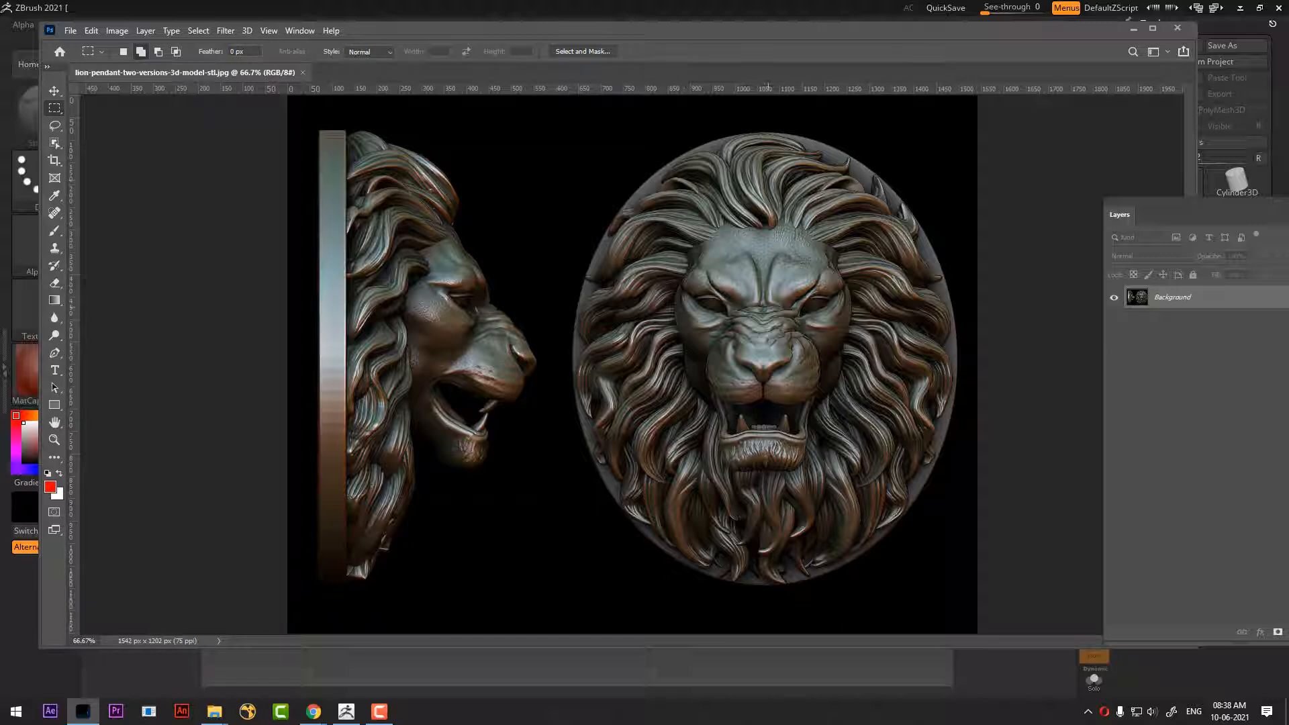
Select the front-view lion half of the reference image and copy it
key(ctrl+minus)
drag(583, 163, 903, 571)
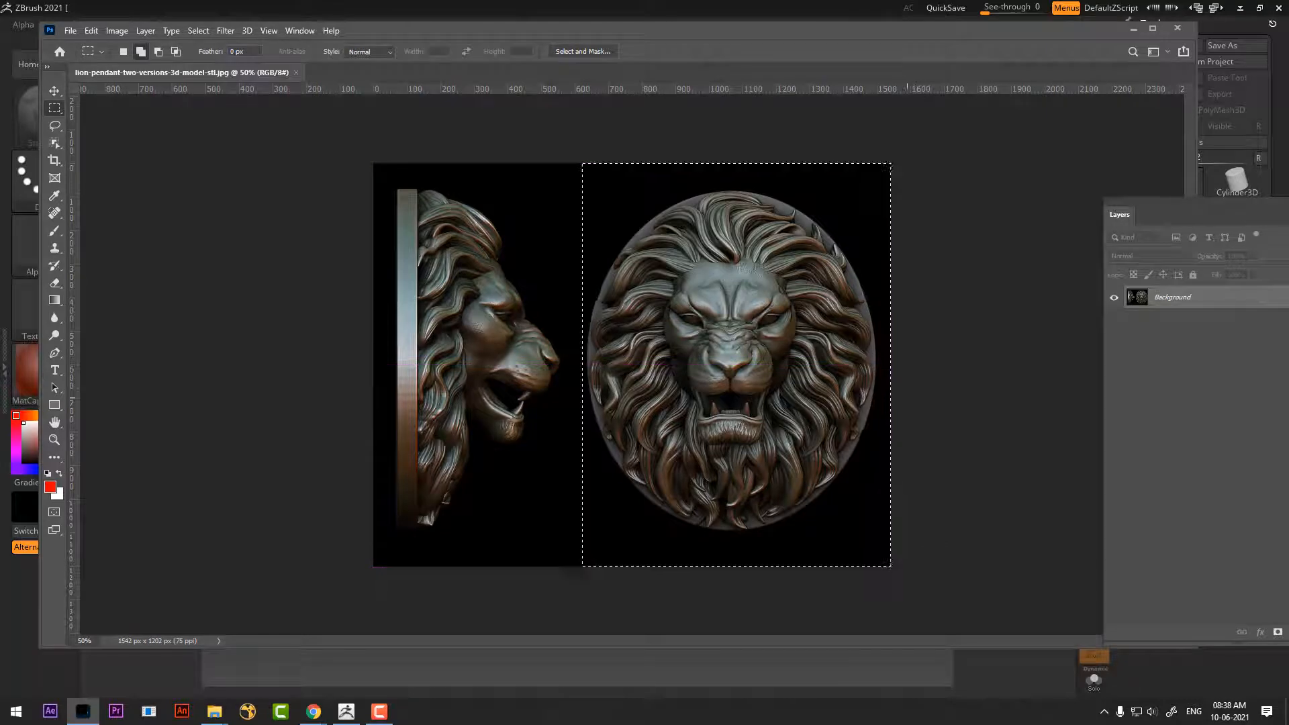
key(ctrl+c)
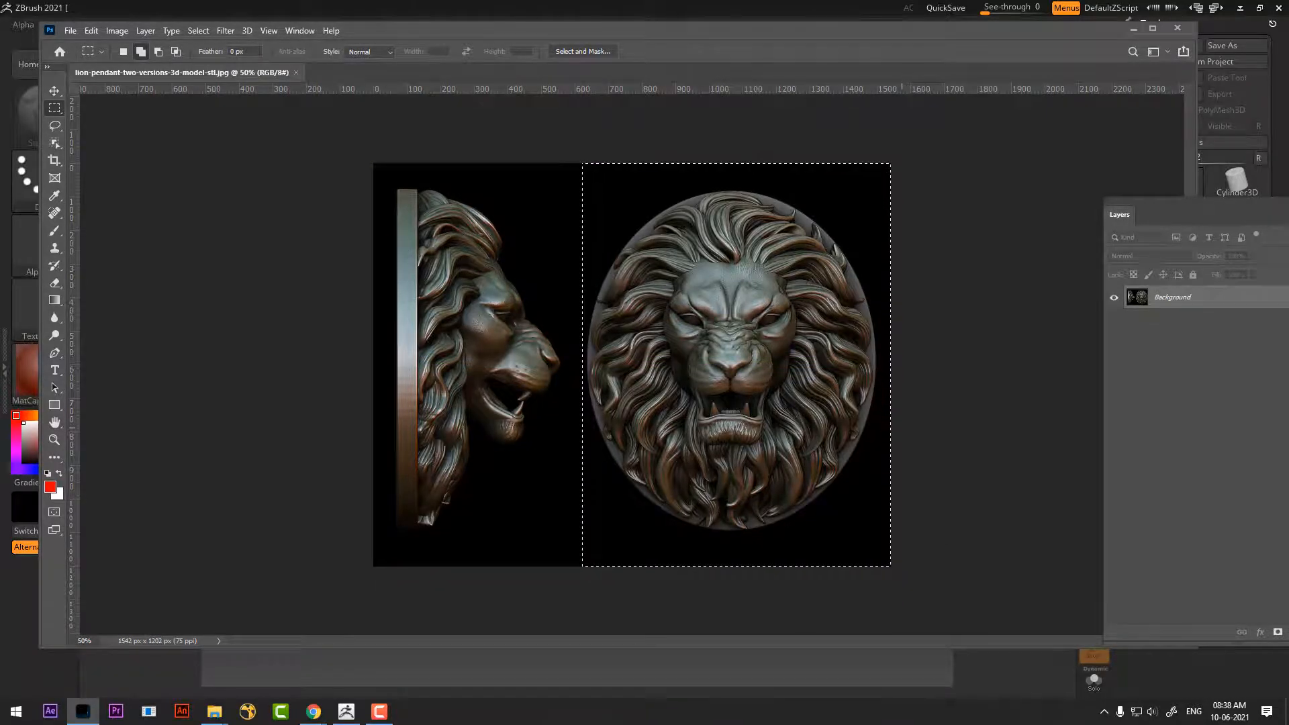
Create a 920 x 1202 px document named front face, paste the copied lion into it and float its window
key(ctrl+n)
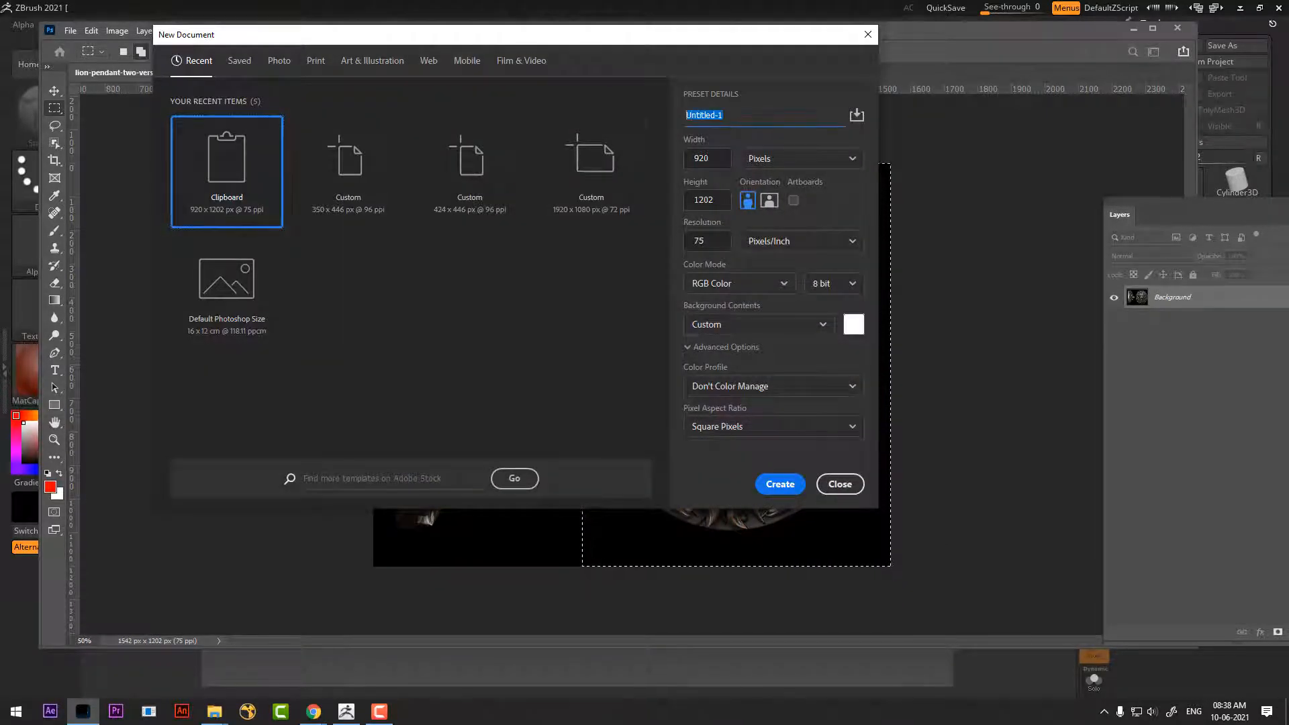
text(front face)
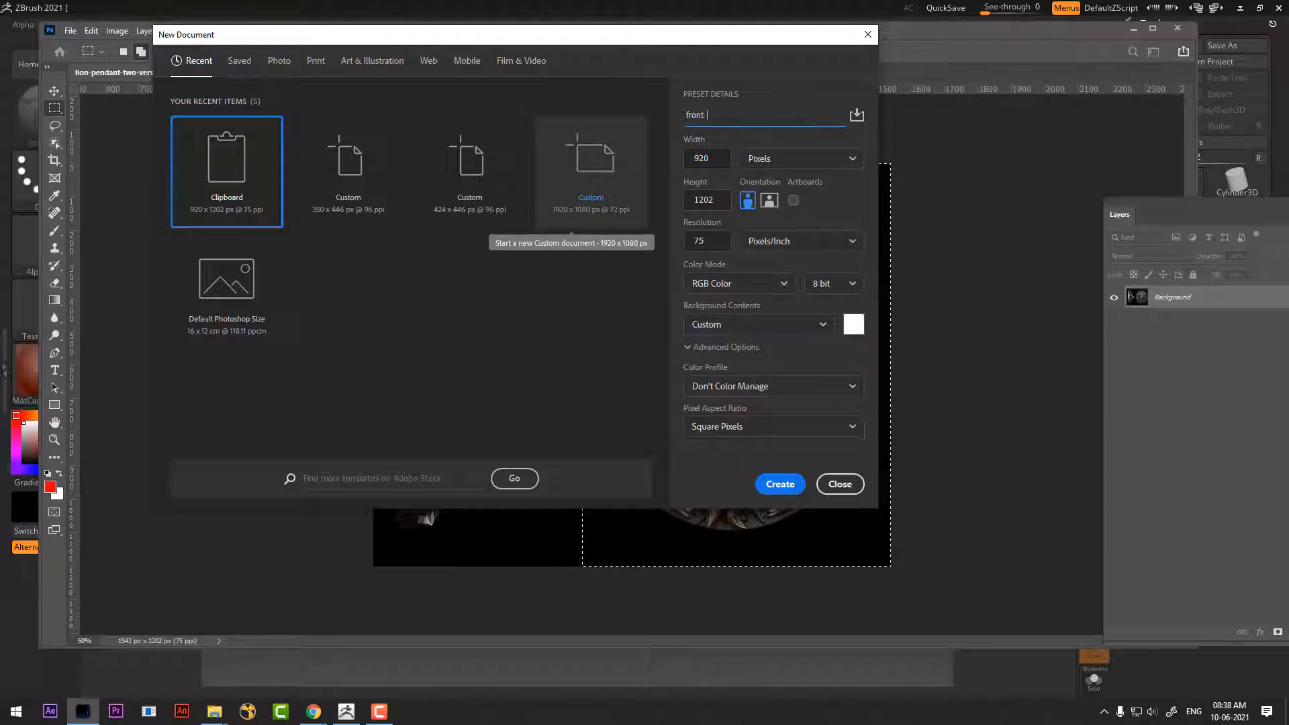
key(Return)
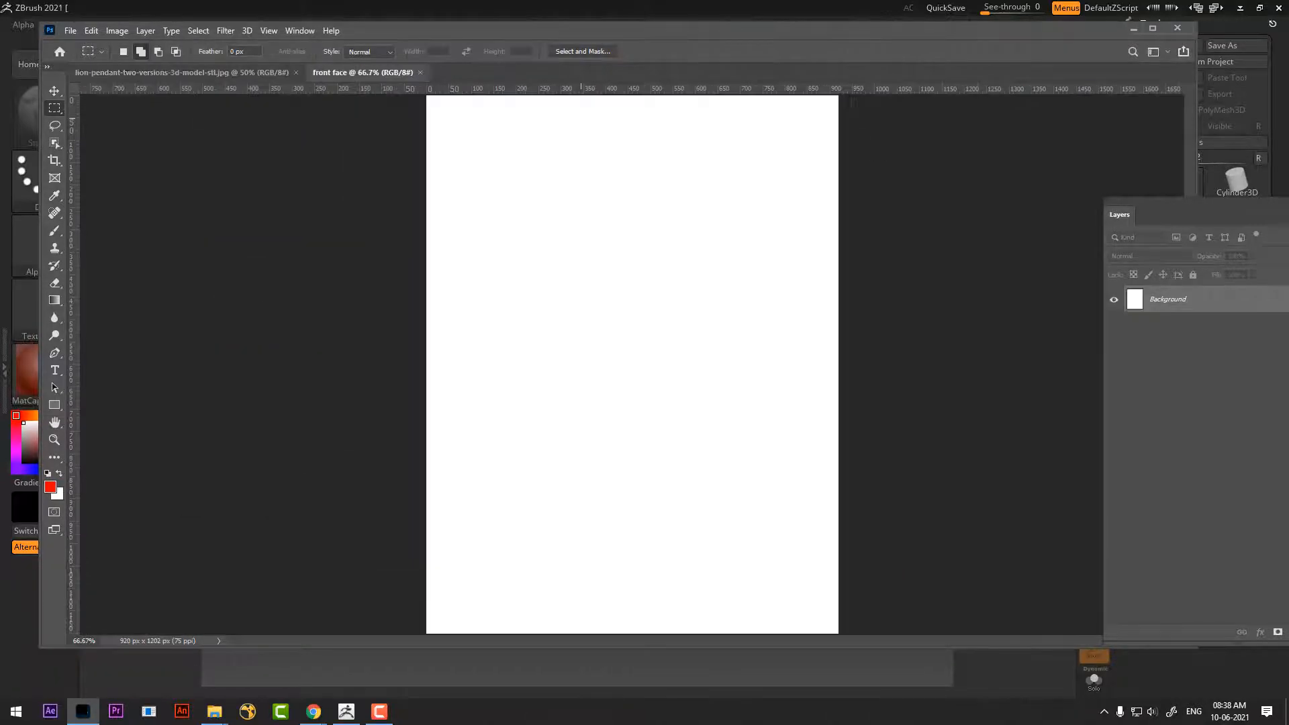
key(ctrl+v)
drag(379, 72, 731, 188)
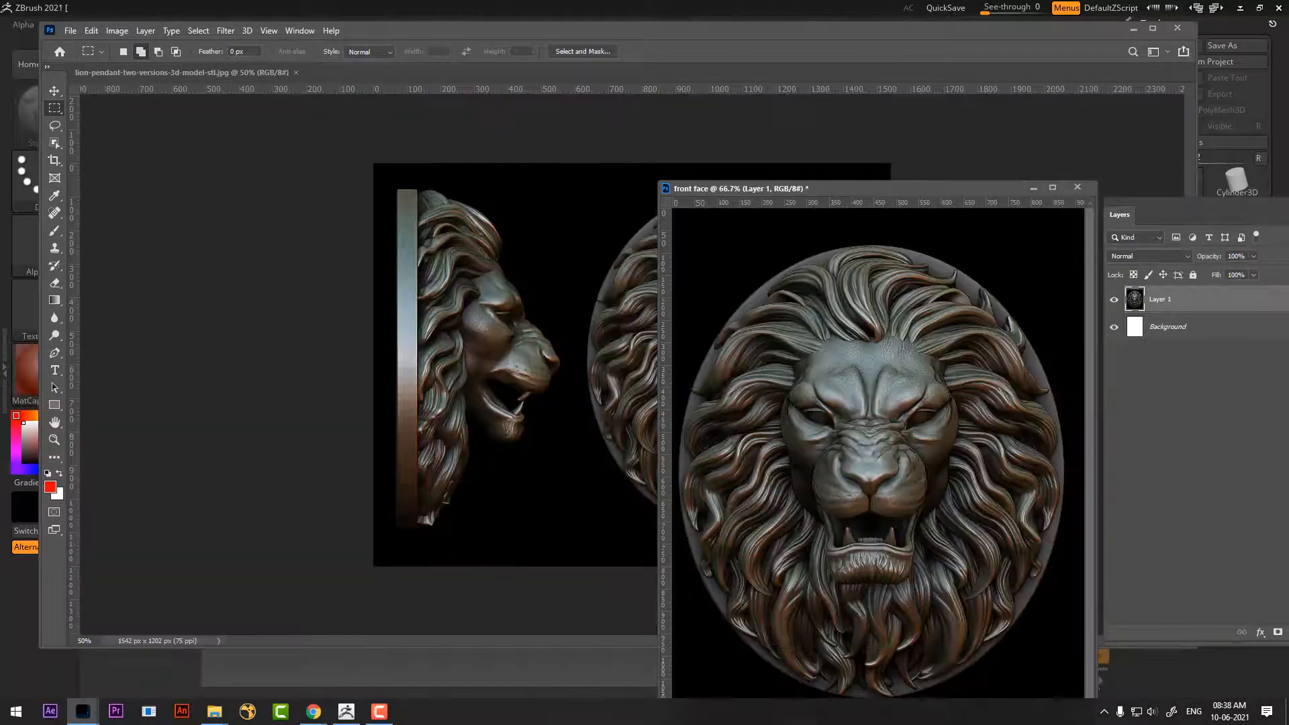
Copy the side-view lion from the original image into a new 622 x 1202 px document named side face
click(492, 267)
drag(374, 163, 582, 566)
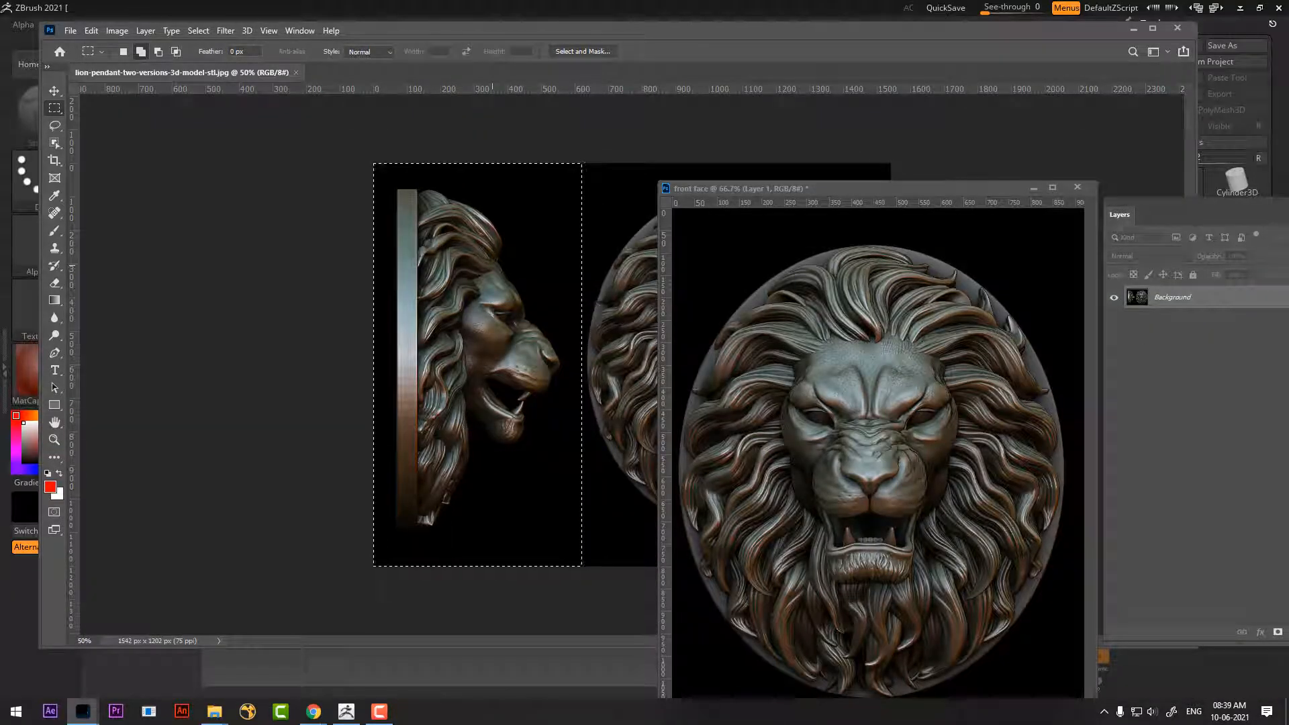
key(ctrl+c)
key(ctrl+n)
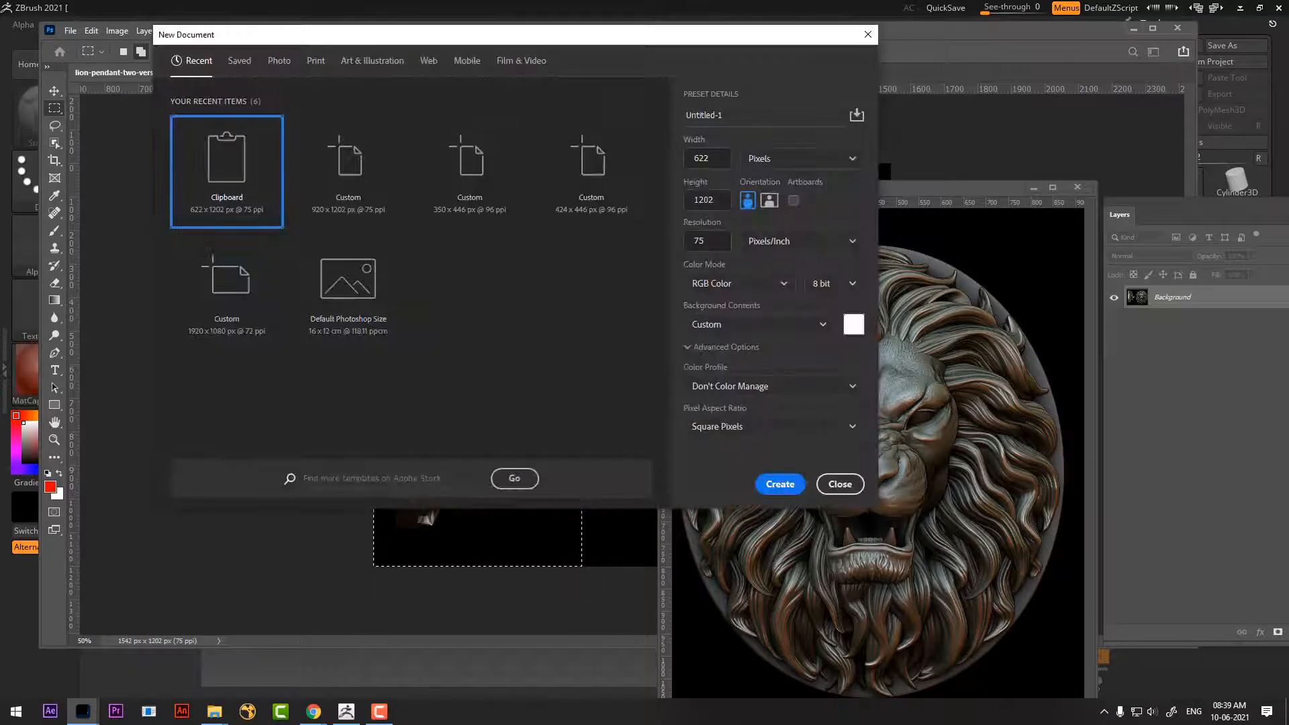
text(s)
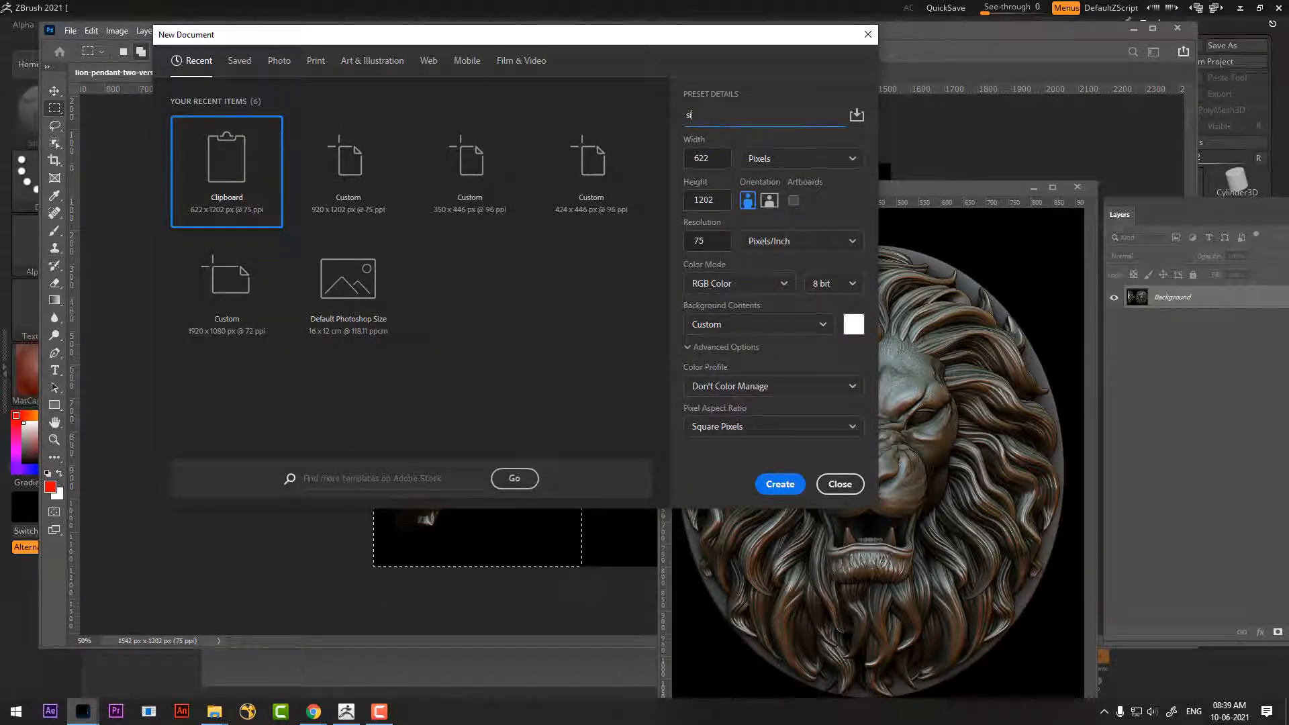
text(ide face)
key(Return)
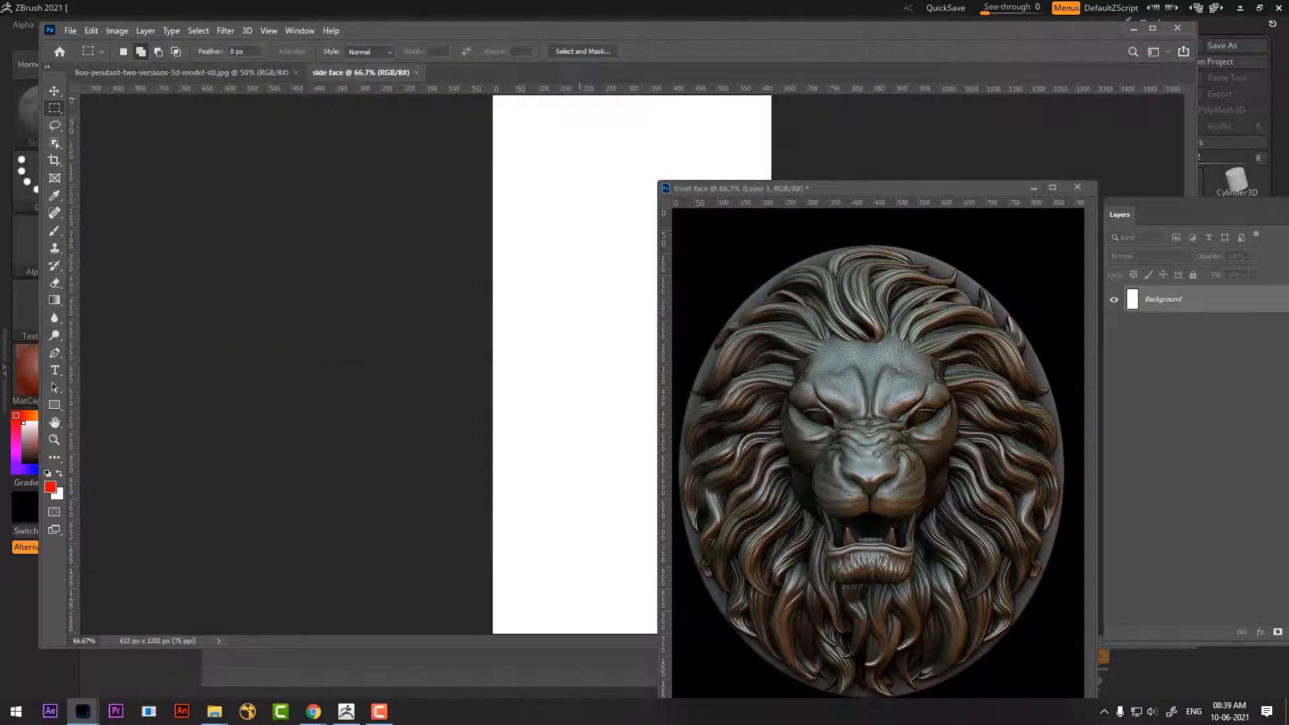
key(ctrl+v)
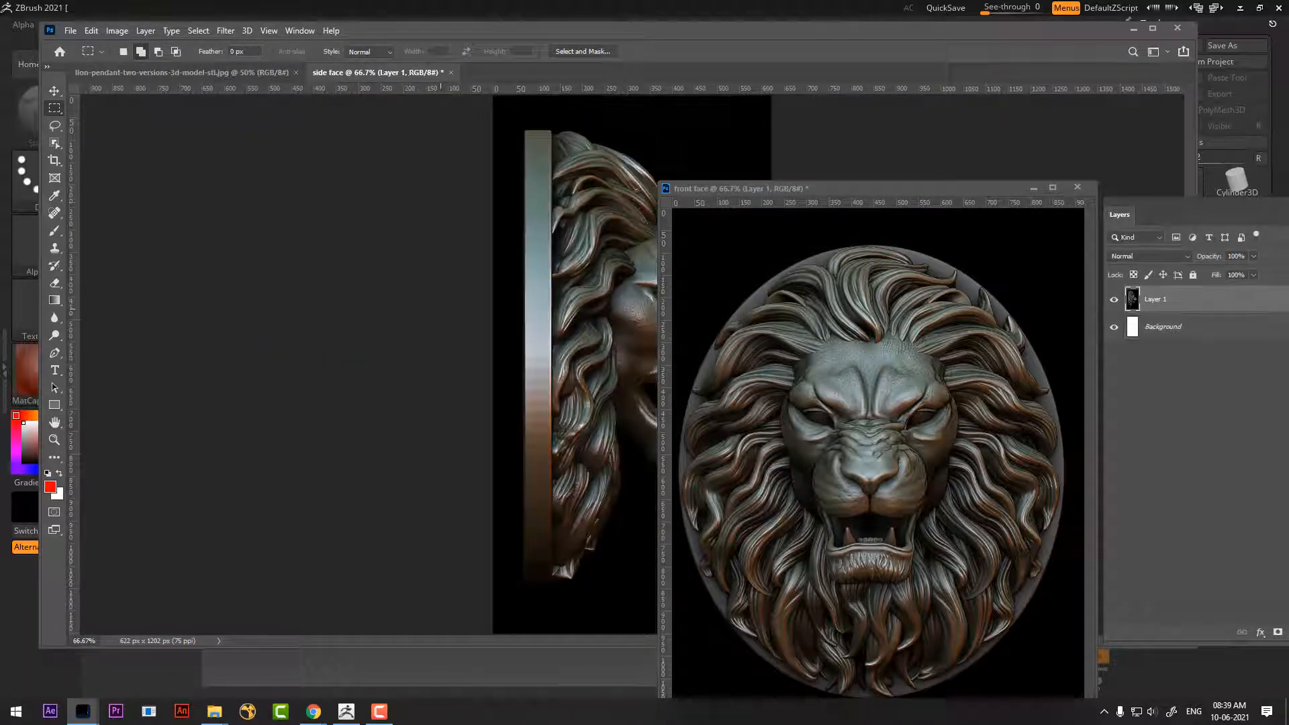
Float the side face document and arrange it next to the front face window
drag(793, 189, 823, 158)
drag(378, 73, 371, 130)
drag(772, 159, 679, 137)
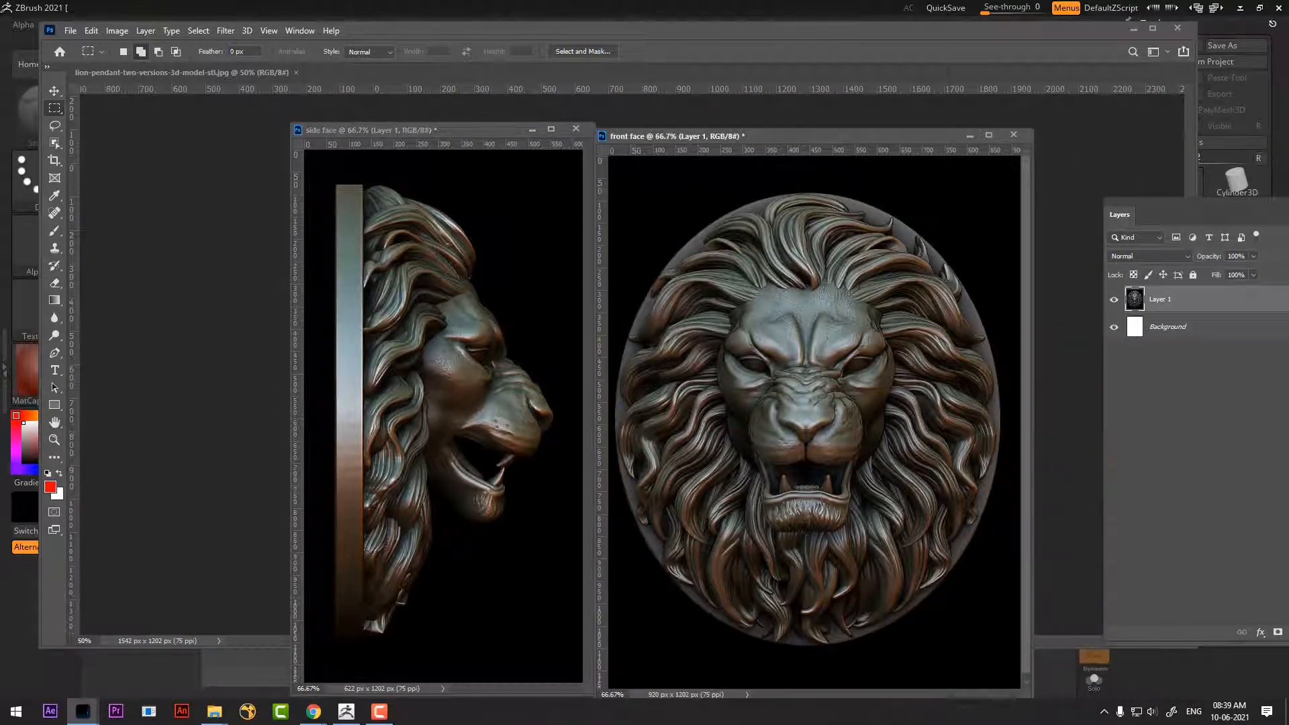
Save the front face document on the computer as front face.jpg in the Desktop's lion face folder
key(ctrl+s)
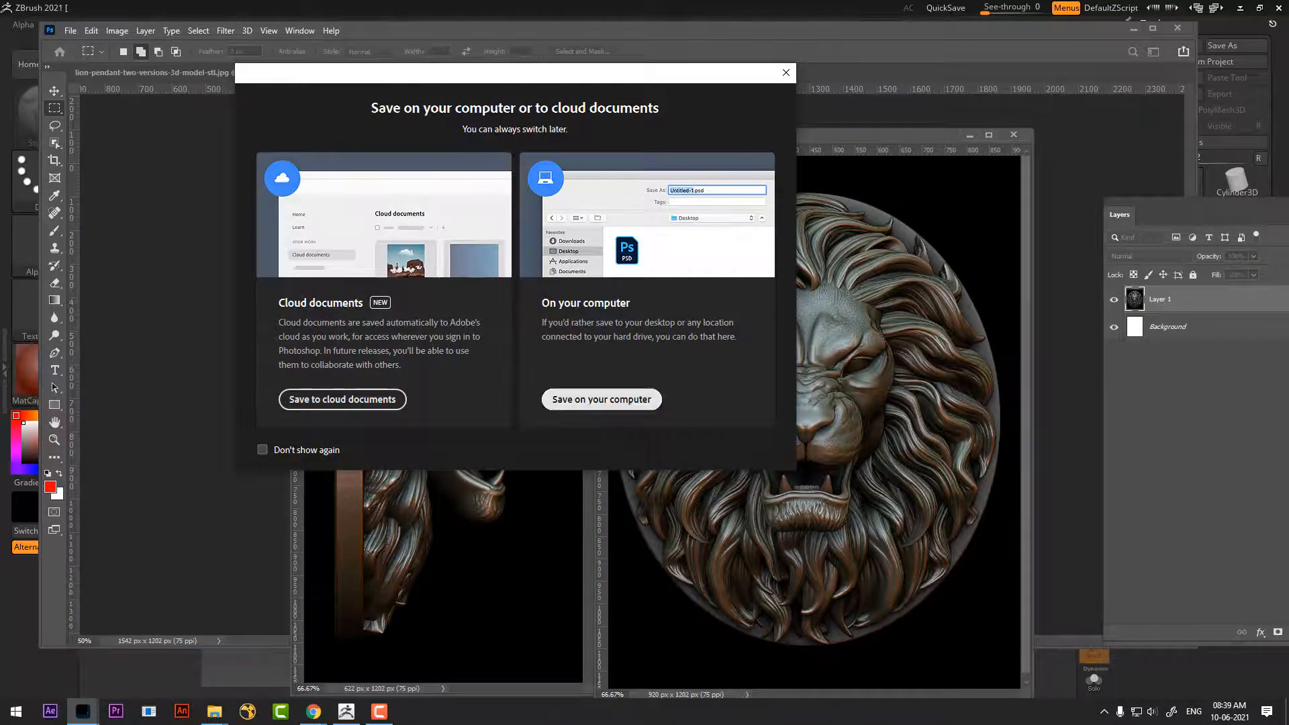
click(602, 398)
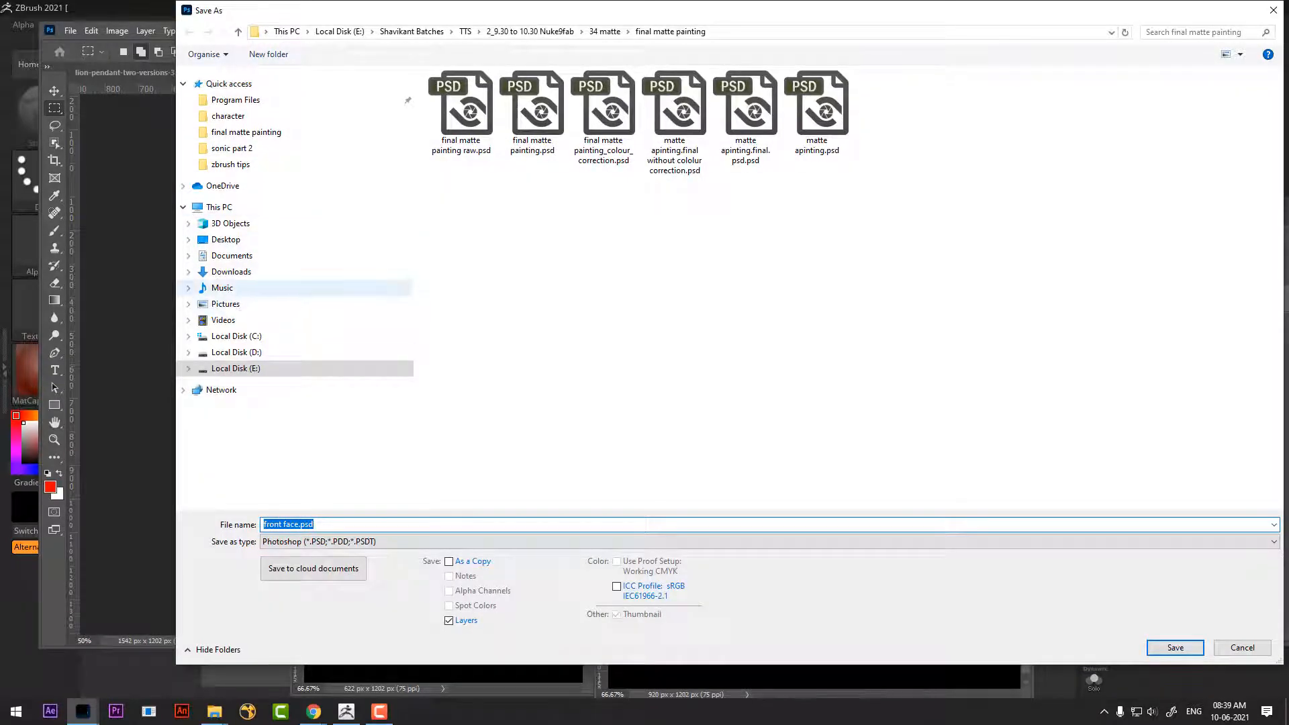
click(226, 240)
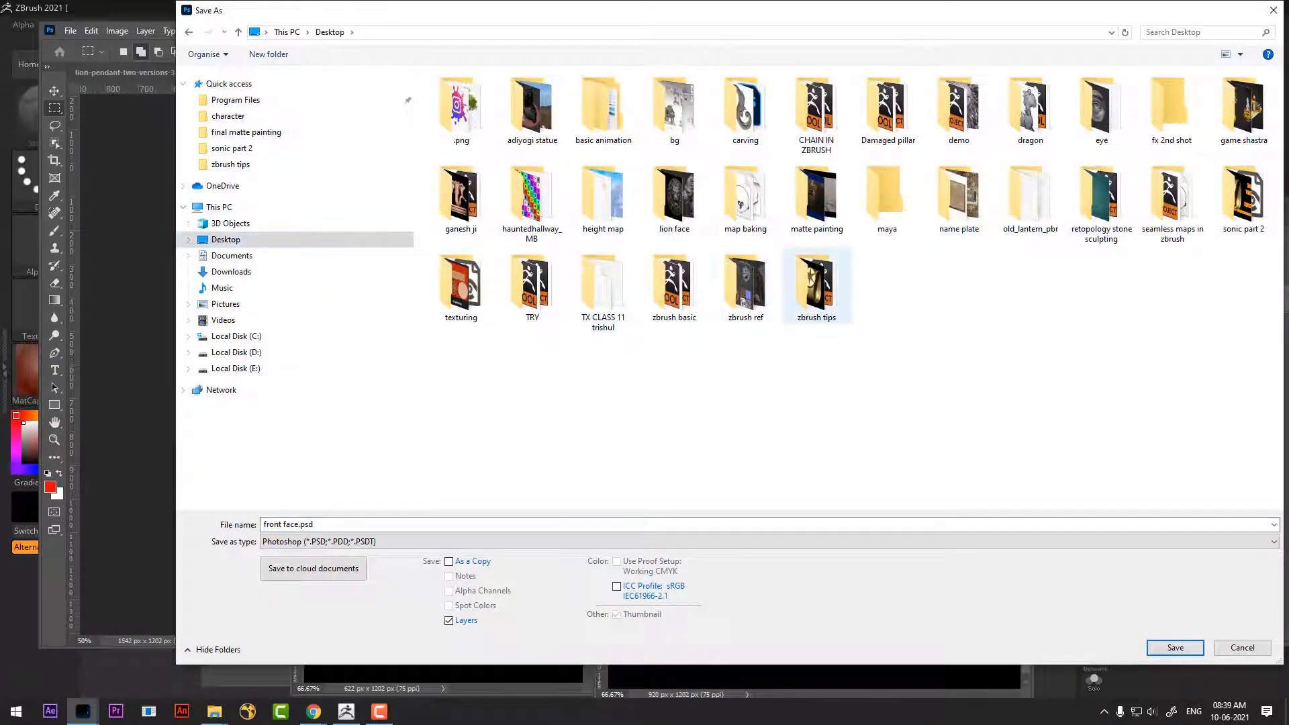
click(817, 282)
click(674, 198)
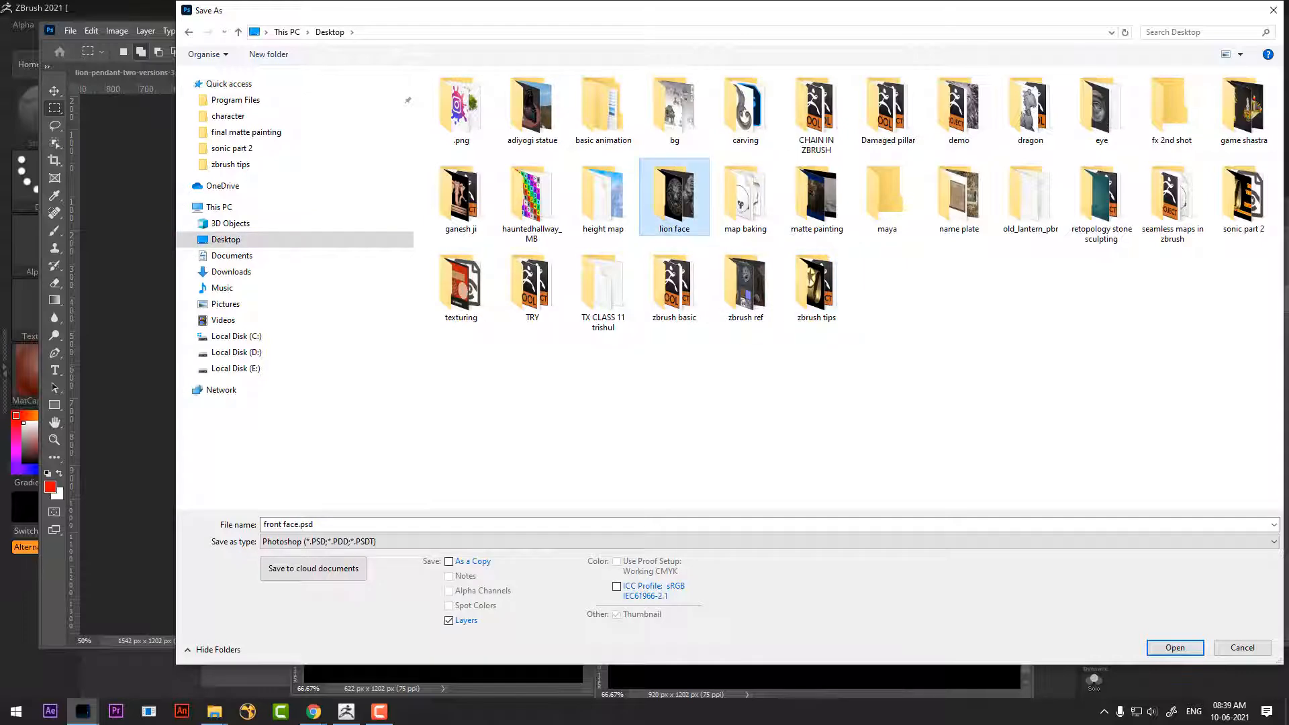
double_click(674, 199)
click(623, 542)
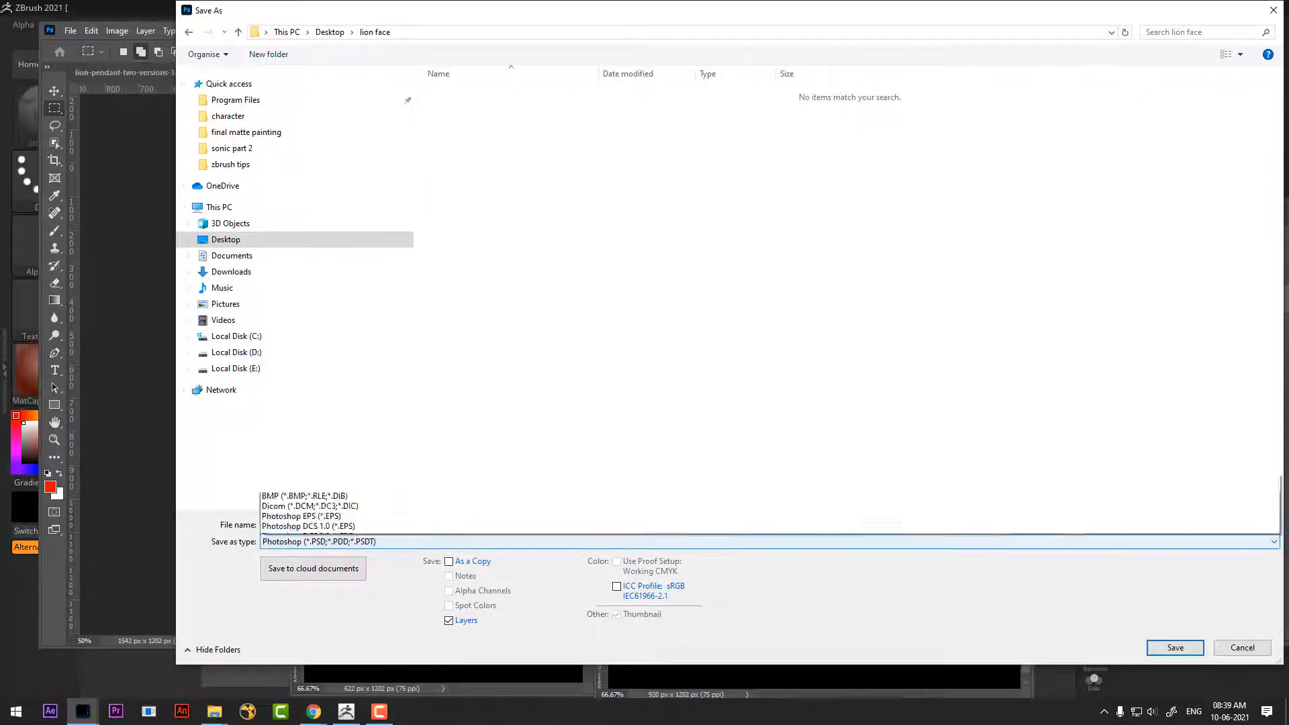
key(j)
key(Return)
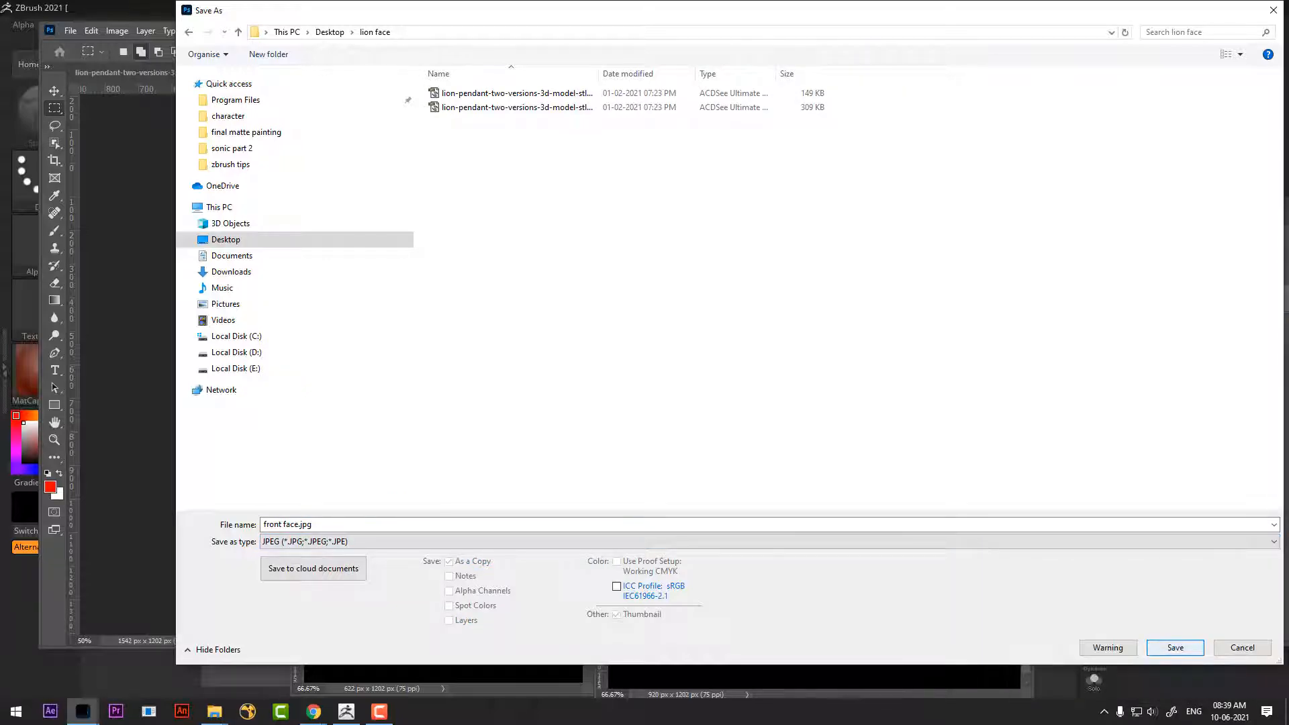
key(Return)
key(Return)
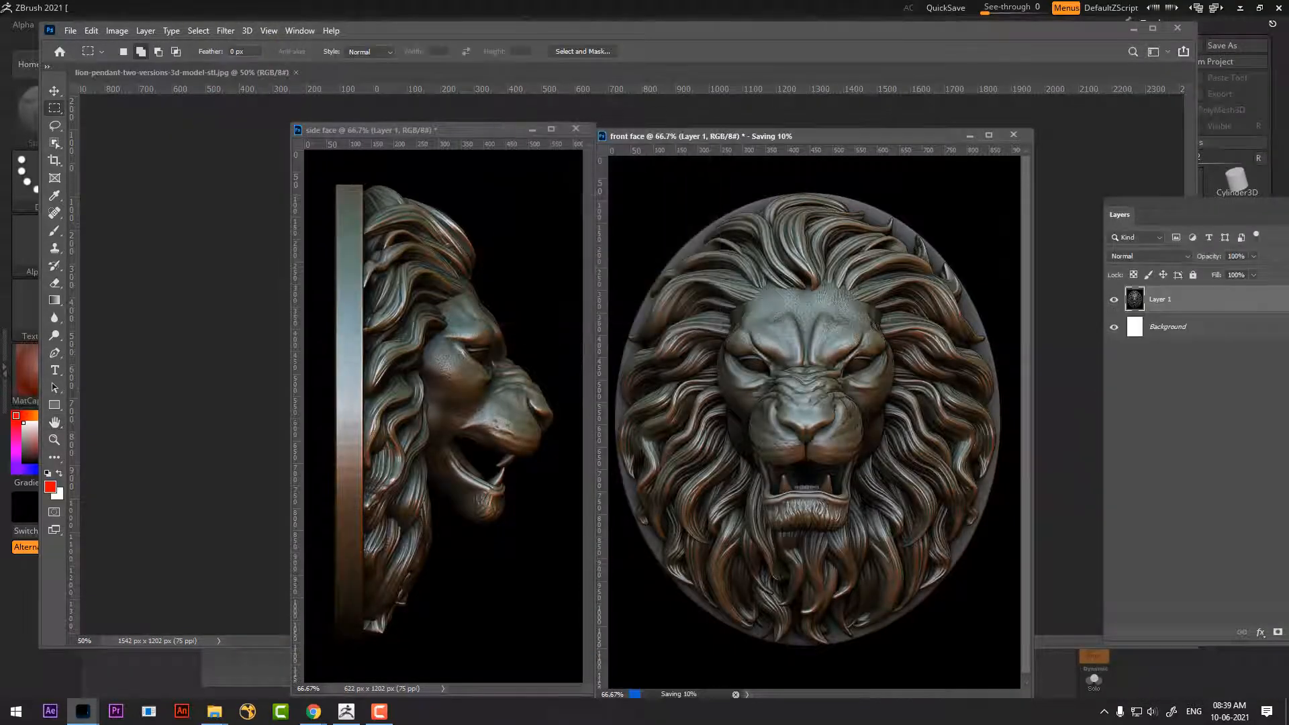
Save the side face document as side face.jpg in the lion face folder with JPEG quality 12
key(ctrl+s)
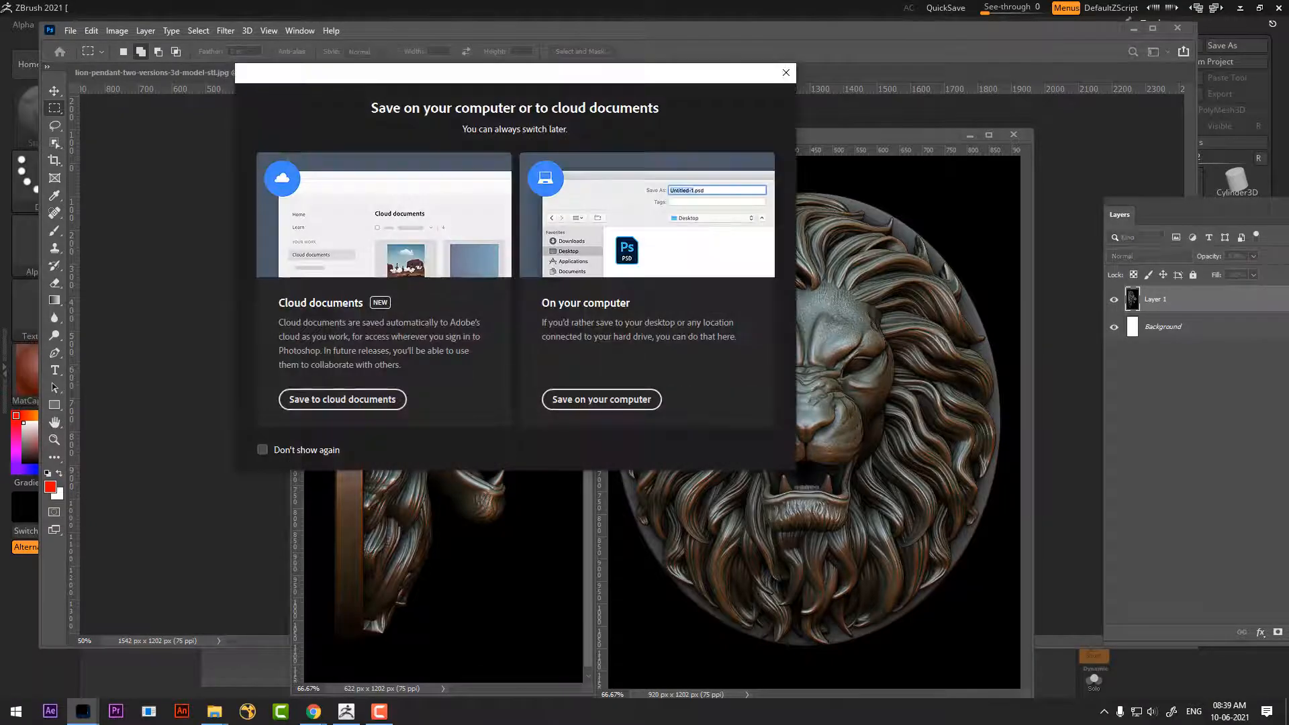
click(597, 399)
click(597, 542)
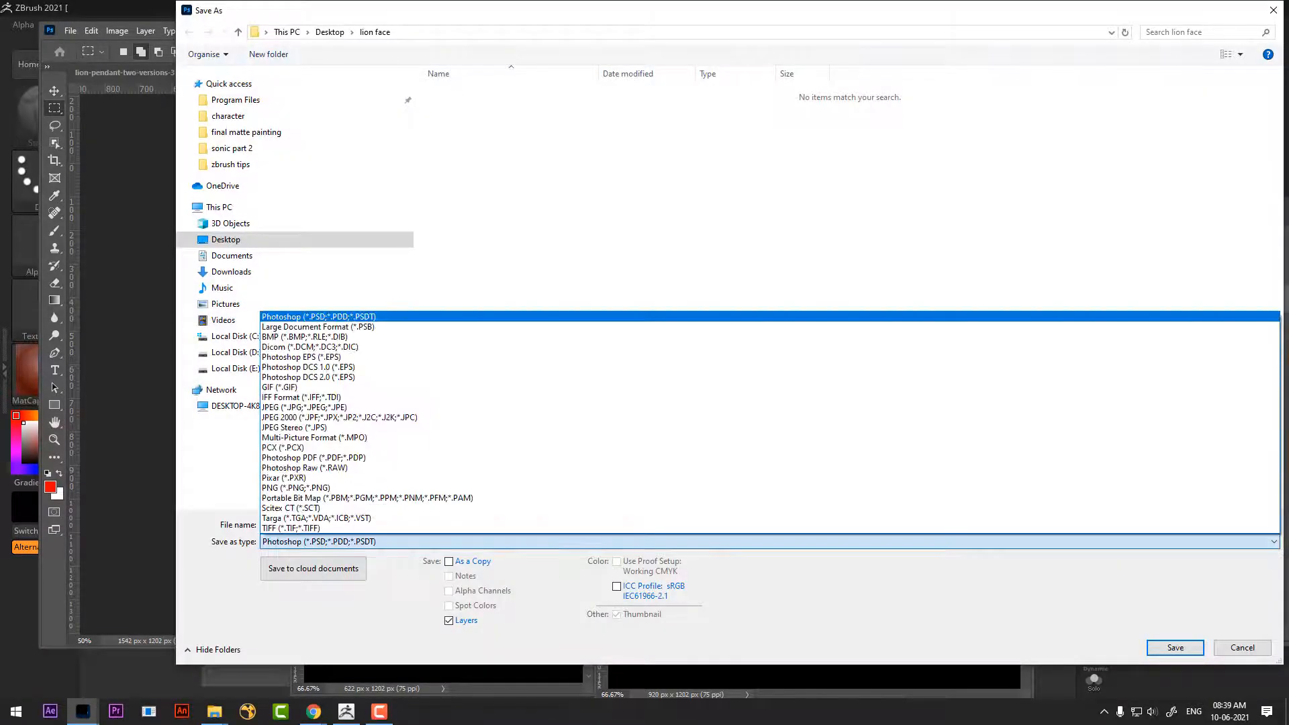
key(j)
key(Return)
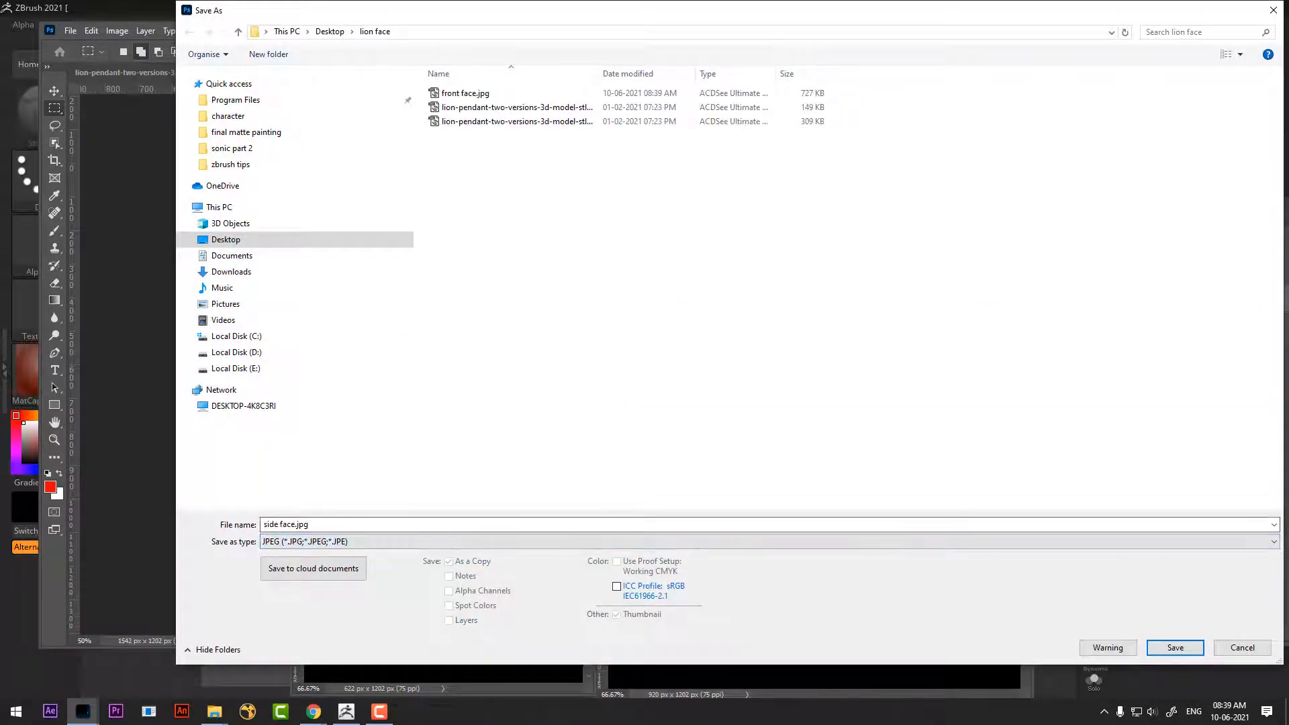
key(Return)
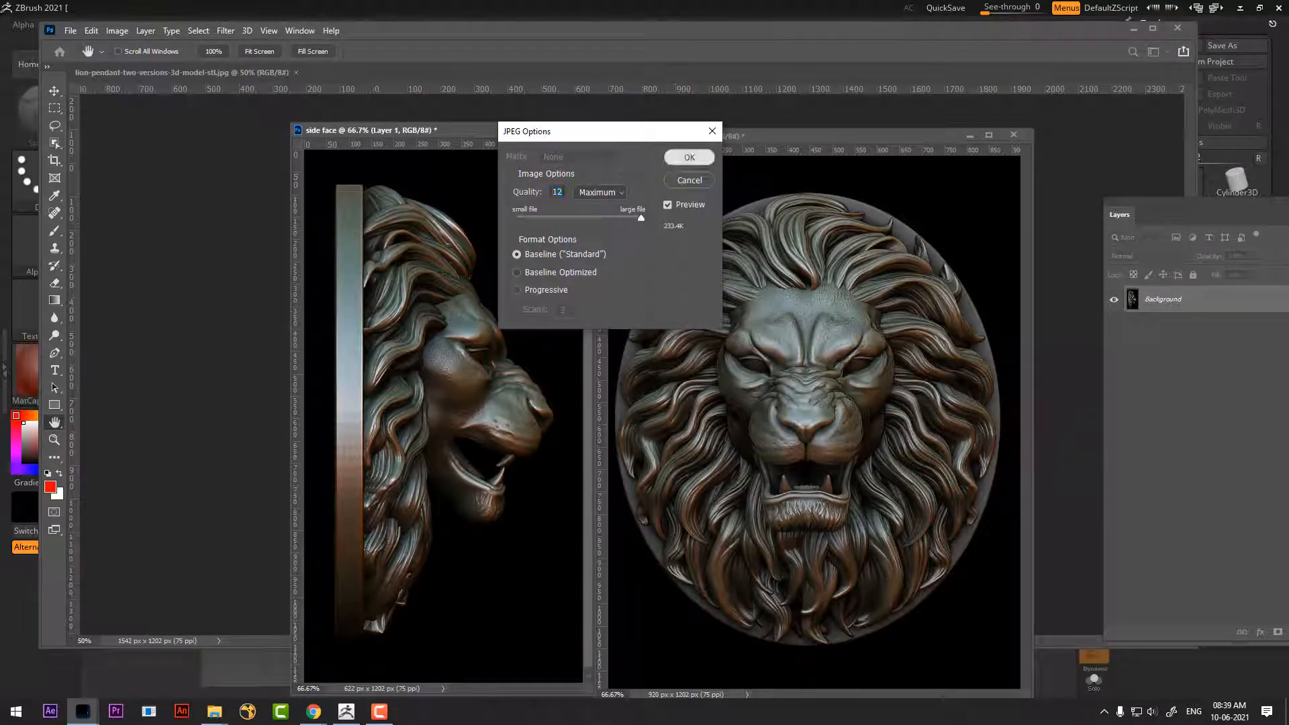
key(Return)
Switch to ZBrush and load the ZGrid03.ZGR grid from the LightBox grids
click(346, 712)
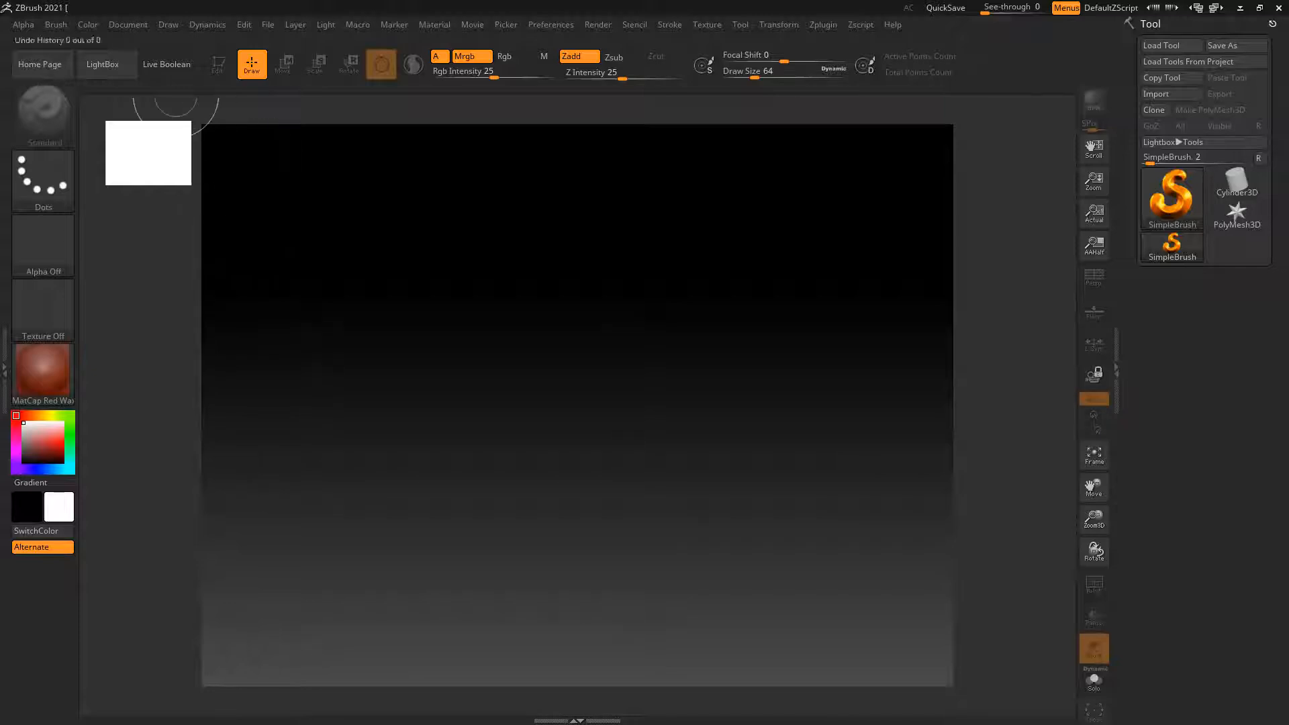
click(104, 67)
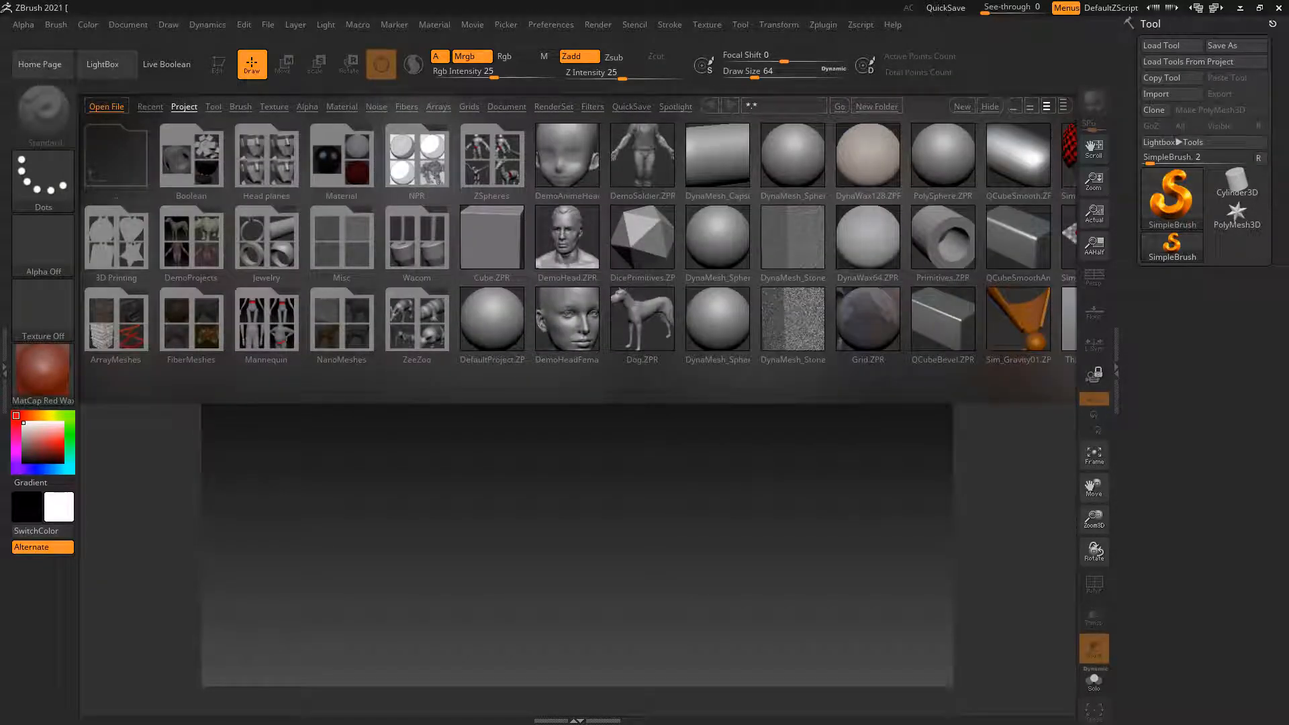
click(468, 106)
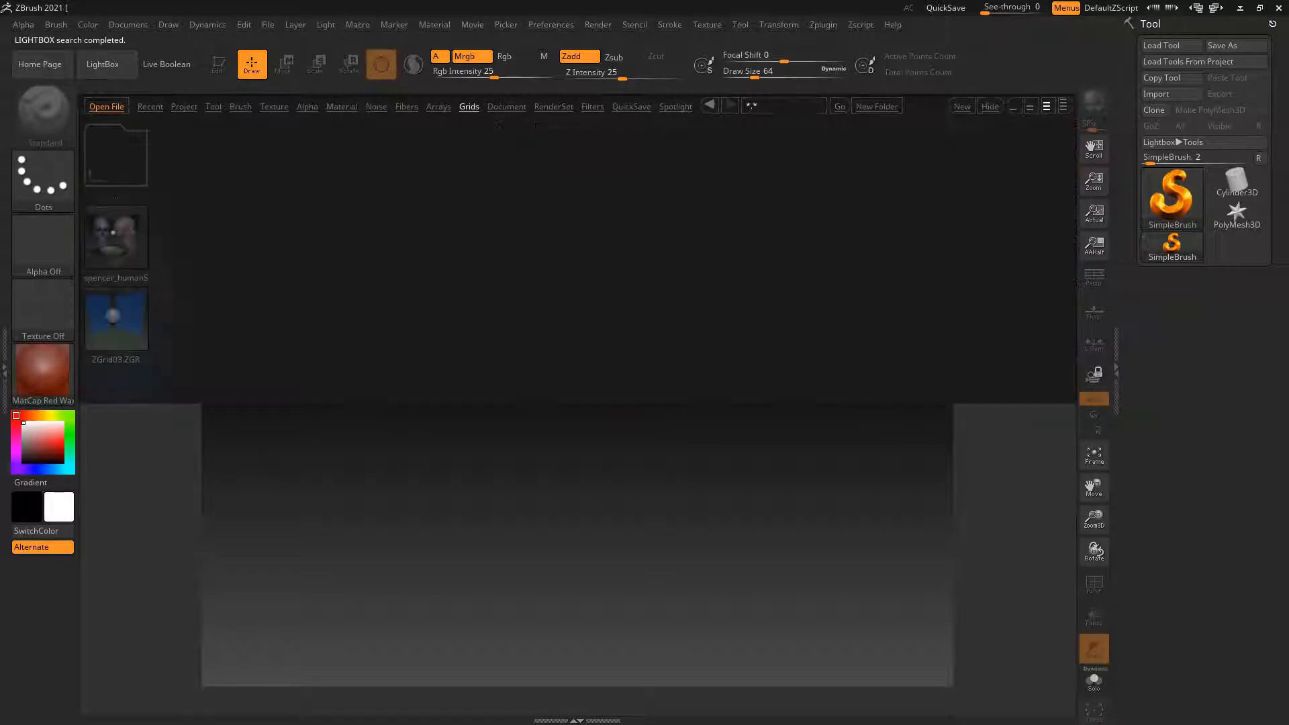
click(116, 319)
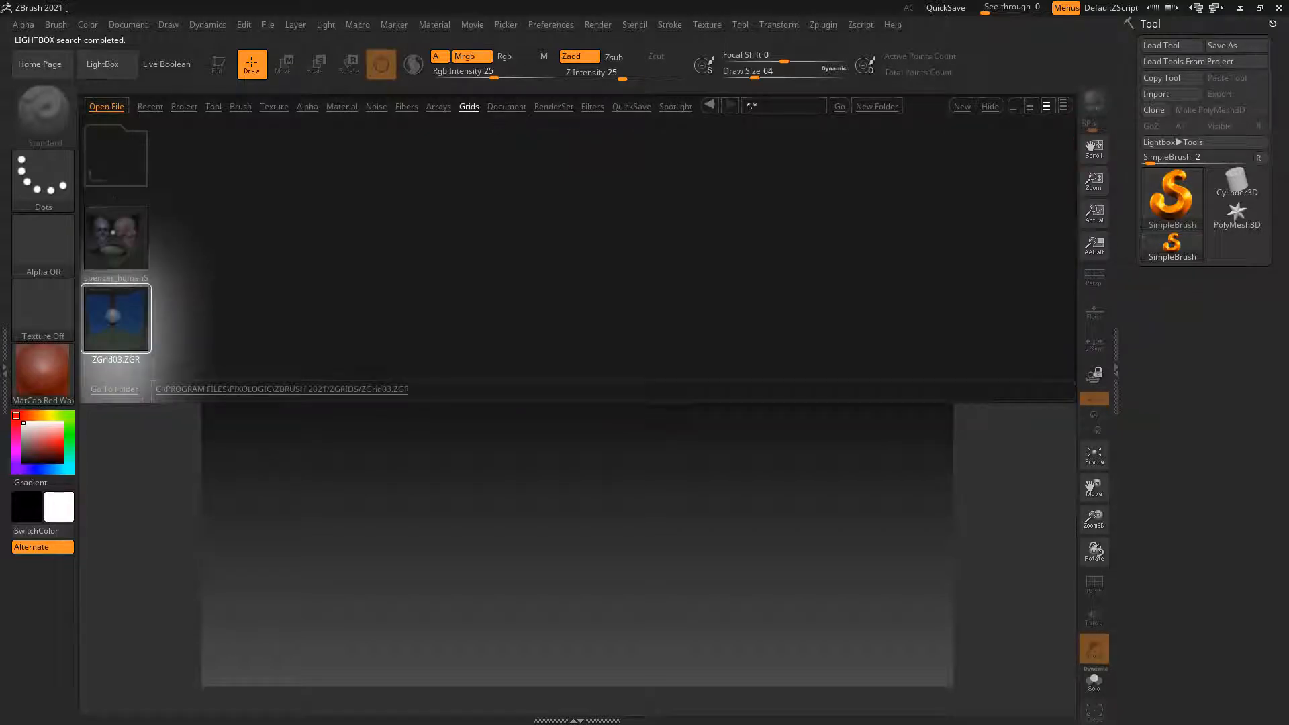
double_click(116, 319)
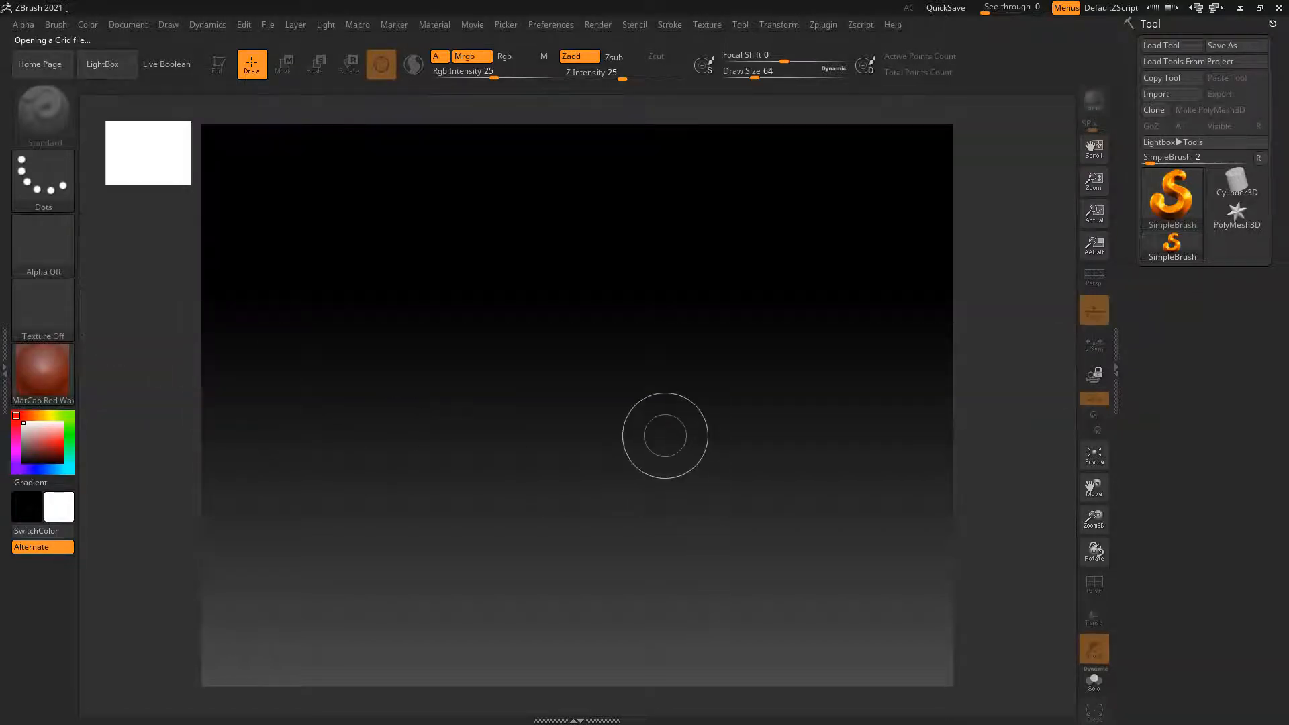
Place a Sphere3D in the middle of the canvas and turn on Edit mode for it
click(1172, 198)
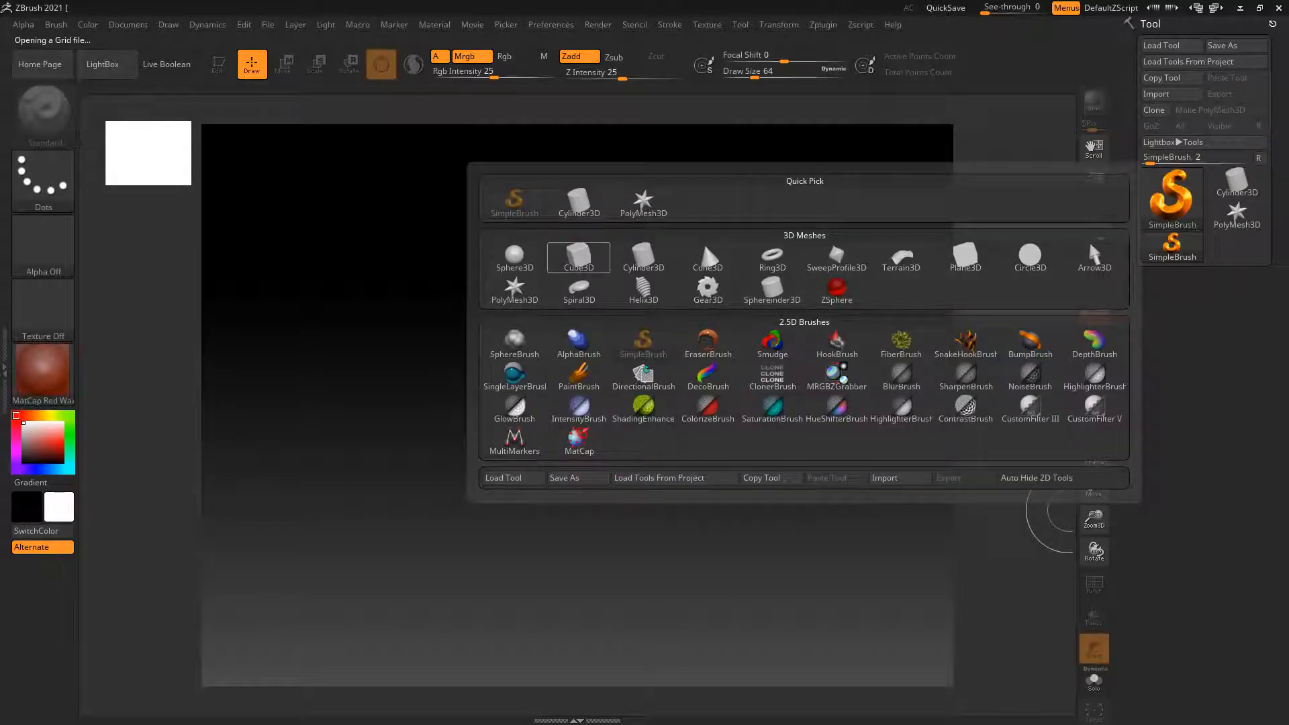
click(578, 258)
drag(586, 376, 597, 521)
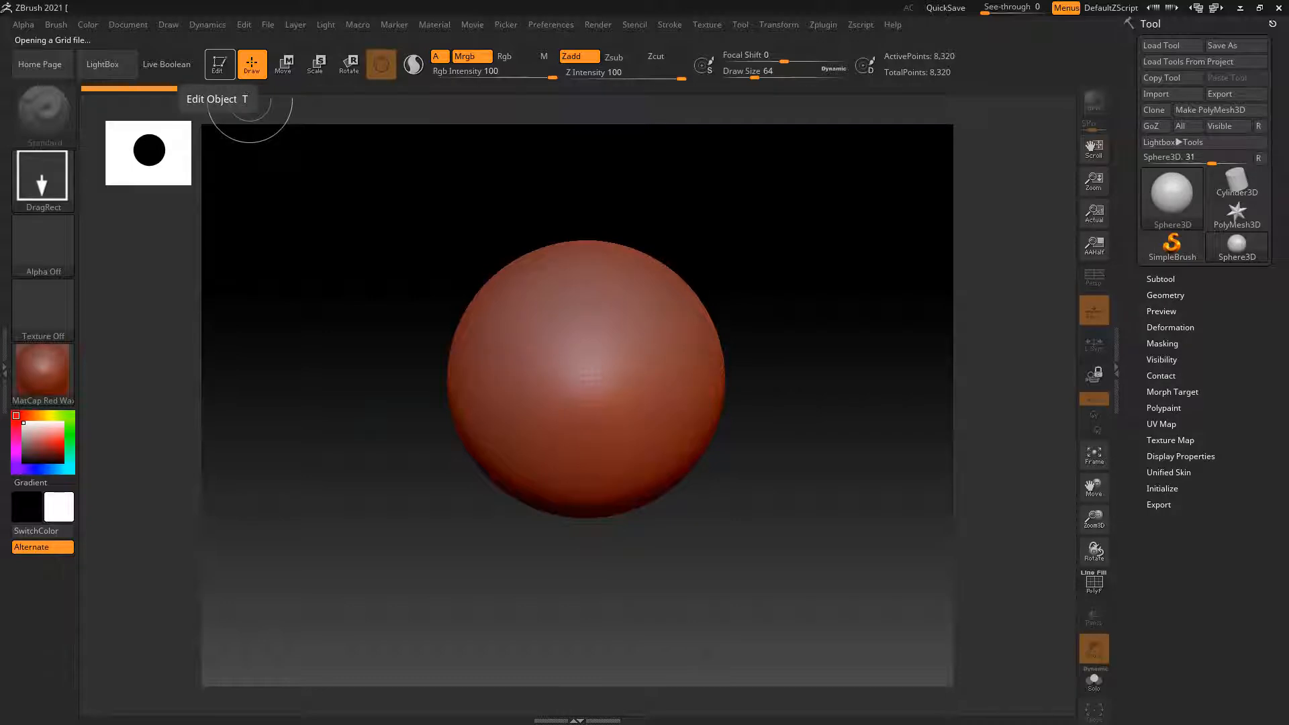
click(219, 64)
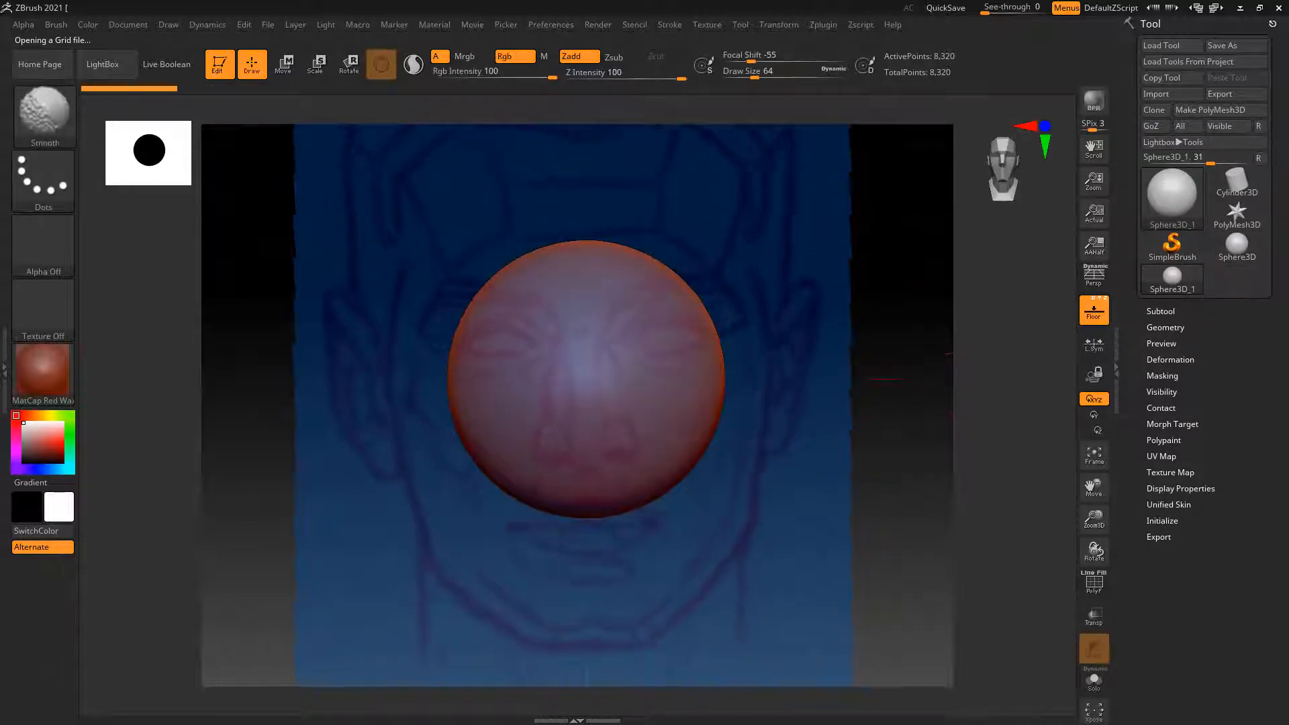
Dock the Draw palette beside the canvas and bring up its floor grid settings with the Front-Back and Left-Right options
shift+drag(463, 402, 484, 401)
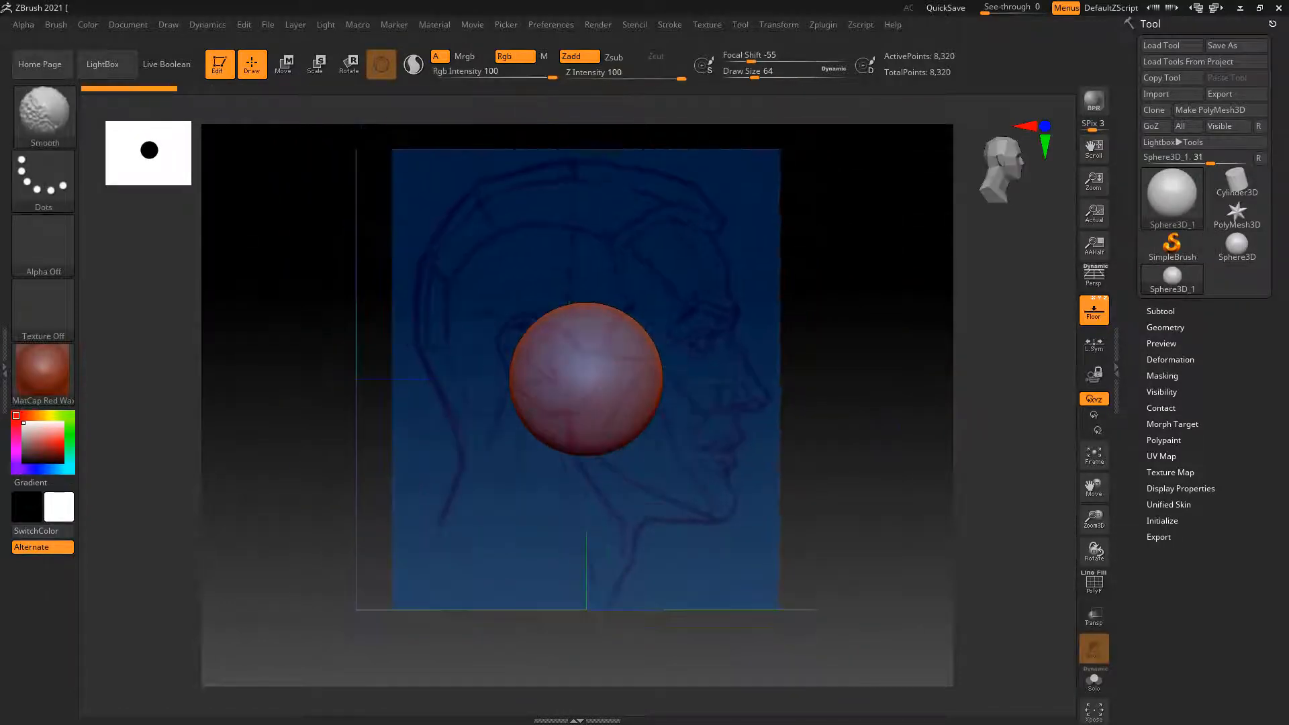
mouse_move(840, 403)
mouse_down()
mouse_move(400, 400)
mouse_move(333, 333)
mouse_up()
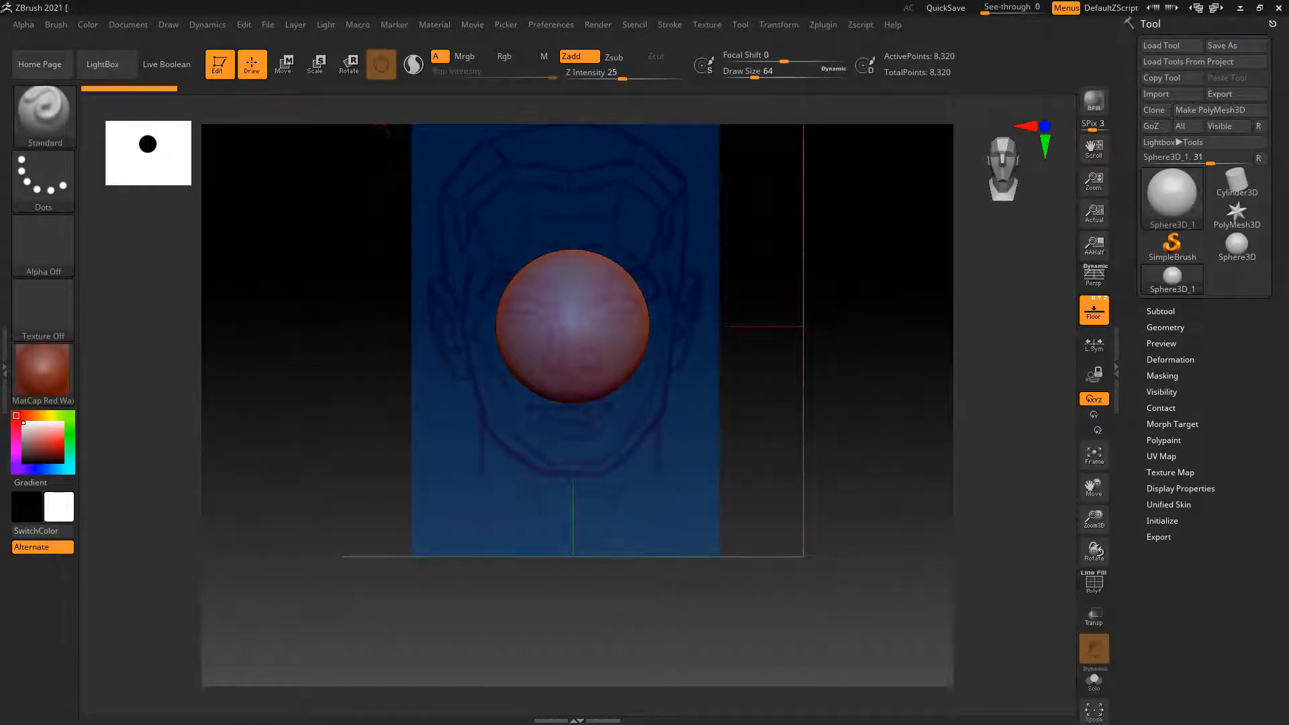
click(168, 25)
click(164, 43)
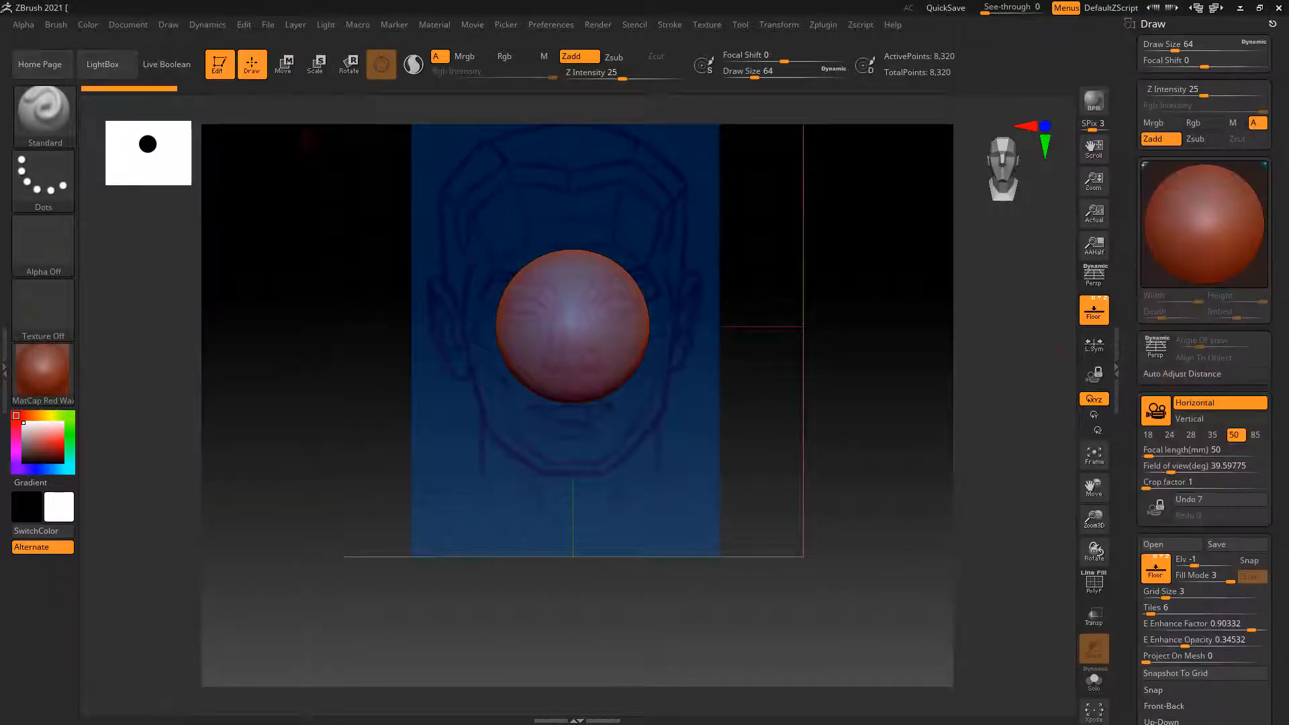
mouse_move(1278, 517)
mouse_down()
mouse_move(1278, 58)
mouse_move(1278, 515)
mouse_move(1278, 219)
mouse_up()
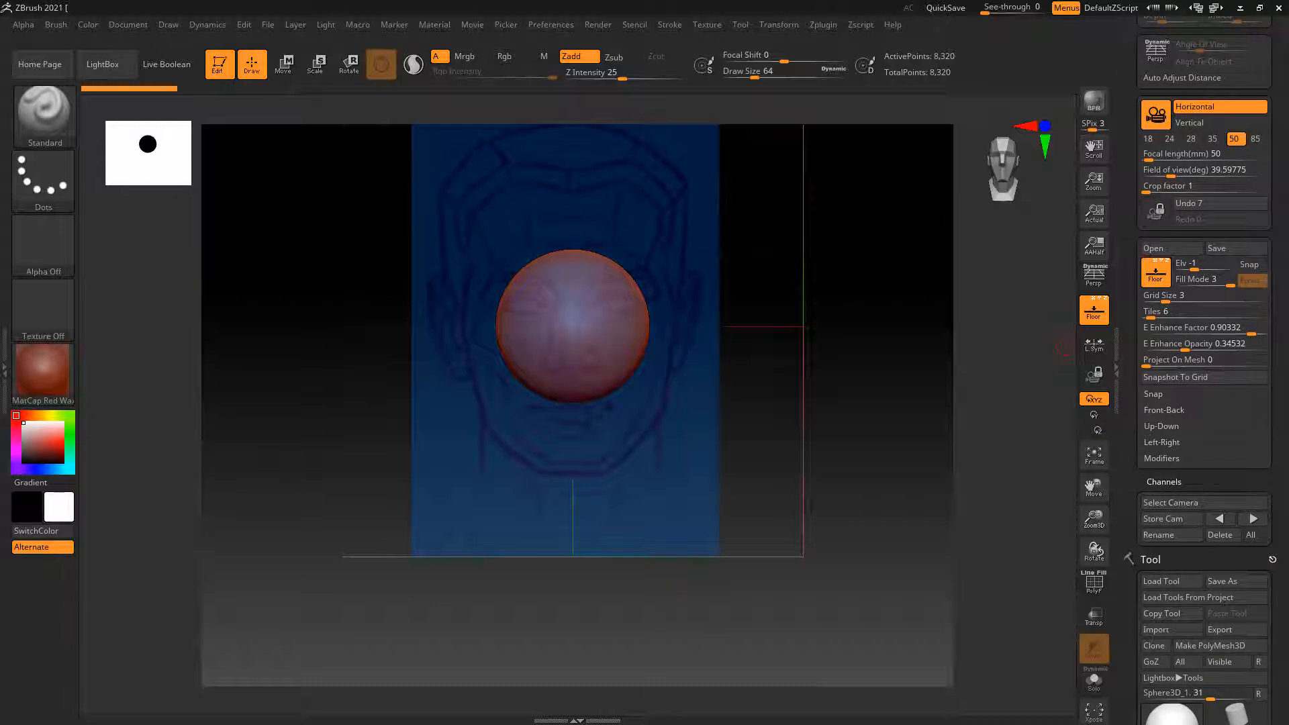
Import front face.jpg from the lion face folder on the Desktop as the Front-Back grid's first map
click(1165, 410)
click(1155, 433)
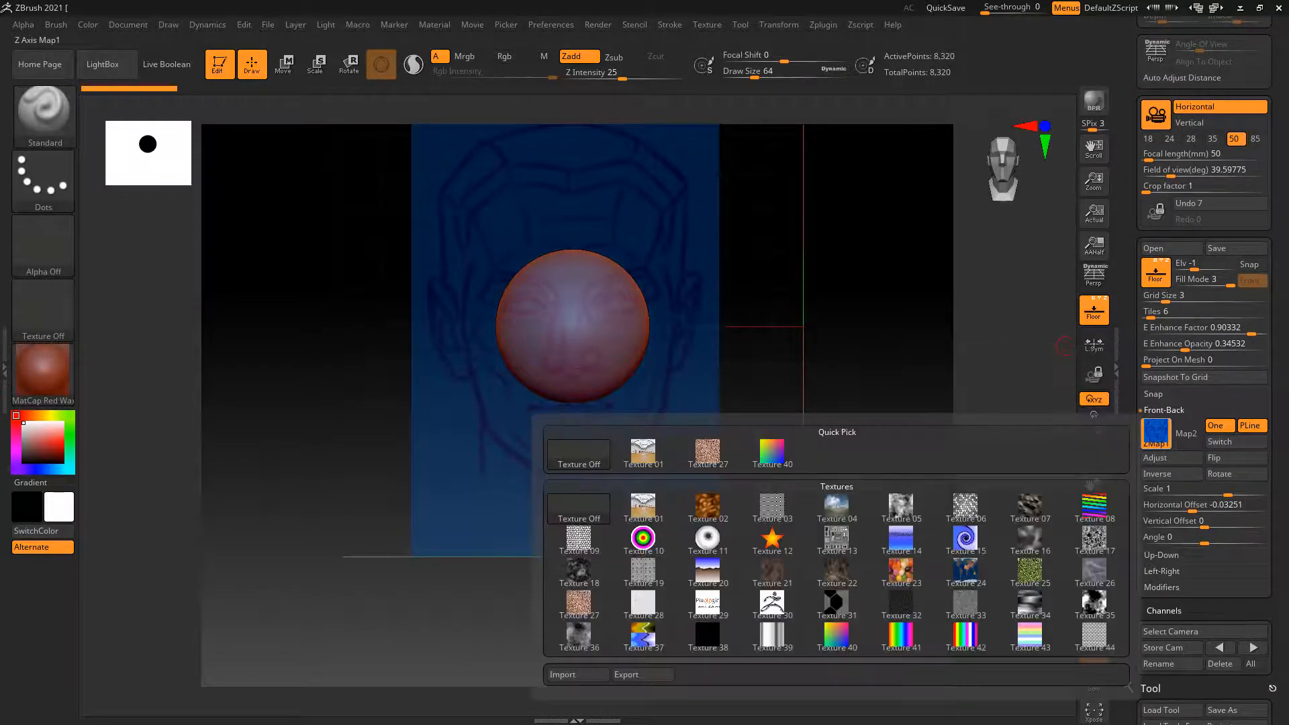
click(1156, 433)
click(564, 674)
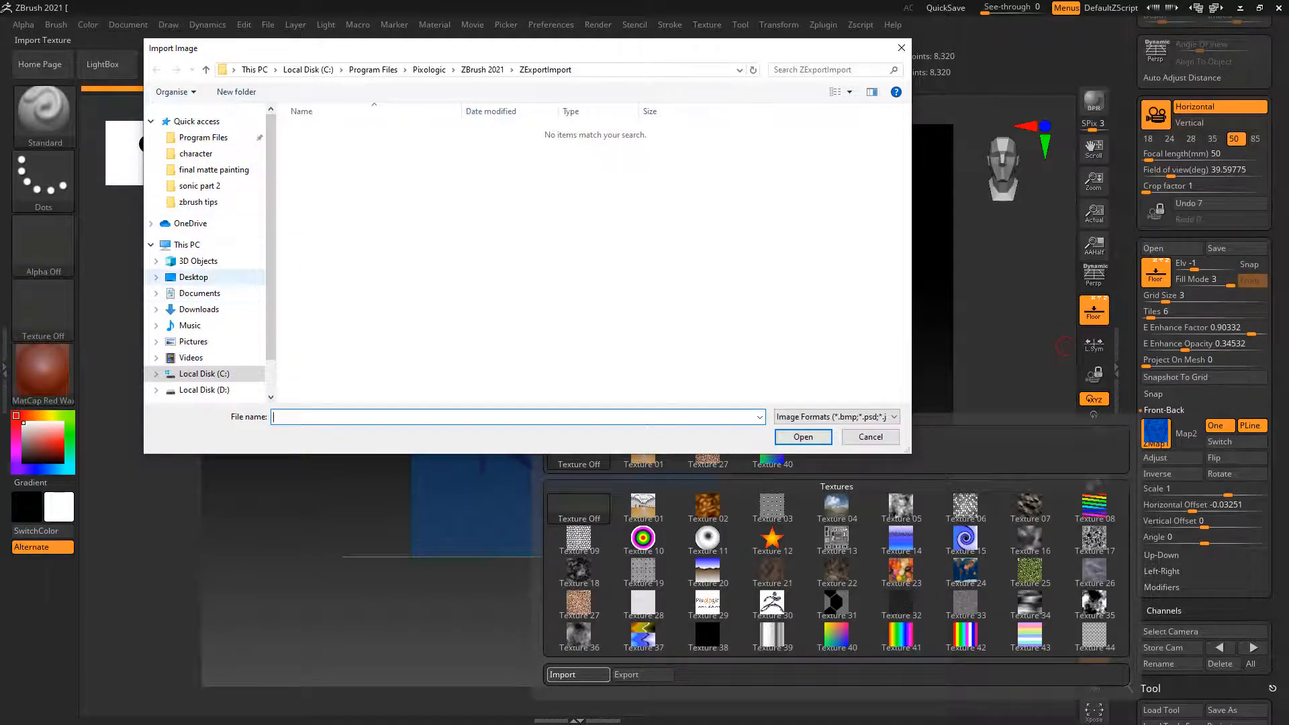
click(194, 277)
click(489, 235)
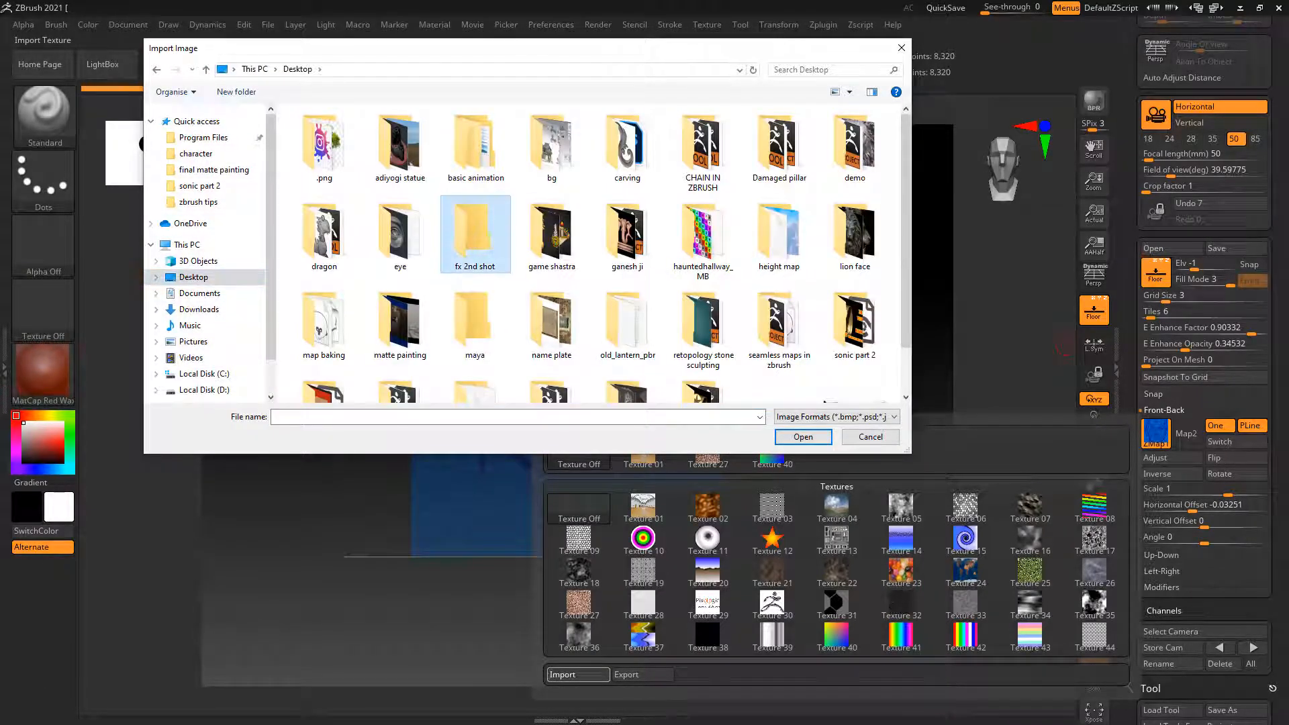
click(855, 235)
double_click(855, 235)
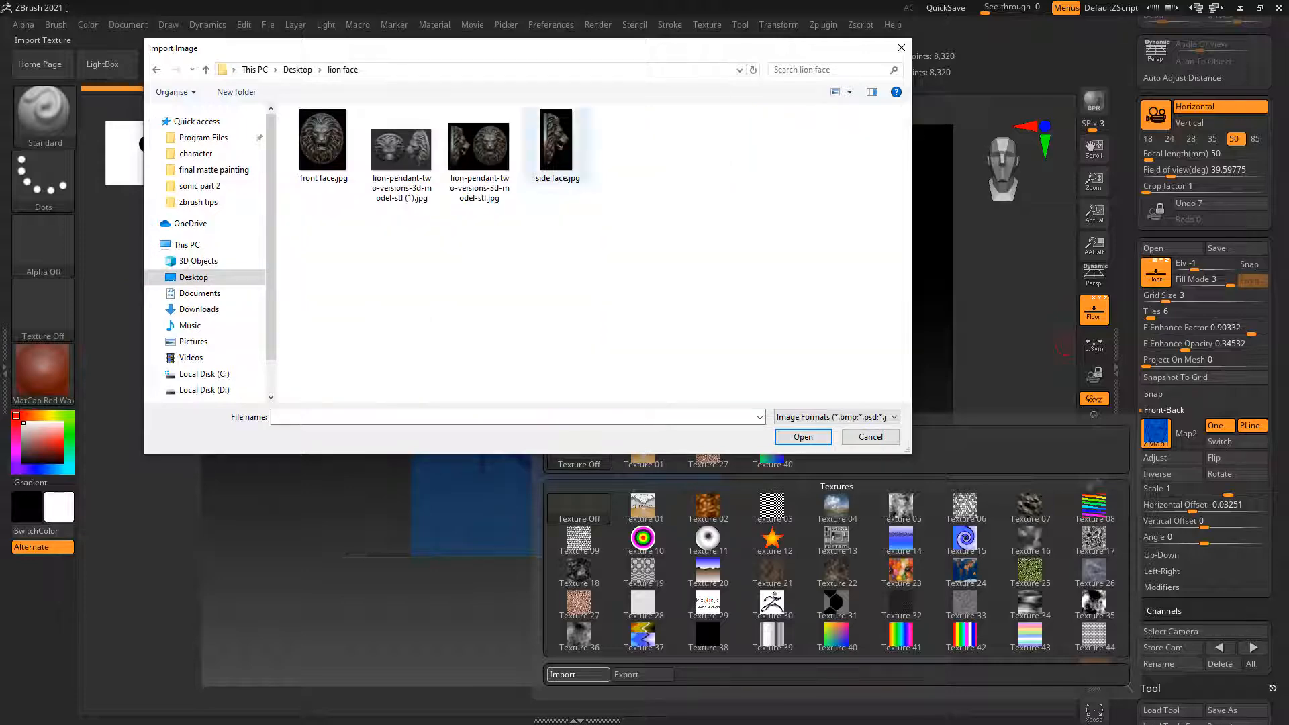
click(322, 141)
double_click(323, 141)
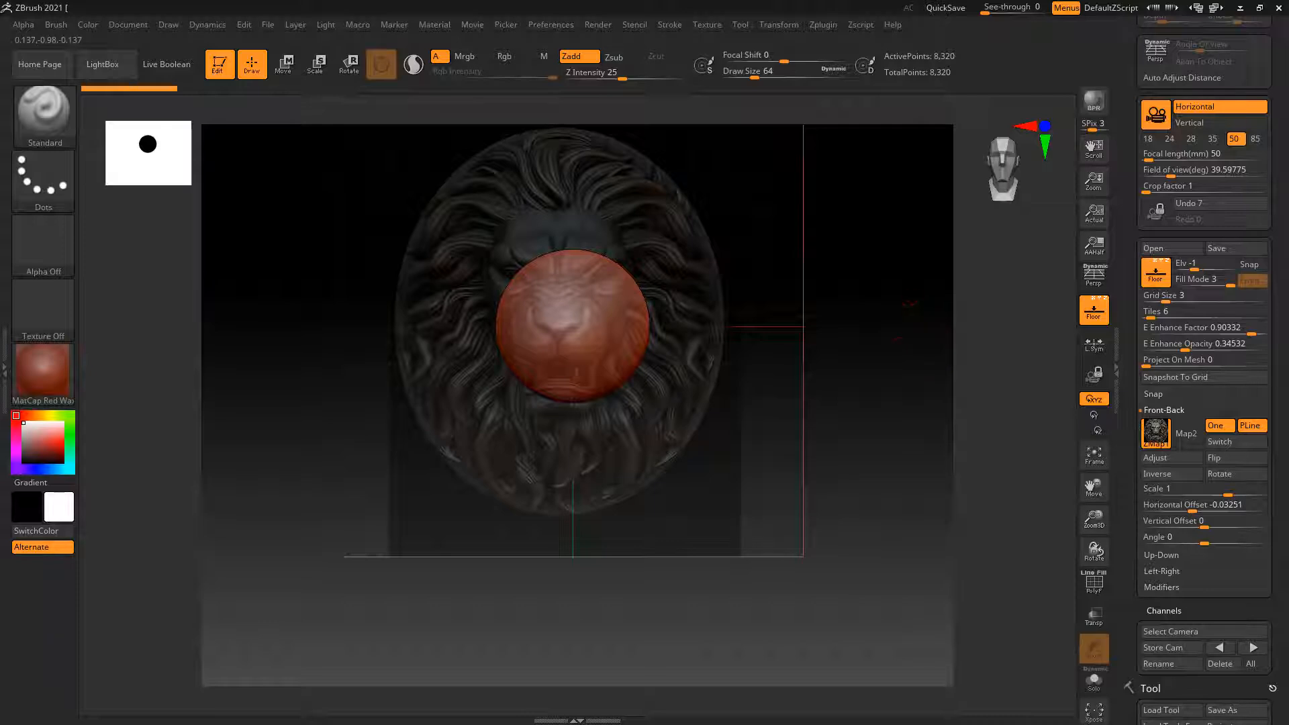
Set the Front-Back map's Horizontal Offset to 0.02944 to centre the lion's nose on the sphere
alt+drag(951, 427, 945, 428)
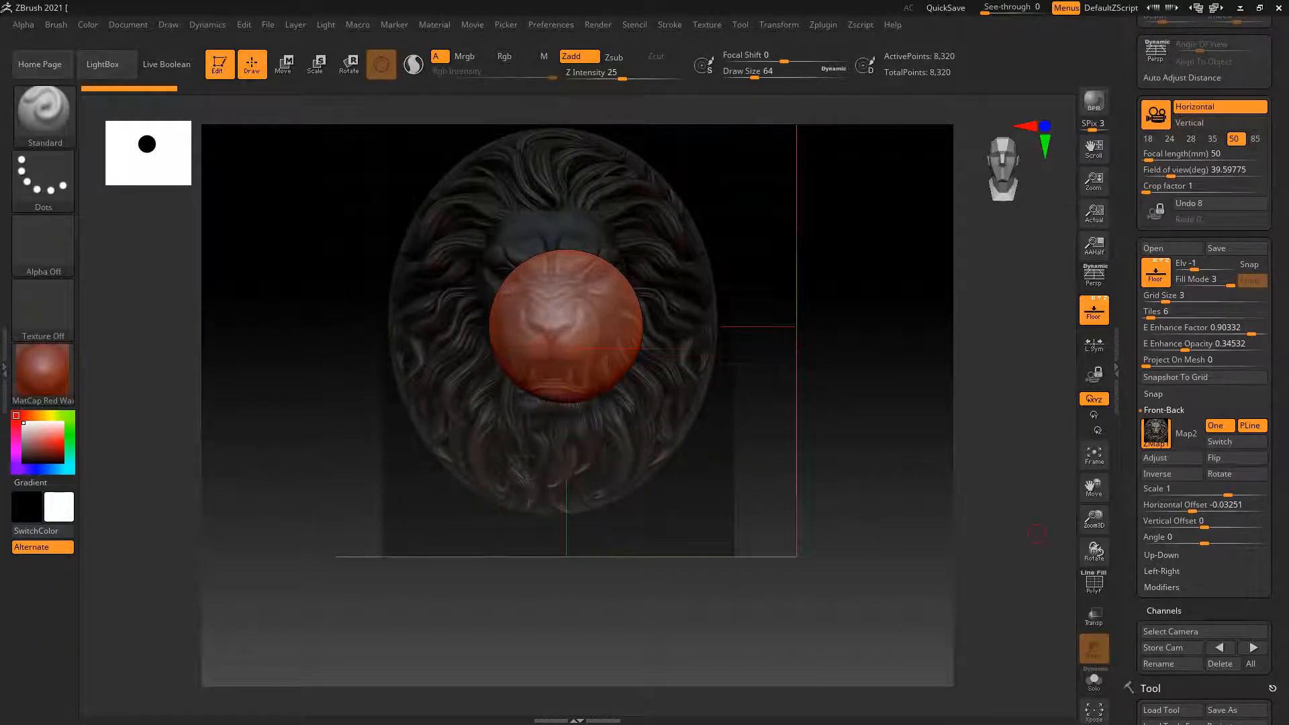
drag(1193, 505, 1214, 505)
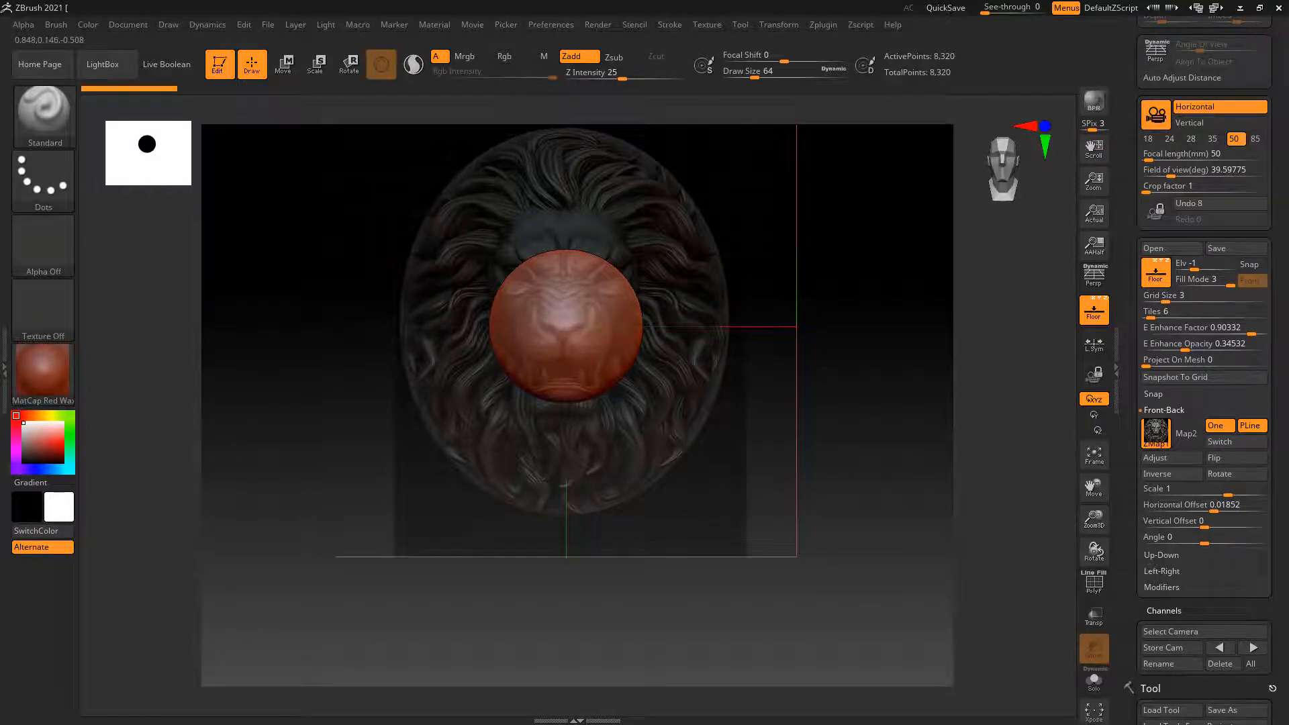
ctrl+right_drag(806, 336, 814, 430)
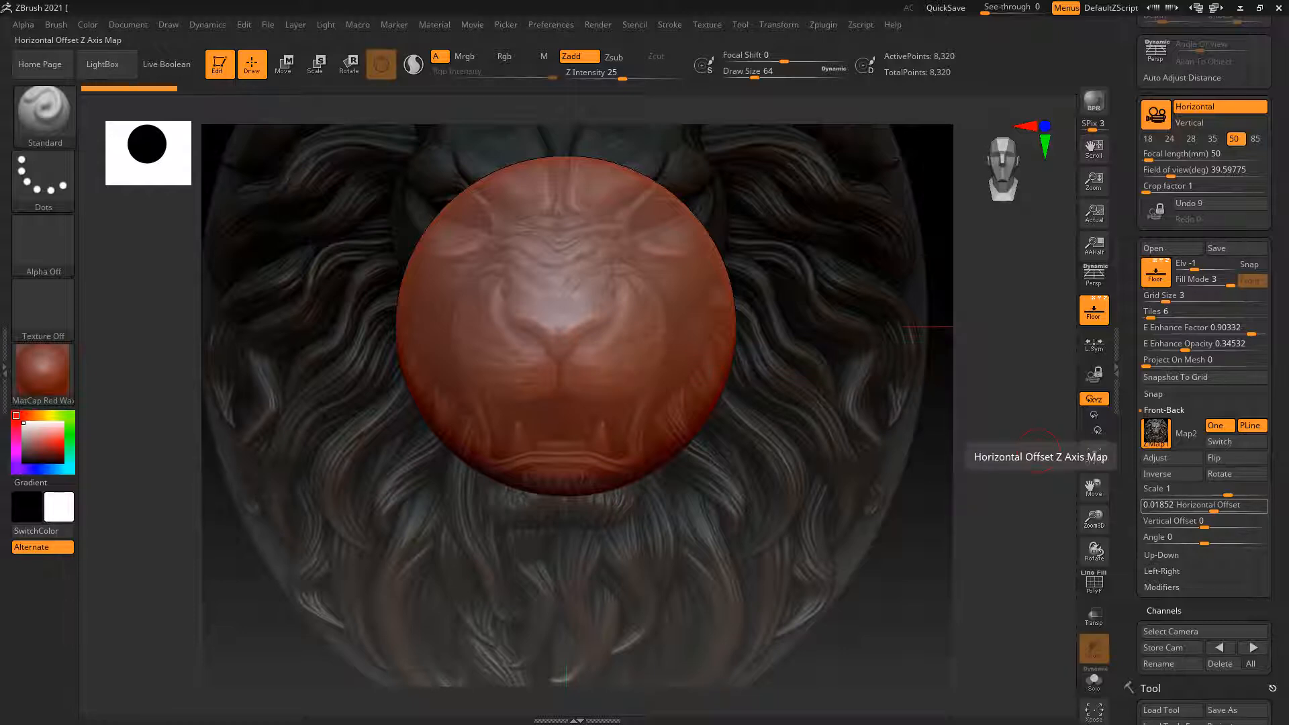
drag(1215, 509, 1218, 508)
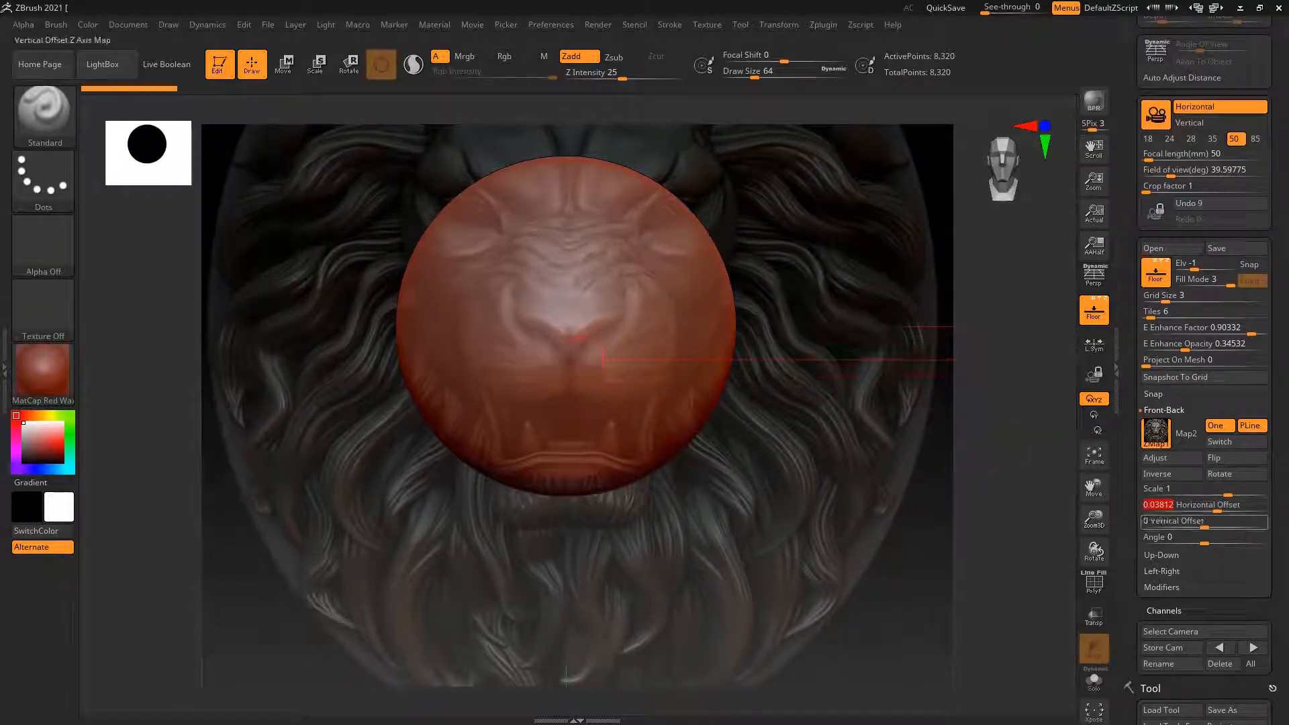
drag(1218, 504, 1216, 504)
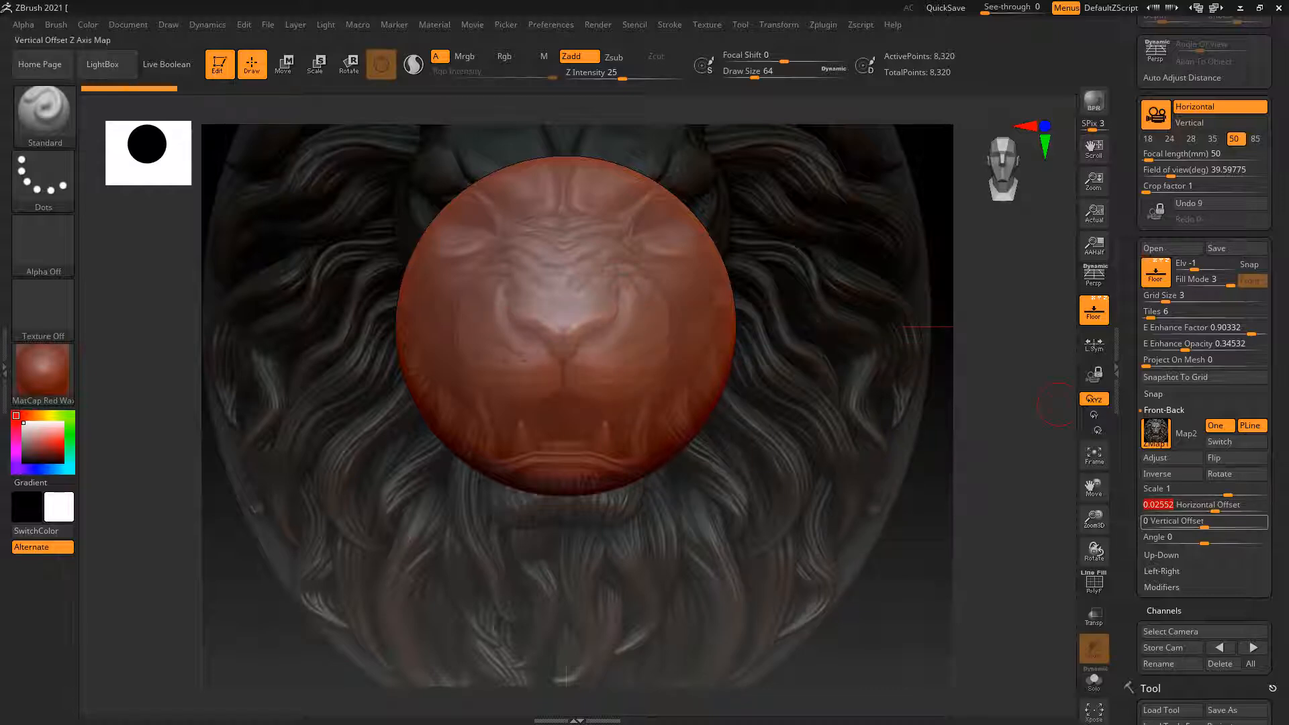
drag(1214, 505, 1216, 505)
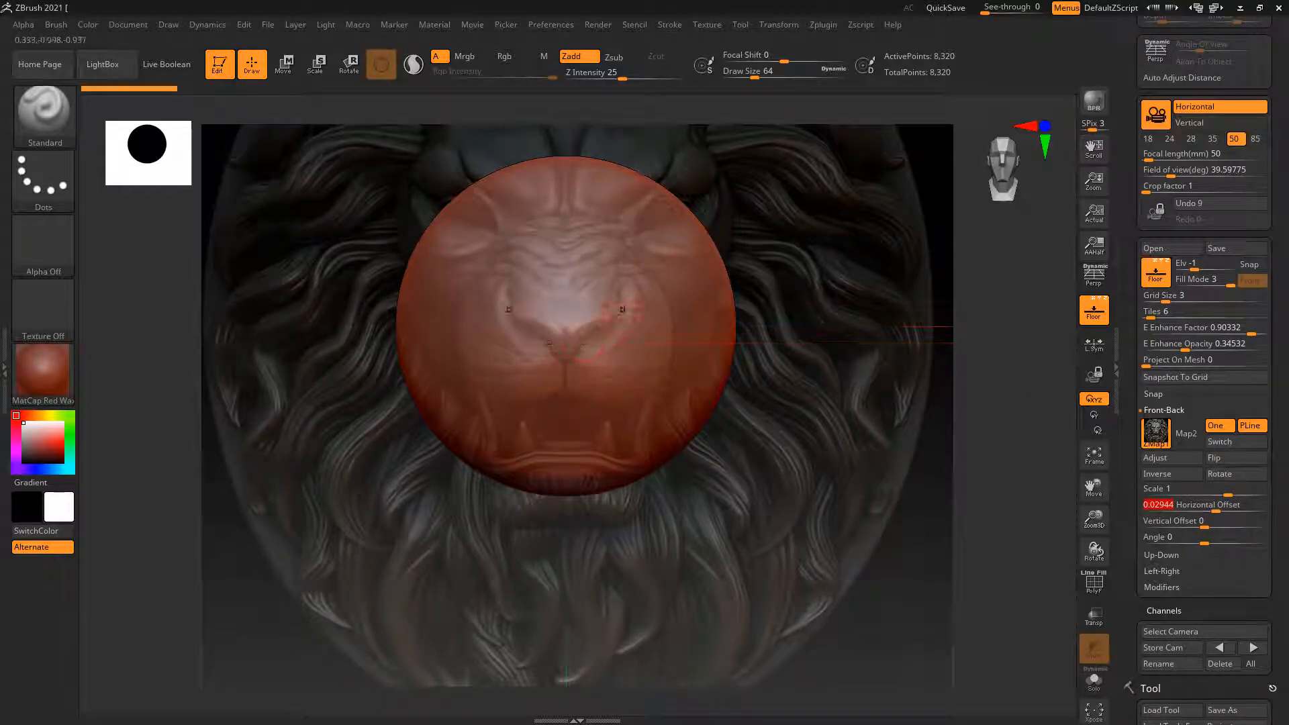
Import side face.jpg from the lion face folder as the Left-Right grid's first map
alt+drag(866, 578, 973, 536)
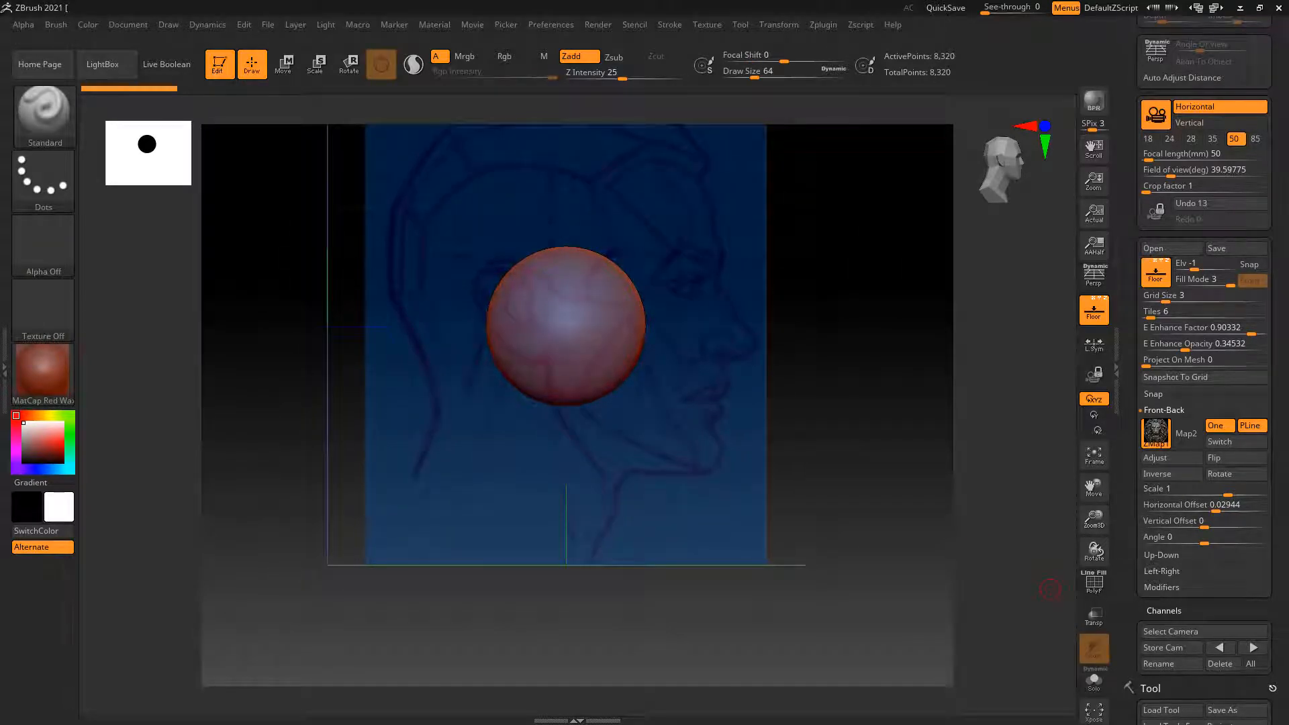
click(1162, 571)
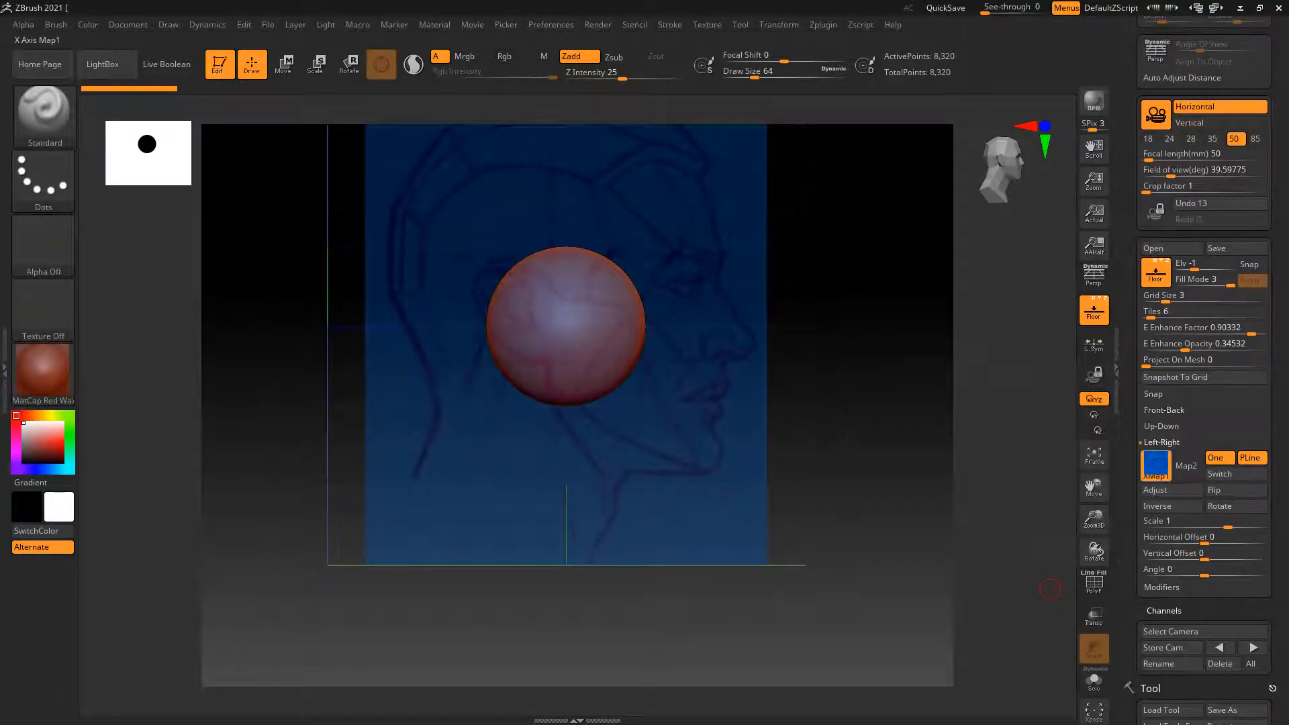
click(1156, 465)
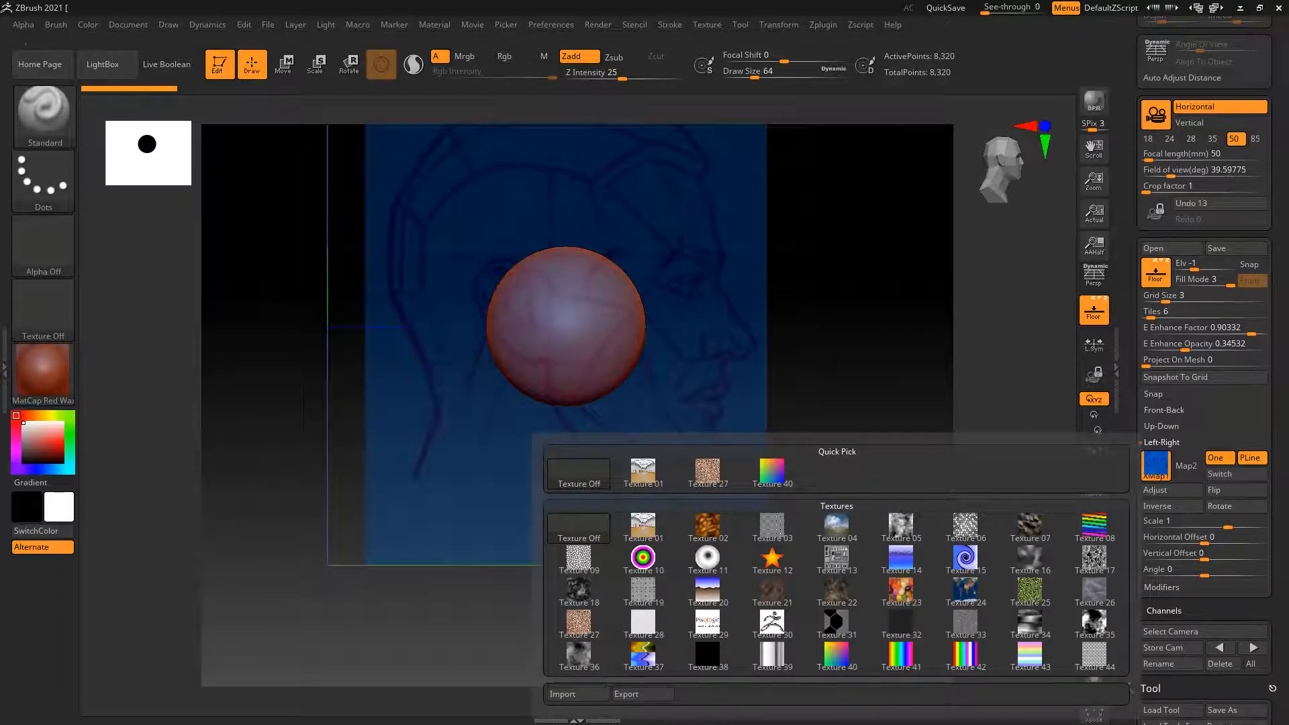
click(579, 694)
click(556, 141)
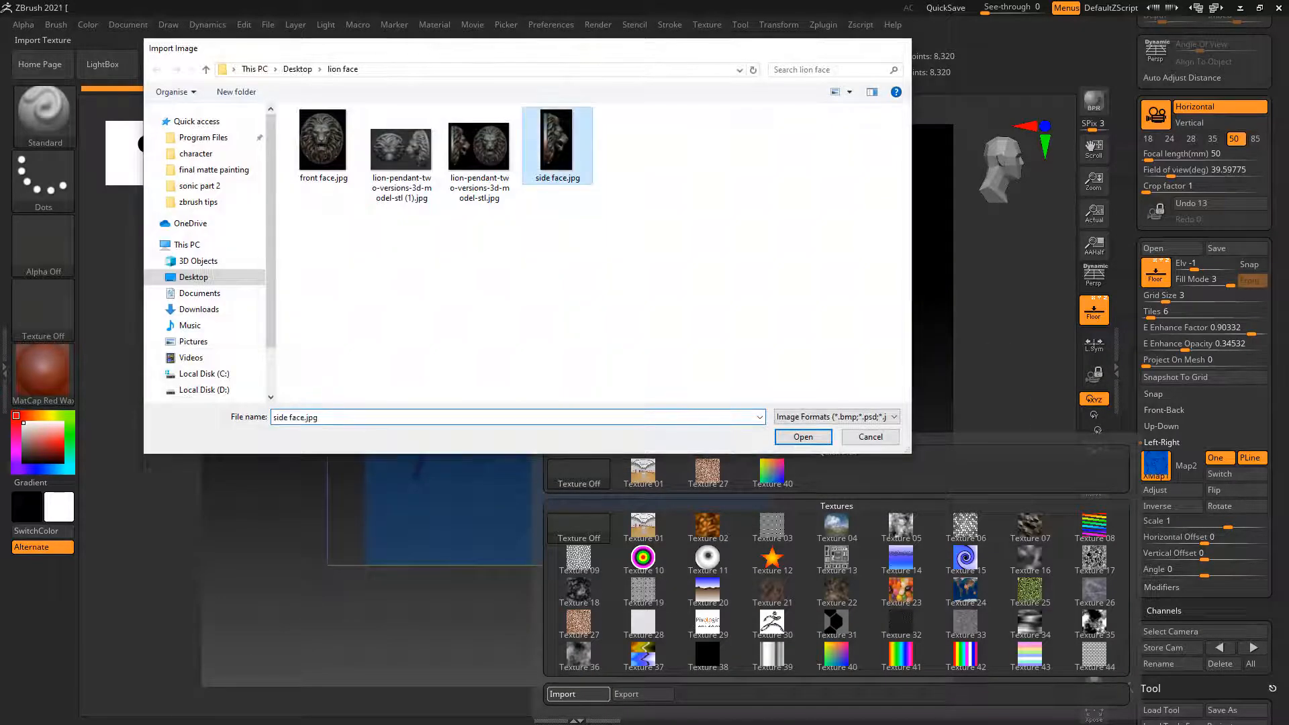
double_click(556, 141)
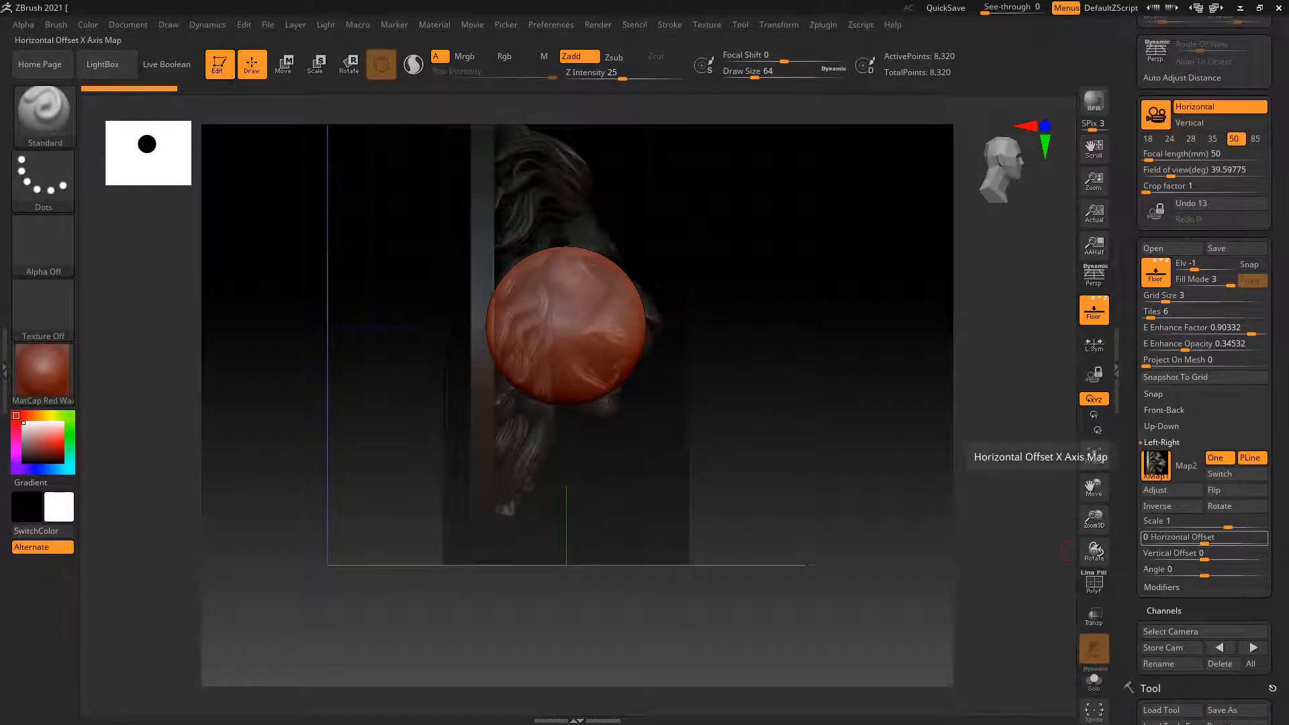
Set the Left-Right map's Horizontal Offset to -0.15717 and check the alignment from the front
mouse_move(1204, 538)
mouse_down()
mouse_move(1170, 537)
mouse_move(1194, 537)
mouse_up()
drag(1021, 559, 782, 600)
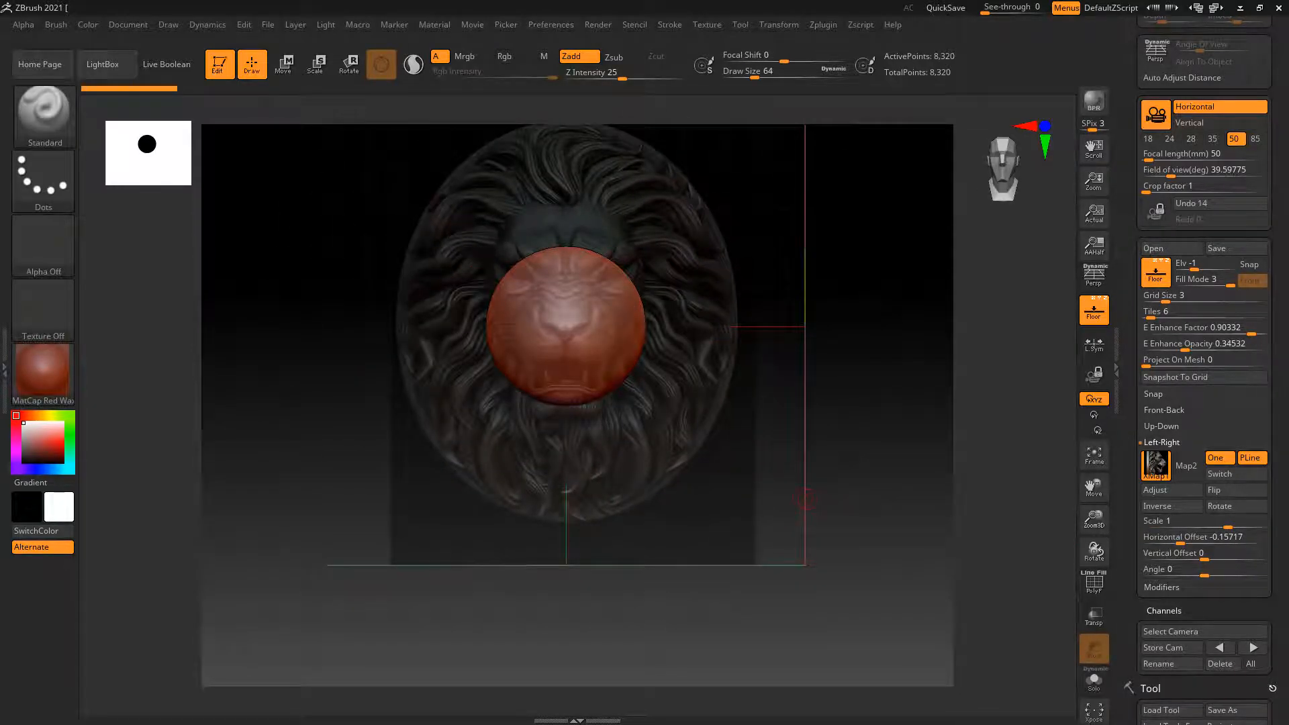
key(alt+Tab)
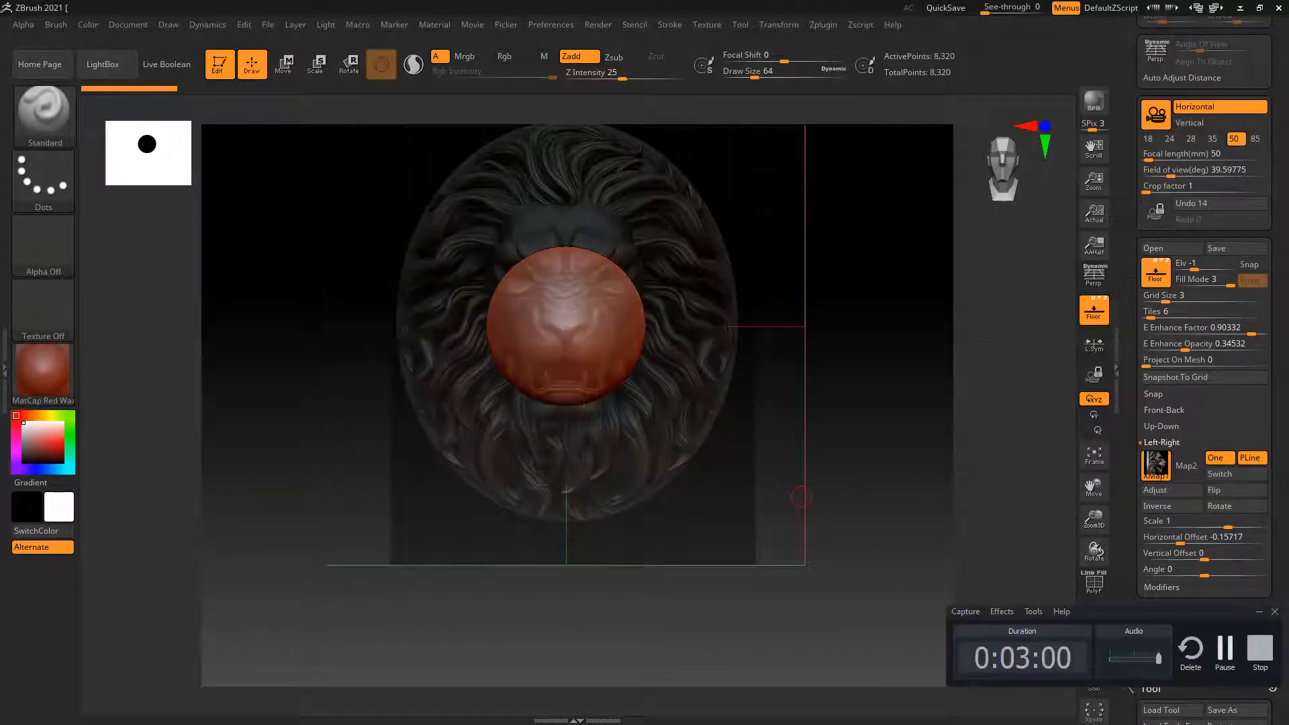
mouse_move(802, 497)
mouse_down()
mouse_move(940, 458)
mouse_move(930, 446)
mouse_move(809, 479)
mouse_up()
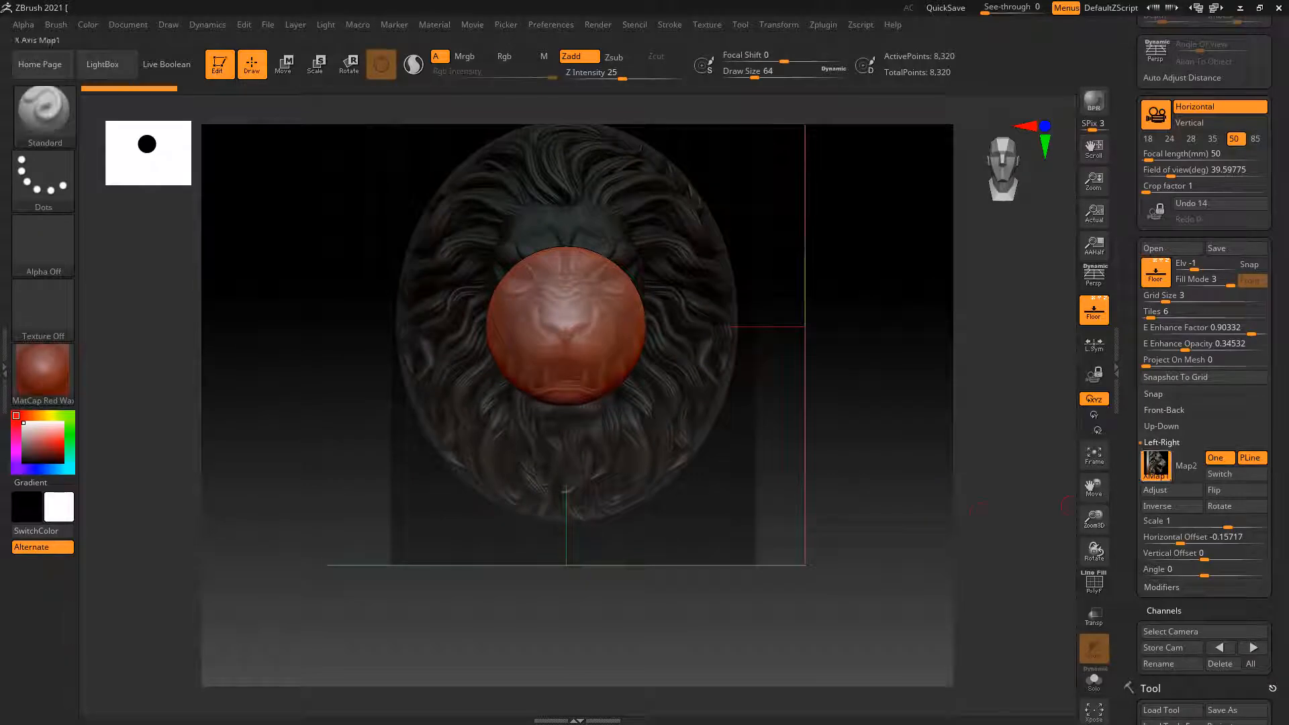
Duplicate the Sphere3D_1 subtool
scroll(1172, 416, down, 5)
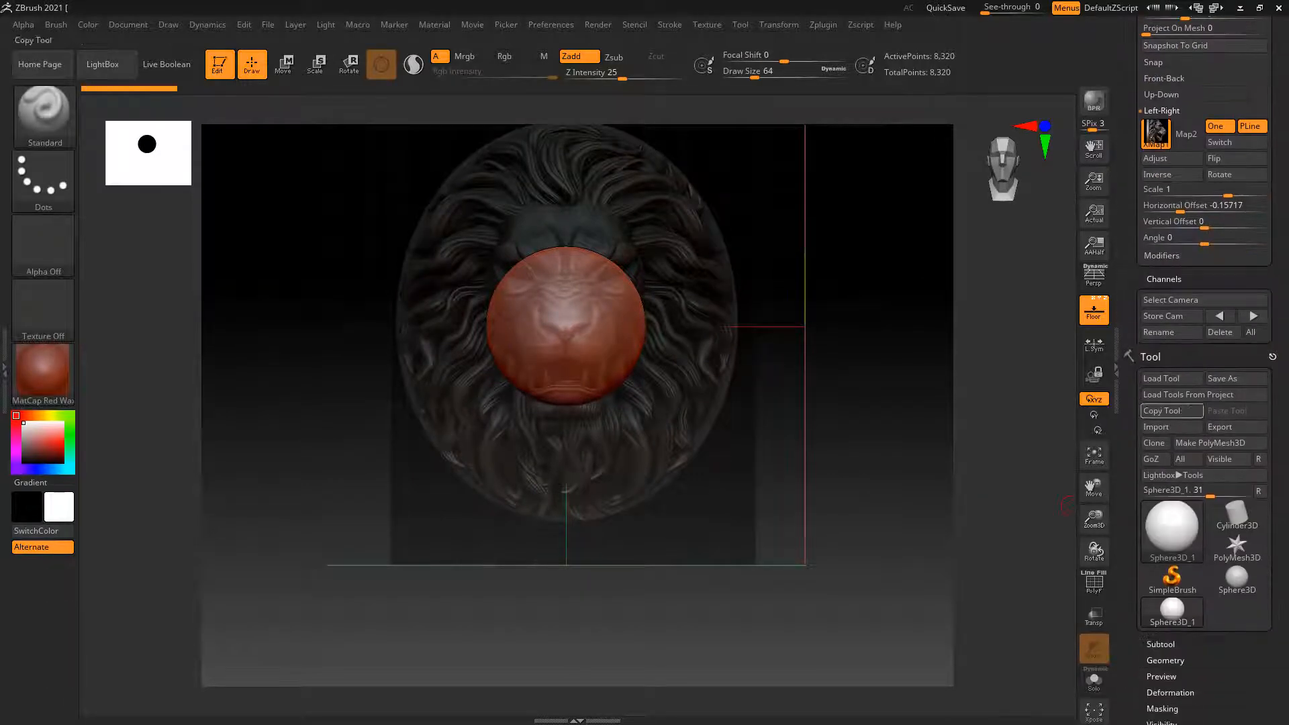
scroll(1172, 378, down, 2)
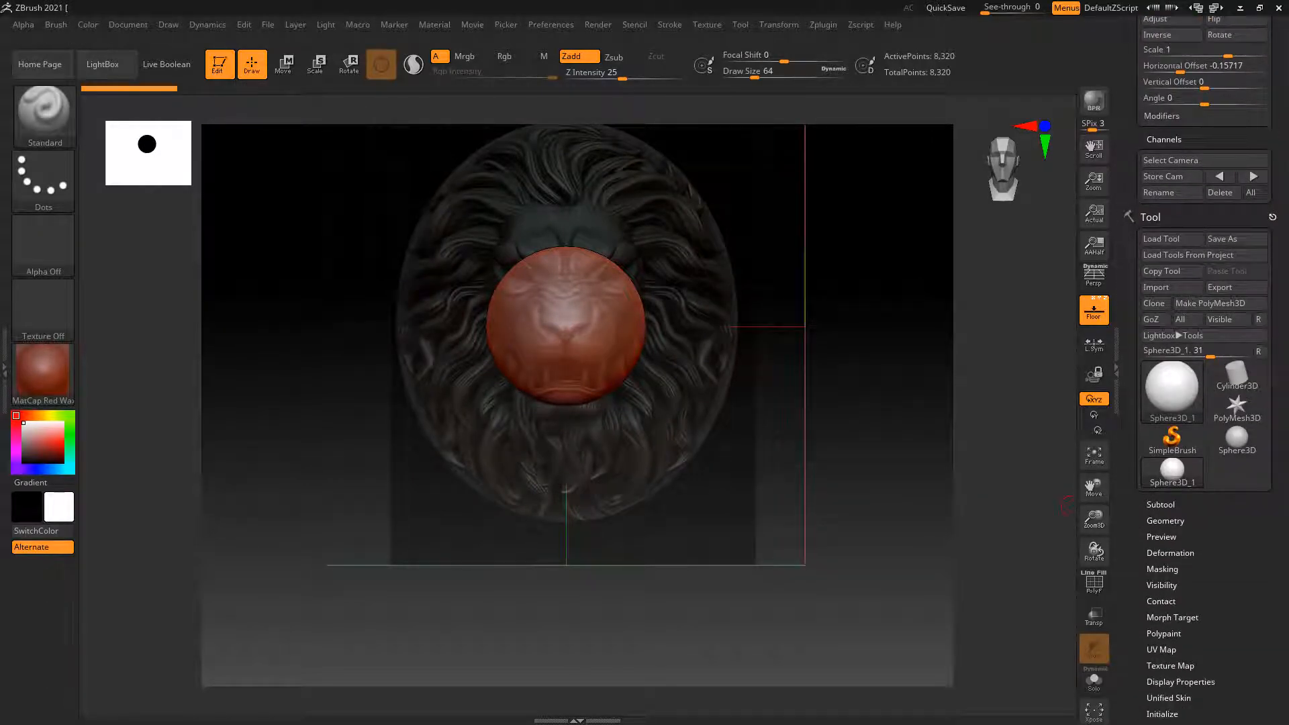
click(1161, 505)
scroll(1202, 538, down, 3)
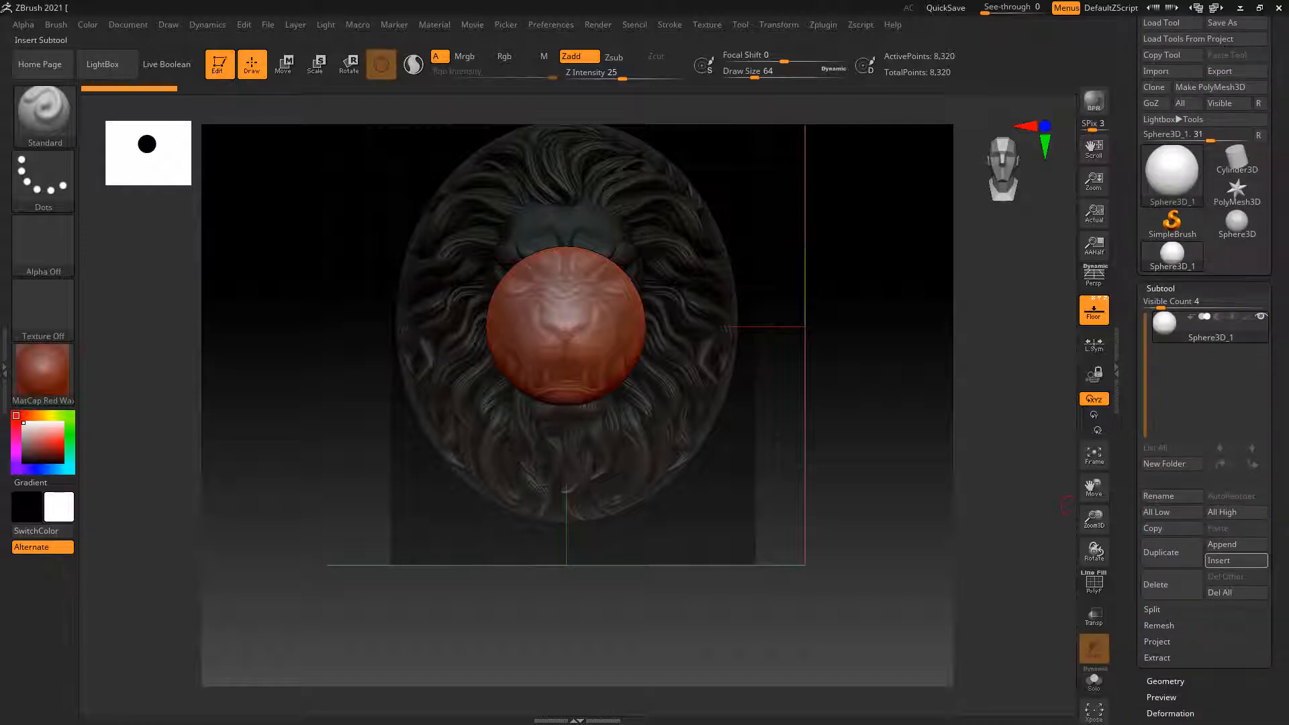
click(1172, 552)
Move the duplicated sphere back and up towards the lion's forehead, and scale it uniformly by about 1.246
drag(833, 507, 960, 503)
click(284, 65)
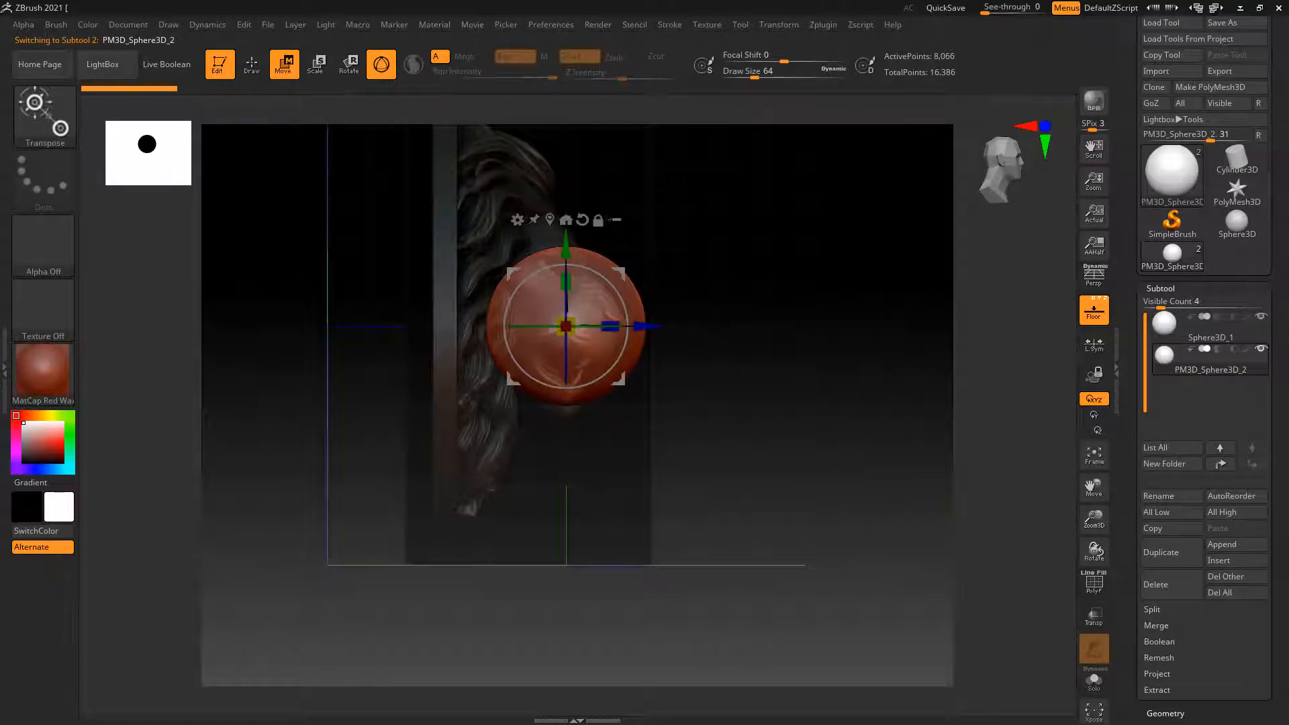
drag(648, 327, 603, 327)
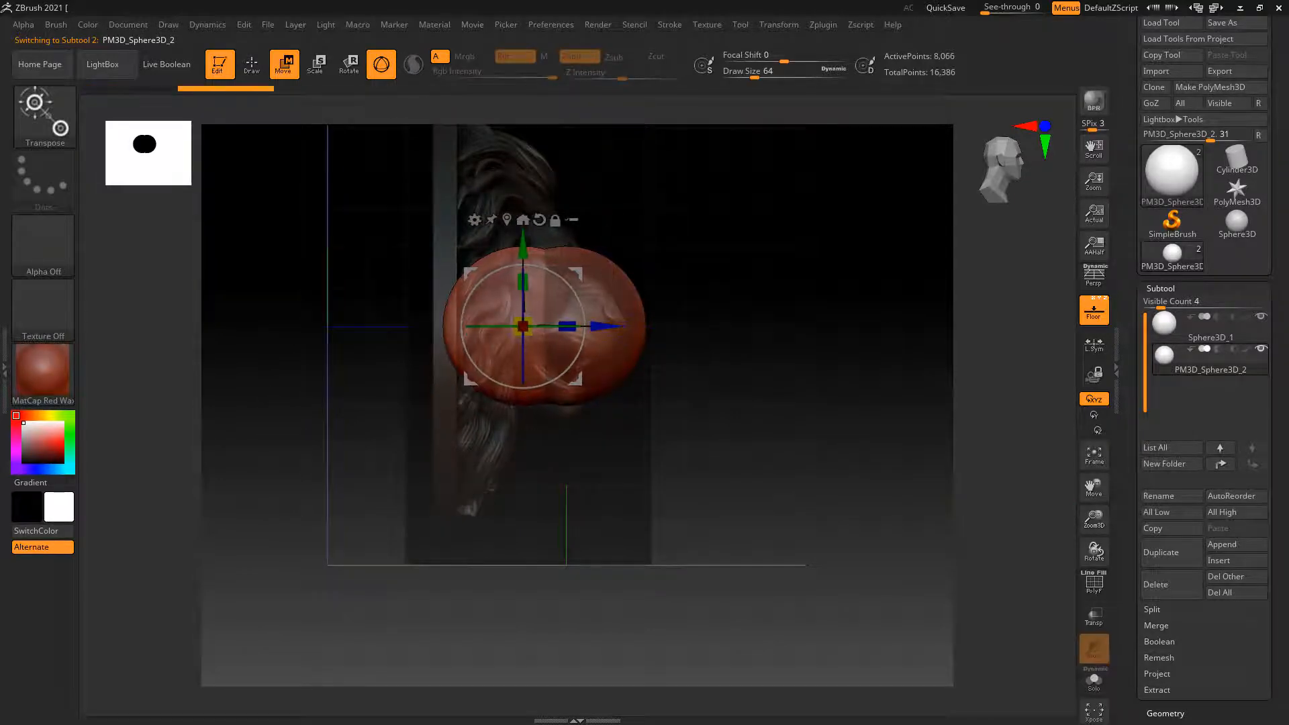
shift+drag(873, 470, 746, 472)
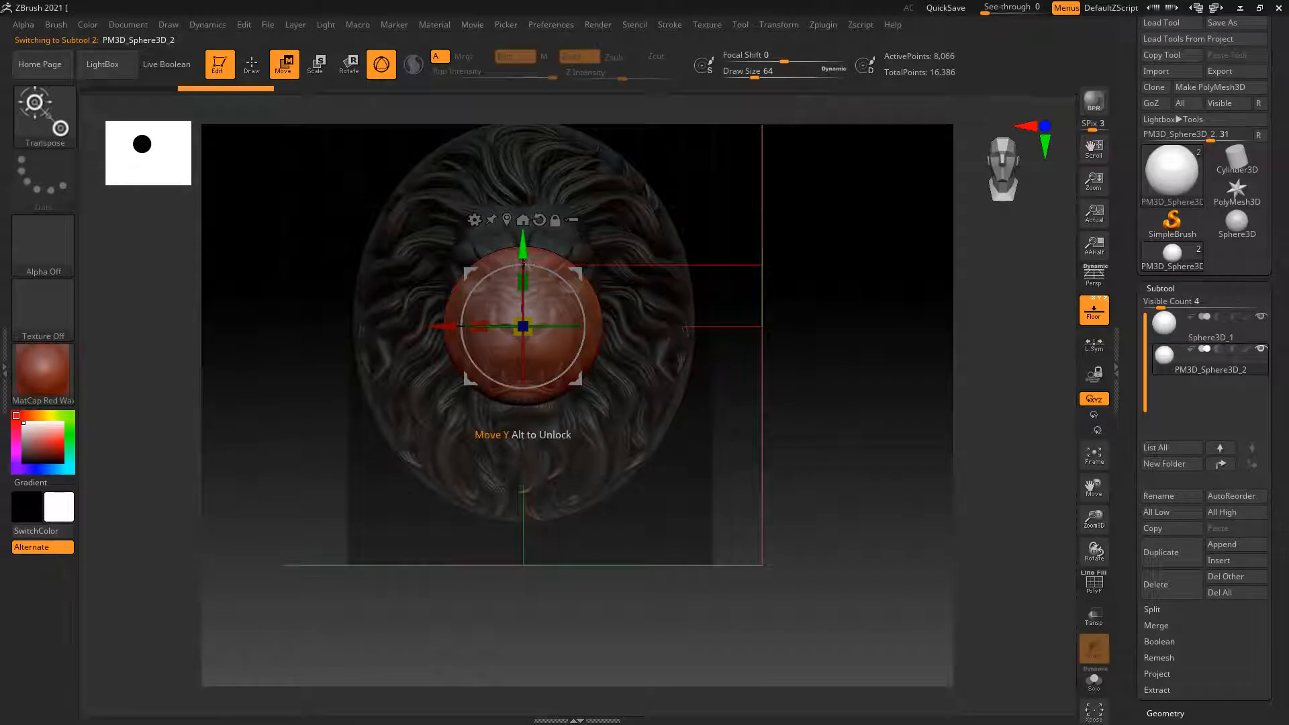
drag(523, 245, 523, 217)
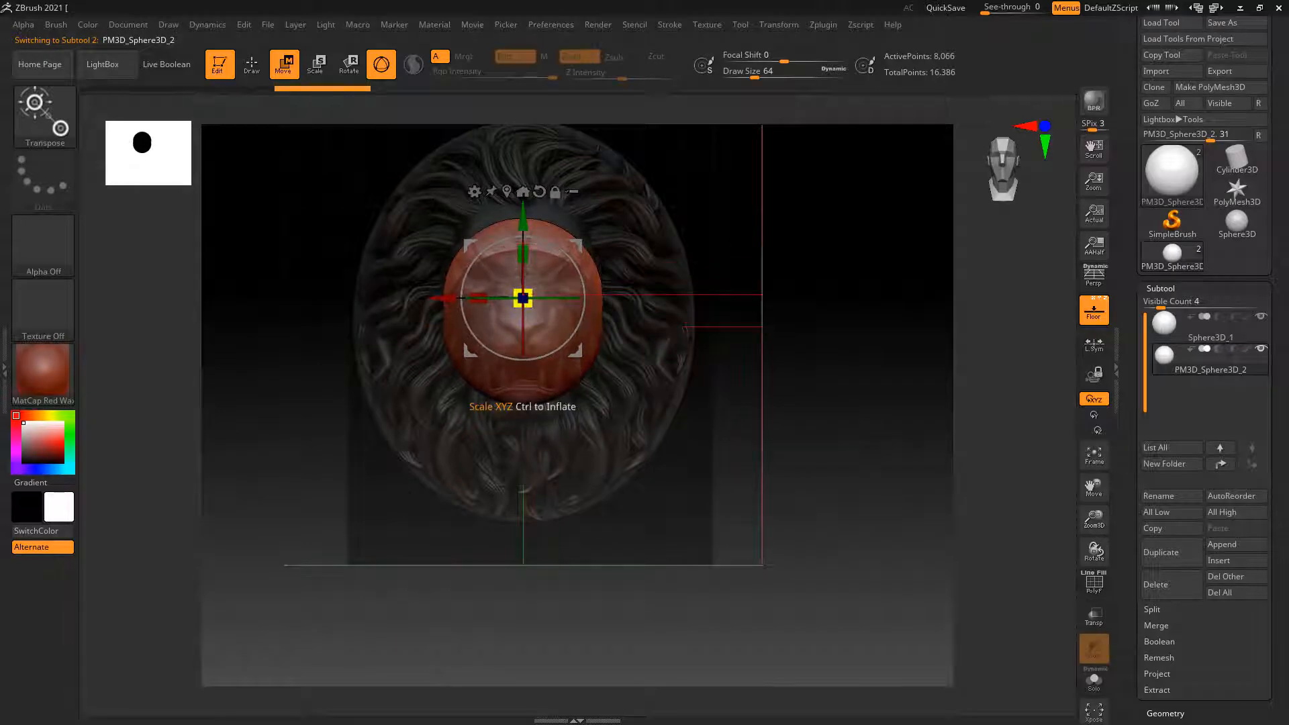
drag(523, 298, 558, 298)
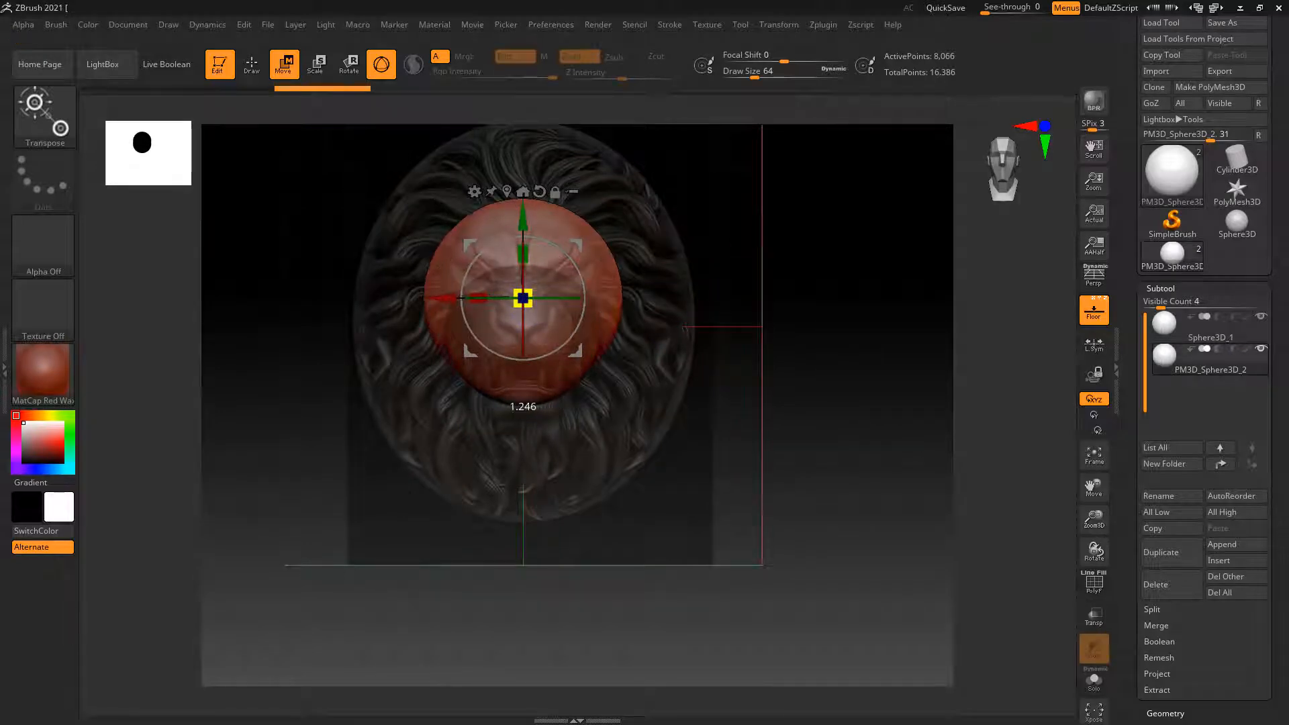
drag(811, 301, 947, 300)
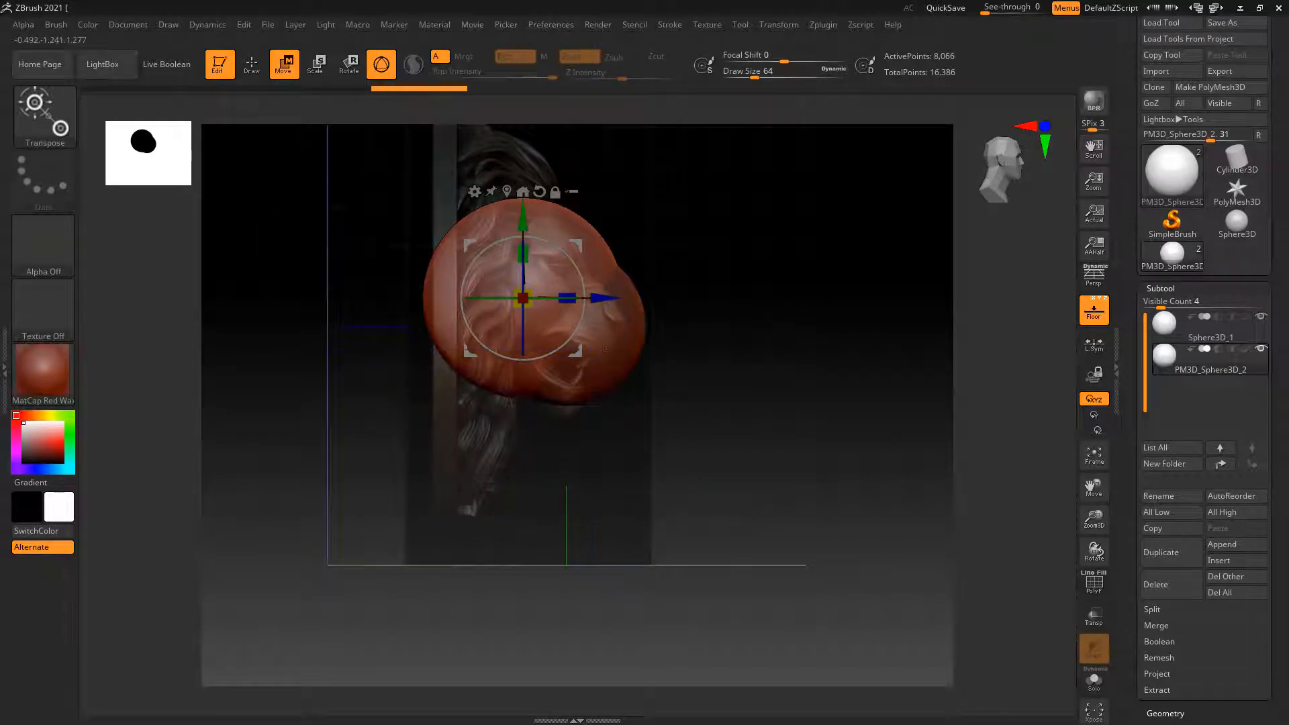
Try to move the original Sphere3D_1 subtool and acknowledge the error dialog
key(q)
alt+click(632, 360)
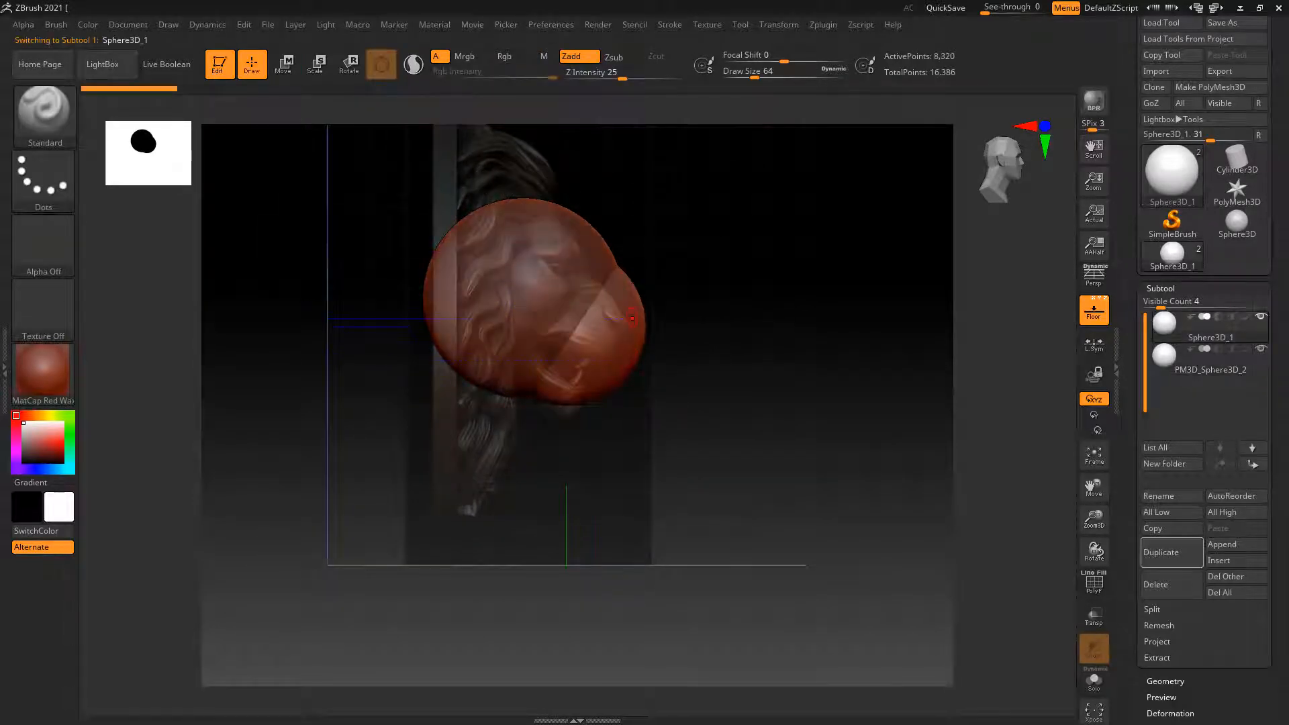
key(w)
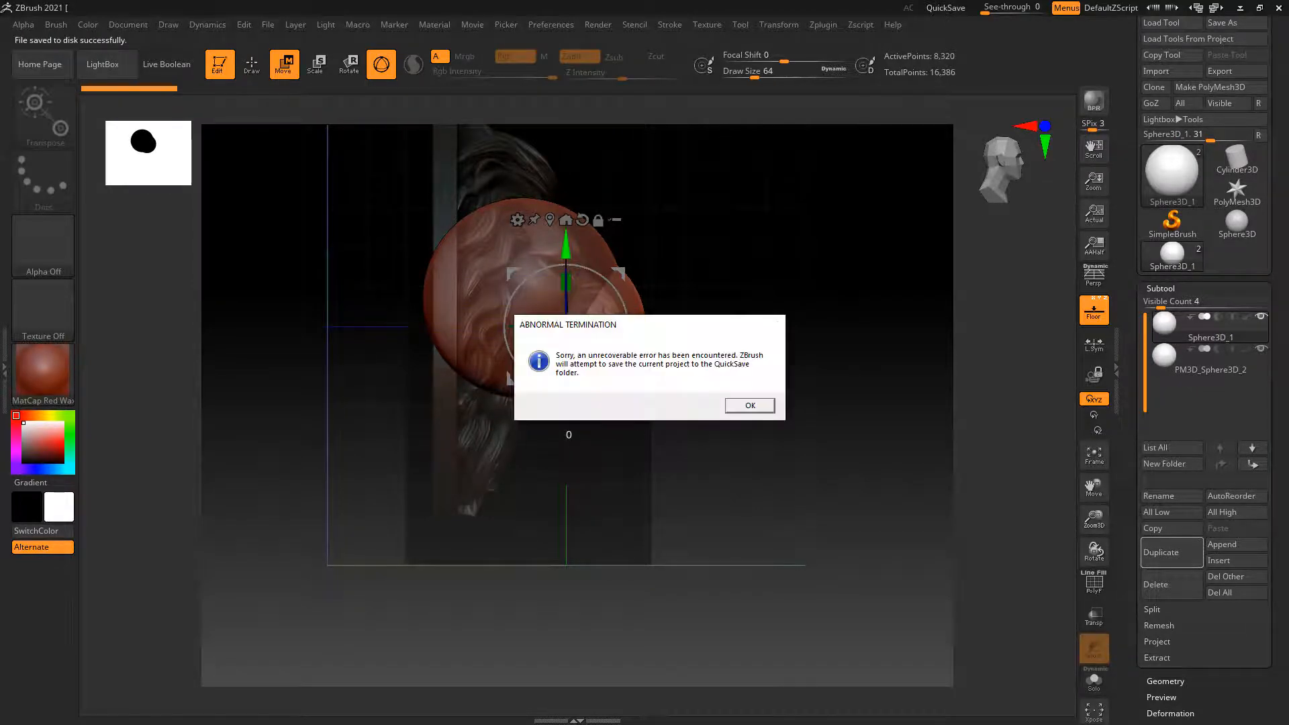
key(Return)
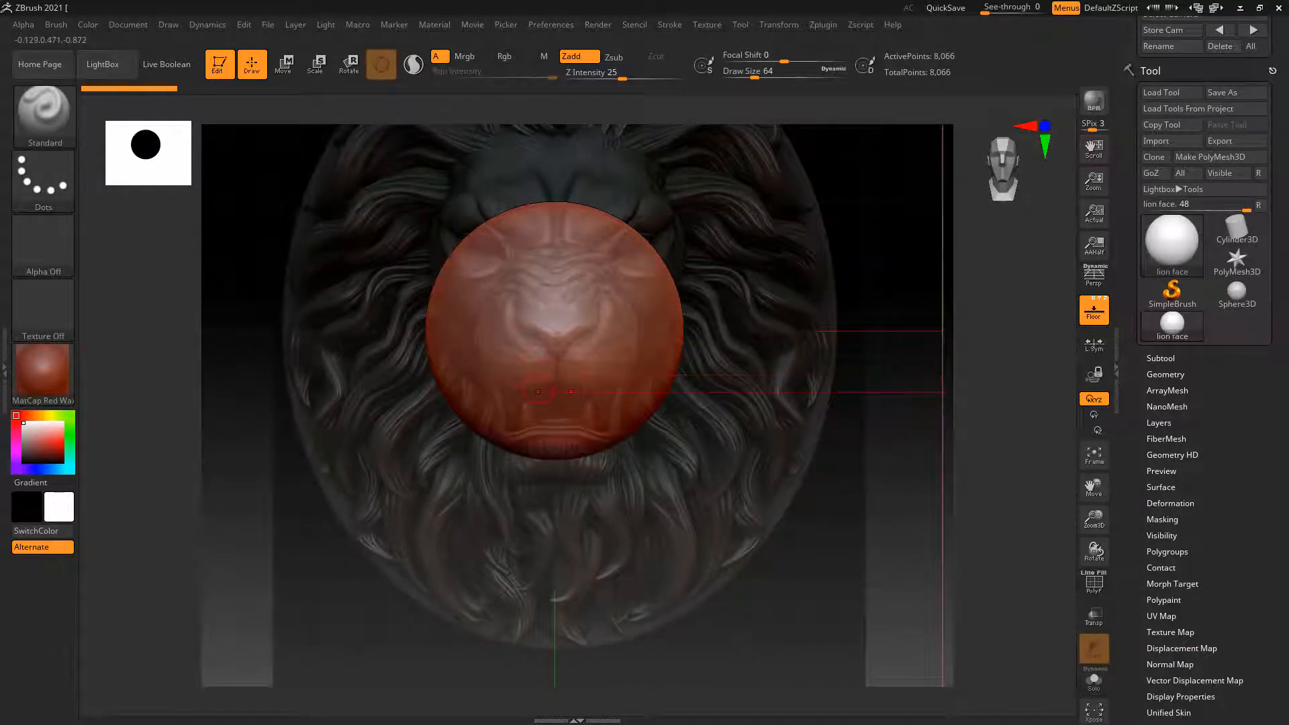
Load the compact_UI_brush_materials interface layout and select the Move brush
drag(295, 430, 431, 362)
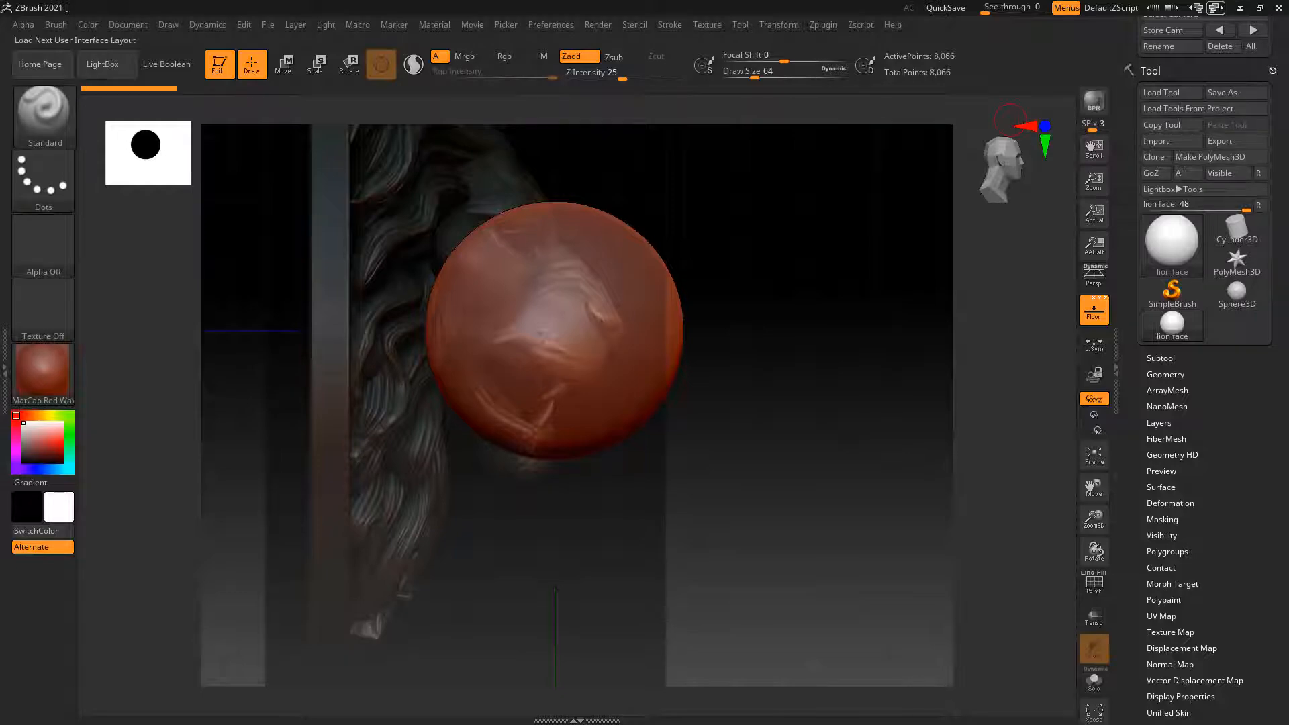
click(1216, 8)
click(303, 698)
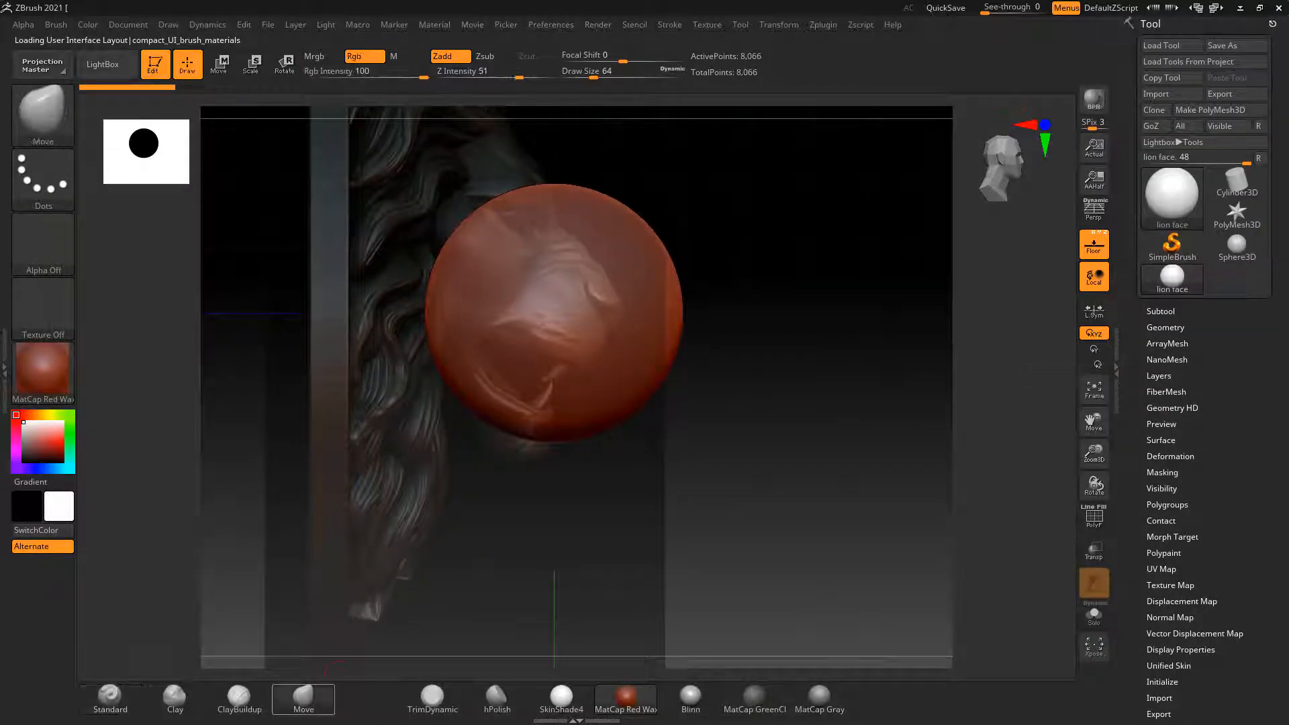
Change the sphere's material to BasicMaterial
shift+drag(289, 416, 416, 403)
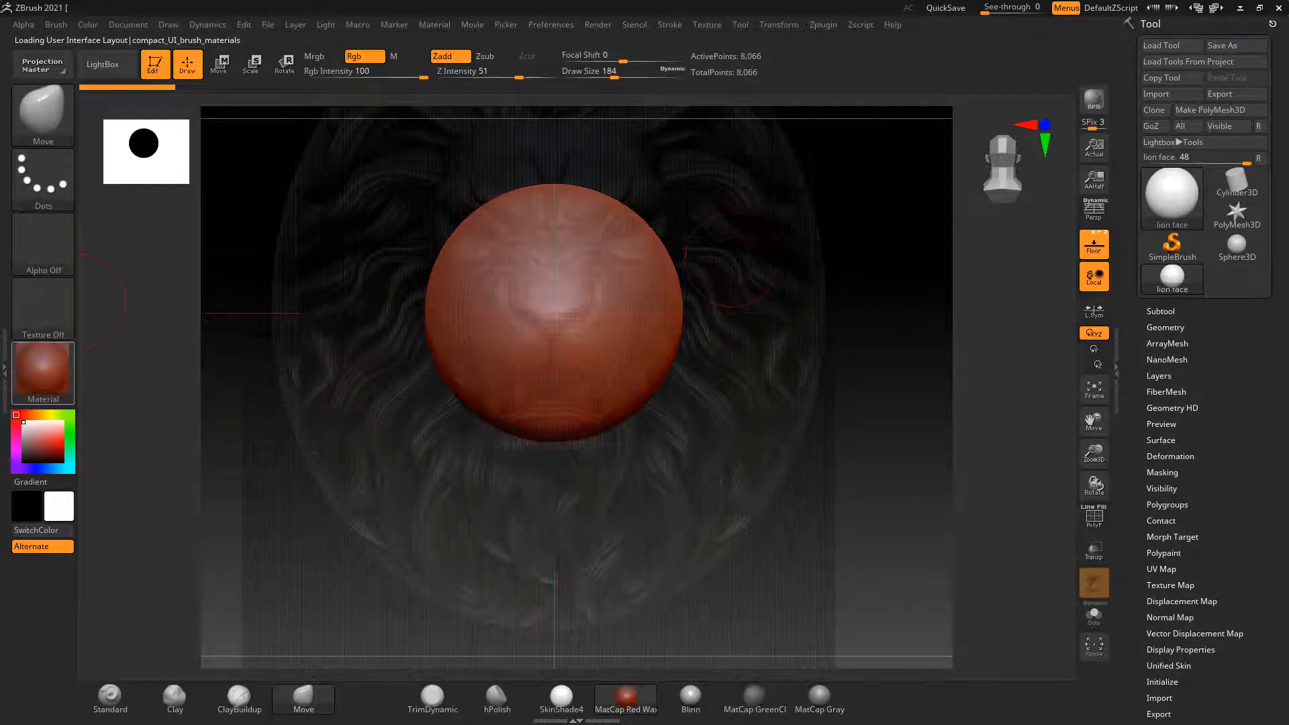
click(42, 368)
click(189, 559)
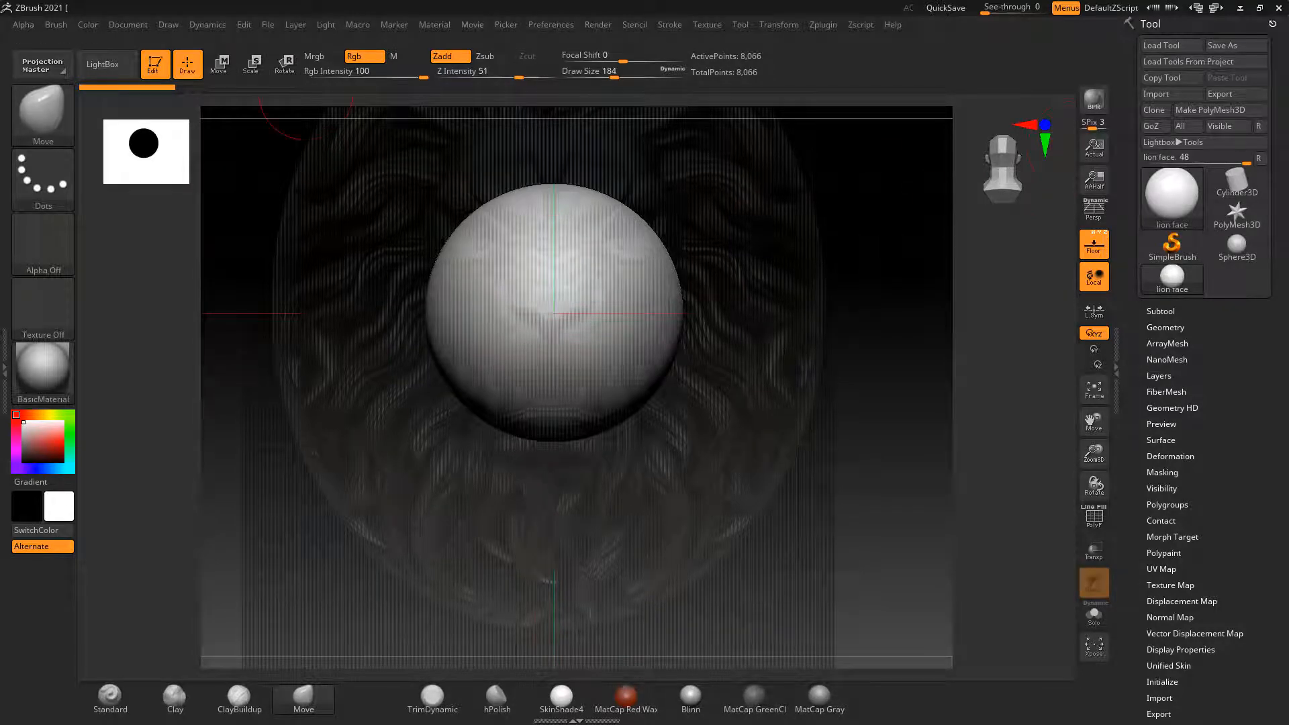
Dock the Draw palette in the side tray and set the Edge Enhance Factor of the reference grid to 1
click(168, 25)
click(169, 25)
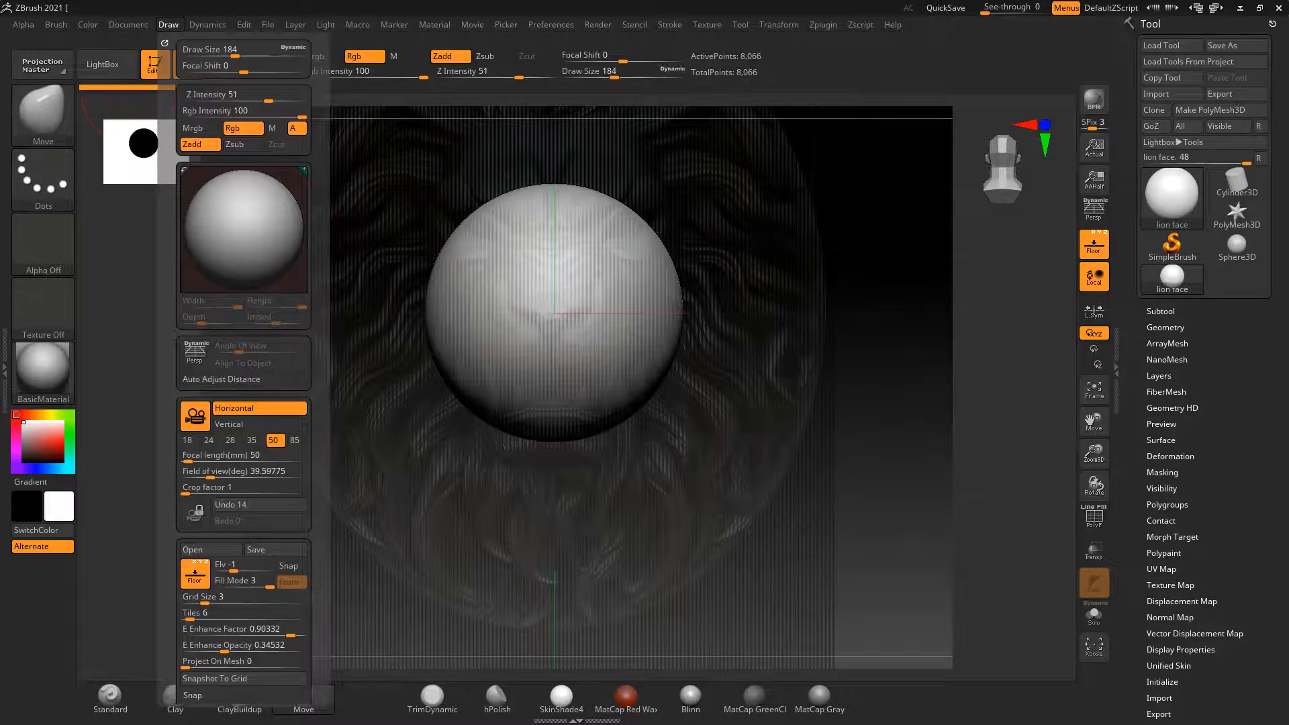
click(165, 43)
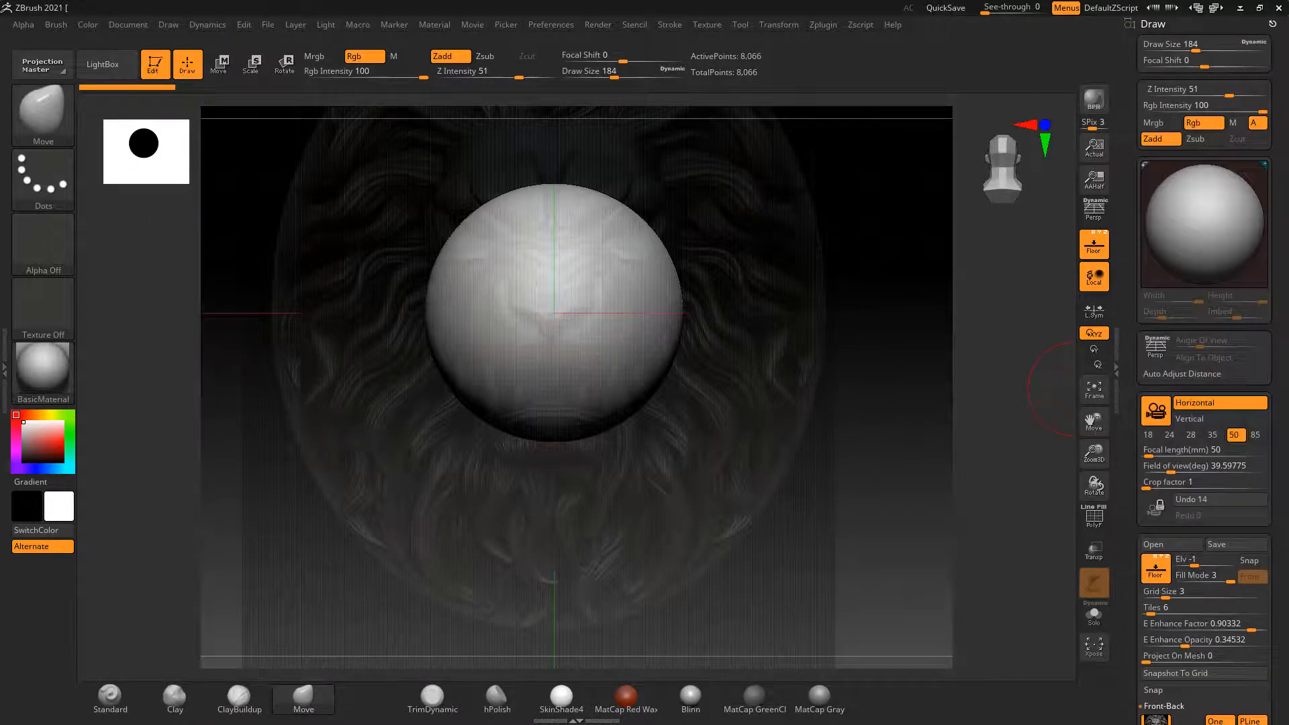
scroll(1204, 369, down, 3)
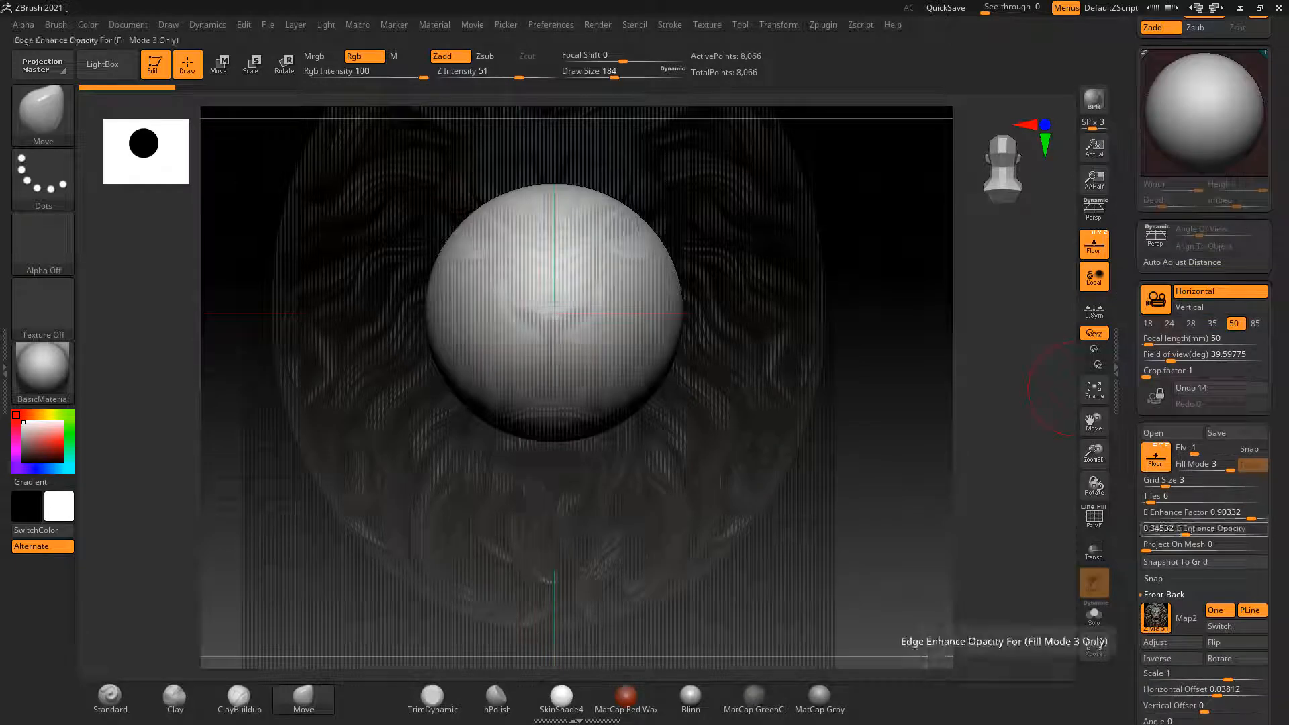
click(1182, 512)
text(1)
key(Return)
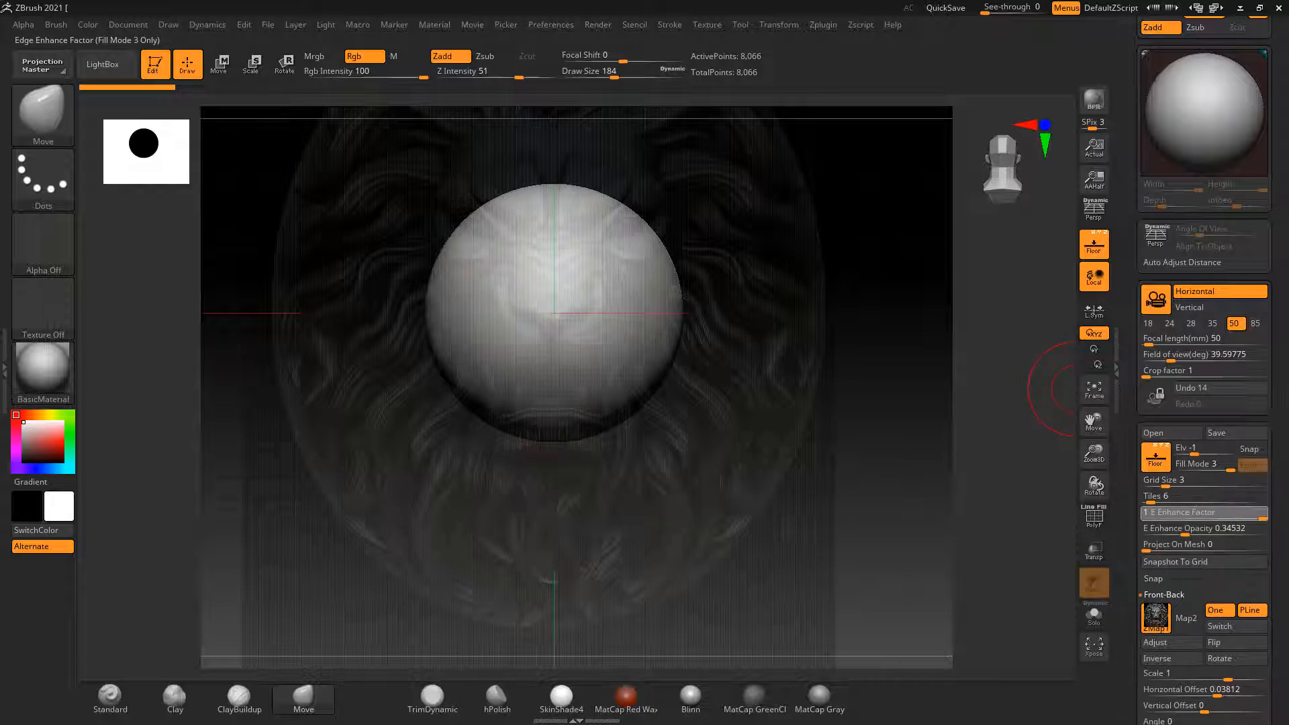
Try projecting the reference image onto the sphere with a Project On Mesh value of 0.3908
click(1169, 544)
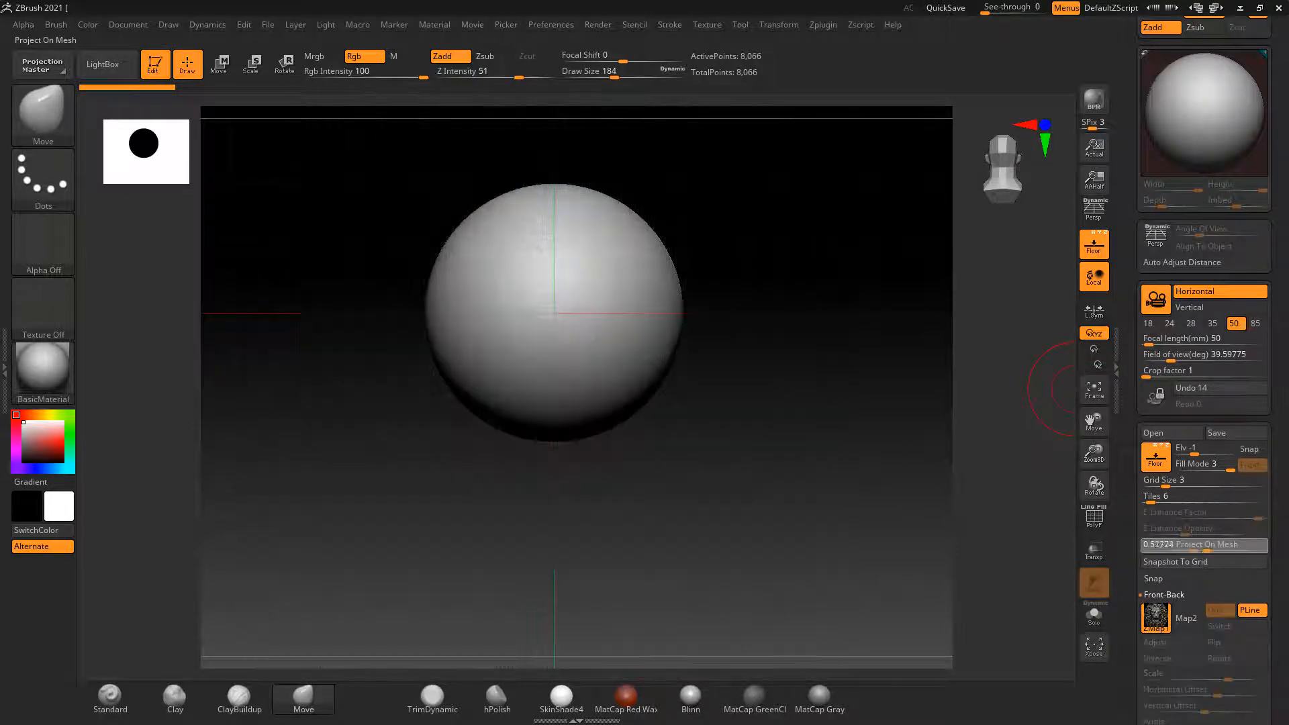
drag(1188, 546, 1192, 546)
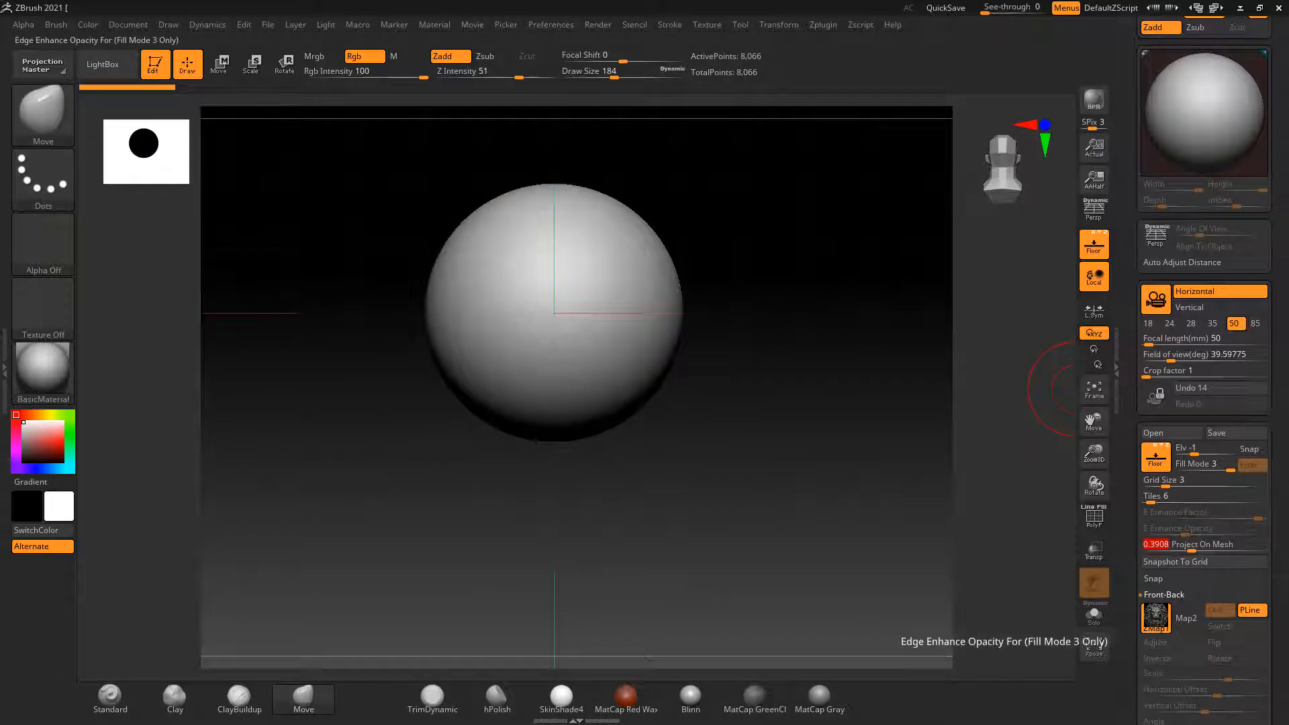
key(ctrl)
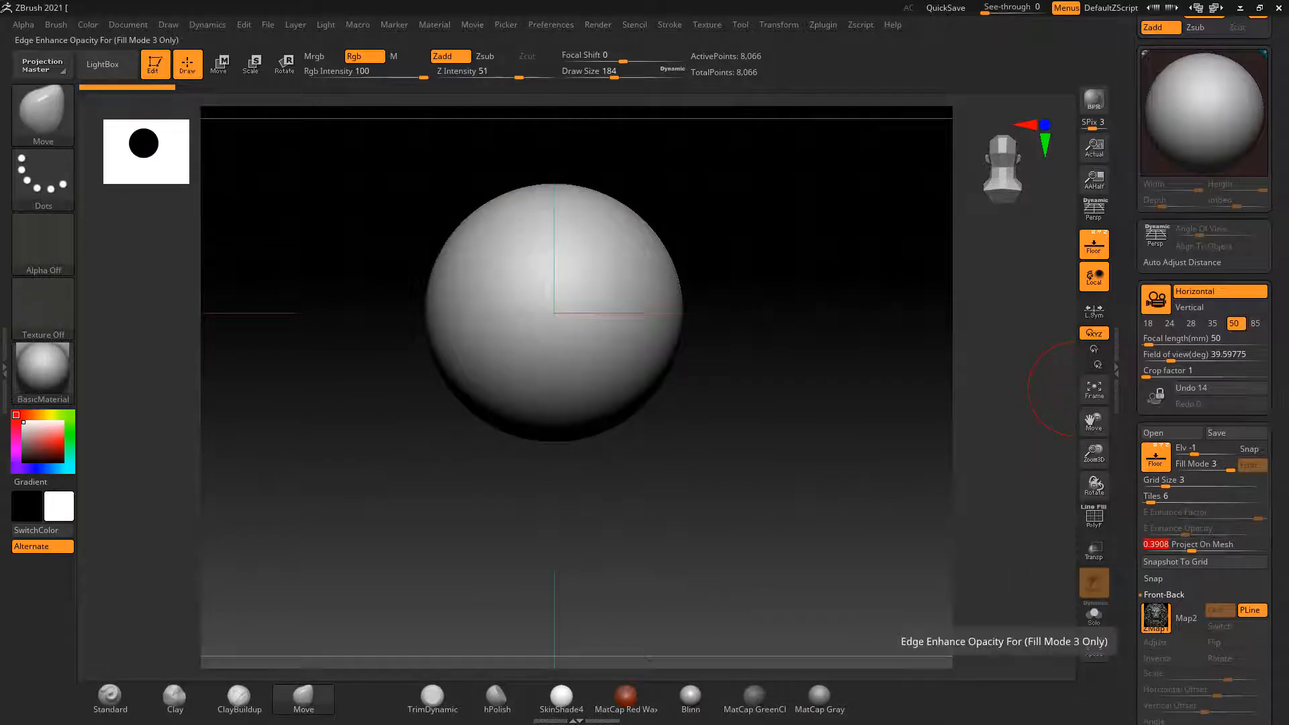
key(ctrl)
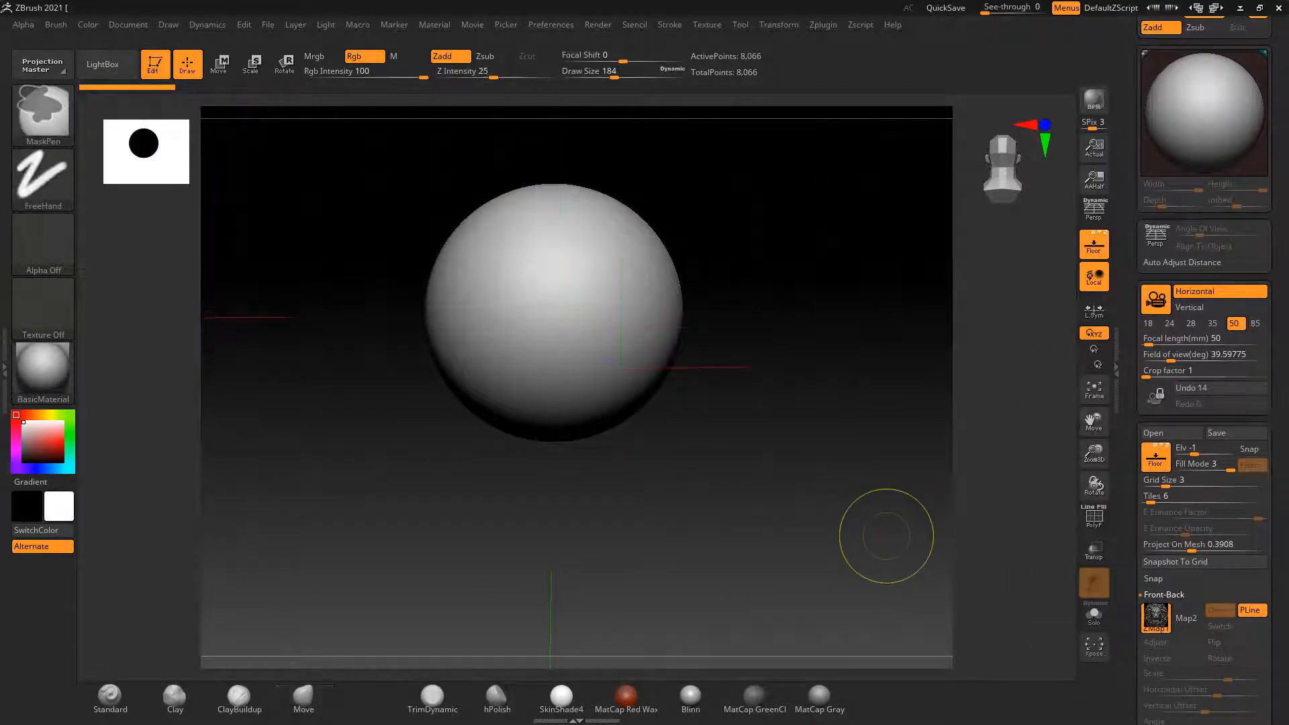
Reset Project On Mesh to 0 and set Edge Enhance Factor to 0.95981 and Edge Enhance Opacity to 0.60172
click(1211, 546)
mouse_move(1211, 547)
mouse_down()
mouse_move(1264, 548)
mouse_move(1143, 547)
mouse_move(1217, 529)
mouse_up()
ctrl+right_drag(994, 430, 967, 470)
alt+right_drag(677, 398, 673, 433)
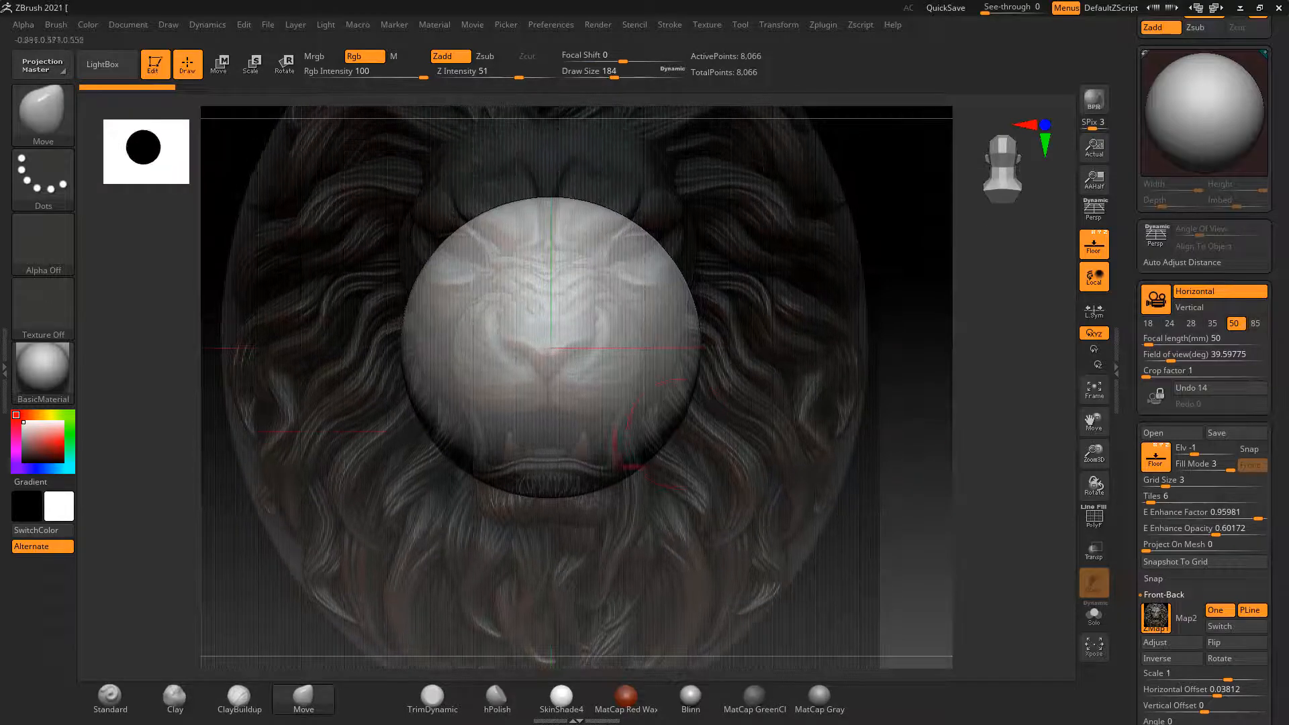
Move the sphere back along the depth axis so its front lines up with the lion's nose in the side reference
right_drag(568, 418, 495, 475)
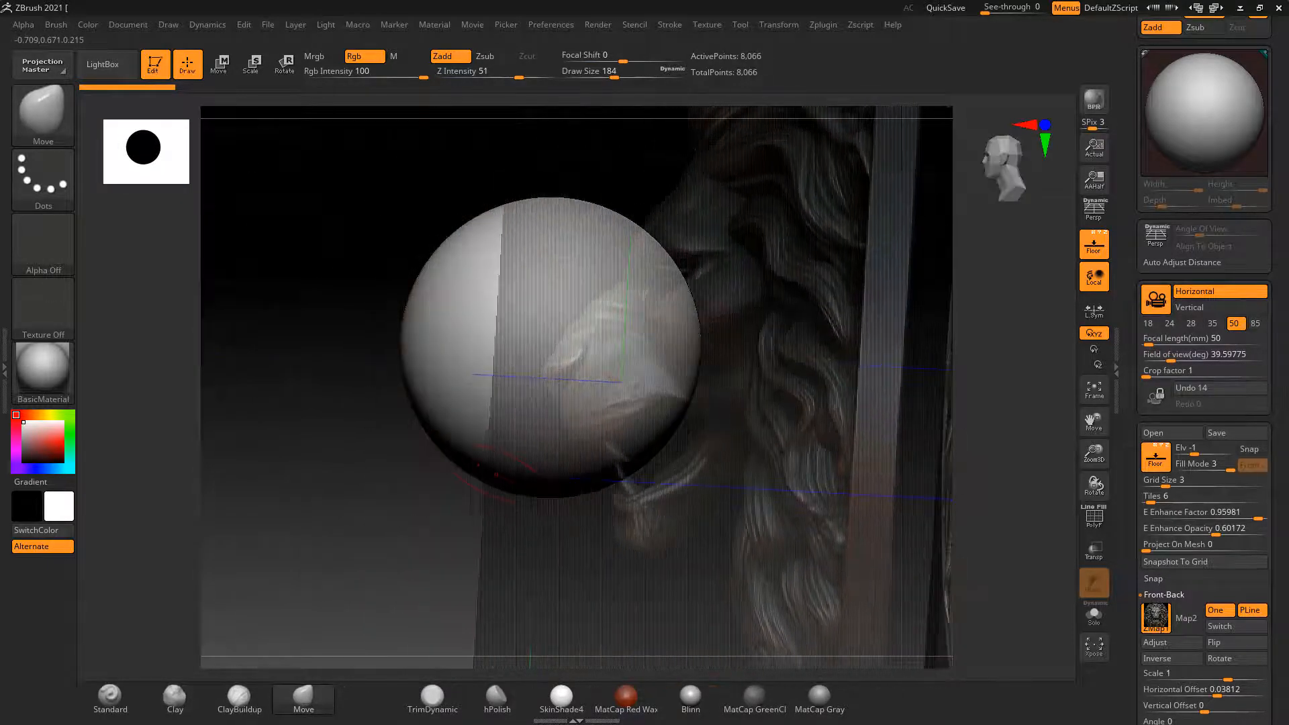
shift+right_drag(413, 510, 570, 530)
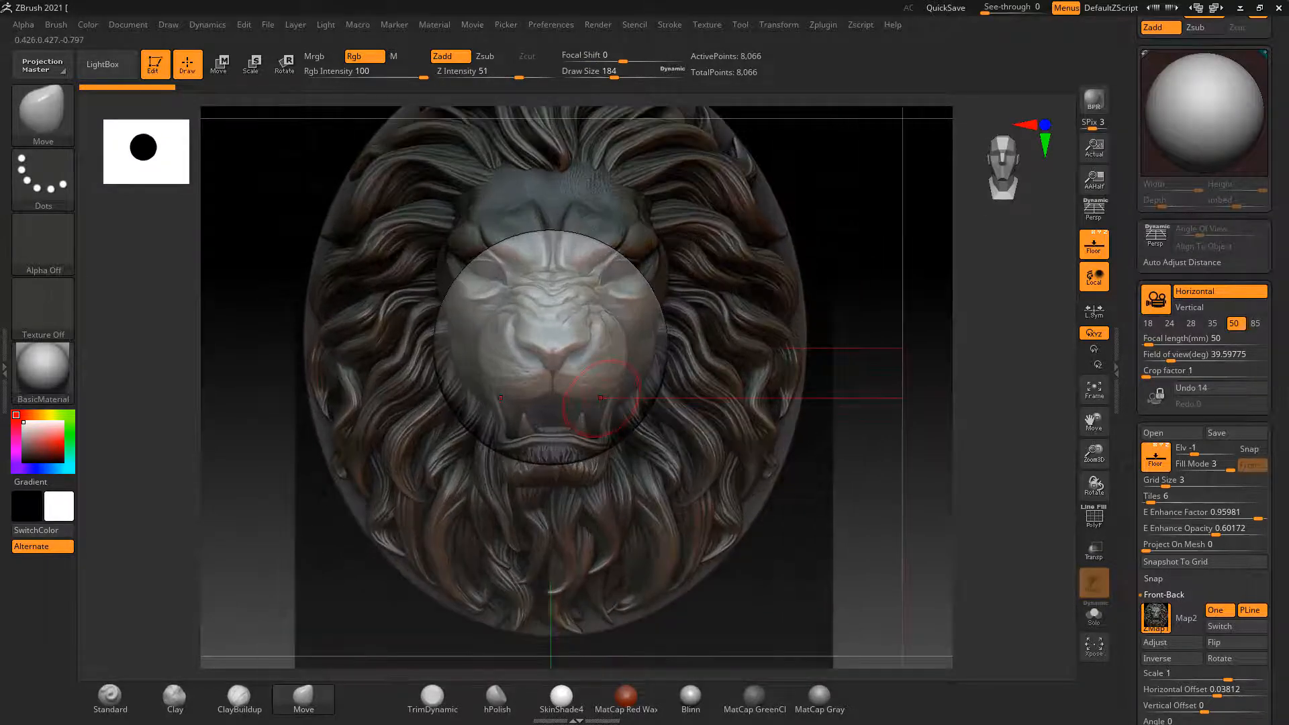
right_drag(600, 402, 789, 501)
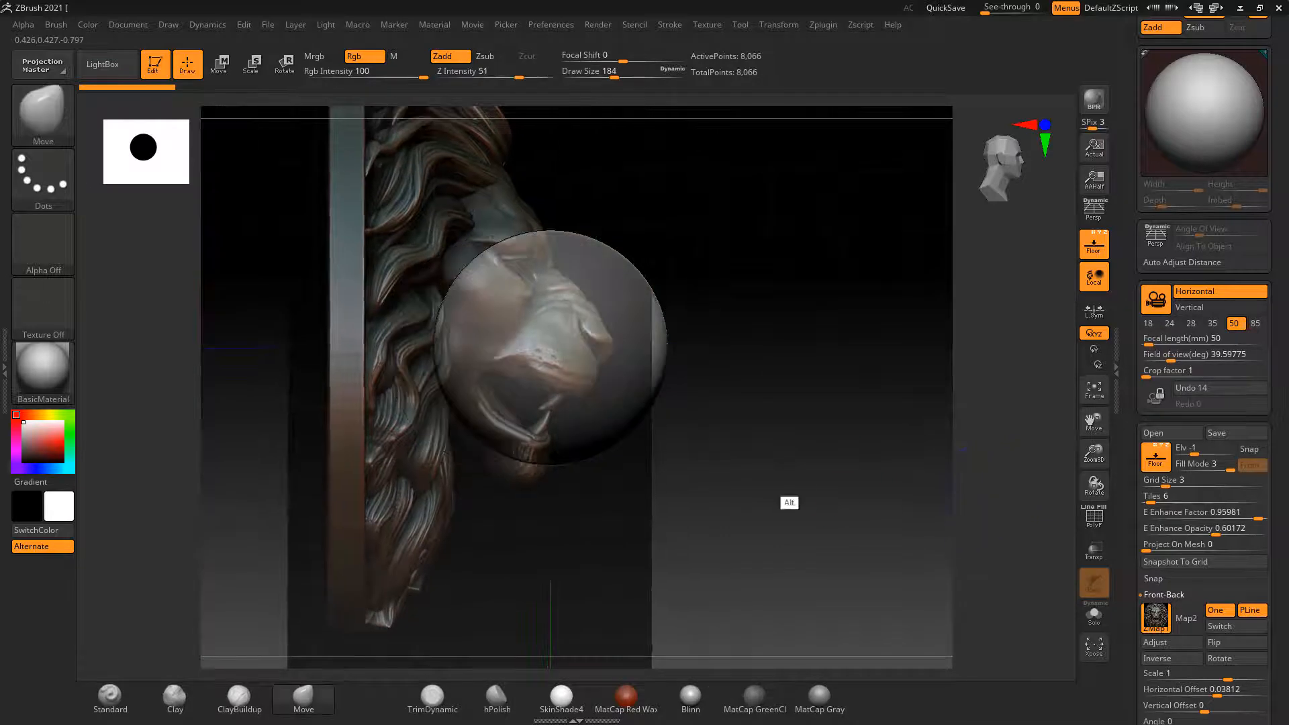
key(w)
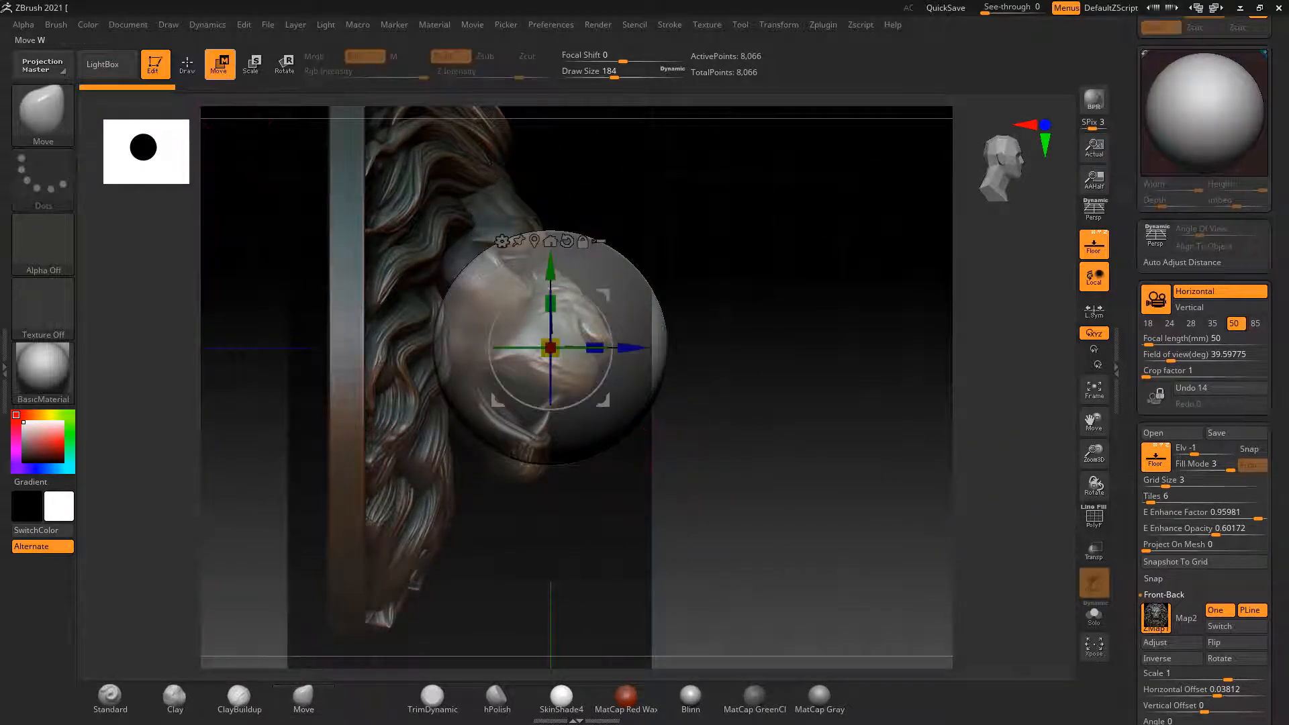
drag(626, 349, 586, 348)
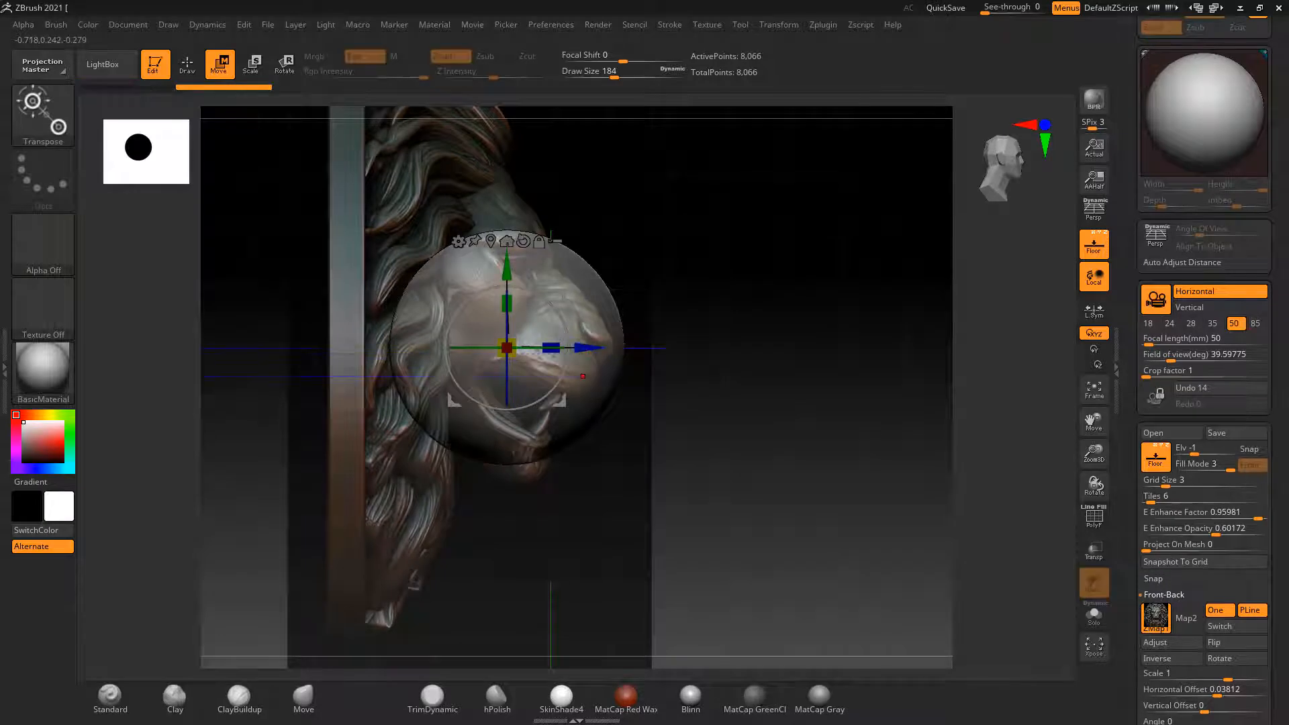
key(q)
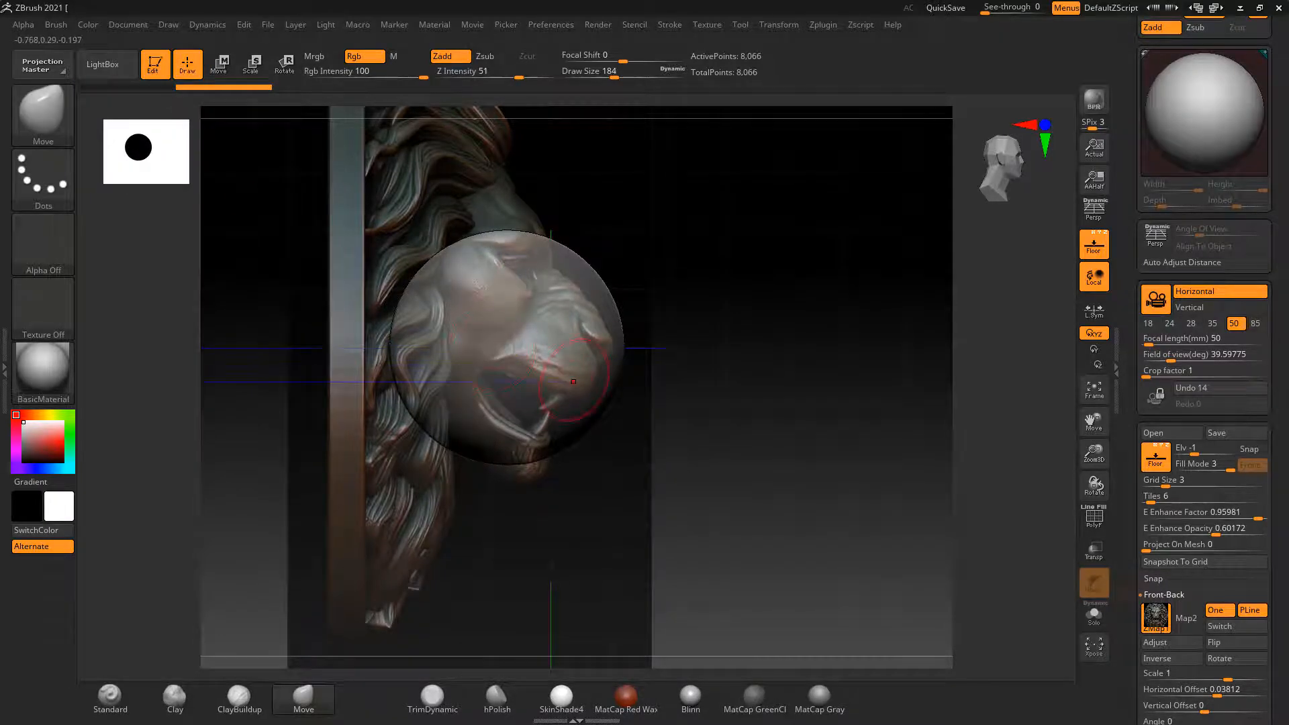
Try reshaping the lower front of the sphere around the lion's chin and mouth in side view, and undo those strokes
drag(548, 453, 515, 482)
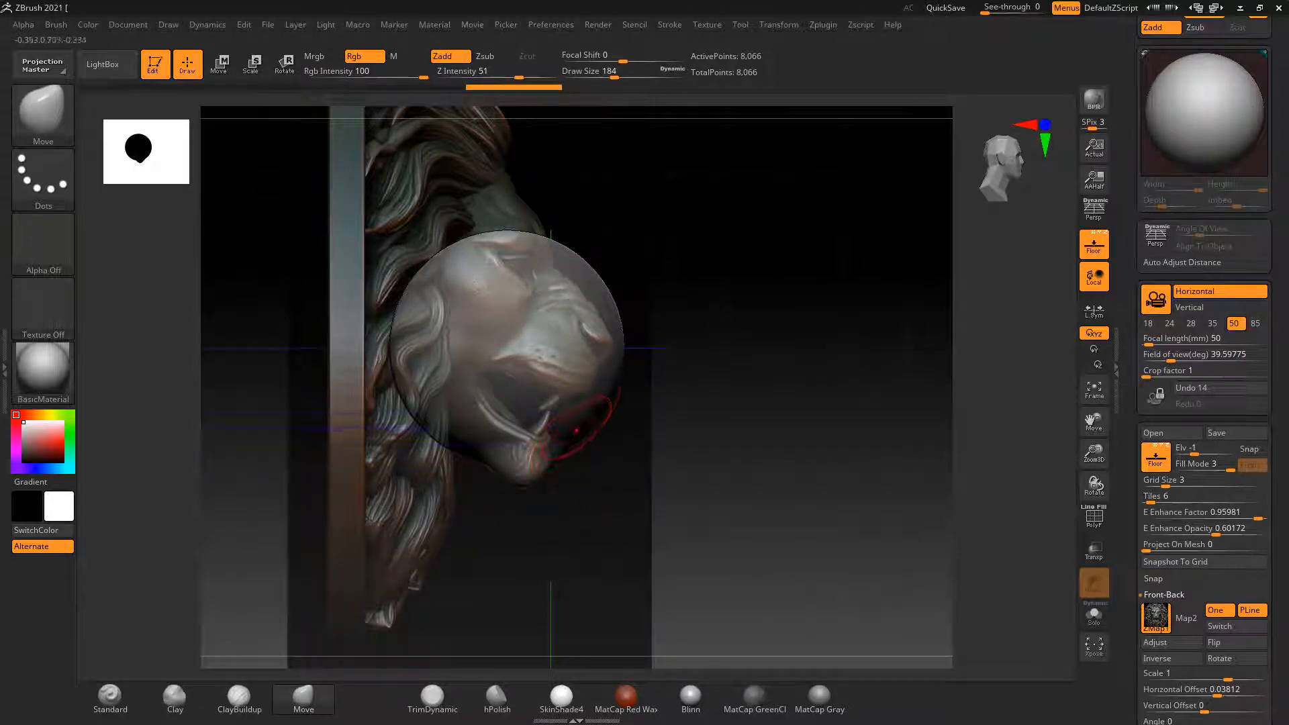
drag(577, 431, 575, 407)
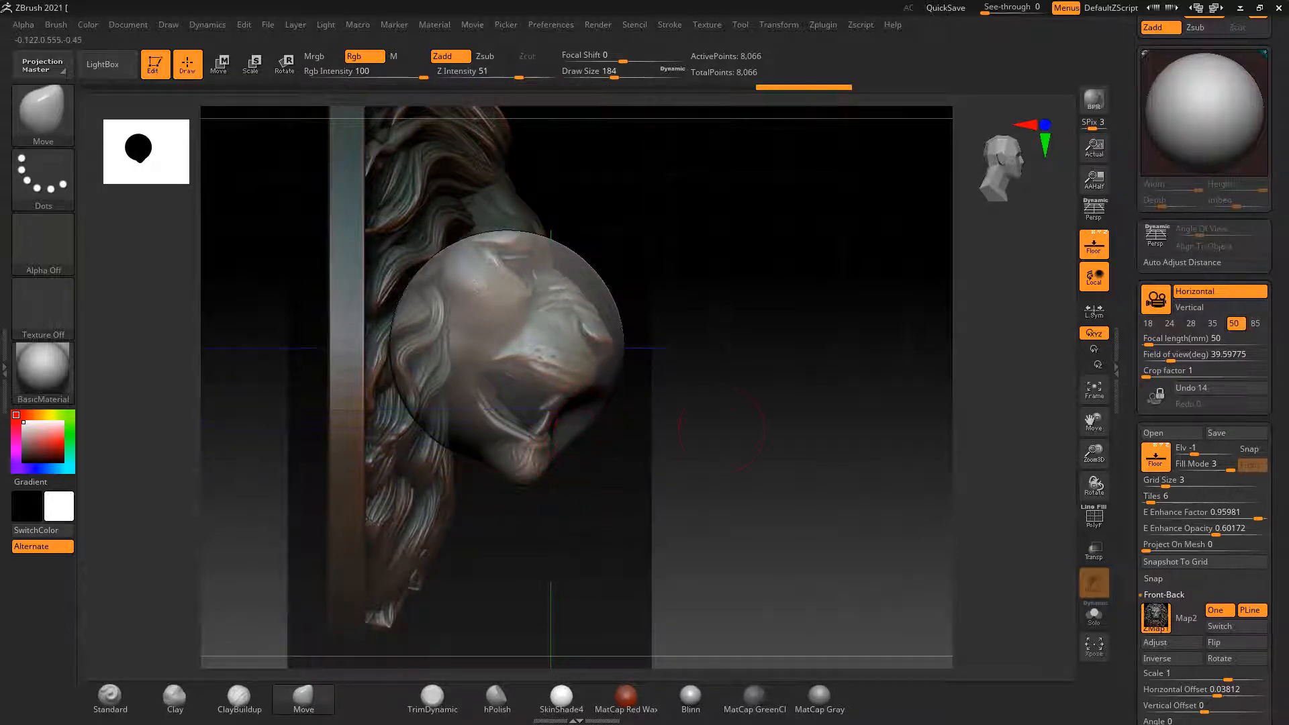
key(ctrl)
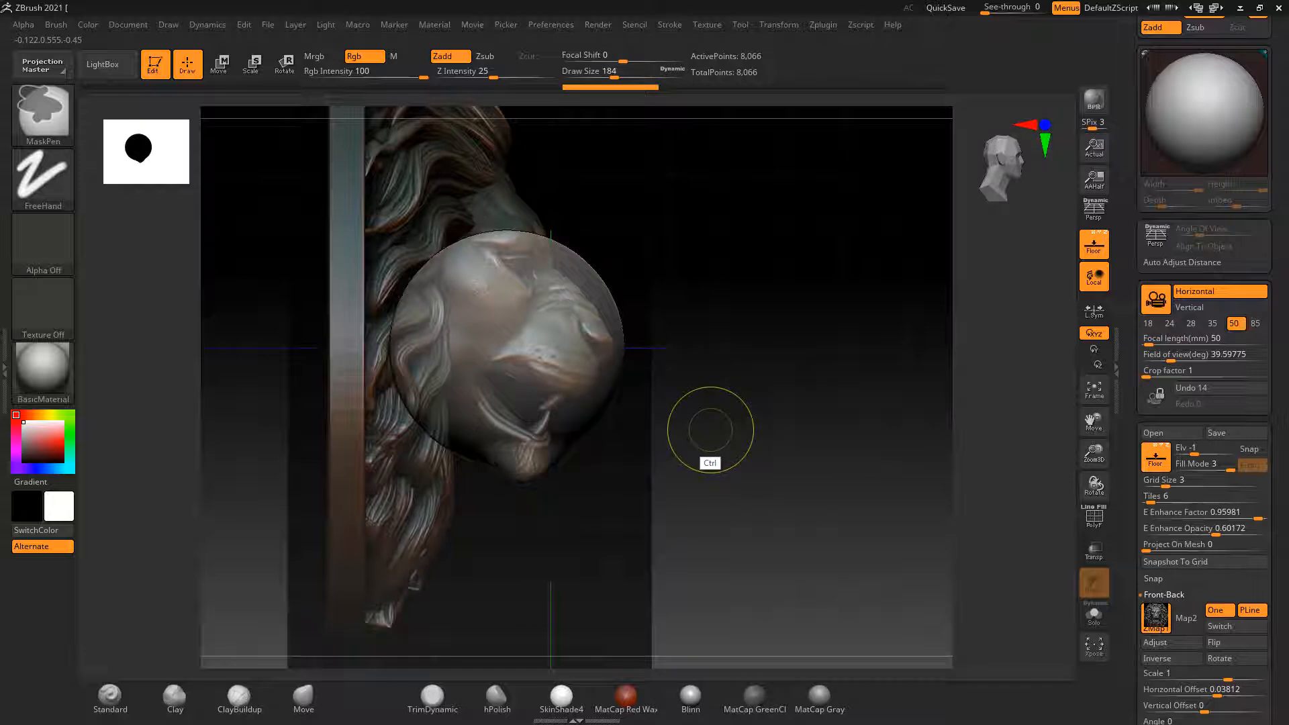
key(ctrl+z)
key(ctrl+z)
key(ctrl+z)
key(ctrl+z)
Pull the sphere's underside down to the chin and draw in the lower cheeks in front view with the Move brush
mouse_move(710, 429)
mouse_down()
mouse_move(655, 448)
mouse_move(672, 454)
mouse_up()
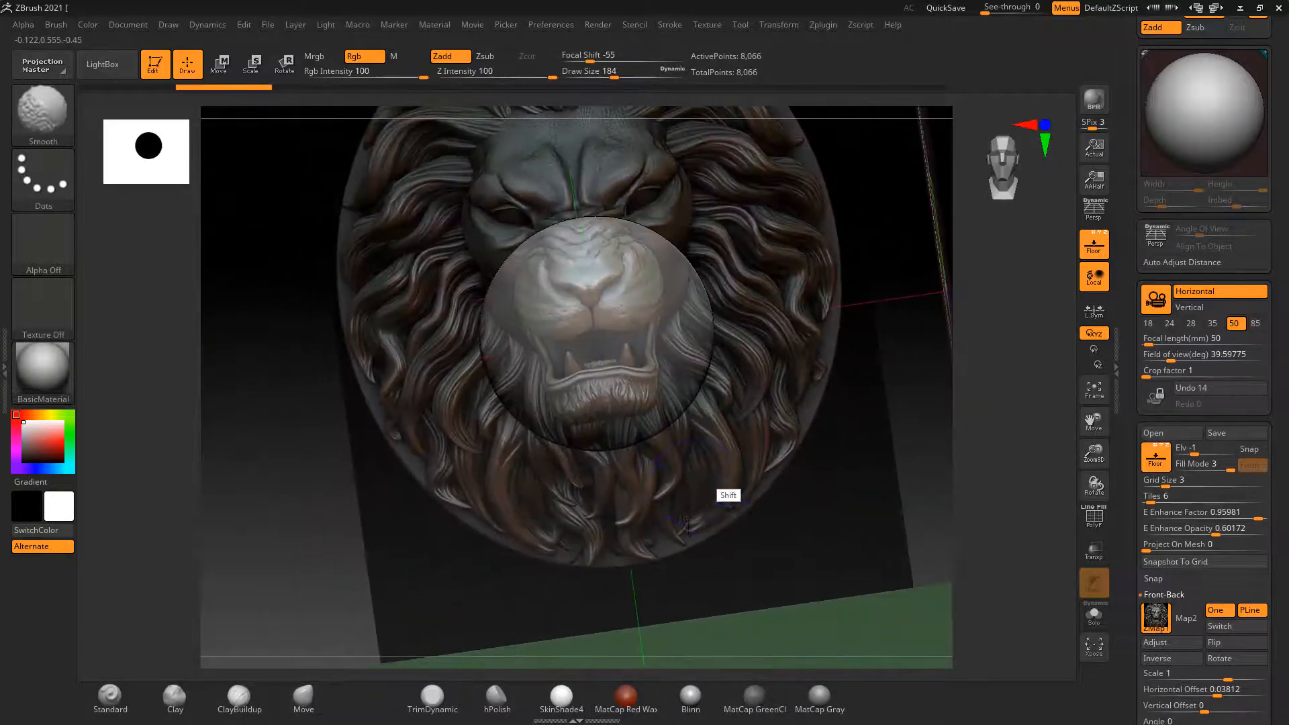
shift+drag(686, 521, 692, 496)
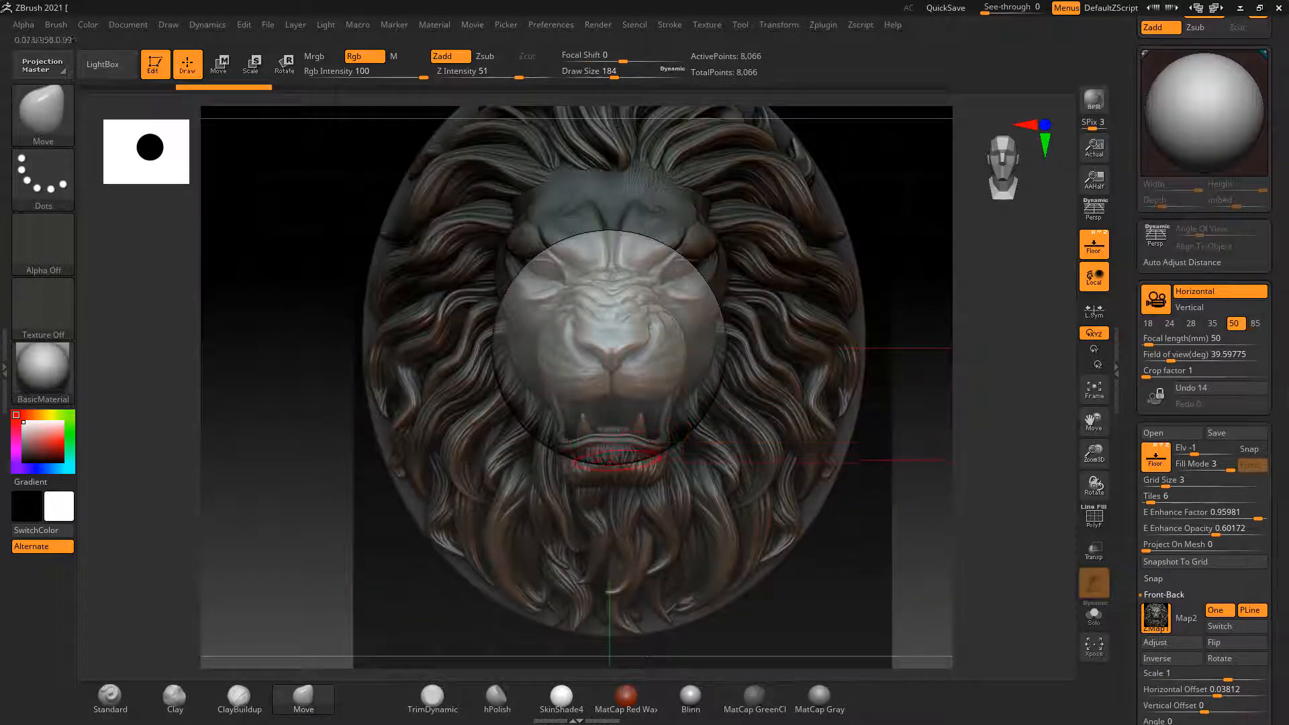
mouse_move(610, 462)
mouse_down()
mouse_move(610, 486)
mouse_move(575, 475)
mouse_up()
mouse_move(569, 454)
mouse_down()
mouse_move(560, 463)
mouse_move(541, 434)
mouse_up()
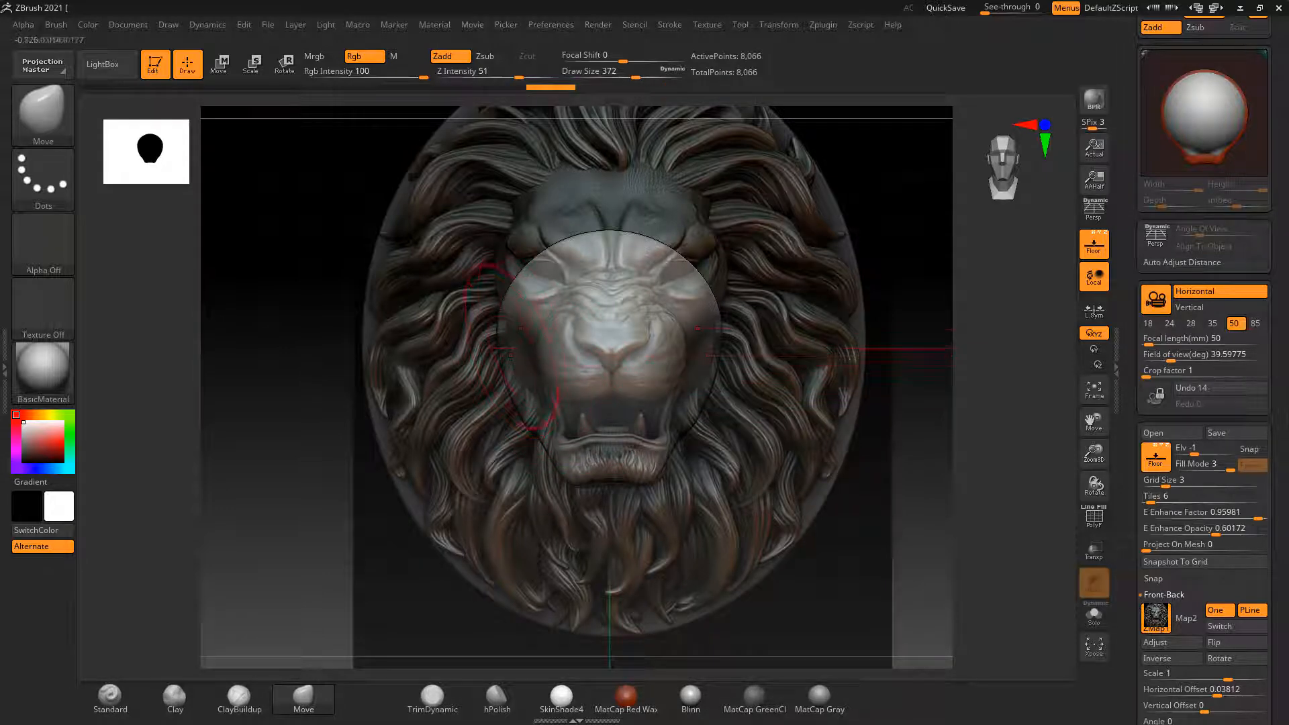
Match the side profile to the reference by pushing in the mouth and nose area and pulling the crown up past the forehead
shift+drag(786, 470, 939, 487)
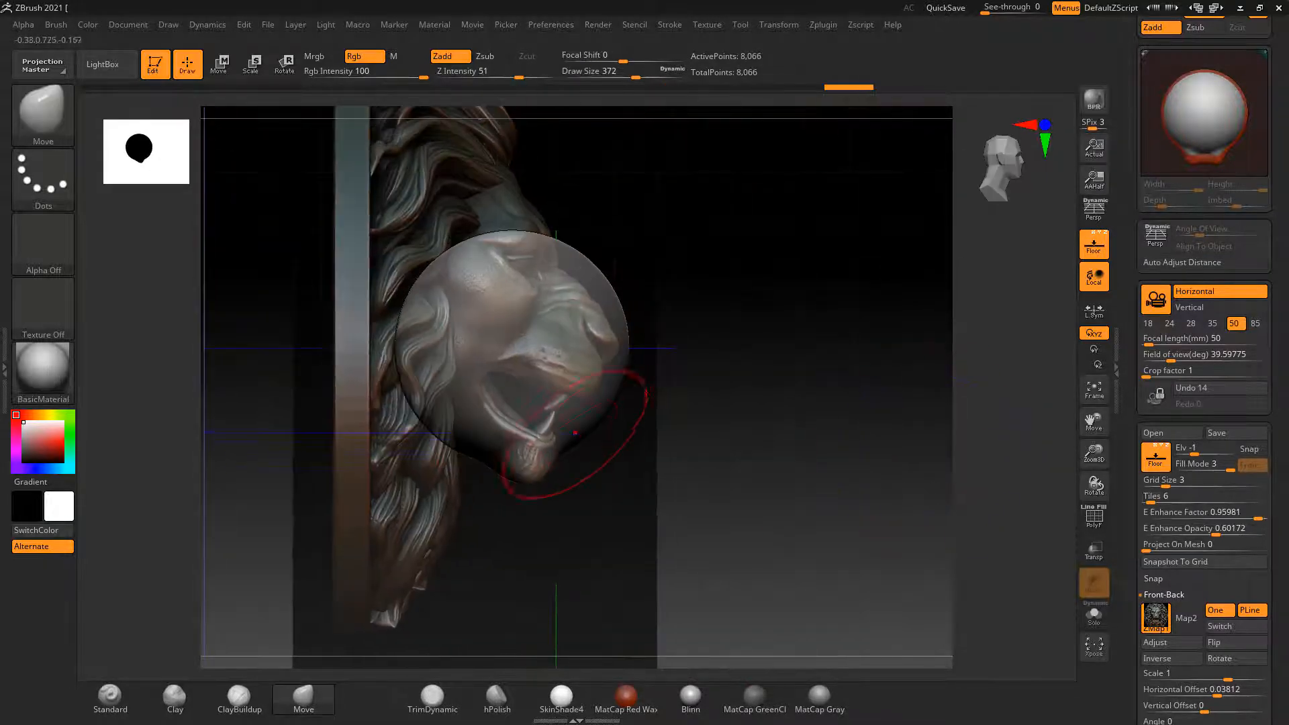
drag(583, 433, 564, 420)
drag(629, 332, 615, 321)
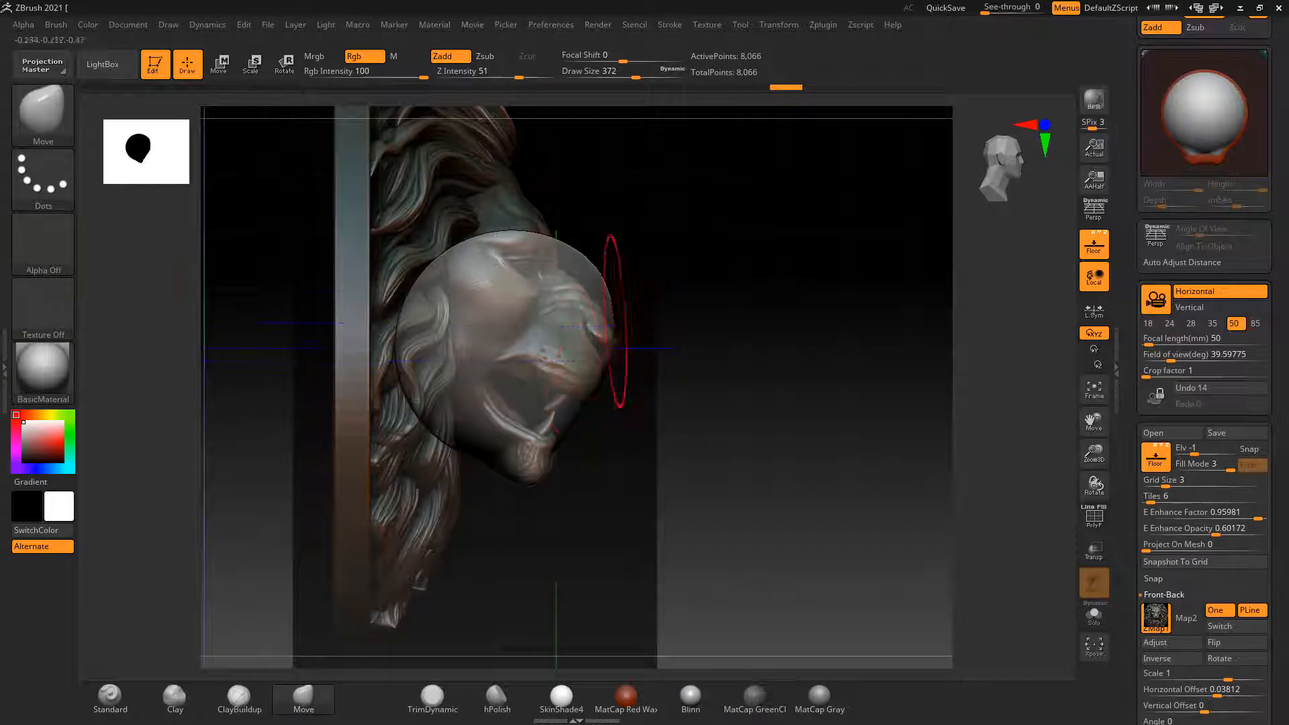
drag(509, 230, 497, 170)
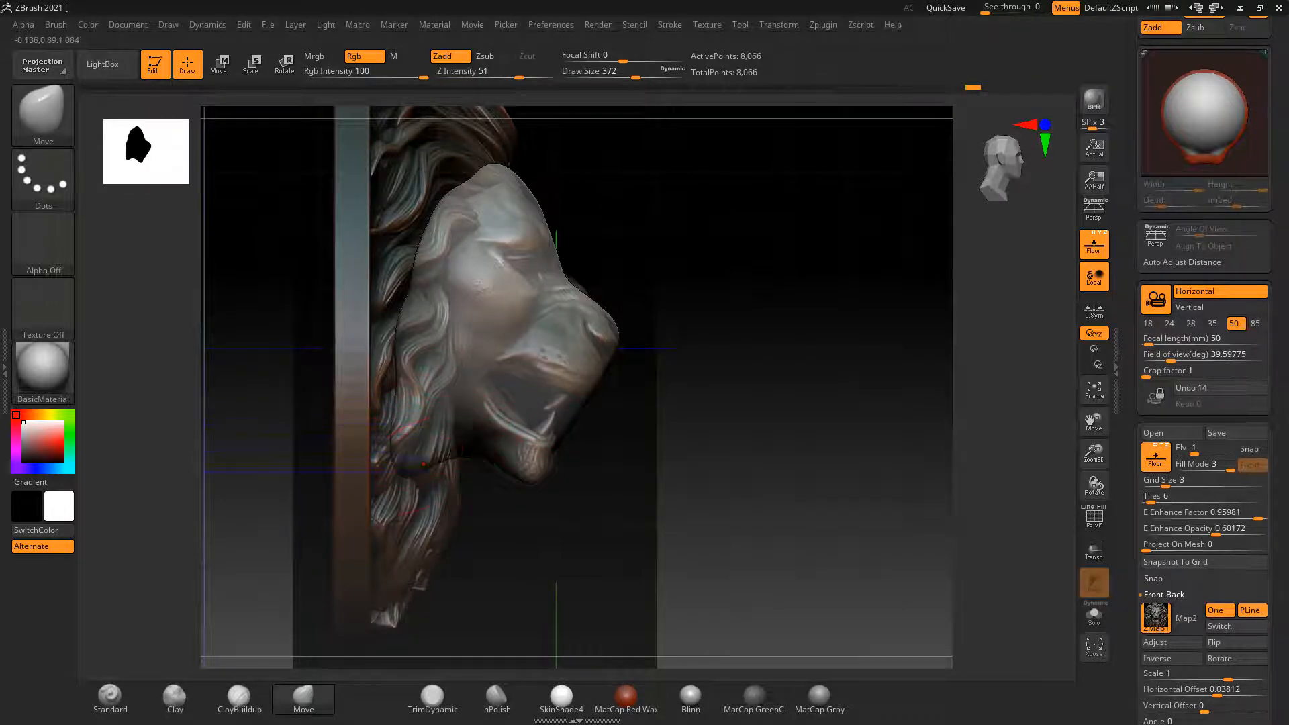
drag(485, 185, 476, 143)
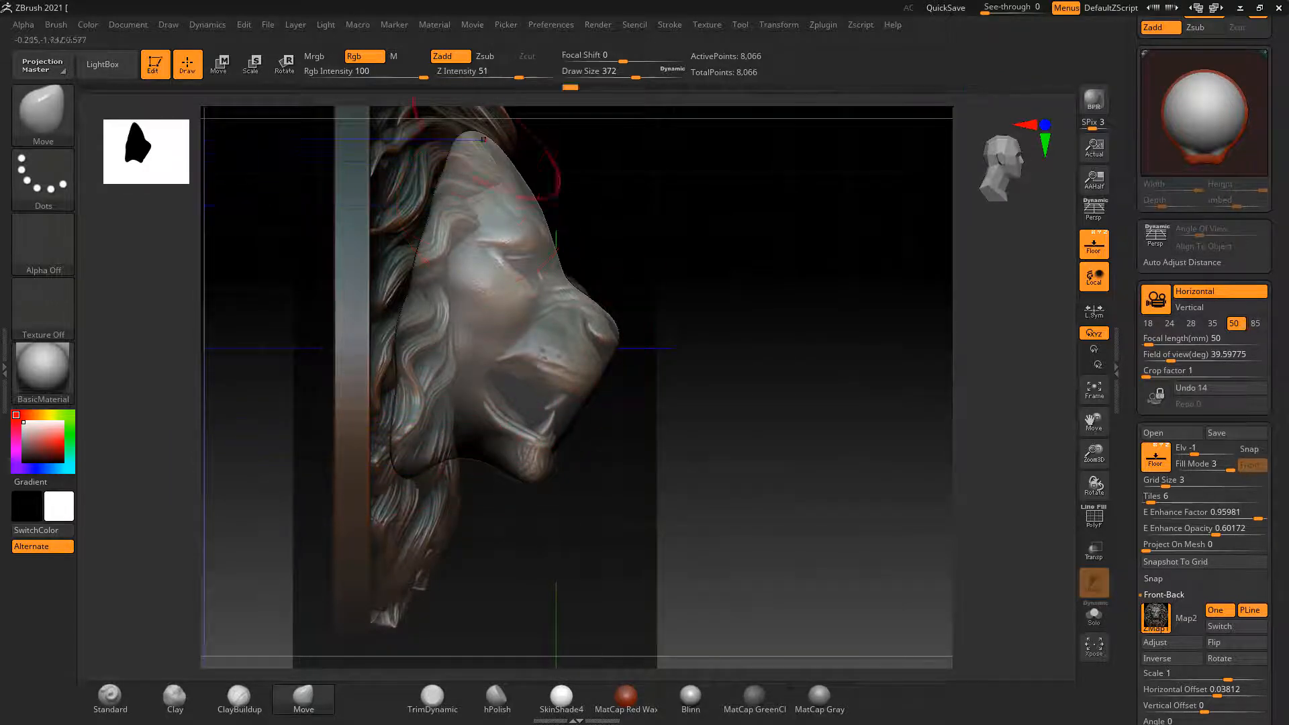
Widen the upper head and tuck in the cheeks and jaw in front view to follow the lion's face outline
mouse_move(645, 249)
mouse_down()
mouse_move(626, 259)
mouse_move(671, 452)
mouse_move(886, 469)
mouse_up()
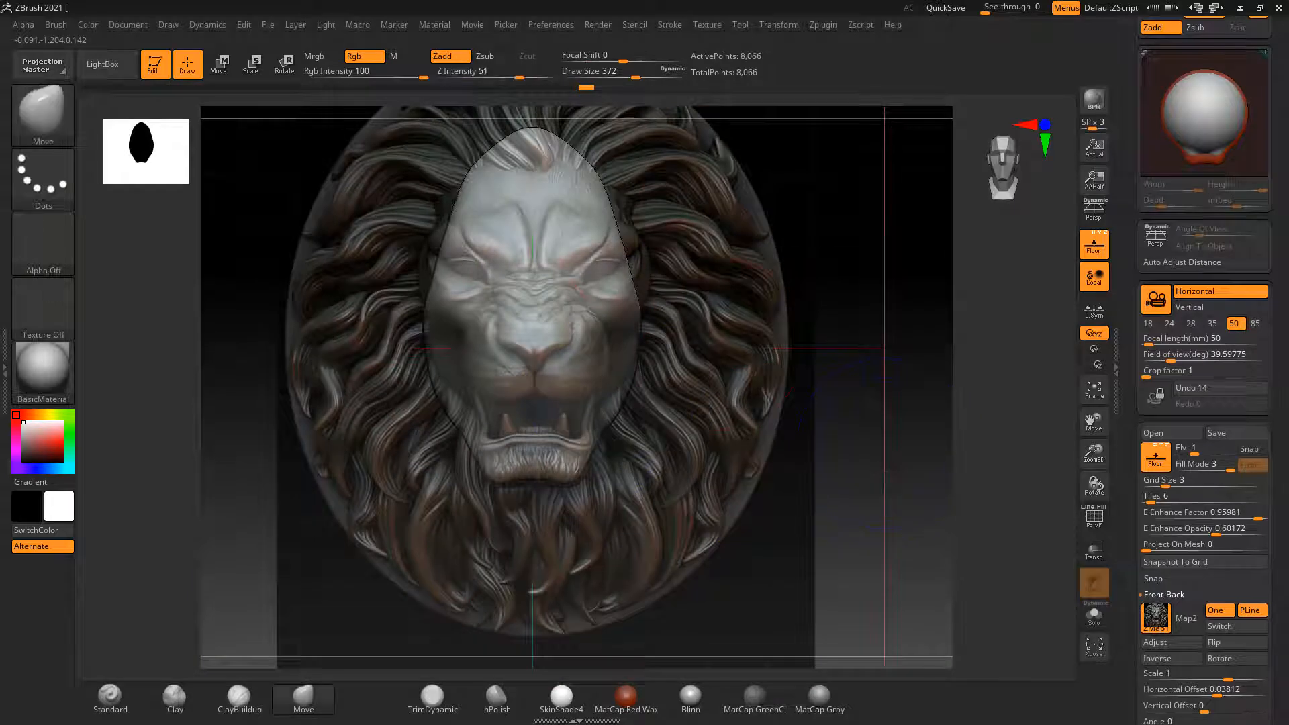
mouse_move(619, 248)
mouse_down()
mouse_move(636, 248)
mouse_move(629, 191)
mouse_move(576, 140)
mouse_move(618, 165)
mouse_up()
drag(643, 277, 648, 276)
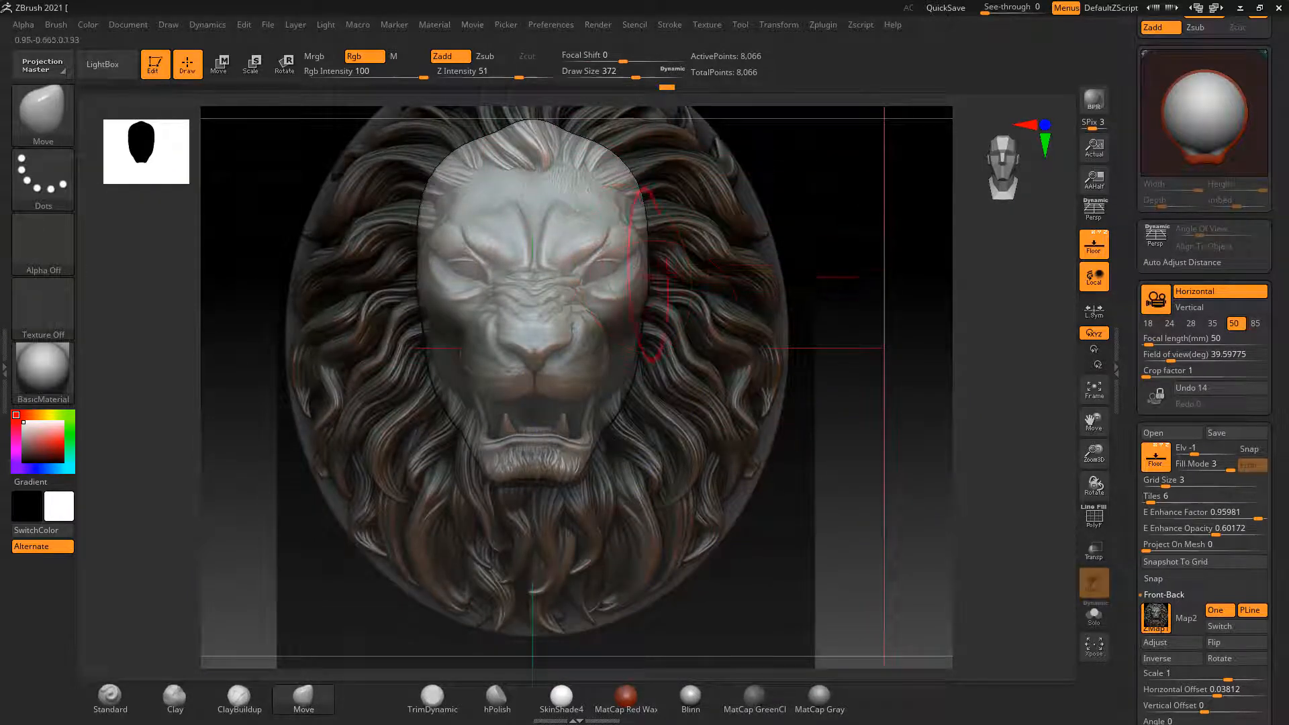
drag(643, 342, 638, 336)
mouse_move(772, 397)
mouse_down()
mouse_move(725, 410)
mouse_move(739, 422)
mouse_up()
mouse_move(454, 409)
mouse_down()
mouse_move(456, 389)
mouse_move(458, 400)
mouse_up()
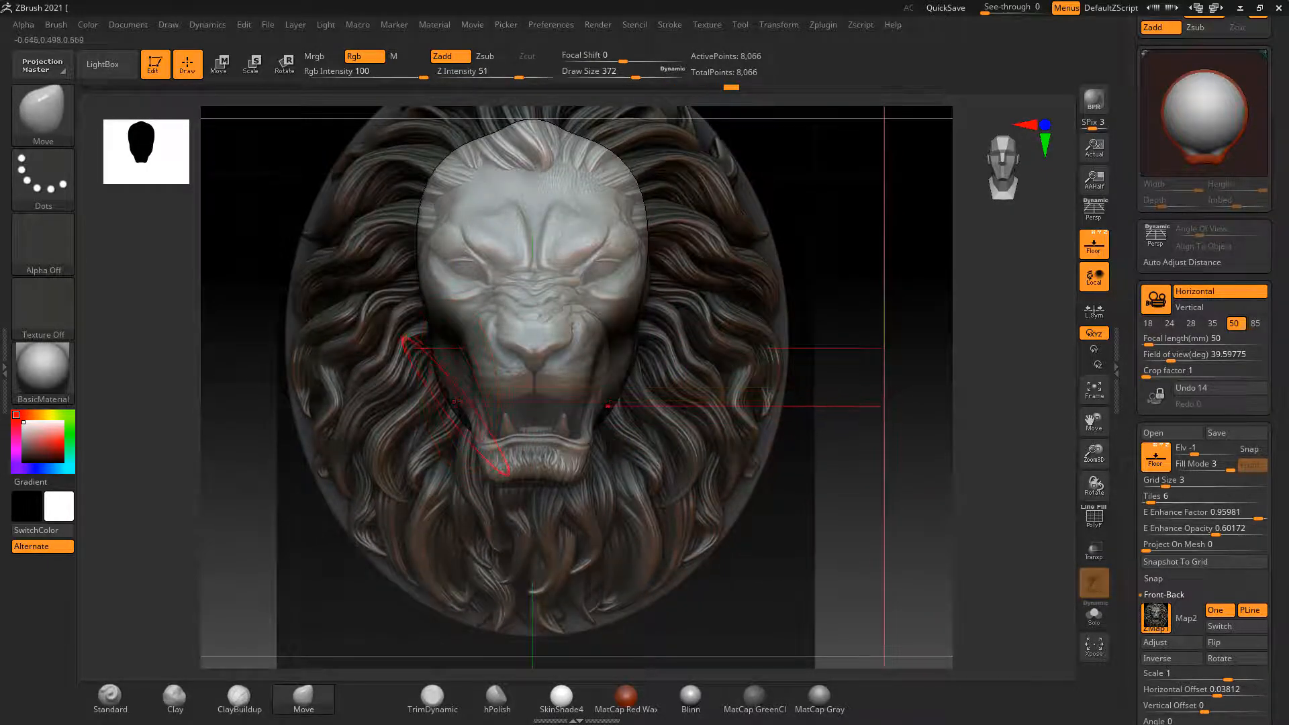
Compare the head shape with the side and front references and dismiss the Sticky Keys dialog
drag(759, 443, 896, 502)
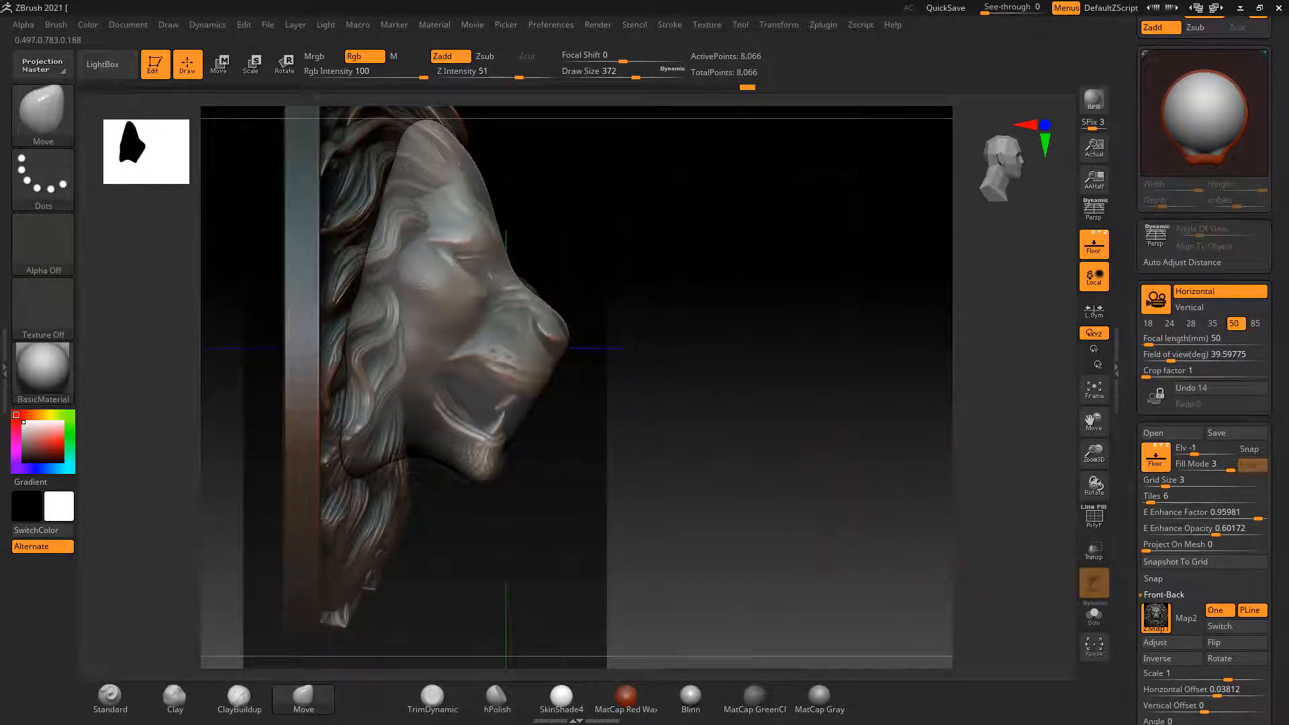
mouse_move(558, 288)
mouse_down()
mouse_move(734, 535)
mouse_move(873, 436)
mouse_up()
key(shift)
key(shift)
key(shift)
key(shift)
key(shift)
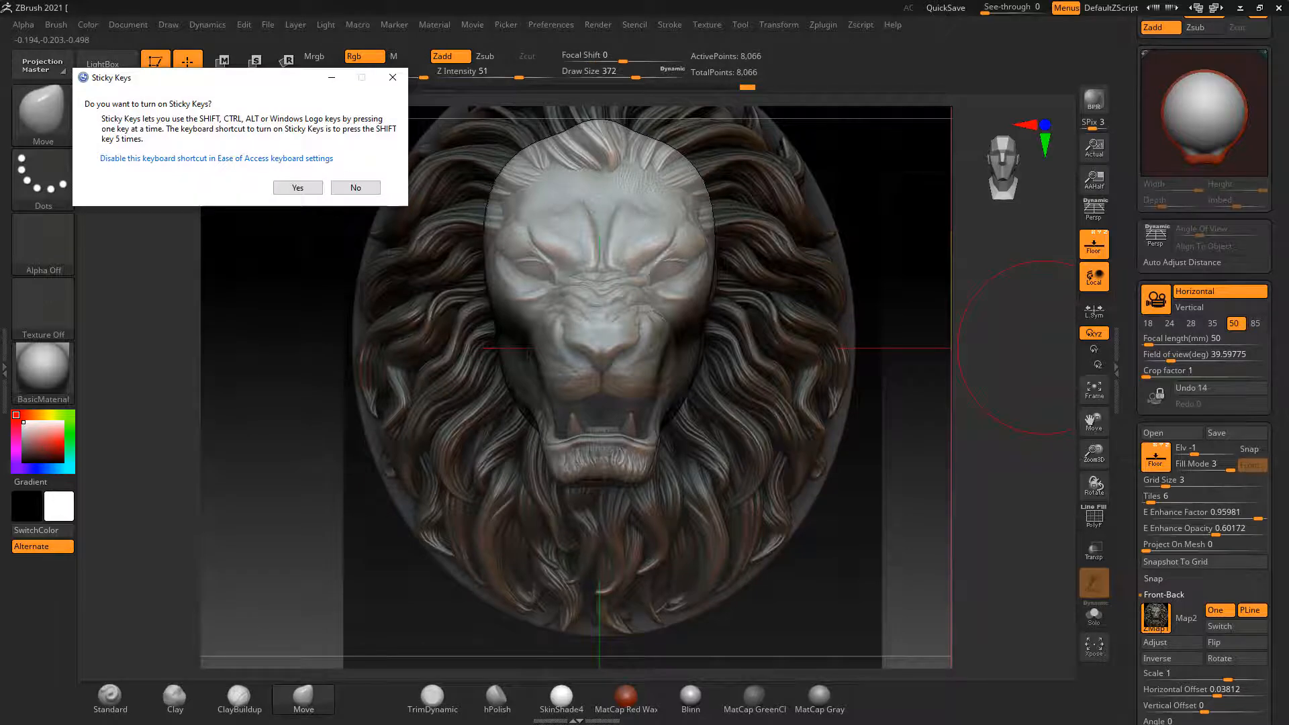
key(Escape)
Turn on the polyframe display and inspect the head mesh with the floor reference temporarily hidden
key(shift+f)
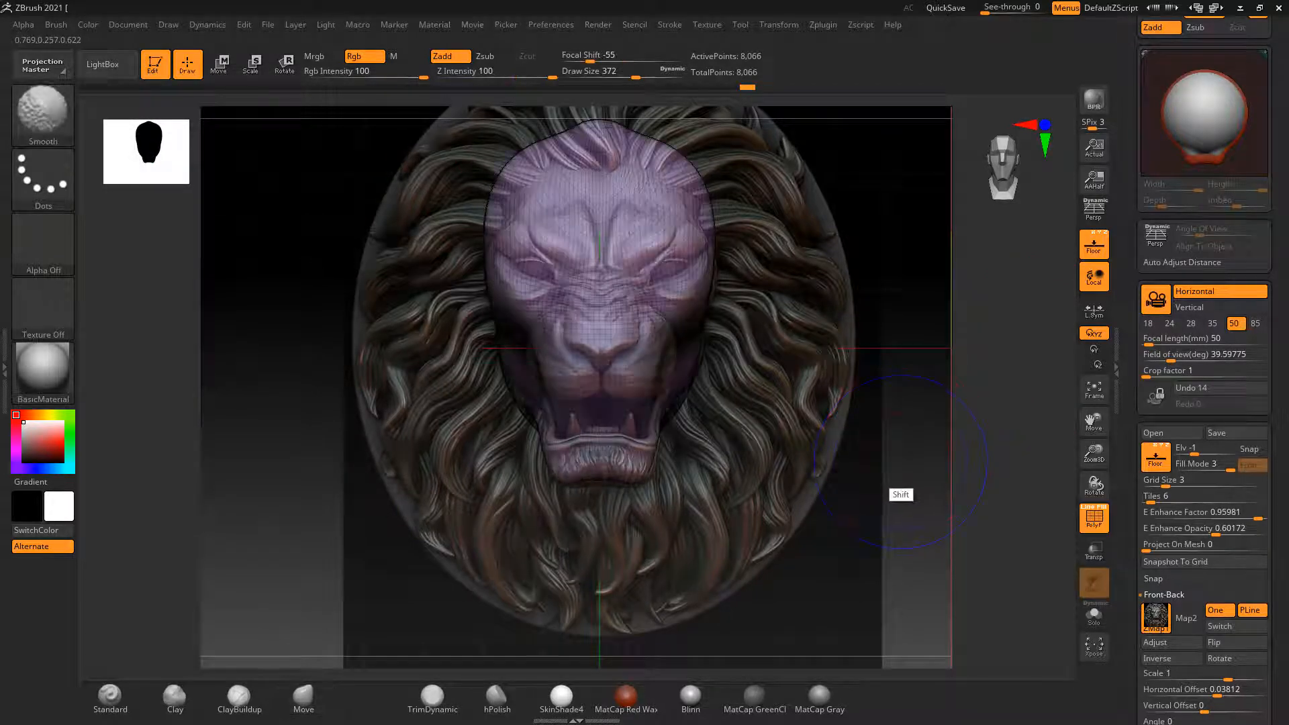
key(shift+f)
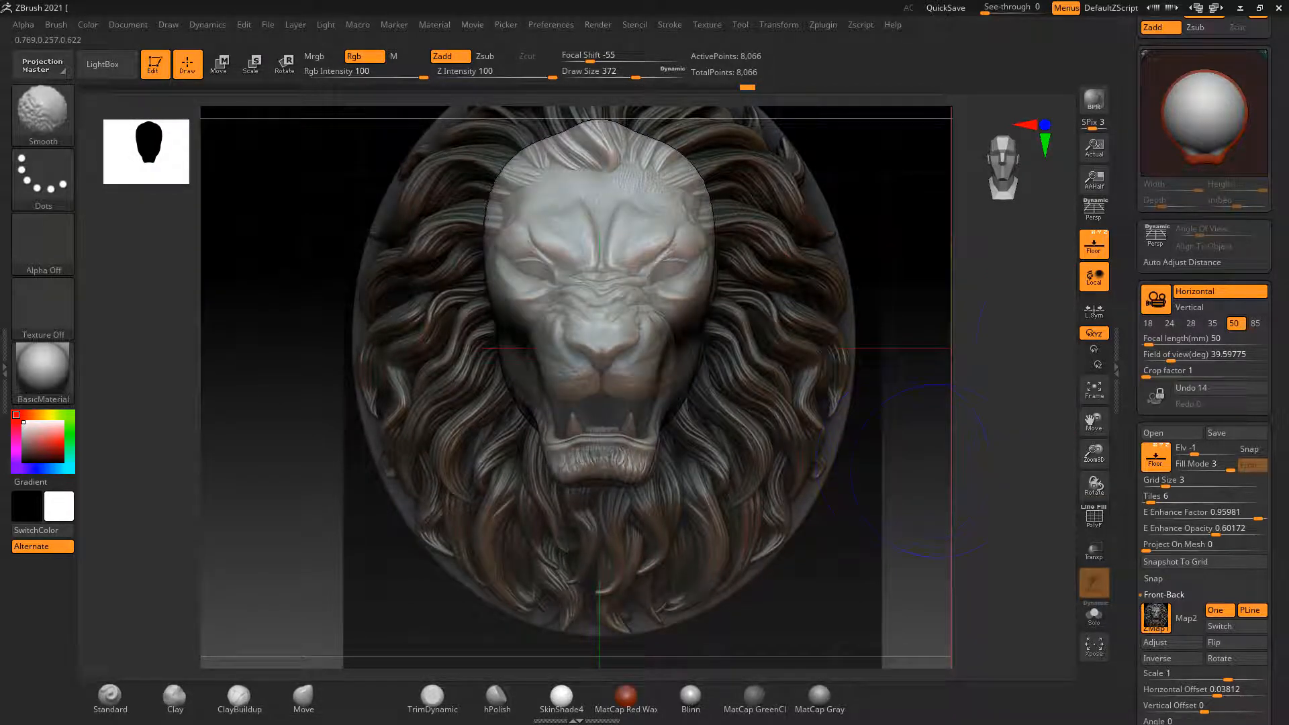
key(shift+f)
click(1094, 245)
mouse_move(859, 366)
mouse_down()
mouse_move(934, 333)
mouse_move(974, 342)
mouse_up()
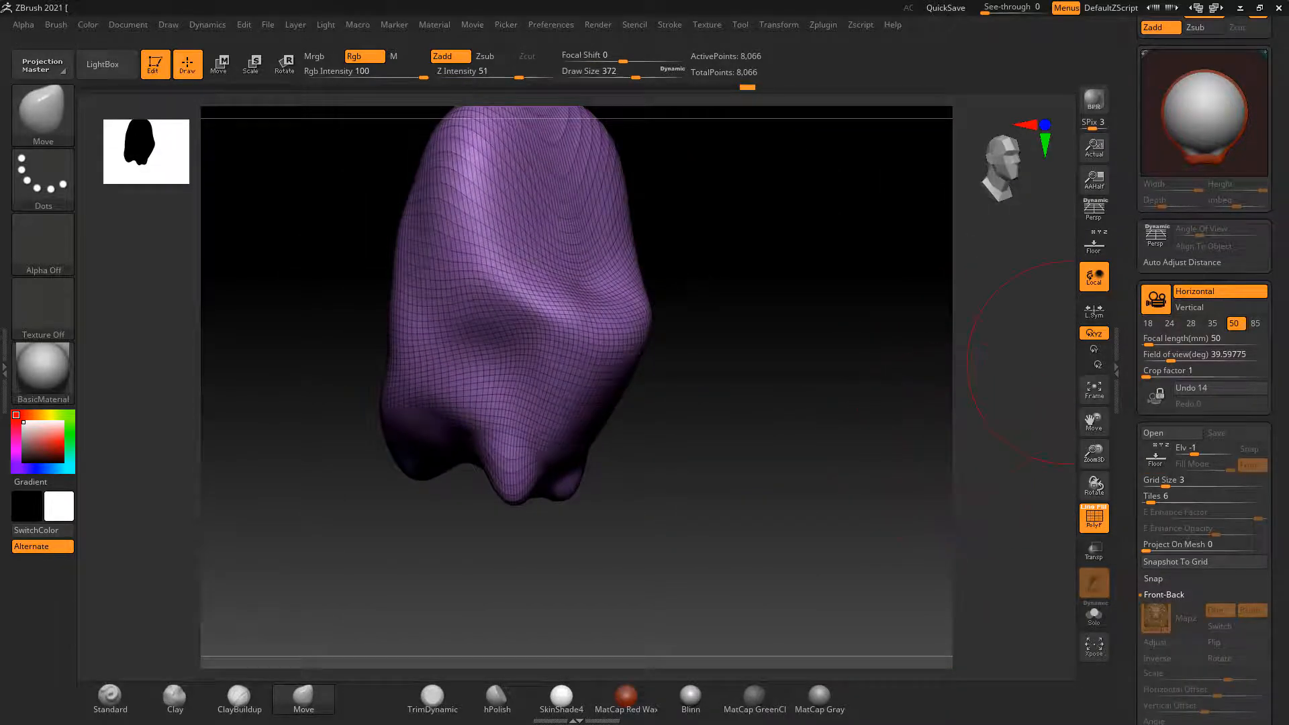
click(1094, 246)
shift+drag(866, 417, 896, 426)
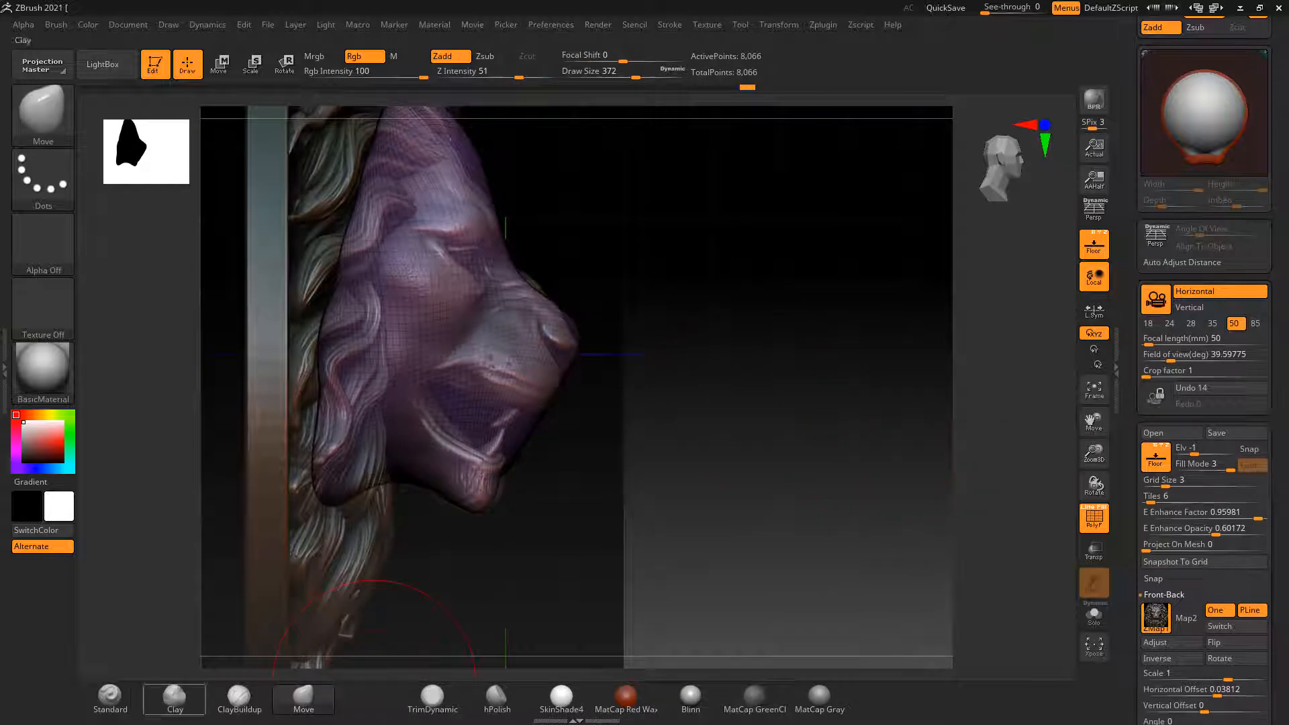
Carve the hollows between the cheeks and muzzle with the Standard brush in subtractive mode, following the side and front references
click(110, 699)
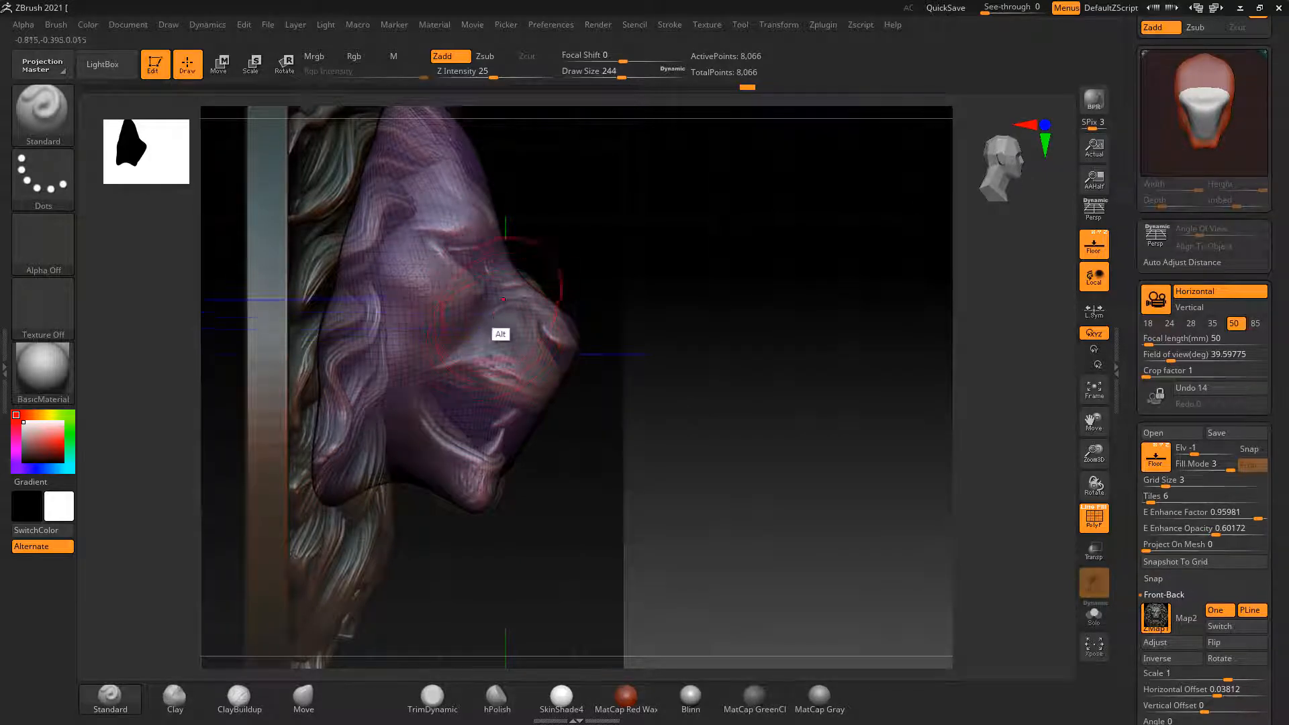
alt+drag(503, 313, 476, 346)
drag(705, 290, 574, 316)
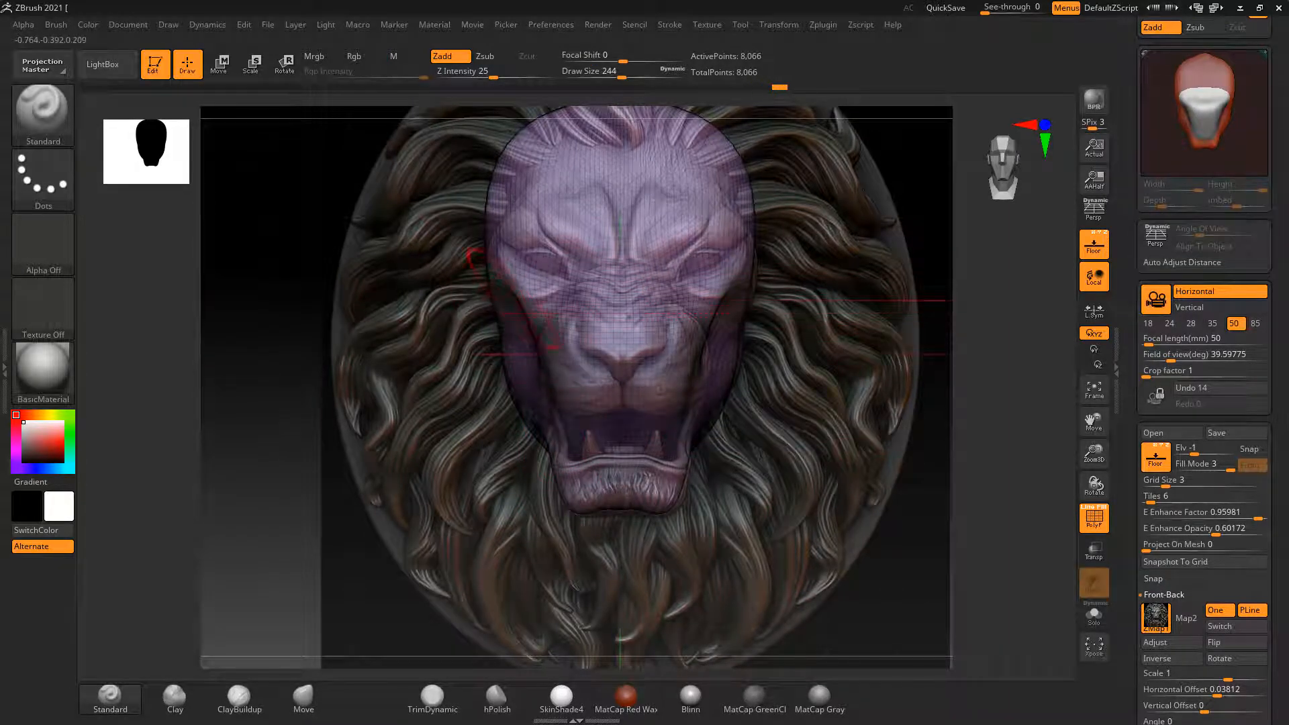
alt+drag(502, 304, 490, 323)
mouse_move(423, 289)
mouse_down()
mouse_move(783, 389)
mouse_move(655, 440)
mouse_up()
shift+drag(529, 548, 546, 537)
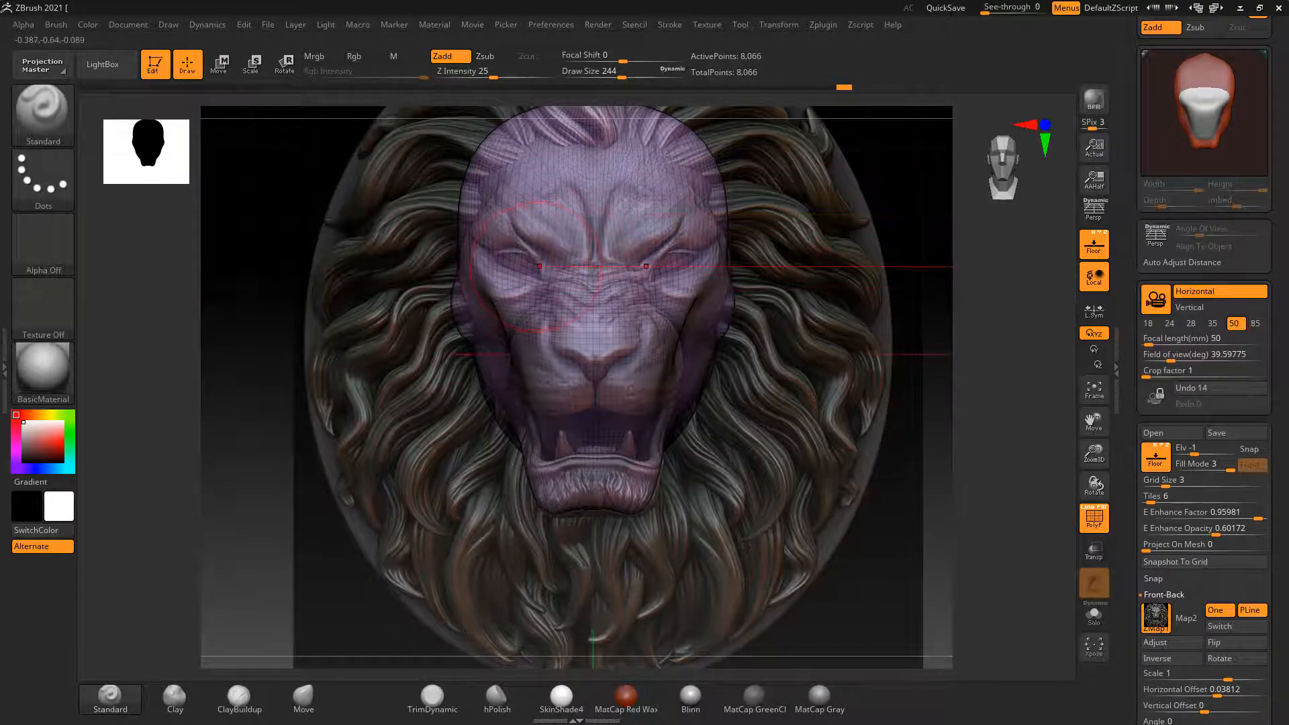
Reduce the Standard brush to size 212 and carve in the eye sockets and muzzle sides, with the floor reference hidden
key(bracketleft)
key(alt)
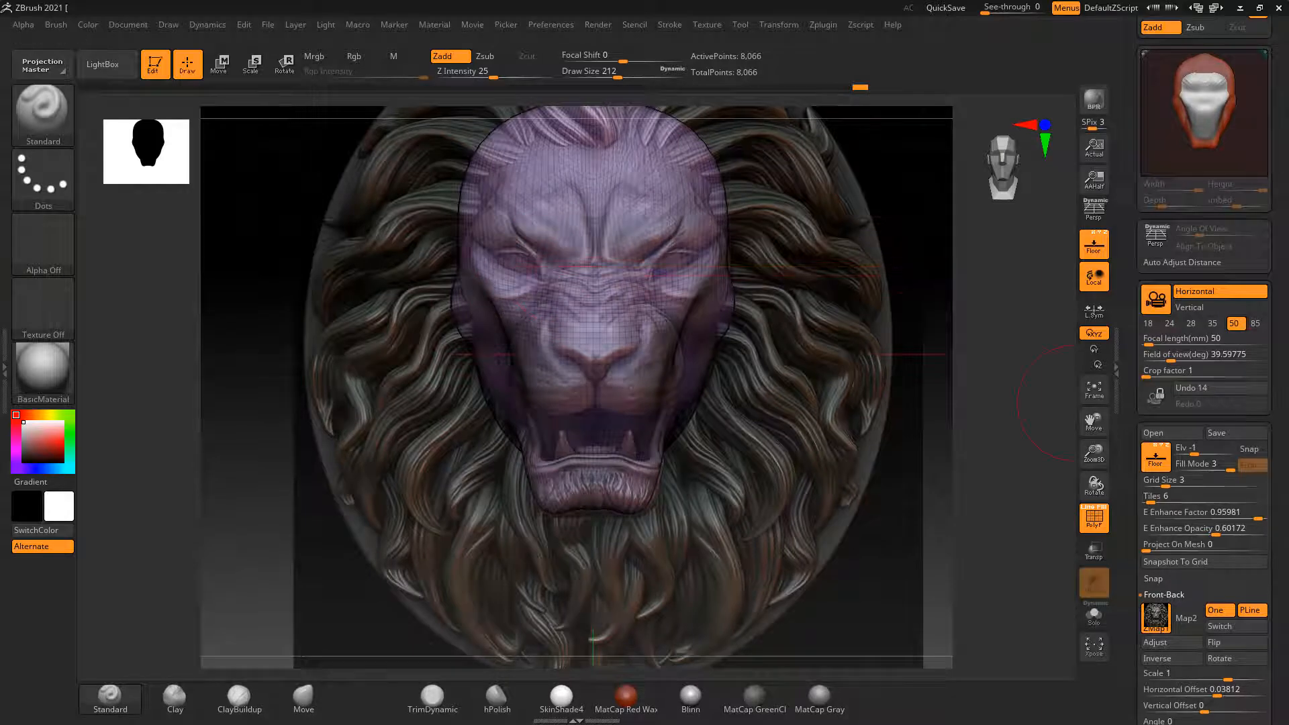
click(1095, 246)
drag(729, 385, 752, 268)
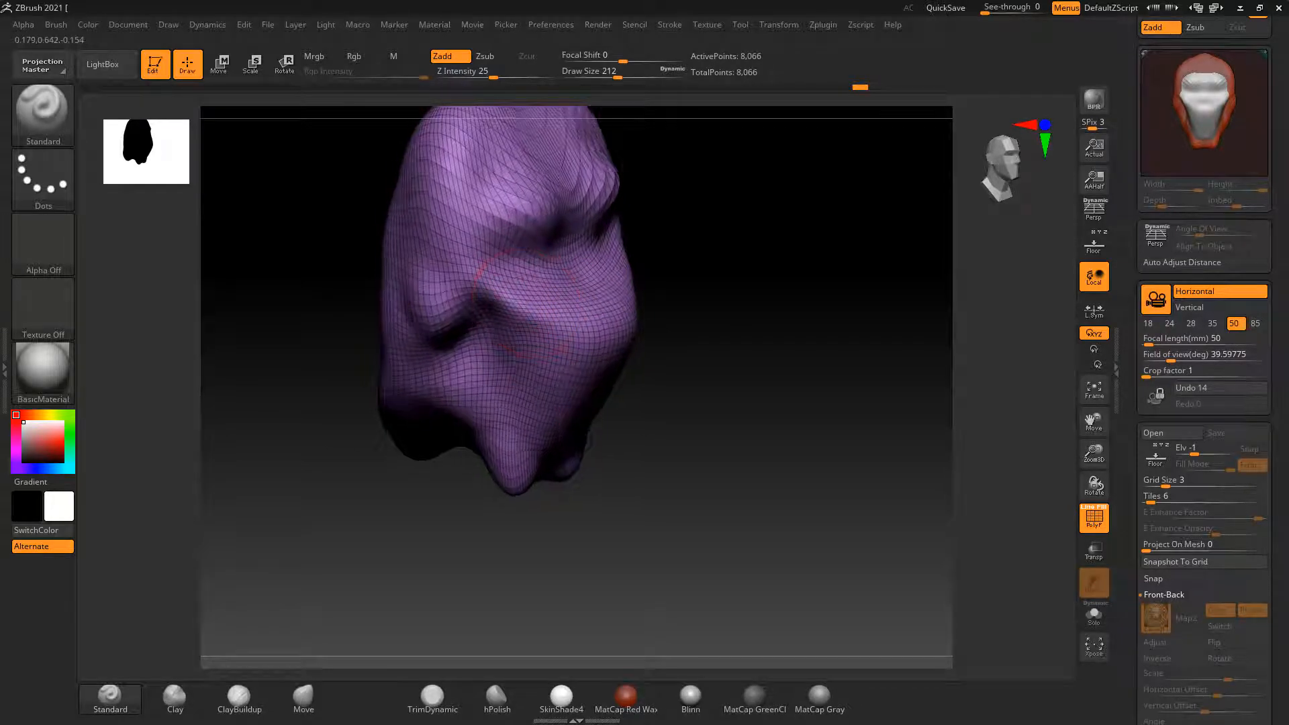
alt+drag(565, 282, 526, 295)
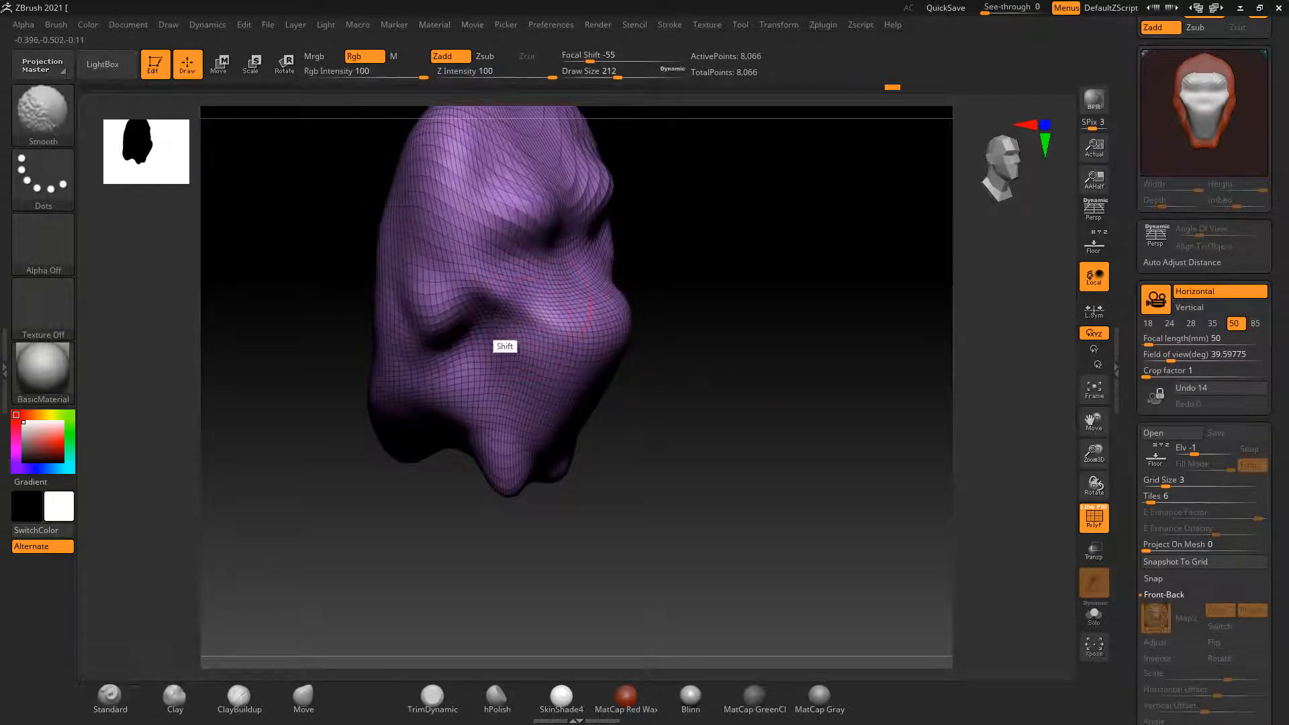
alt+drag(503, 345, 533, 297)
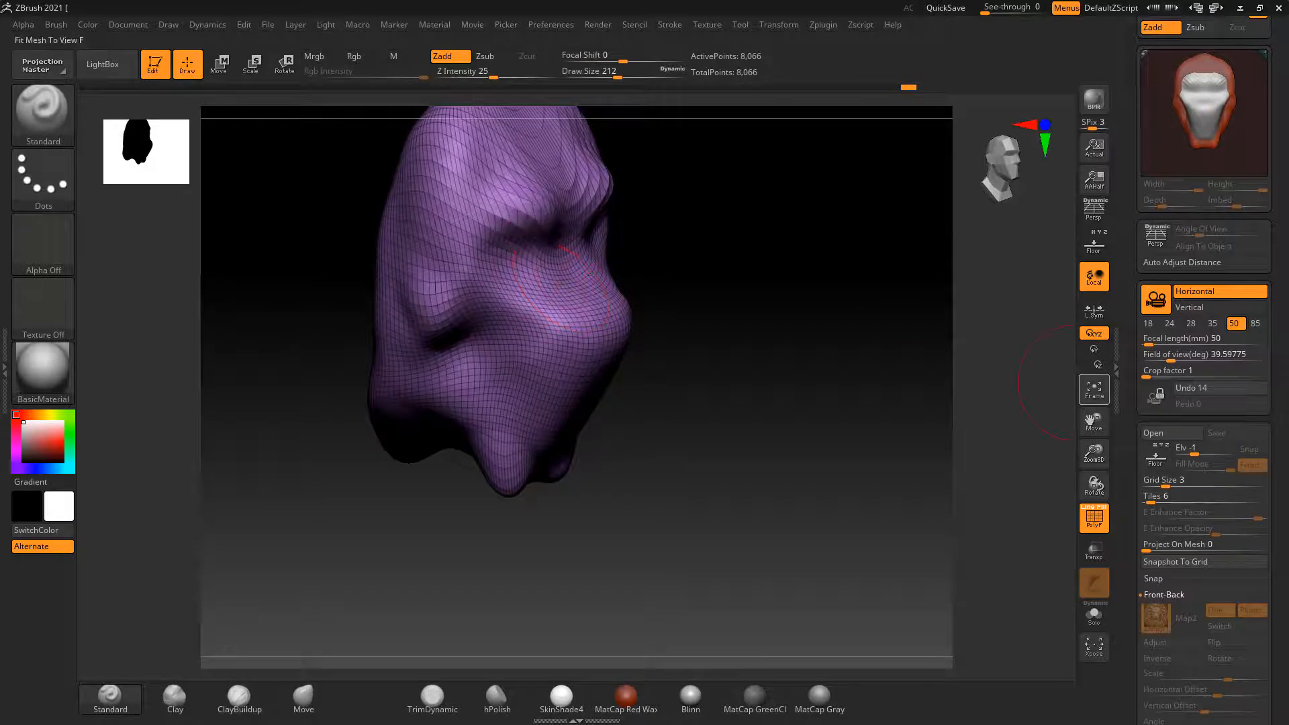
Remesh the lion head with ZRemesher from the geometry settings and turn the new mesh to its side profile
scroll(1203, 376, down, 10)
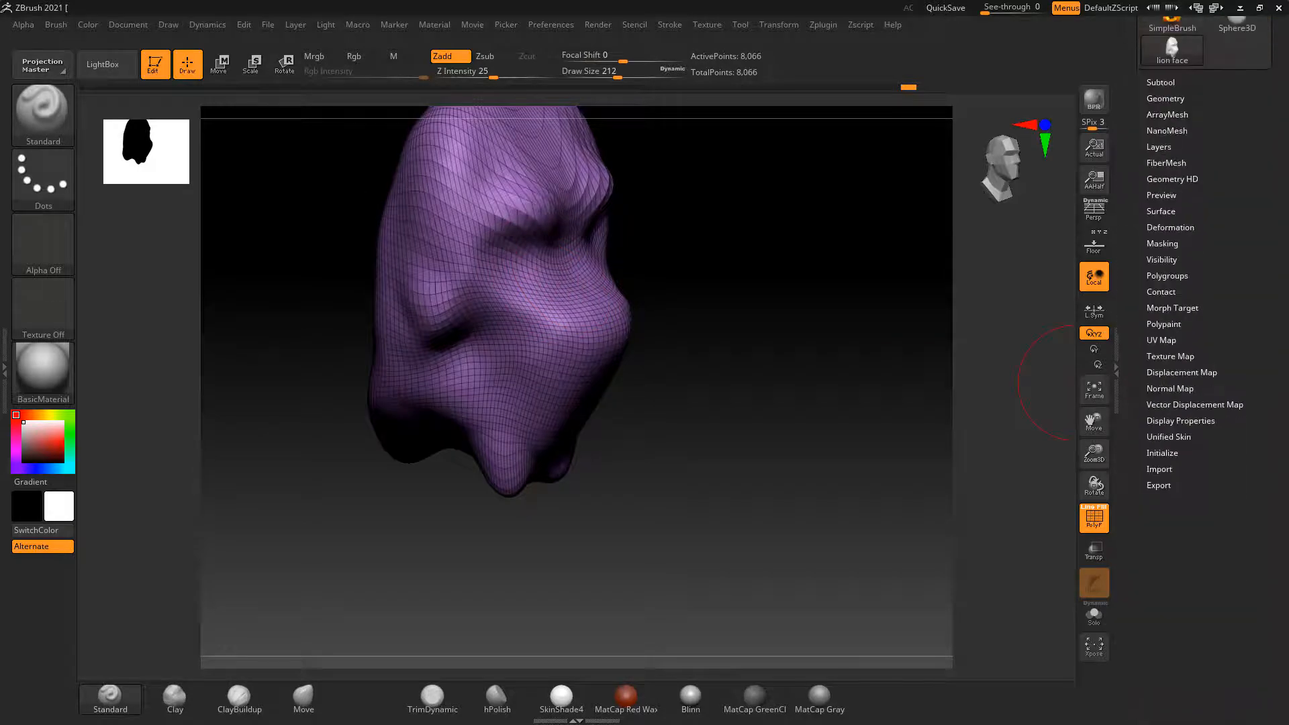
click(1166, 259)
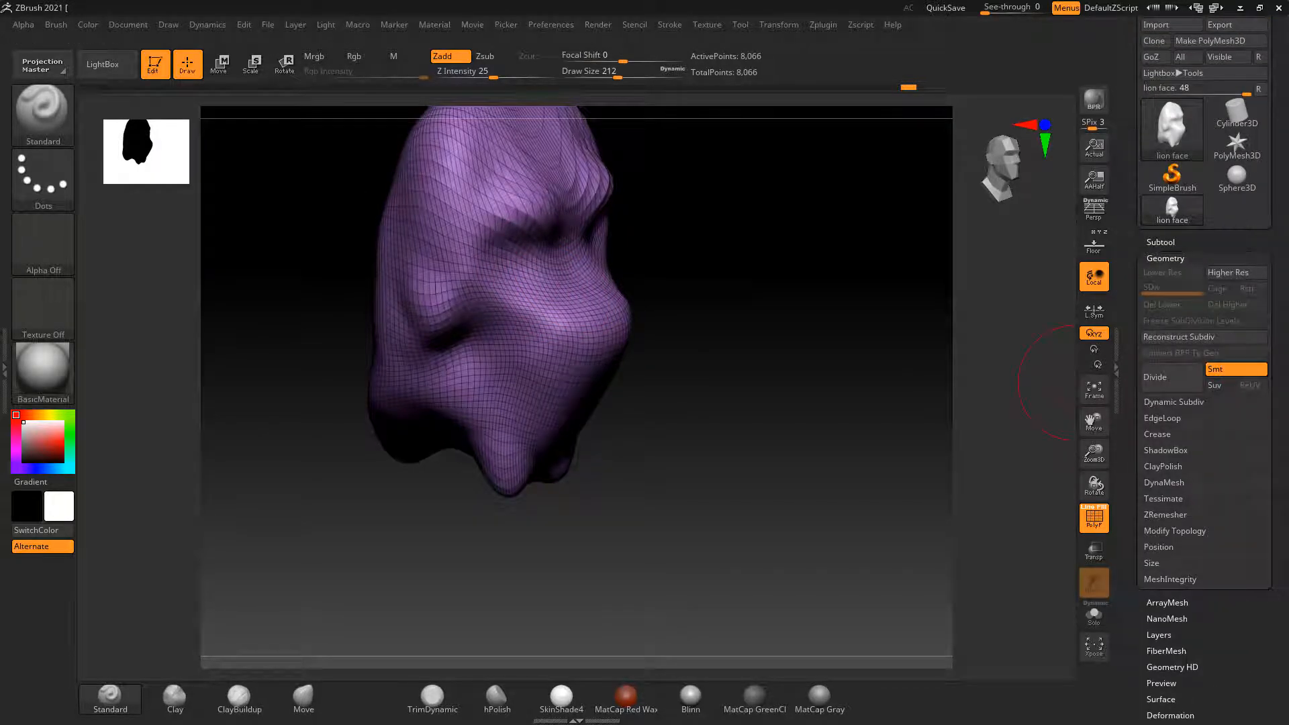
click(1166, 514)
click(1166, 538)
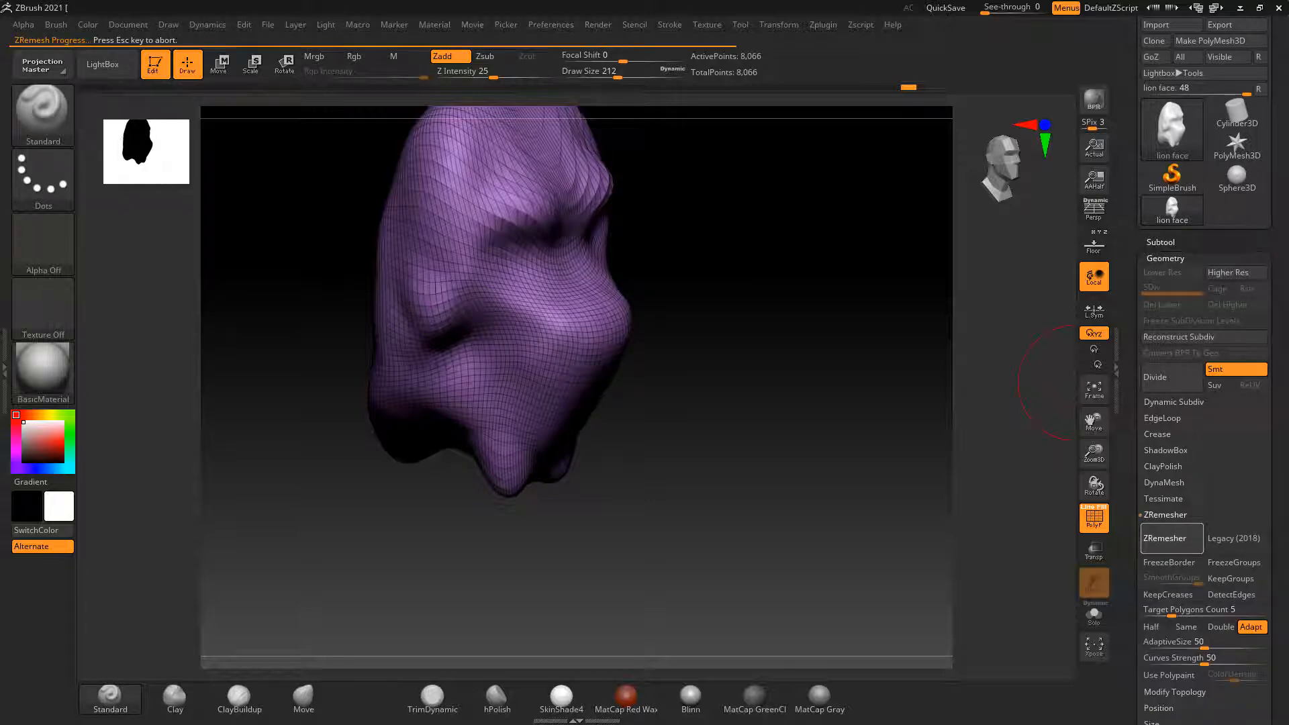
drag(614, 326, 530, 323)
mouse_move(763, 357)
shift+mouse_down()
mouse_move(913, 445)
mouse_move(873, 464)
shift+mouse_up()
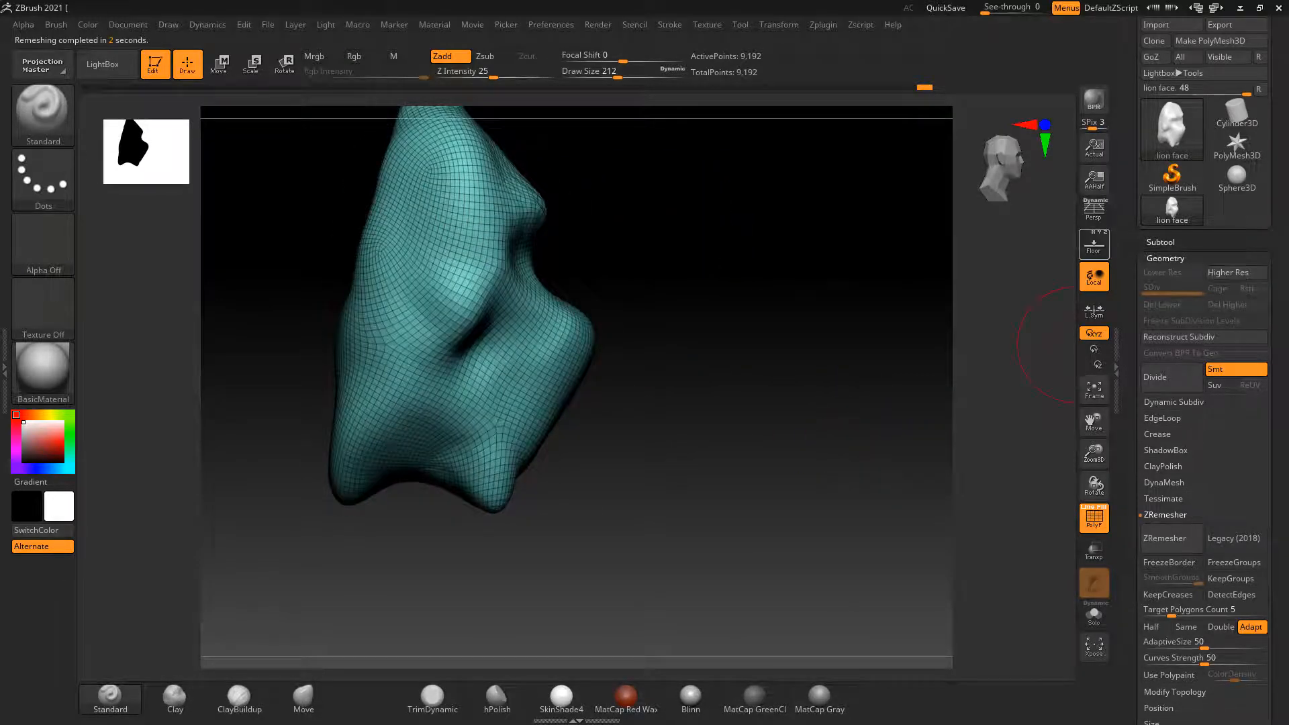
Show the floor reference again and pull the crown and back of the head outward with the Move brush to meet the backing plate
click(1095, 245)
alt+drag(806, 381, 855, 461)
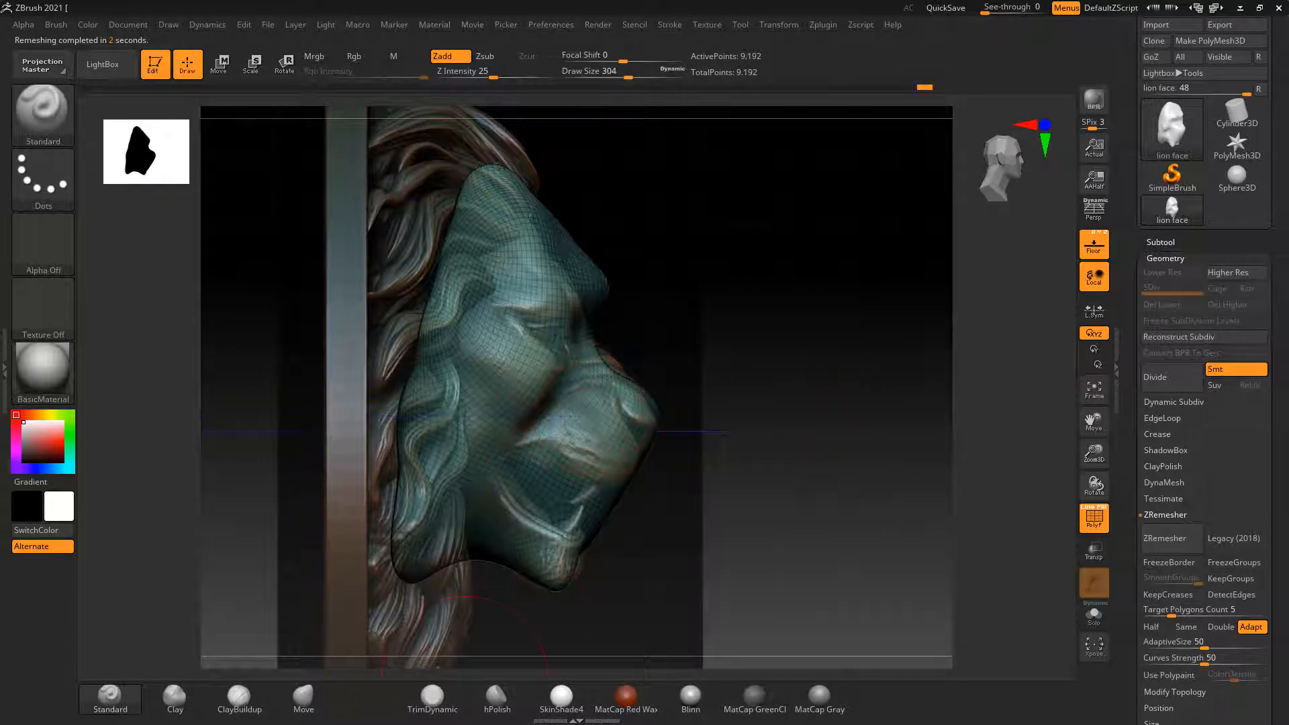
click(303, 698)
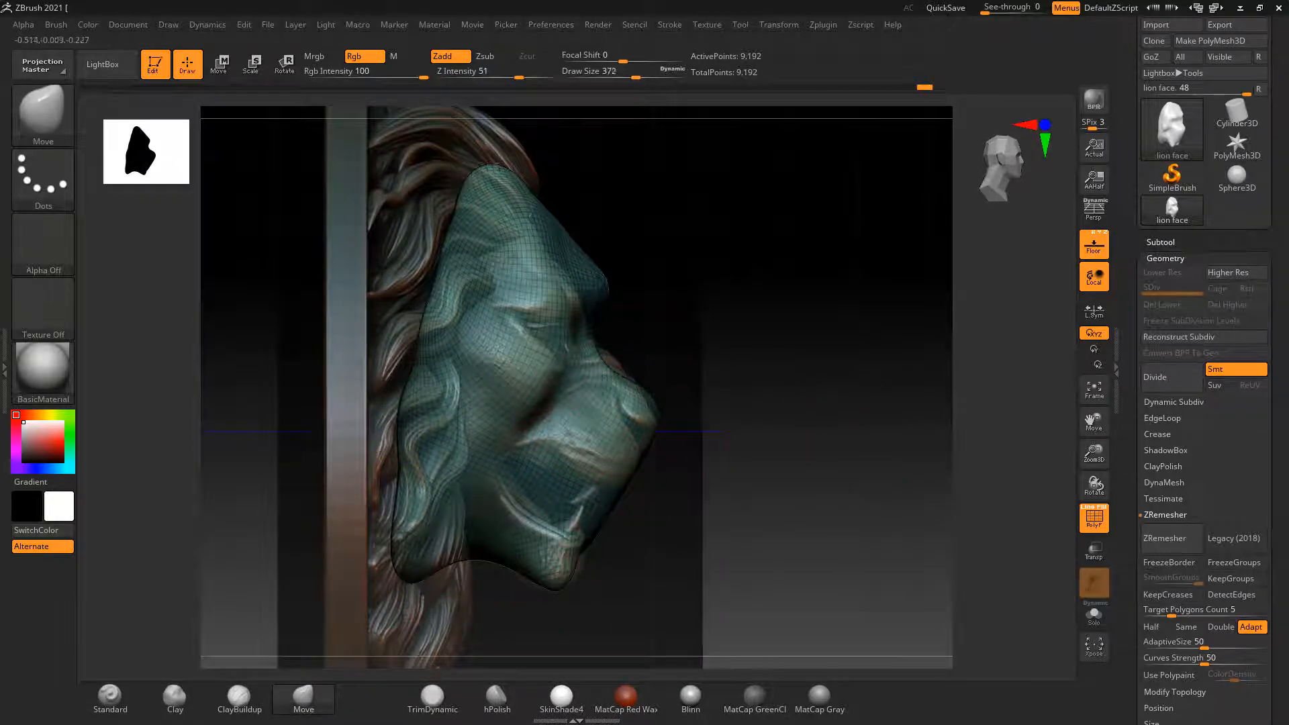
mouse_move(578, 202)
mouse_down()
mouse_move(524, 182)
mouse_move(457, 202)
mouse_move(386, 262)
mouse_up()
mouse_move(403, 201)
mouse_down()
mouse_move(380, 390)
mouse_move(396, 444)
mouse_move(380, 524)
mouse_move(396, 571)
mouse_move(429, 582)
mouse_move(460, 552)
mouse_up()
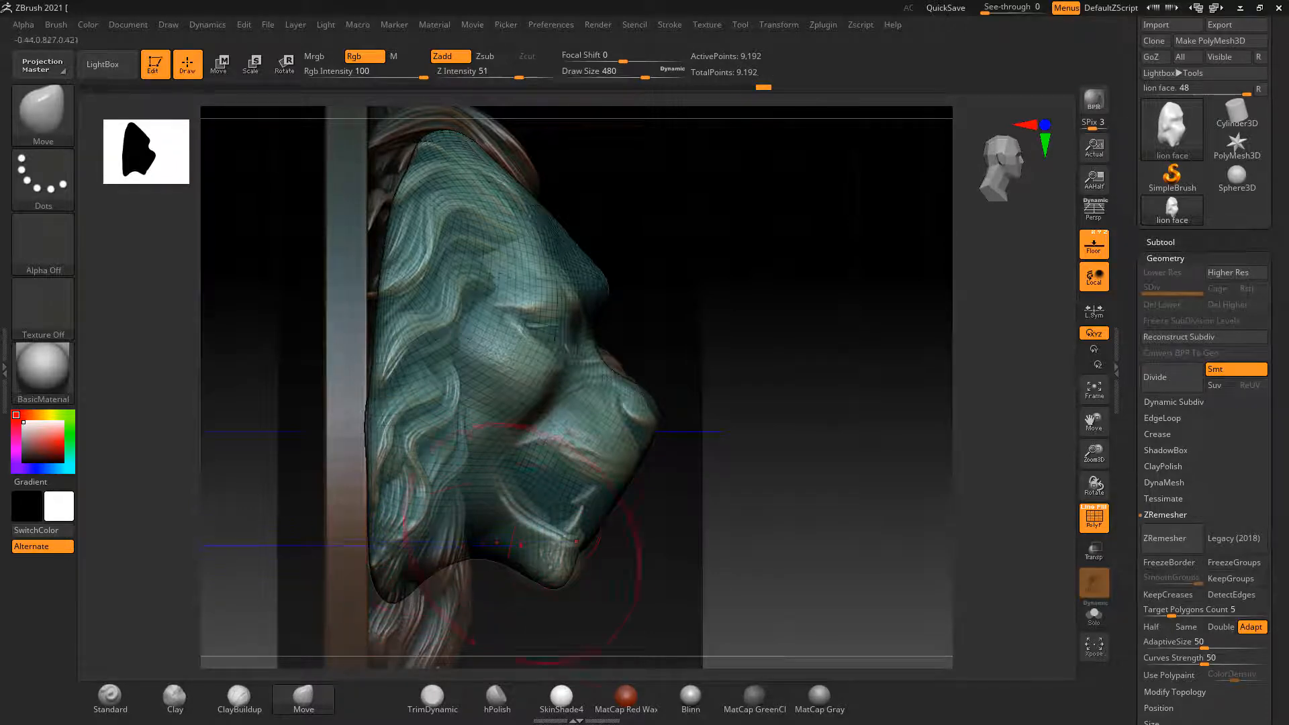
Shrink the Move brush and push in the area between muzzle and lower jaw to open the mouth along the side reference
key([)
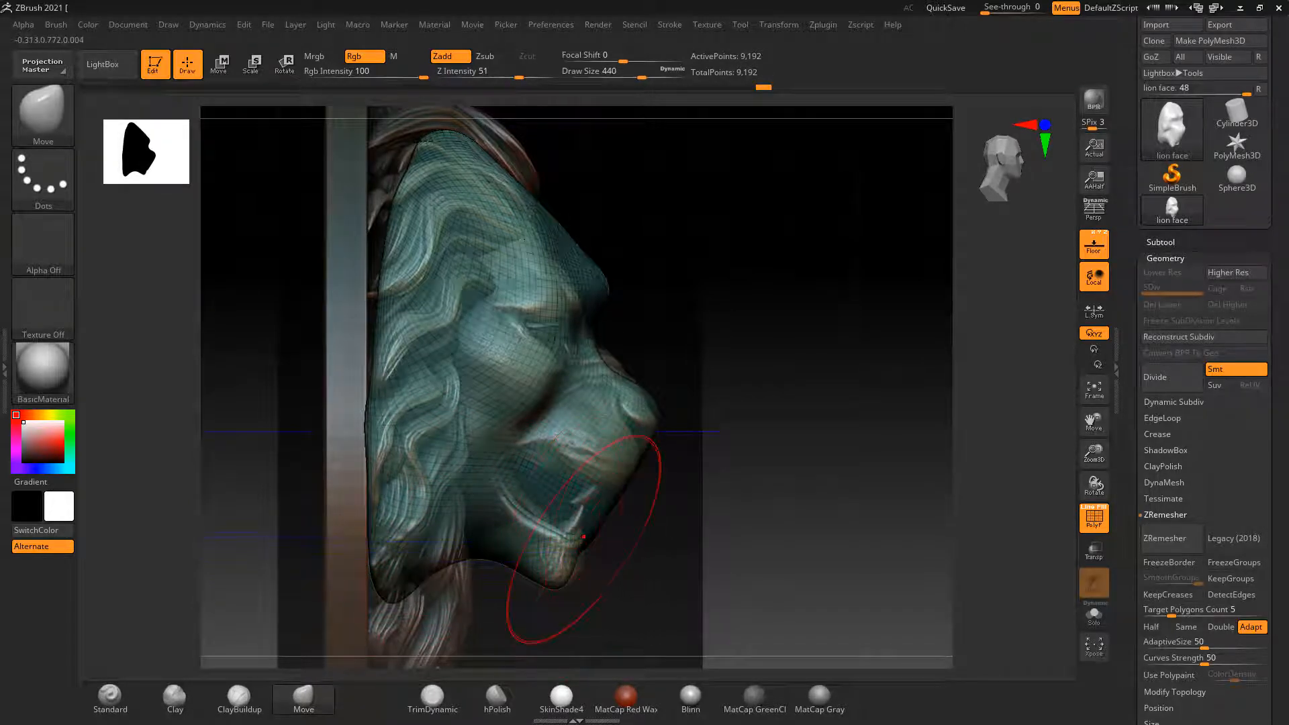
key([)
key([)
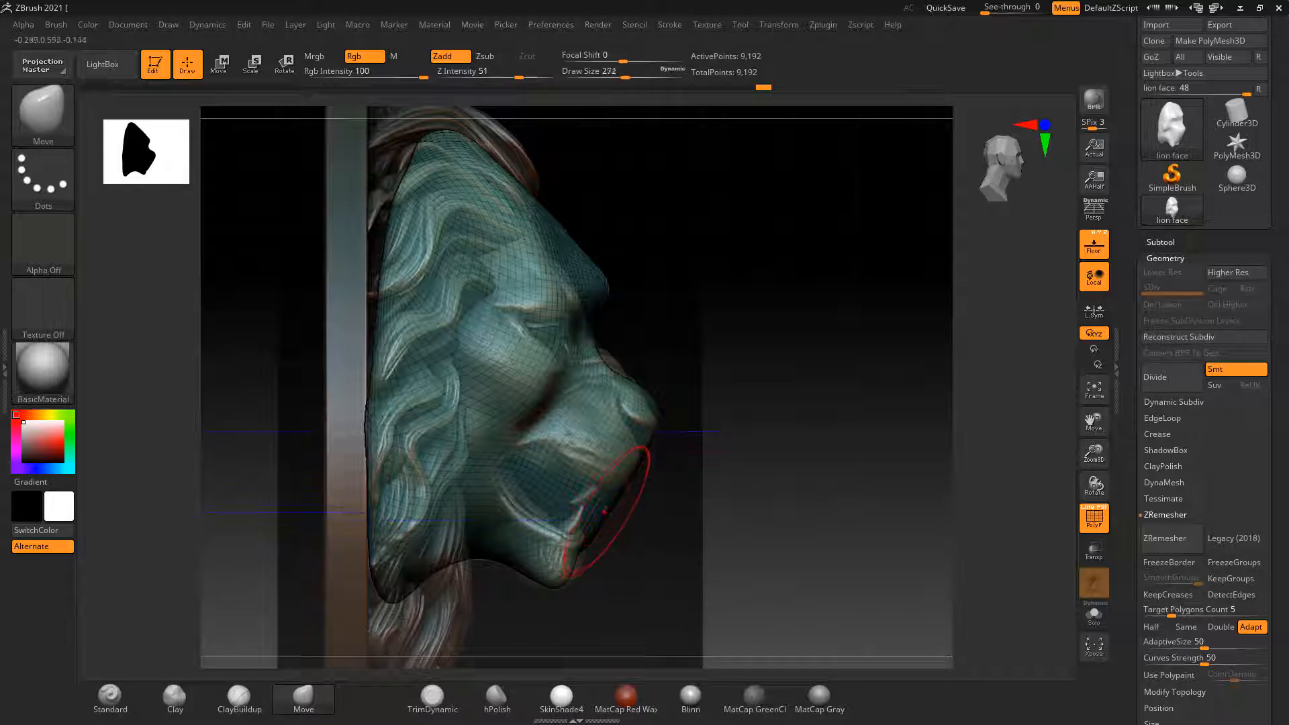
mouse_move(609, 509)
mouse_down()
mouse_move(622, 463)
mouse_move(603, 504)
mouse_up()
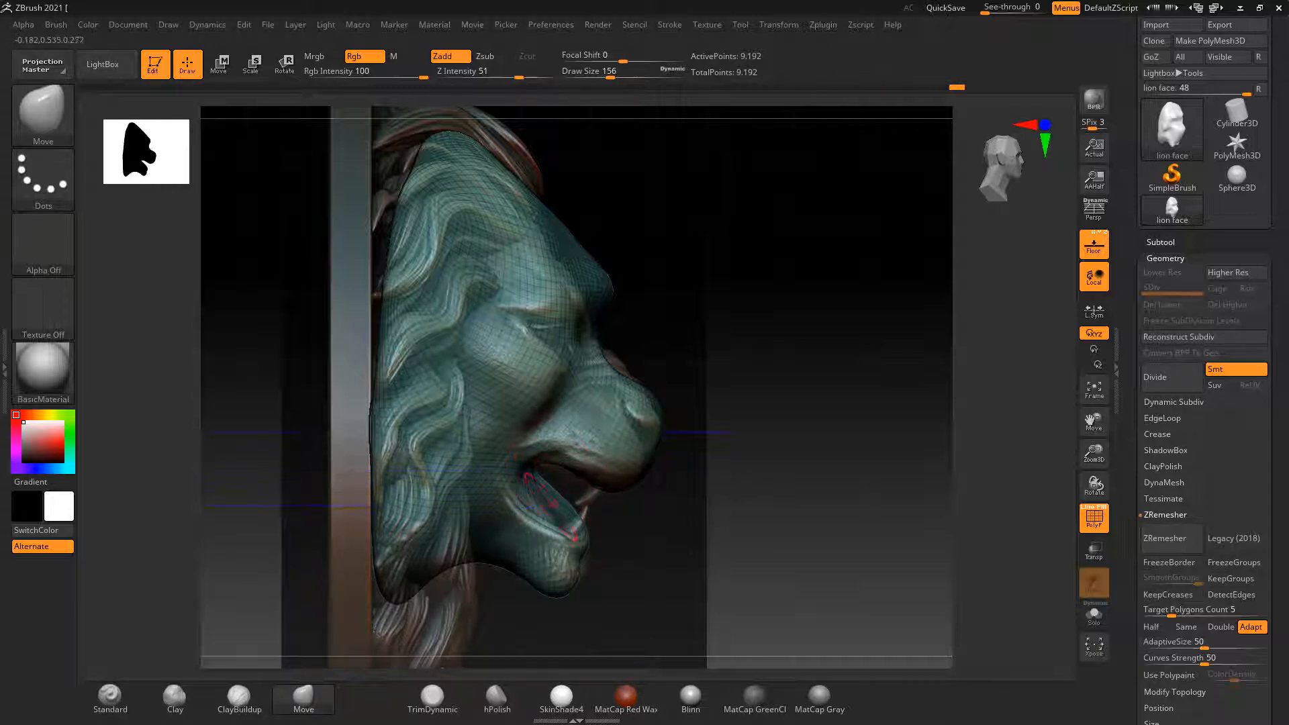
shift+right_drag(551, 504, 789, 595)
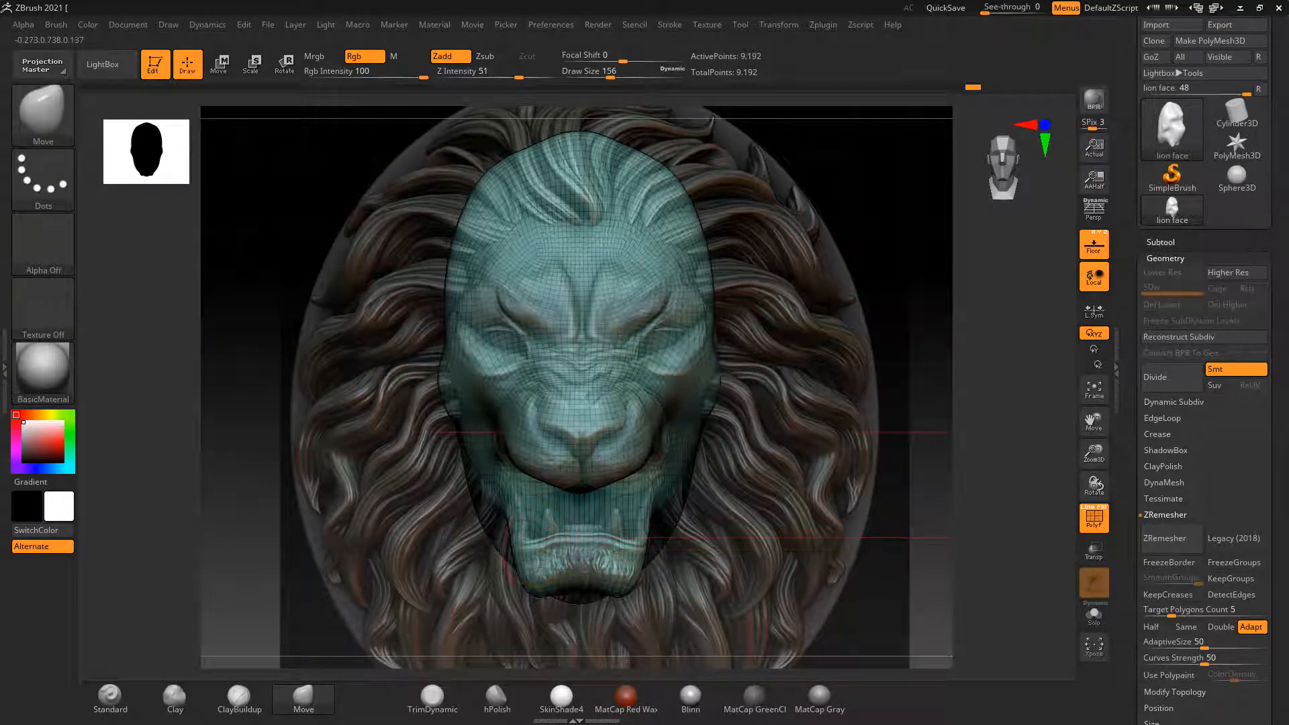
Hide the floor reference, inspect the stretched mouth area and run ZRemesher again to even out the topology
click(1094, 245)
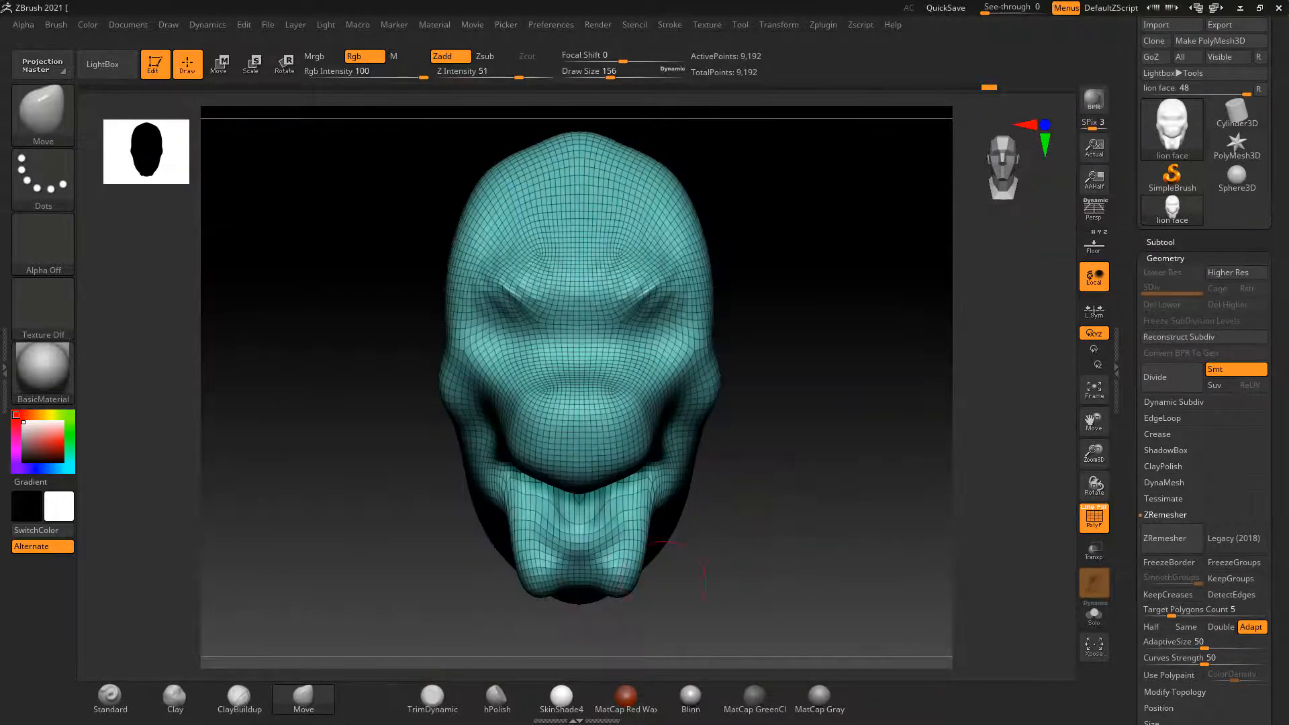
mouse_move(662, 554)
right_down()
mouse_move(577, 563)
mouse_move(567, 548)
right_up()
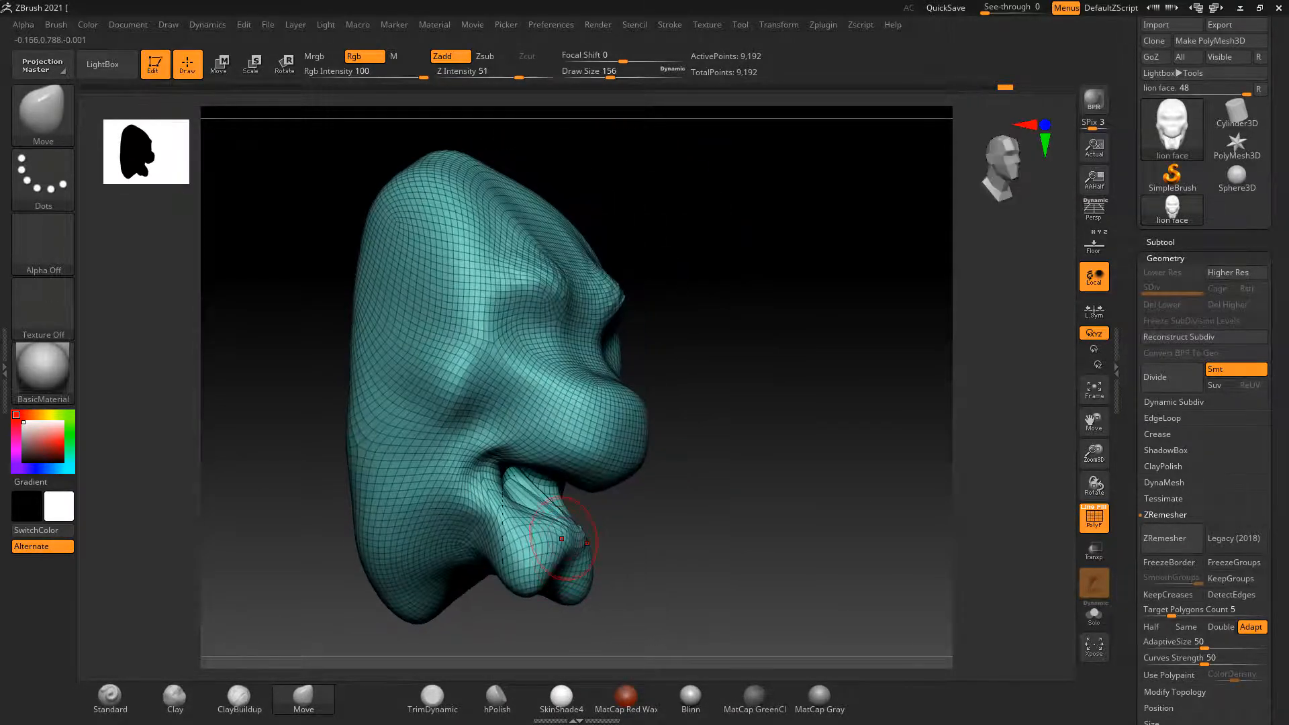
right_drag(643, 510, 712, 497)
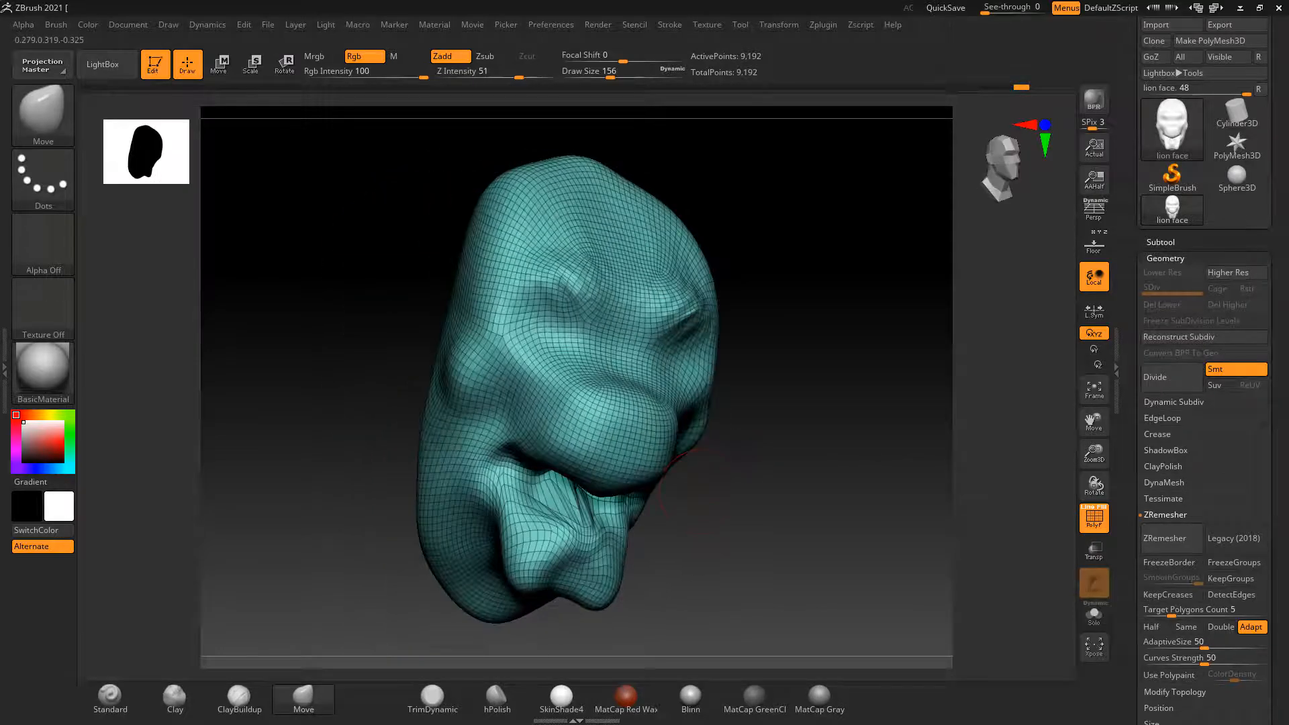
scroll(1182, 470, down, 3)
click(1165, 450)
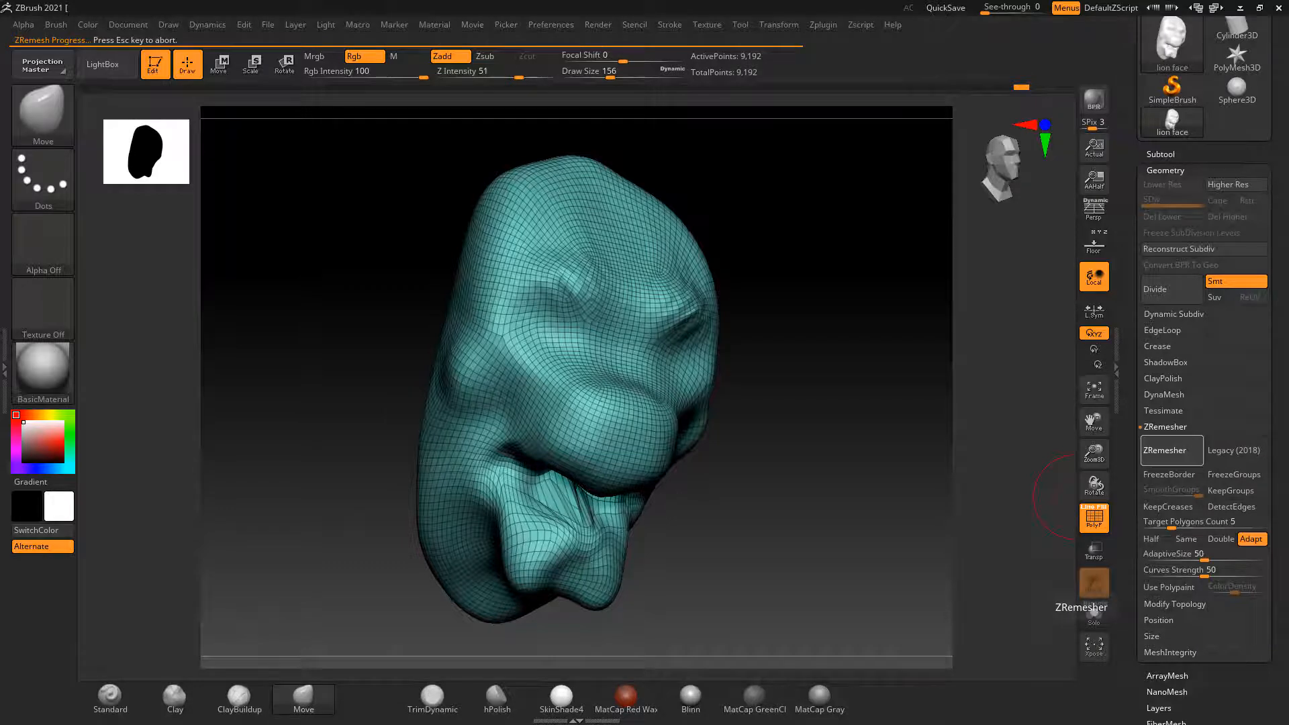
right_drag(1075, 498, 896, 516)
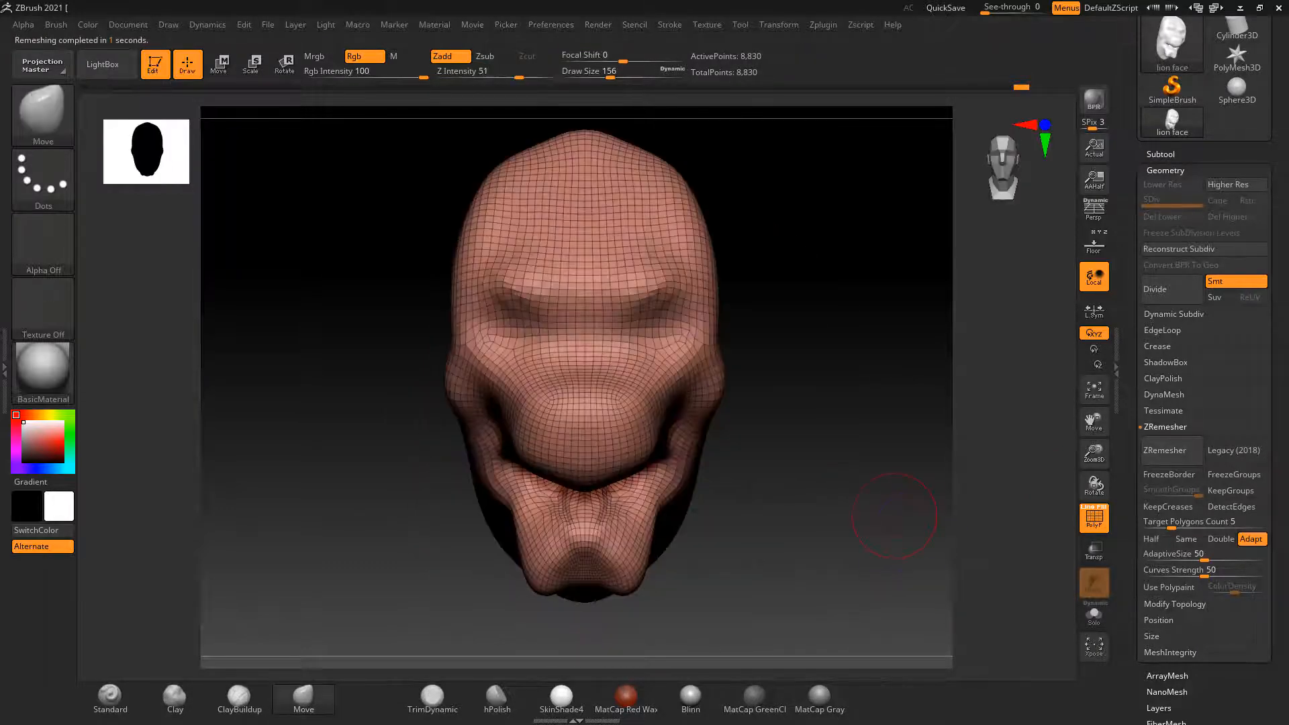
Bring back the floor reference and widen the sides of the head with the Move brush to match the front face outline
click(1094, 245)
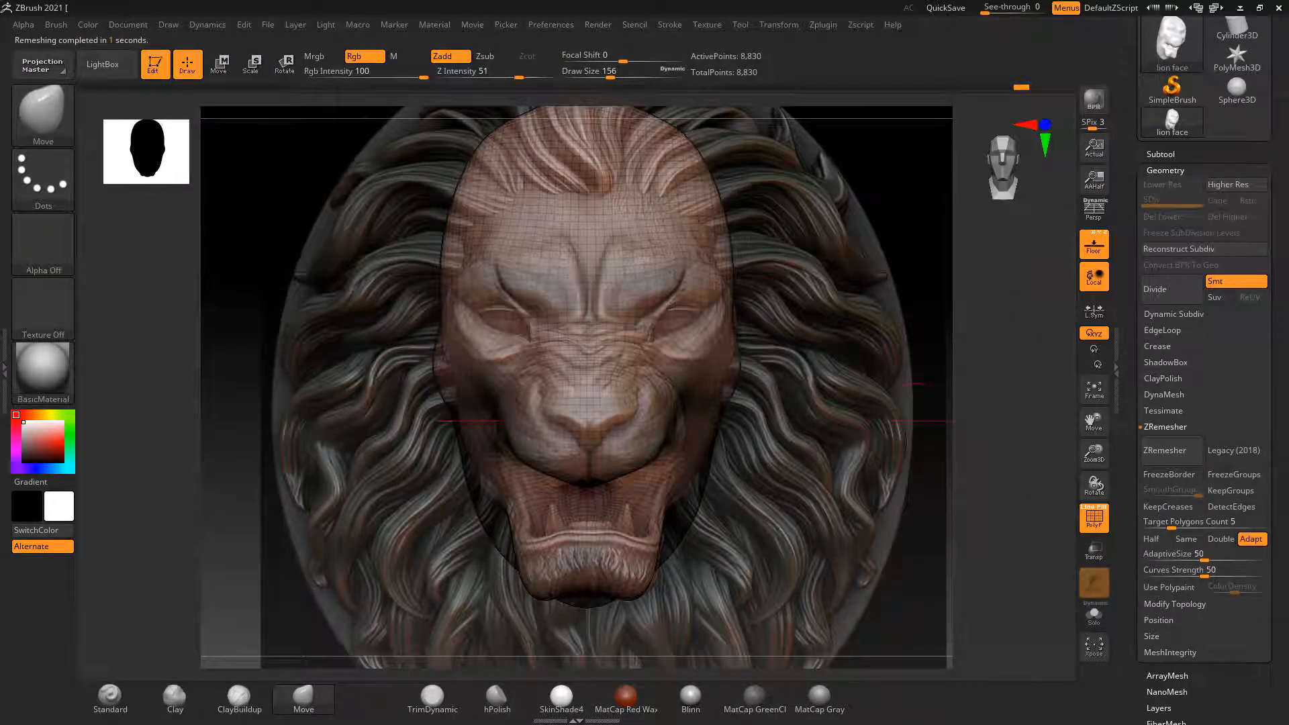
right_drag(991, 511, 947, 575)
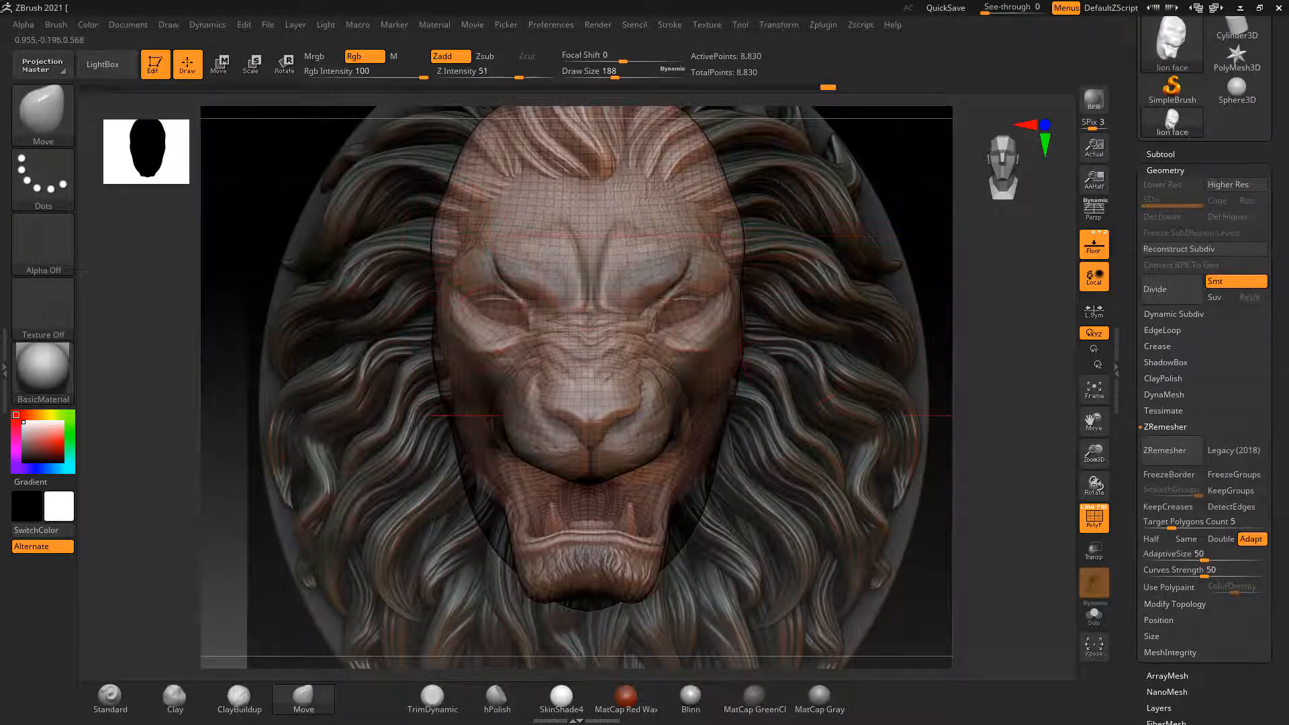
drag(799, 355, 941, 384)
alt+drag(737, 363, 667, 377)
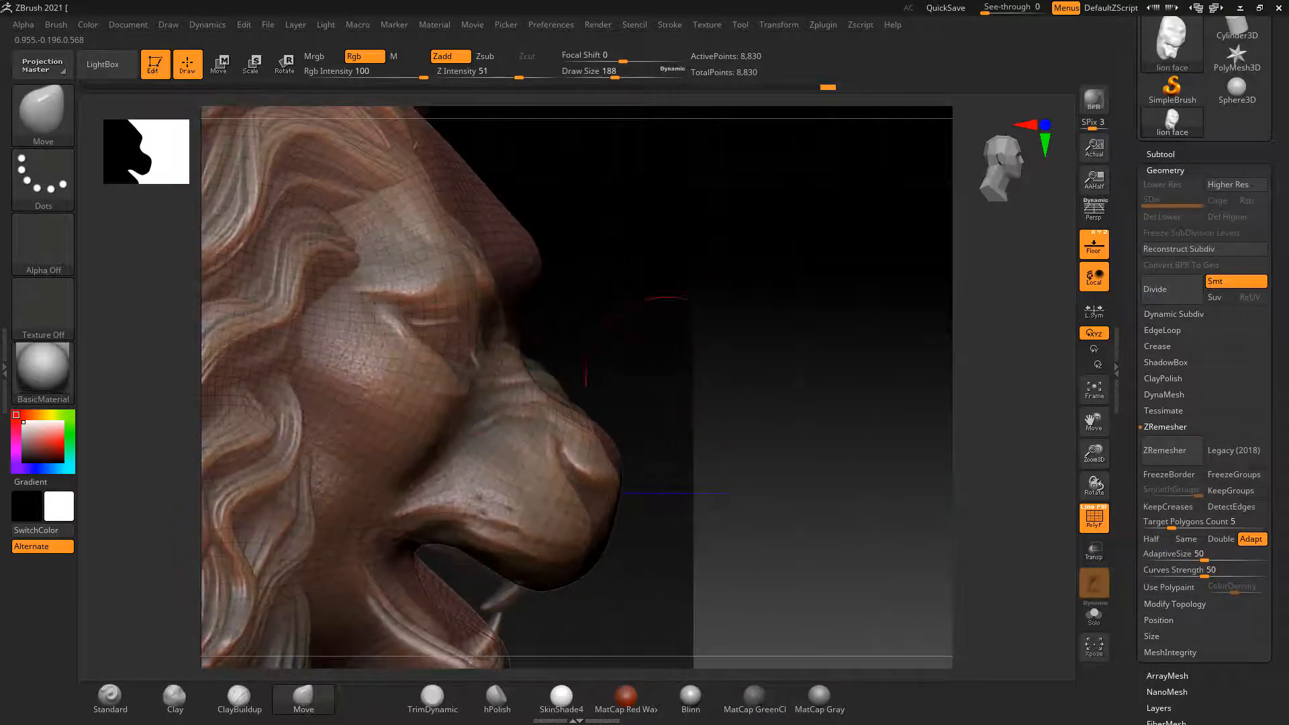
Enlarge the Move brush to size 252 and push the forehead back toward the side reference profile
shift+drag(464, 346, 450, 329)
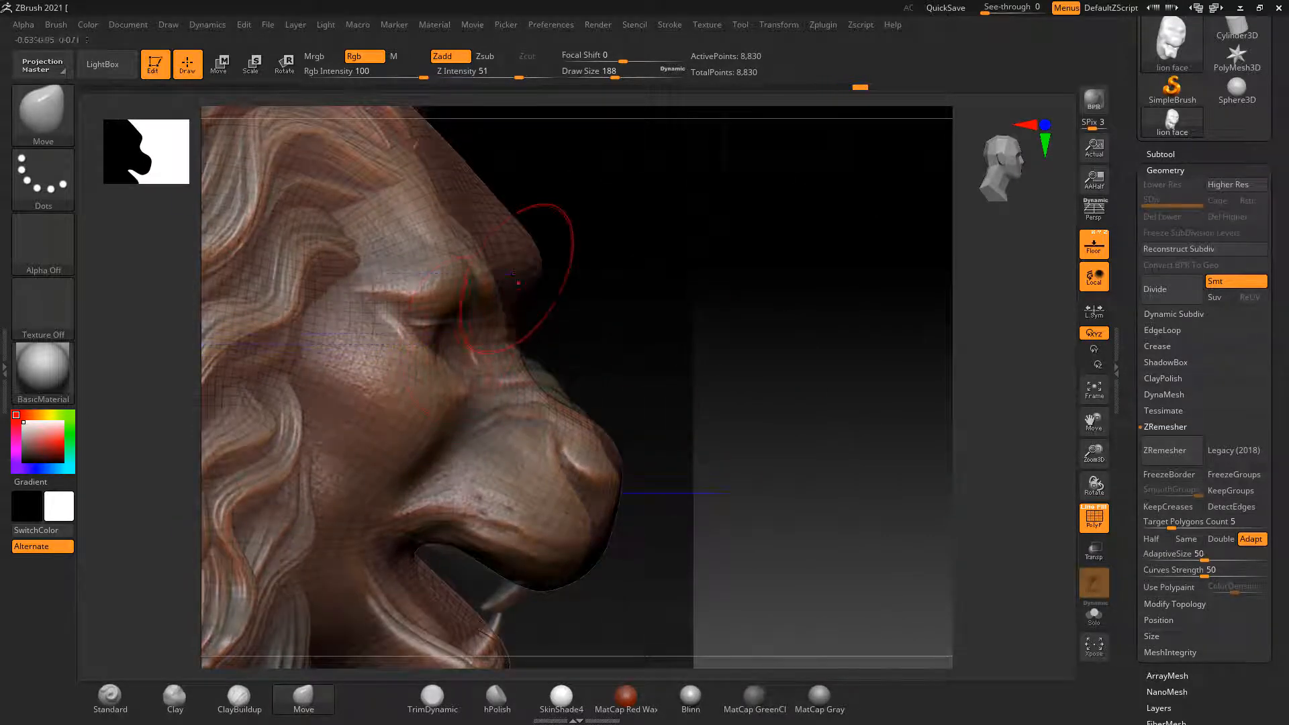
shift+drag(554, 261, 545, 285)
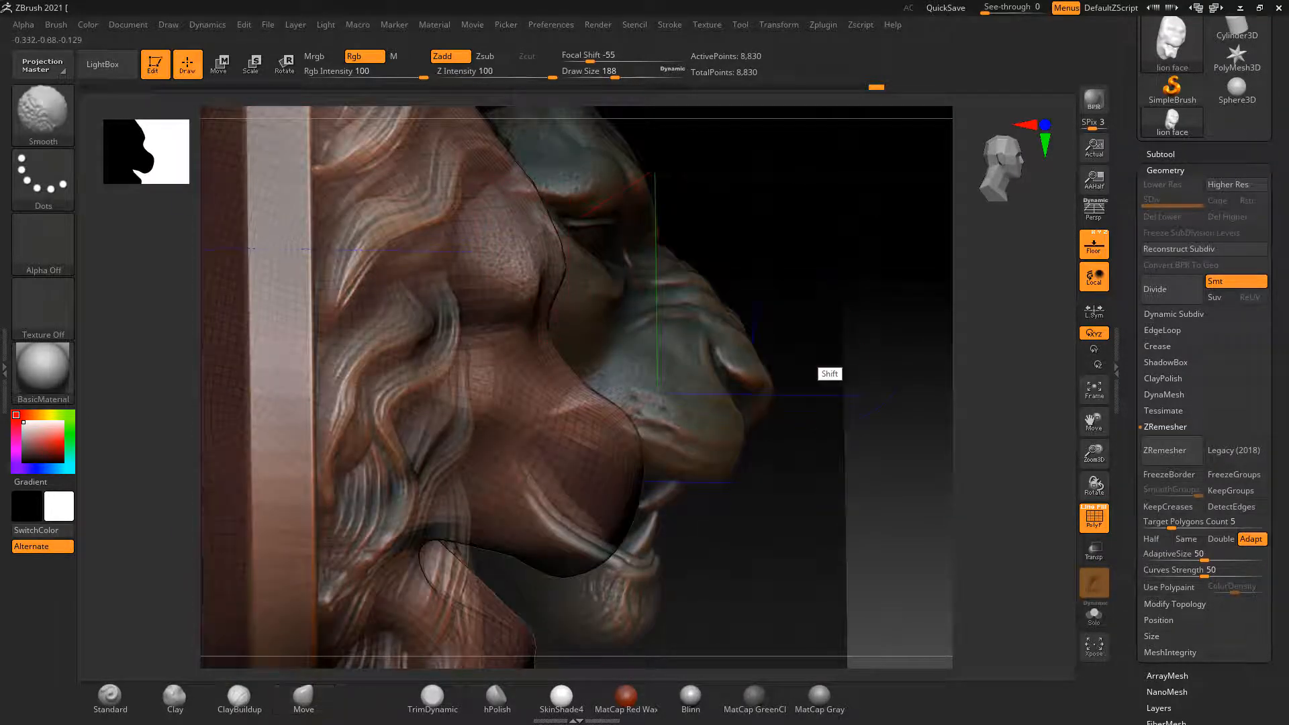
alt+drag(828, 373, 853, 426)
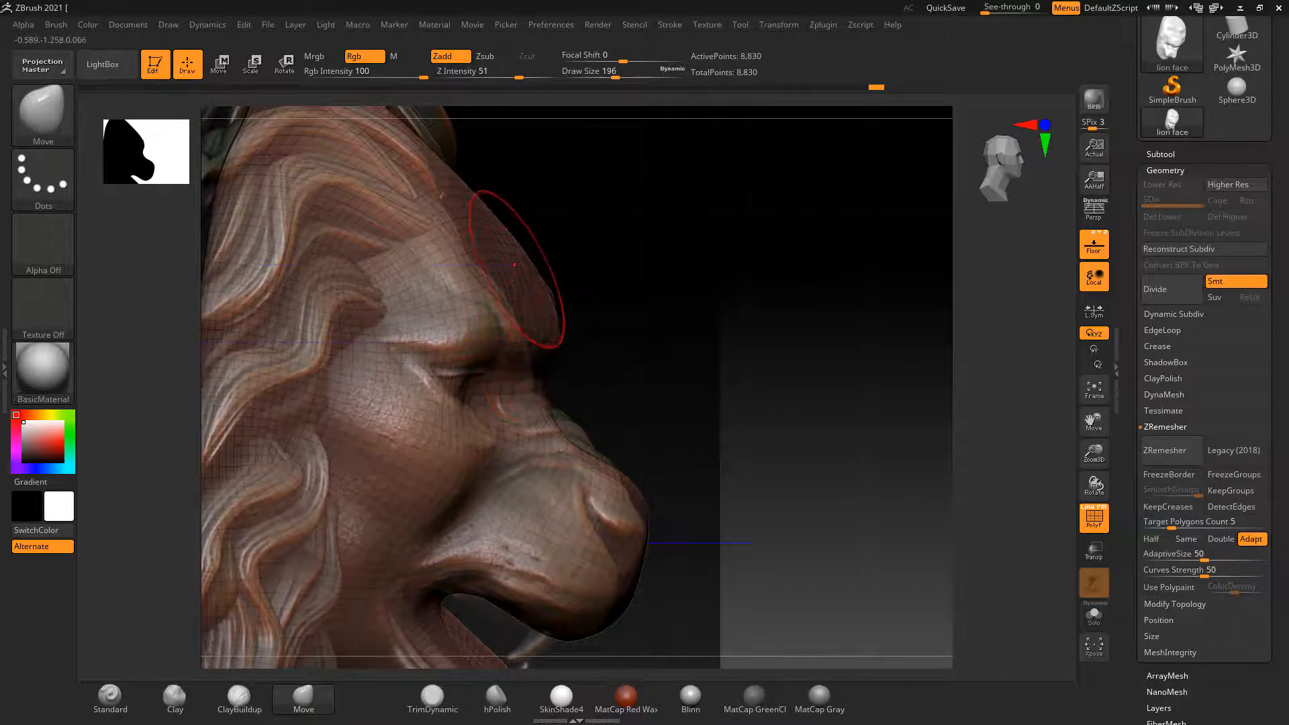
key(bracketright)
key(bracketright)
key(bracketright)
key(bracketright)
drag(511, 237, 467, 235)
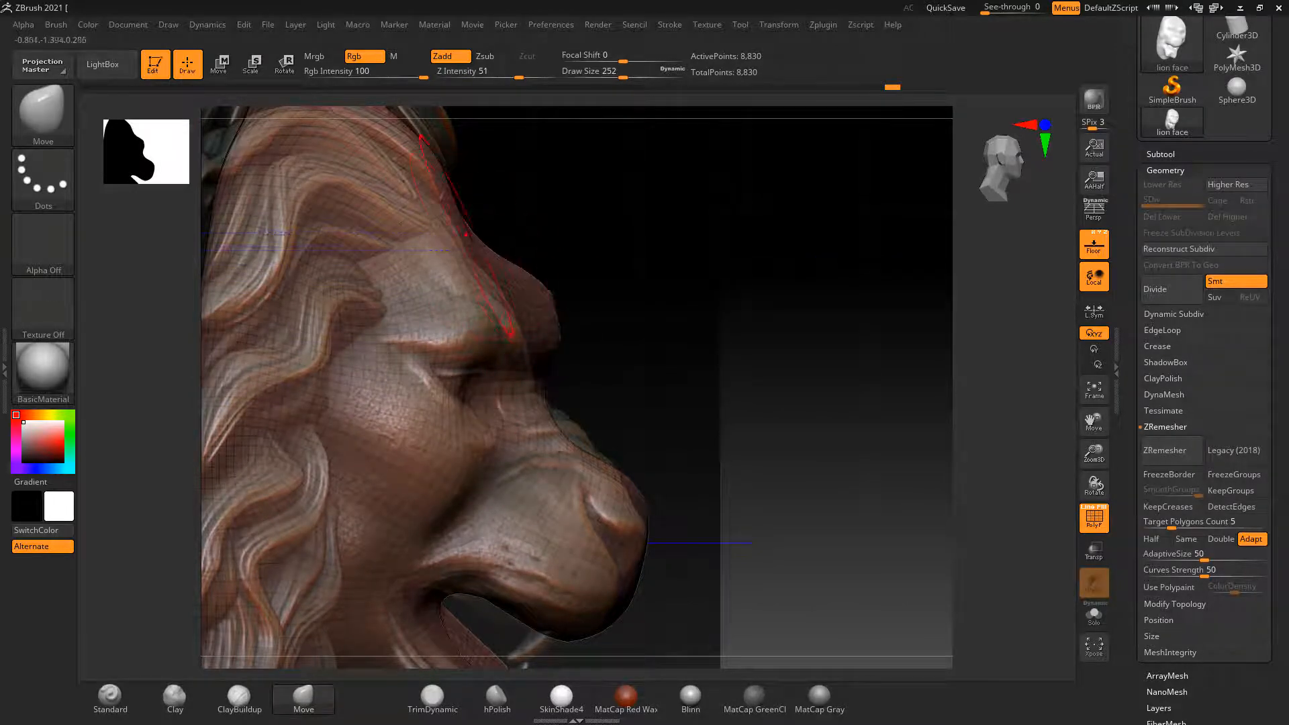
Push the protruding brow inward and adjust the eye area and upper muzzle to follow the side reference profile
mouse_move(558, 293)
mouse_down()
mouse_move(534, 300)
mouse_move(529, 334)
mouse_up()
mouse_move(593, 461)
mouse_down()
mouse_move(584, 446)
mouse_move(618, 479)
mouse_up()
mouse_move(746, 403)
mouse_down()
mouse_move(692, 443)
mouse_move(846, 383)
mouse_up()
drag(468, 395, 456, 386)
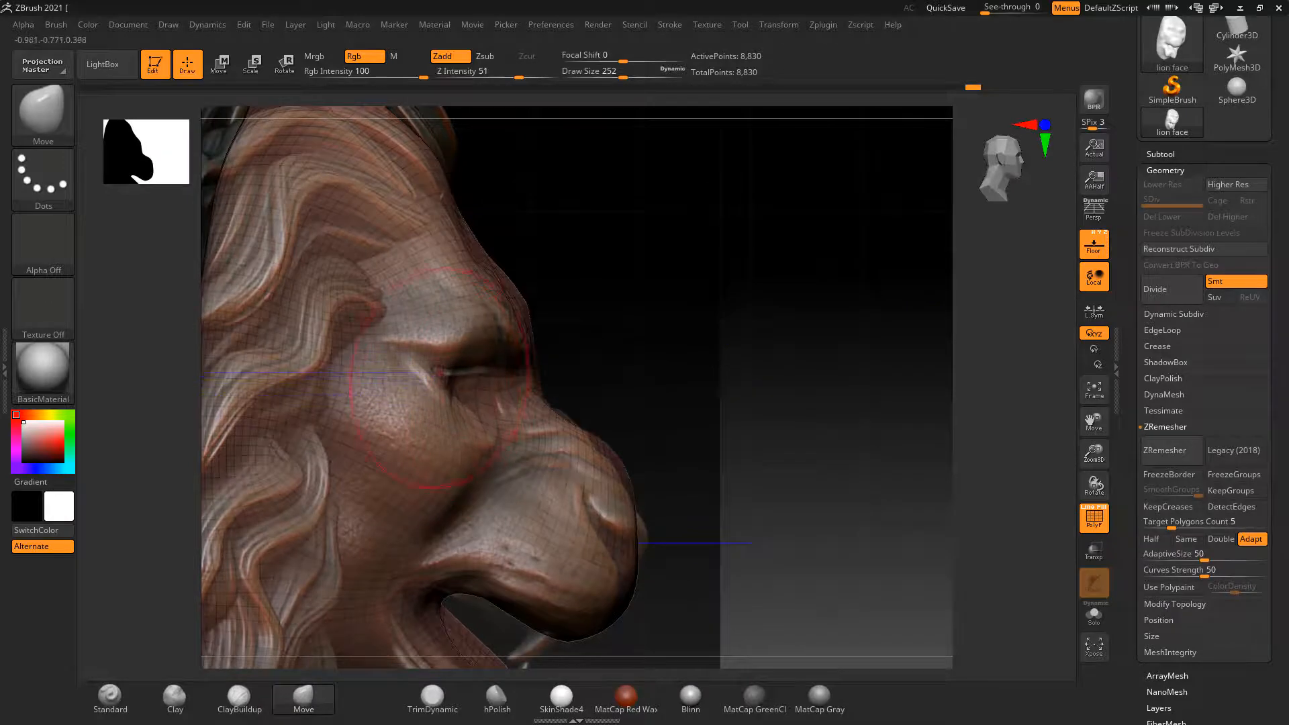
Refine the nose tip and nose bridge with the Move brush from the opposite side view
drag(601, 339, 368, 390)
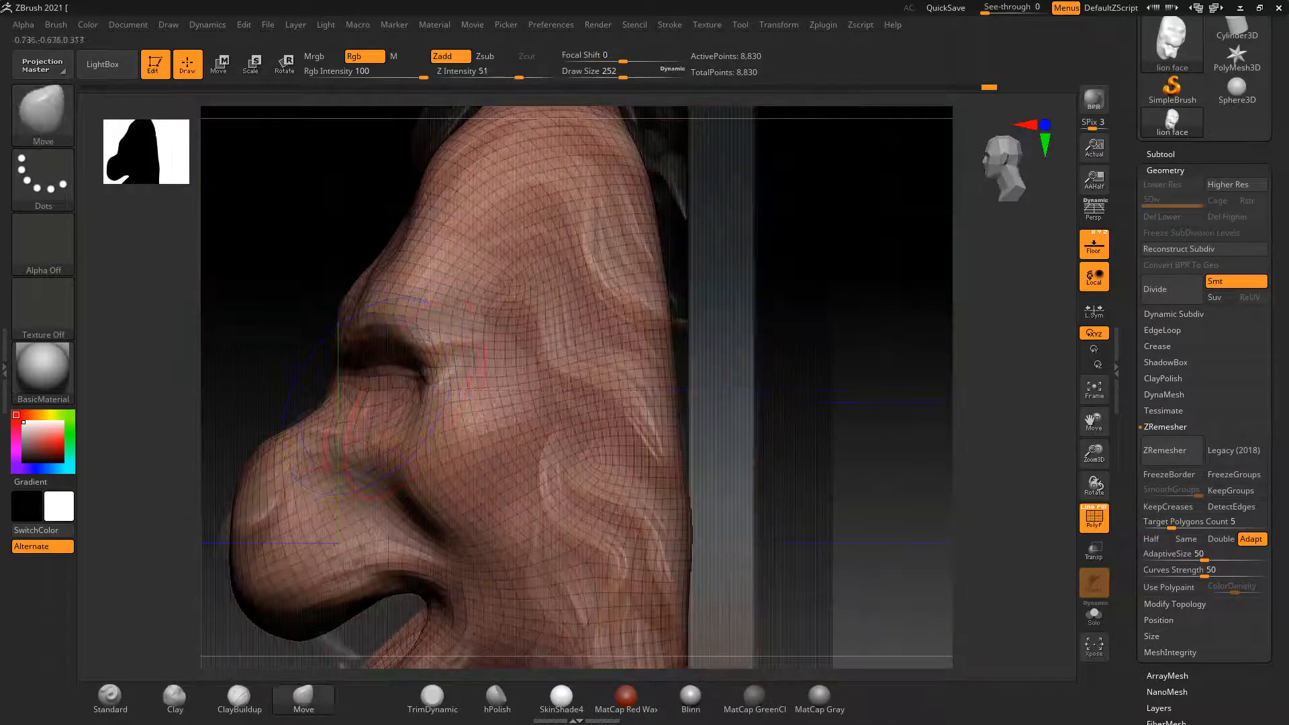
drag(240, 528, 233, 508)
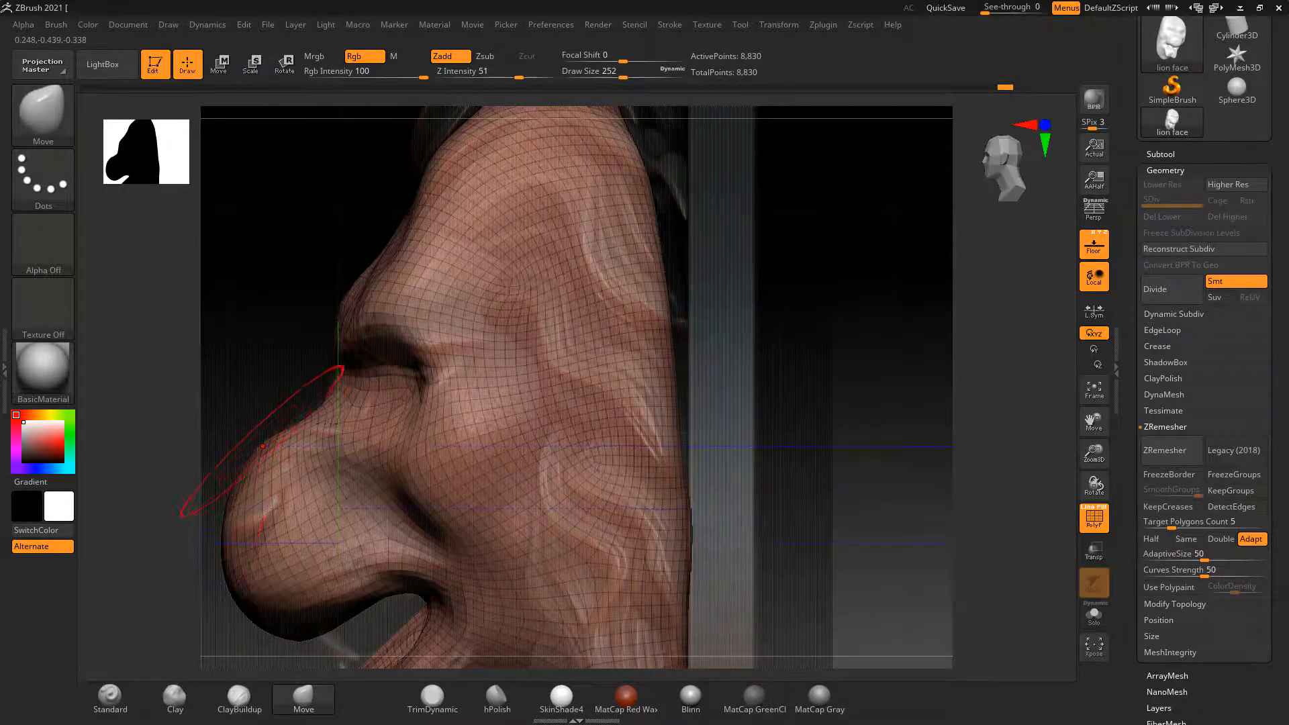
drag(262, 446, 267, 450)
Nudge the lower cheek outline with the Move brush to follow the front reference and check the jaw against the side reference
drag(252, 388, 908, 390)
alt+drag(789, 353, 888, 279)
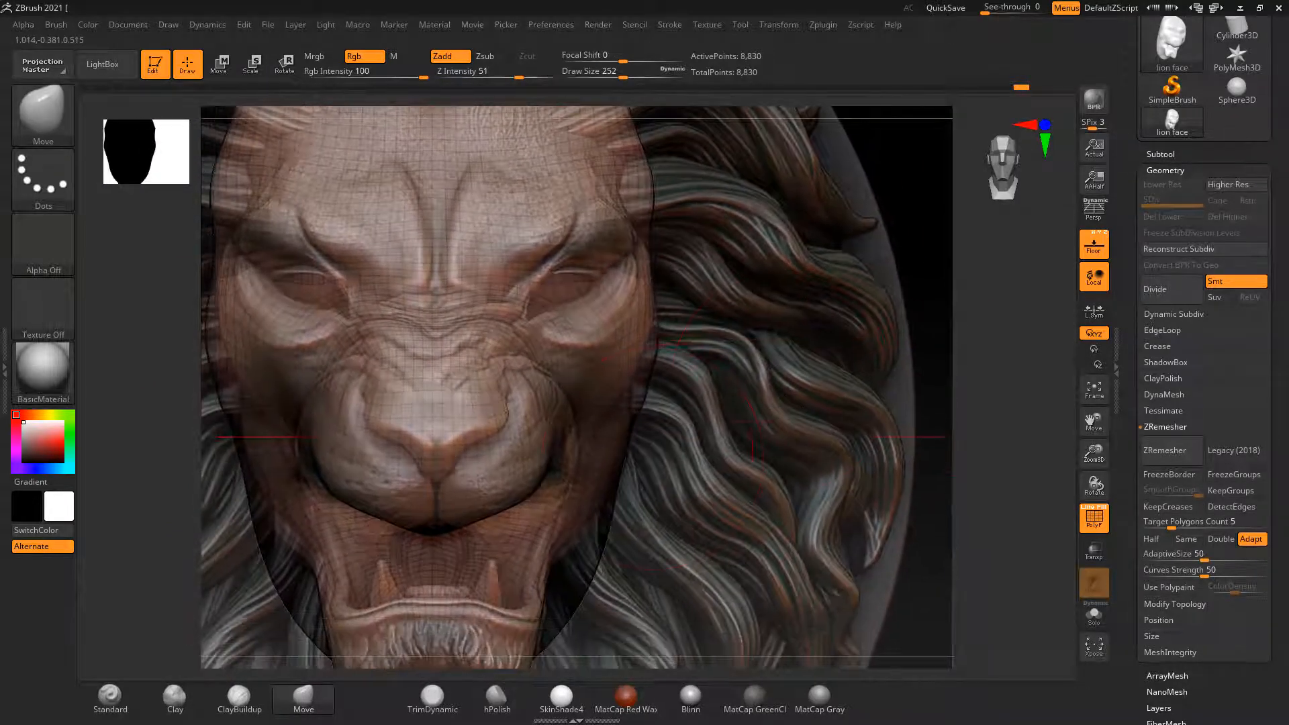
drag(635, 423, 626, 425)
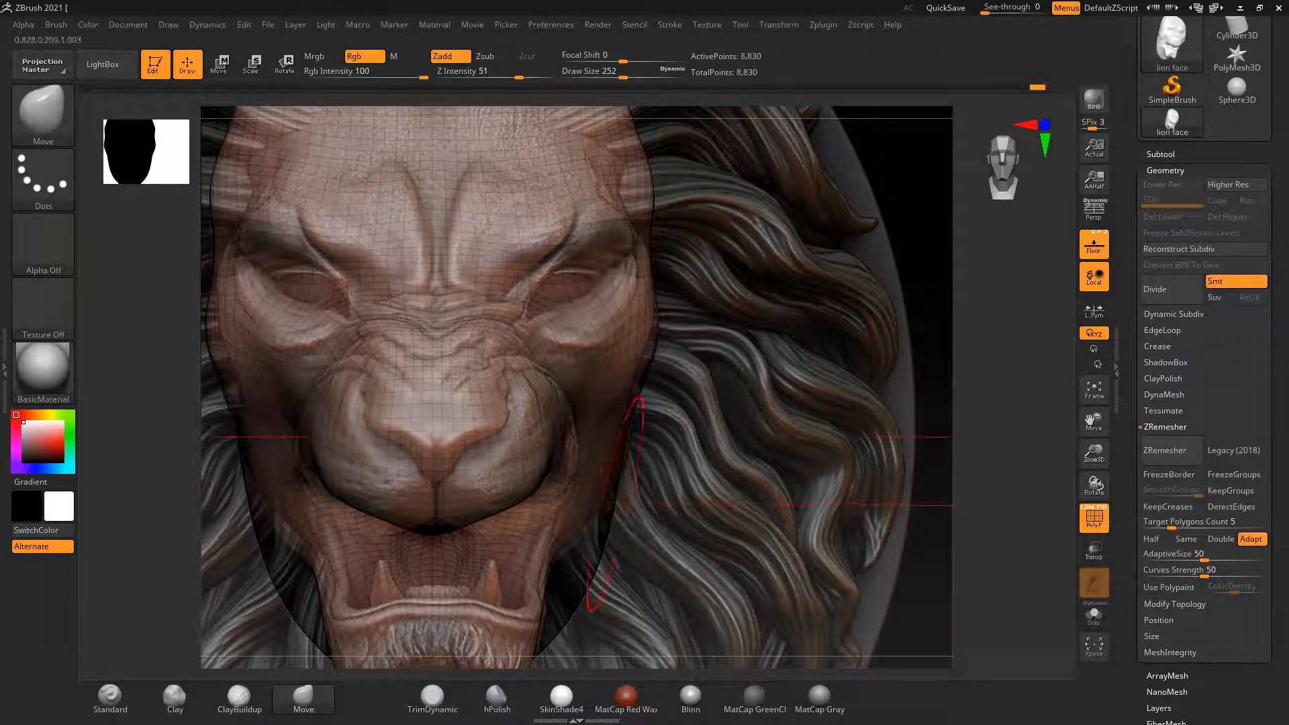
mouse_move(896, 436)
alt+mouse_down()
mouse_move(884, 367)
mouse_move(893, 379)
mouse_move(712, 501)
alt+mouse_up()
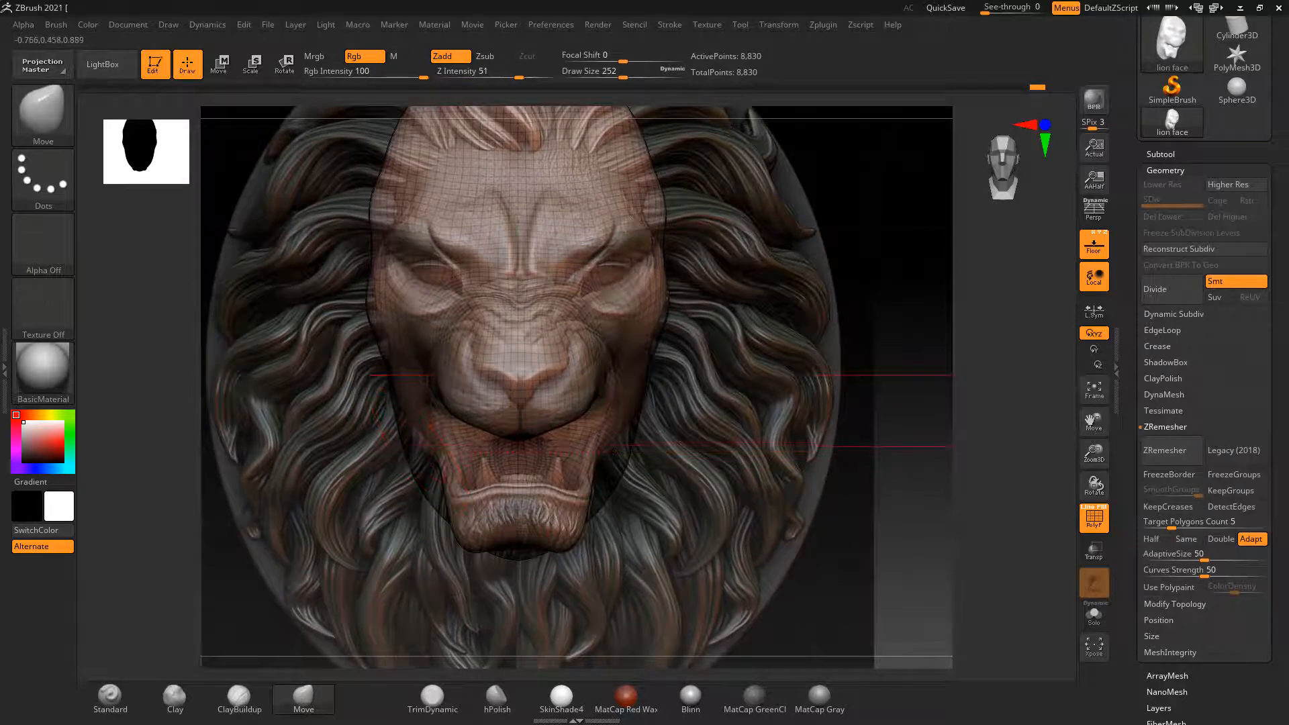
drag(1037, 443, 843, 493)
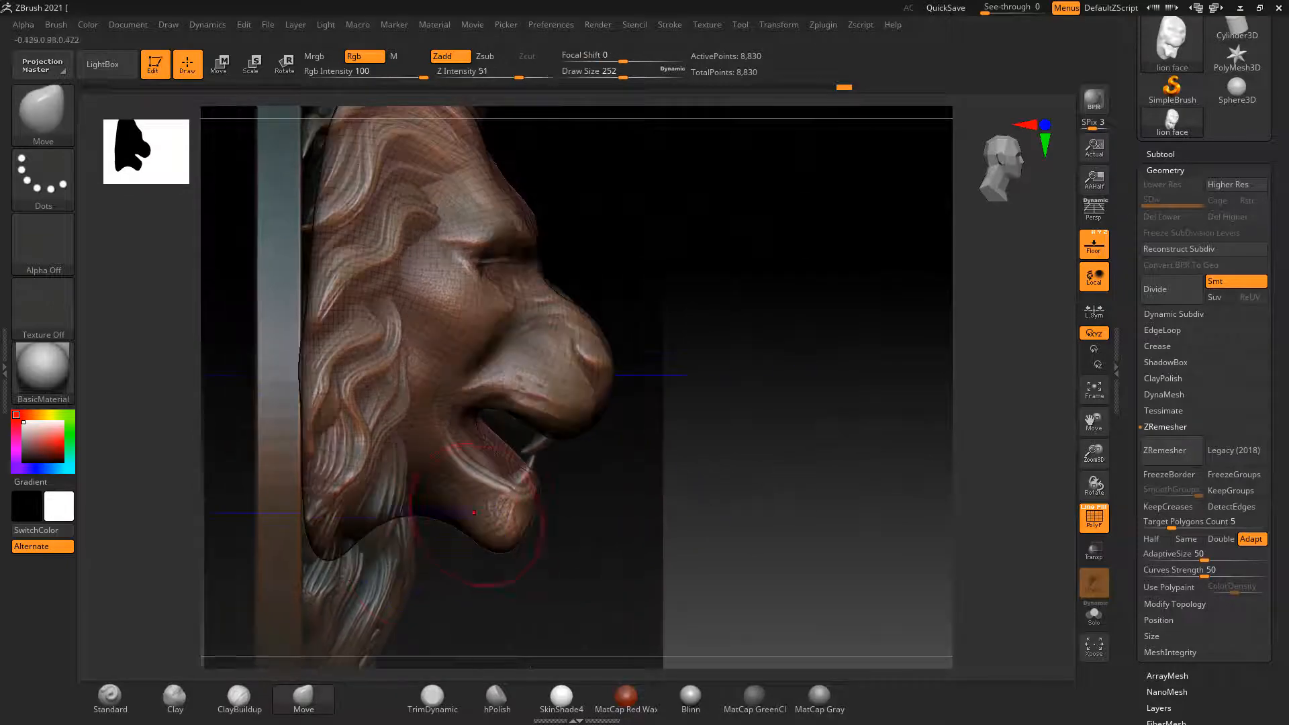
drag(591, 457, 816, 402)
key(shift)
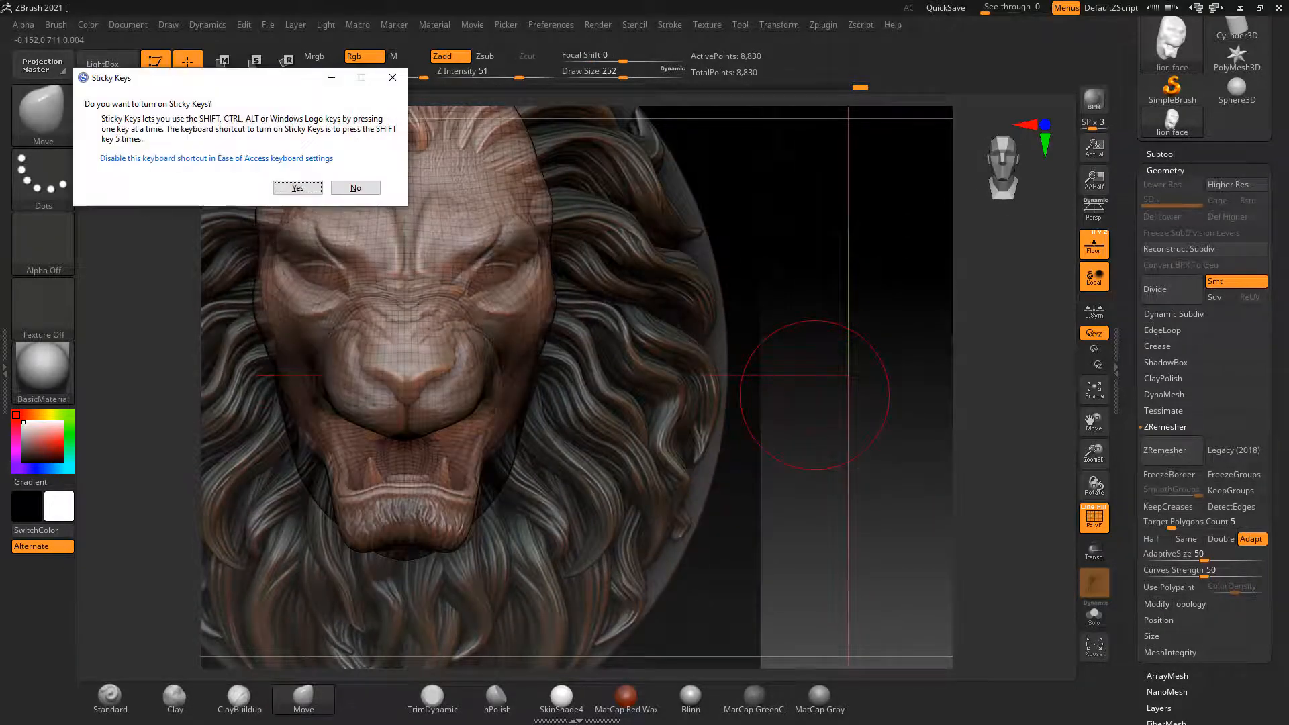
key(Escape)
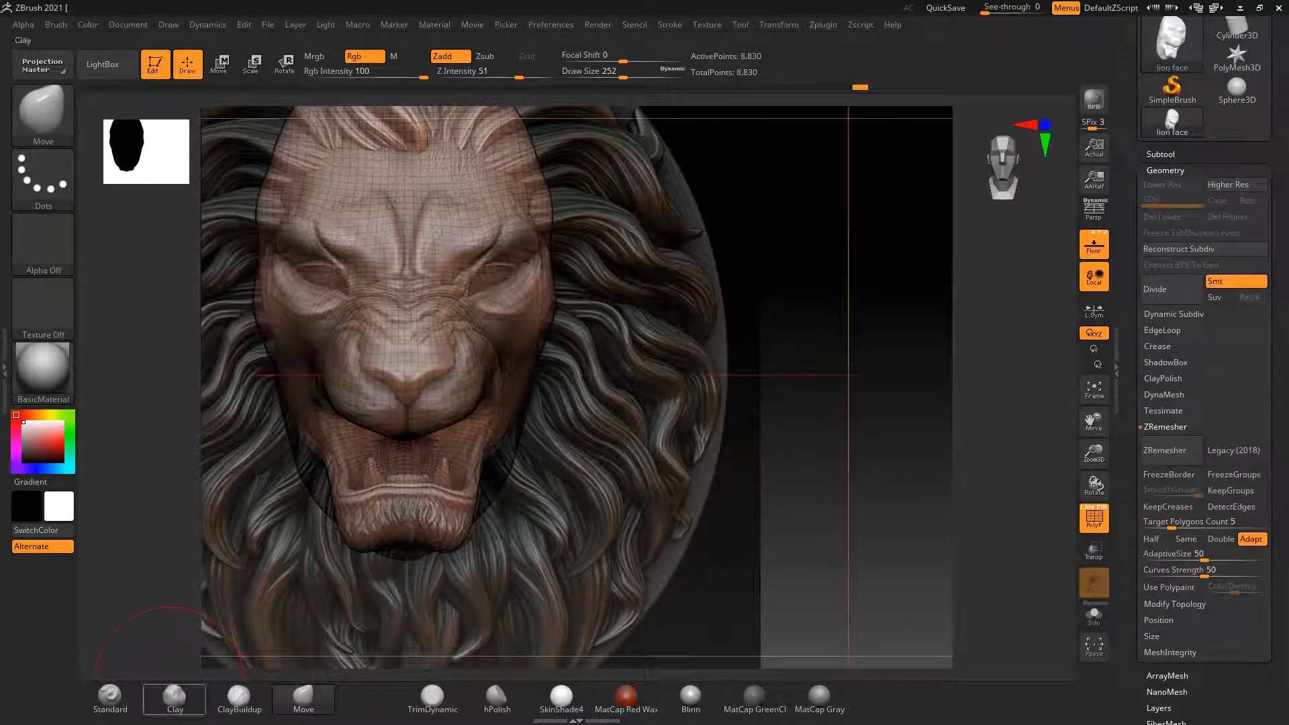
Add clay around the brow and eyes with the ClayBuildup brush, hide the floor reference and reduce the brush size to 112
click(238, 699)
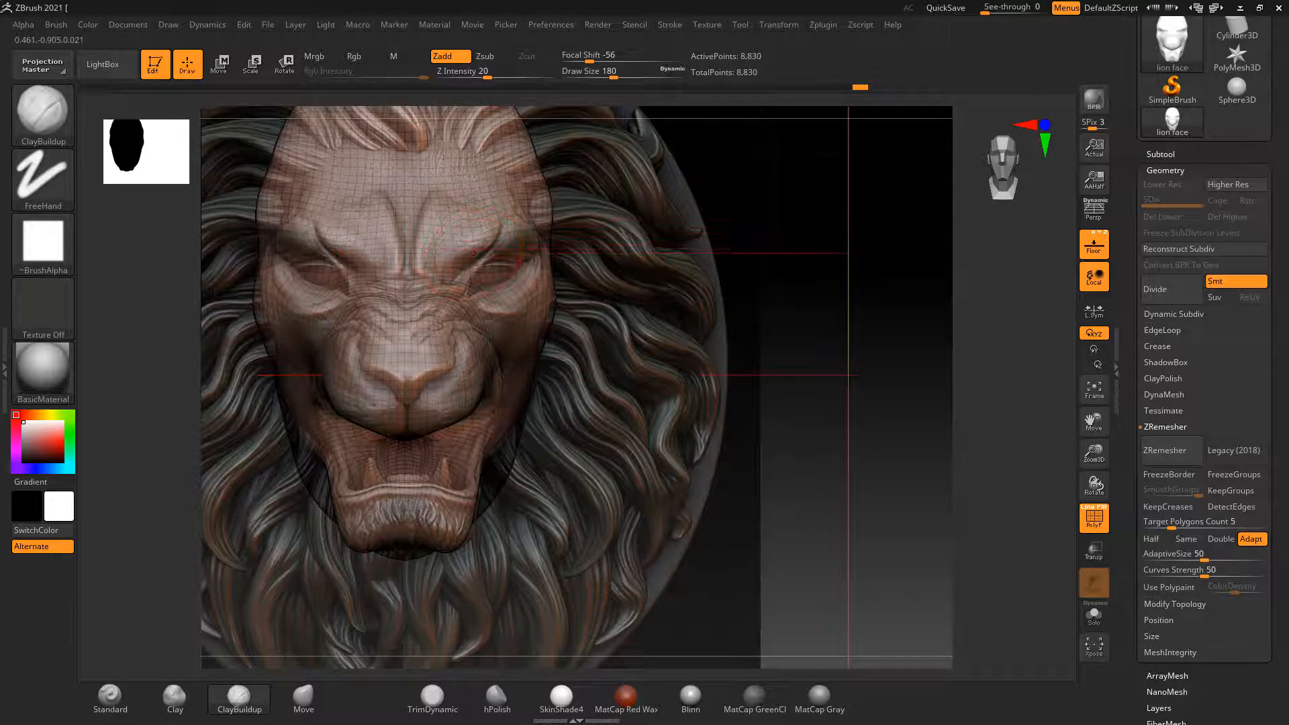
drag(336, 239, 293, 235)
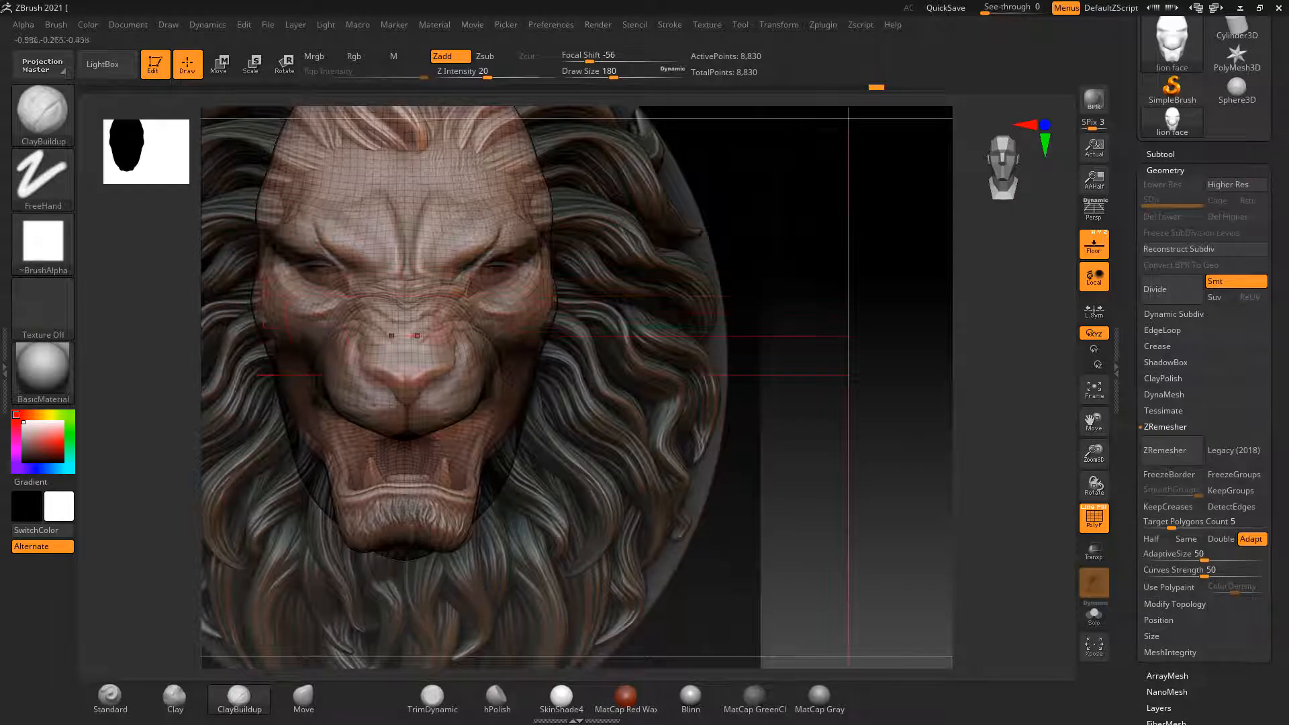
click(1094, 246)
mouse_move(691, 449)
mouse_down()
mouse_move(841, 480)
mouse_move(475, 325)
mouse_move(501, 331)
mouse_move(498, 349)
mouse_up()
key(bracketleft)
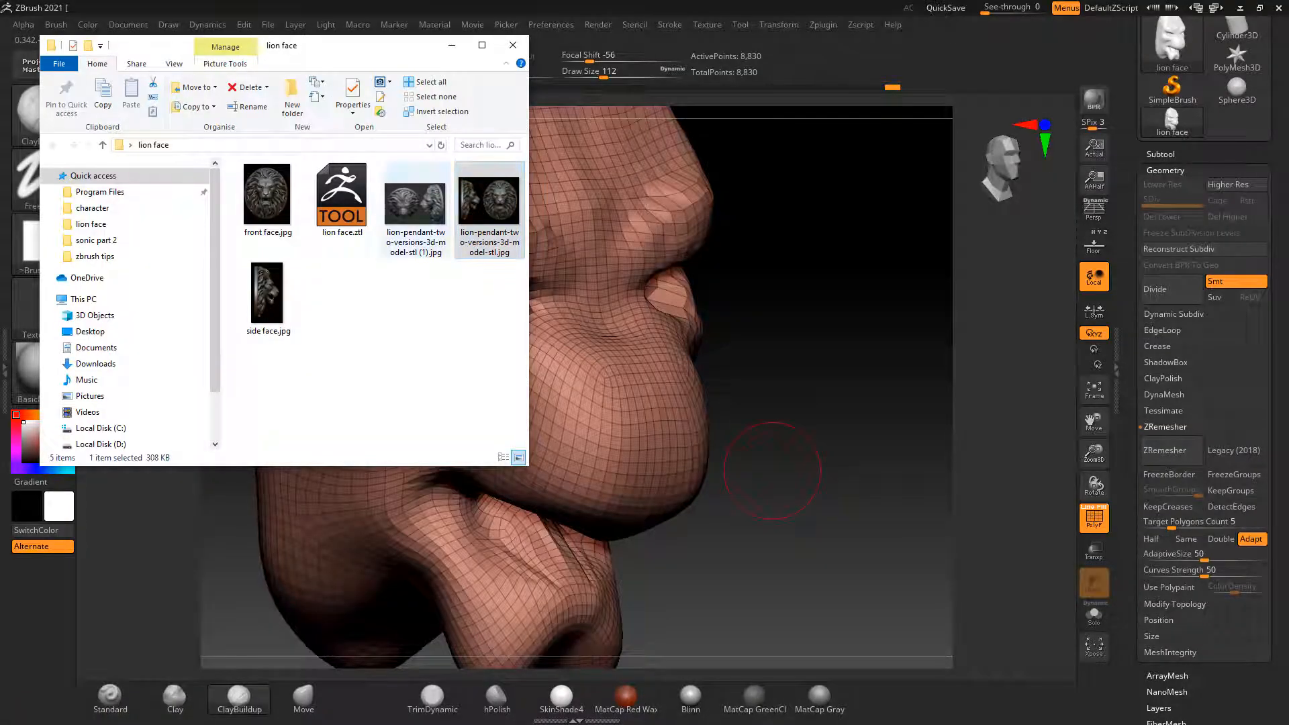
Open lion-pendant-two-versions-3d-model-stl.jpg in a floating viewer over the sculpt and put the file window away
double_click(489, 210)
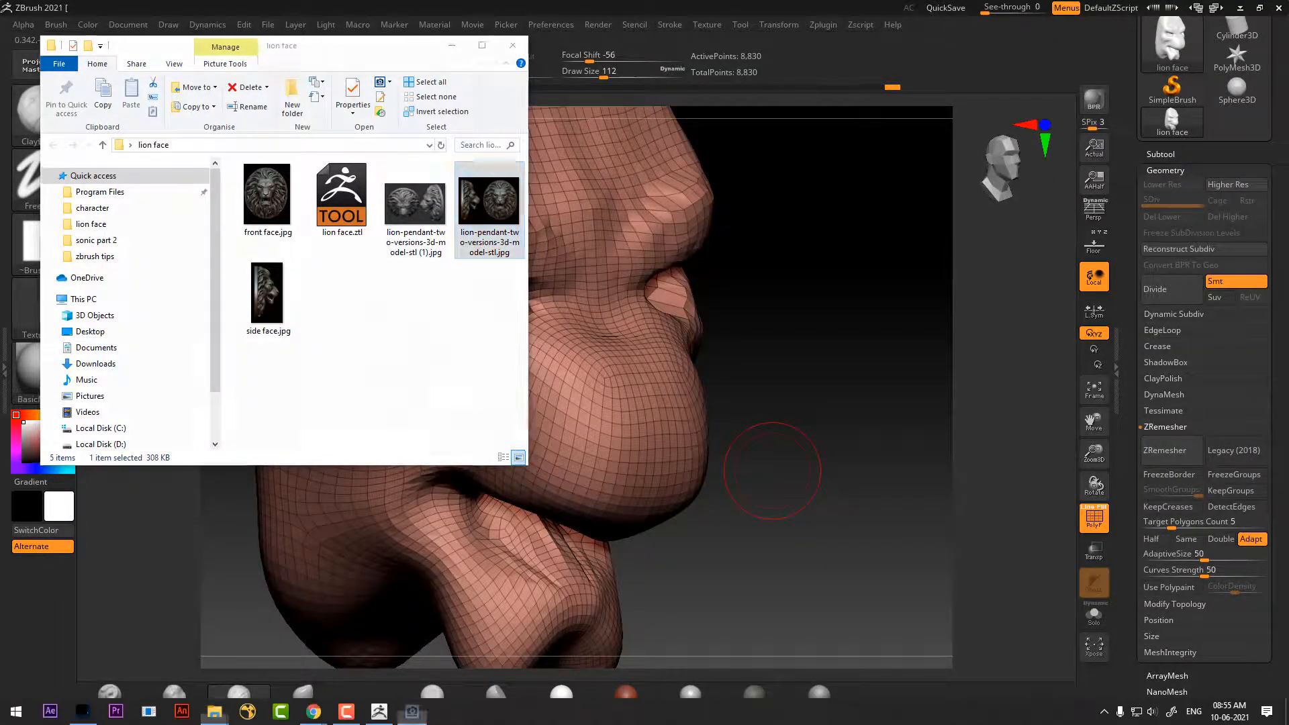
click(1241, 6)
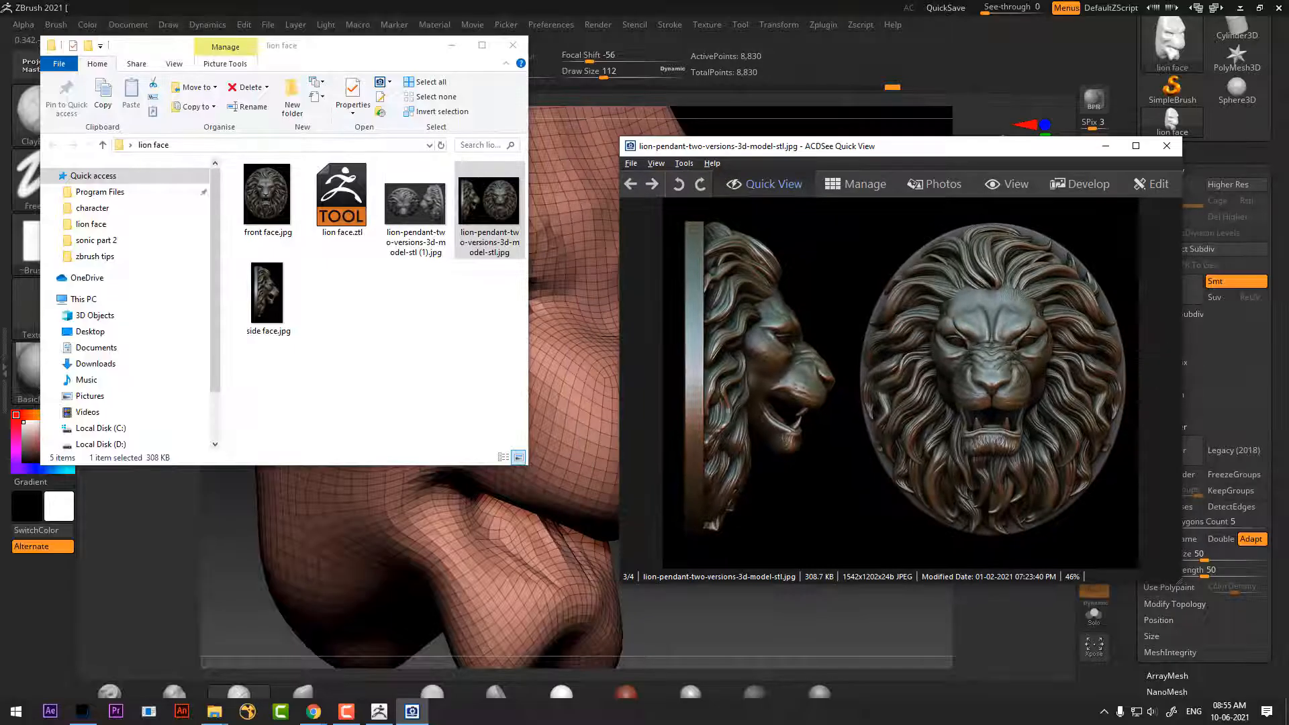
click(451, 45)
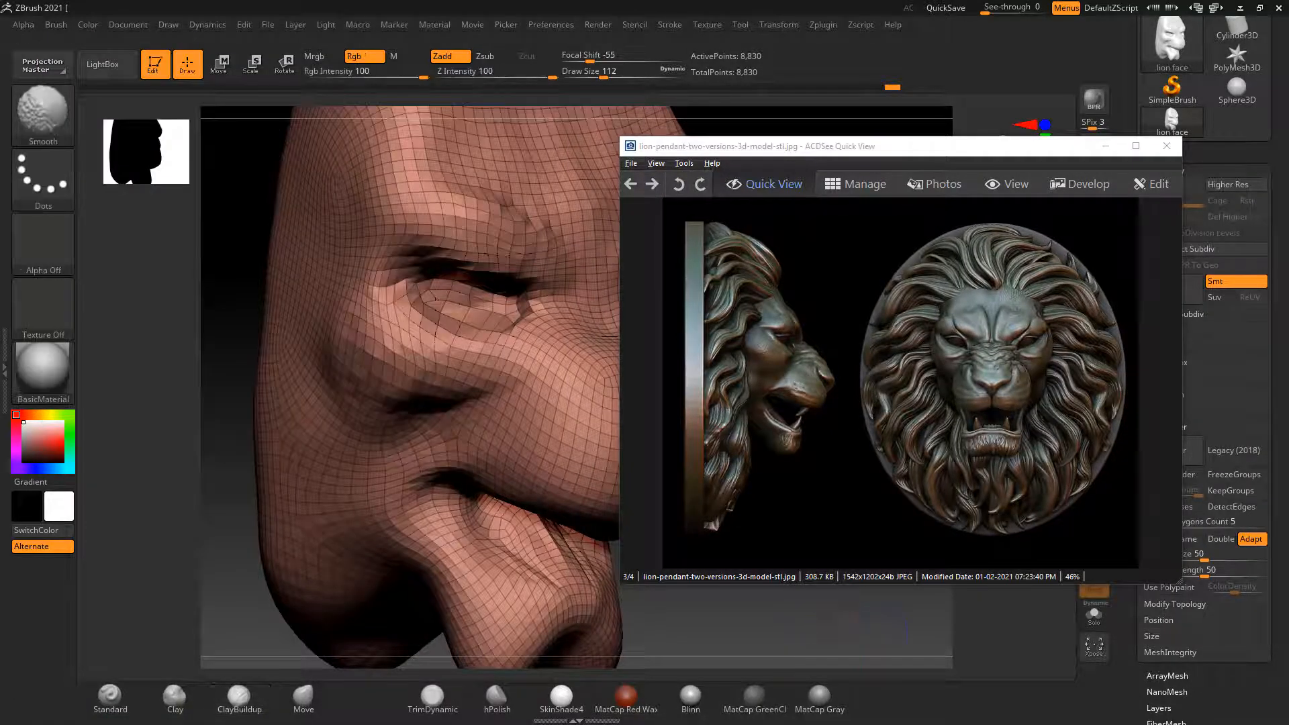
Build up the sides and front of the muzzle with ClayBuildup at size 112, leaving a groove down its centre
mouse_move(904, 651)
alt+mouse_down()
mouse_move(697, 600)
mouse_move(767, 632)
mouse_move(411, 362)
alt+mouse_up()
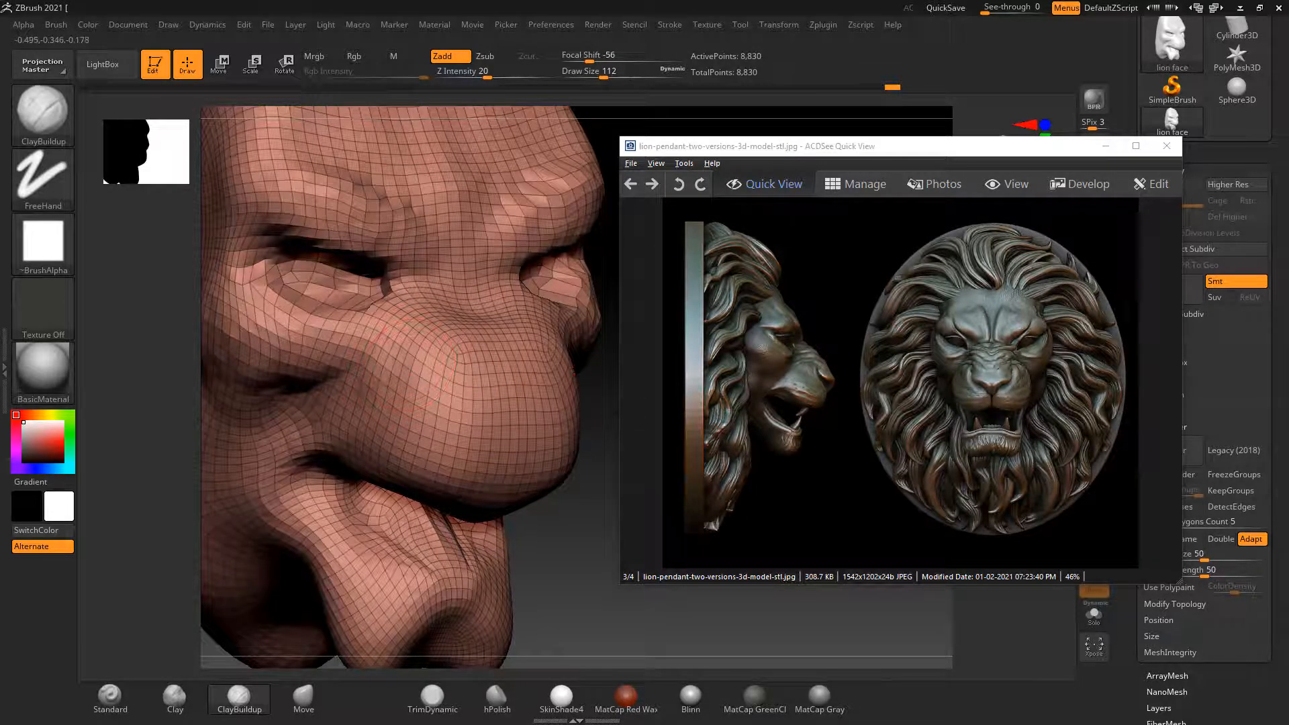
mouse_move(456, 428)
mouse_down()
mouse_move(482, 458)
mouse_move(380, 425)
mouse_move(359, 435)
mouse_move(449, 461)
mouse_move(478, 425)
mouse_move(395, 395)
mouse_up()
drag(440, 458, 455, 465)
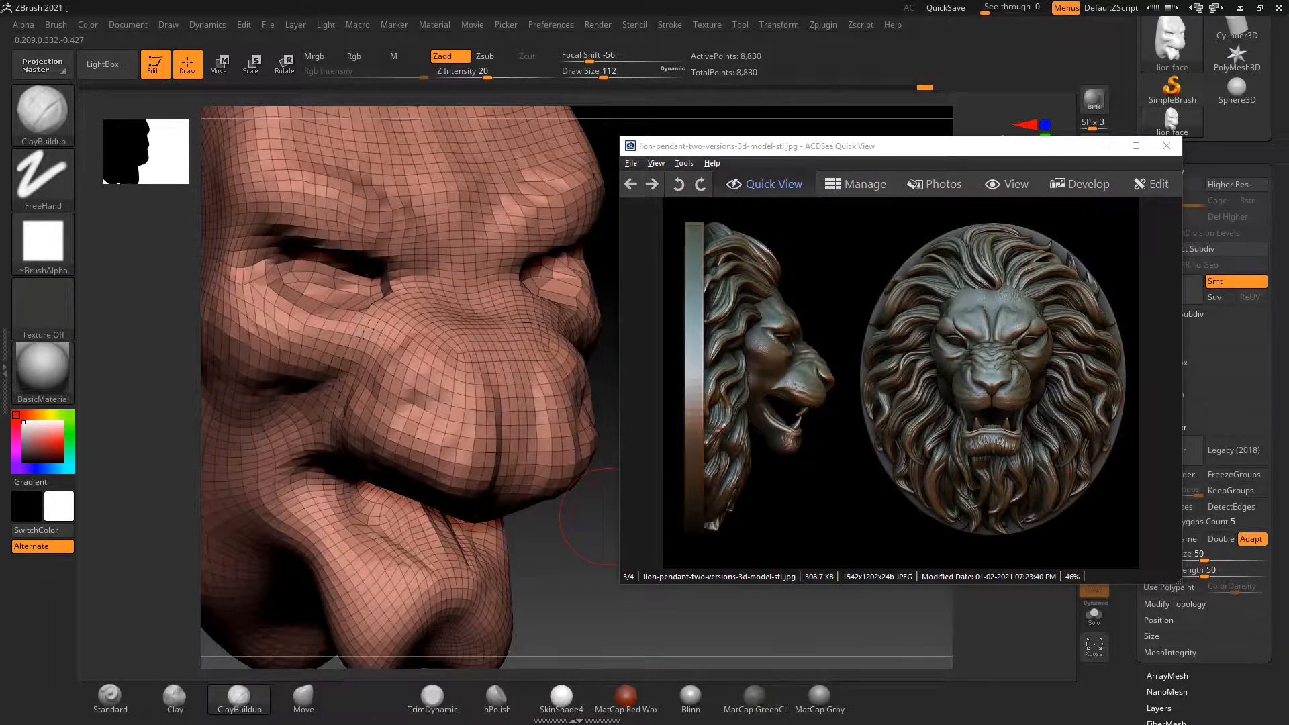
drag(608, 517, 601, 393)
mouse_move(502, 504)
mouse_down()
mouse_move(397, 495)
mouse_move(334, 526)
mouse_move(443, 478)
mouse_move(485, 433)
mouse_up()
mouse_move(512, 306)
mouse_down()
mouse_move(509, 410)
mouse_move(527, 425)
mouse_move(438, 398)
mouse_move(498, 451)
mouse_up()
shift+drag(319, 501, 340, 504)
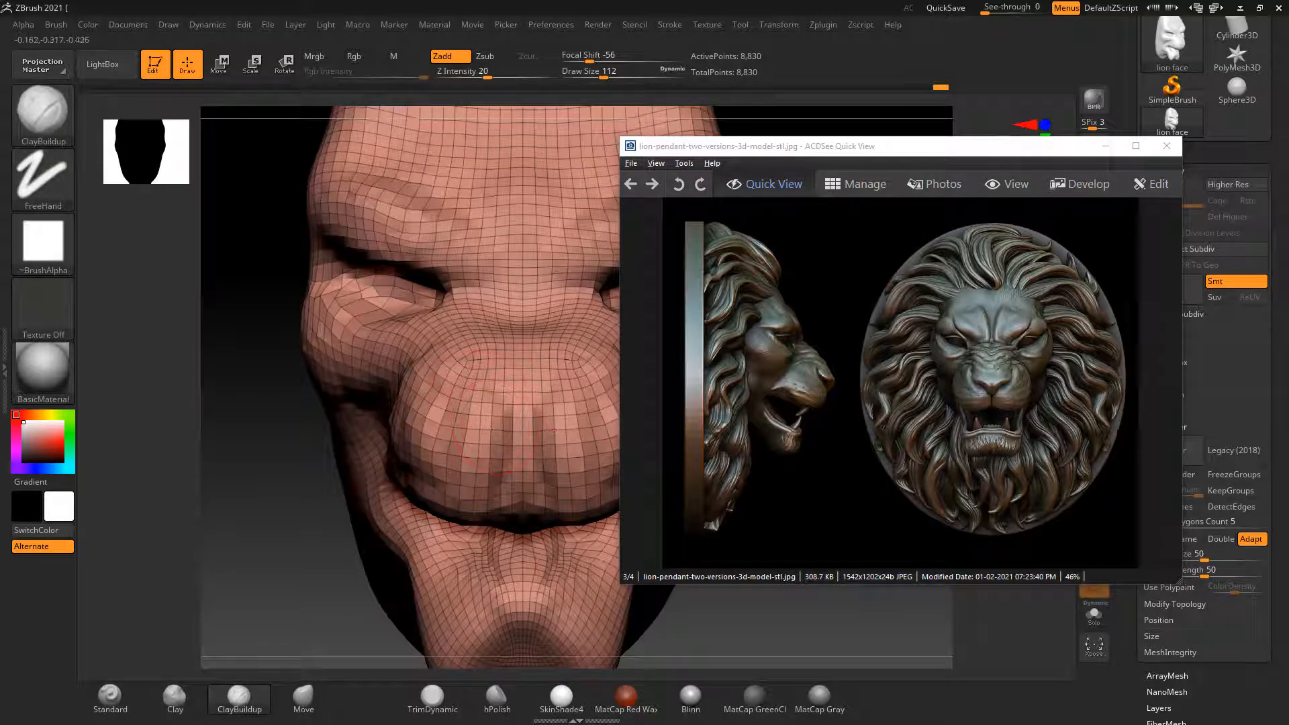
Build up the nose bridge between the eyes and turn off the wireframe display
mouse_move(493, 314)
mouse_down()
mouse_move(514, 346)
mouse_move(516, 390)
mouse_move(478, 381)
mouse_move(475, 337)
mouse_move(514, 267)
mouse_up()
key(shift+f)
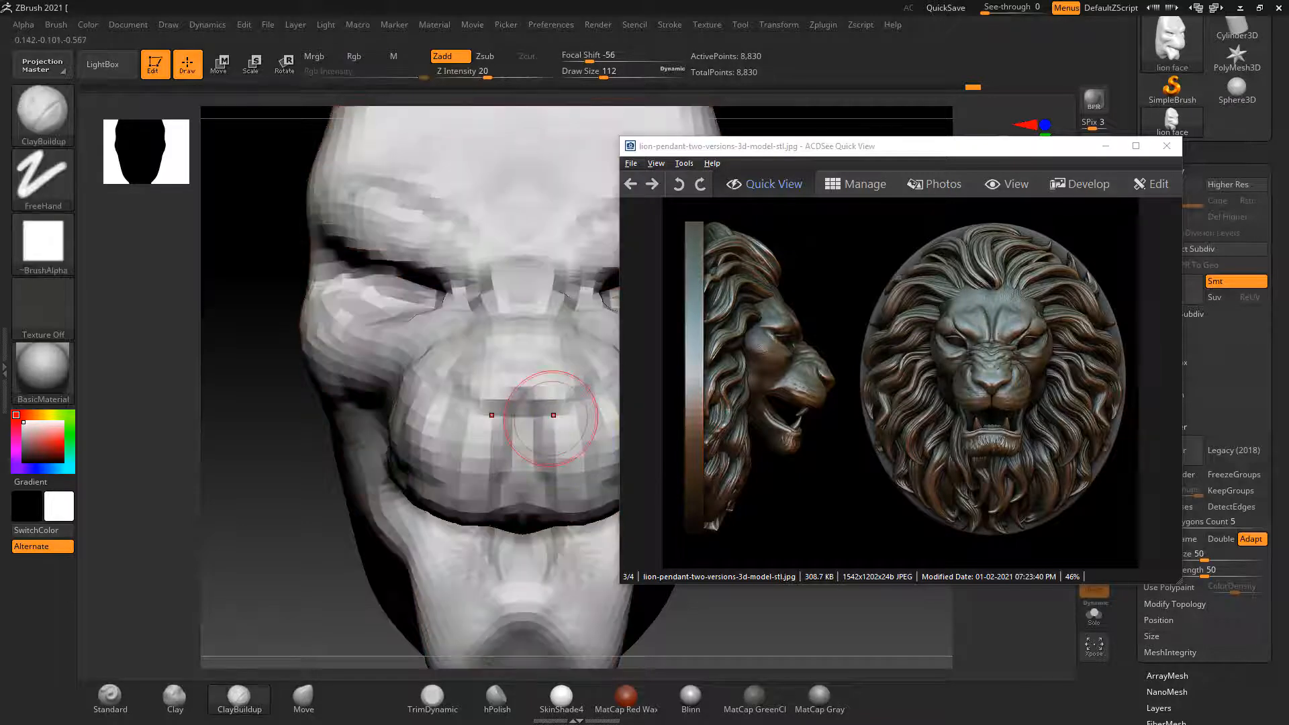
mouse_move(805, 657)
alt+mouse_down()
mouse_move(799, 632)
mouse_move(770, 655)
alt+mouse_up()
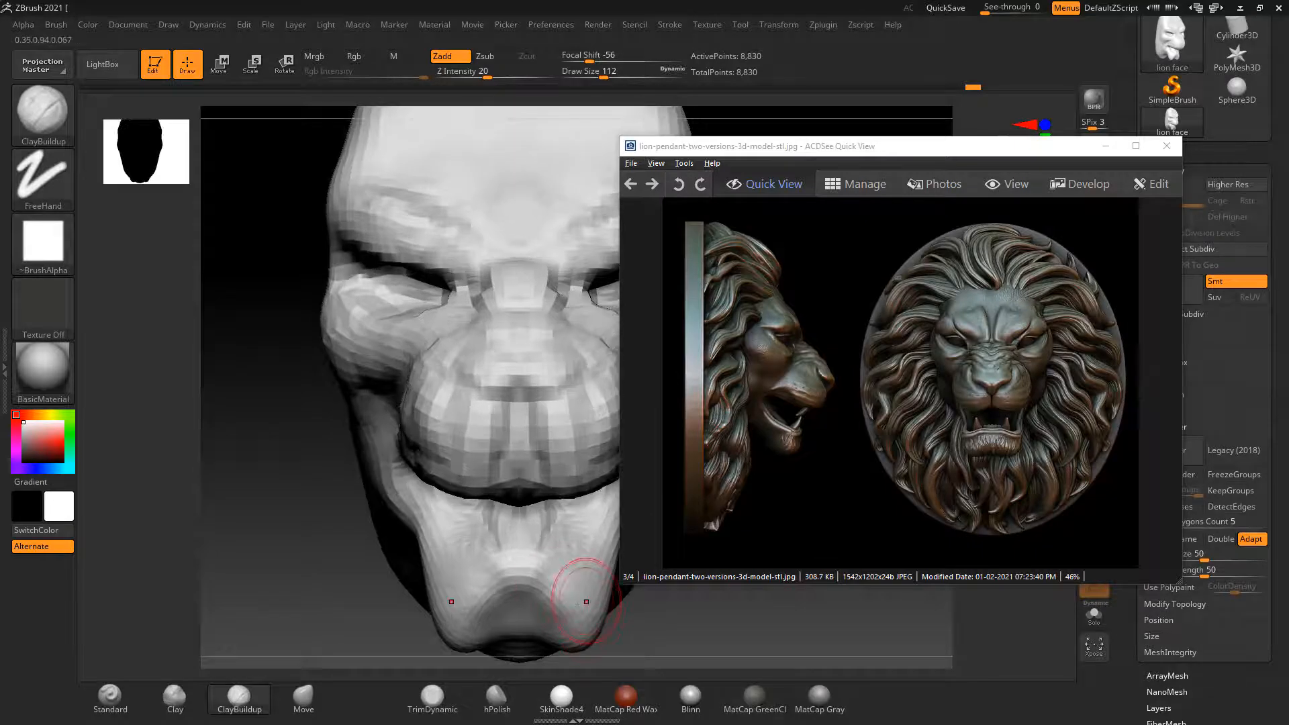
Reduce the brush size to 84 and add clay to the lower lip edge and the underside of the upper muzzle
key([)
key([)
drag(766, 621, 648, 609)
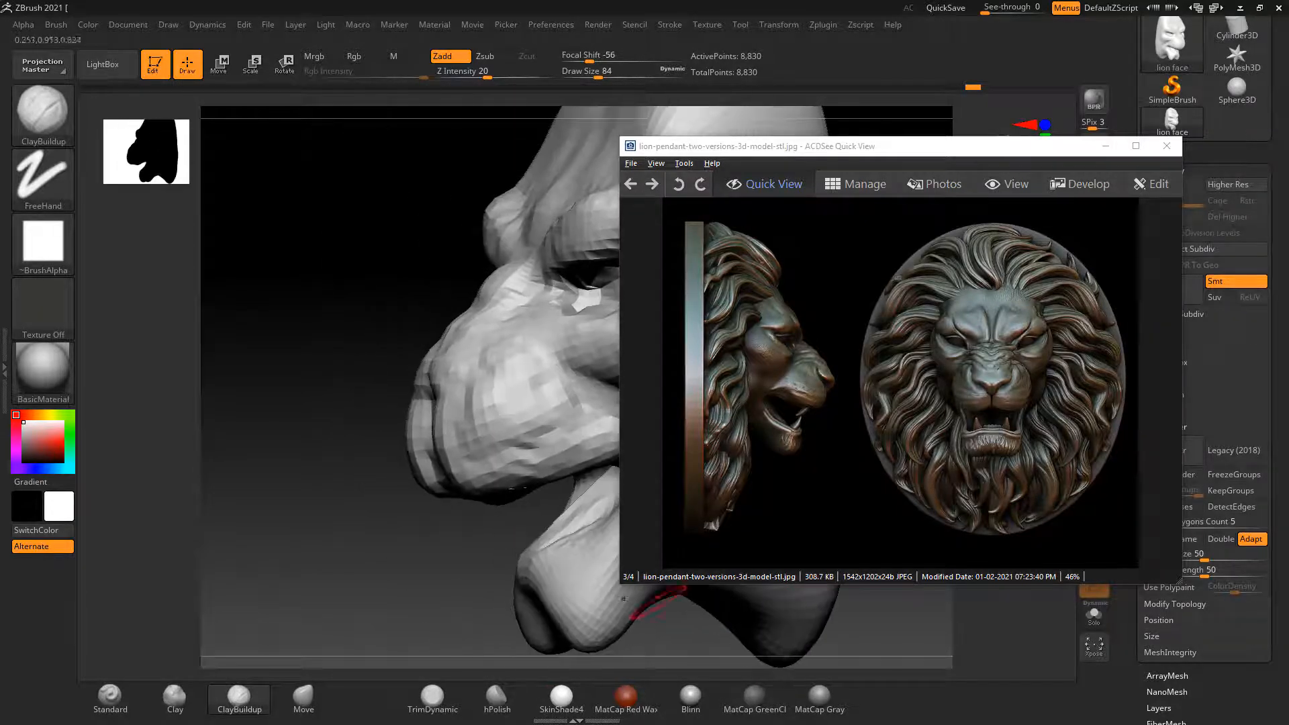
alt+drag(465, 594, 361, 536)
mouse_move(470, 471)
mouse_down()
mouse_move(518, 447)
mouse_move(495, 474)
mouse_move(429, 492)
mouse_move(526, 446)
mouse_up()
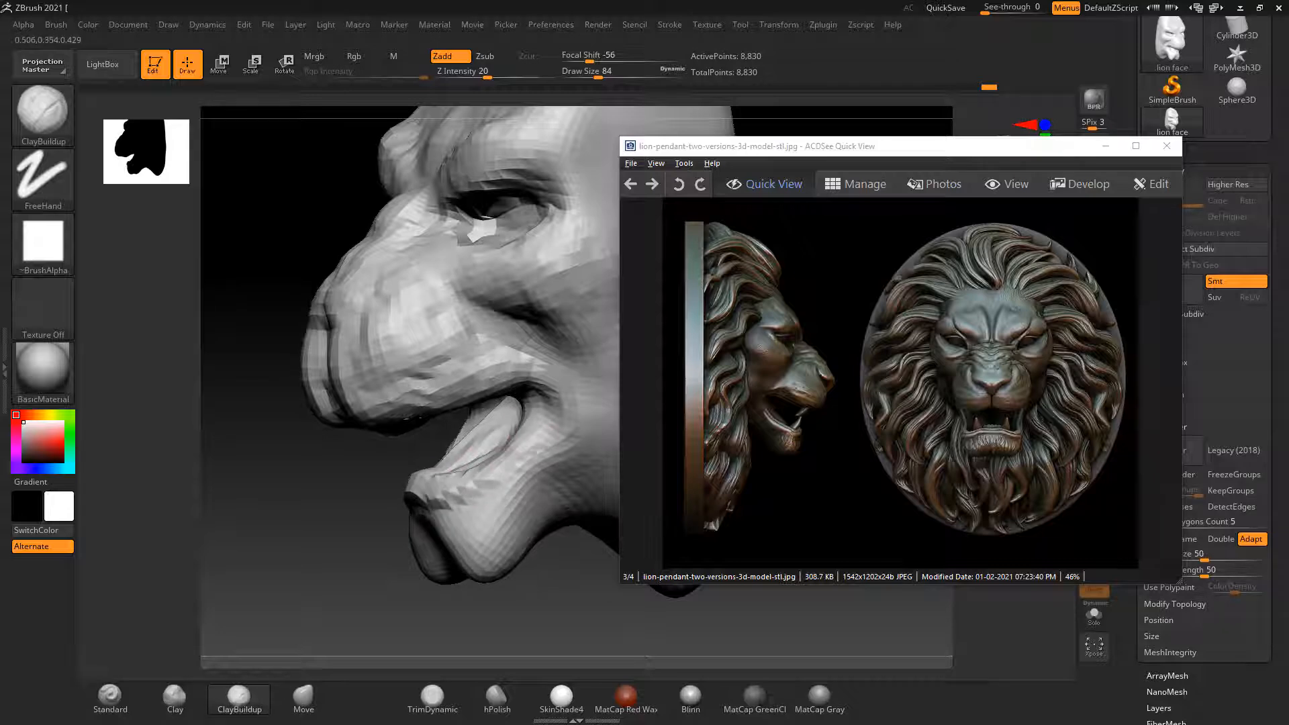
mouse_move(366, 470)
mouse_down()
mouse_move(463, 457)
mouse_move(474, 409)
mouse_up()
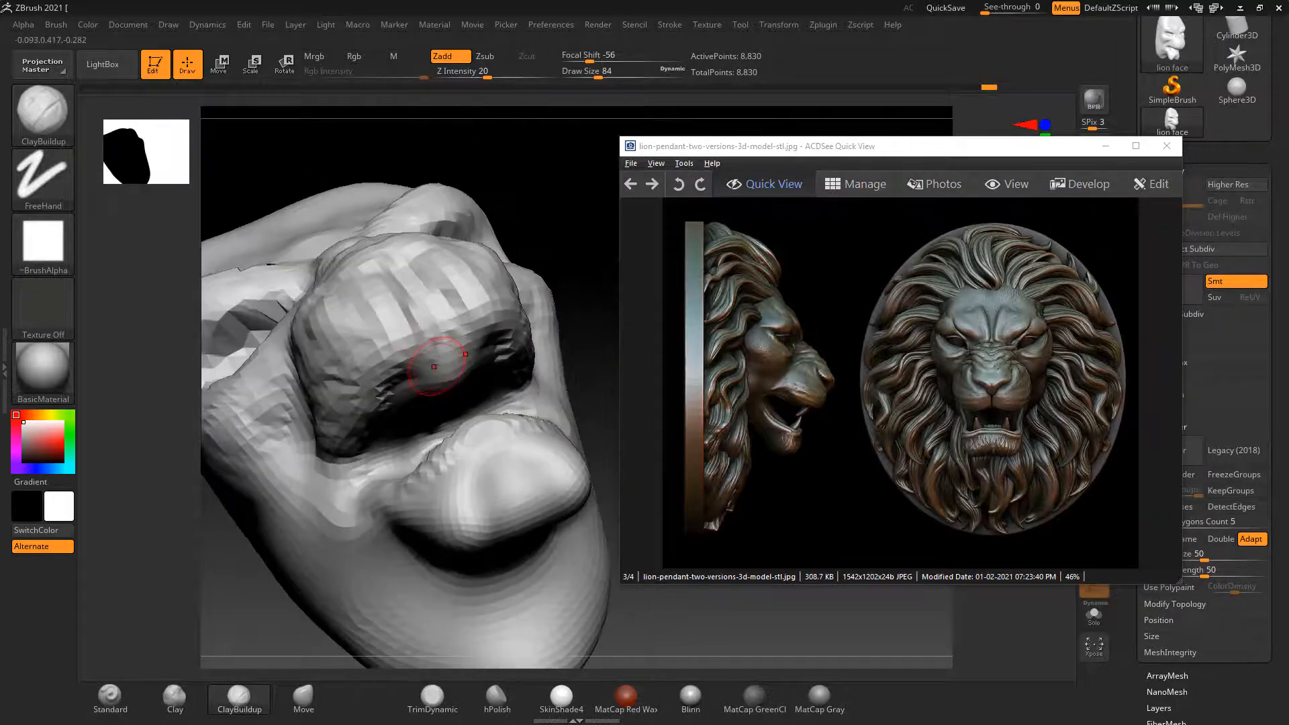
mouse_move(451, 340)
mouse_down()
mouse_move(407, 361)
mouse_move(366, 420)
mouse_move(361, 481)
mouse_up()
Move the reference image window to the other side of the workspace so it no longer covers the face
drag(672, 628, 739, 607)
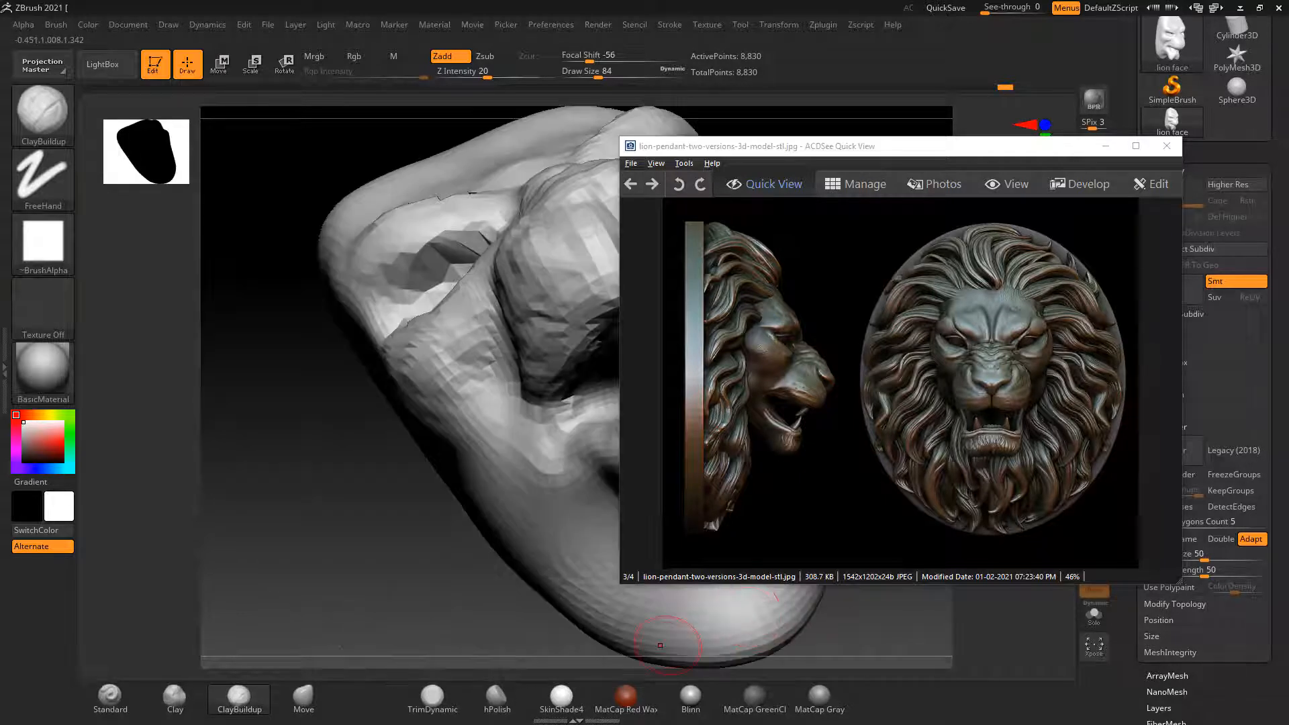
mouse_move(363, 555)
shift+mouse_down()
mouse_move(406, 553)
mouse_move(362, 513)
mouse_move(429, 461)
shift+mouse_up()
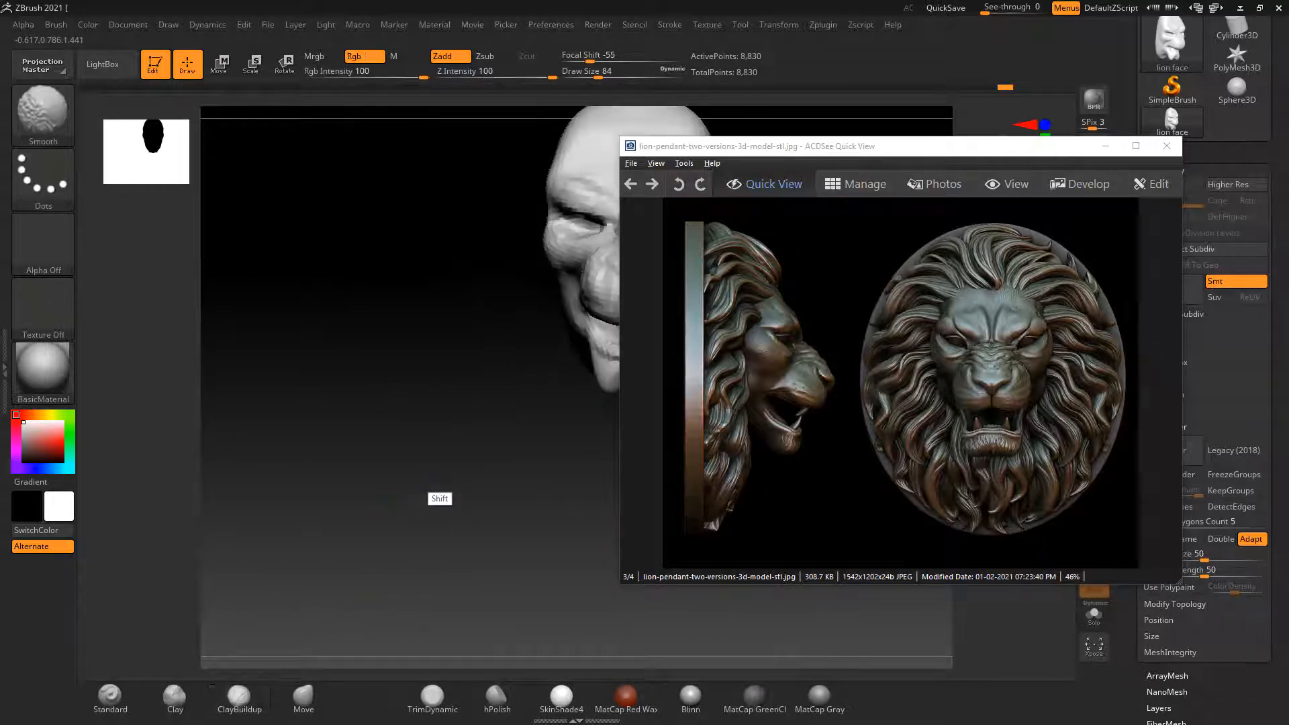
drag(940, 145, 104, 227)
Carve the cleft below the nose and build up the nose pad, nostril wings and nose bridge with ClayBuildup
mouse_move(818, 412)
alt+mouse_down()
mouse_move(868, 494)
mouse_move(870, 544)
alt+mouse_up()
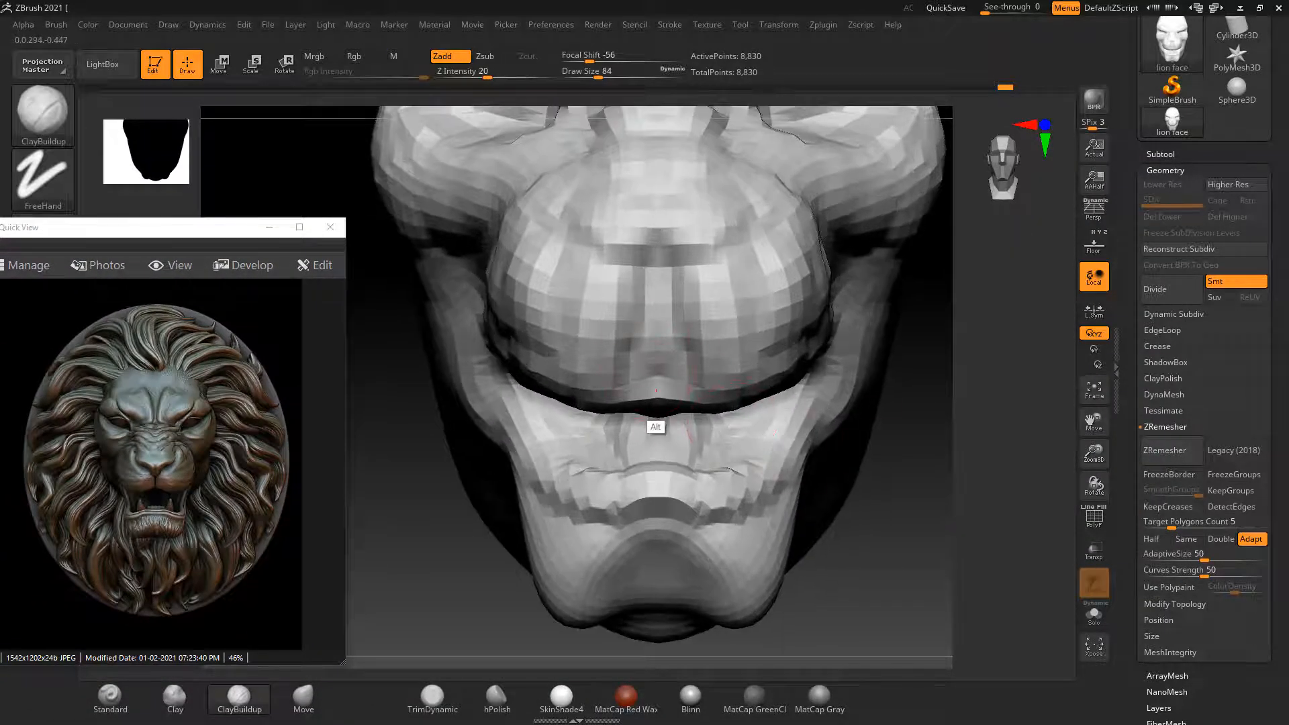
alt+drag(656, 391, 651, 404)
drag(629, 341, 632, 376)
mouse_move(636, 304)
mouse_down()
mouse_move(632, 373)
mouse_move(565, 374)
mouse_move(515, 346)
mouse_up()
mouse_move(497, 303)
mouse_down()
mouse_move(656, 254)
mouse_move(635, 153)
mouse_up()
alt+drag(935, 465, 940, 532)
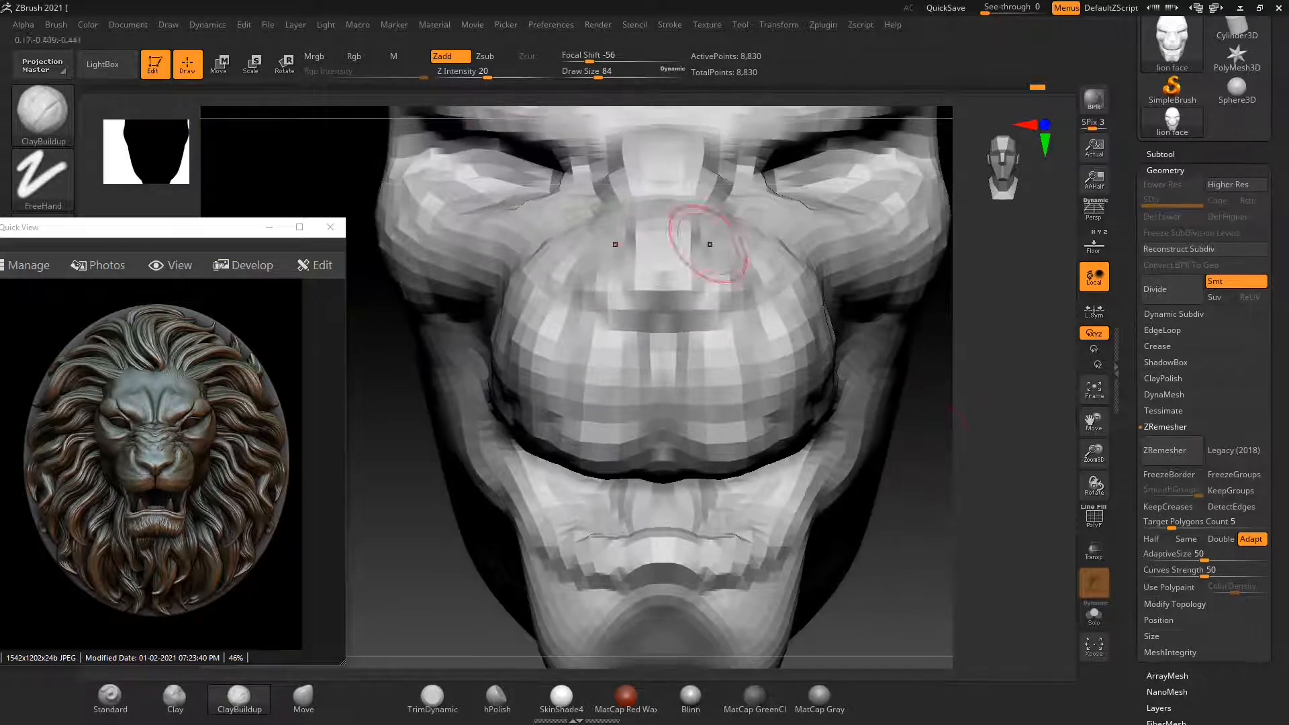
mouse_move(644, 227)
mouse_down()
mouse_move(601, 258)
mouse_move(658, 269)
mouse_move(645, 191)
mouse_up()
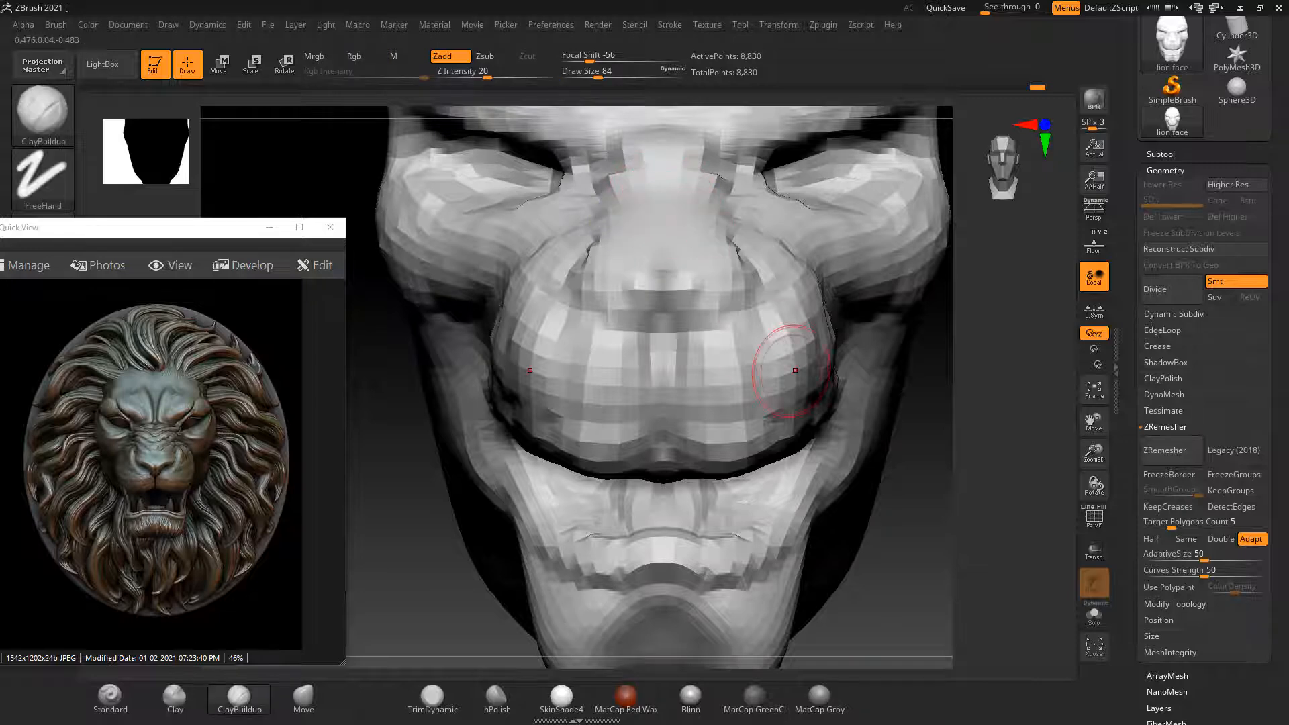
Sculpt the brow furrows above the eyes, lower the Z Intensity to 7 and work the area under the inner eyes
alt+drag(950, 514, 933, 692)
mouse_move(568, 263)
mouse_down()
mouse_move(555, 268)
mouse_move(537, 183)
mouse_move(513, 172)
mouse_move(511, 201)
mouse_up()
drag(591, 289, 583, 250)
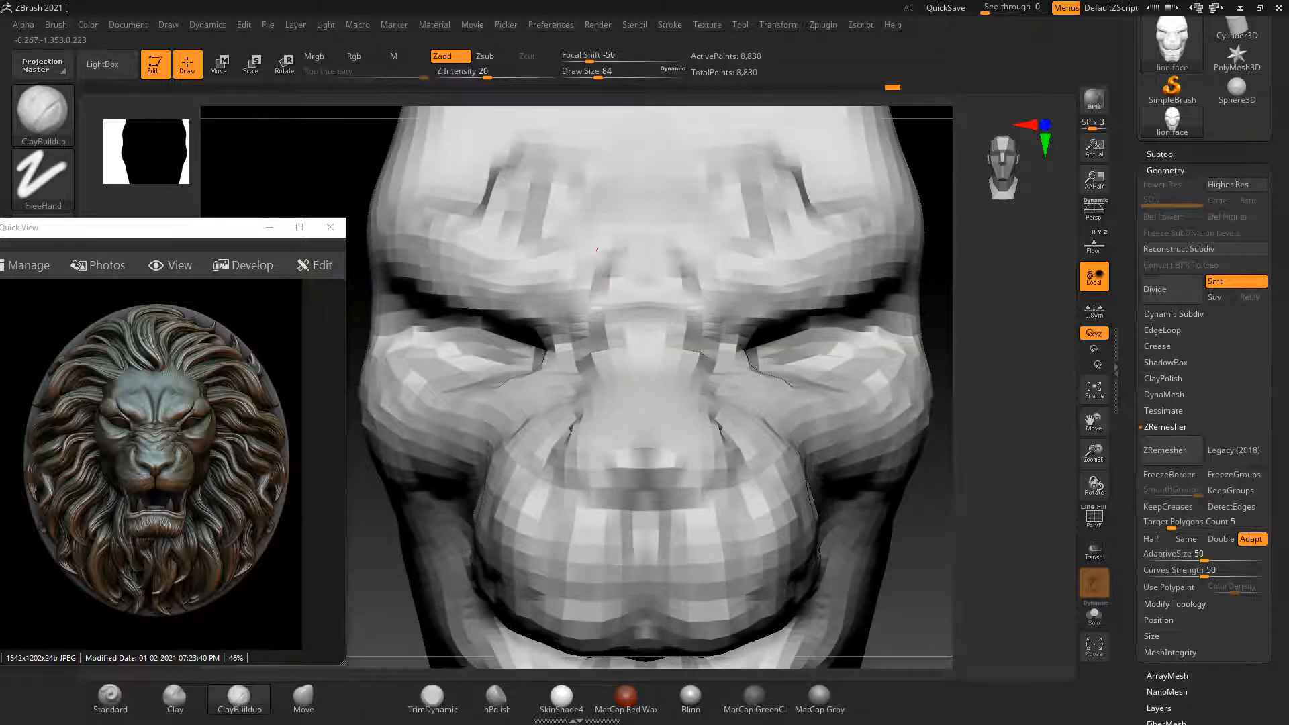
drag(487, 74, 469, 74)
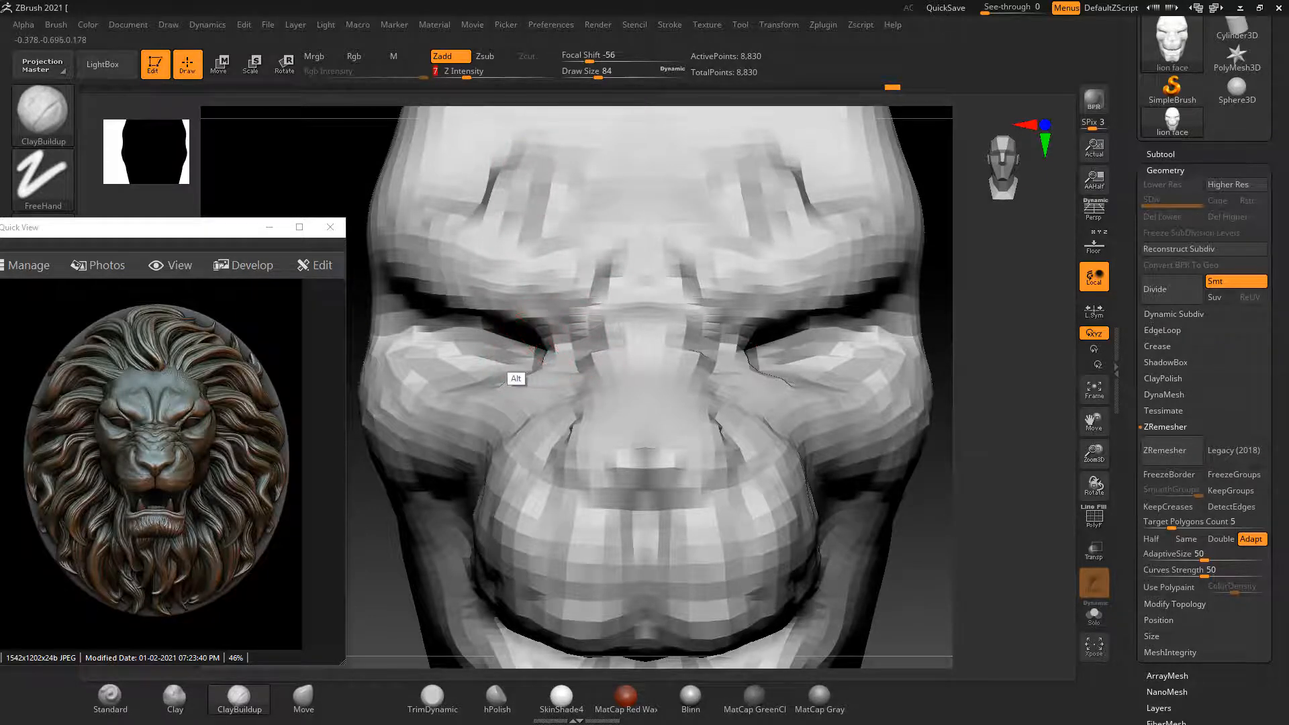
drag(509, 375, 461, 374)
Build up the jaw corner and rear cheek on both sides with ClayBuildup, enlarging the brush to 136
key(f)
drag(805, 483, 967, 474)
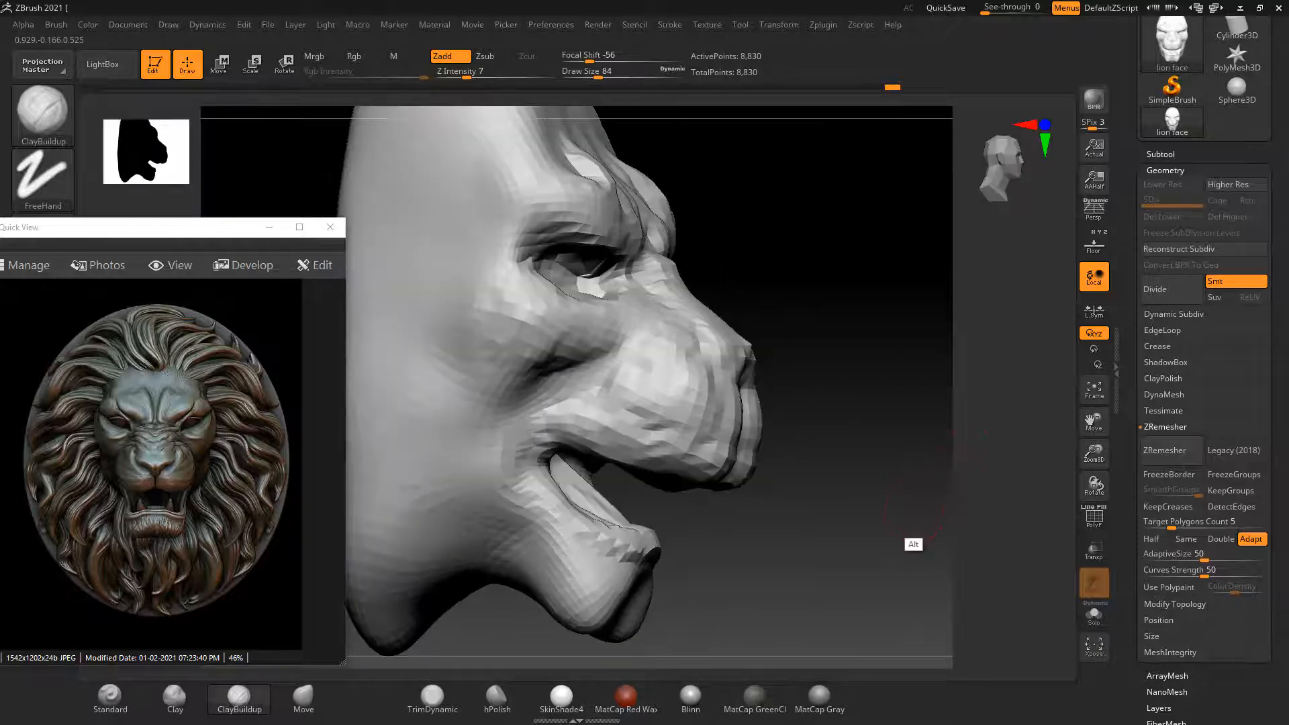
drag(914, 543, 946, 520)
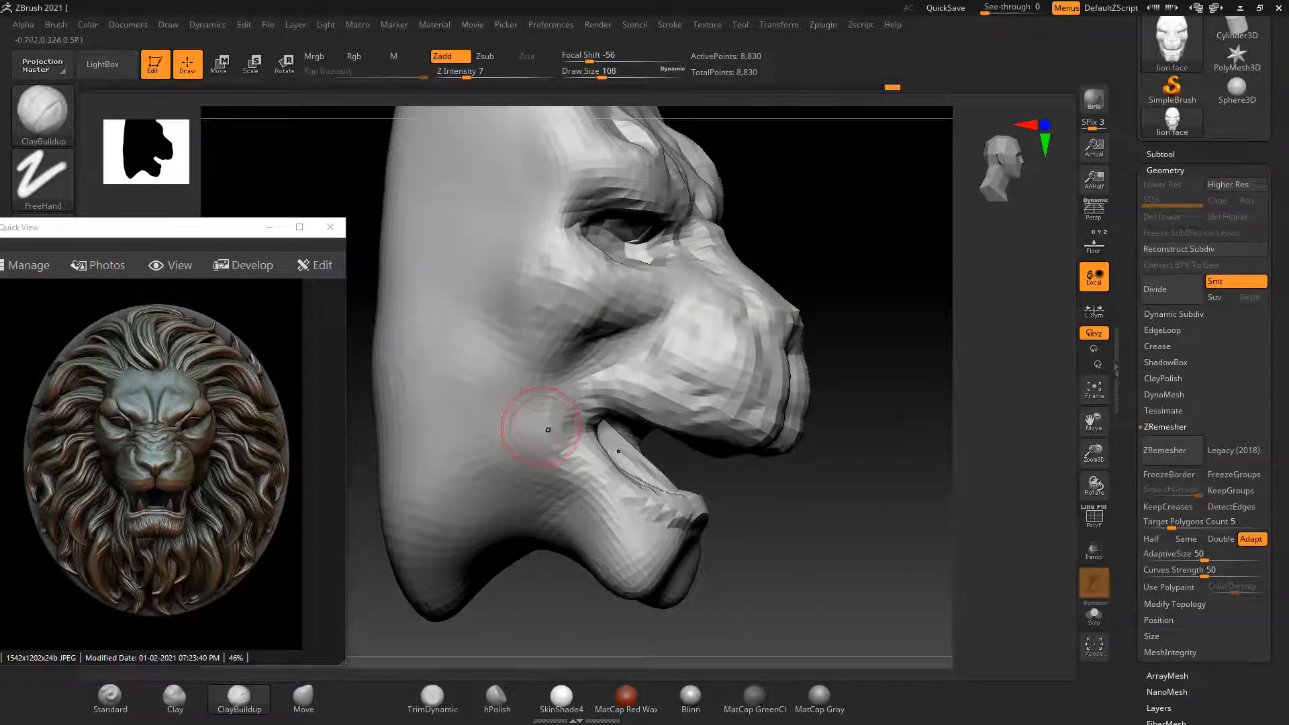
mouse_move(532, 435)
mouse_down()
mouse_move(510, 403)
mouse_move(483, 470)
mouse_move(510, 524)
mouse_move(490, 484)
mouse_up()
drag(483, 376, 470, 450)
mouse_move(940, 517)
mouse_down()
mouse_move(823, 504)
mouse_move(675, 429)
mouse_up()
mouse_move(585, 329)
mouse_down()
mouse_move(588, 517)
mouse_move(561, 500)
mouse_up()
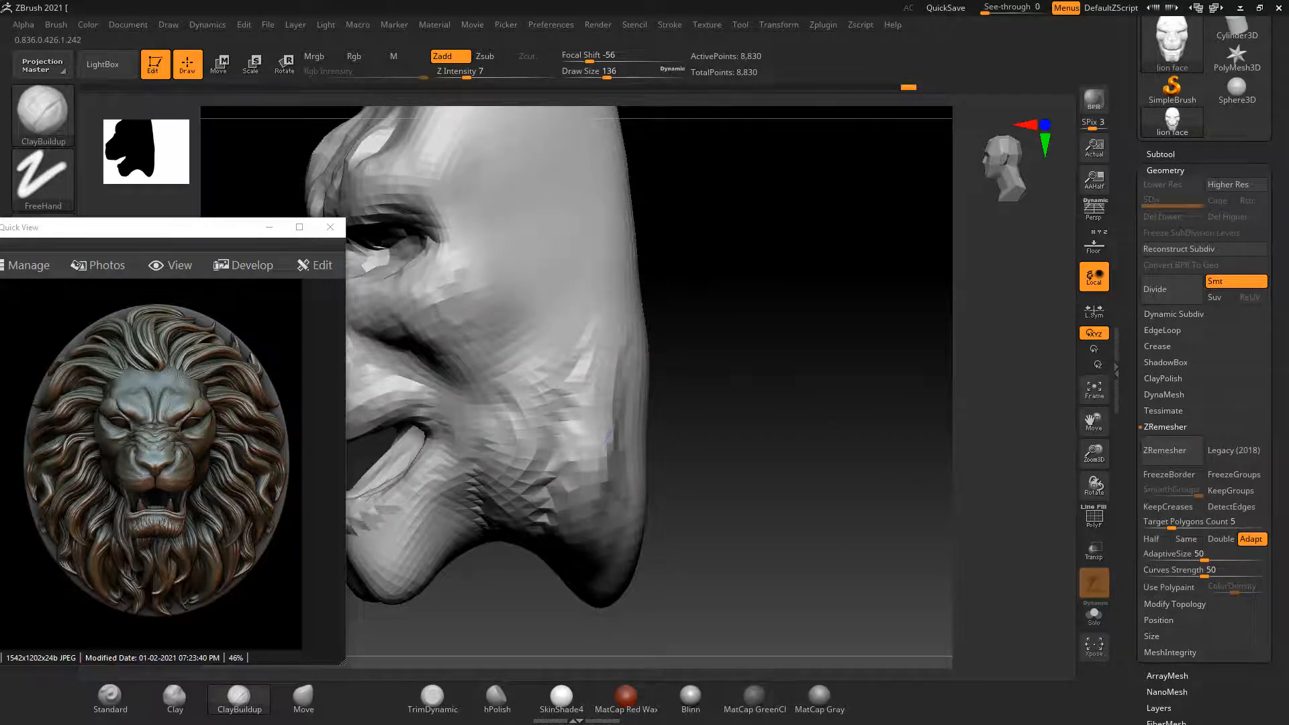
Smooth the rough clay on the rear jaw with a lower Smooth intensity and rebuild its form with ClayBuildup
mouse_move(575, 429)
shift+mouse_down()
mouse_move(522, 454)
mouse_move(538, 507)
shift+mouse_up()
shift+drag(525, 76, 497, 77)
mouse_move(595, 429)
mouse_down()
mouse_move(601, 501)
mouse_move(568, 508)
mouse_up()
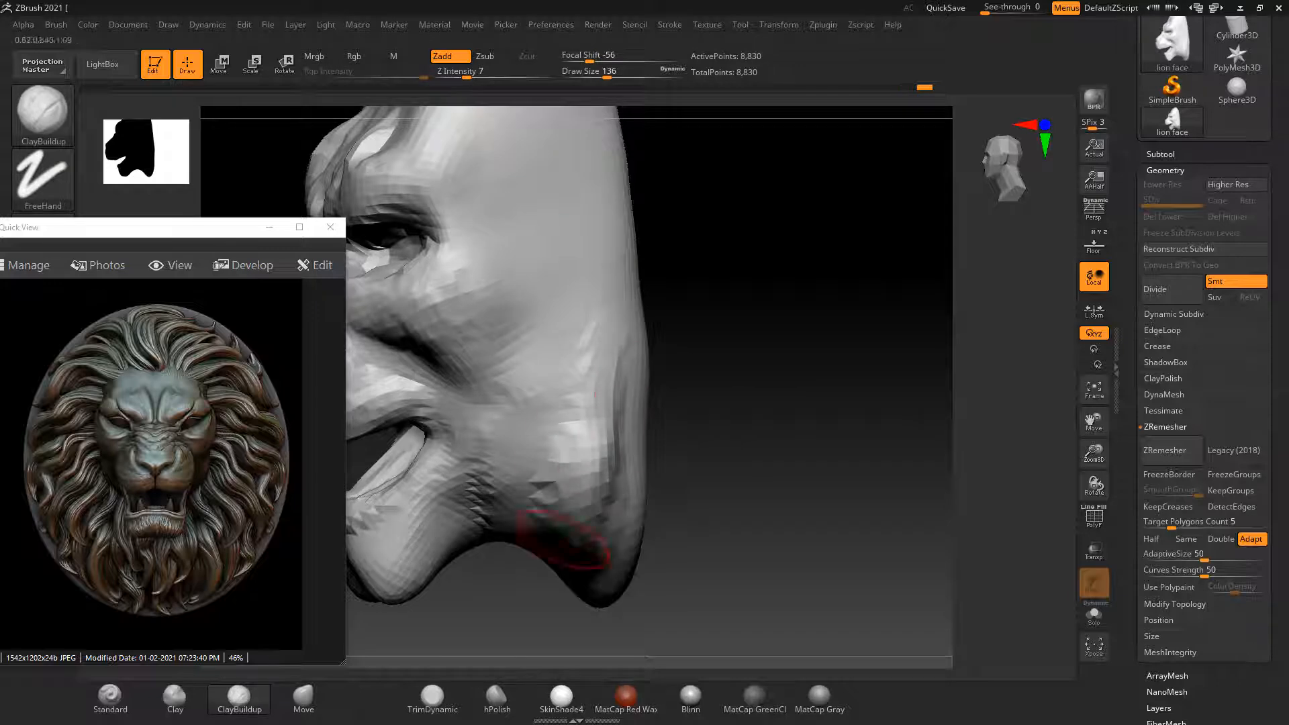
Build up the cheekbone from the outer eye down toward the rear jaw with ClayBuildup
mouse_move(582, 406)
mouse_down()
mouse_move(595, 395)
mouse_move(487, 256)
mouse_up()
drag(500, 336, 470, 229)
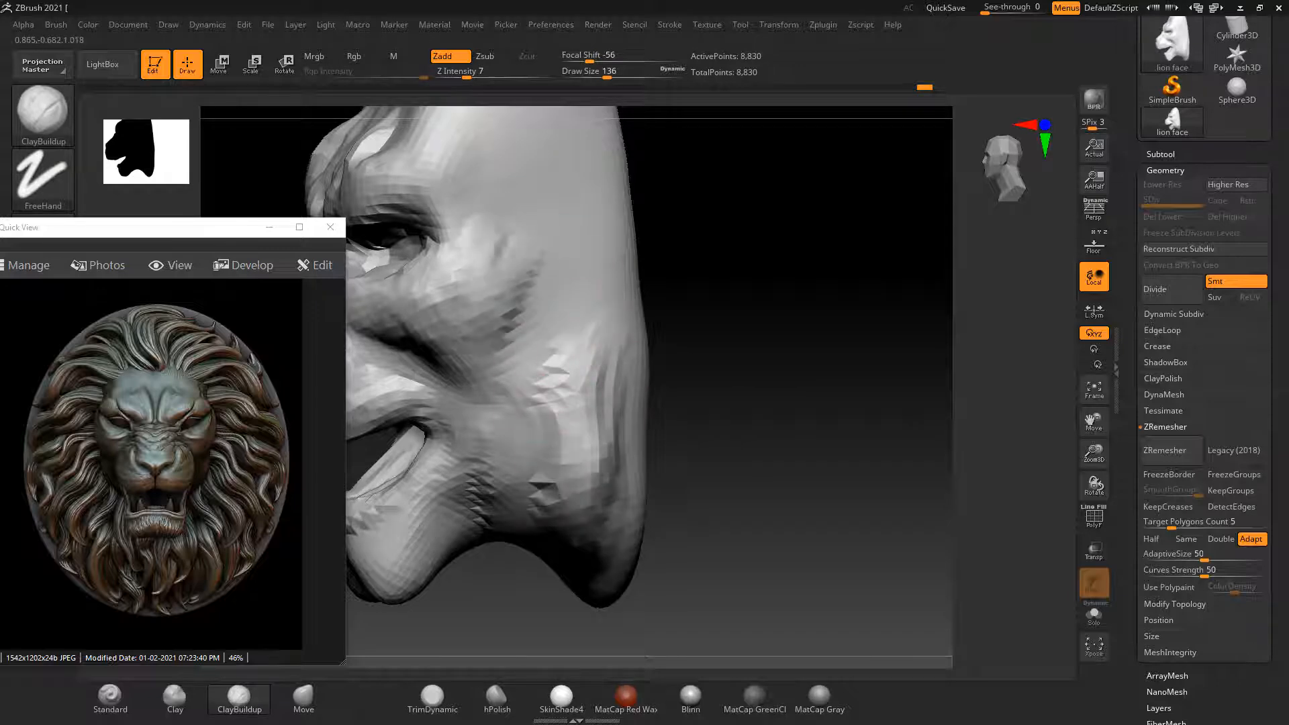
drag(551, 363, 474, 330)
Reinforce the brow ridge and forehead above the eyes with light ClayBuildup strokes, comparing with the front reference
drag(712, 325, 856, 395)
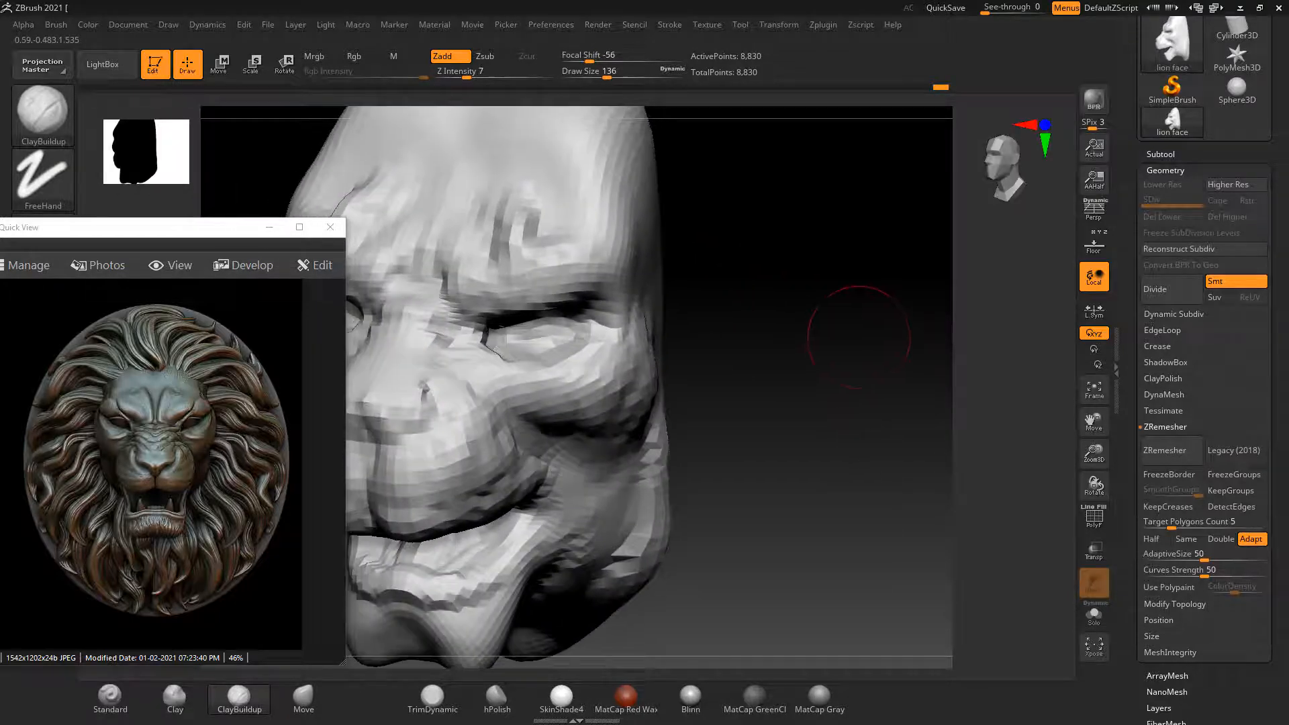
mouse_move(860, 333)
mouse_down()
mouse_move(865, 396)
mouse_move(854, 387)
mouse_move(815, 429)
mouse_move(890, 433)
mouse_up()
drag(572, 292, 573, 349)
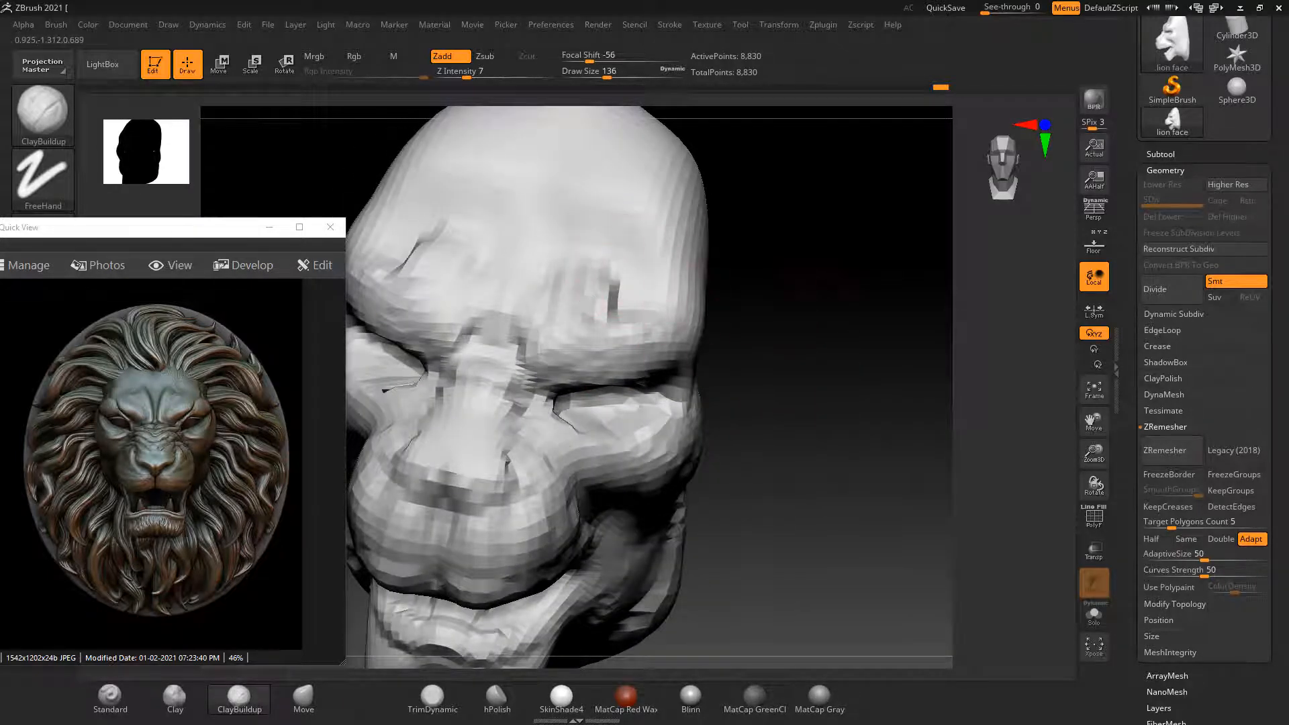
drag(796, 282, 709, 302)
mouse_move(696, 352)
mouse_down()
mouse_move(711, 357)
mouse_move(724, 321)
mouse_move(713, 259)
mouse_move(672, 326)
mouse_move(702, 349)
mouse_move(578, 366)
mouse_up()
drag(393, 366, 484, 396)
shift+drag(805, 396, 900, 430)
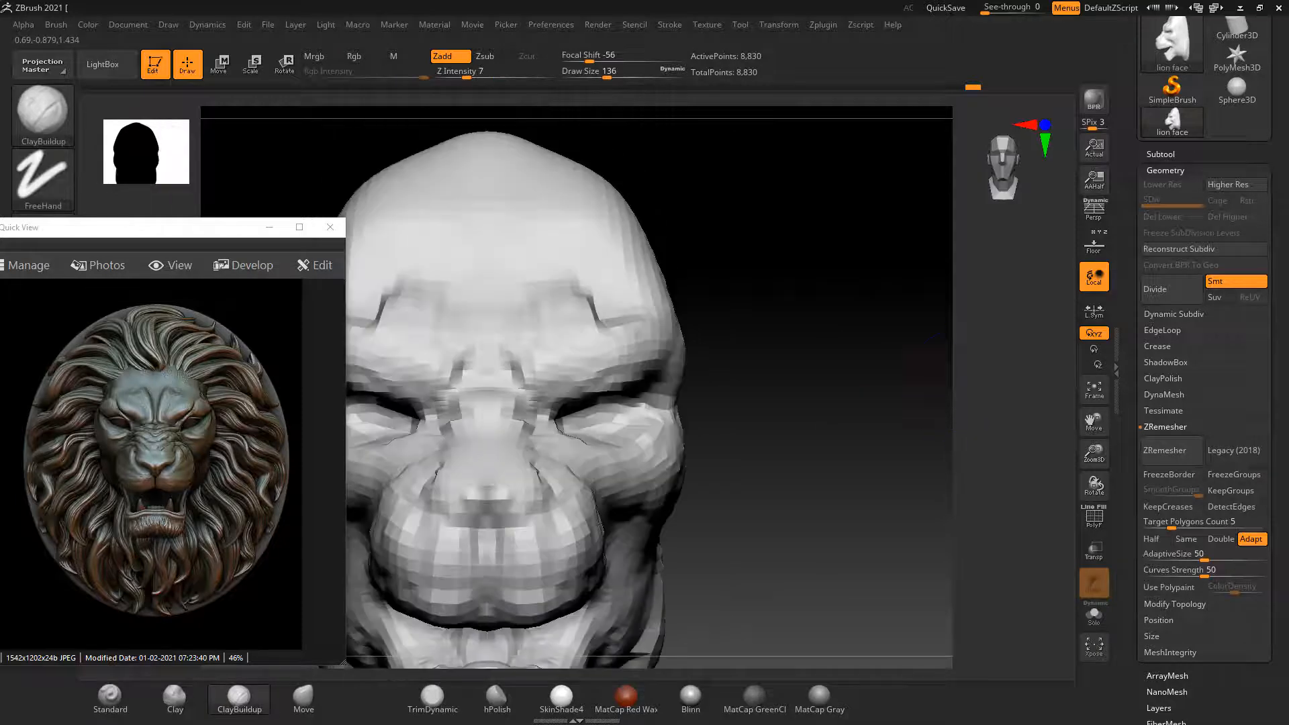
Remesh the head with ZRemesher and inspect the new topology on its wireframe
alt+drag(913, 571, 952, 423)
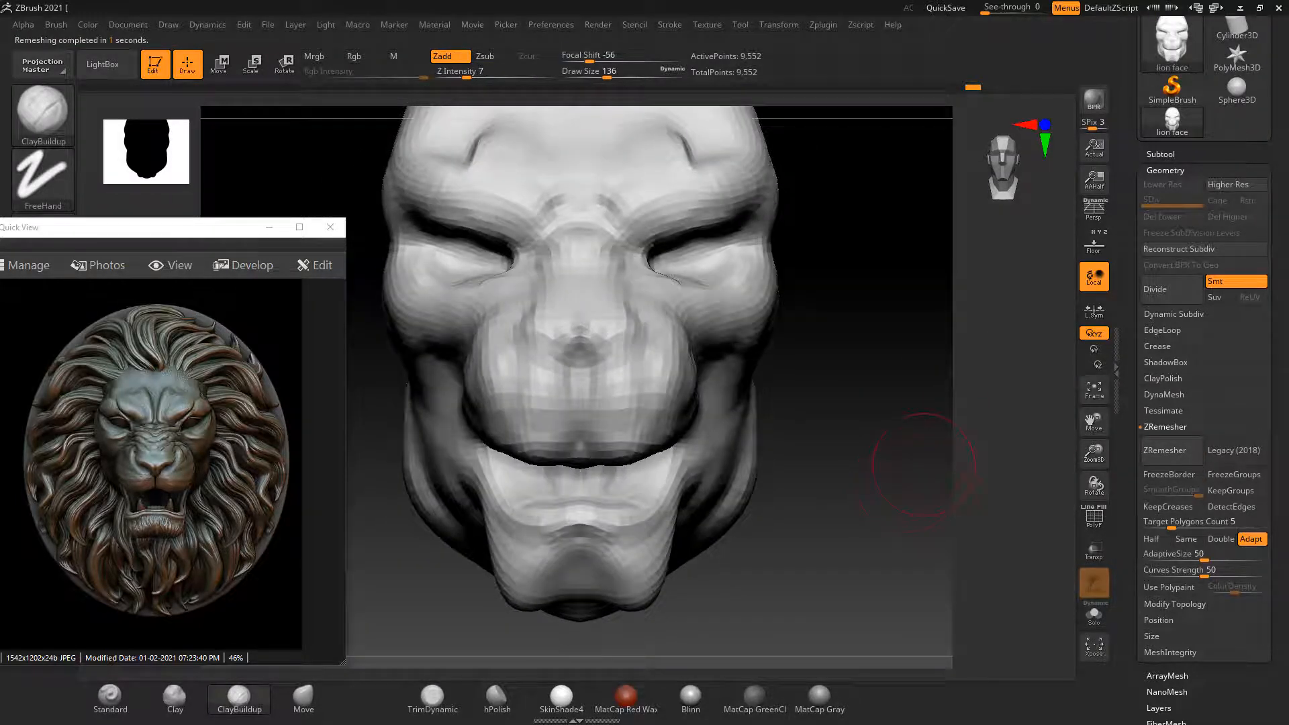
key(shift+f)
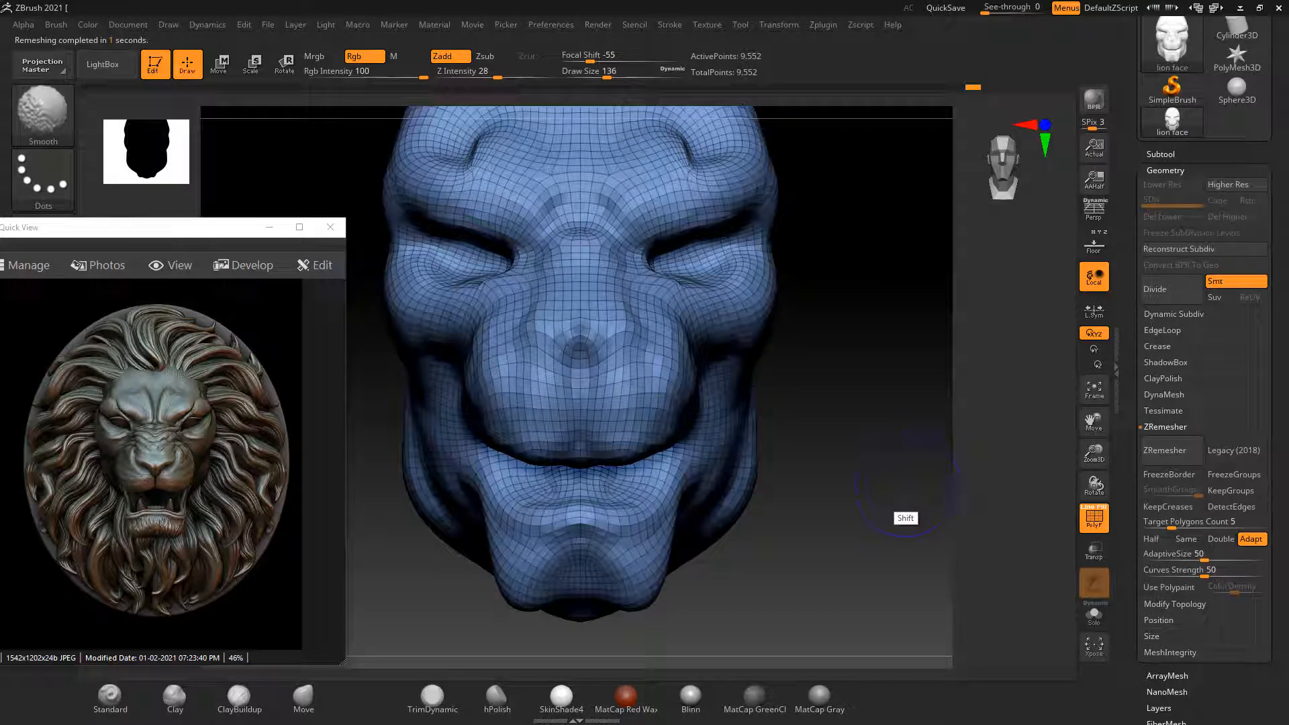
key(shift+f)
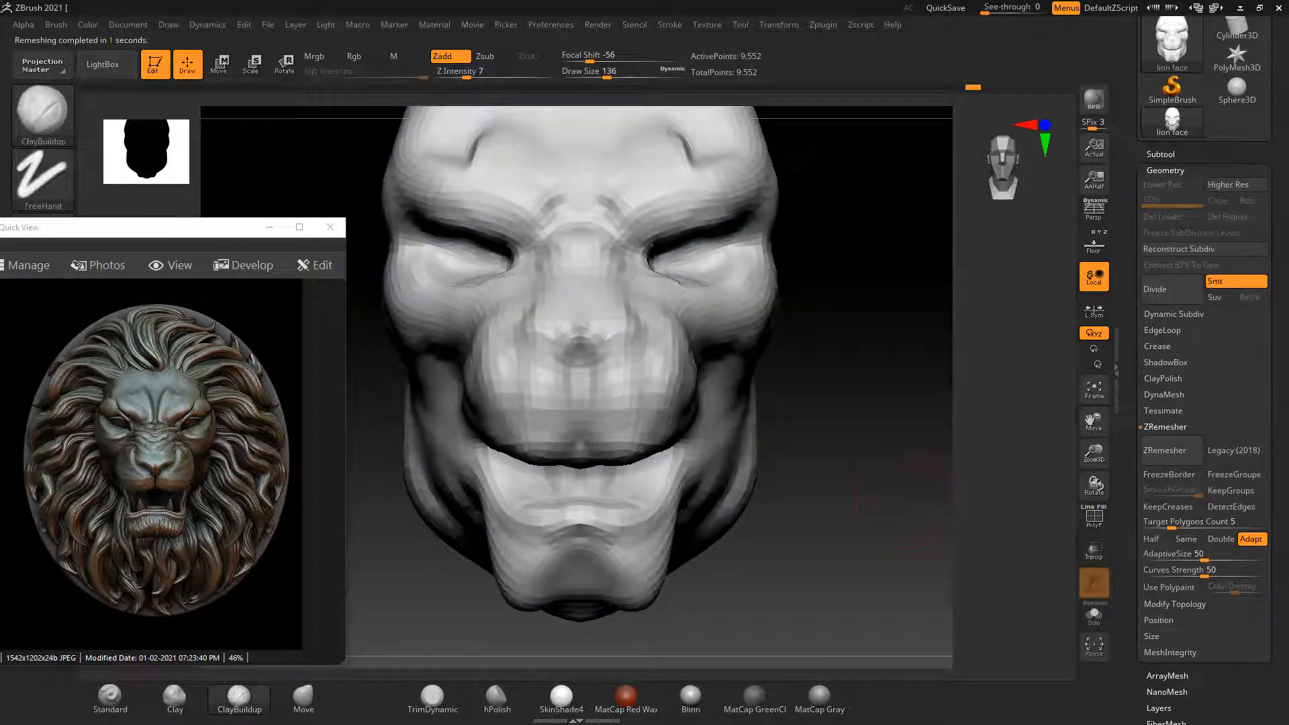
Shape the inner brows with ClayBuildup, then carve below the eyes from the inner corners outward at brush size 116
alt+drag(879, 447, 933, 573)
mouse_move(523, 298)
mouse_down()
mouse_move(533, 341)
mouse_move(525, 316)
mouse_move(569, 293)
mouse_move(556, 310)
mouse_up()
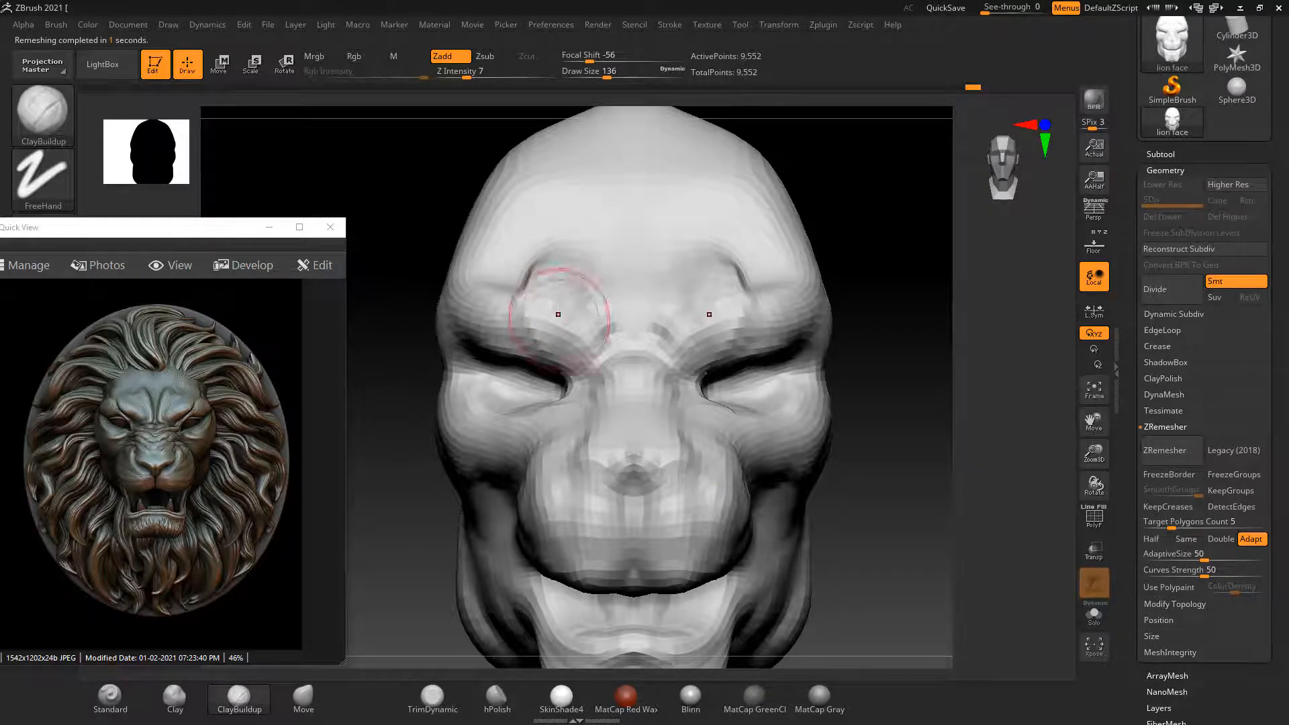
alt+drag(901, 515, 915, 498)
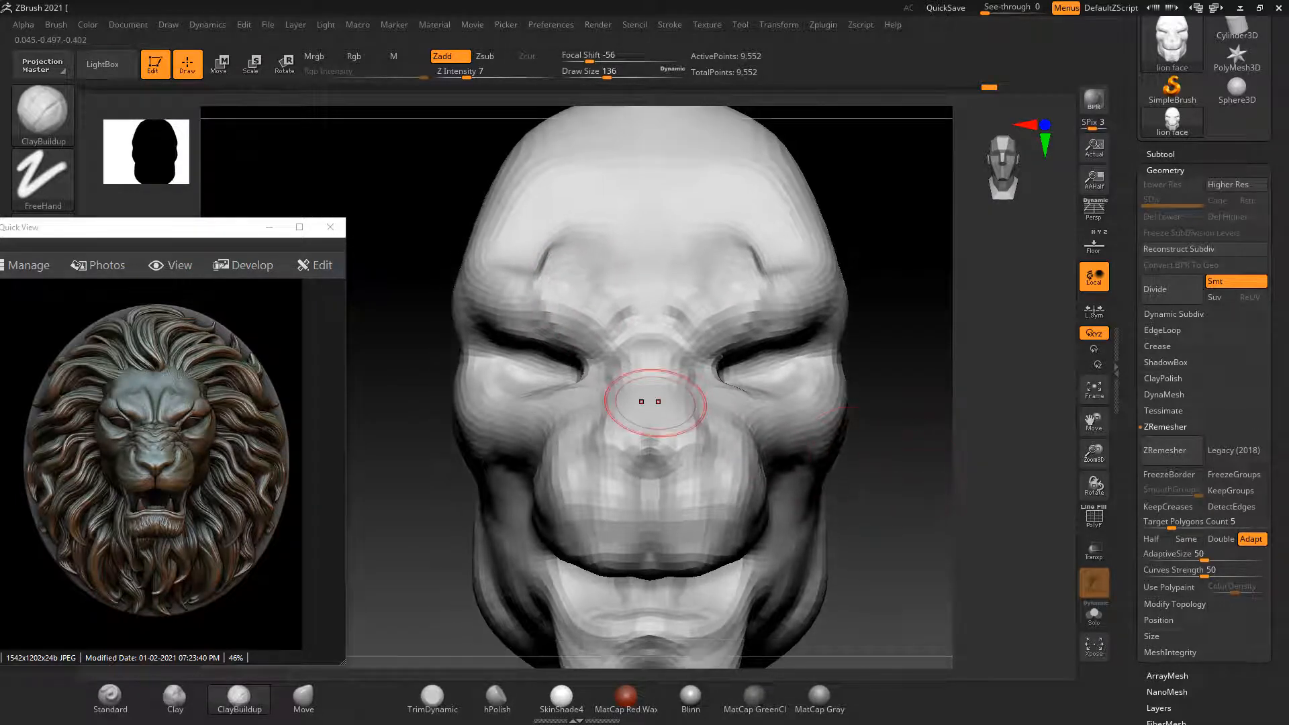
key(bracketleft)
key(bracketleft)
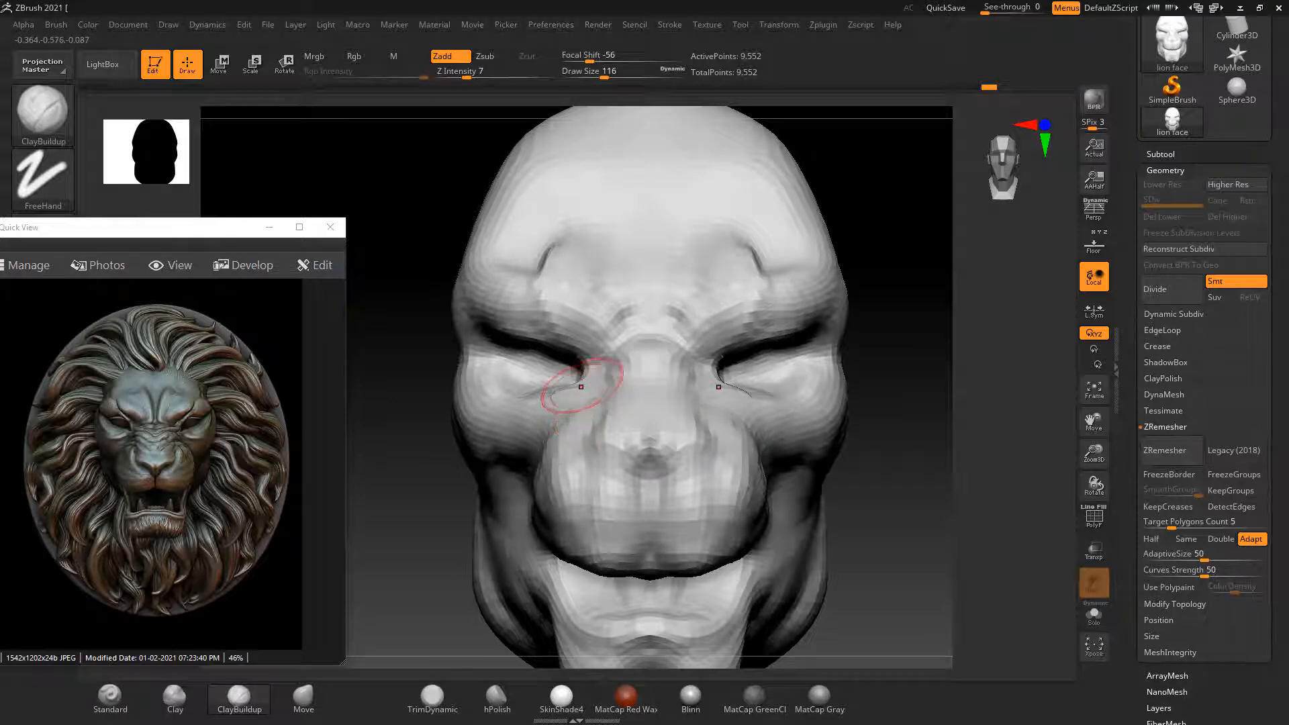
alt+drag(551, 396, 497, 385)
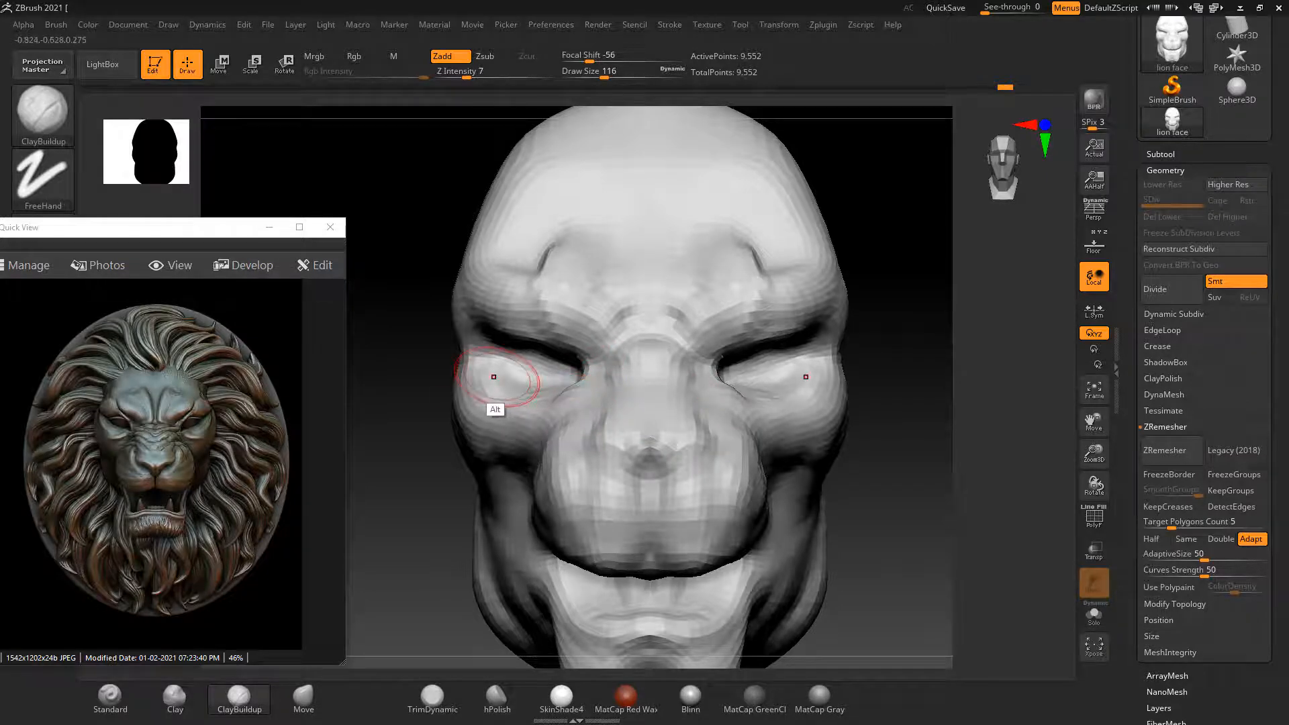
drag(907, 383, 786, 363)
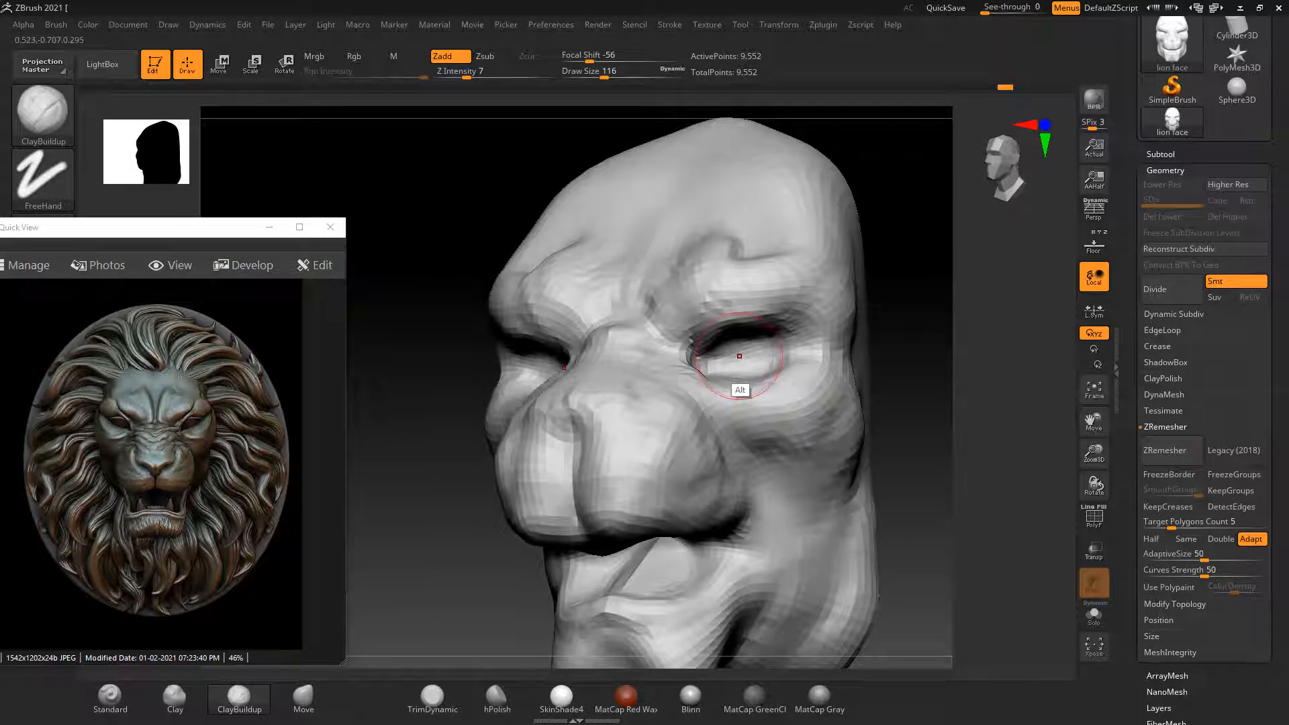
shift+drag(921, 444, 964, 475)
Carve along the nose's sides and underside with ClayBuildup, reducing the brush size to 72
alt+drag(932, 521, 930, 408)
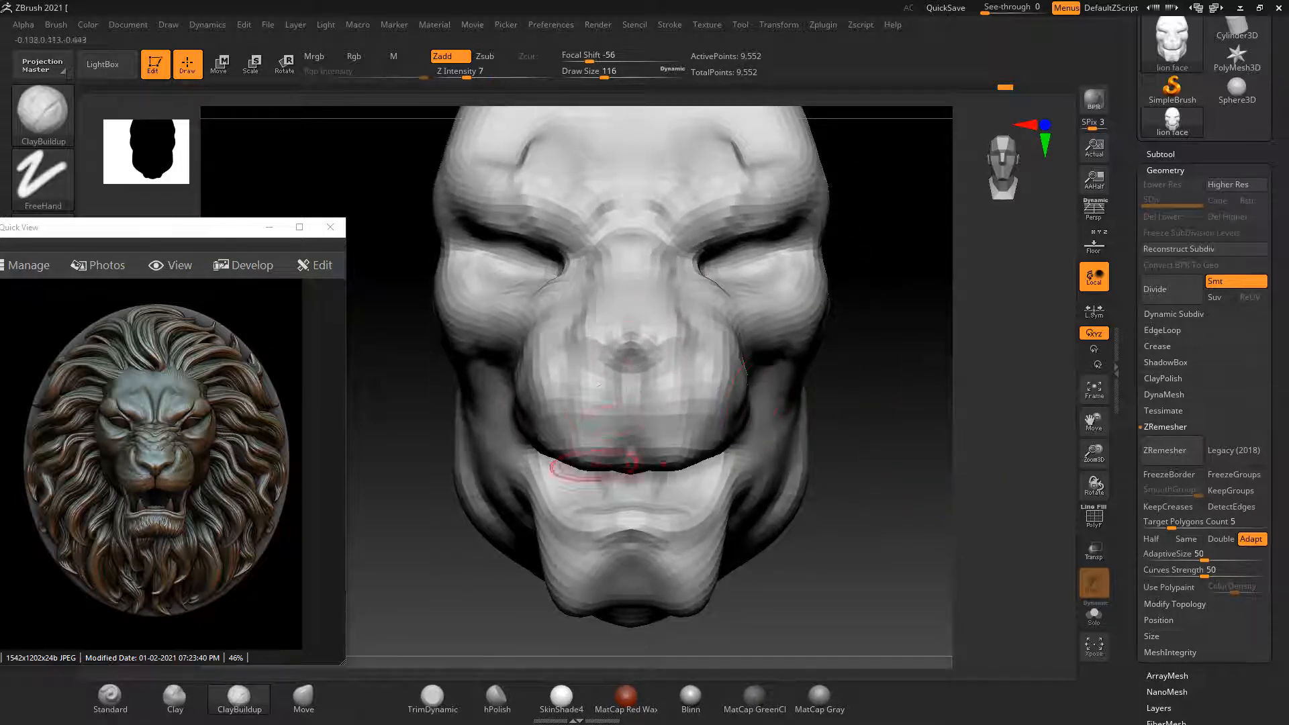
key(bracketleft)
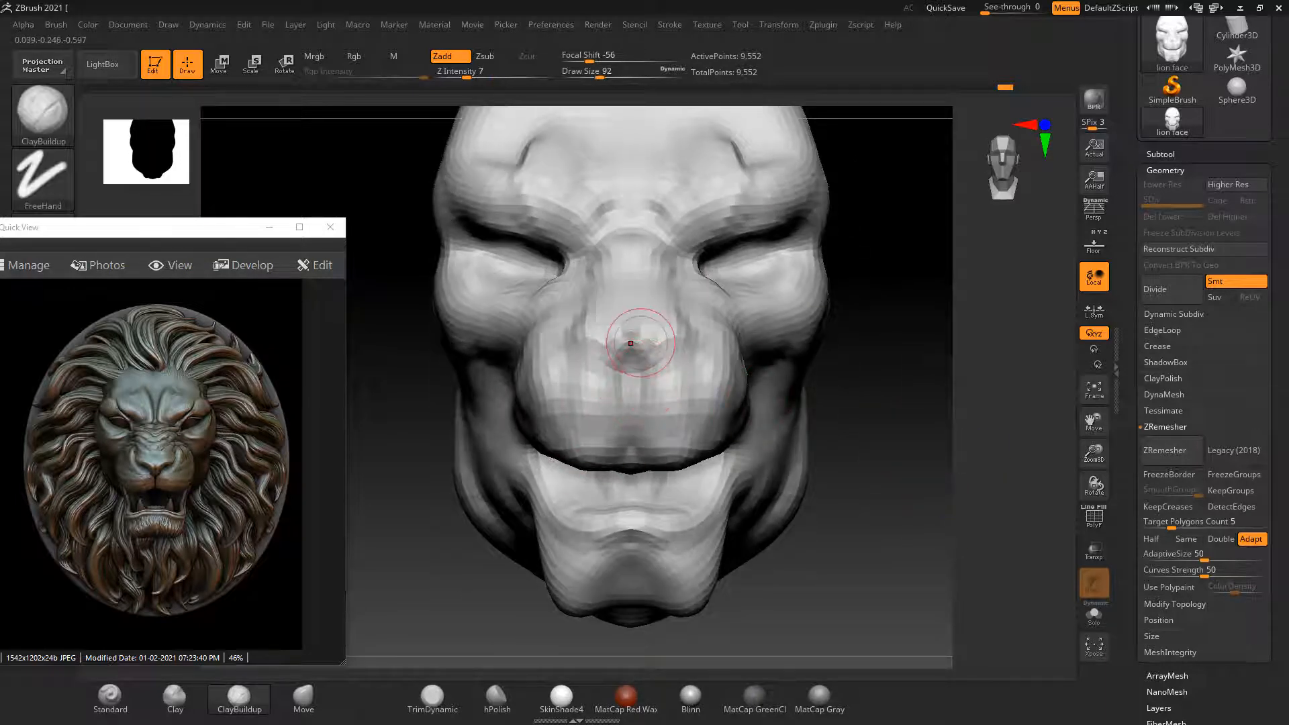
key(bracketleft)
key(bracketleft)
key(bracketleft)
mouse_move(632, 353)
alt+mouse_down()
mouse_move(662, 353)
mouse_move(641, 344)
mouse_move(666, 322)
mouse_move(664, 268)
mouse_move(628, 360)
mouse_move(610, 282)
mouse_move(620, 297)
alt+mouse_up()
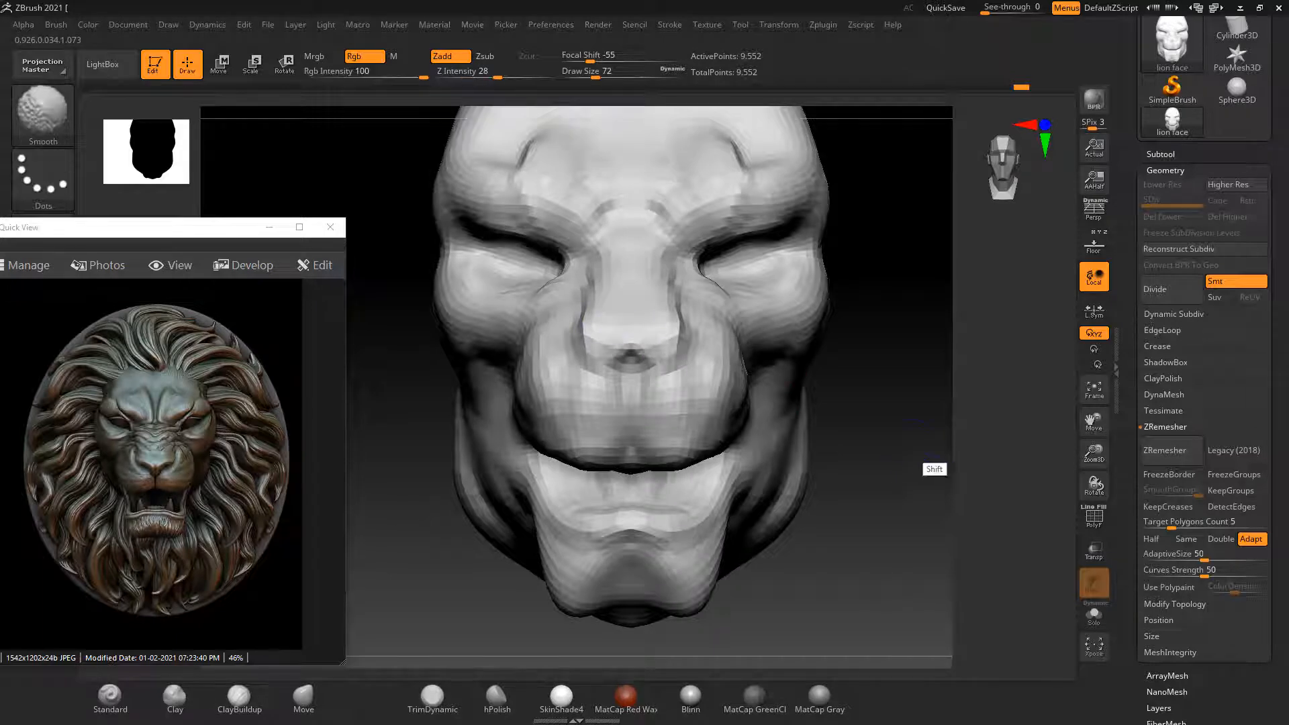
Subdivide the head to level 2 and turn it to a side profile
key(ctrl+d)
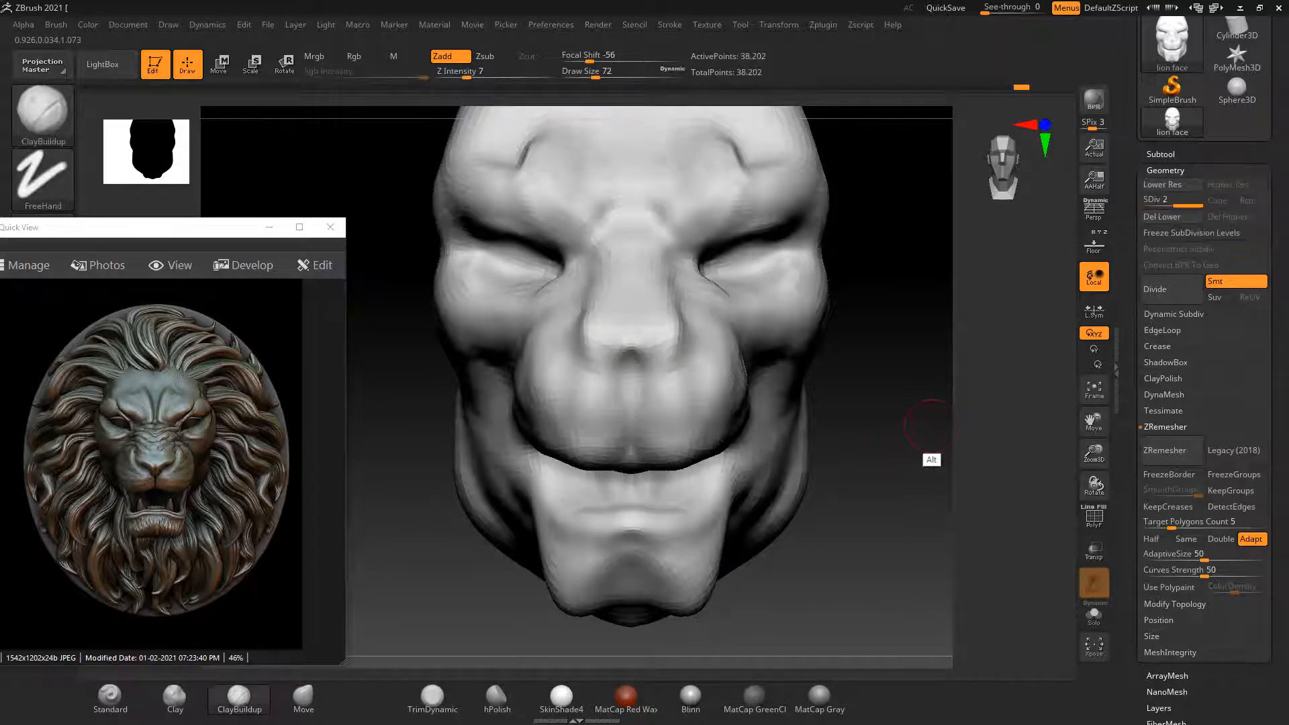
drag(931, 430, 1051, 430)
alt+drag(863, 463, 947, 489)
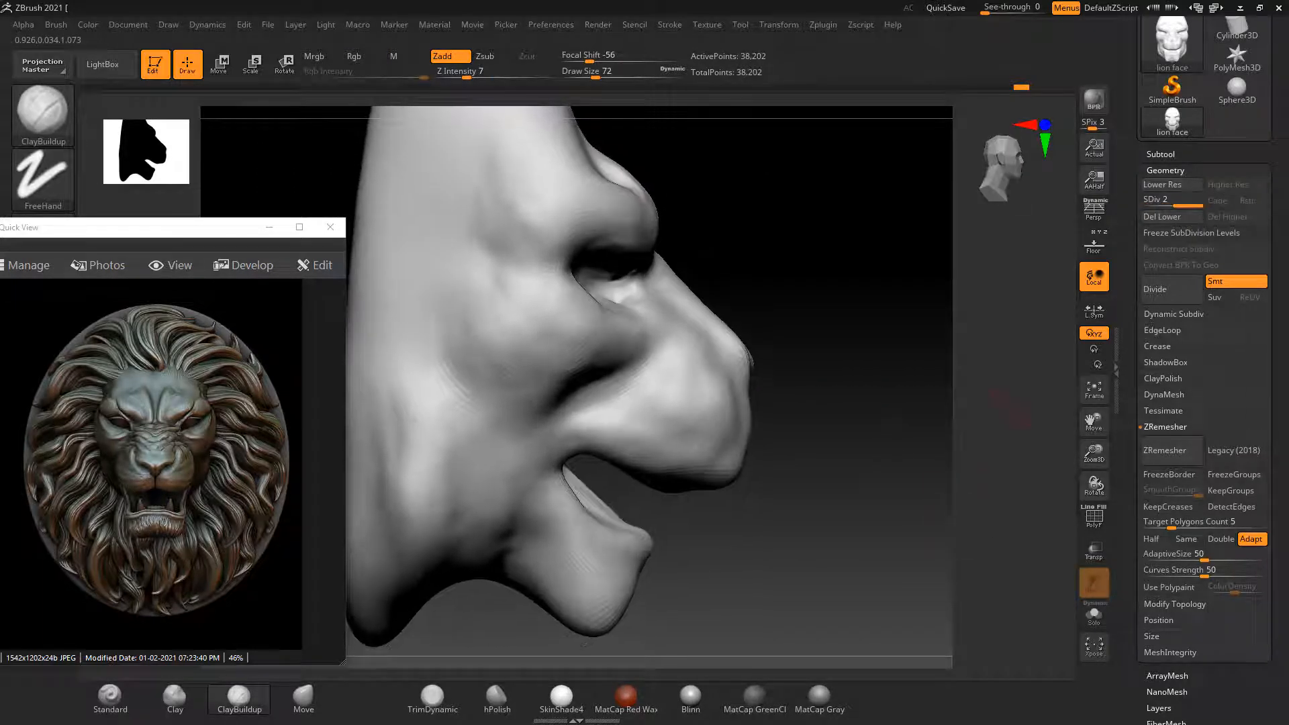
Return to subdivision level 1 and fit the nose bridge and muzzle front to the side reference with the Move brush
click(1094, 243)
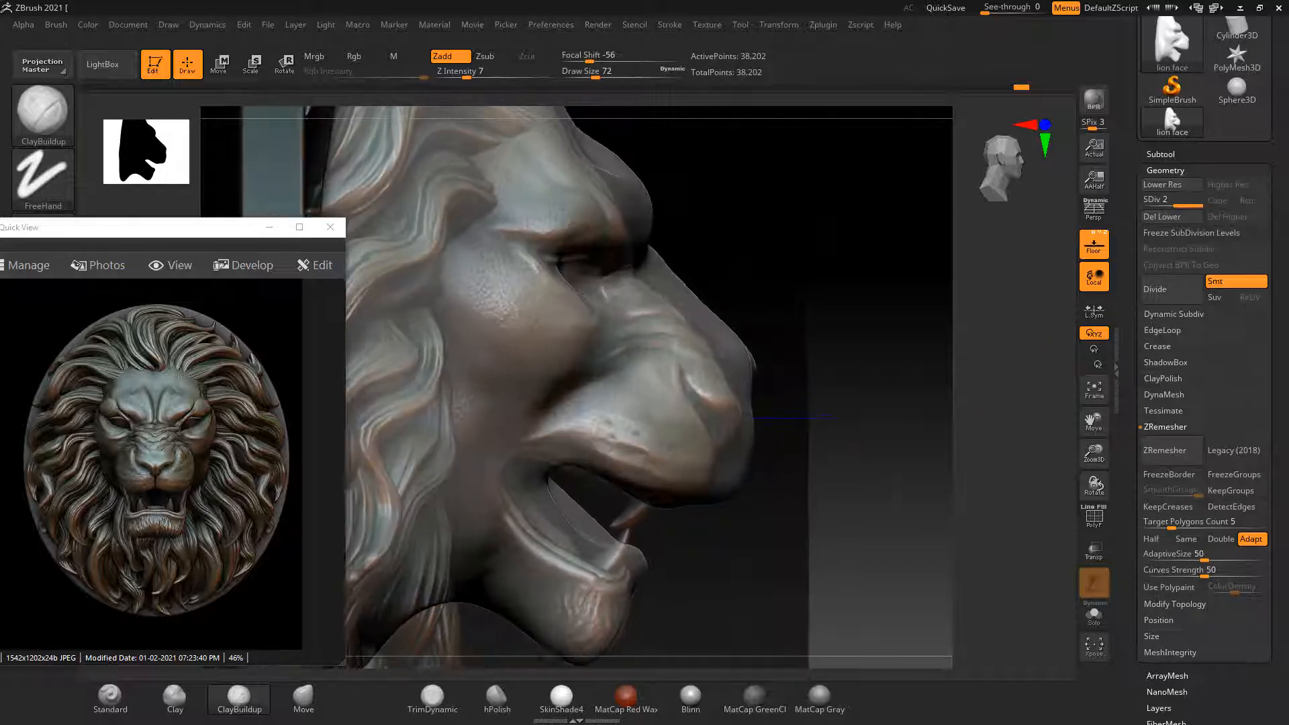
click(304, 698)
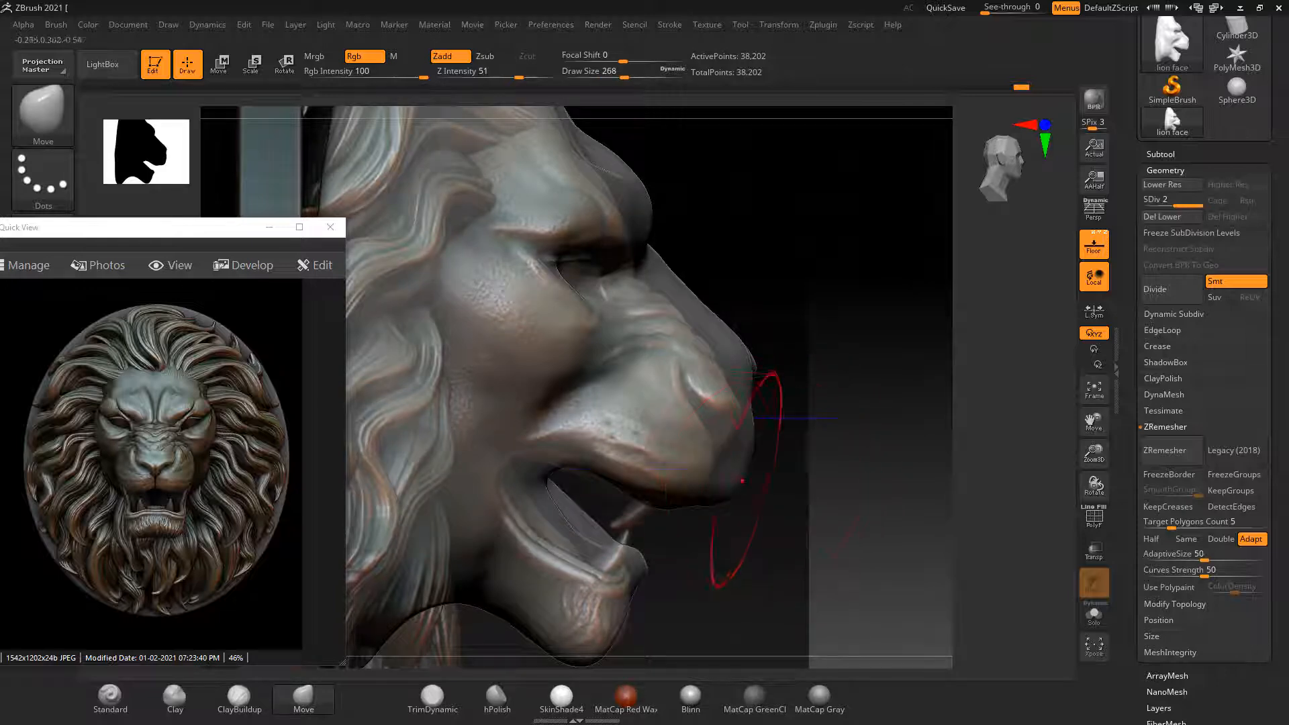
key(shift+d)
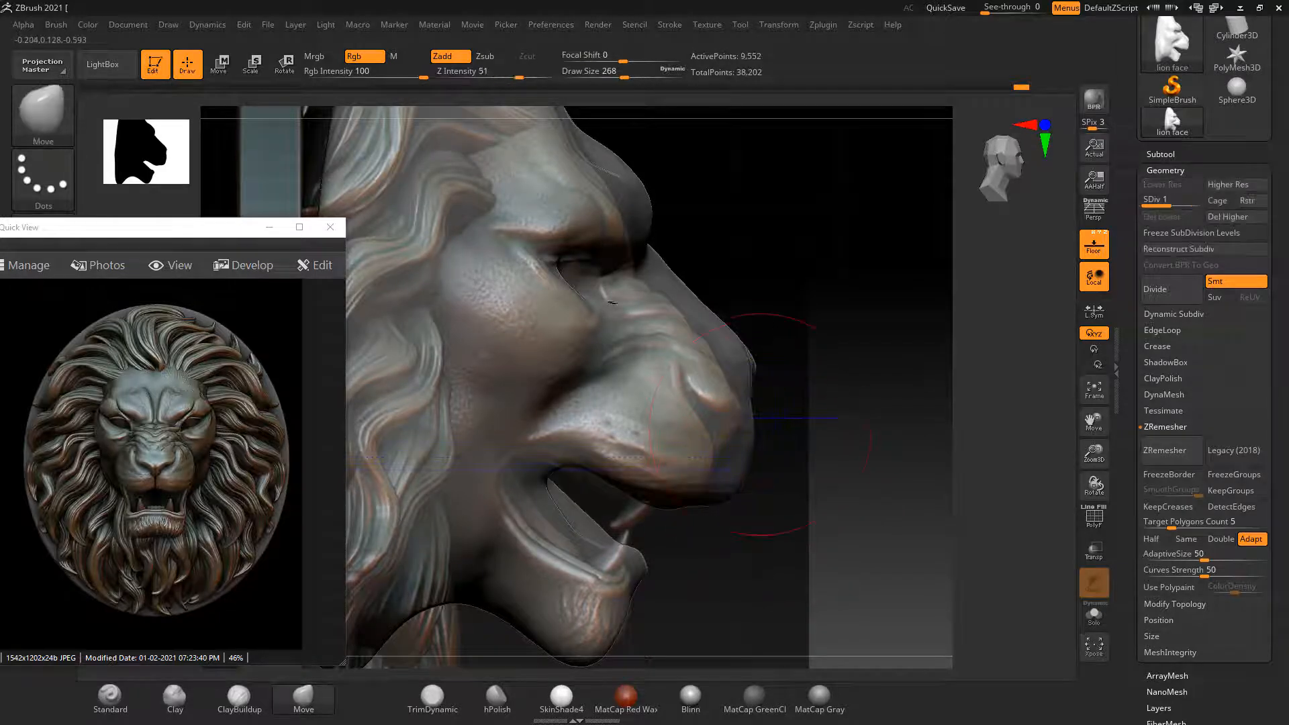
drag(747, 360, 731, 411)
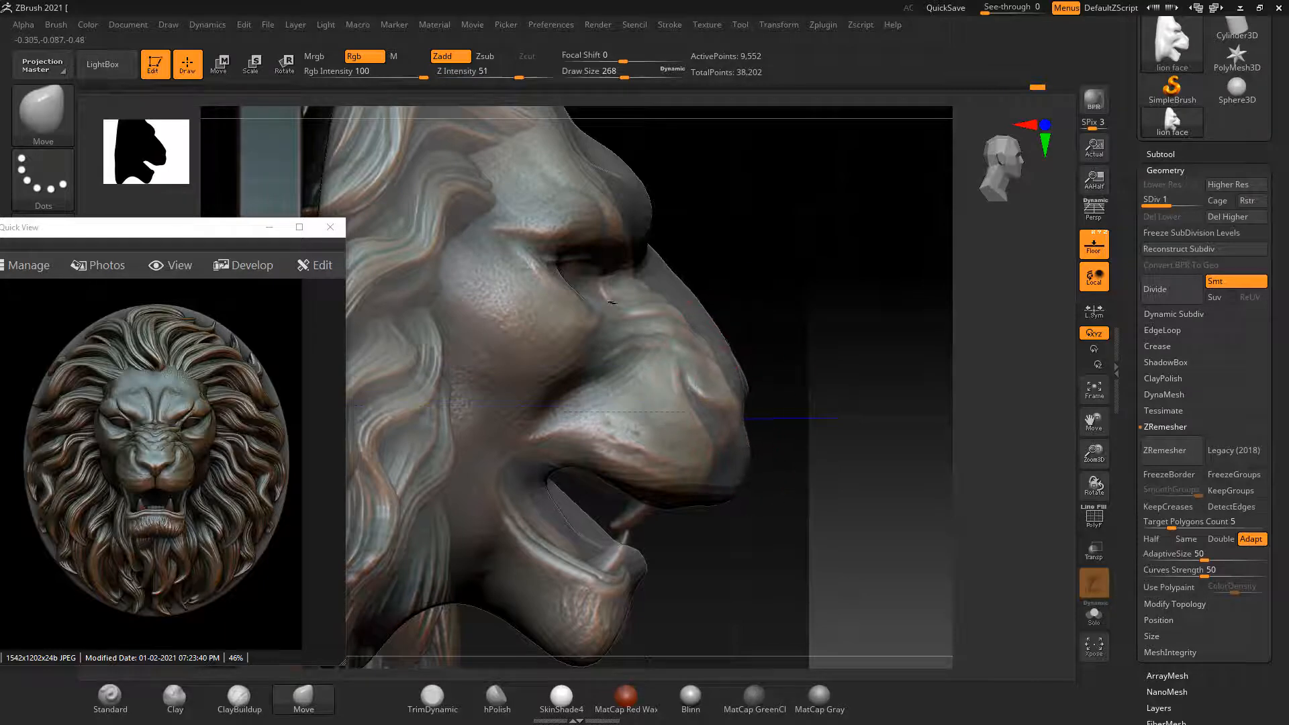
drag(712, 326, 658, 304)
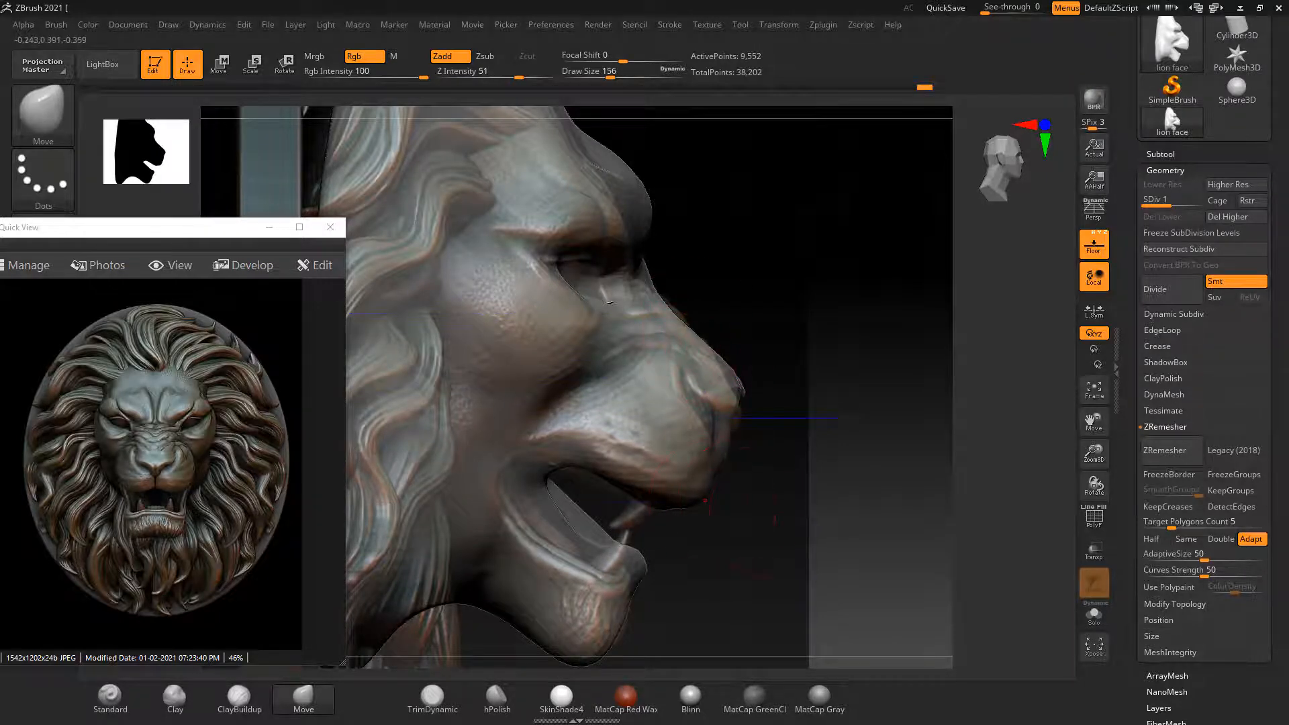
Fit the mouth opening, lower lip and nose tip to the side reference with the Move brush at about size 136
alt+drag(887, 566, 907, 482)
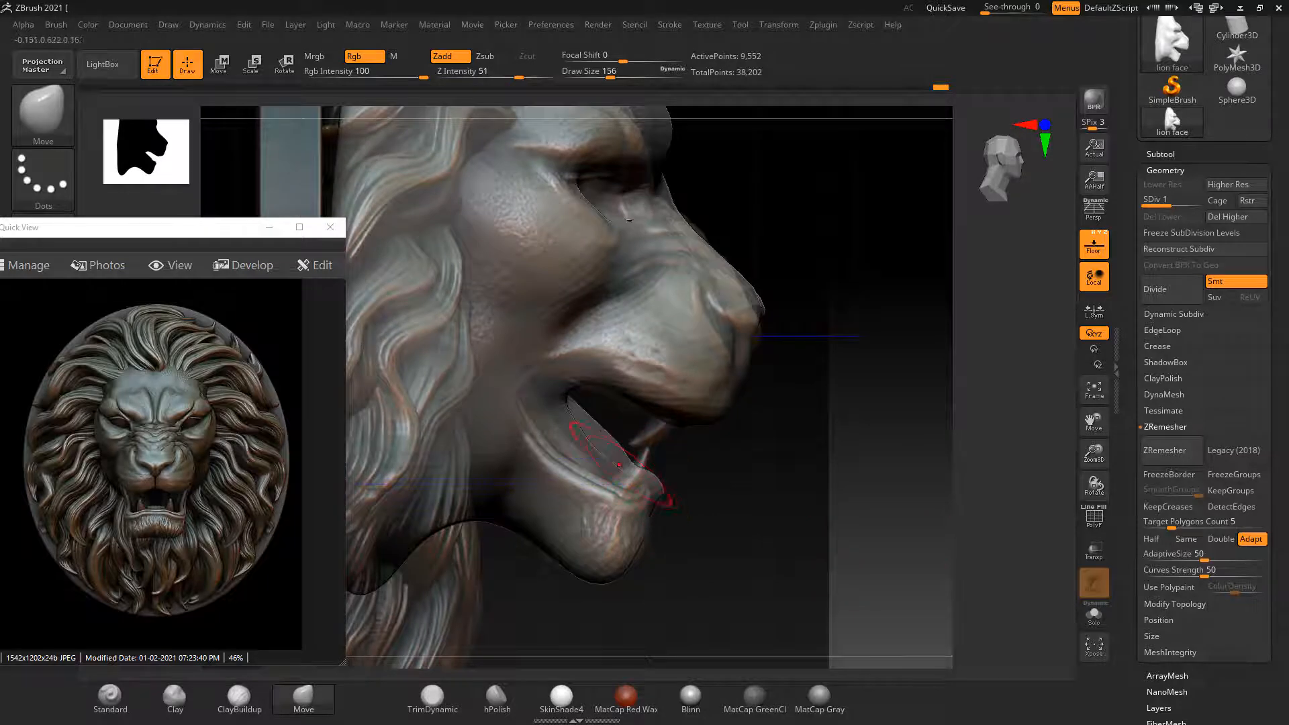
mouse_move(590, 433)
mouse_down()
mouse_move(532, 390)
mouse_move(597, 395)
mouse_up()
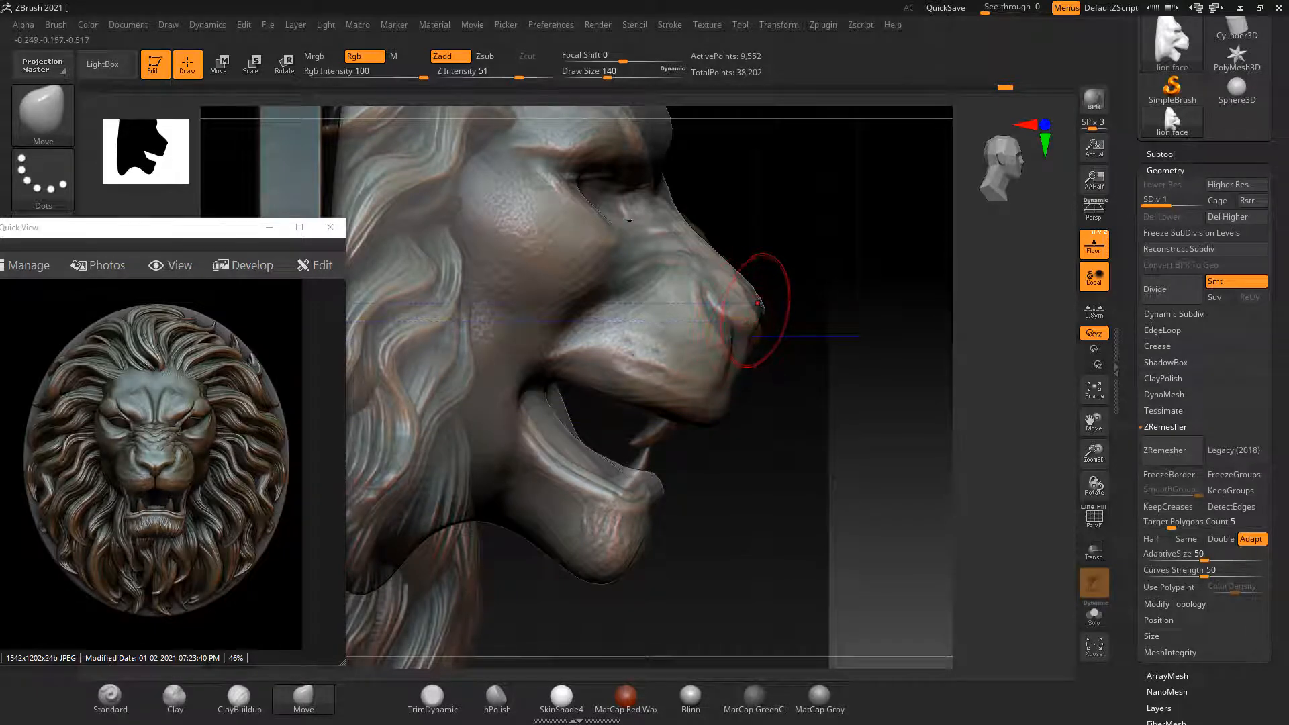
key(bracketleft)
drag(745, 308, 746, 297)
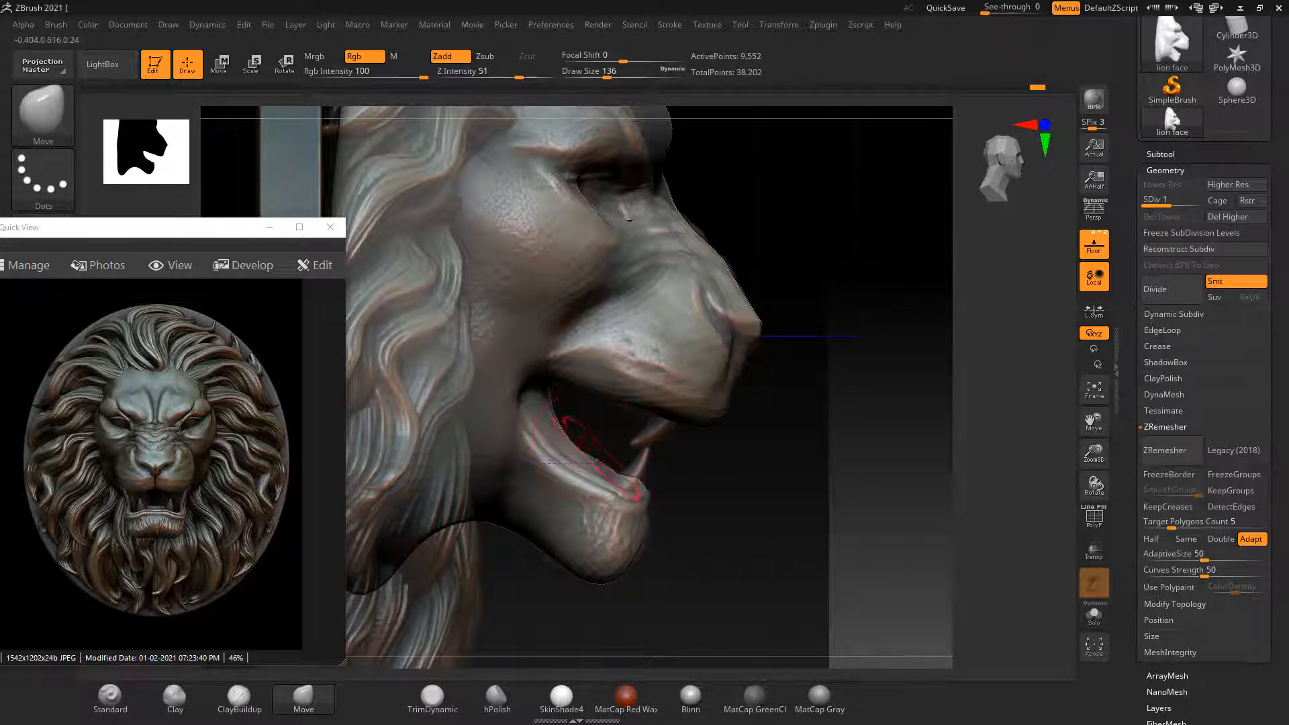
Compare the muzzle with the front reference, then reshape and smooth its sides with ClayBuildup at brush size 136
mouse_move(841, 515)
alt+mouse_down()
mouse_move(896, 434)
mouse_move(628, 634)
alt+mouse_up()
alt+drag(417, 564, 456, 651)
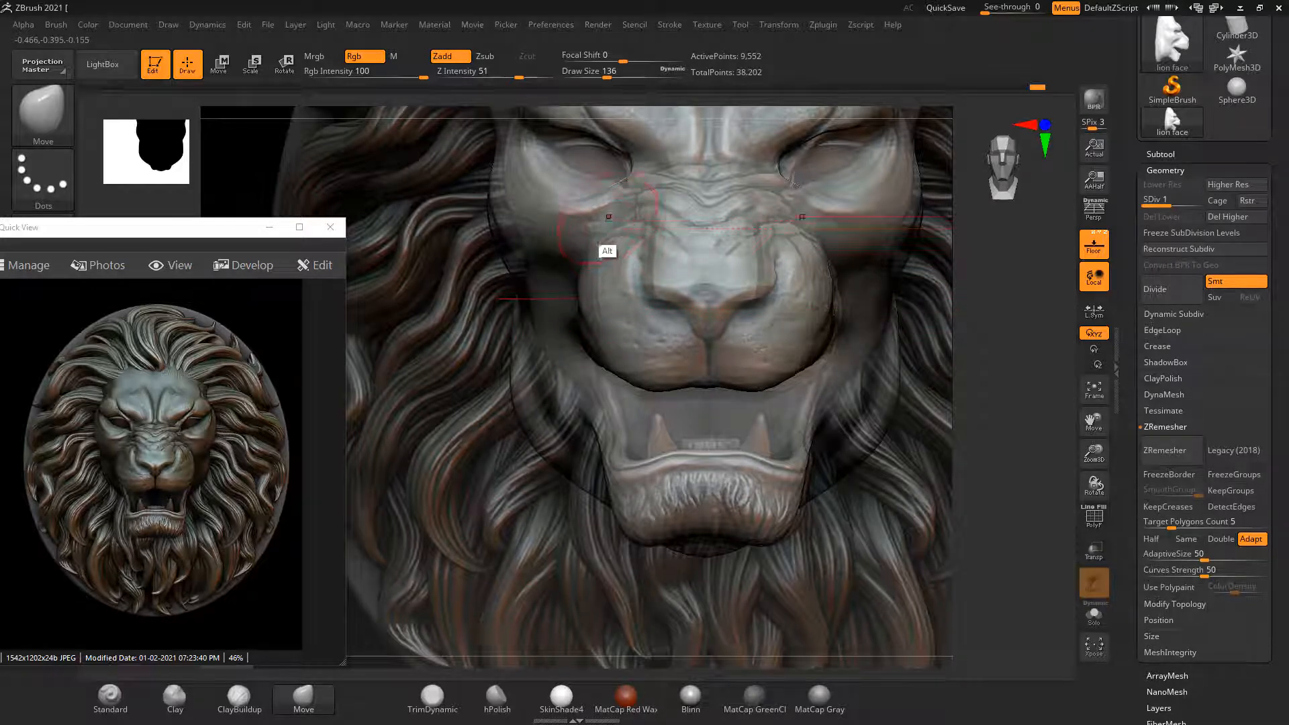
mouse_move(606, 221)
alt+mouse_down()
mouse_move(566, 291)
mouse_move(615, 380)
alt+mouse_up()
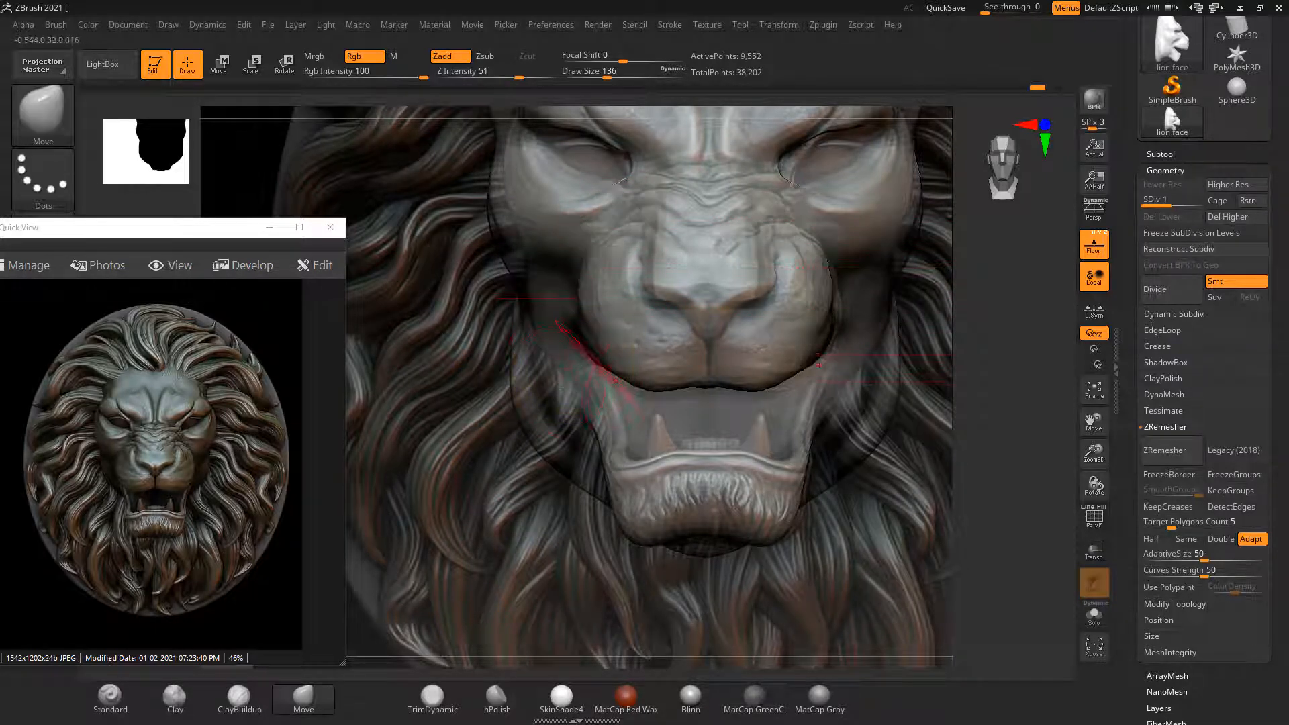
click(1094, 243)
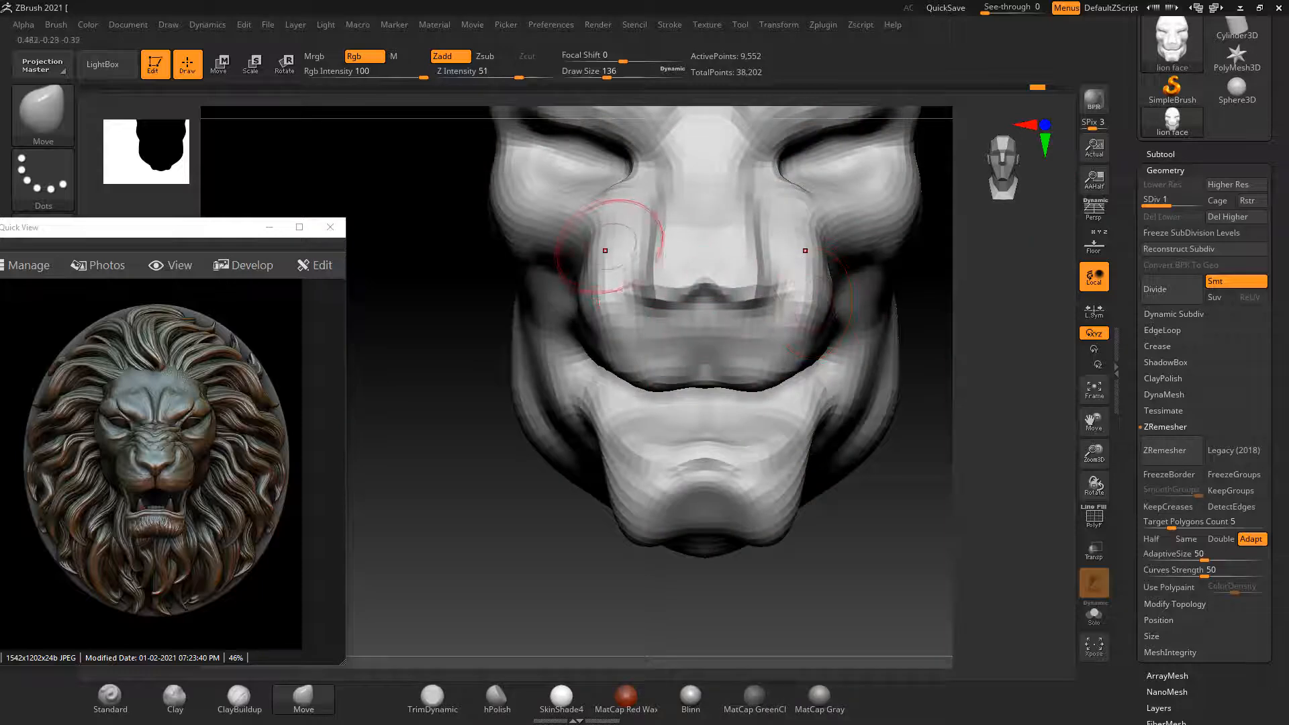
drag(538, 529, 413, 508)
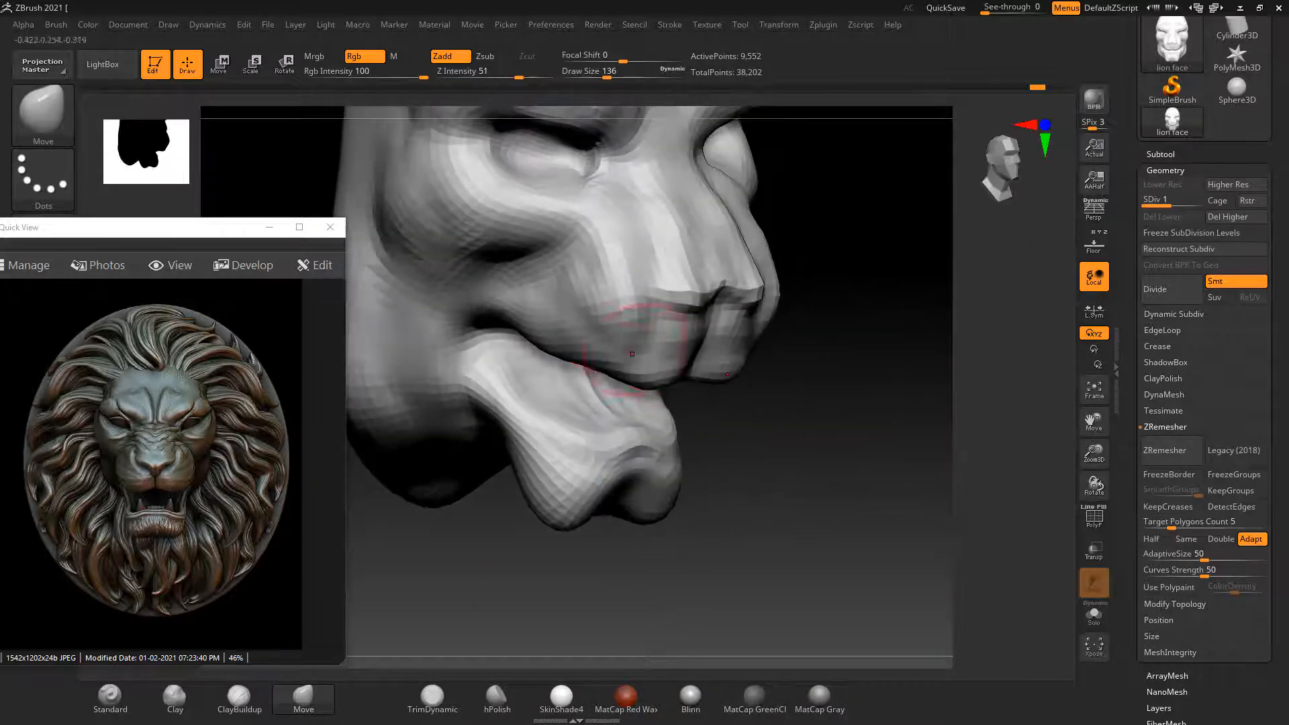
click(239, 699)
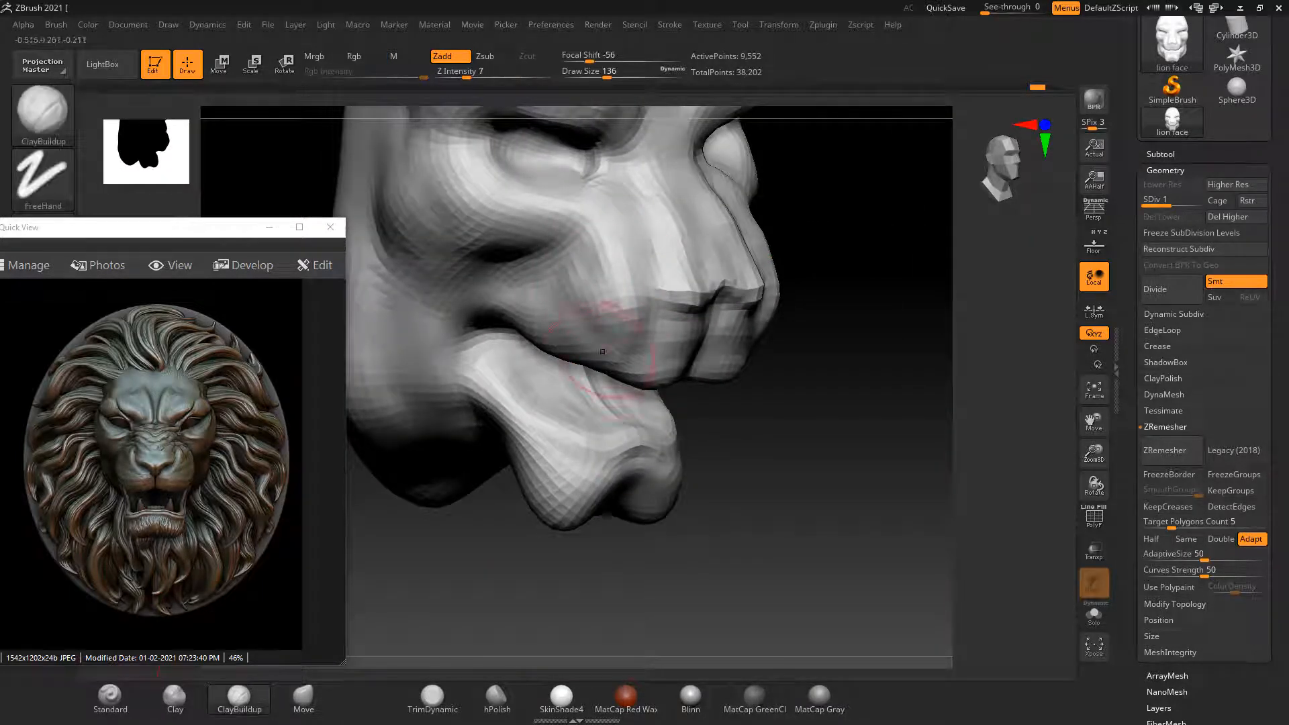
mouse_move(591, 289)
mouse_down()
mouse_move(628, 336)
mouse_move(634, 315)
mouse_move(614, 343)
mouse_move(583, 286)
mouse_move(608, 329)
mouse_up()
alt+drag(612, 209, 556, 294)
shift+drag(953, 322, 873, 336)
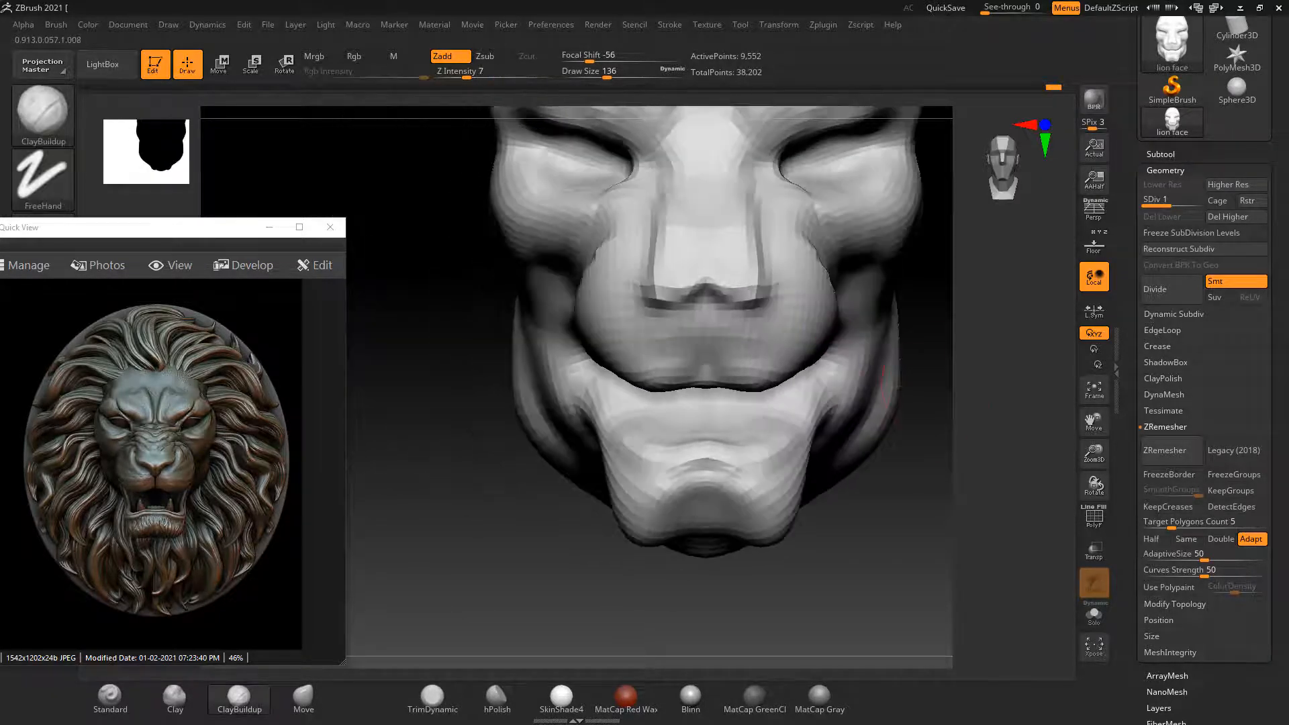
shift+drag(616, 250, 573, 303)
Shape the centre of the nose tip with ClayBuildup at brush size 76, lowering Z Intensity to 3
mouse_move(873, 419)
mouse_down()
mouse_move(973, 436)
mouse_move(904, 423)
mouse_up()
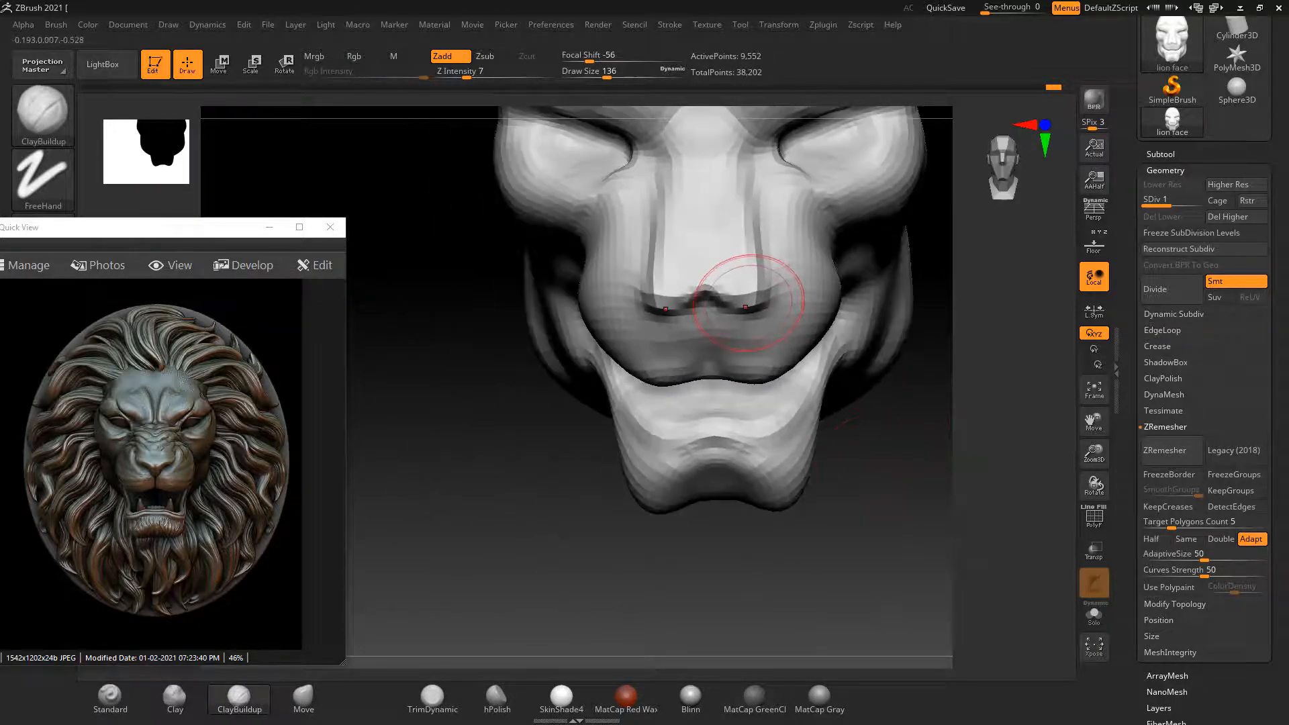
key(bracketleft)
key(bracketleft)
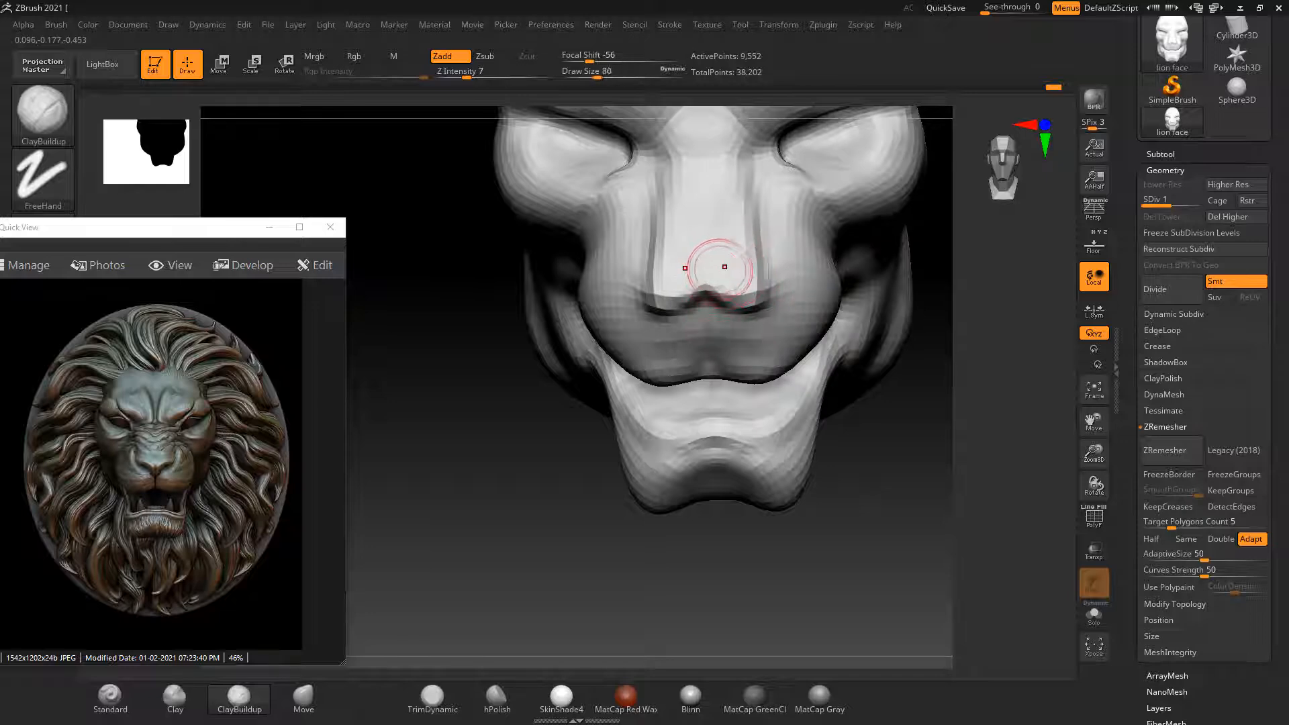
drag(713, 272, 721, 287)
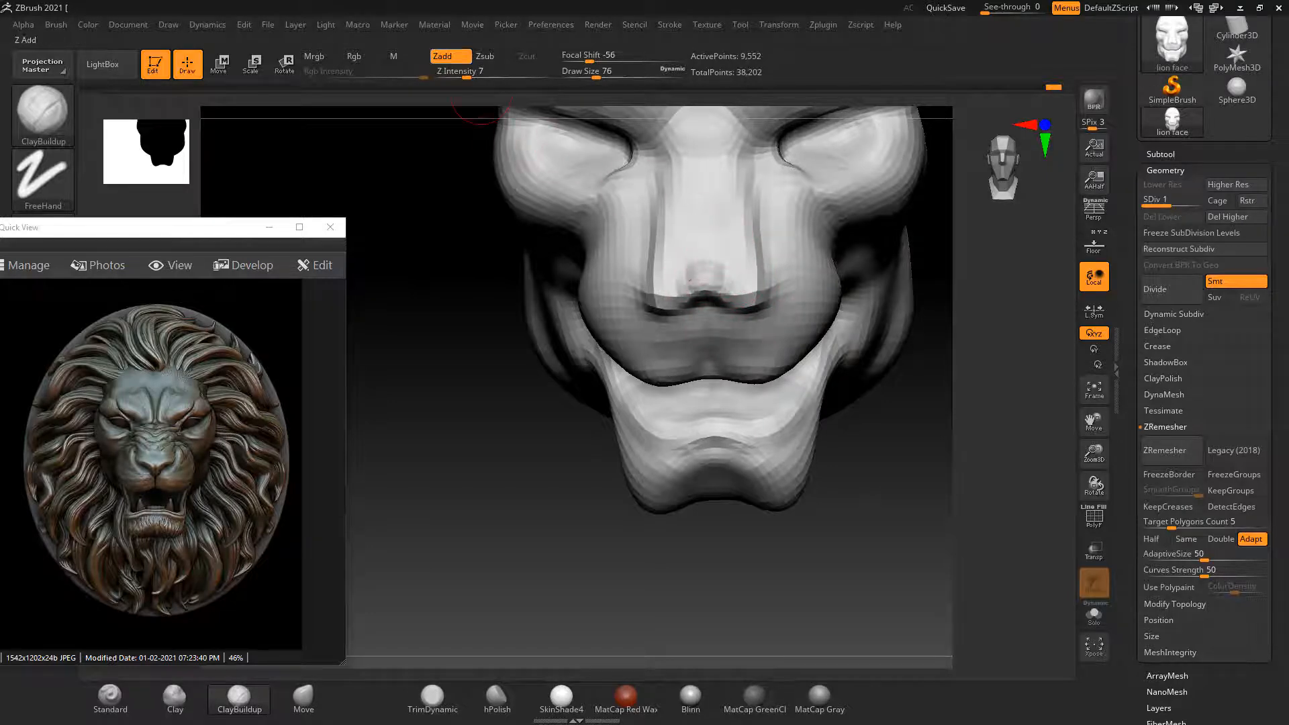
click(456, 76)
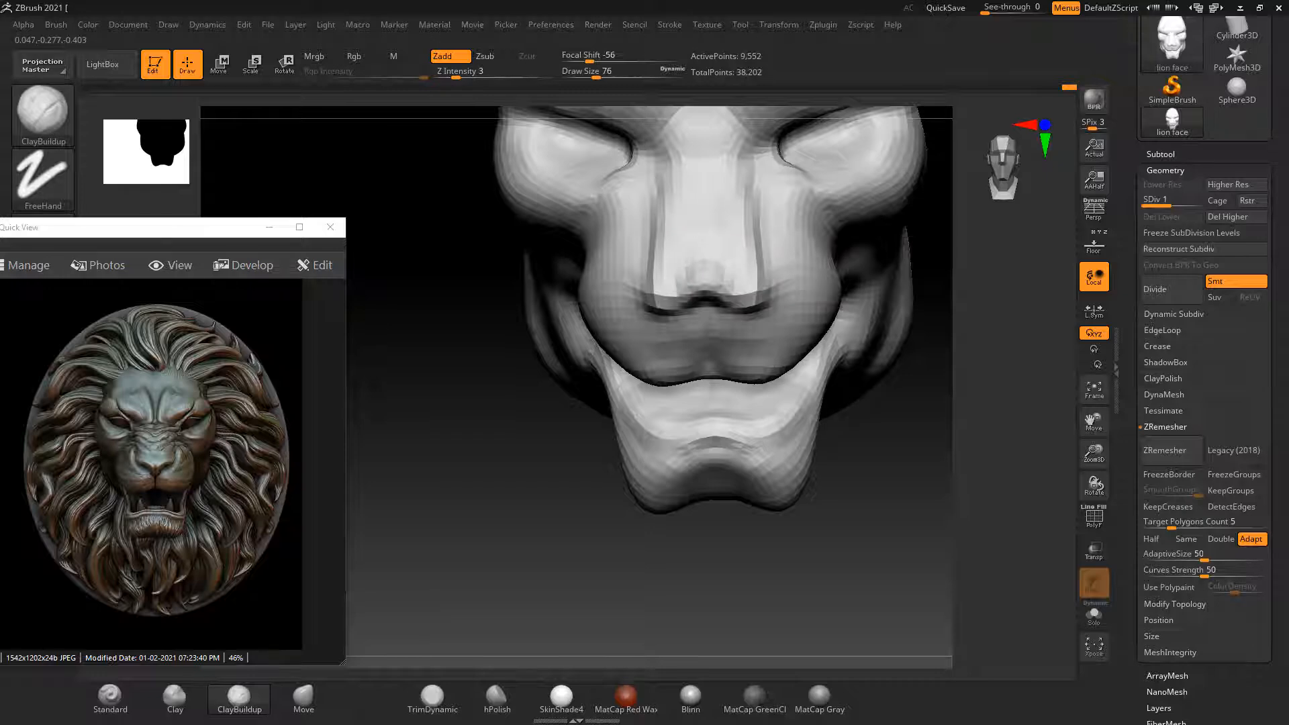
Adjust the nose tip and nostril profile to the side reference with the Move brush at size 100
mouse_move(920, 488)
shift+mouse_down()
mouse_move(921, 524)
mouse_move(939, 527)
mouse_move(964, 352)
shift+mouse_up()
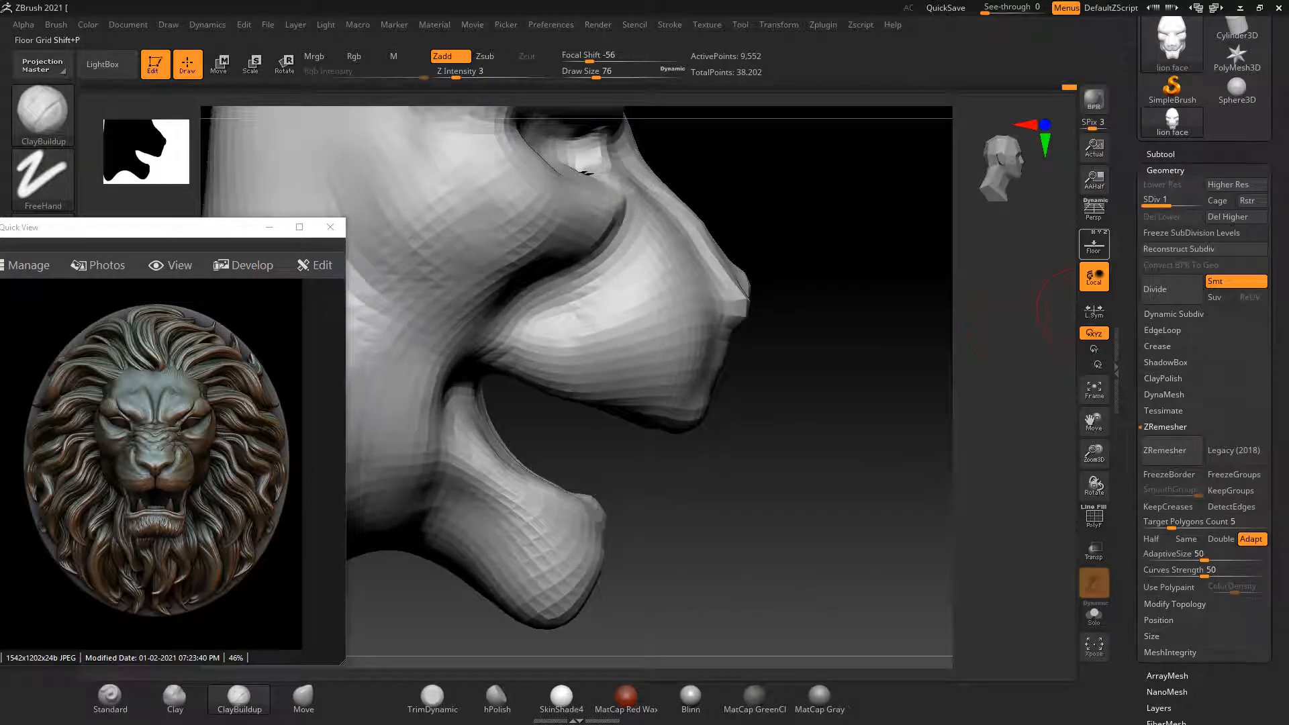
click(1094, 245)
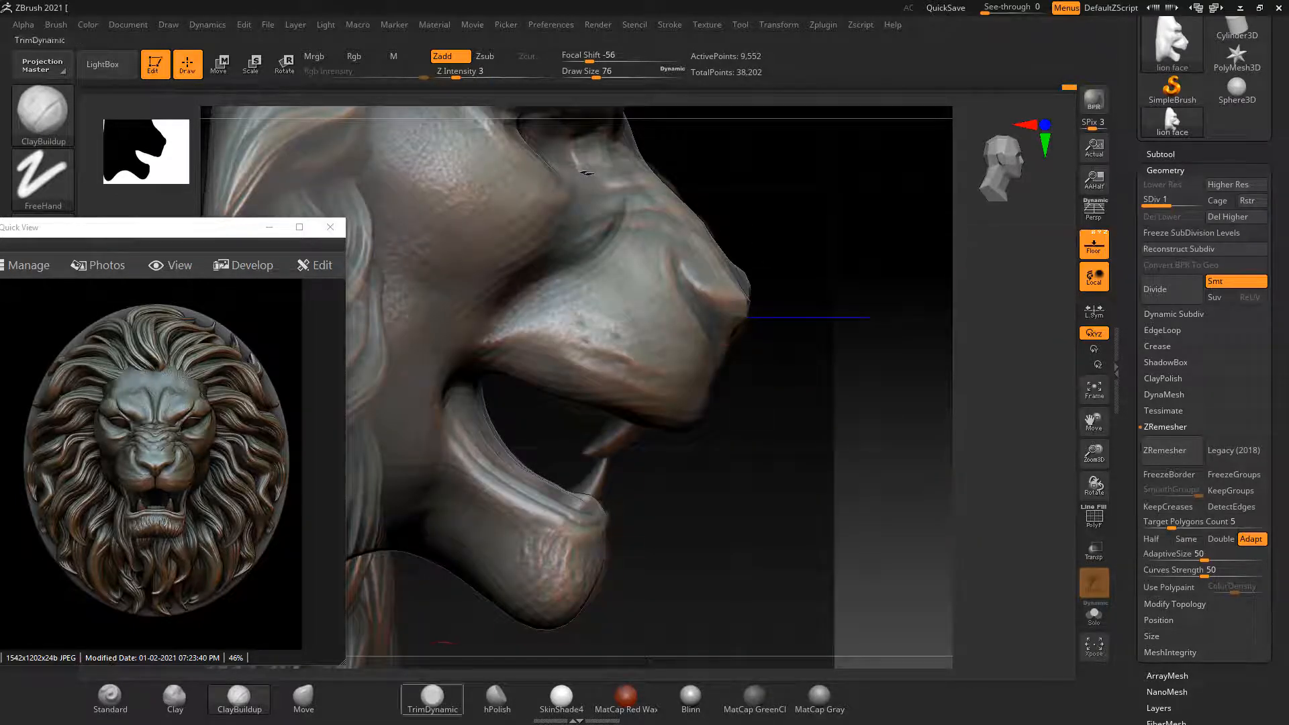
click(304, 698)
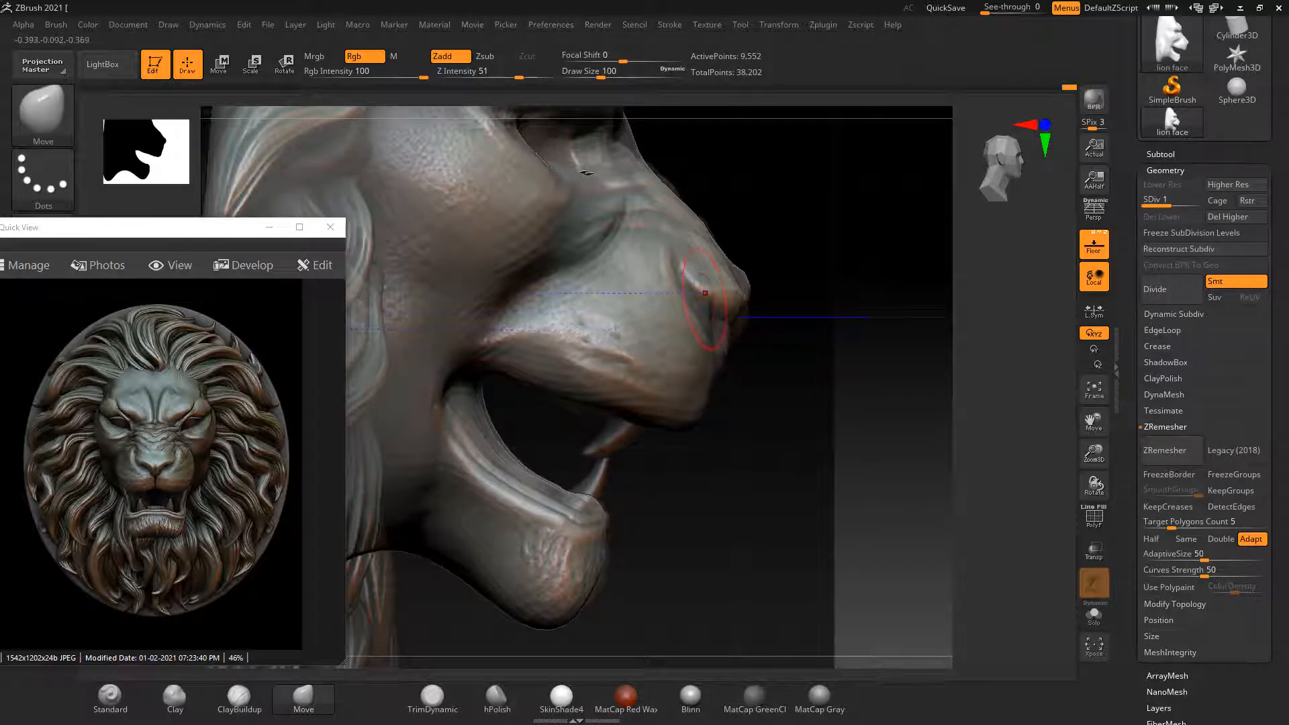
drag(690, 279, 684, 271)
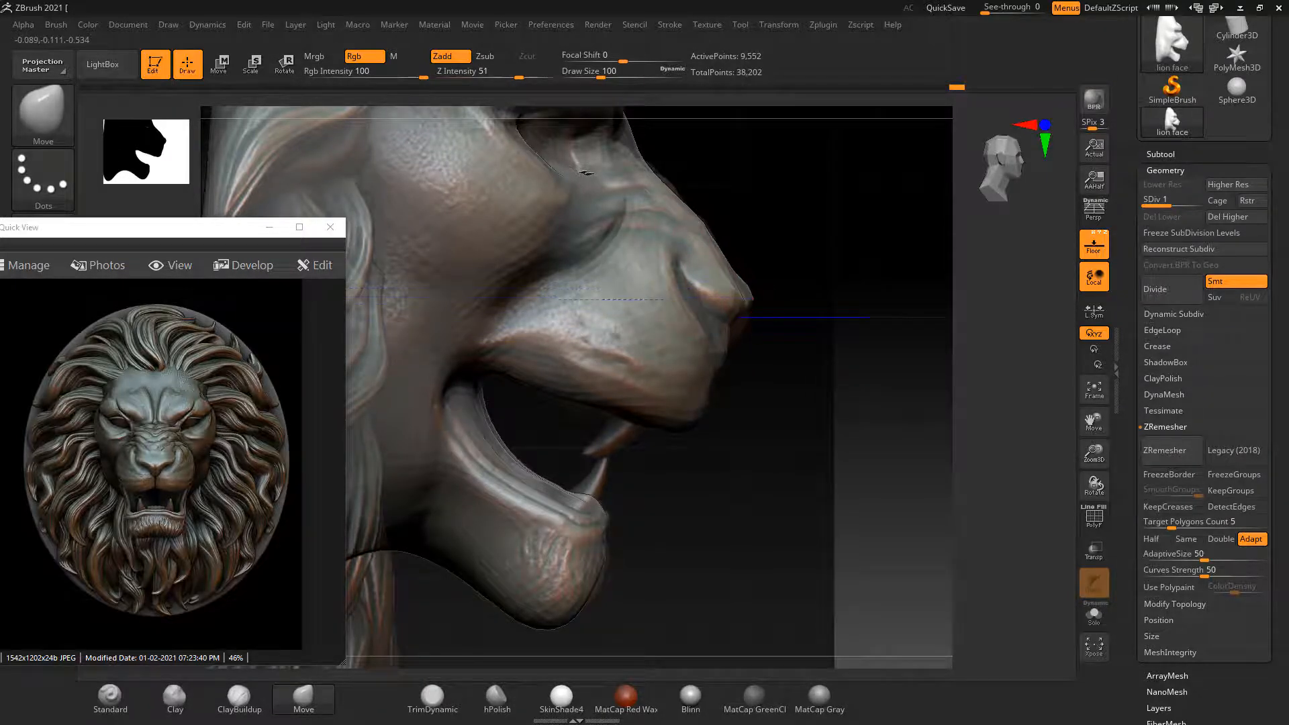
Refit the front and underside of the nose tip to the side reference with the Move brush at size 100
mouse_move(586, 173)
right_down()
mouse_move(497, 180)
mouse_move(514, 188)
right_up()
drag(762, 311, 712, 306)
right_drag(494, 187, 562, 184)
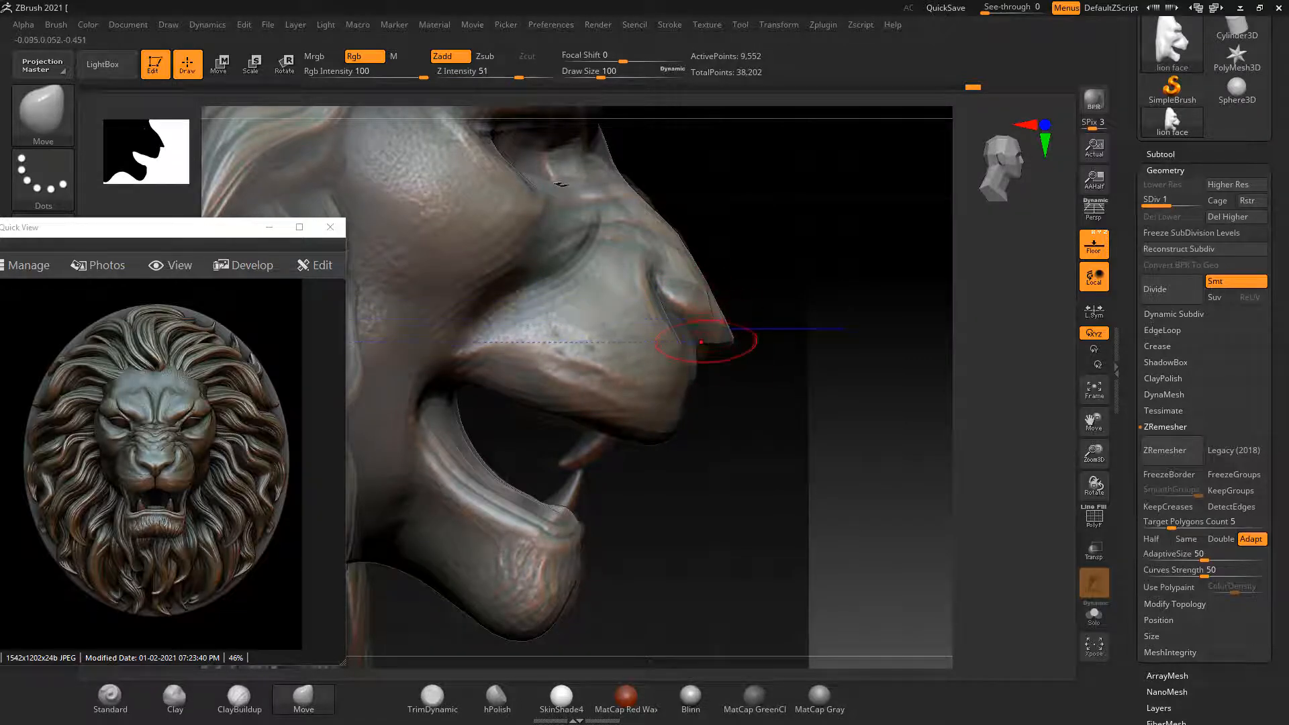
drag(702, 341, 706, 354)
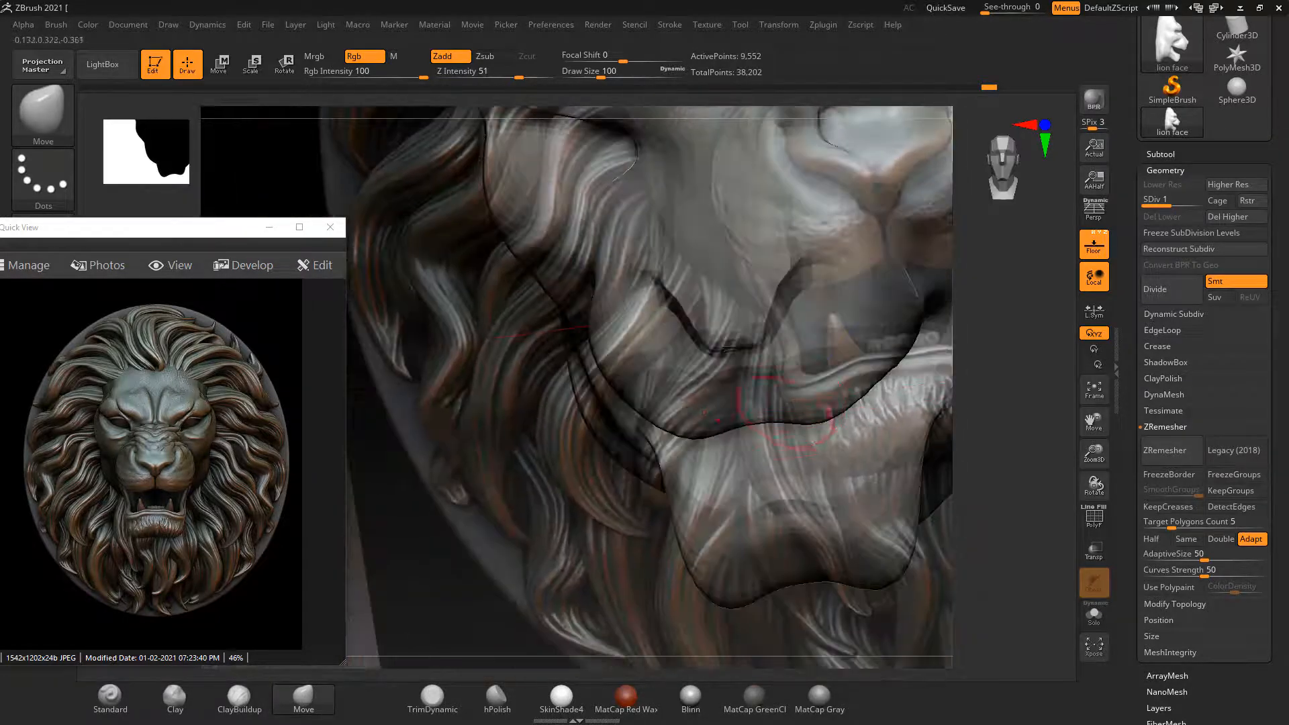
Hide the floor reference, go up to subdivision level 2, and build up the nose tip's lower edge with ClayBuildup at size 56
click(1094, 246)
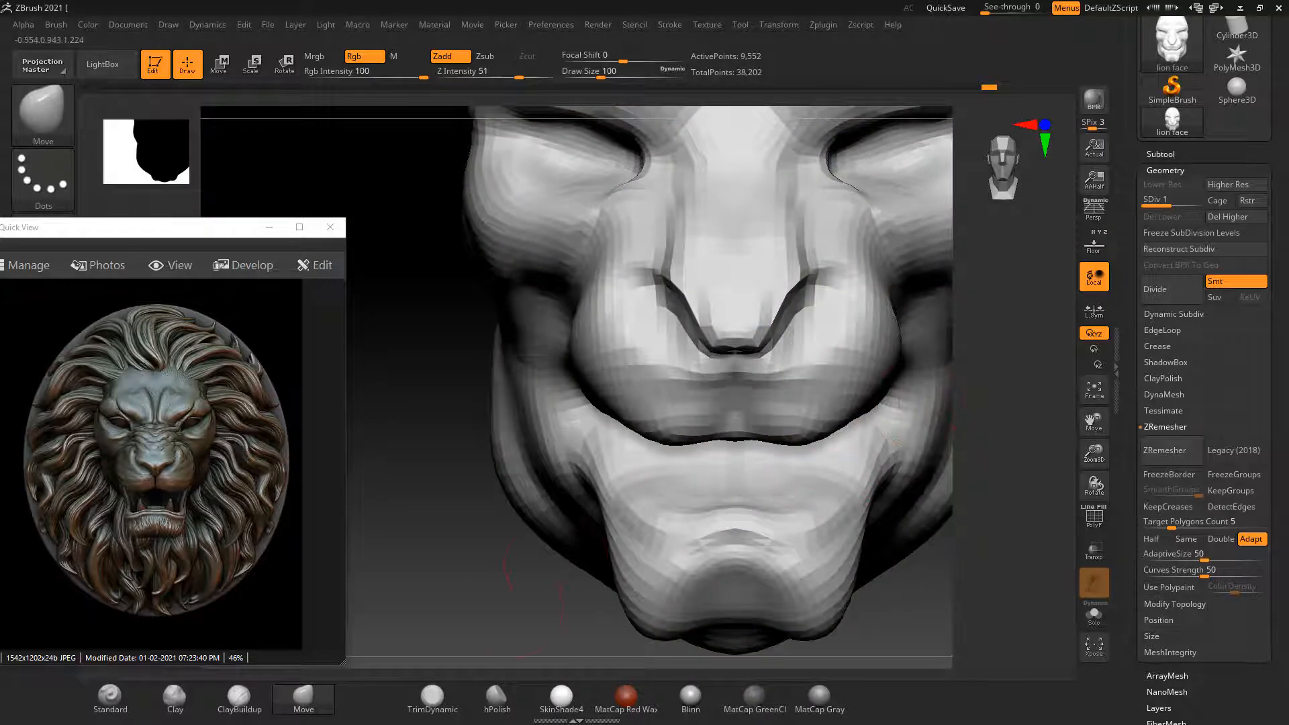
key(d)
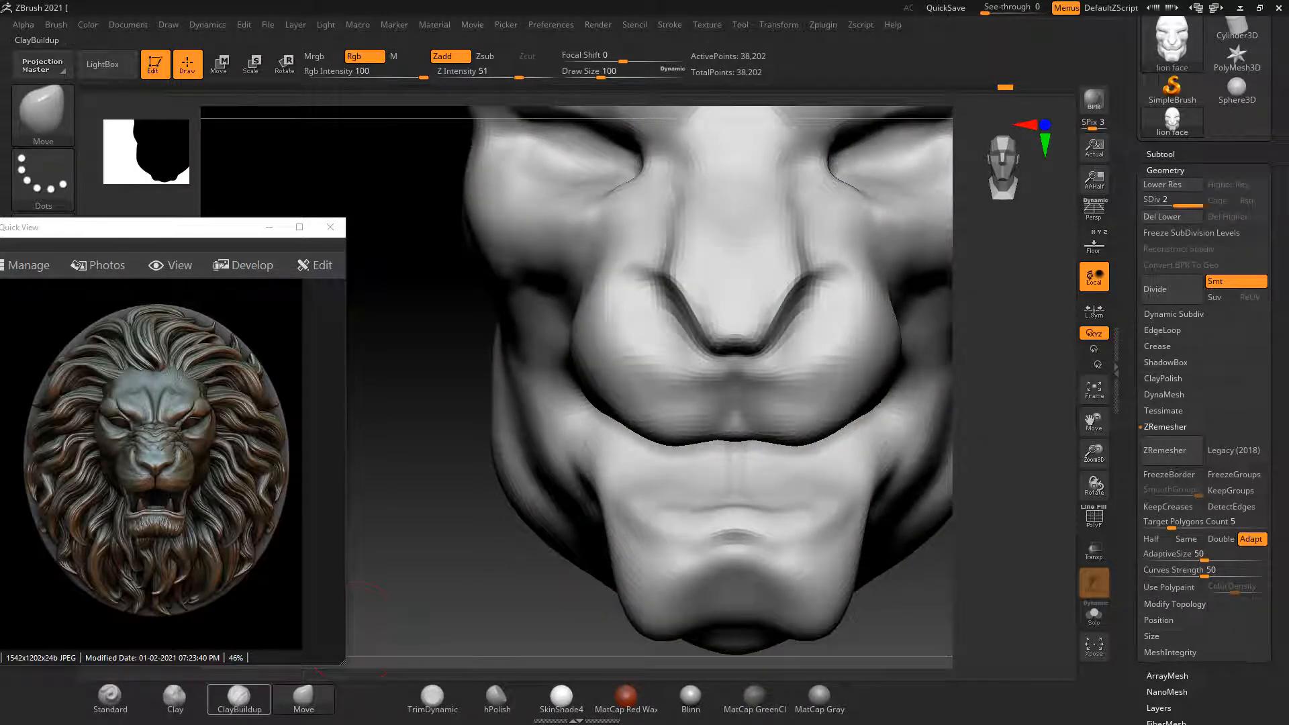
click(239, 697)
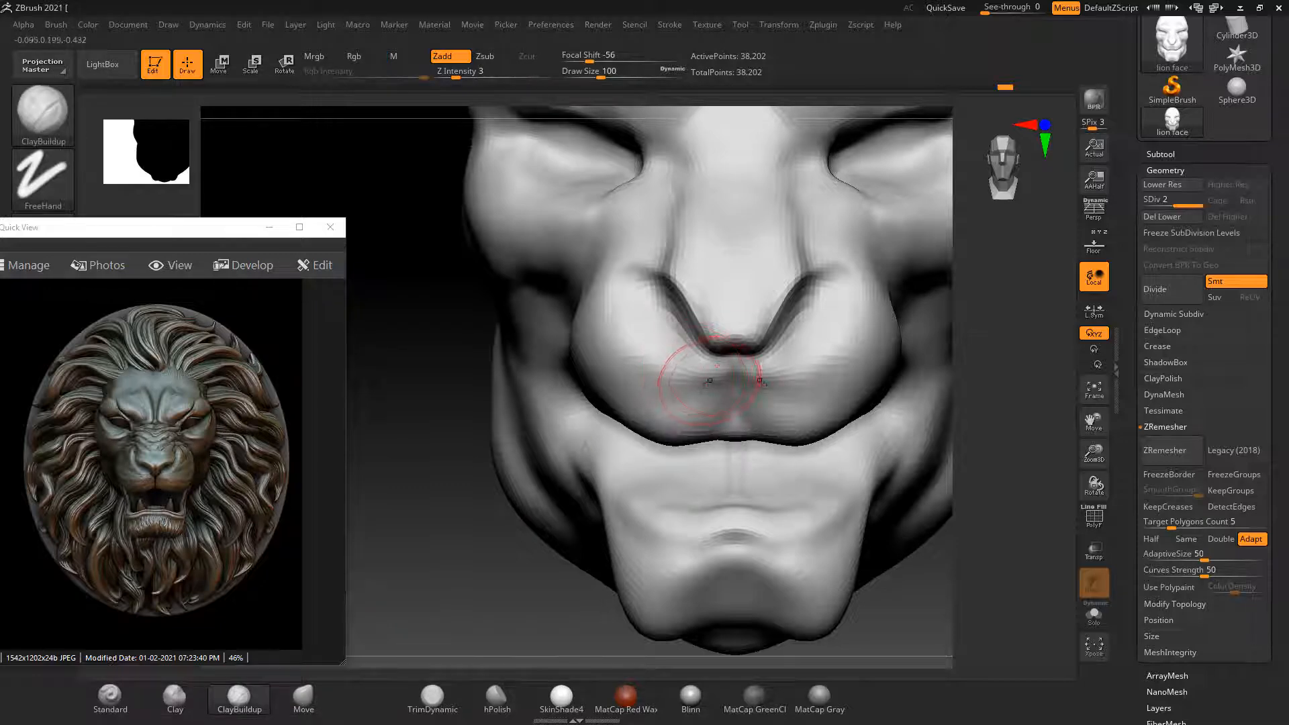
key(bracketleft)
key(bracketleft)
drag(734, 345, 742, 335)
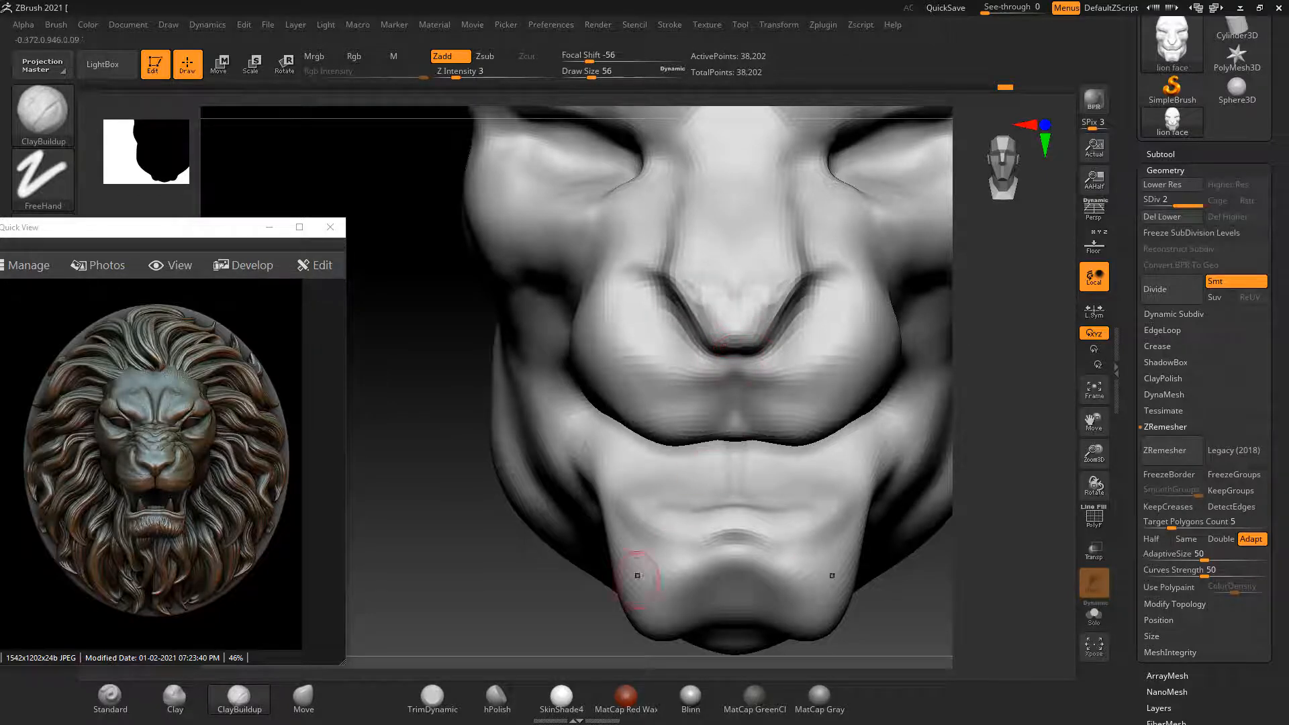
Carve the groove from under the nose tip down the upper lip and smooth the muzzle beside it, using ClayBuildup at size 56
right_drag(638, 576, 731, 376)
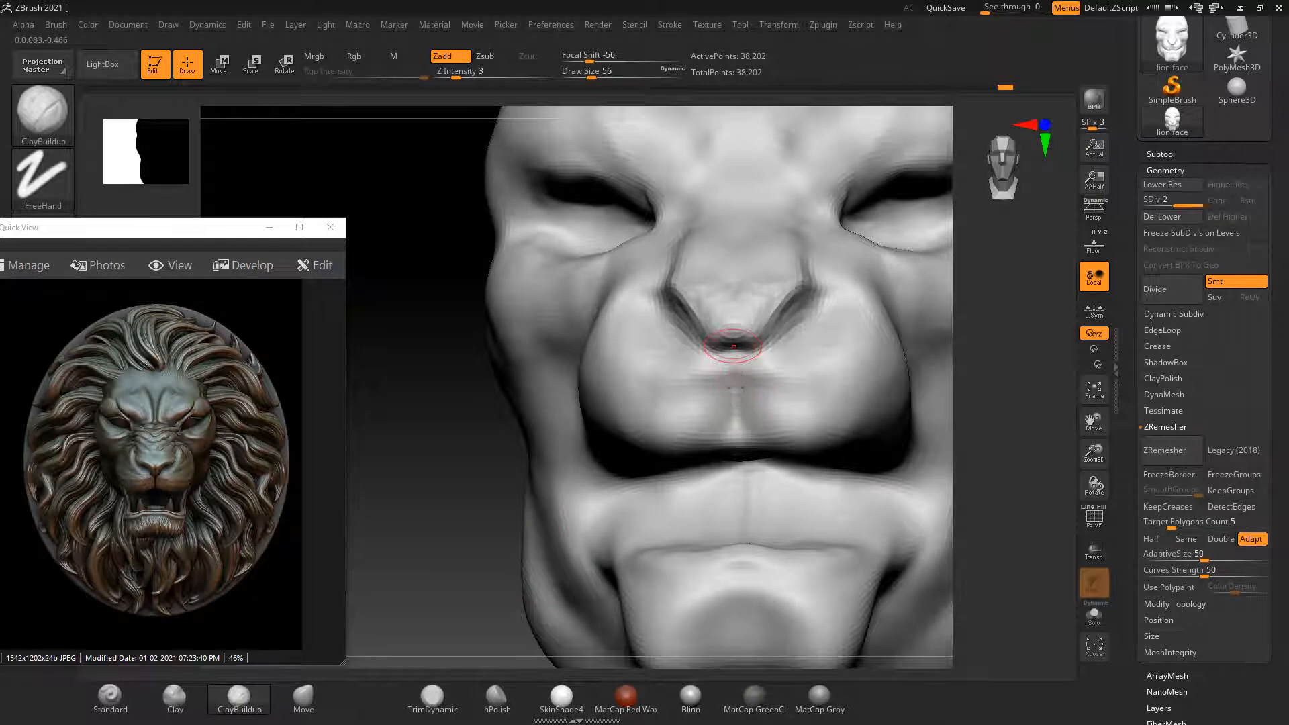
mouse_move(735, 341)
alt+mouse_down()
mouse_move(716, 336)
mouse_move(706, 368)
alt+mouse_up()
mouse_move(614, 460)
right_down()
mouse_move(672, 530)
mouse_move(732, 384)
right_up()
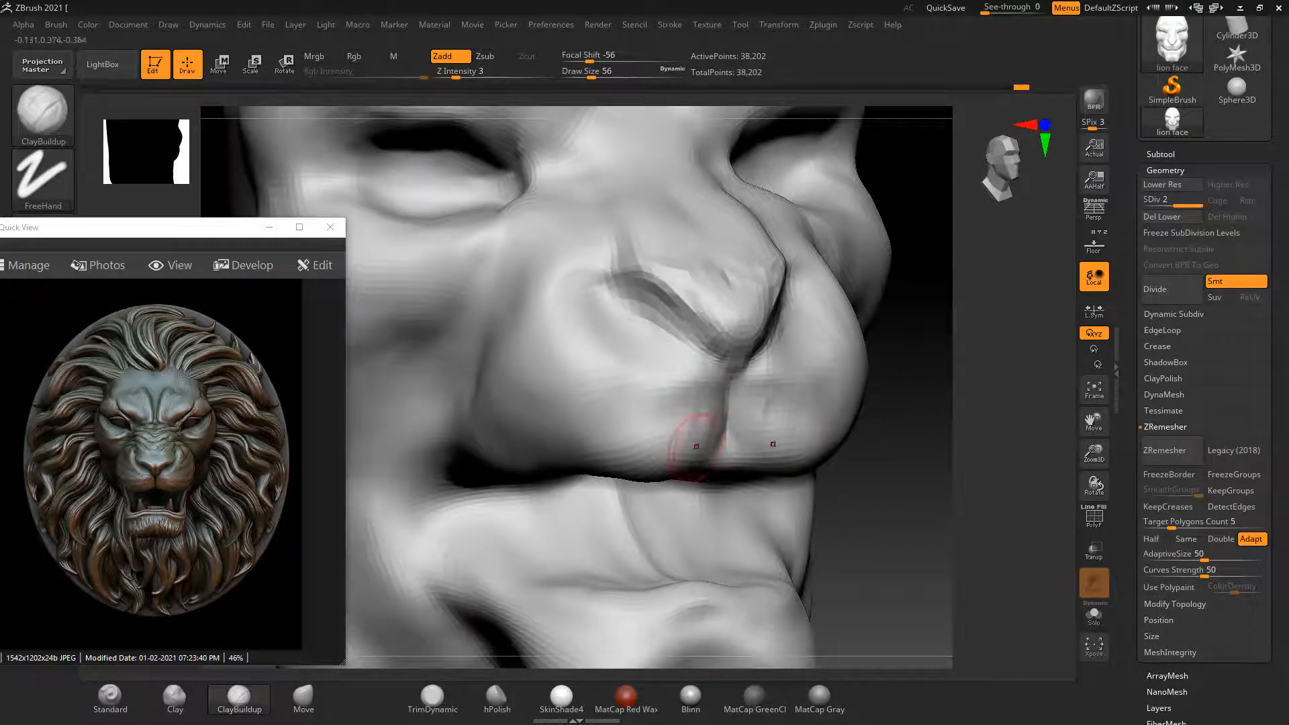
mouse_move(669, 446)
shift+mouse_down()
mouse_move(691, 417)
mouse_move(647, 438)
mouse_move(589, 411)
mouse_move(684, 352)
shift+mouse_up()
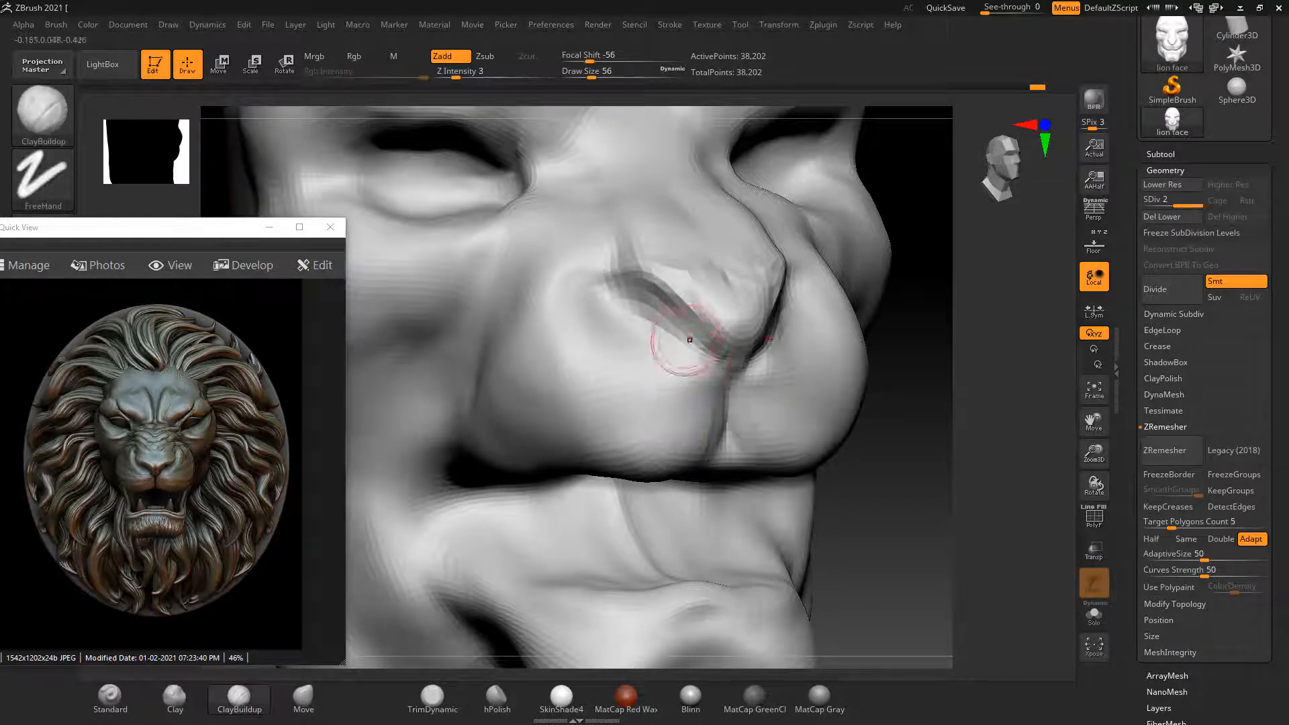
drag(634, 286, 604, 277)
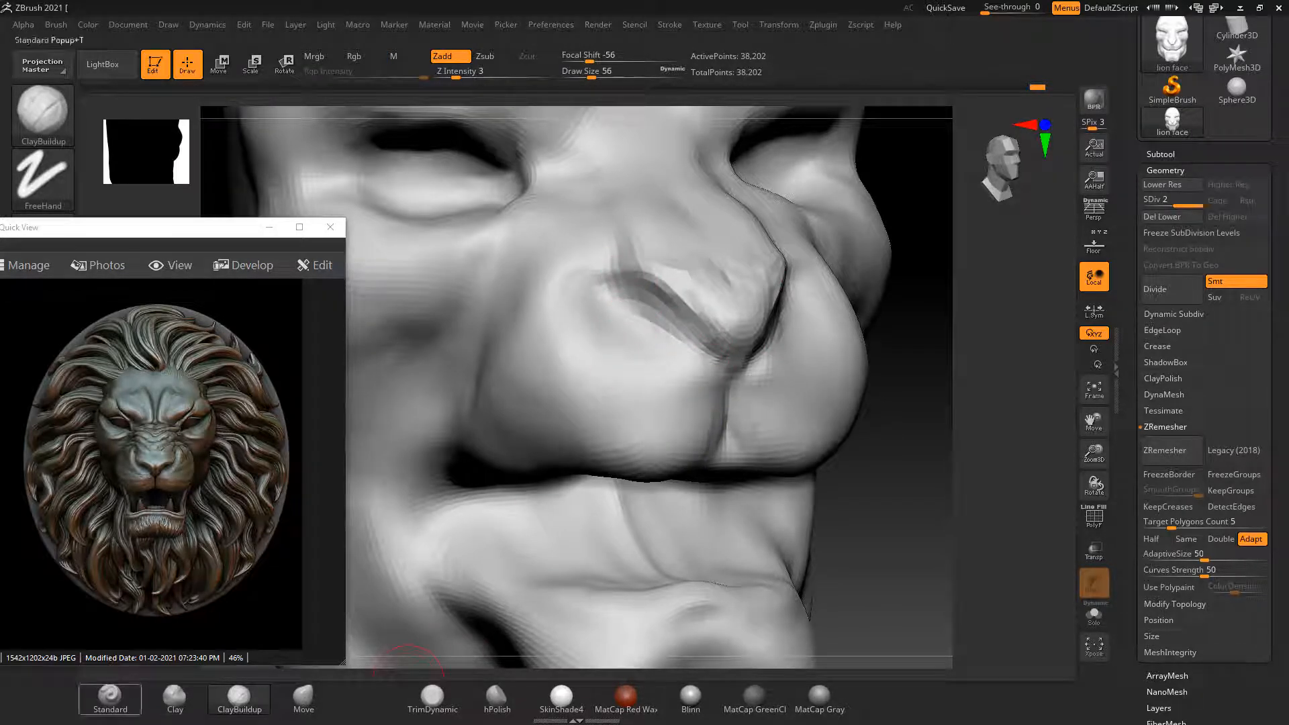
Carve the crease beneath the nostril wing using the Standard brush with Focal Shift 48 and Draw Size 28
click(110, 699)
drag(590, 58, 652, 61)
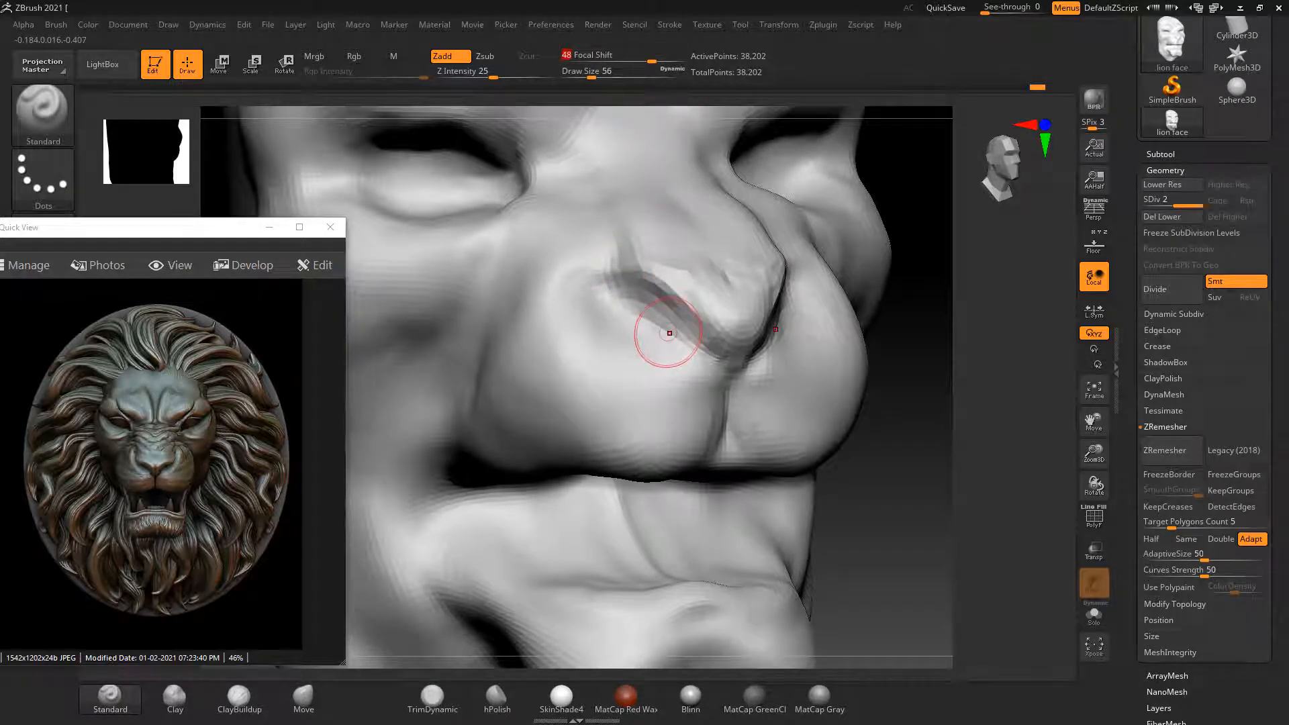
key(bracketleft)
key(bracketleft)
key(bracketleft)
key(bracketleft)
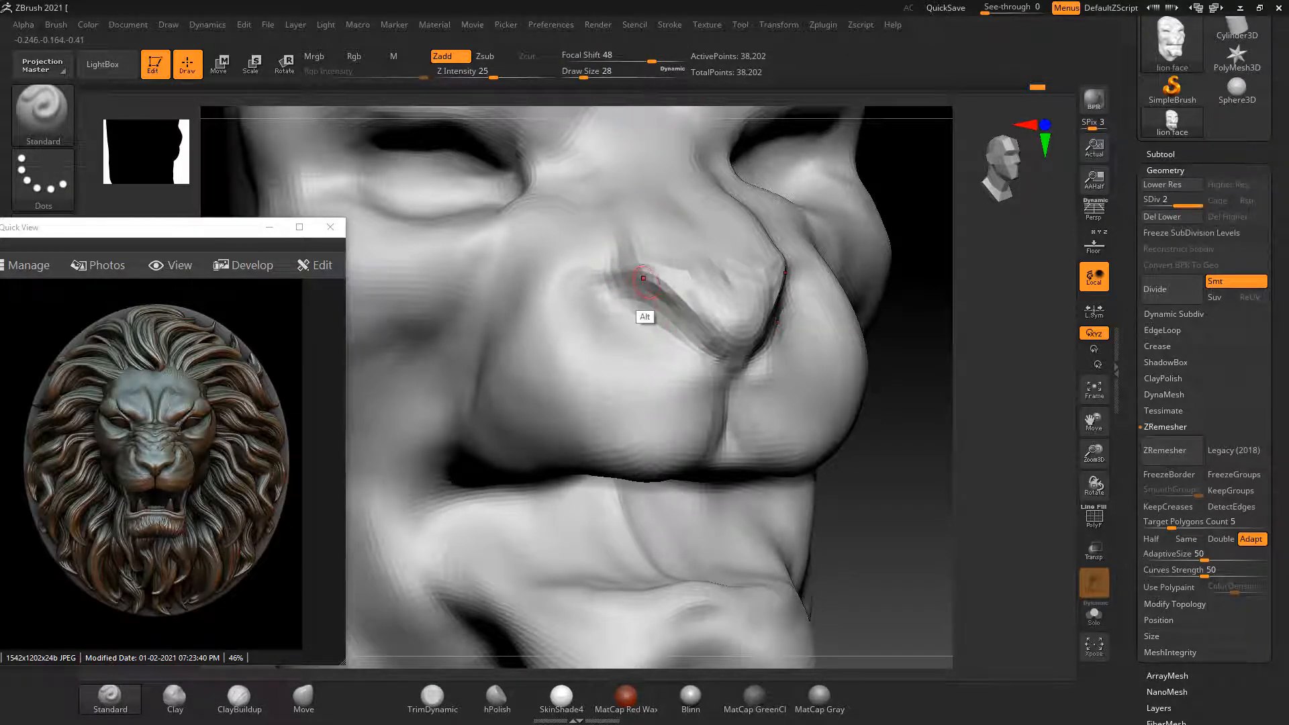
mouse_move(643, 278)
alt+mouse_down()
mouse_move(648, 303)
mouse_move(734, 369)
mouse_move(694, 321)
mouse_move(606, 286)
alt+mouse_up()
Enlarge the side reference image to 150% and carve the back edge of the nostril to match it with the Standard brush
drag(900, 403, 1017, 408)
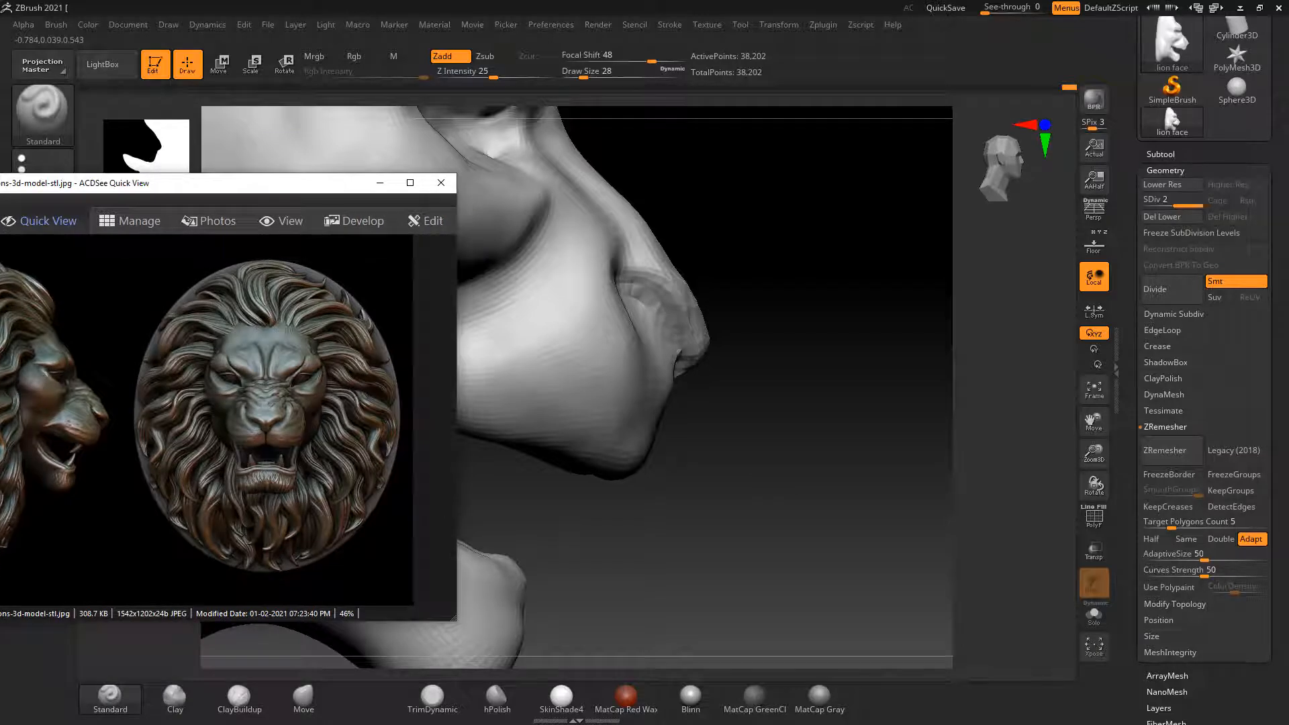
scroll(262, 423, up, 3)
drag(134, 409, 389, 416)
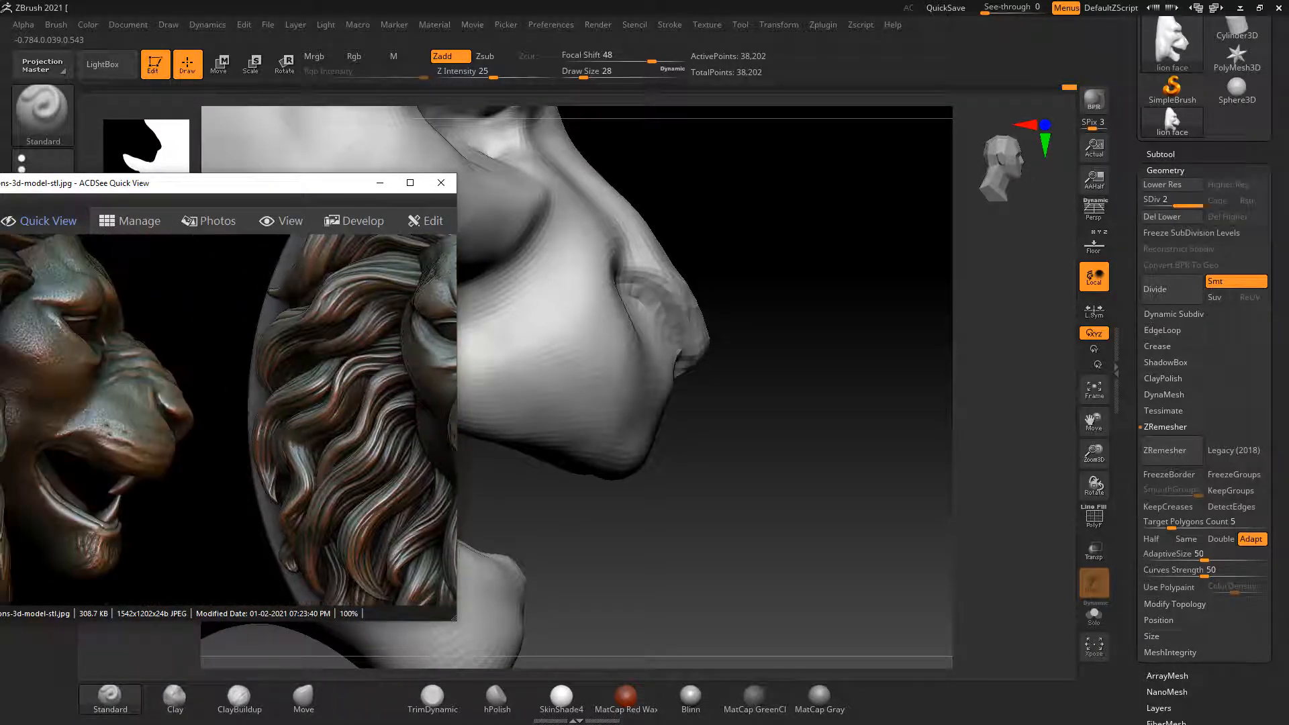
scroll(195, 416, up, 1)
drag(806, 376, 762, 373)
alt+drag(608, 231, 603, 299)
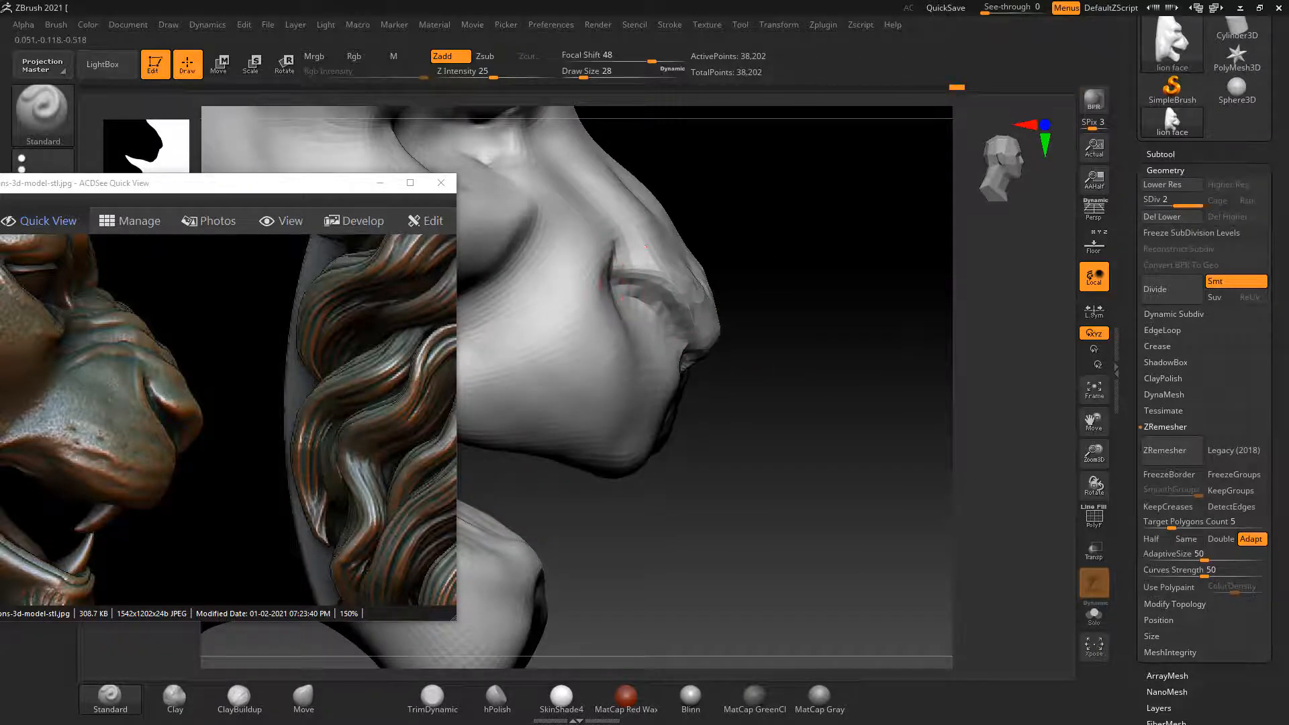
Deepen the back of the nostril and carve its recess forward to the cleft under the nose tip, using the Standard brush at size 28
drag(873, 296, 762, 293)
mouse_move(907, 349)
mouse_down()
mouse_move(879, 342)
mouse_move(900, 356)
mouse_up()
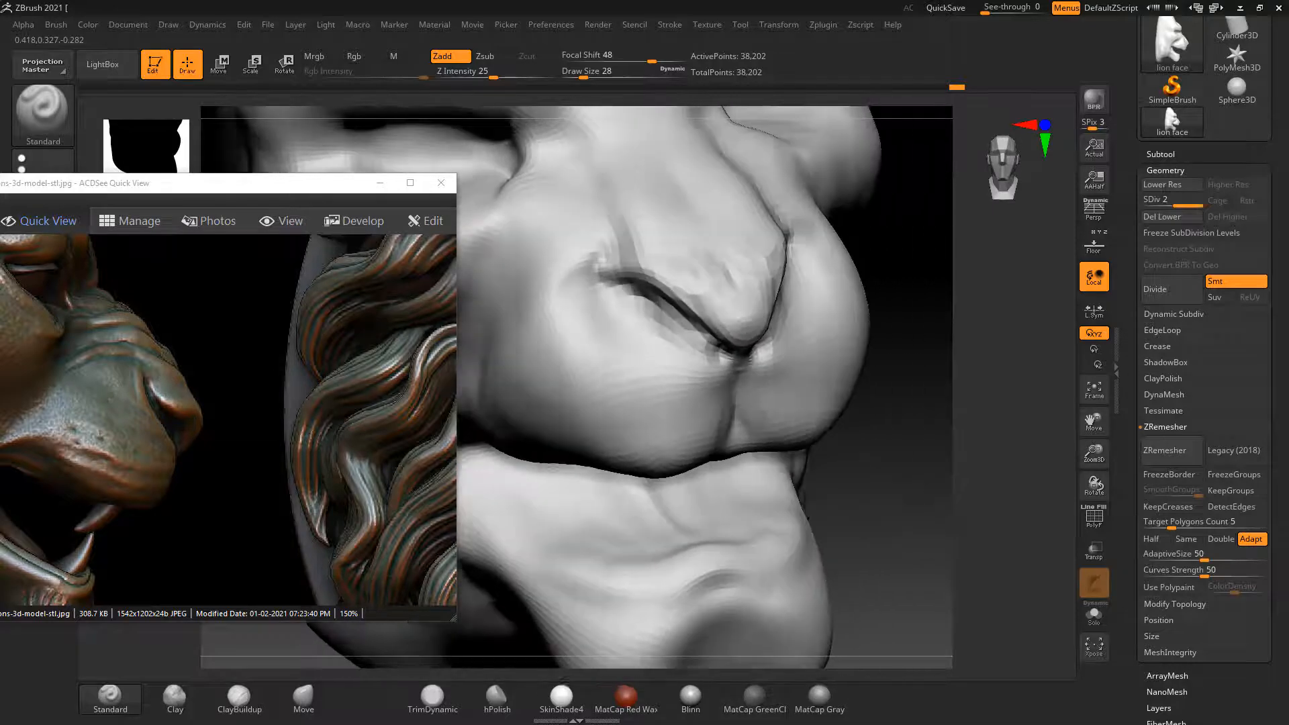
drag(879, 416, 900, 463)
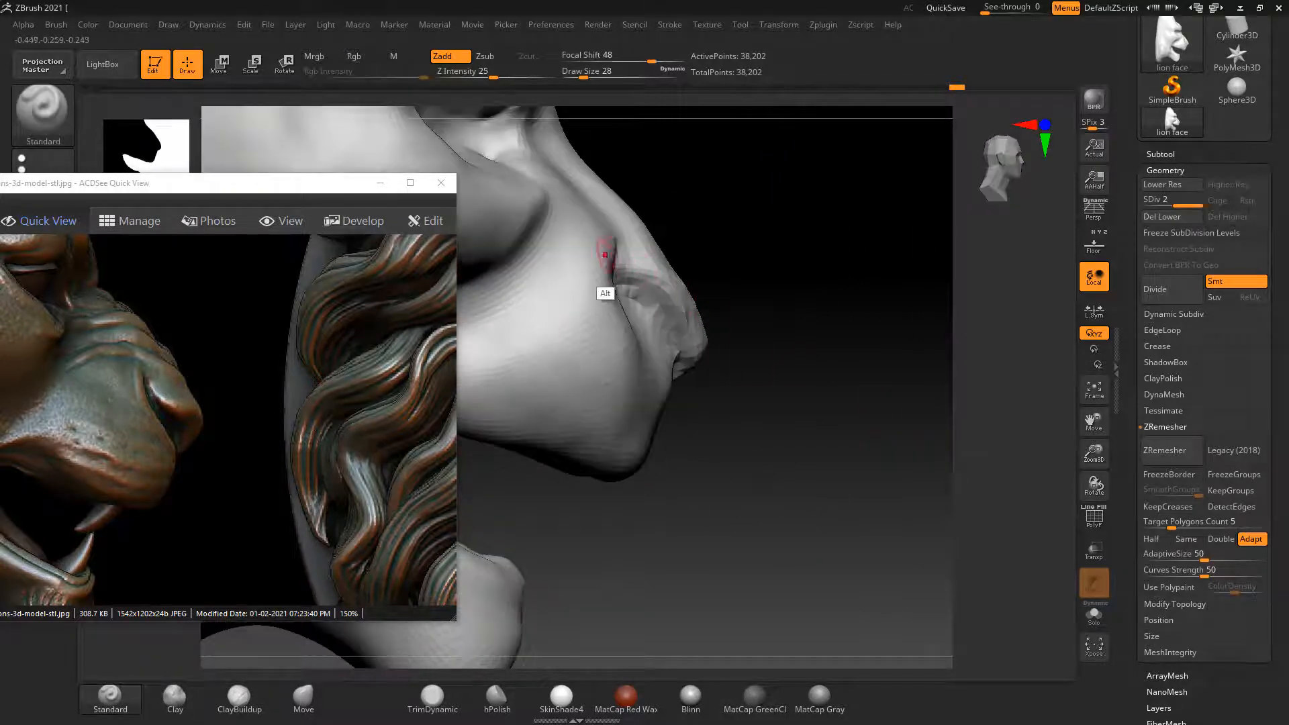
alt+drag(605, 255, 619, 249)
mouse_move(617, 300)
alt+mouse_down()
mouse_move(682, 400)
mouse_move(682, 371)
mouse_move(689, 406)
alt+mouse_up()
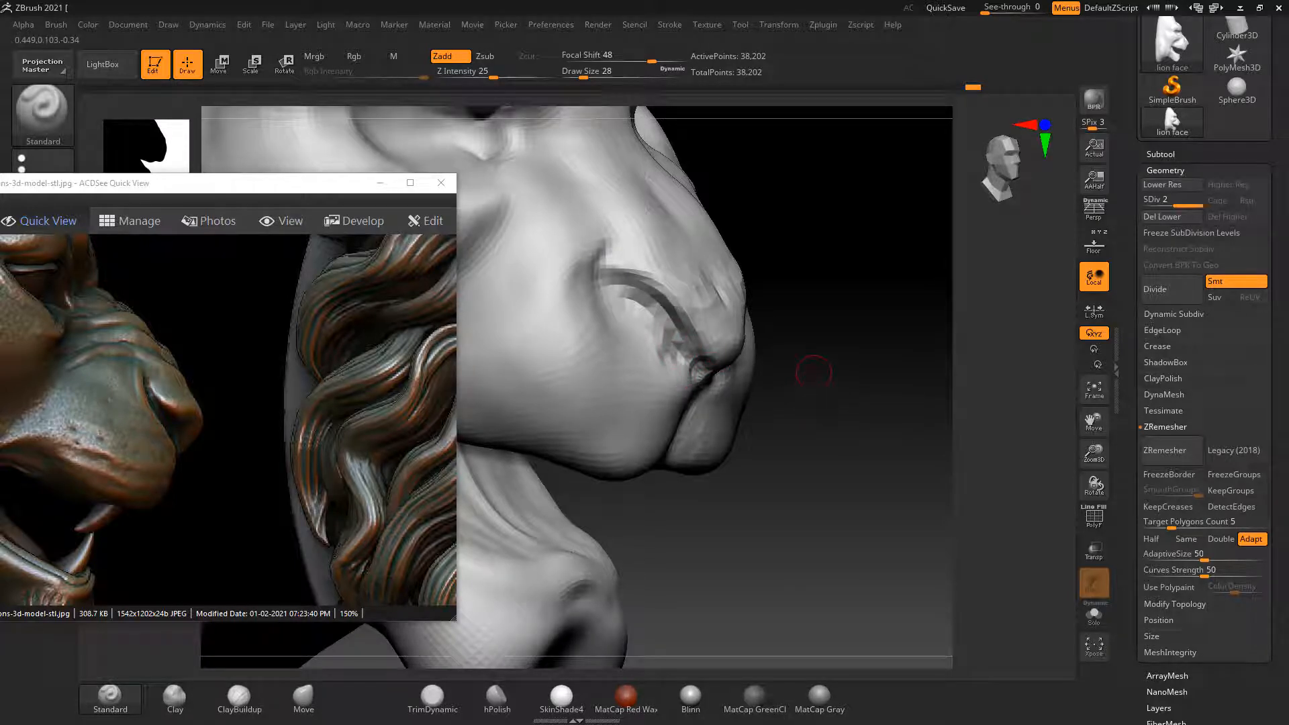
Go up to subdivision level 3, sharpen the nostril crease with the Standard brush, and check it from the front
key(d)
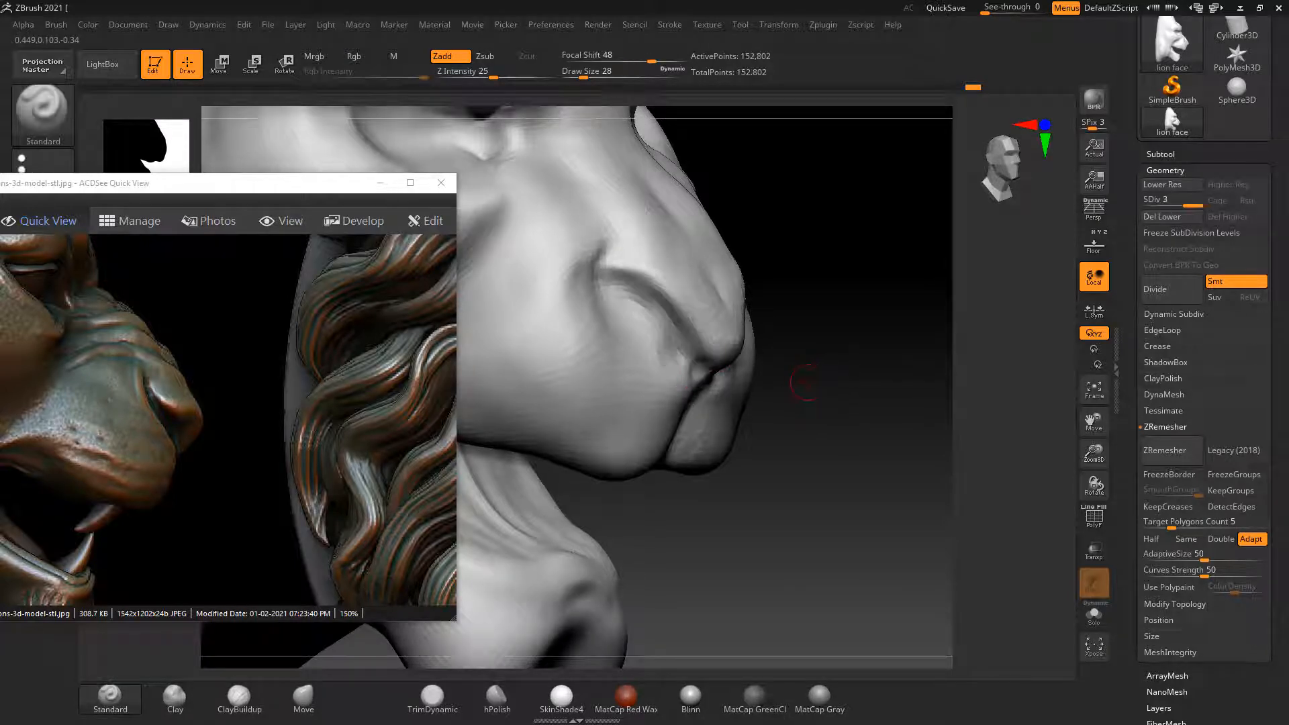
mouse_move(806, 374)
mouse_down()
mouse_move(690, 358)
mouse_move(662, 349)
mouse_move(650, 322)
mouse_move(613, 319)
mouse_up()
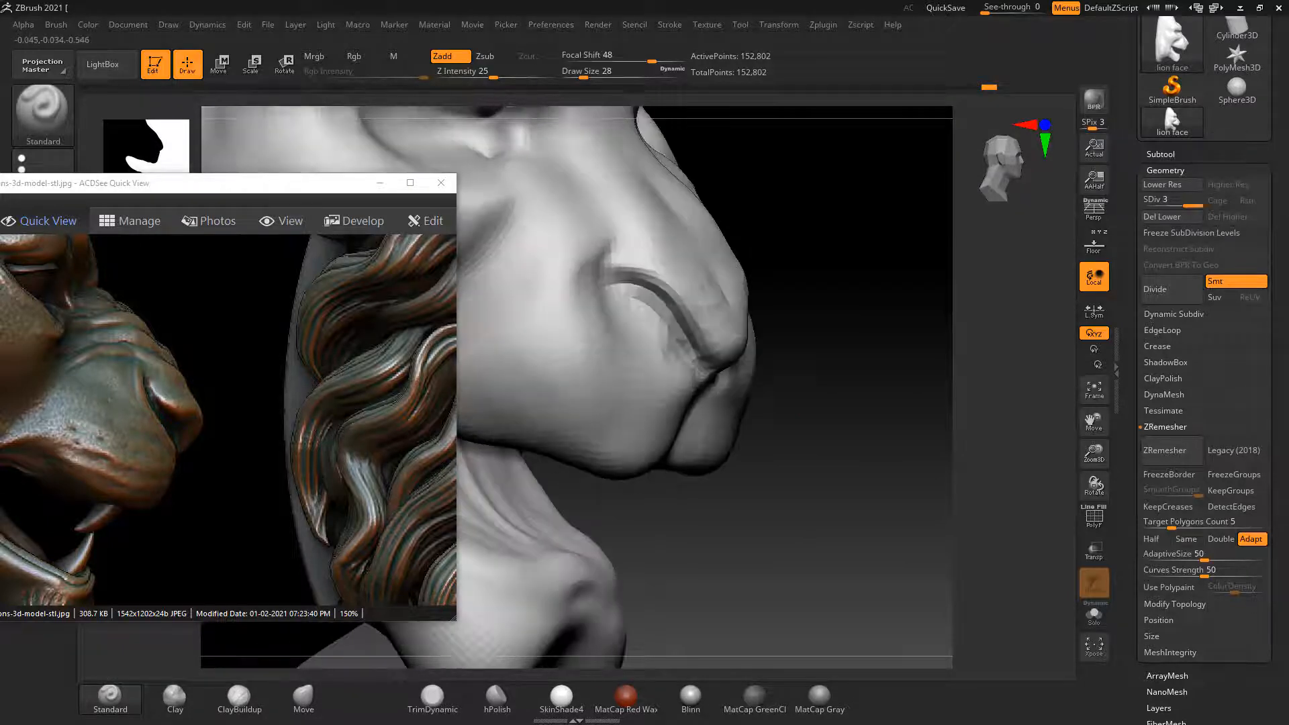
drag(782, 366, 728, 361)
drag(883, 443, 870, 429)
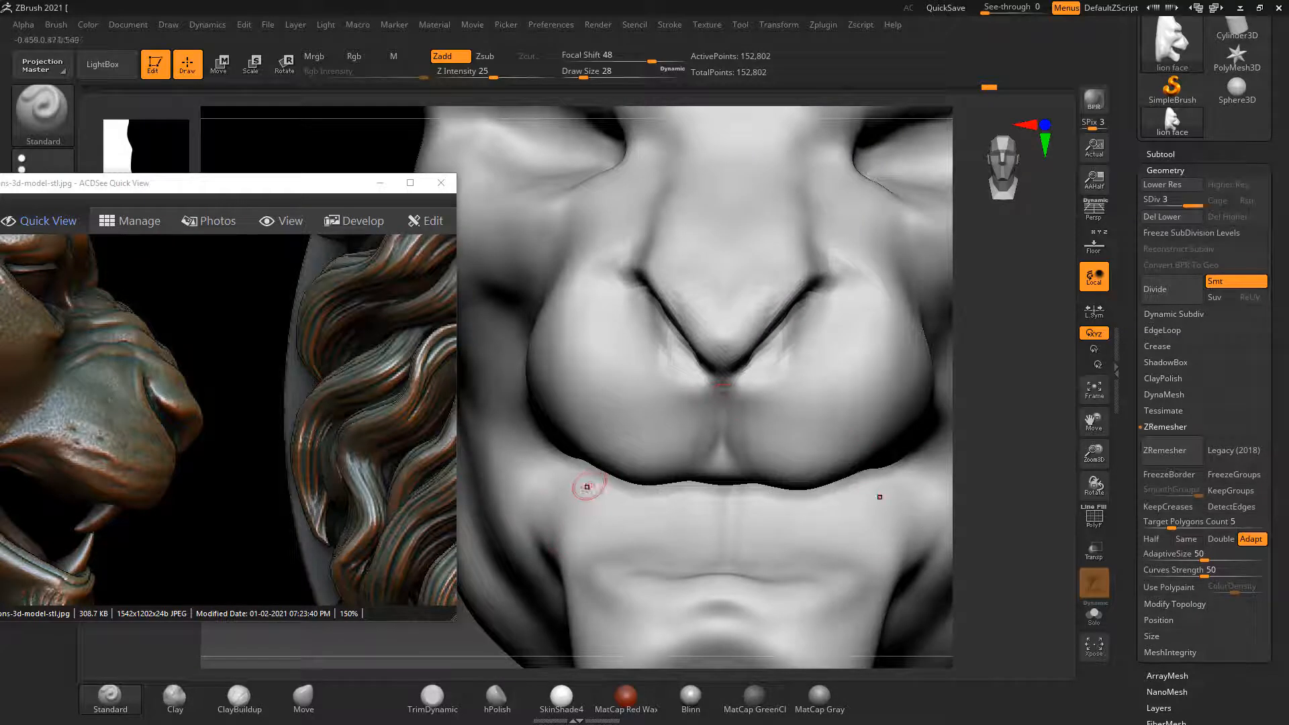
shift+drag(963, 665, 969, 656)
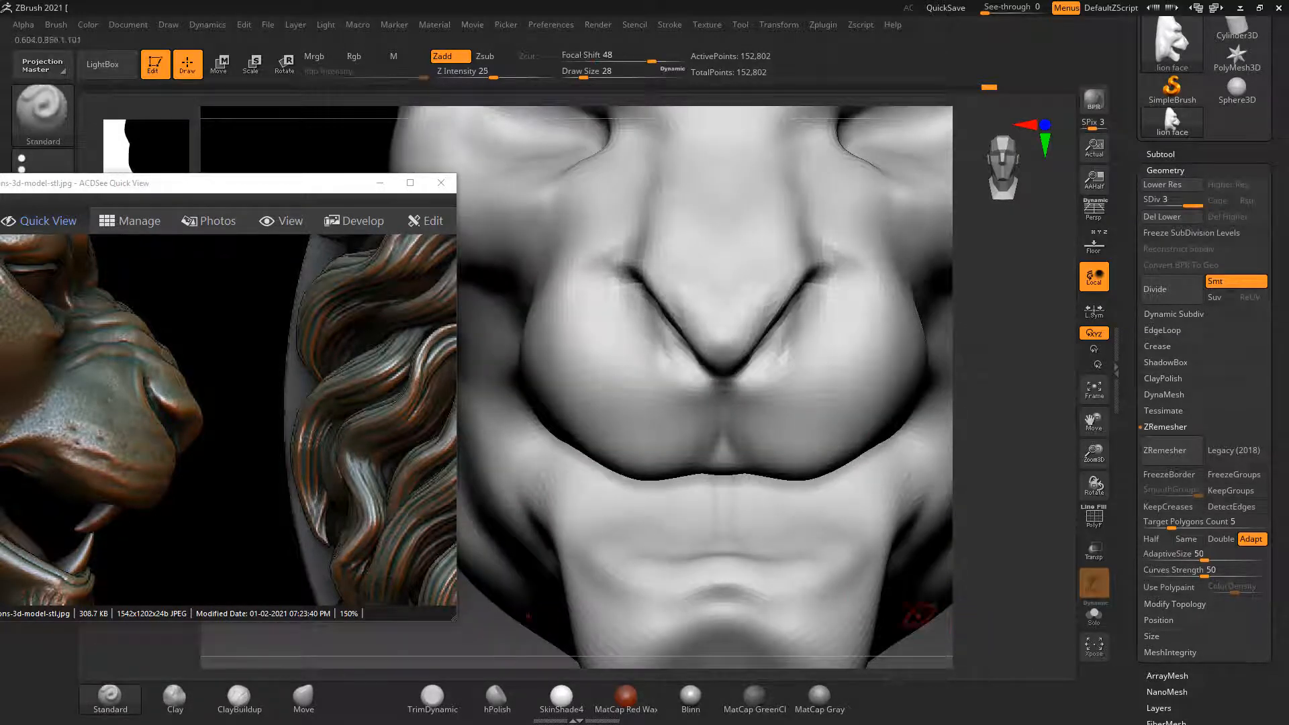
Bring the front reference of the muzzle into view, then flatten the nose tip's lower centre with TrimDynamic at size 56 and smooth it
drag(295, 183, 132, 172)
drag(279, 403, 9, 396)
mouse_move(441, 589)
shift+mouse_down()
mouse_move(414, 610)
mouse_move(430, 606)
shift+mouse_up()
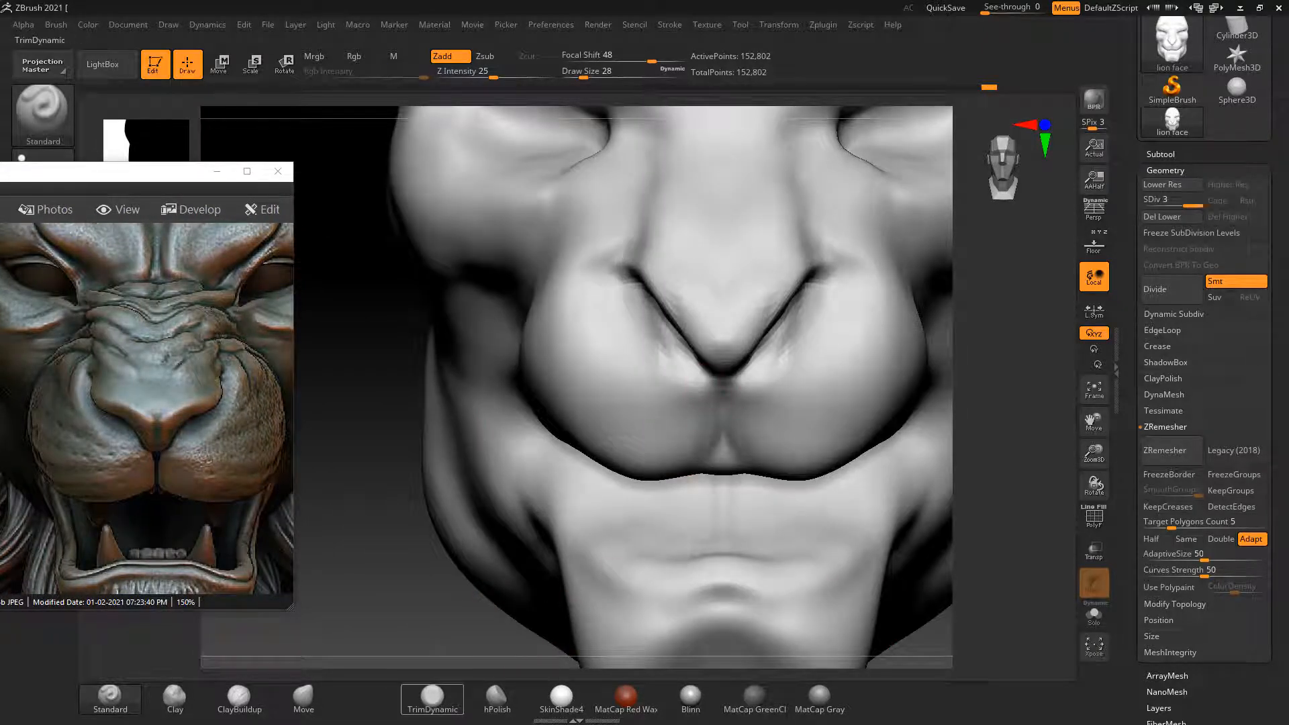
click(433, 698)
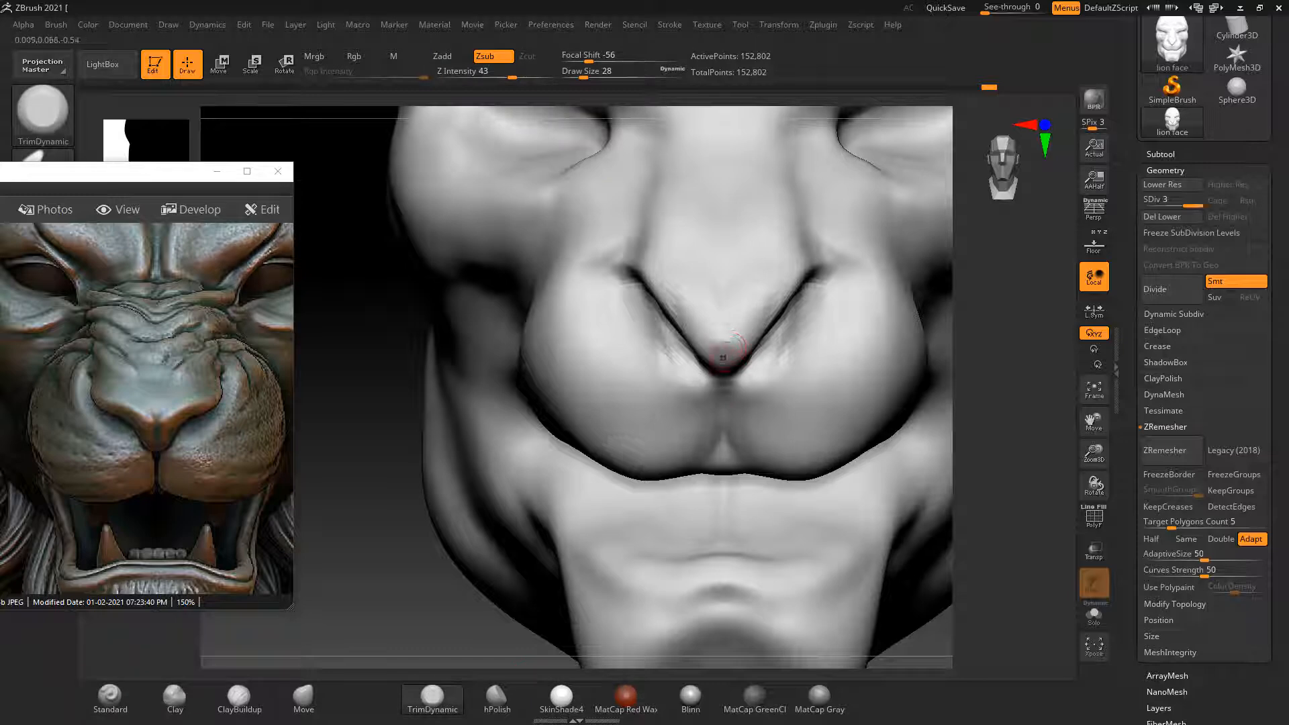
key(bracketright)
key(bracketright)
key(bracketright)
drag(741, 345, 721, 353)
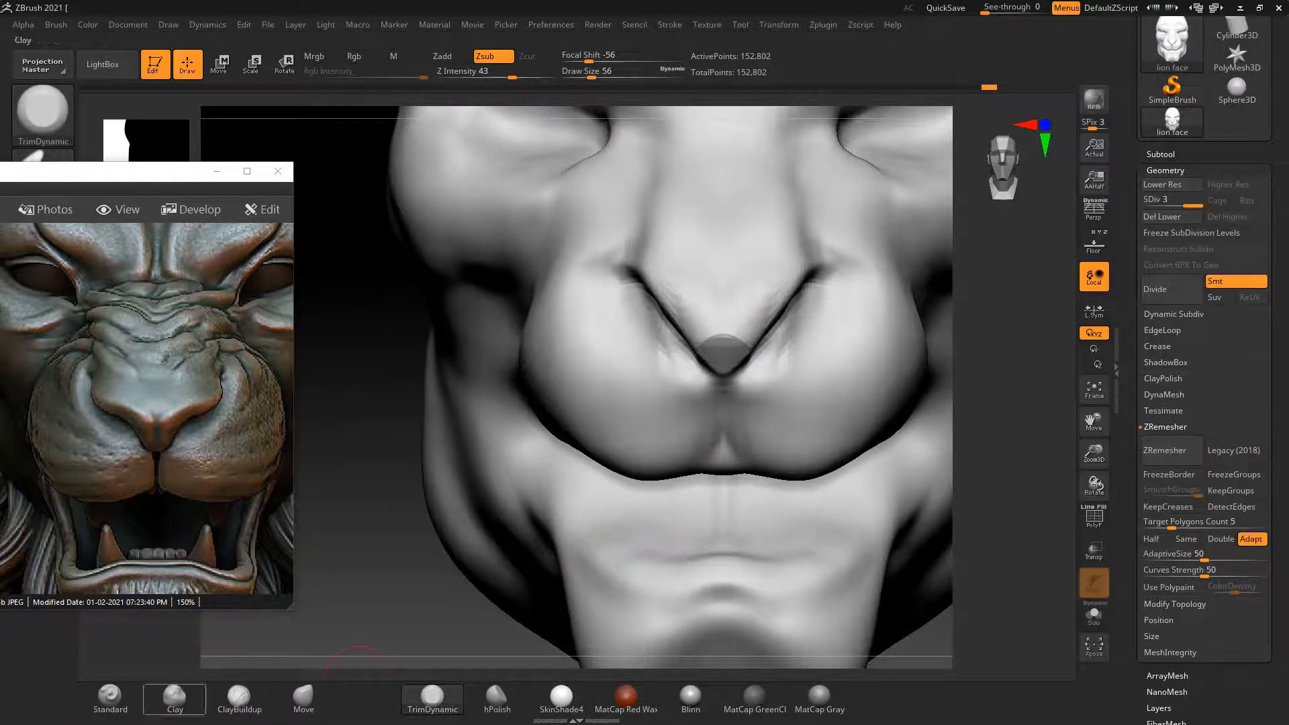
key(shift)
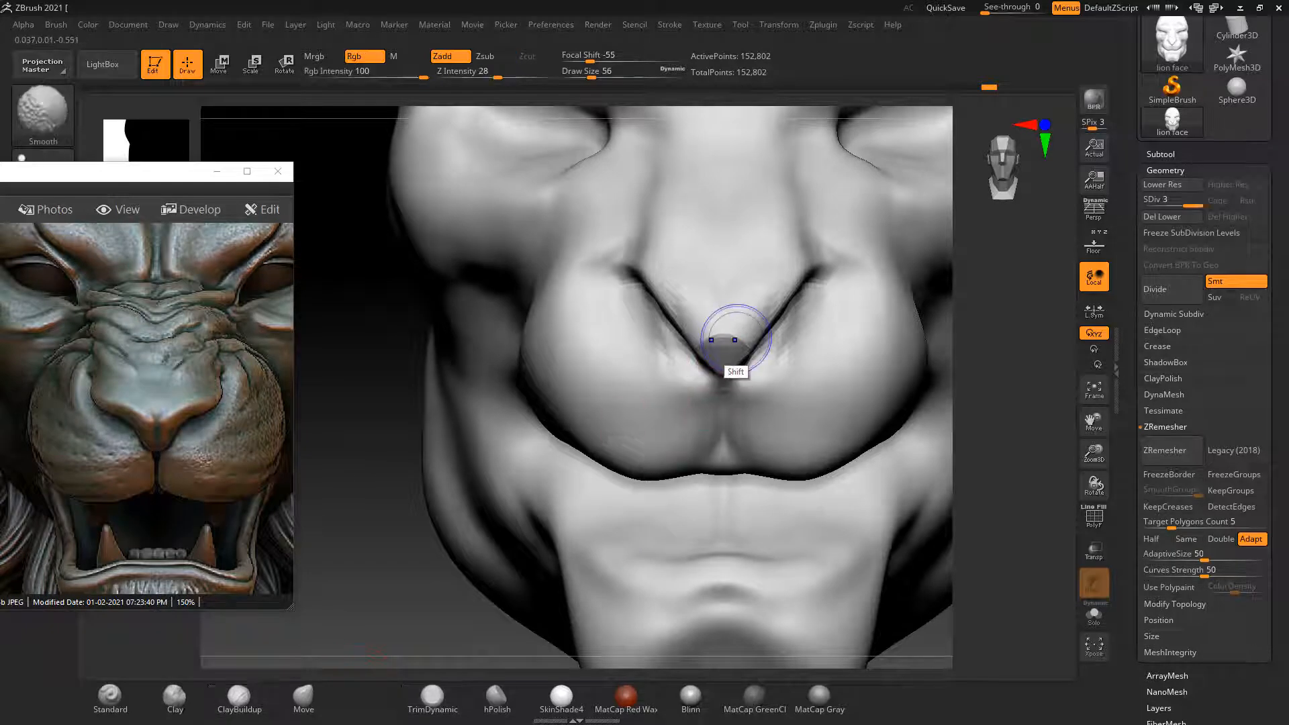
mouse_move(737, 339)
shift+mouse_down()
mouse_move(722, 365)
mouse_move(716, 356)
shift+mouse_up()
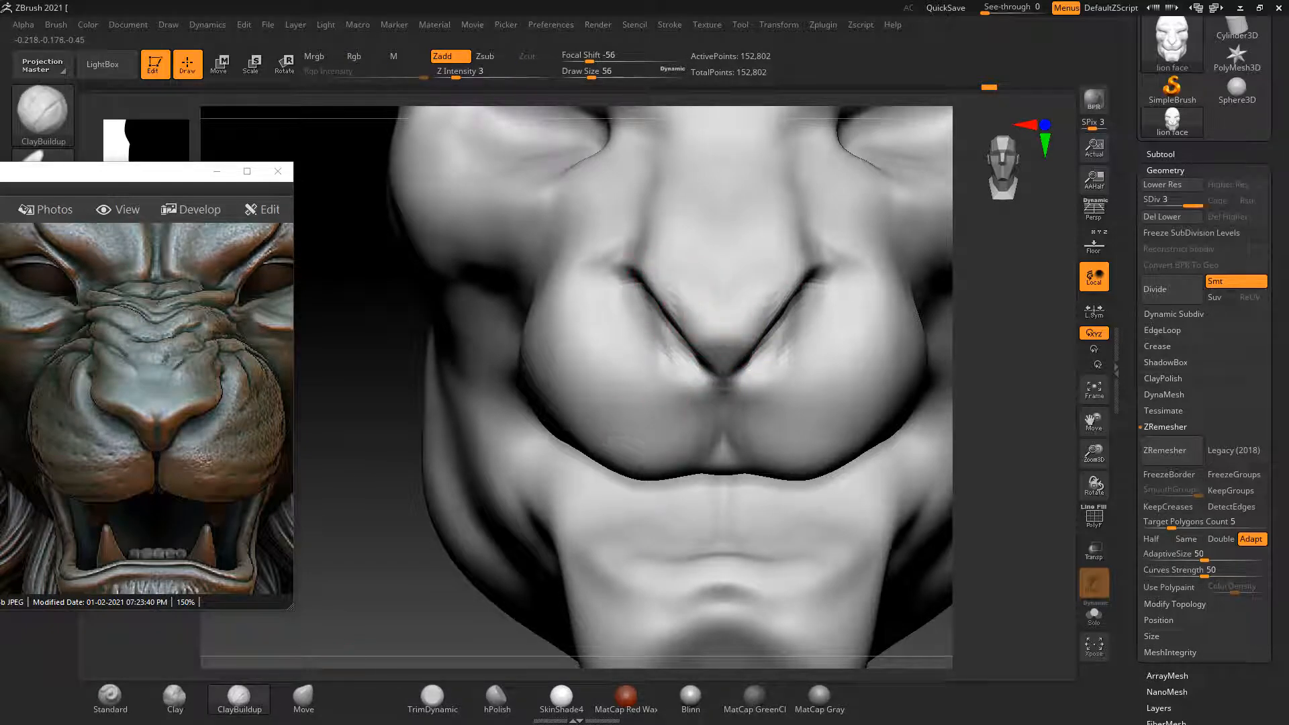
Build up the nose surface along the nostril creases with ClayBuildup at size 56, lowering Z Intensity to 1
drag(656, 275, 690, 323)
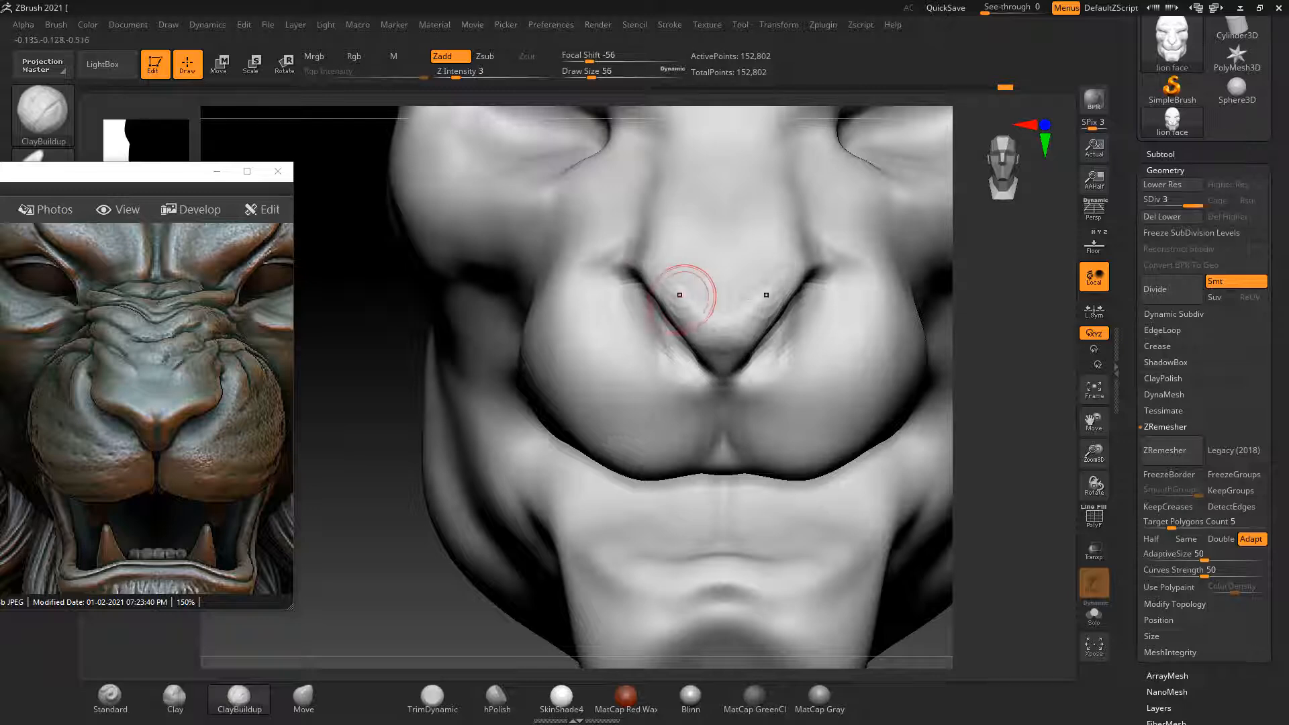
click(479, 73)
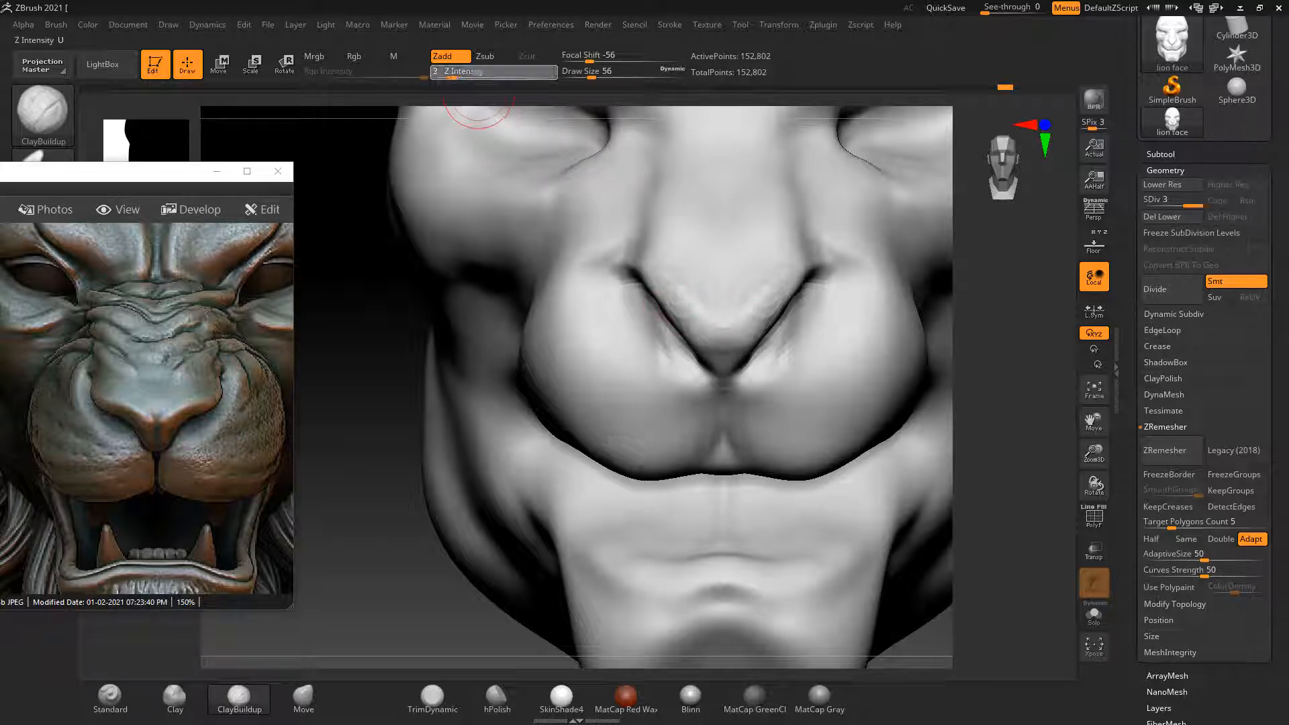
text(1)
key(Return)
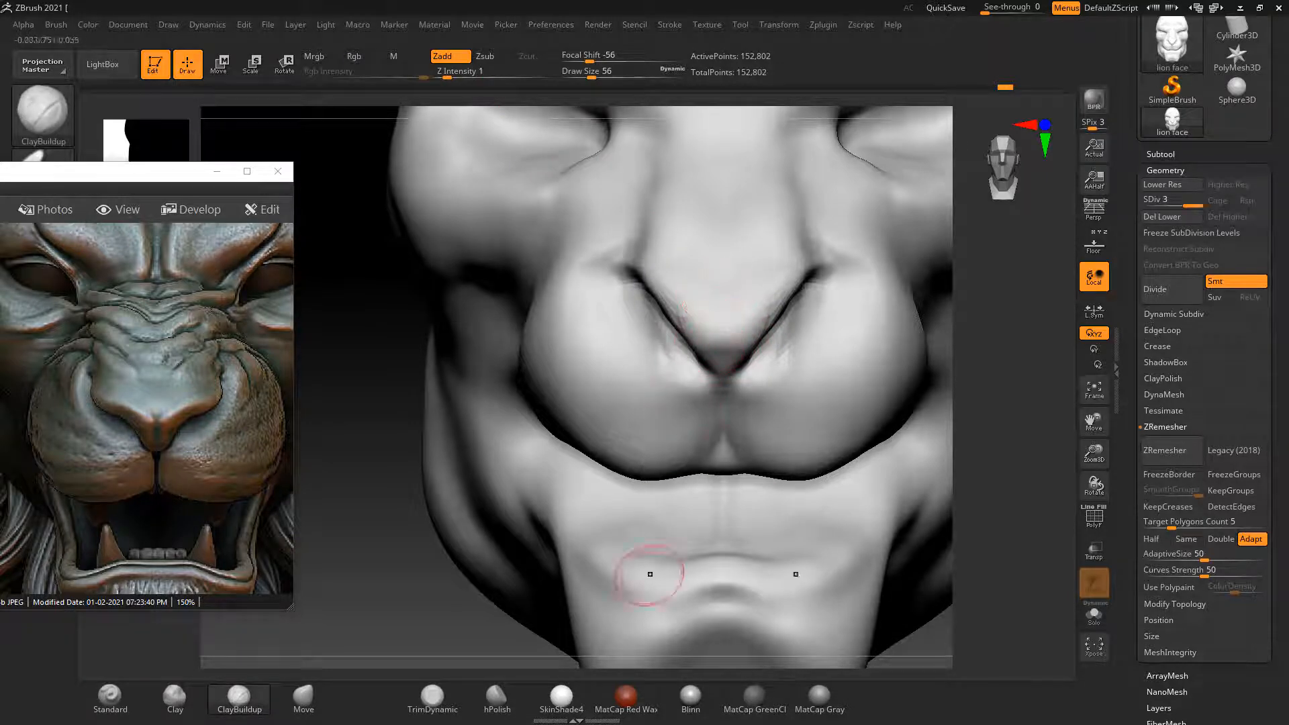
Pull the outer ends of the nostril creases outward and adjust their lower part with the Move brush at size 128
click(303, 698)
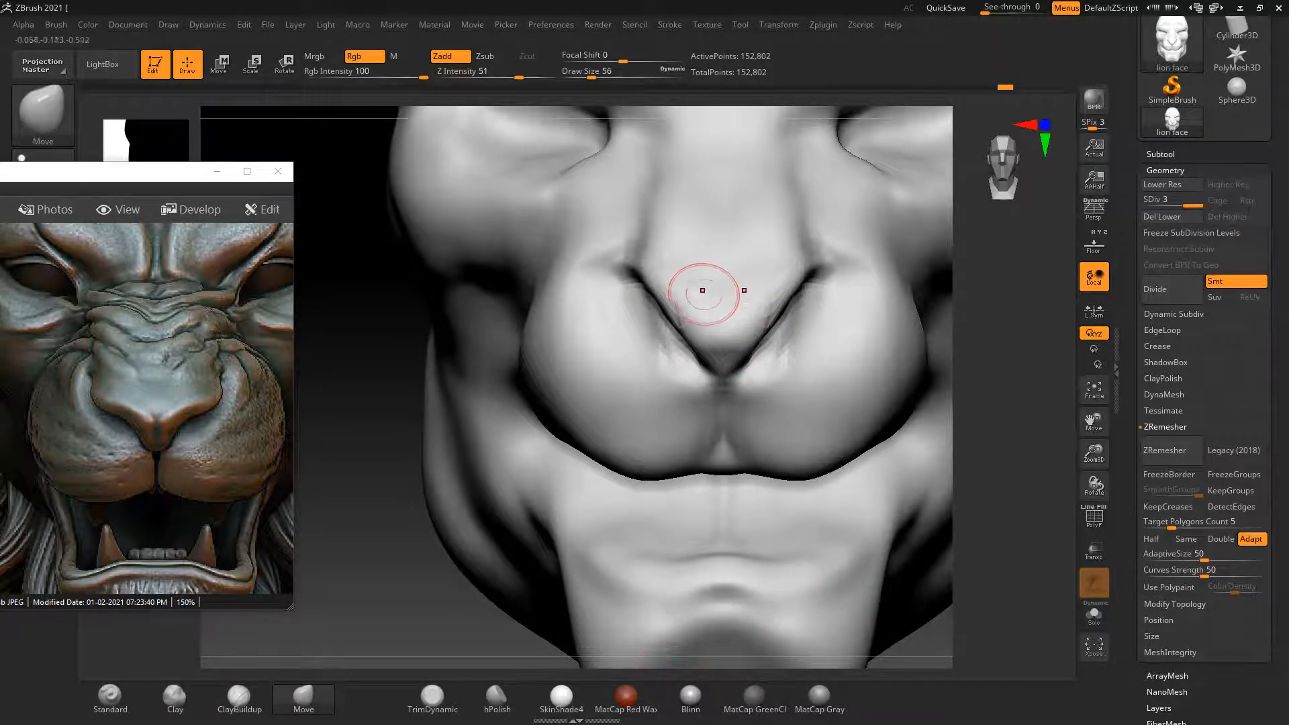
key(bracketright)
key(bracketright)
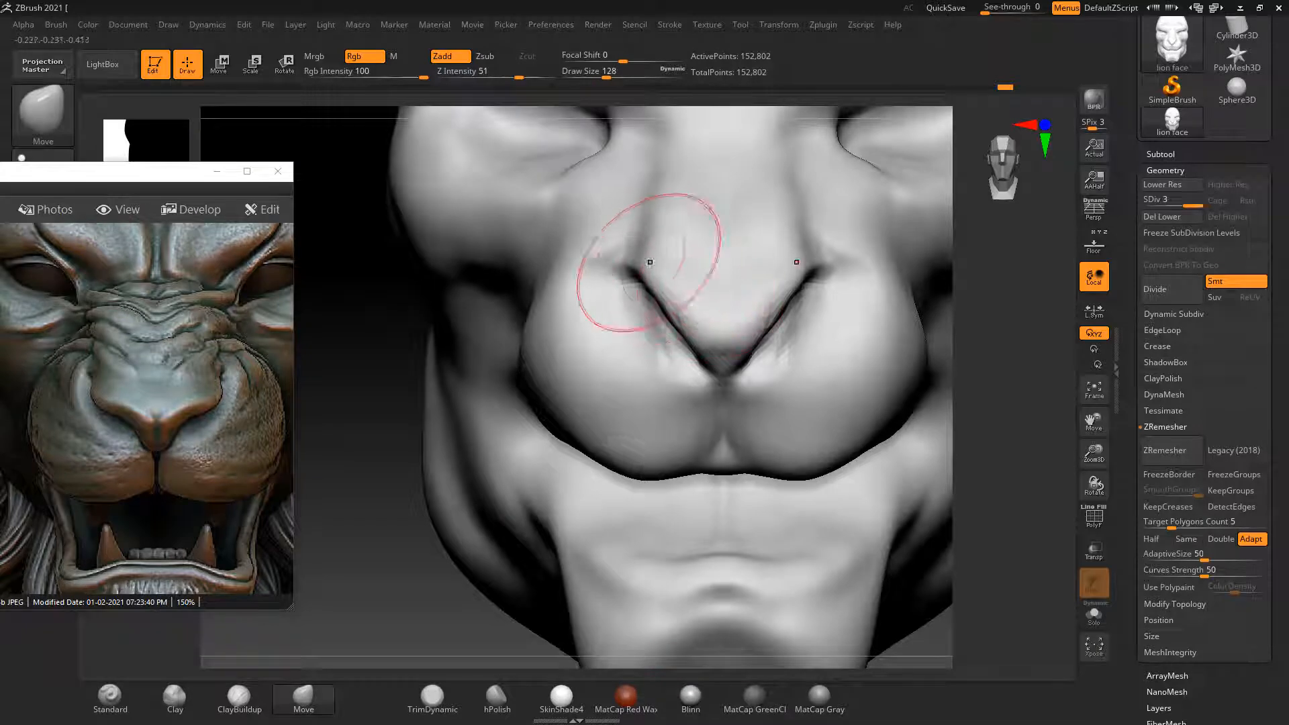
drag(633, 260, 618, 268)
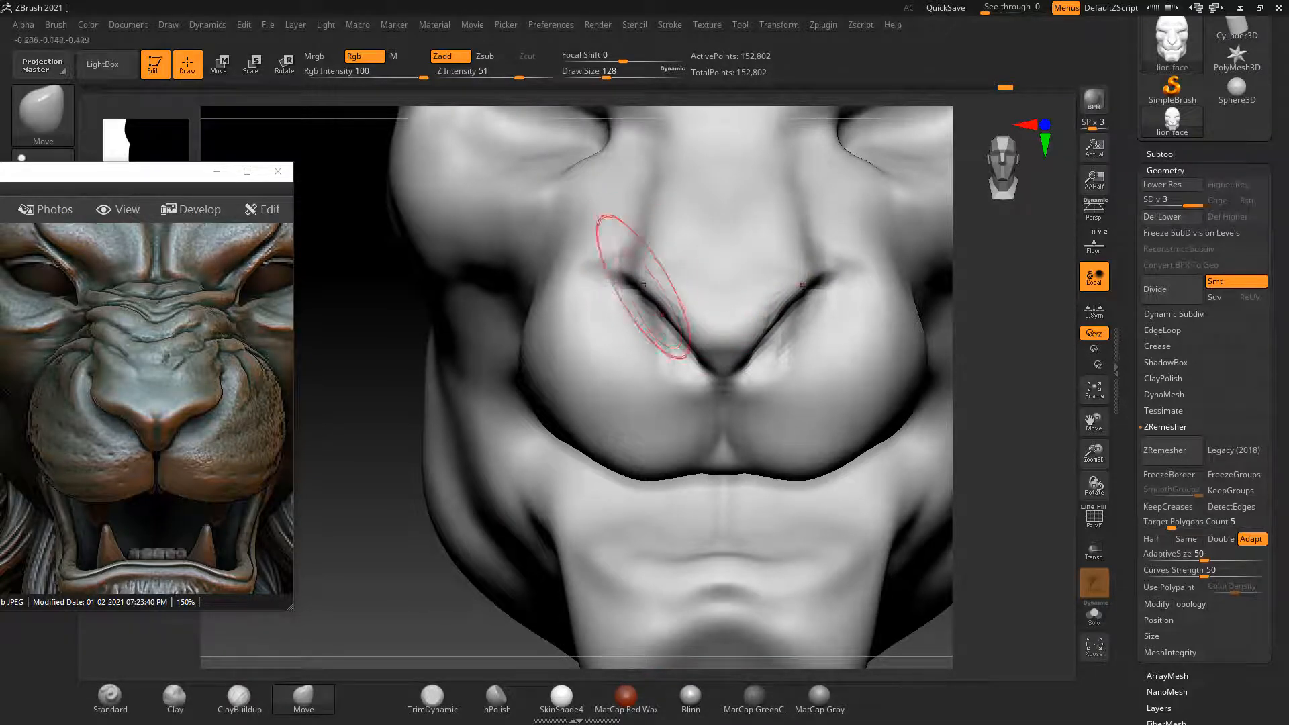
drag(670, 348, 681, 325)
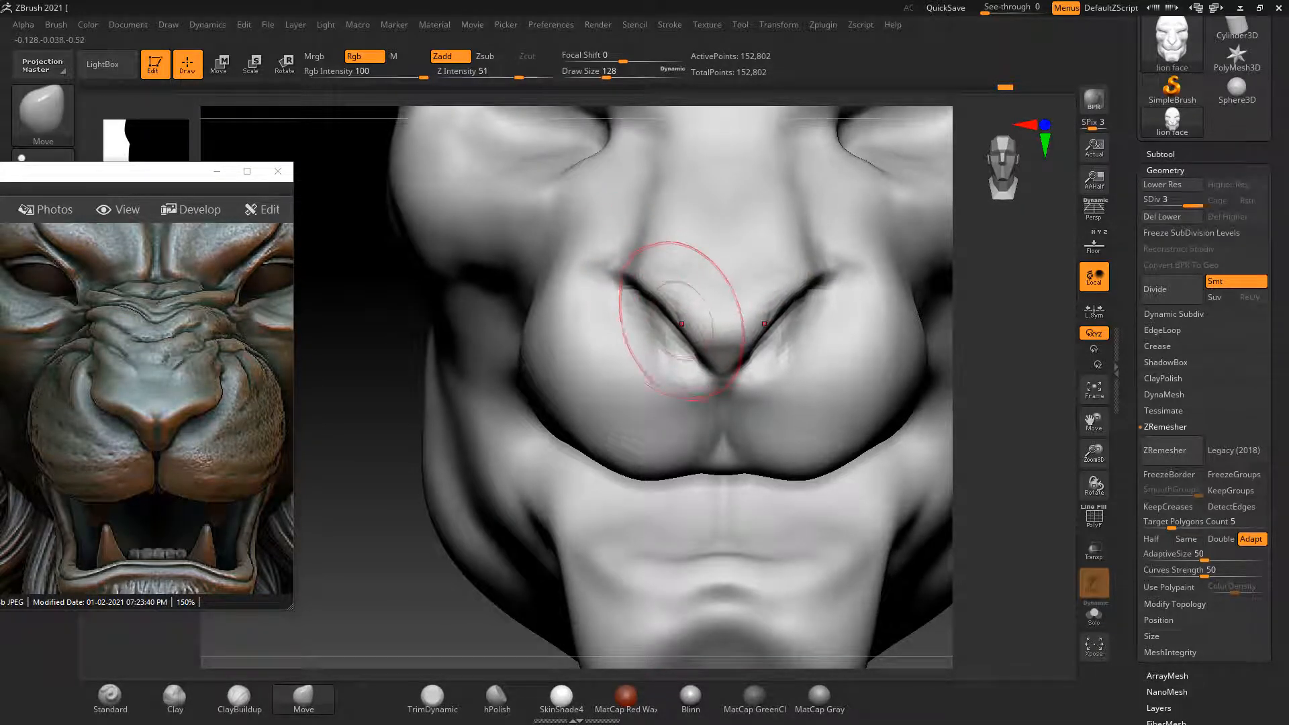
Bend the nostril creases into a curve around the nose tip with the Move brush at size 100, then smooth beneath the nose
key(bracketleft)
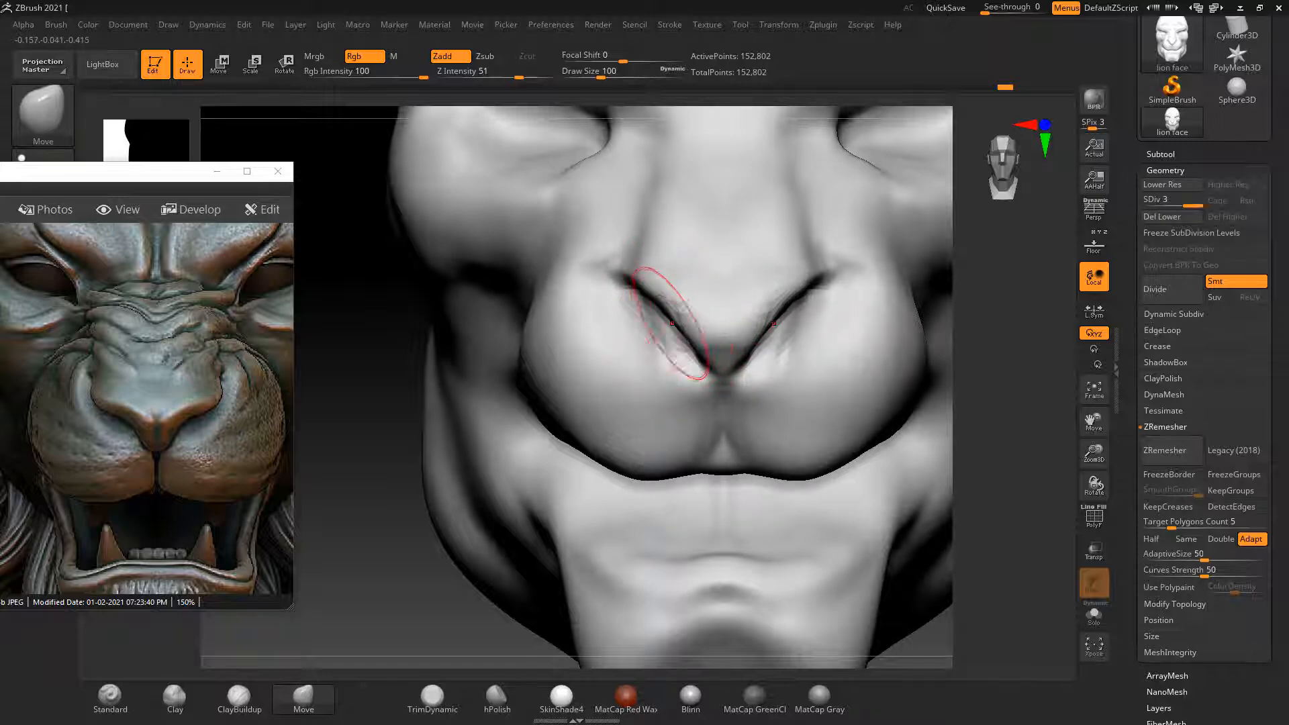
mouse_move(673, 324)
mouse_down()
mouse_move(680, 315)
mouse_move(646, 291)
mouse_up()
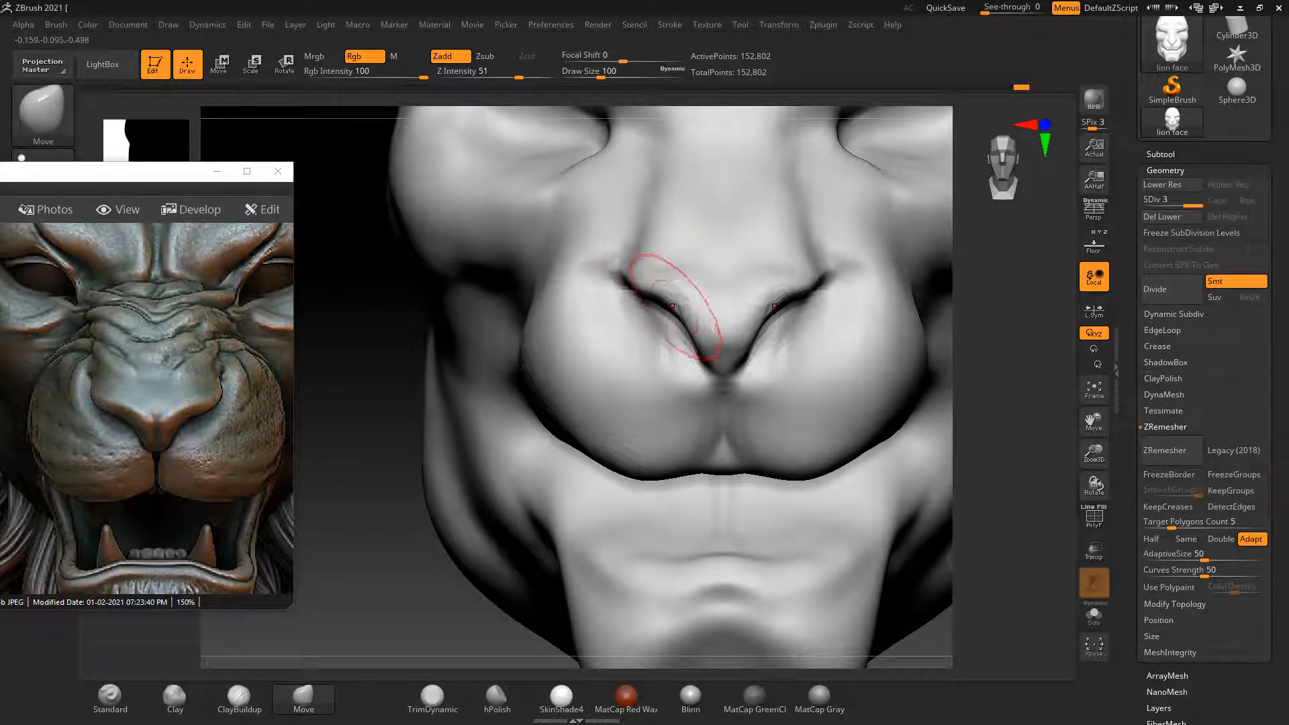
key(shift)
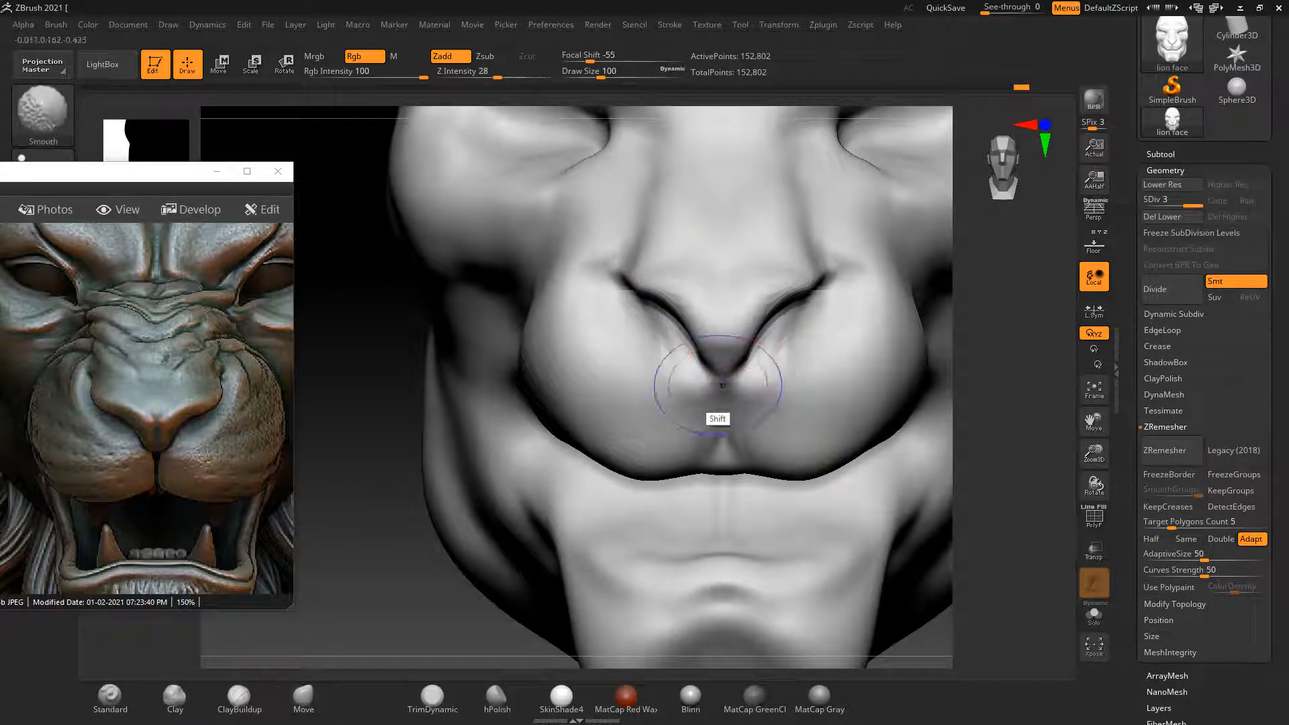
shift+drag(703, 464, 702, 417)
Carve a groove between the cheek and muzzle up toward the inner eye corner, using the Standard brush at size 100
key(f)
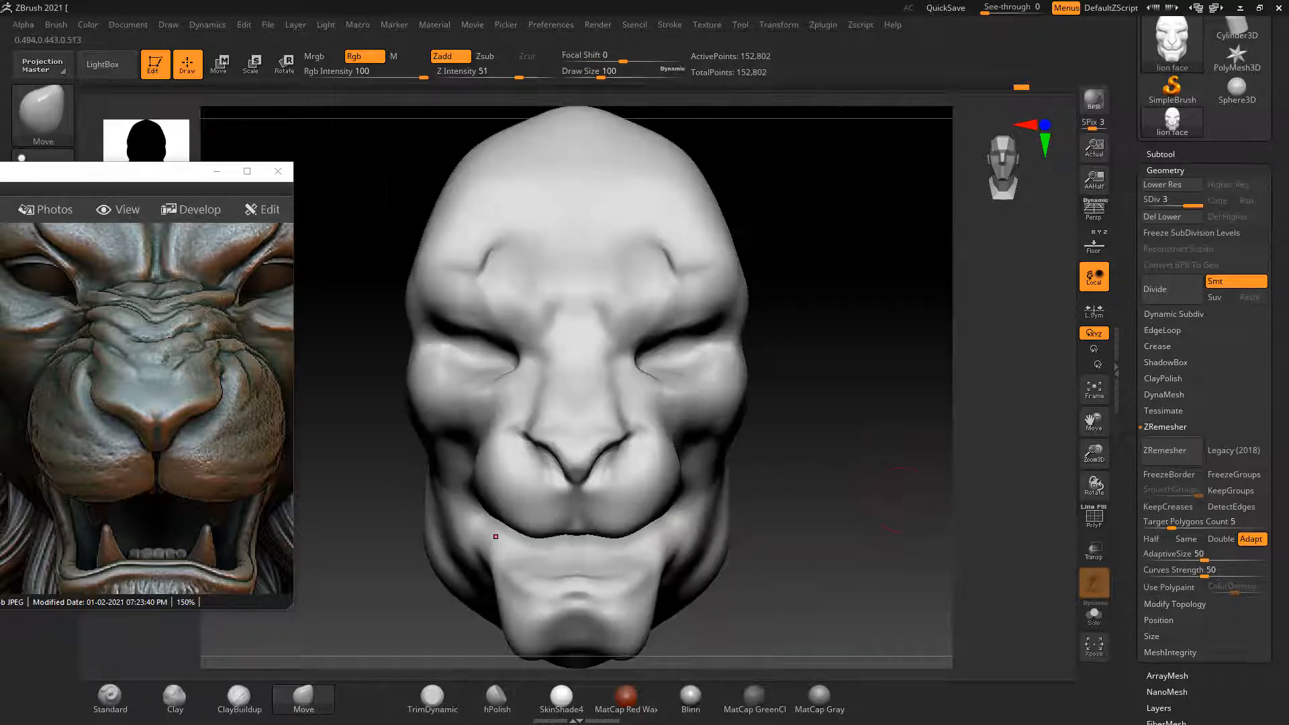
alt+drag(900, 541, 1041, 507)
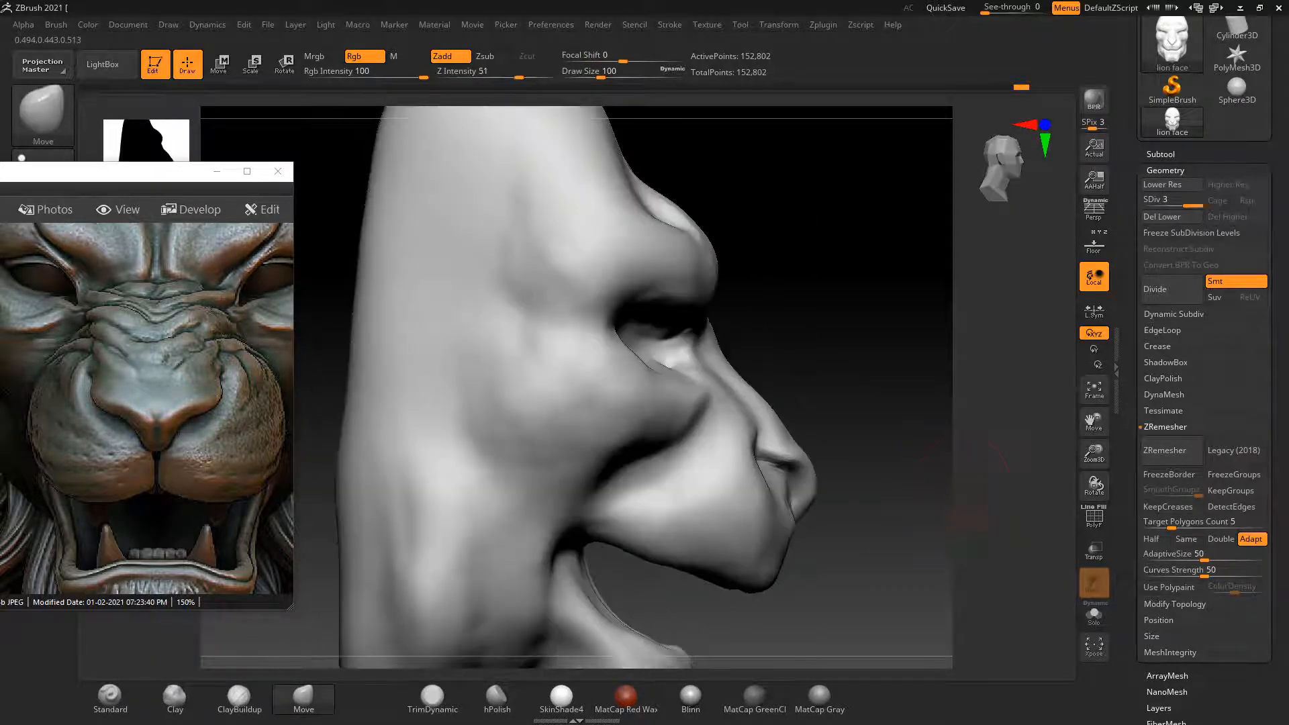
mouse_move(949, 482)
alt+mouse_down()
mouse_move(925, 438)
mouse_move(955, 467)
mouse_move(944, 450)
mouse_move(900, 449)
alt+mouse_up()
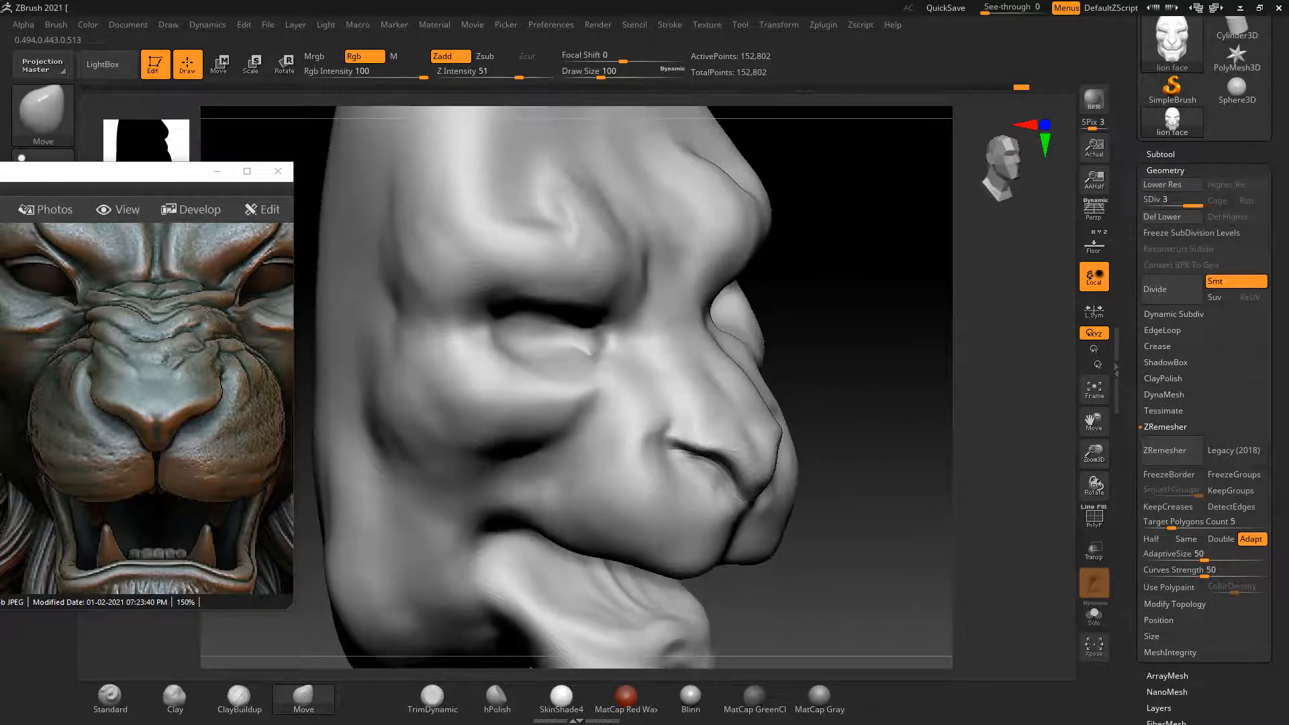
click(110, 698)
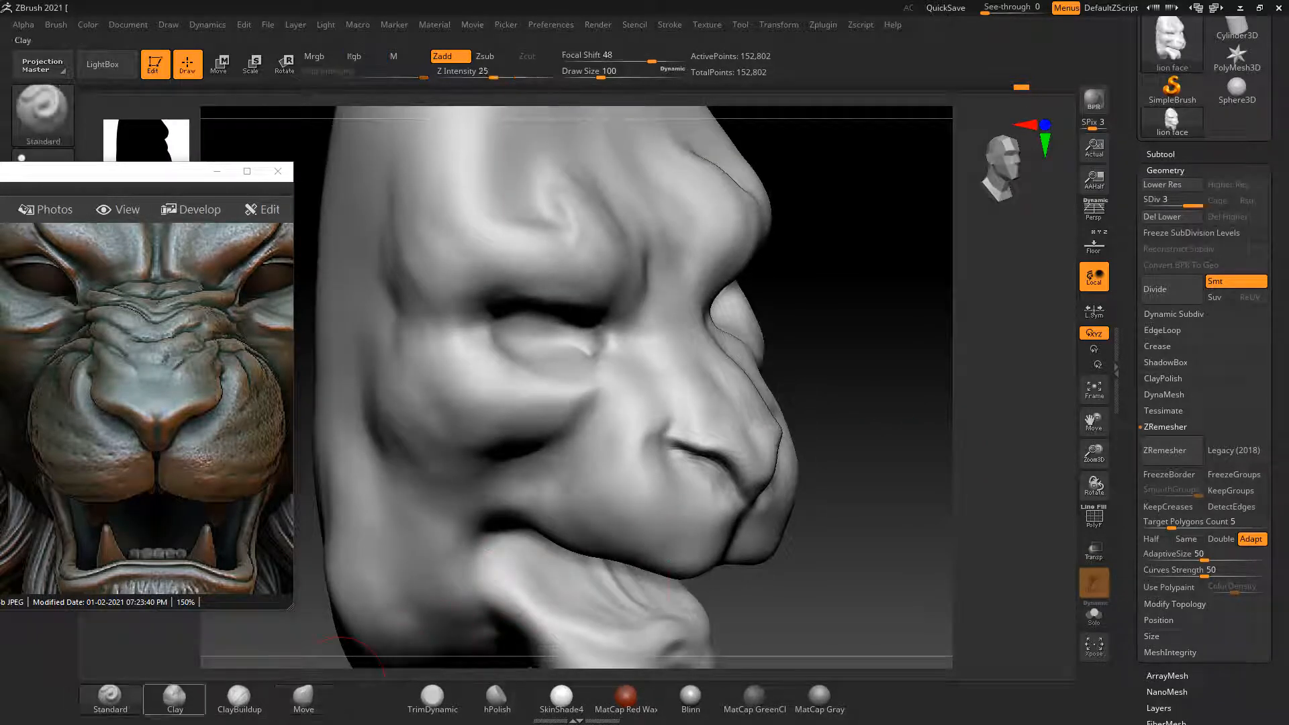
alt+drag(592, 435, 638, 385)
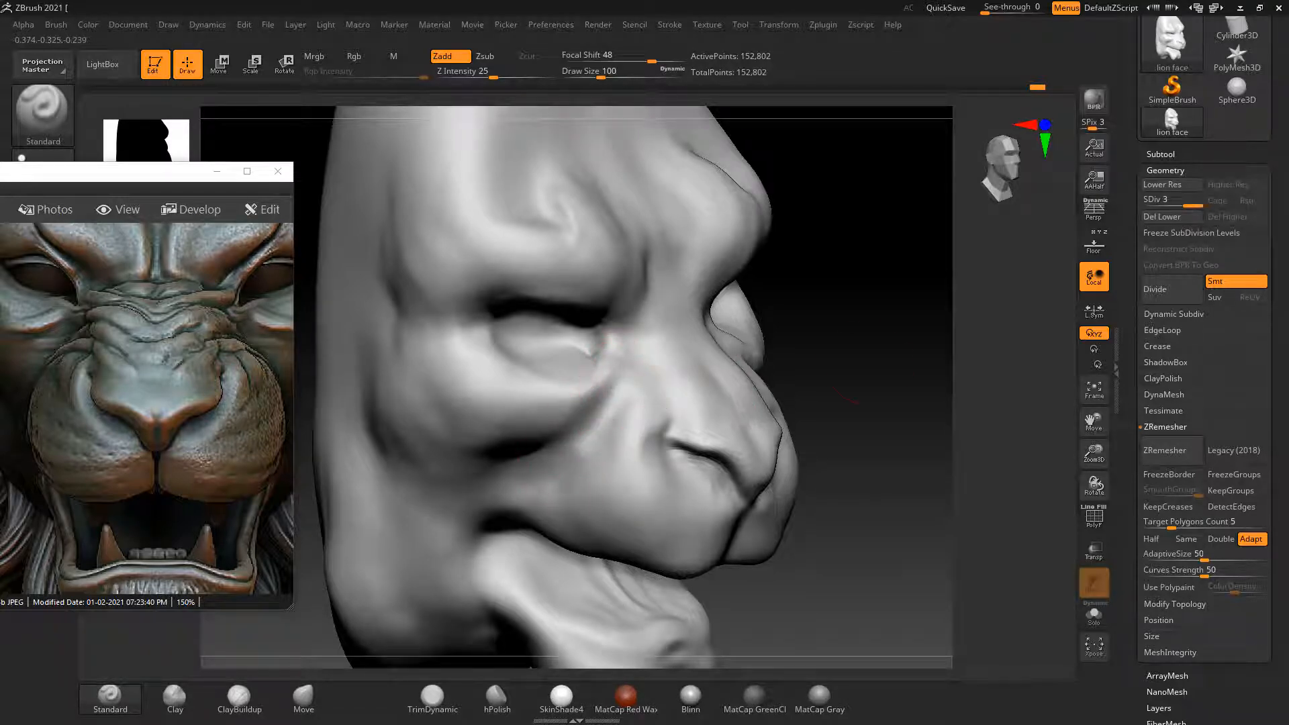
Show the side reference and pull the cheek and outer eye area back to match it, using the Move brush at size 164
mouse_move(873, 433)
mouse_down()
mouse_move(836, 435)
mouse_move(906, 423)
mouse_up()
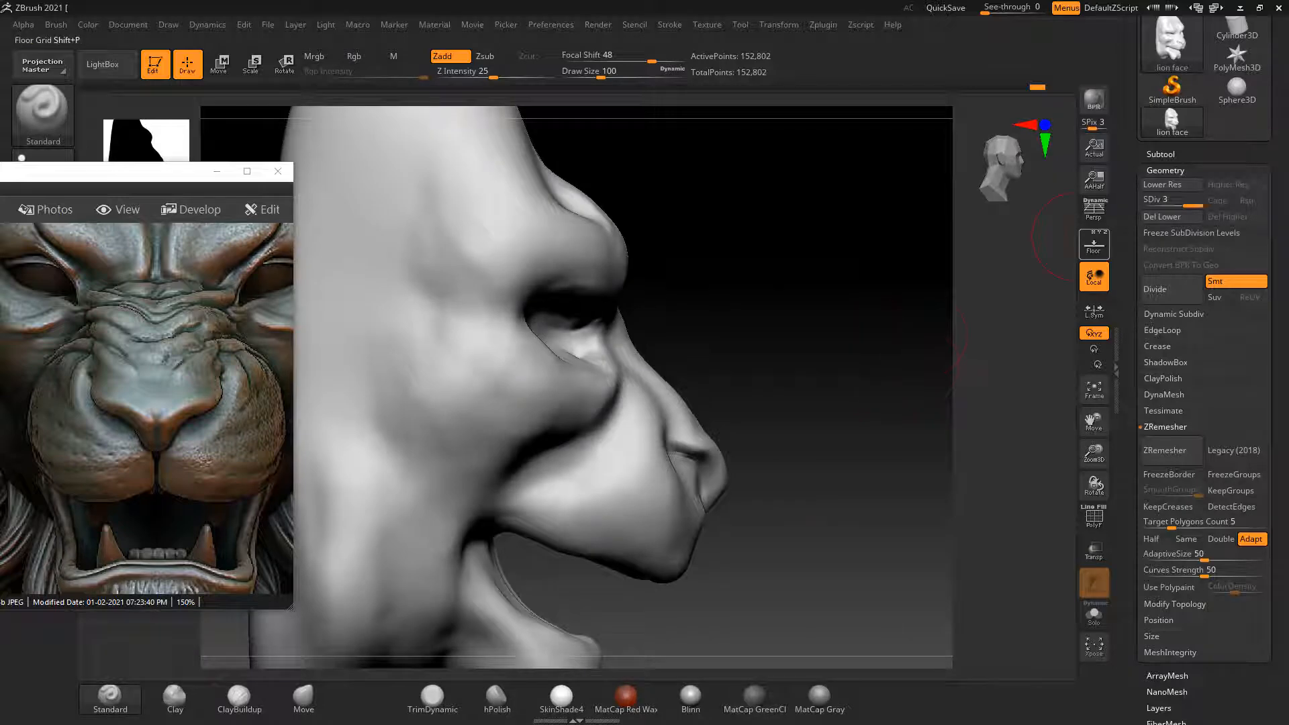
click(1094, 245)
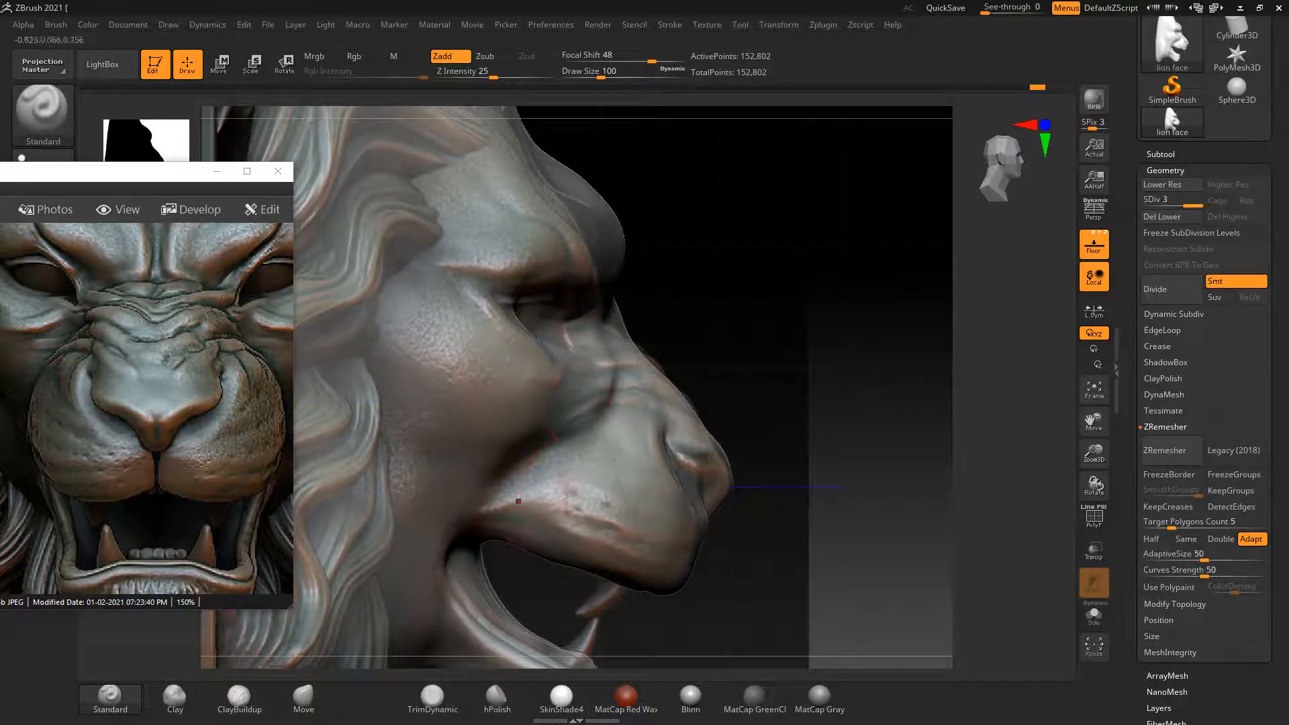
click(303, 698)
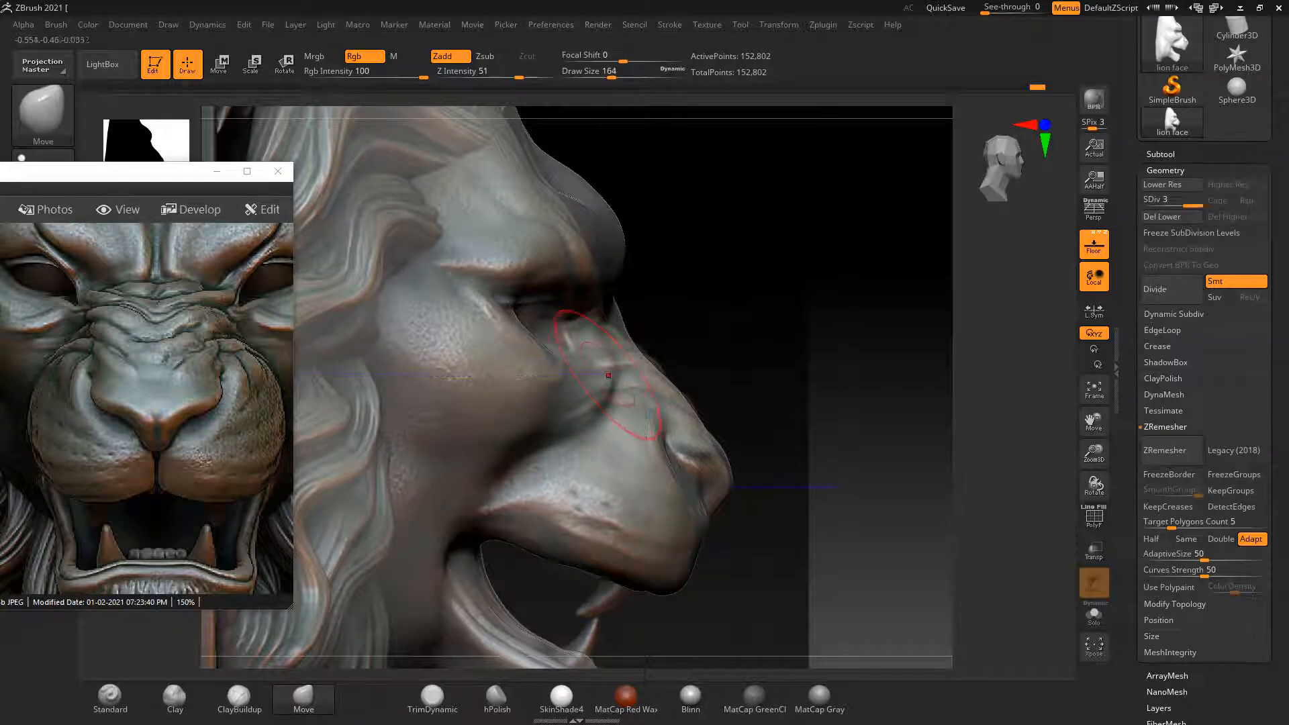
mouse_move(626, 405)
mouse_down()
mouse_move(588, 403)
mouse_move(571, 423)
mouse_move(548, 389)
mouse_move(543, 418)
mouse_up()
mouse_move(532, 343)
mouse_down()
mouse_move(492, 332)
mouse_move(450, 287)
mouse_up()
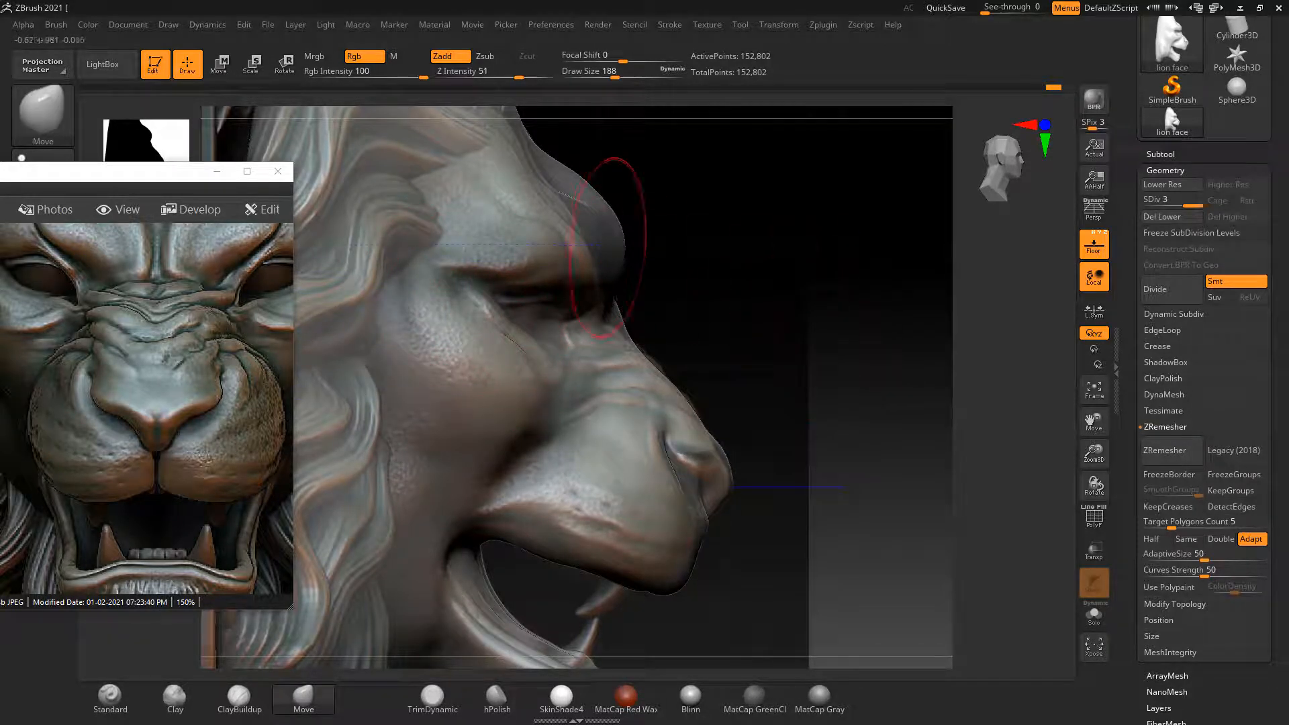
Push the protruding brow back and adjust the nose bridge to the side reference's profile with the Move brush at size 188
drag(603, 244, 592, 225)
drag(589, 181, 566, 193)
drag(618, 254, 629, 408)
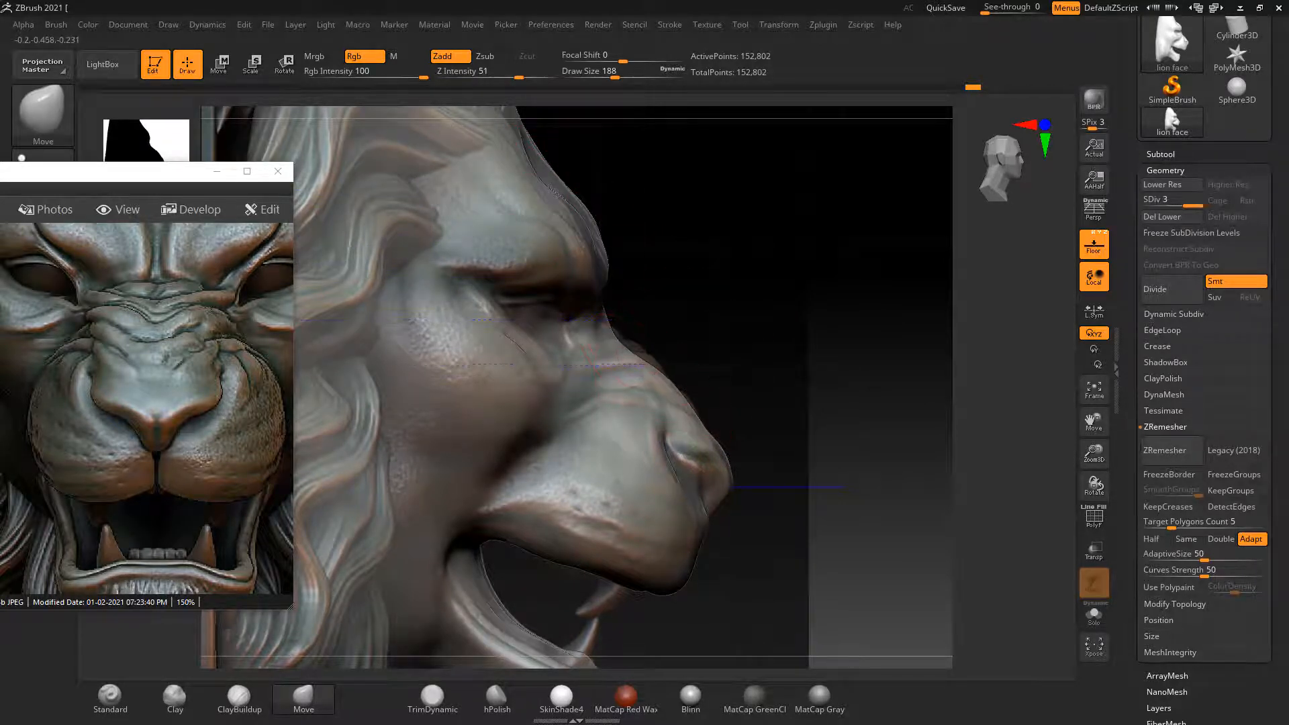
drag(591, 350, 678, 396)
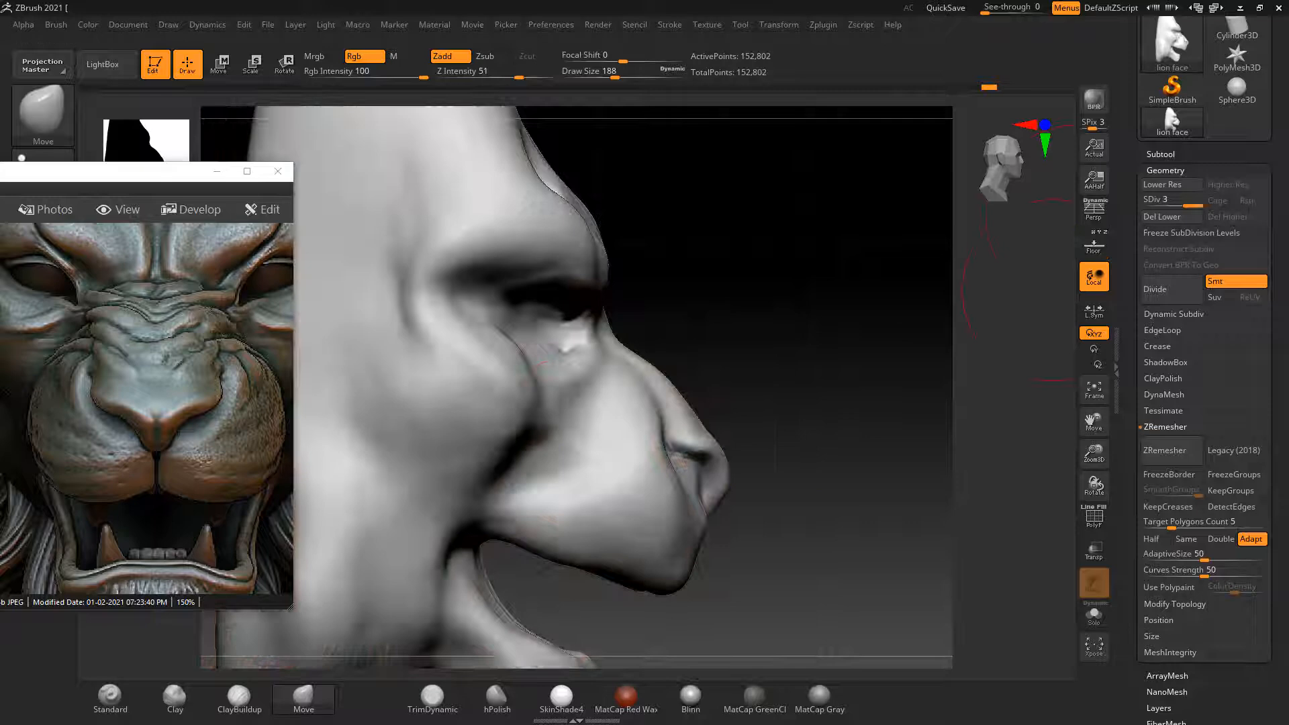
Hide the side reference and smooth the transition between the cheek and the muzzle from the front
shift+drag(874, 403, 950, 436)
key(shift)
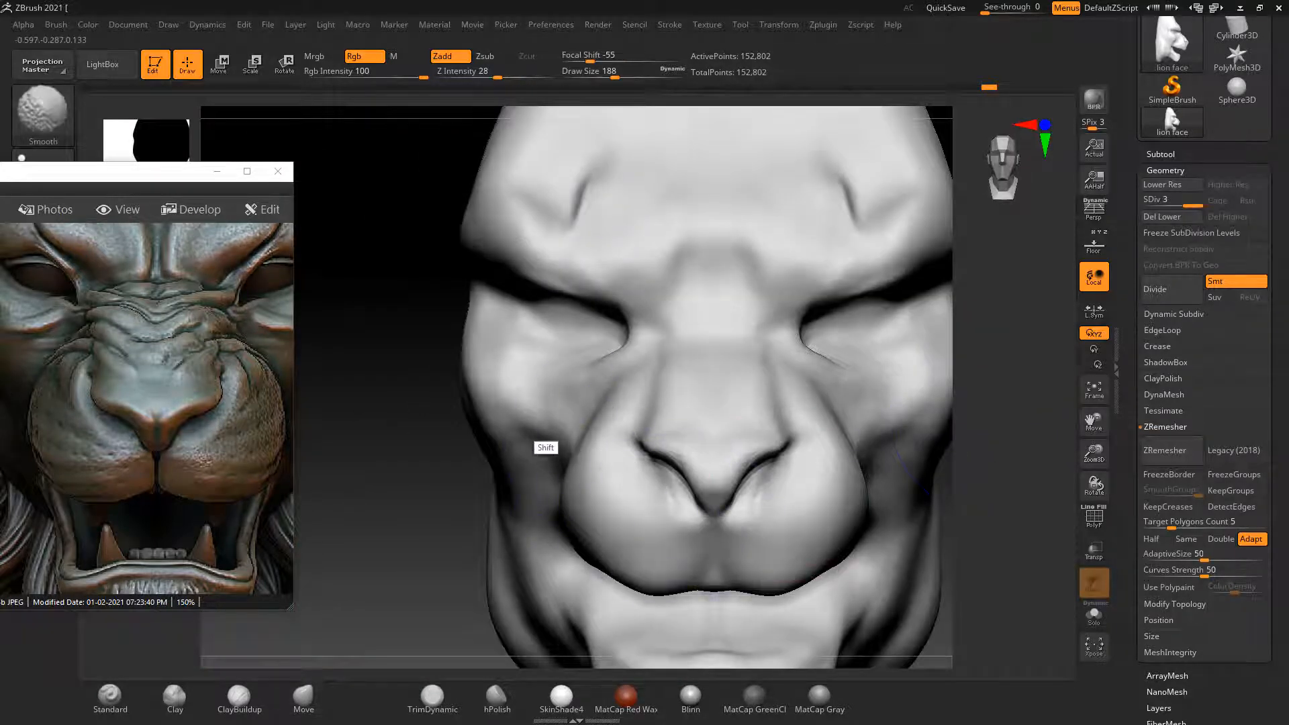
shift+drag(529, 433, 505, 463)
drag(376, 463, 549, 477)
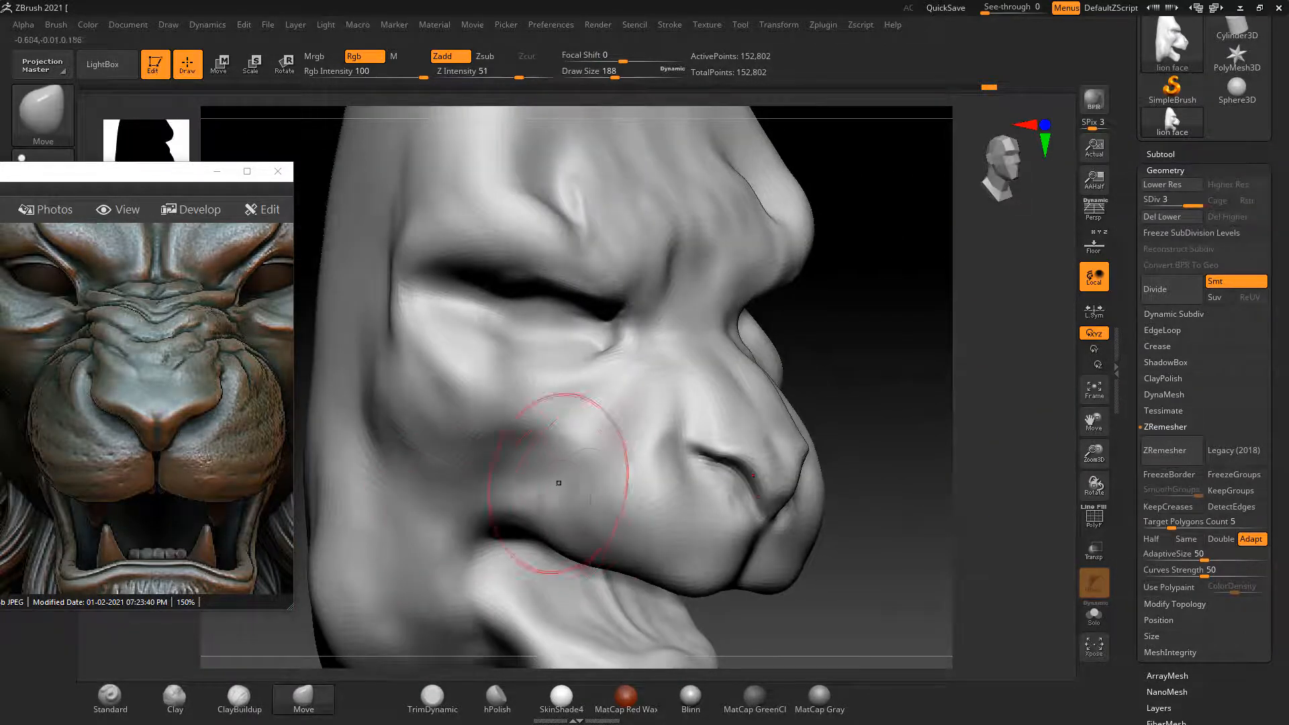
Build up the upper side of the muzzle beside the nostril with ClayBuildup at size 188 and Z Intensity 1
click(239, 699)
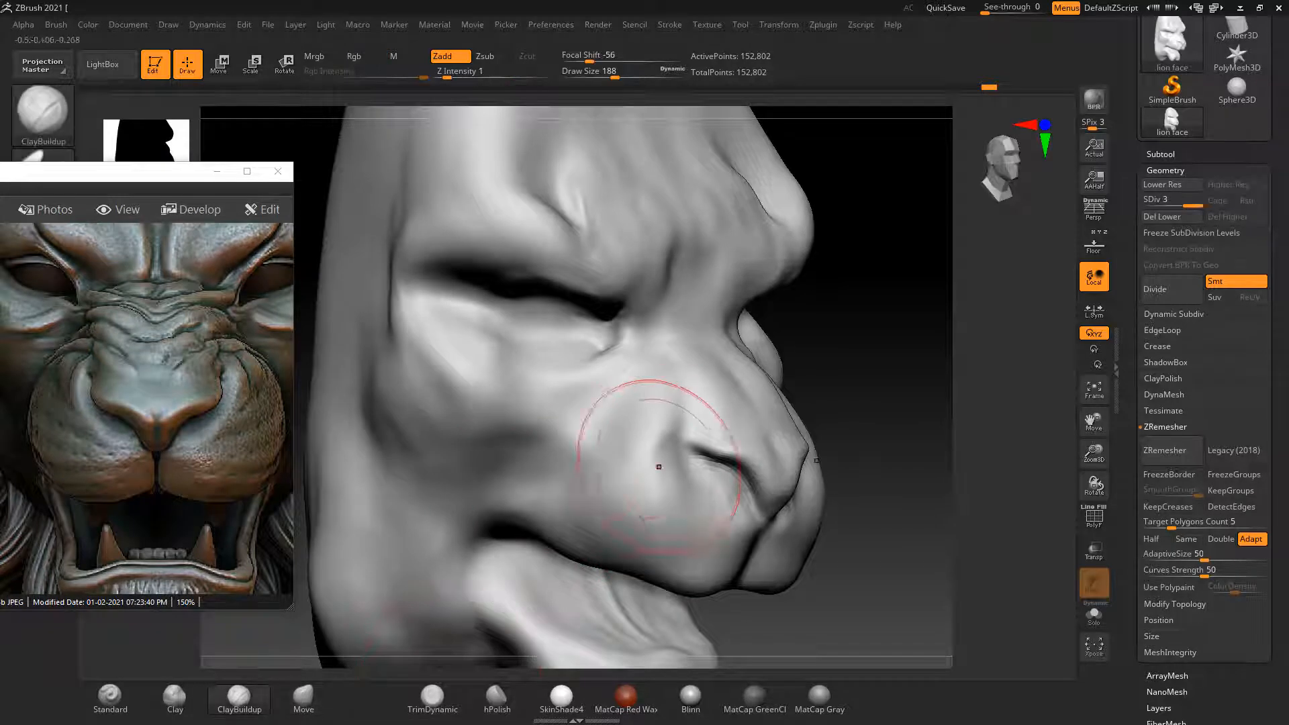
drag(659, 466, 605, 430)
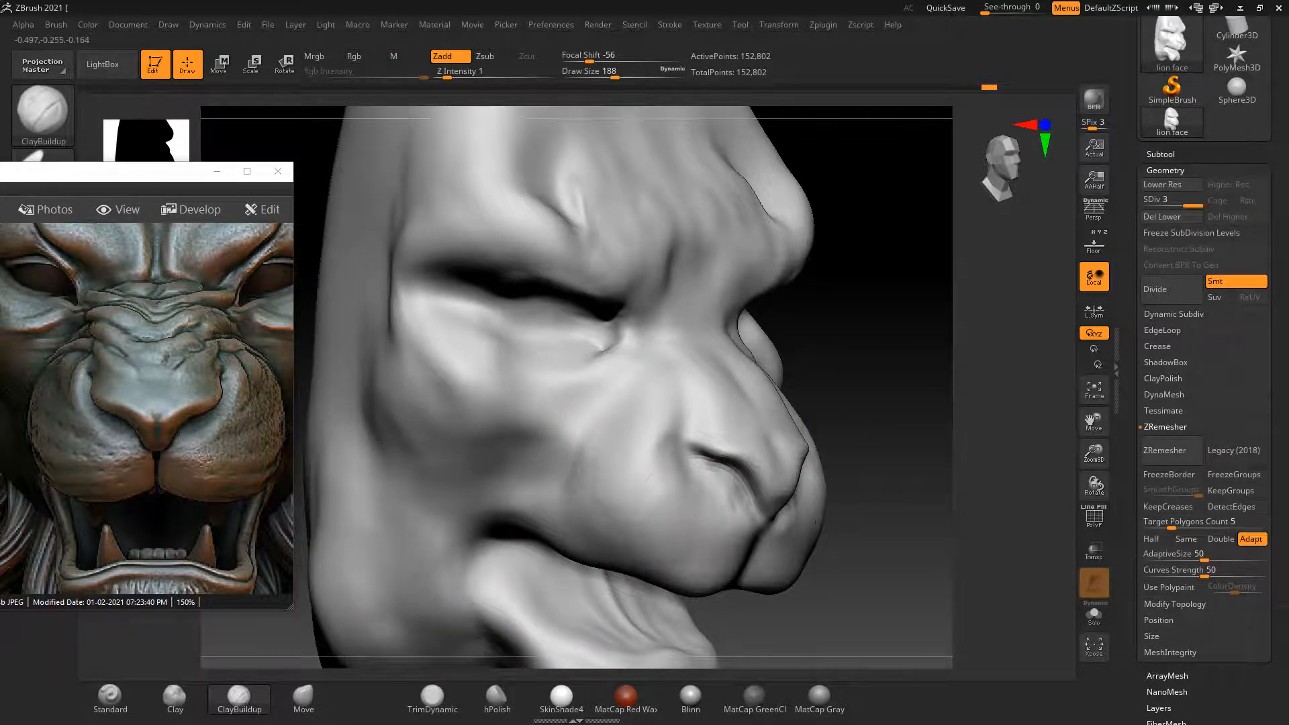
drag(887, 537, 783, 566)
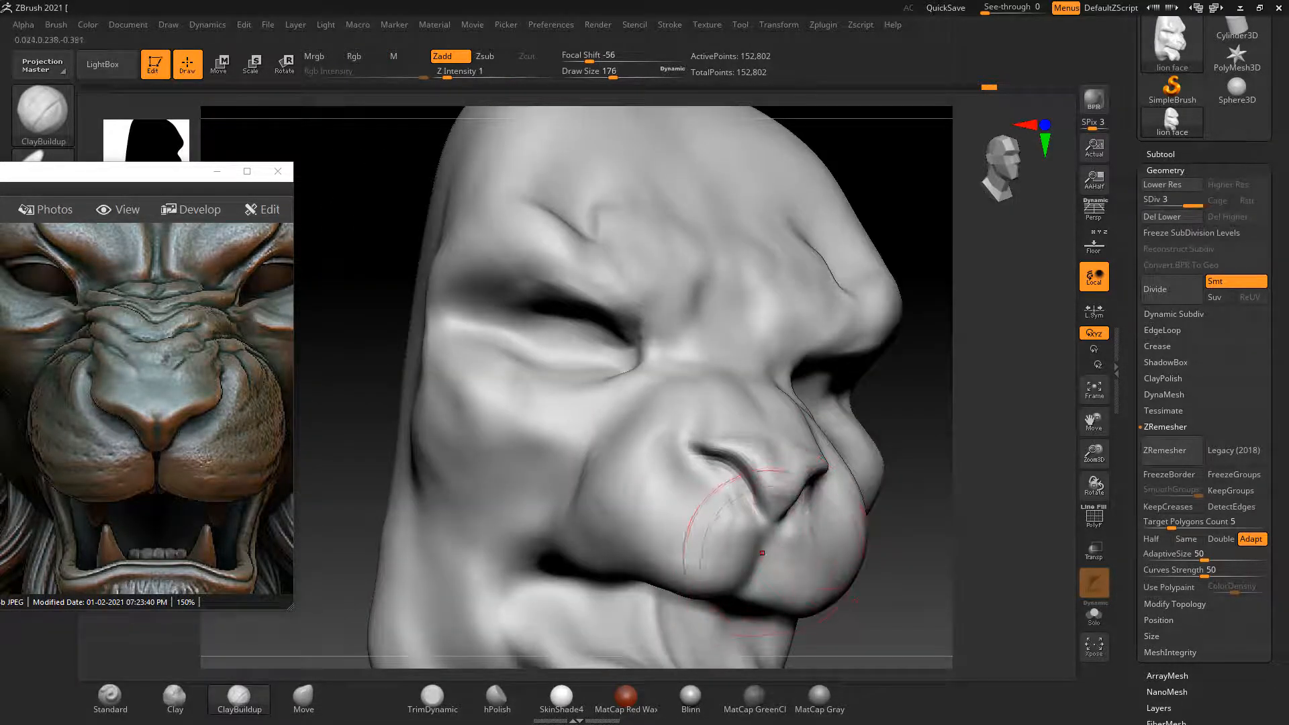
Fill out the front of the muzzle beside the cleft with ClayBuildup at size 132 and smooth the strokes
key(bracketleft)
key(bracketleft)
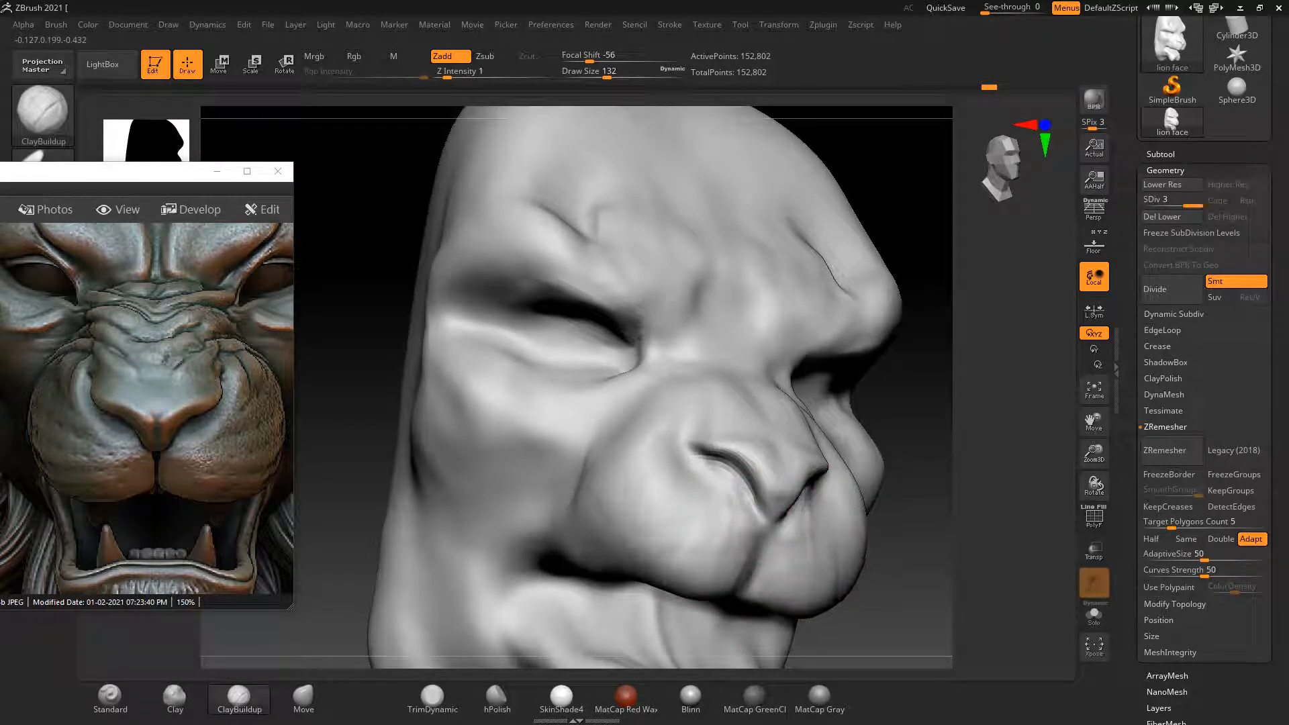
mouse_move(742, 530)
mouse_down()
mouse_move(693, 541)
mouse_move(692, 520)
mouse_up()
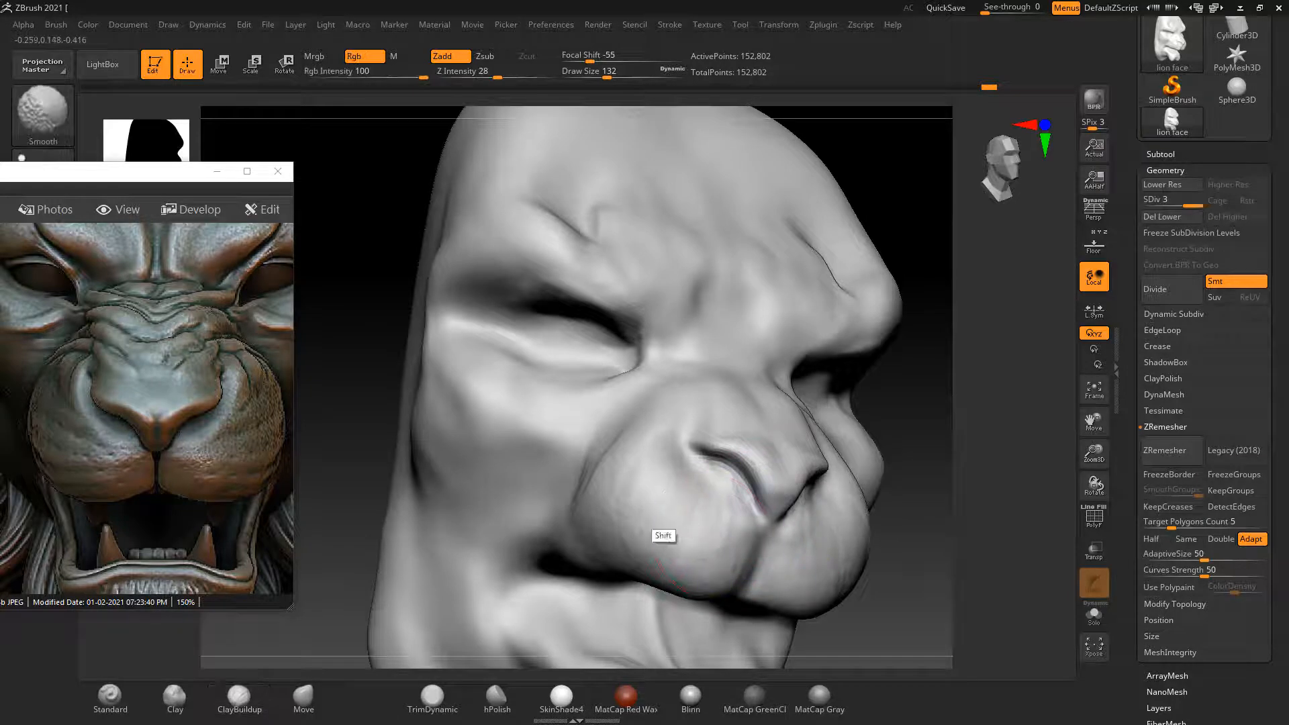
shift+drag(1001, 533, 970, 527)
mouse_move(752, 541)
shift+mouse_down()
mouse_move(648, 454)
mouse_move(660, 406)
shift+mouse_up()
Smooth the side of the muzzle in three-quarter and profile views, and decline turning on Sticky Keys
drag(417, 457, 570, 458)
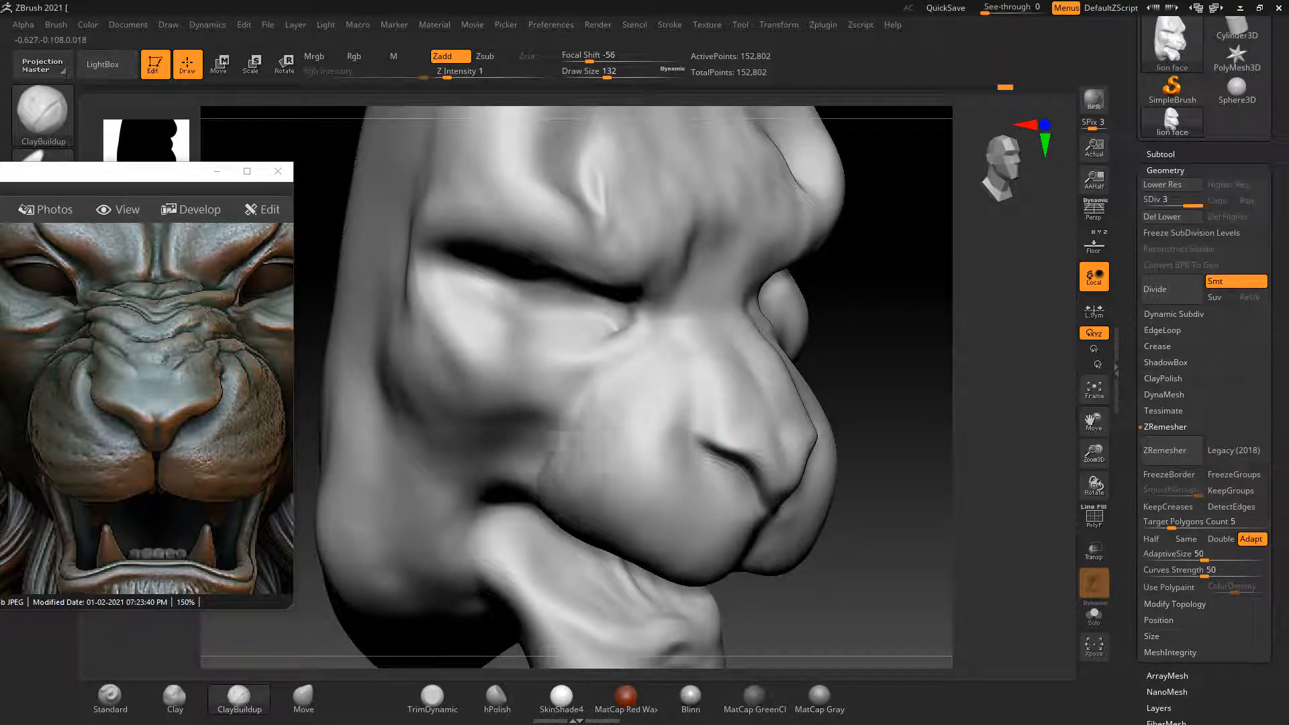
shift+drag(904, 513, 926, 514)
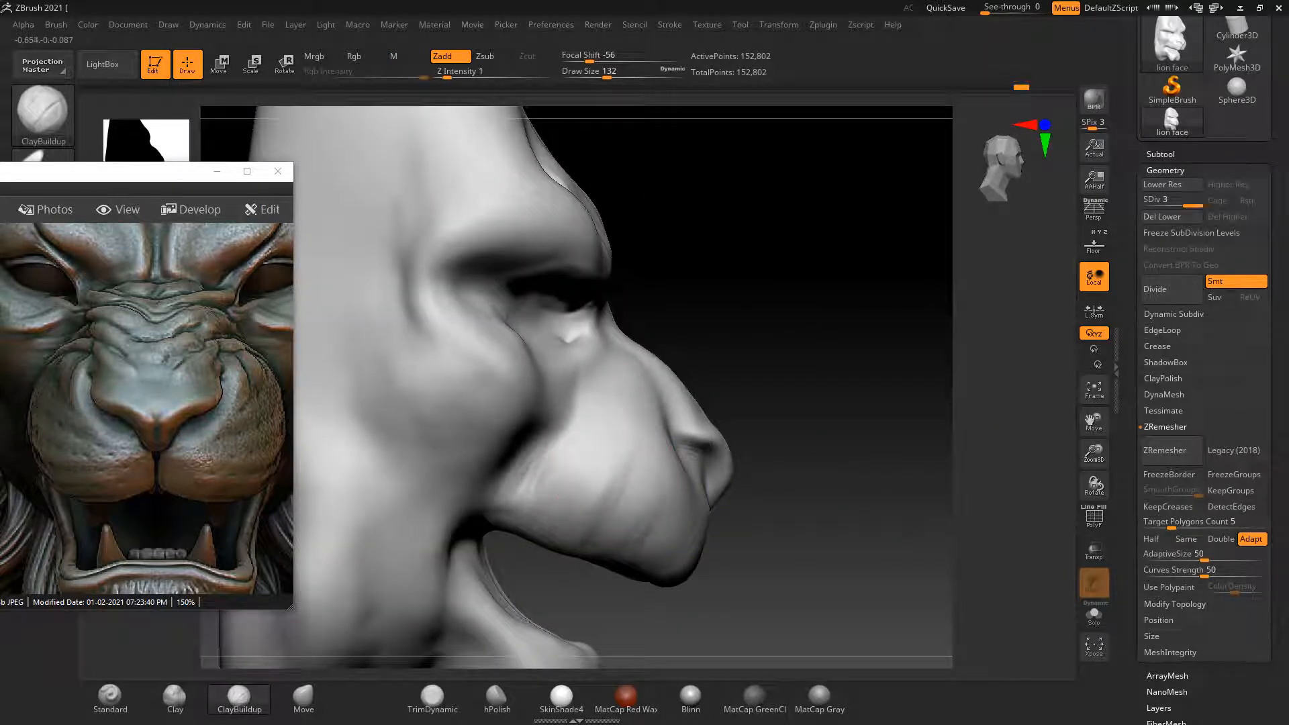
key(shift)
key(shift)
key(shift)
key(shift)
key(shift)
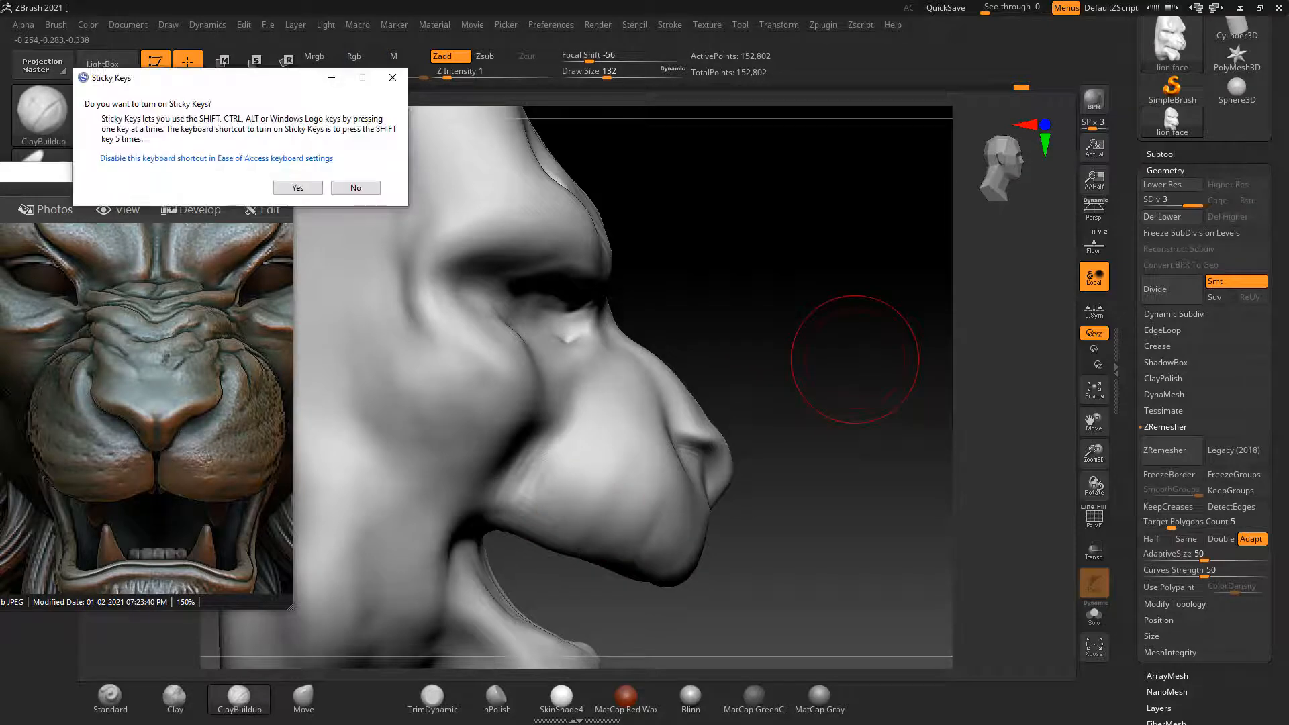
click(351, 188)
From the front, build up the muzzle around the nostrils with ClayBuildup, reducing the brush size to 68
drag(773, 362, 416, 497)
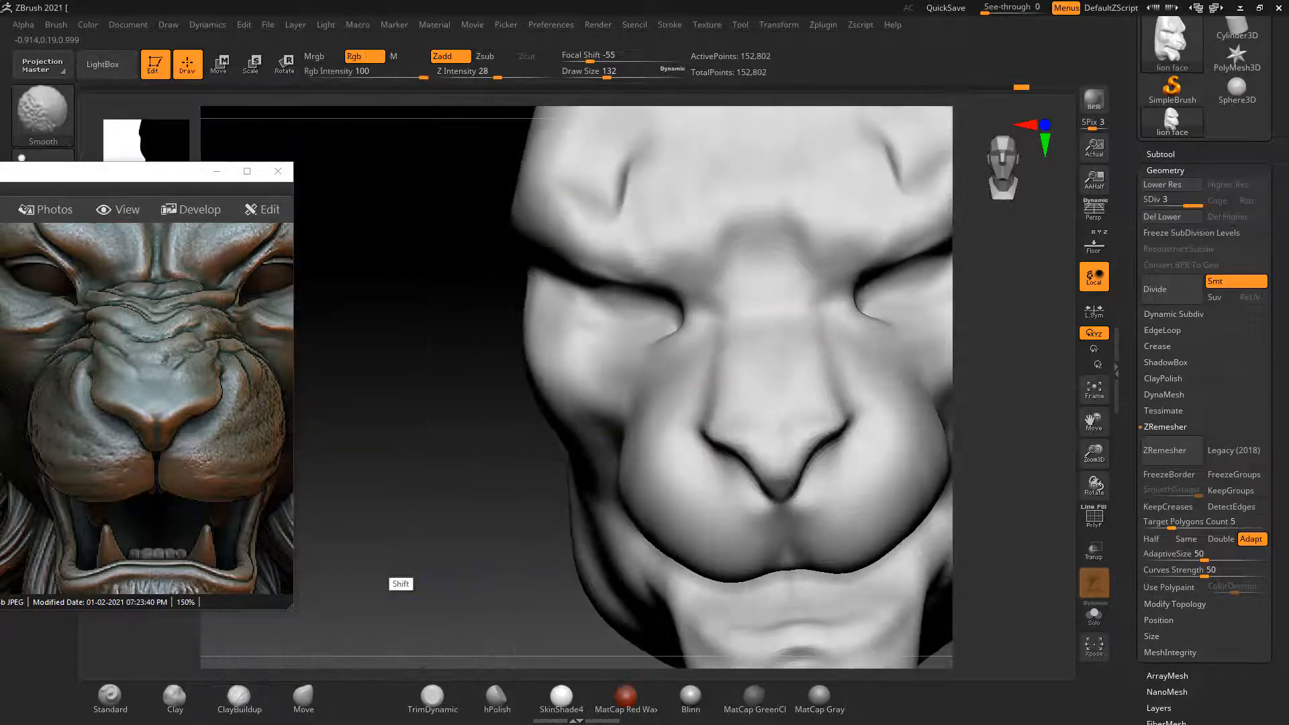
mouse_move(393, 564)
shift+mouse_down()
mouse_move(445, 521)
mouse_move(408, 520)
shift+mouse_up()
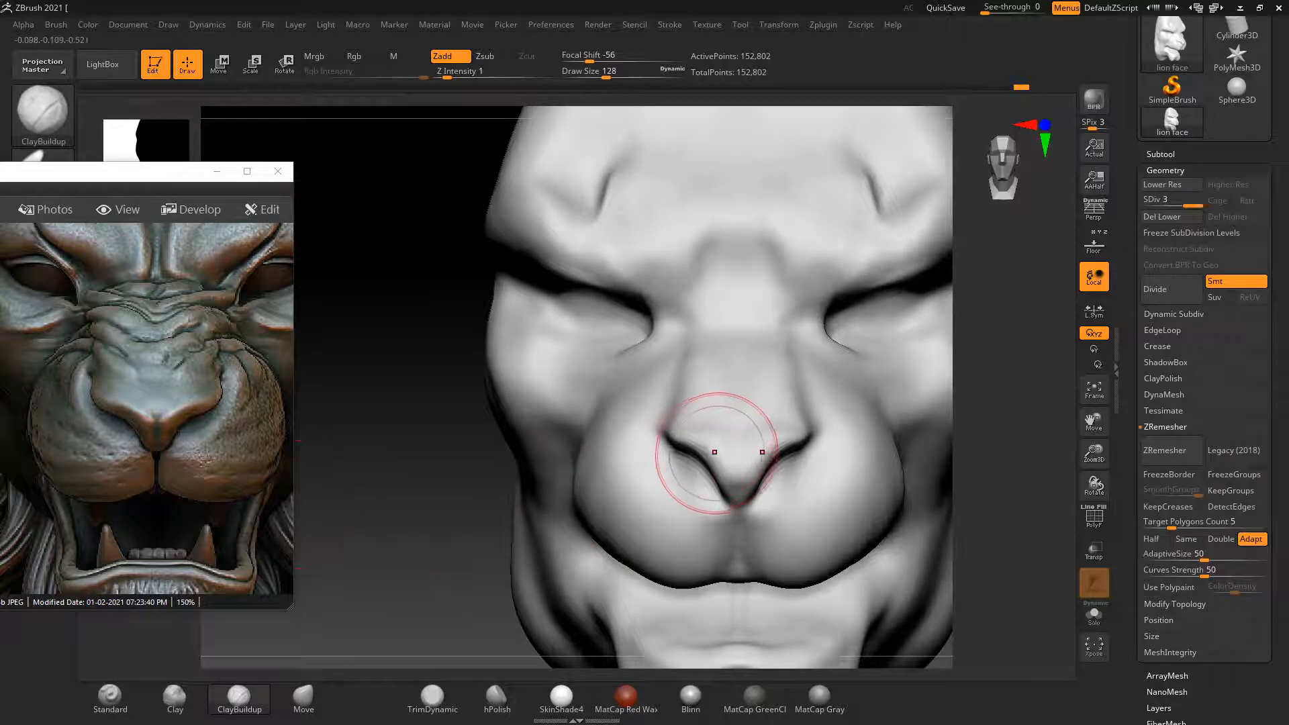
key([)
key([)
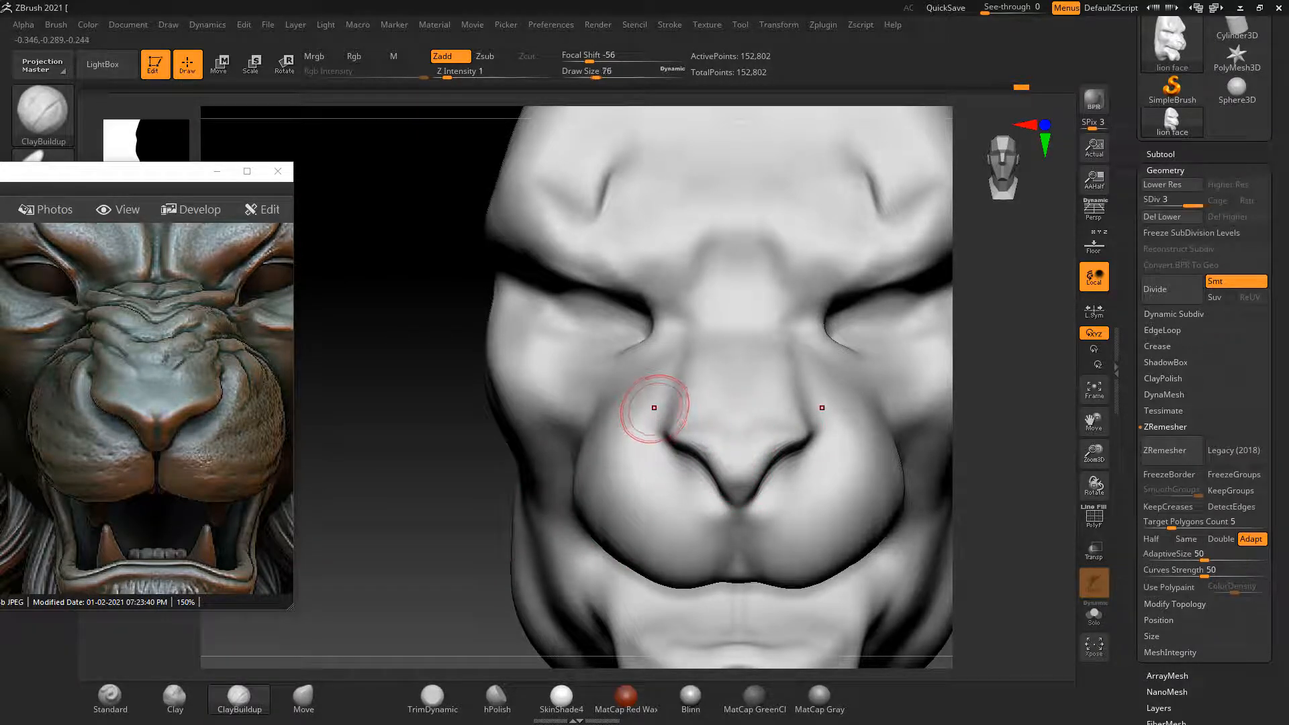
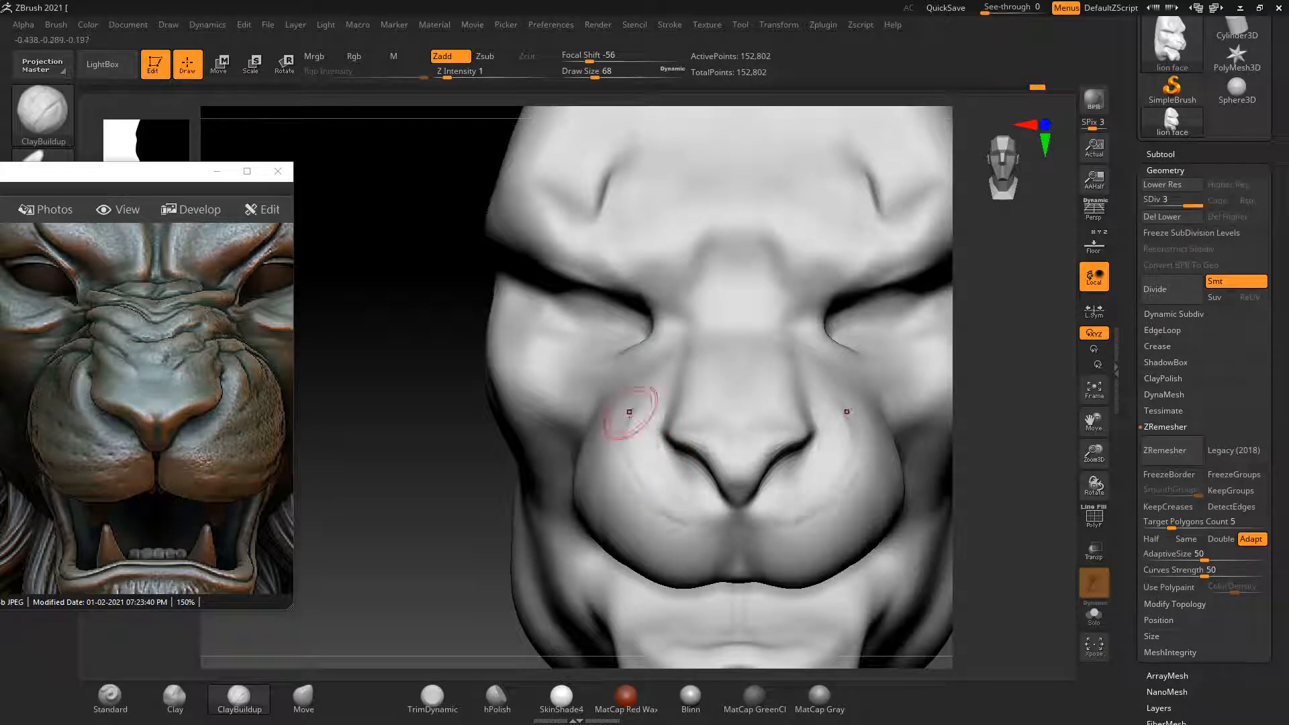
Define the cleft between the nose tip and the upper lip with the Standard brush at size 68
key(b)
key(s)
key(t)
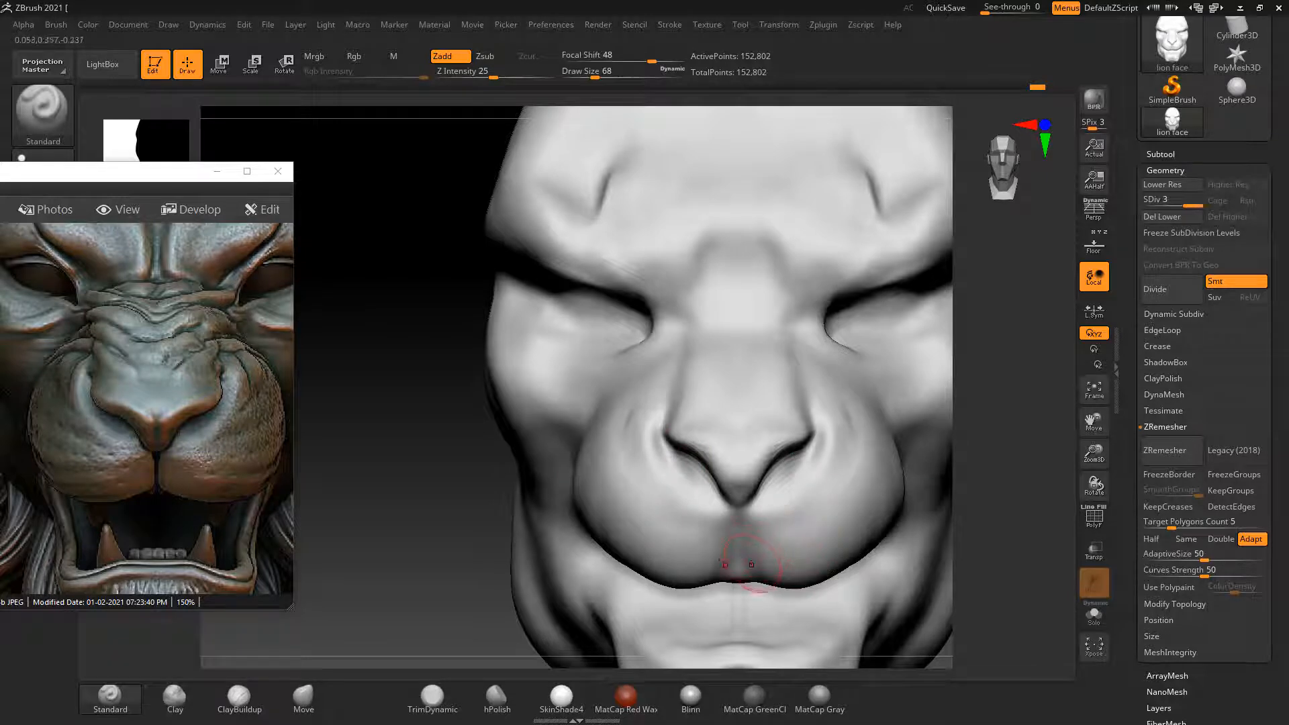
drag(446, 591, 420, 628)
Reshape the lower edge of the upper lip and muzzle with the Move brush at size 120
key(b)
key(m)
key(v)
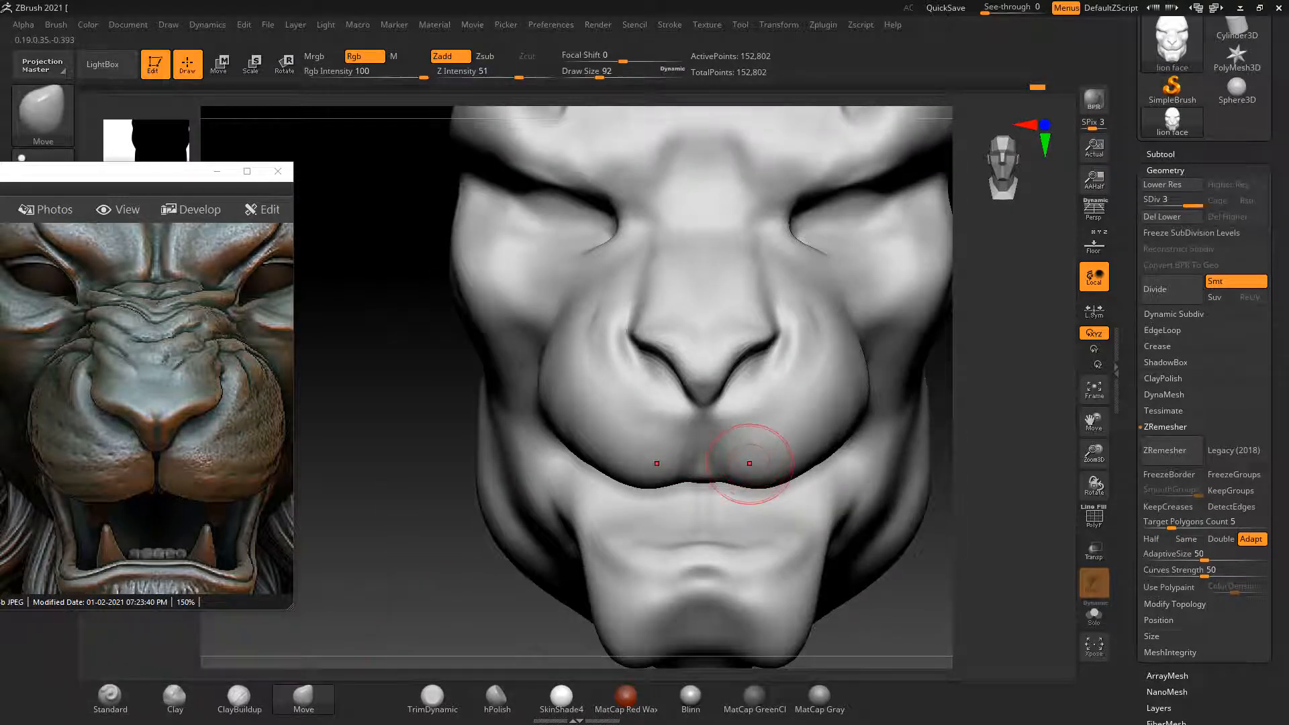
key(])
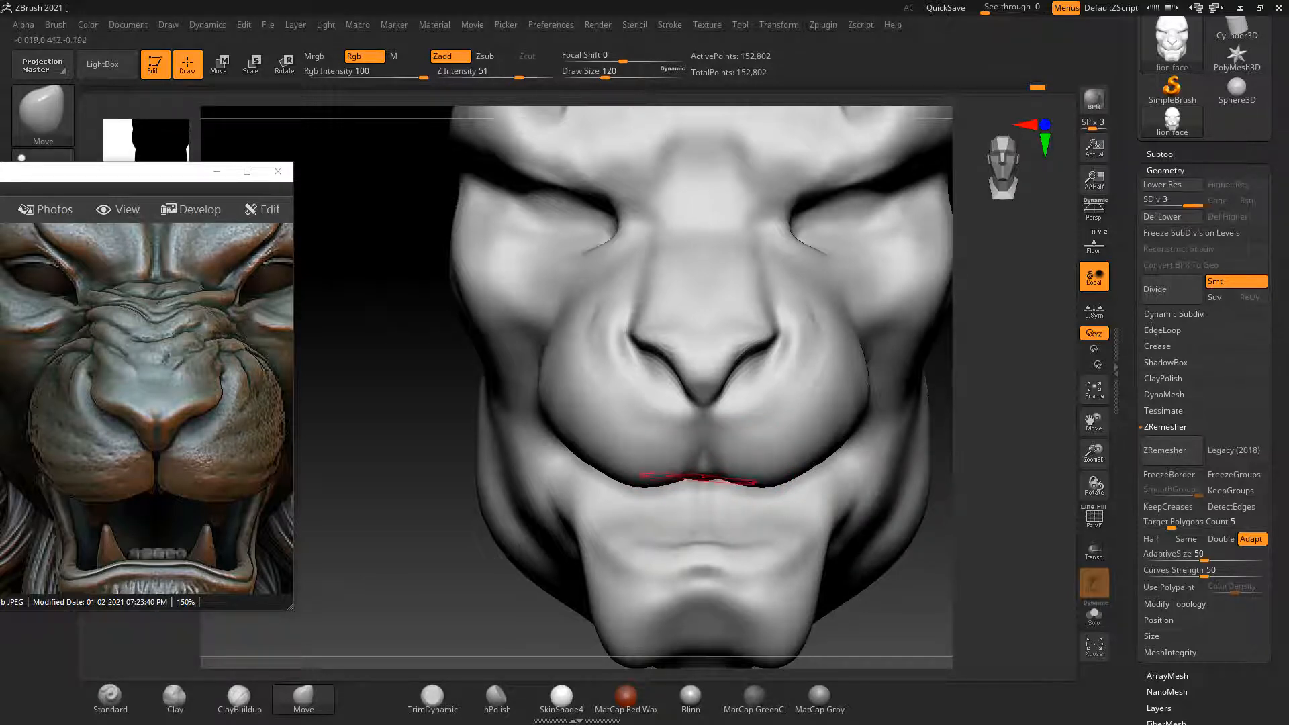
drag(699, 478, 696, 480)
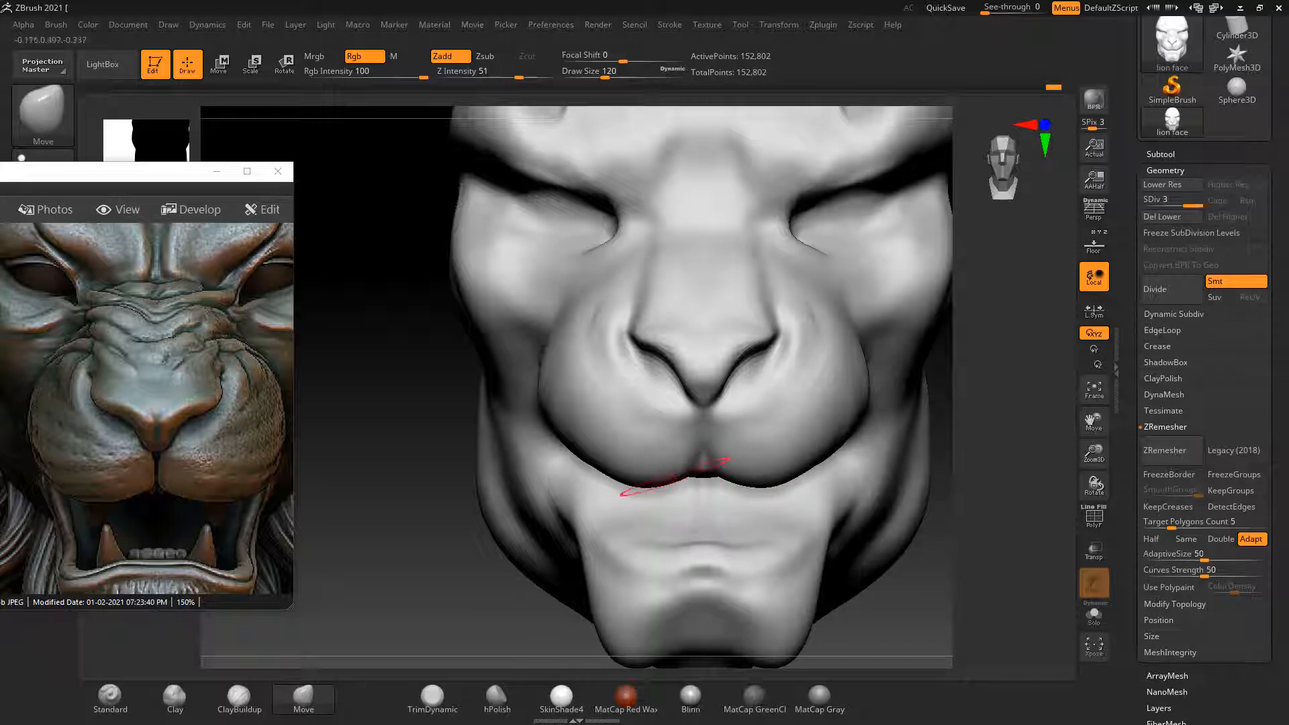
drag(600, 468, 592, 474)
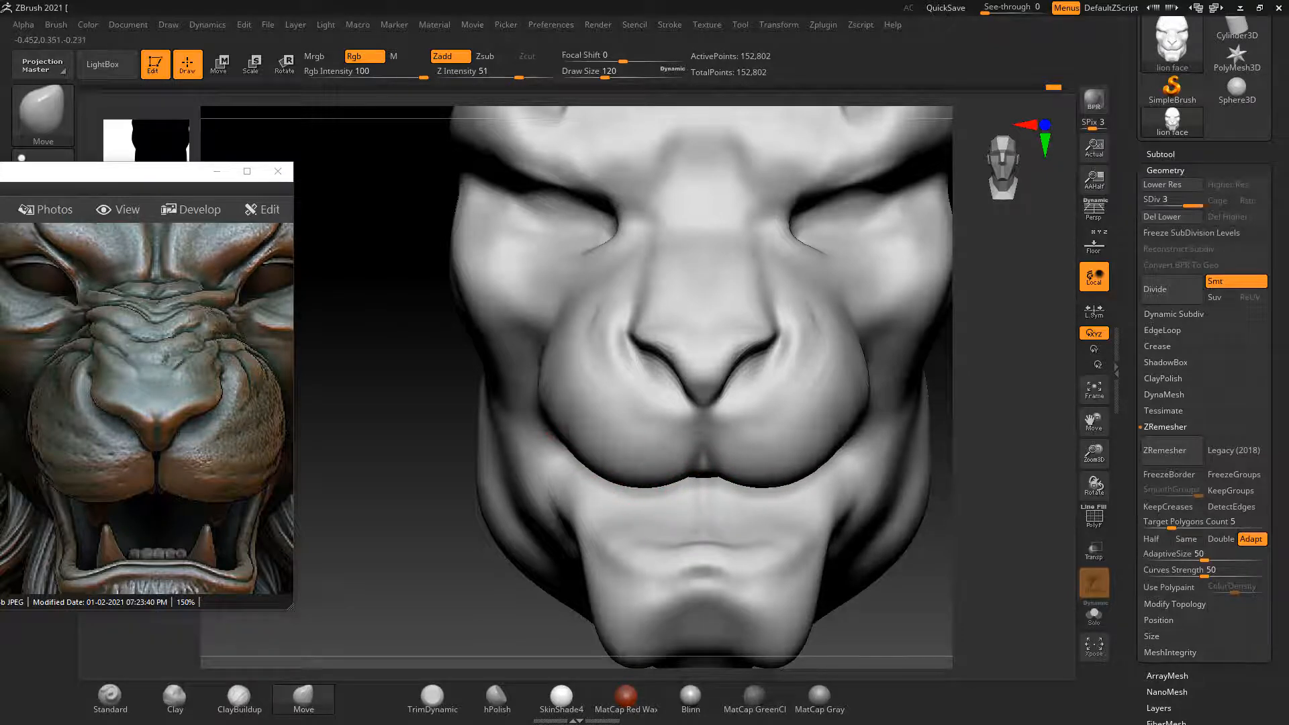
drag(445, 538, 469, 464)
drag(565, 481, 568, 476)
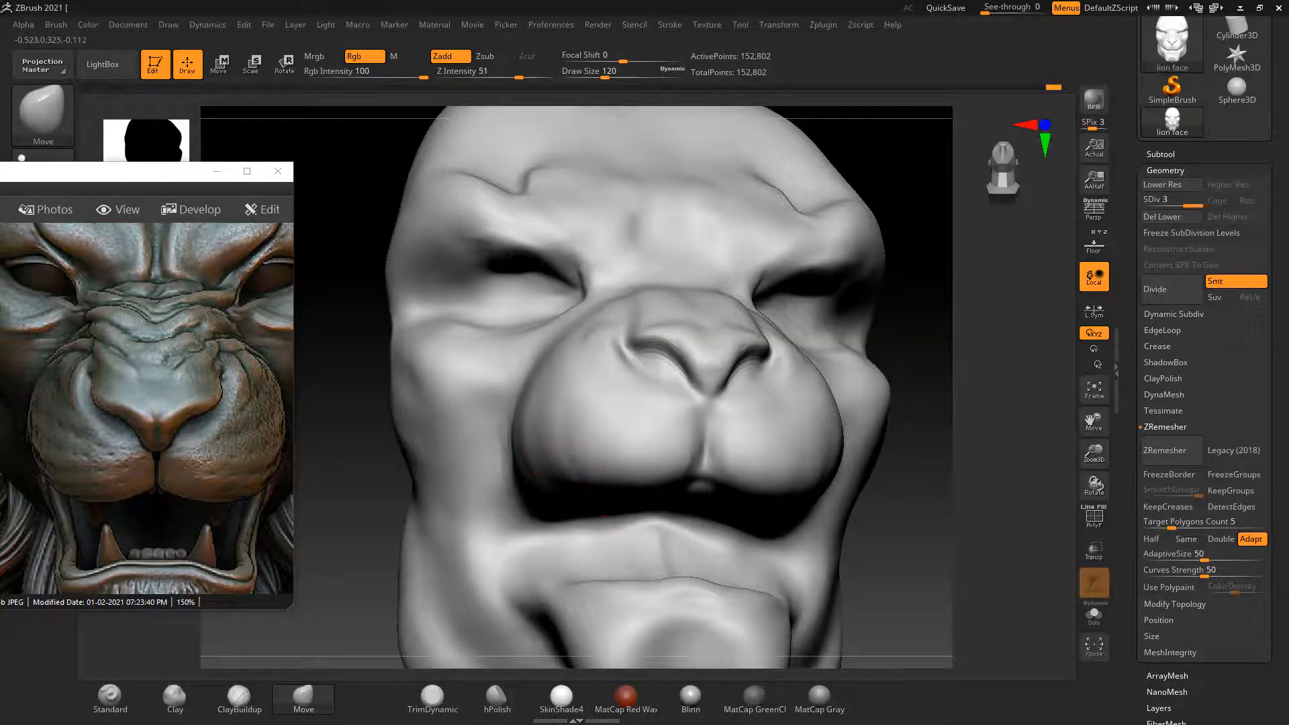
mouse_move(937, 571)
shift+mouse_down()
mouse_move(961, 586)
mouse_move(930, 568)
mouse_move(948, 562)
mouse_move(942, 576)
mouse_move(944, 557)
shift+mouse_up()
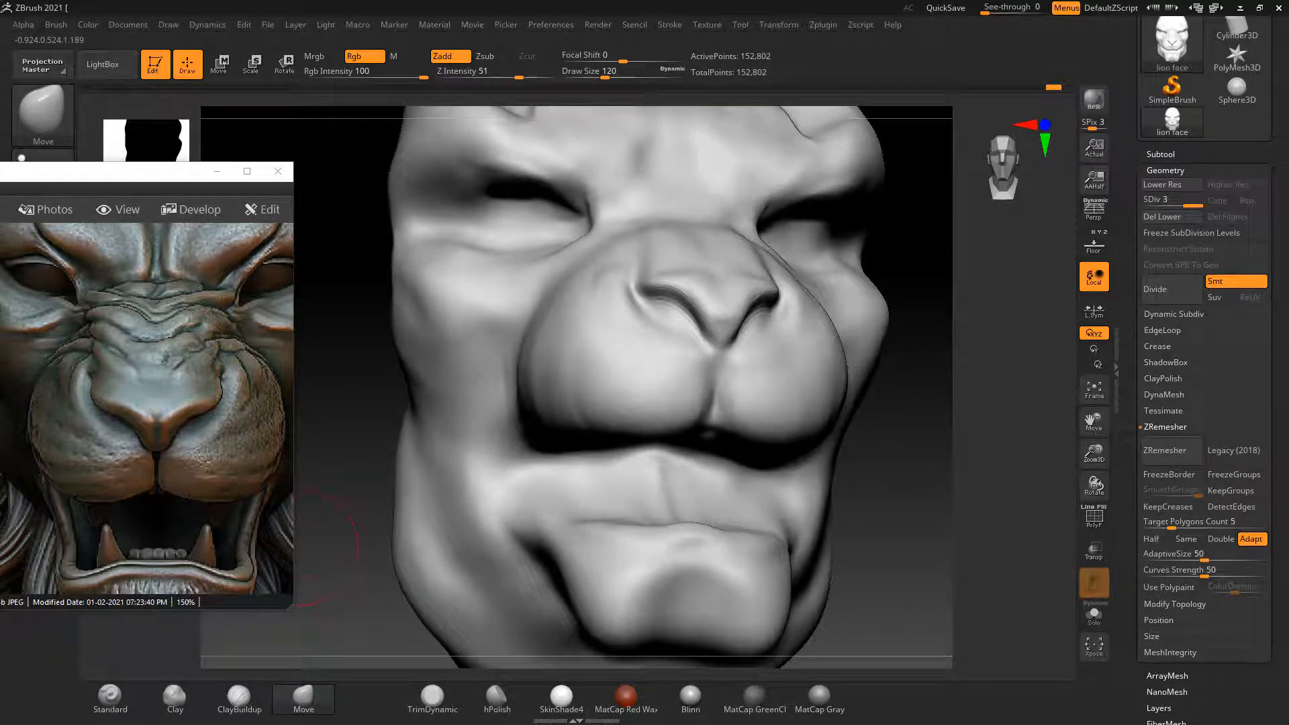
Browse the lion reference images and enlarge the profile view of the muzzle and open mouth to 100%
click(158, 423)
scroll(158, 423, down, 4)
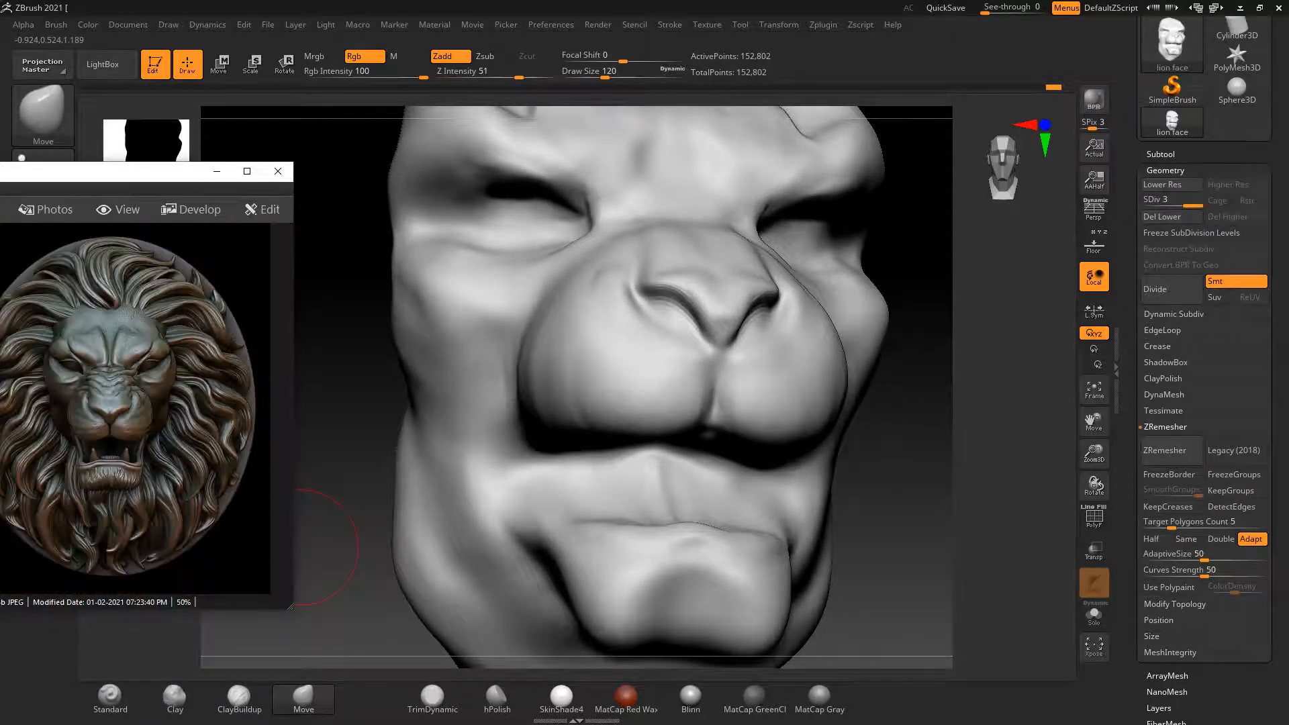
key(Right)
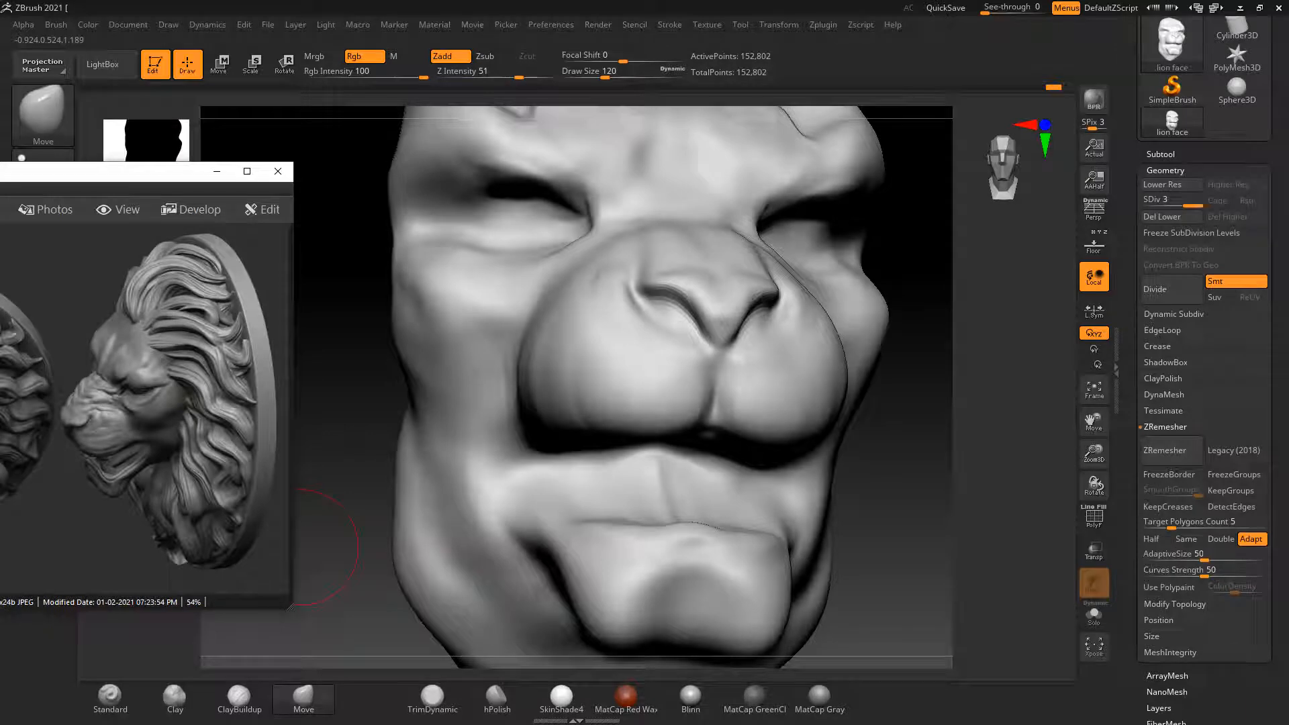
key(Left)
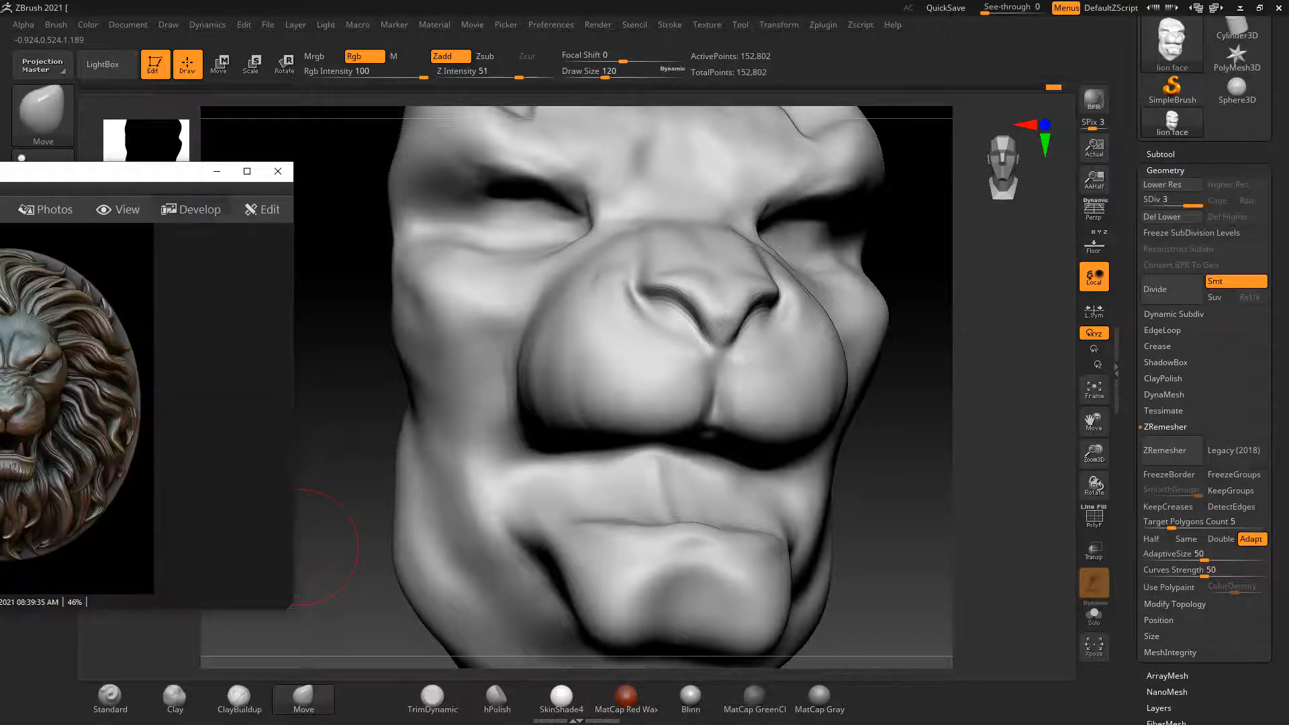
drag(191, 172, 318, 148)
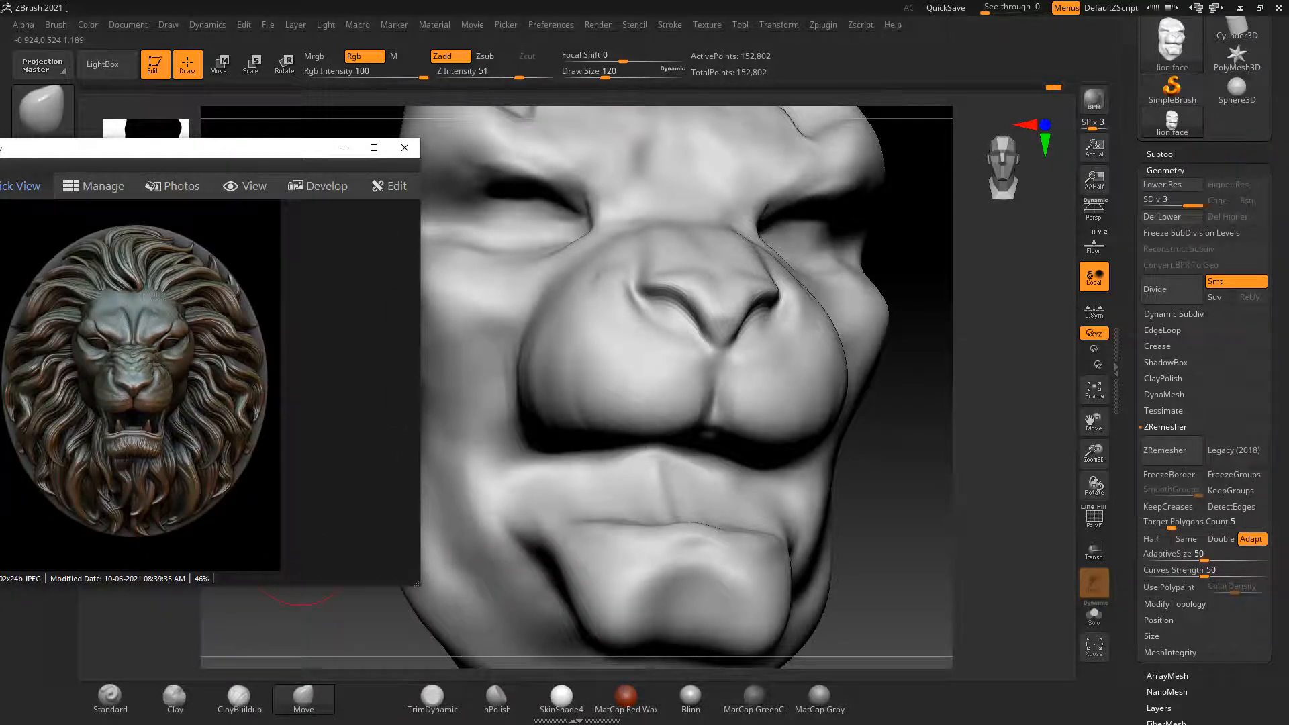
key(Left)
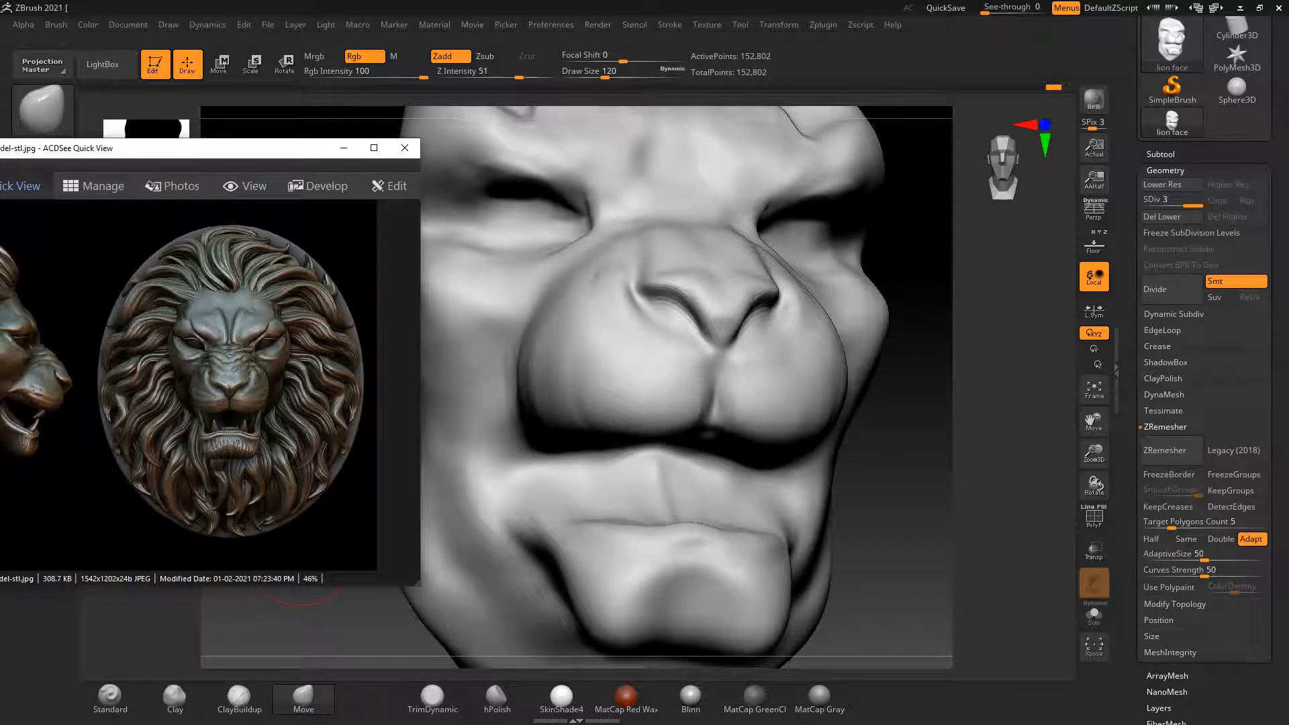
ctrl+scroll(210, 385, up, 6)
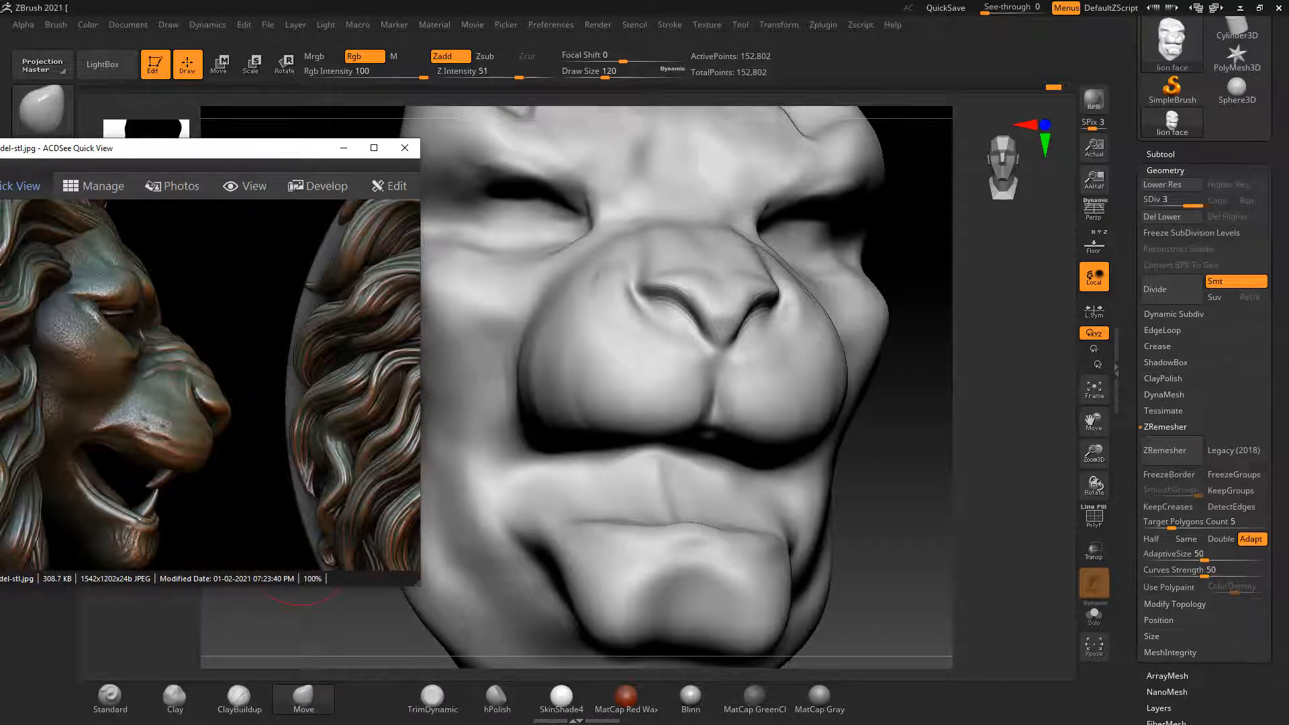
Define the upper lip's lower edge from the muzzle front to the mouth corner with the Standard brush, reducing its size to 88
drag(322, 628, 902, 572)
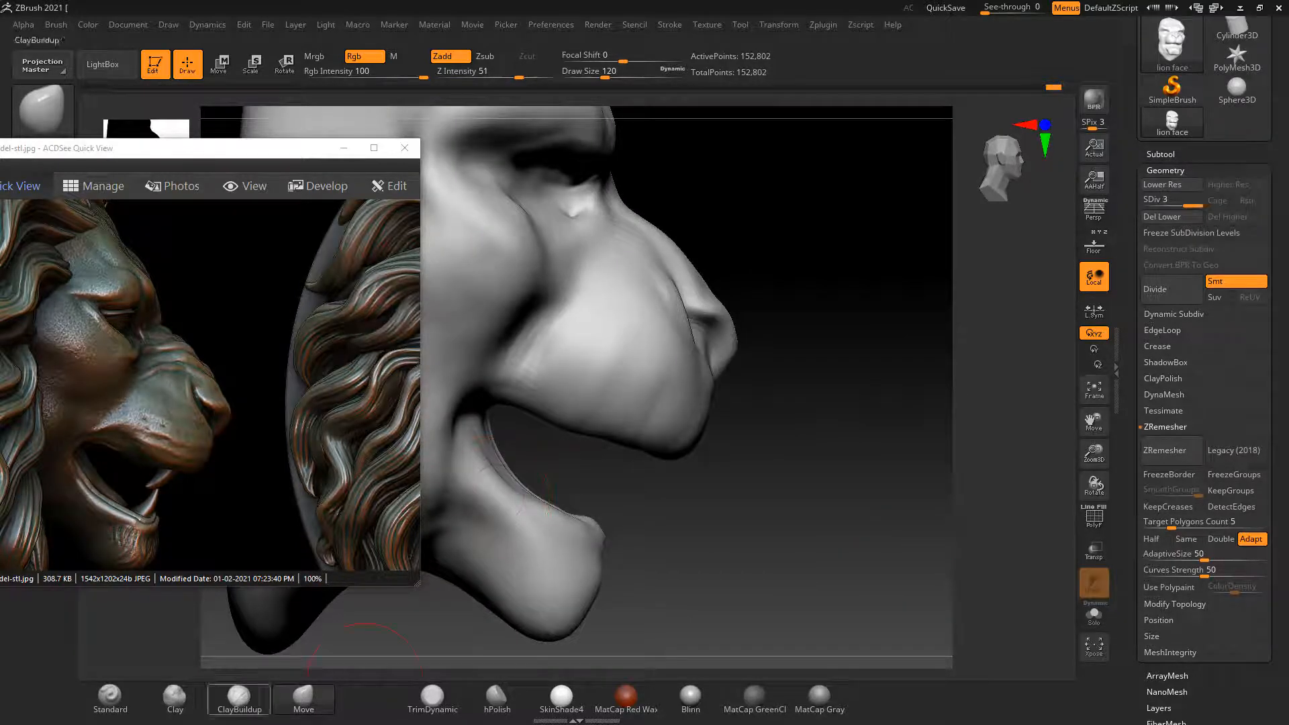
click(110, 699)
drag(833, 478, 854, 359)
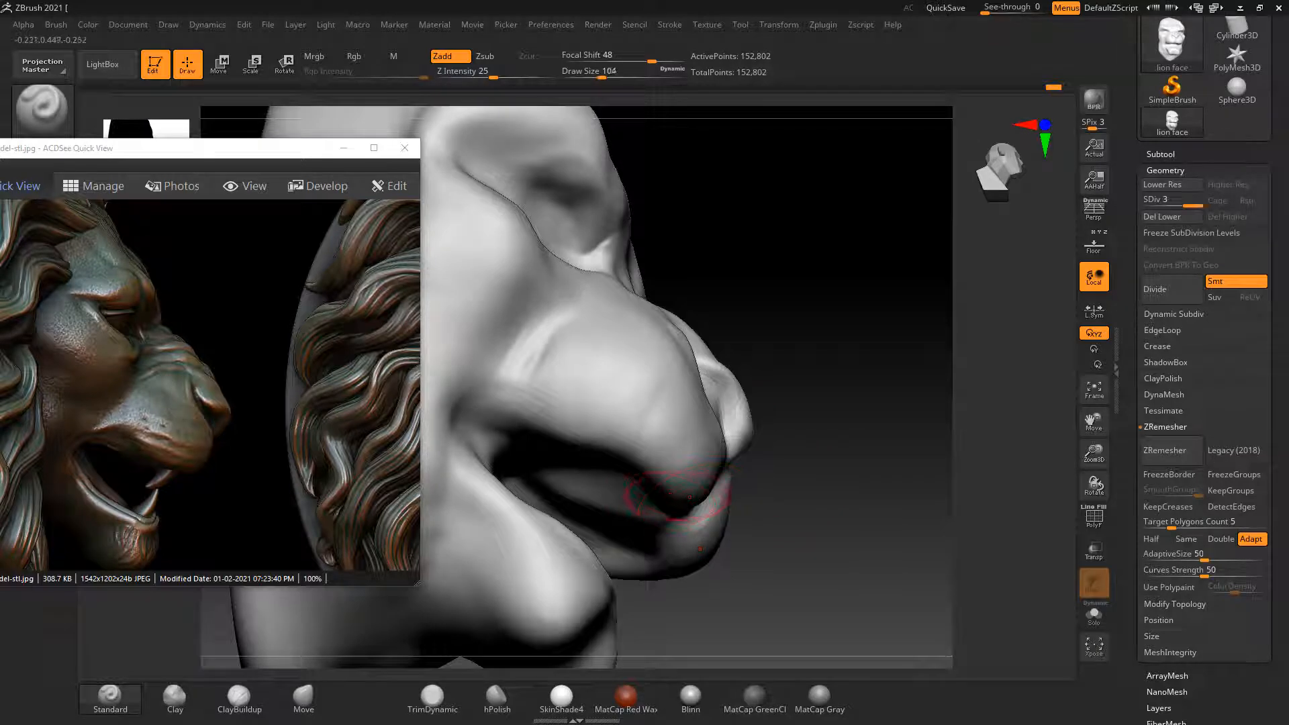
mouse_move(698, 498)
mouse_down()
mouse_move(597, 470)
mouse_move(508, 473)
mouse_up()
drag(822, 416, 739, 493)
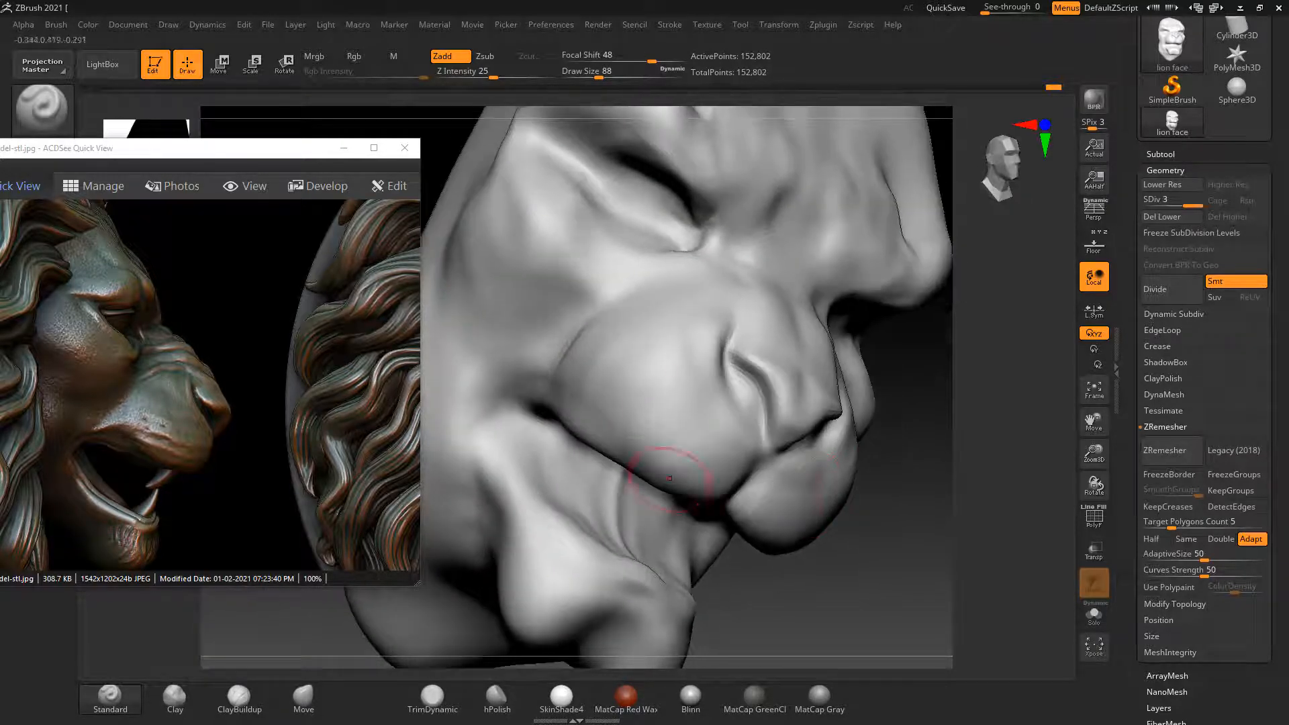
drag(524, 395, 524, 405)
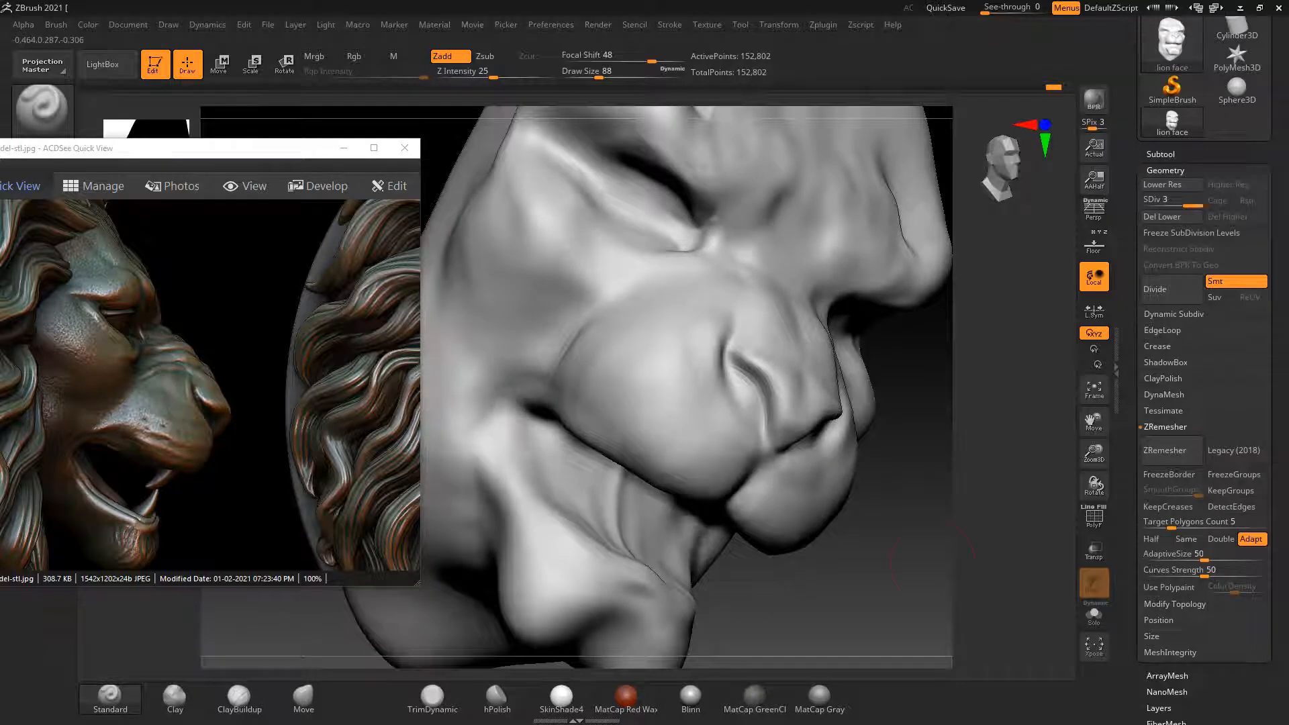
mouse_move(1007, 561)
mouse_down()
mouse_move(934, 575)
mouse_move(833, 466)
mouse_up()
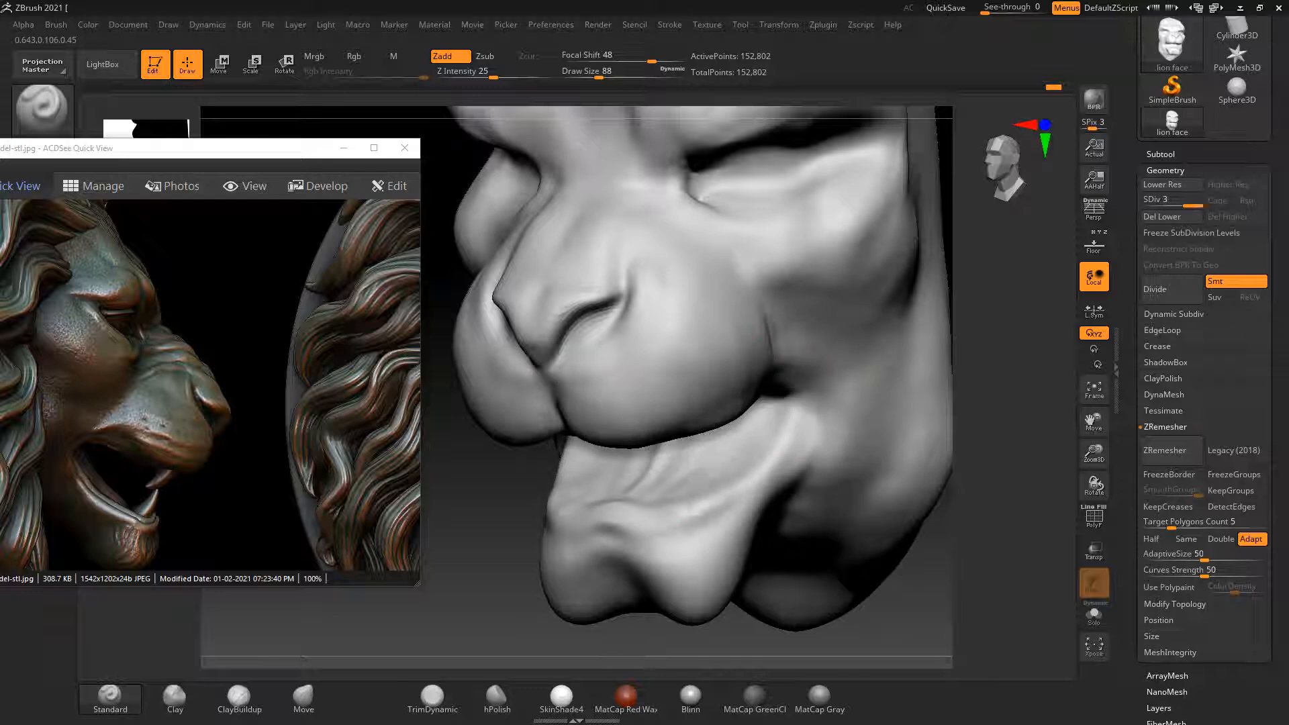
drag(893, 548, 910, 585)
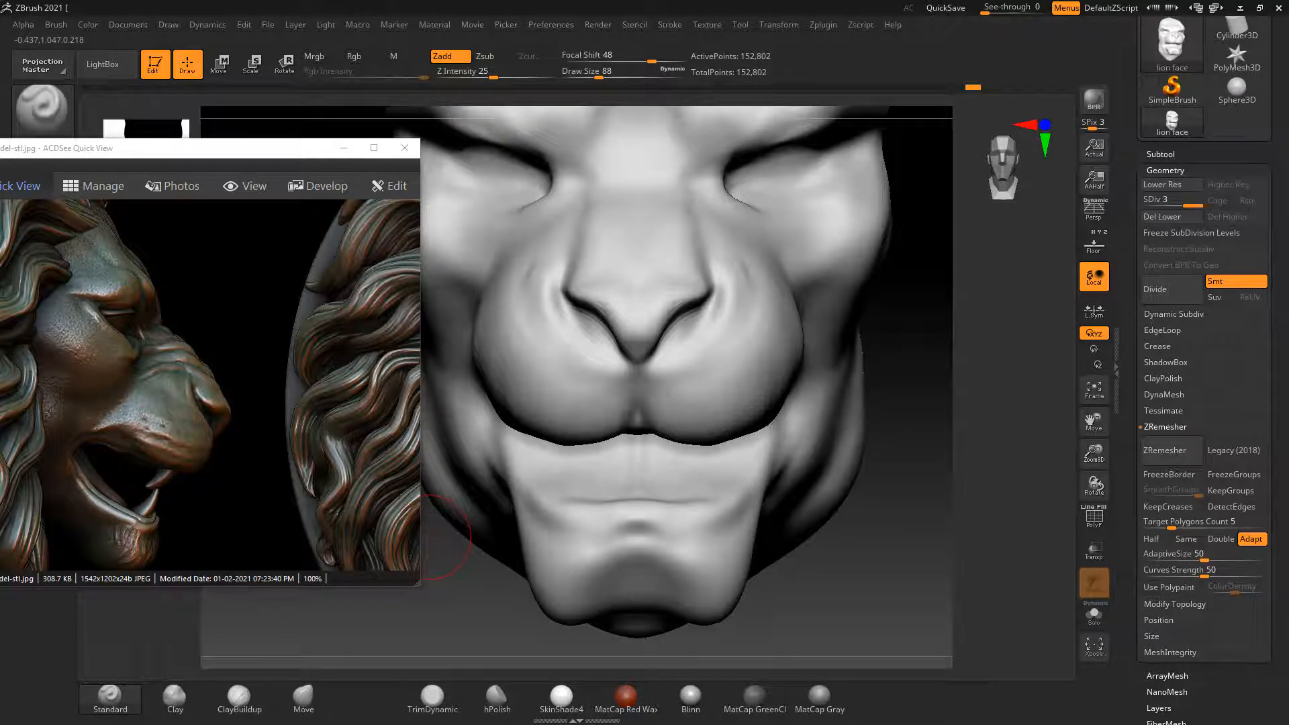
Bring the front-view lion into the reference window and sculpt the mouth corner with the Standard brush at size 52
drag(335, 467, 129, 369)
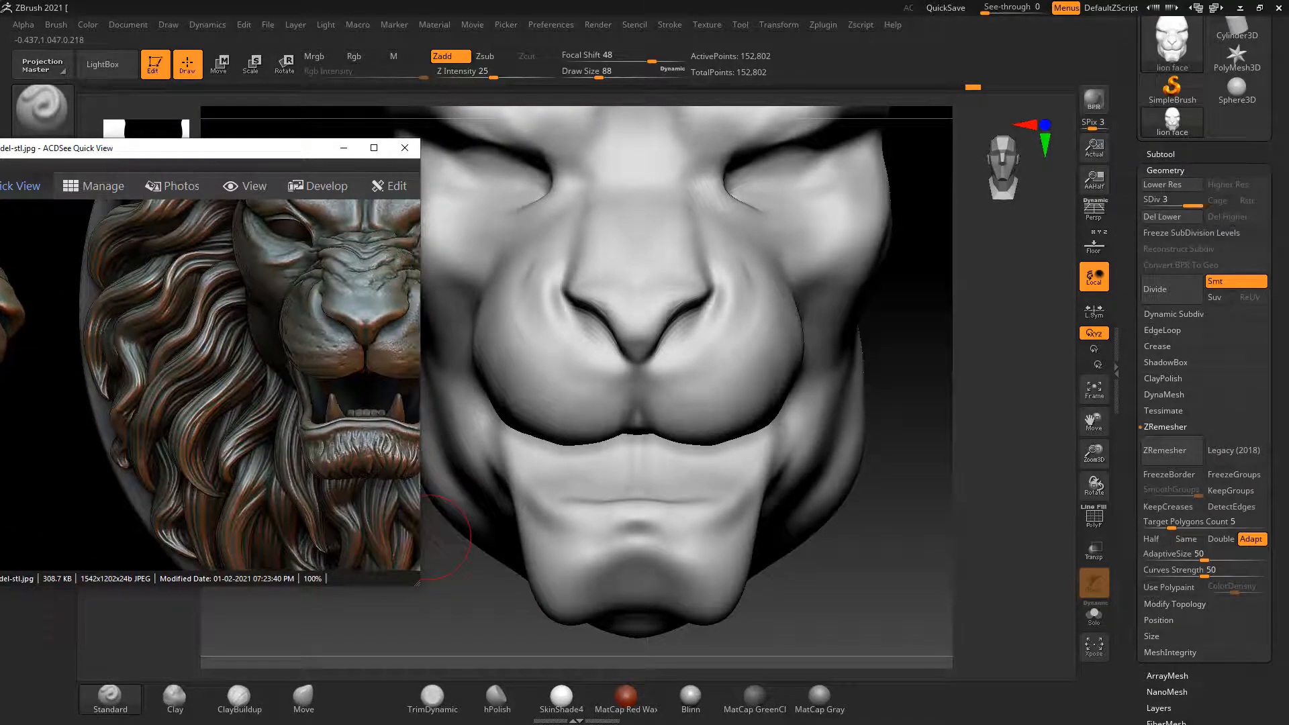
drag(430, 538, 752, 569)
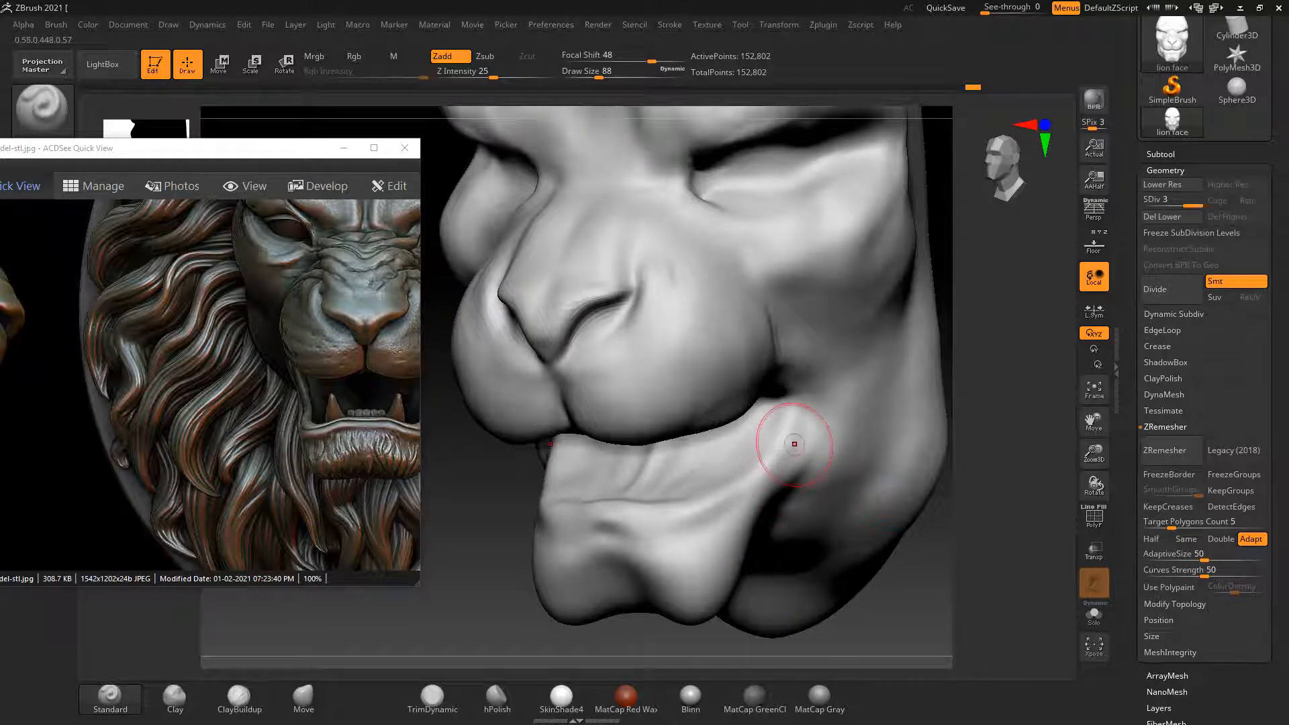
key(bracketleft)
key(bracketleft)
key(bracketleft)
drag(800, 426, 795, 437)
mouse_move(898, 559)
mouse_down()
mouse_move(941, 555)
mouse_move(951, 579)
mouse_move(921, 562)
mouse_move(947, 565)
mouse_up()
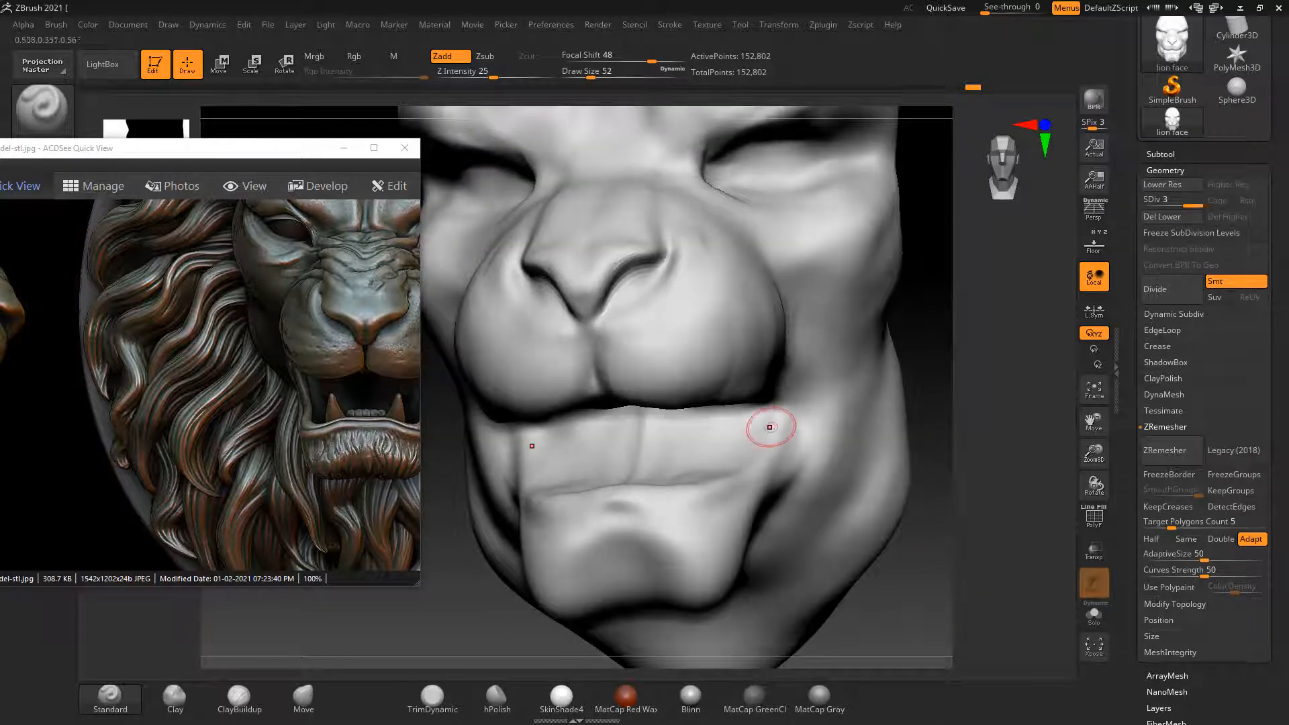
drag(771, 427, 763, 415)
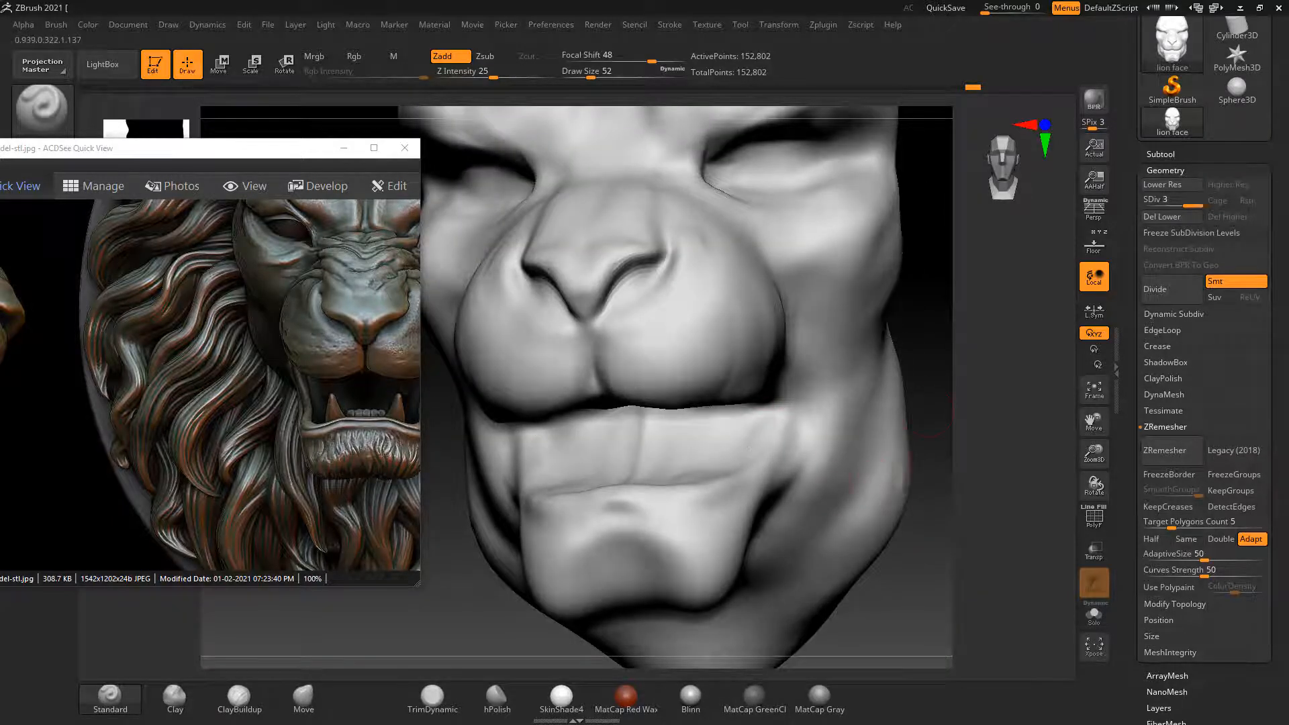
mouse_move(929, 413)
mouse_down()
mouse_move(944, 466)
mouse_move(921, 442)
mouse_up()
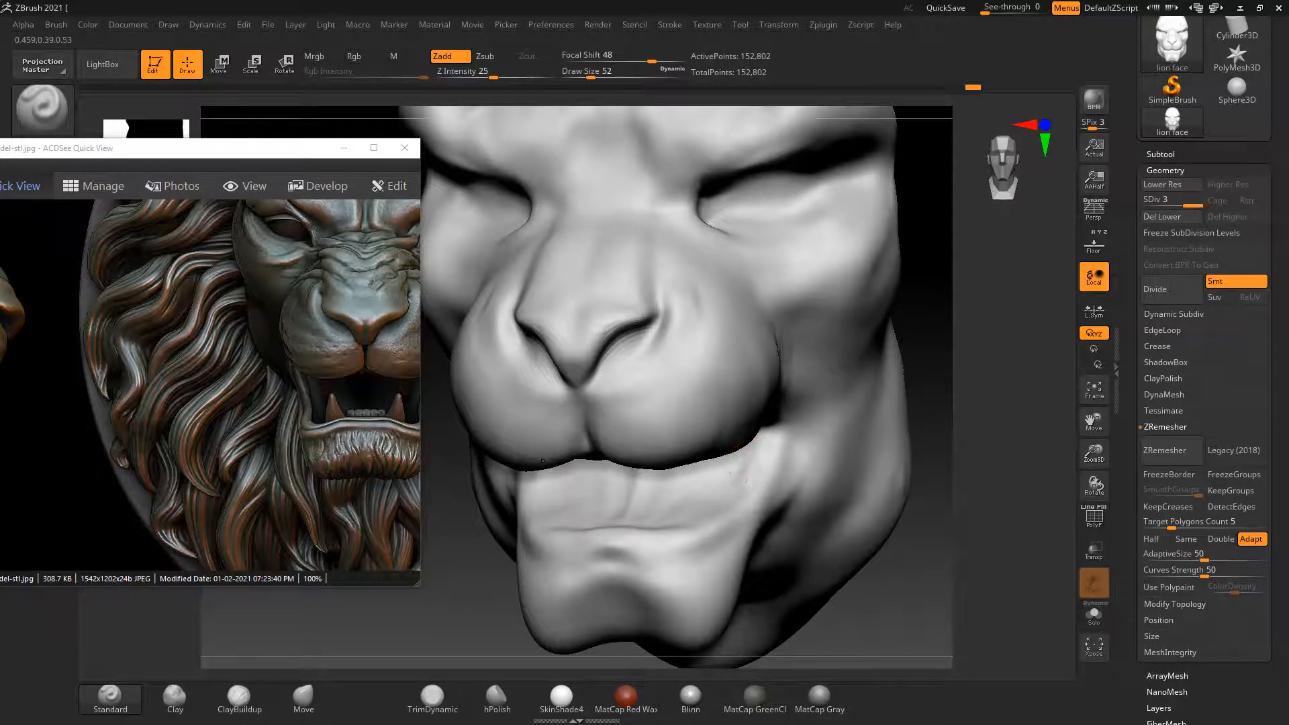
drag(928, 499, 930, 547)
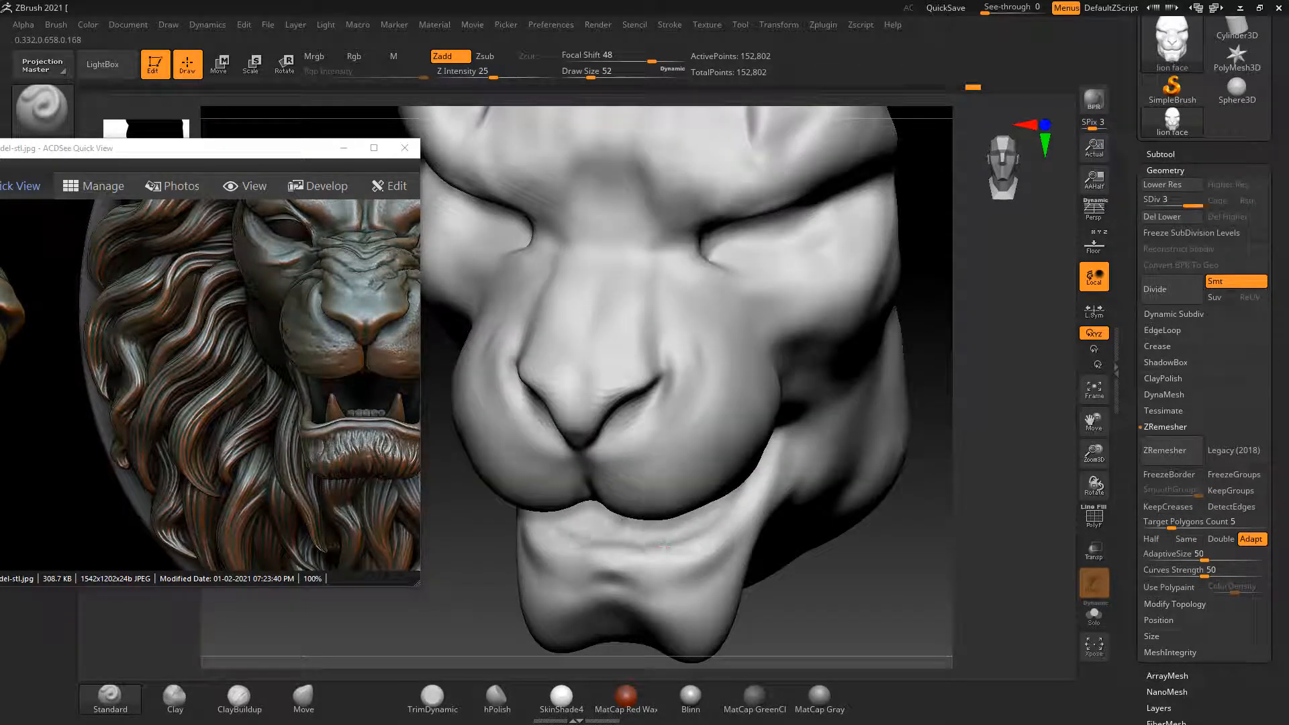
Shape the lower lip's rim and groove up to the mouth corner with the Standard brush at size 36, smoothing the strokes
drag(664, 547, 623, 550)
key(bracketleft)
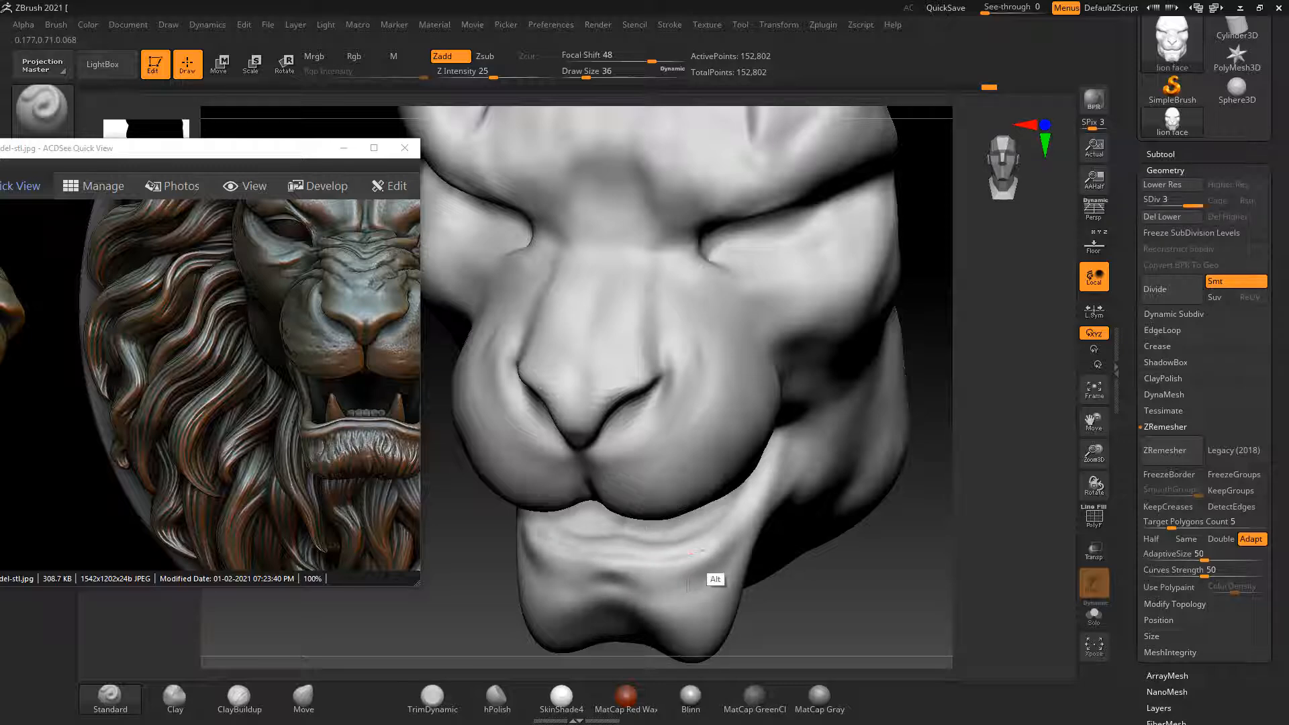
mouse_move(938, 598)
mouse_down()
mouse_move(872, 618)
mouse_move(876, 605)
mouse_up()
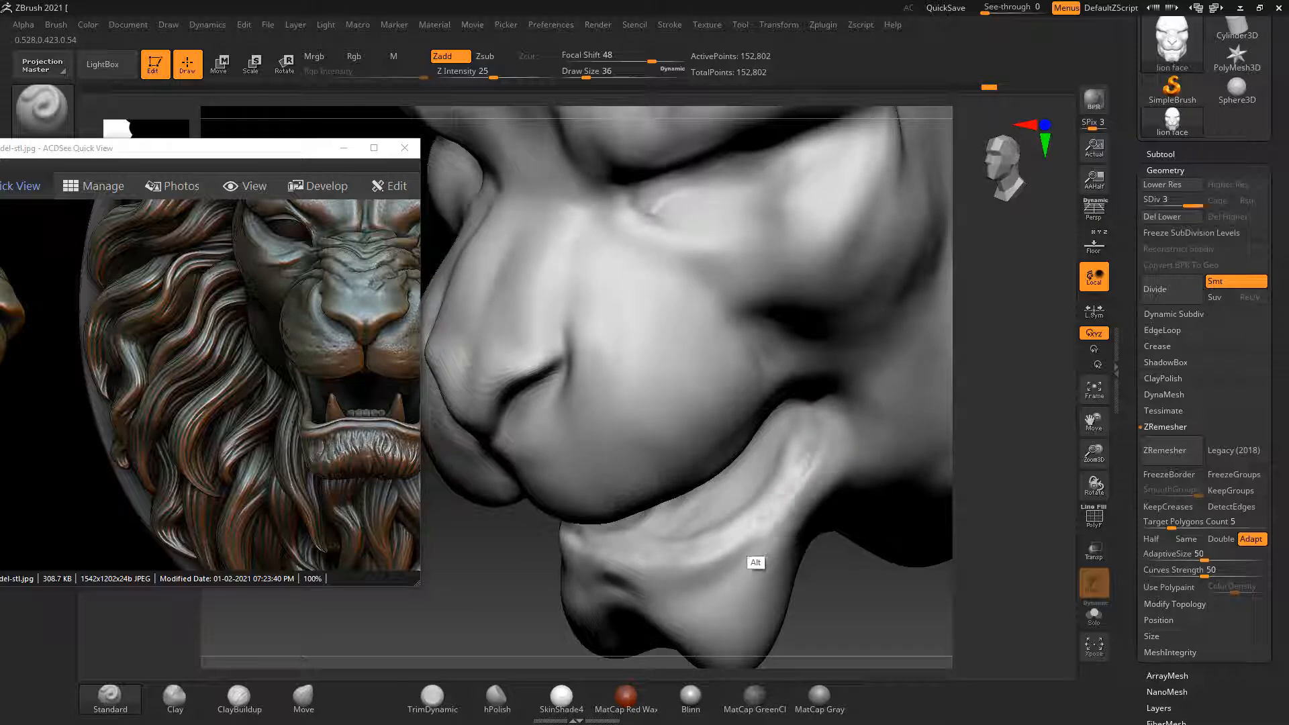
shift+drag(763, 524, 808, 463)
mouse_move(873, 598)
mouse_down()
mouse_move(857, 607)
mouse_move(876, 625)
mouse_up()
alt+drag(812, 423, 779, 488)
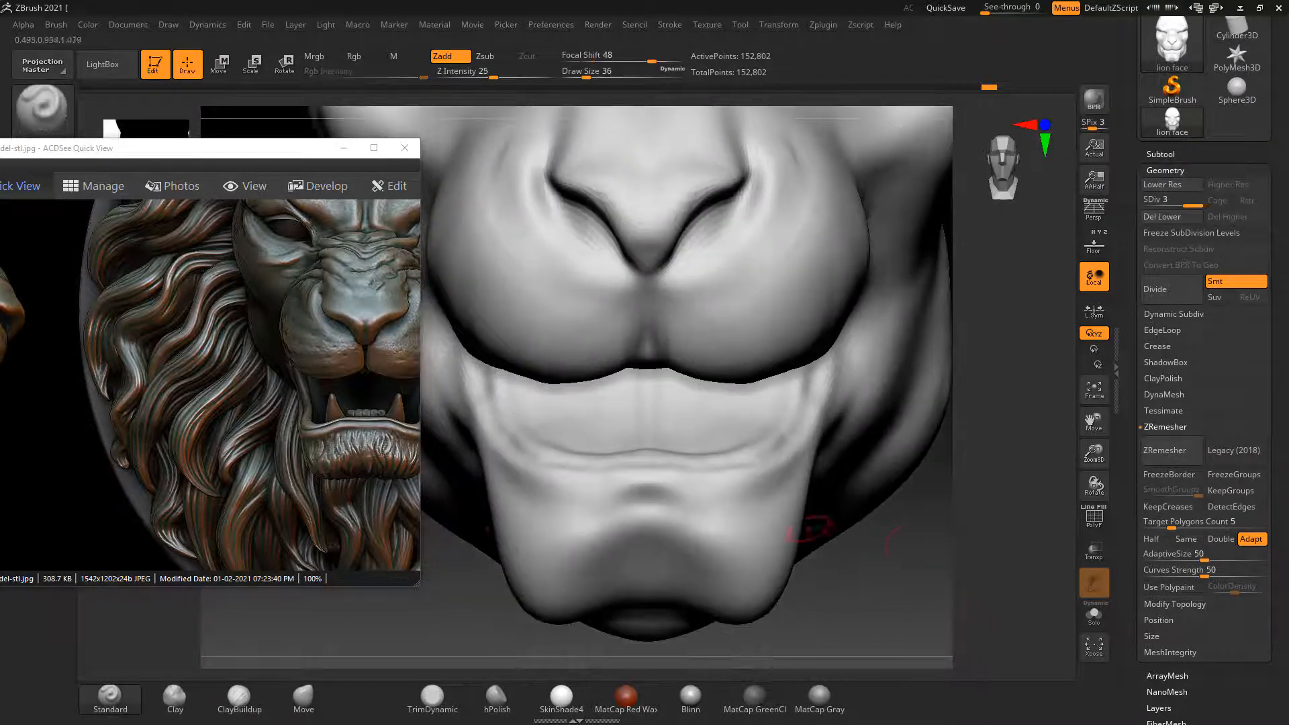
Strengthen the form below the lower lip and the underside edge of the upper lip with the Standard brush at size 52
key(bracketright)
key(bracketright)
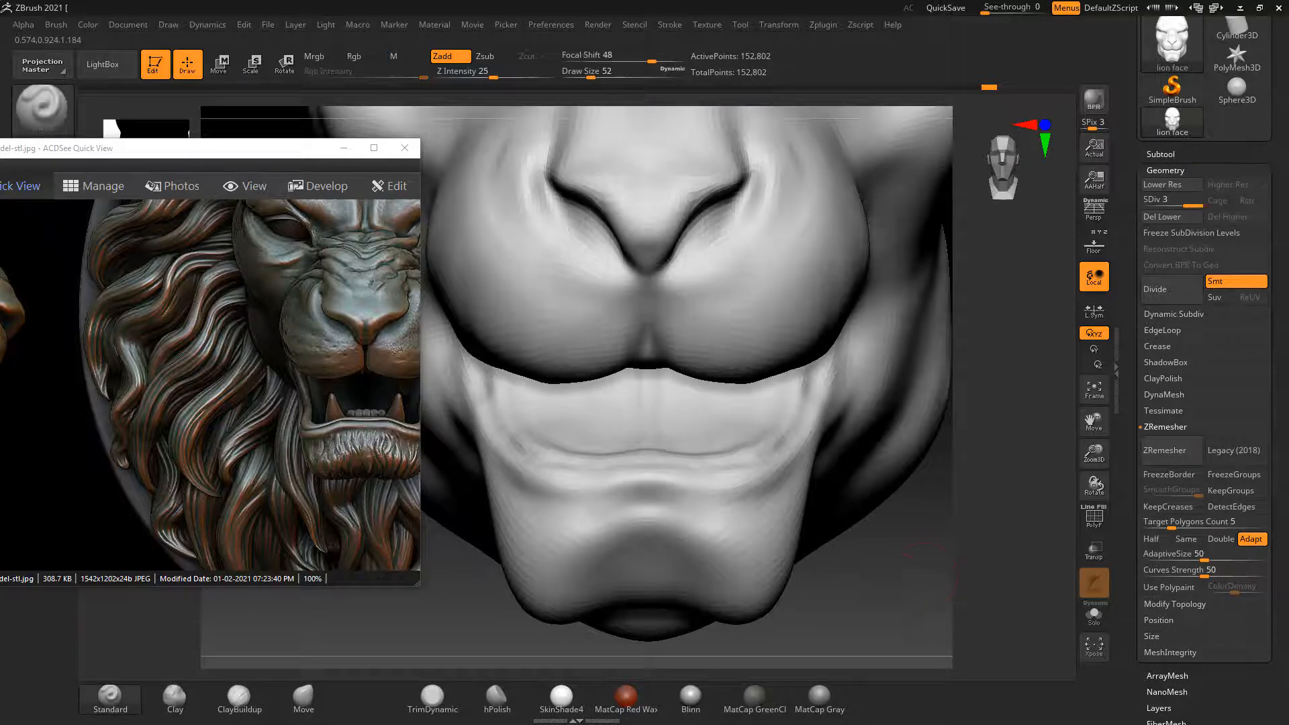
drag(912, 586, 1014, 578)
alt+drag(913, 610, 885, 492)
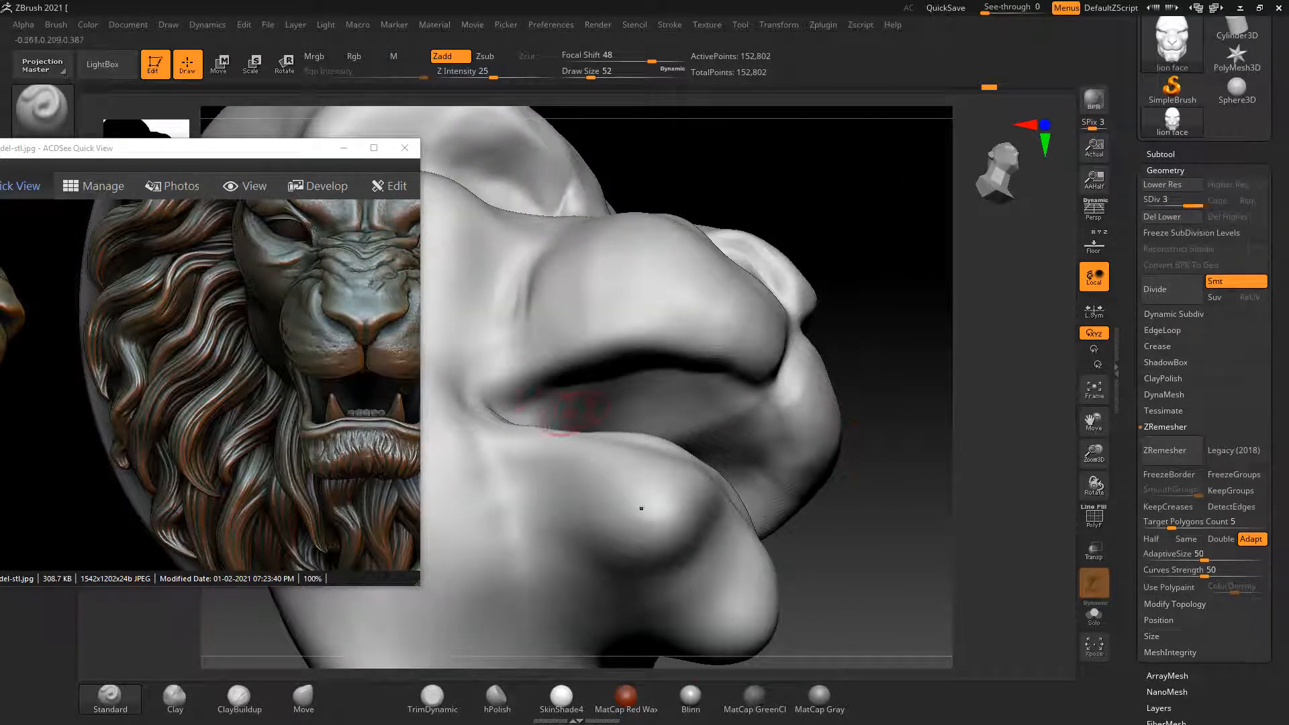
mouse_move(541, 366)
mouse_down()
mouse_move(699, 332)
mouse_move(732, 346)
mouse_move(789, 411)
mouse_move(794, 391)
mouse_up()
mouse_move(893, 484)
mouse_down()
mouse_move(839, 538)
mouse_move(903, 551)
mouse_move(938, 576)
mouse_move(880, 589)
mouse_move(917, 596)
mouse_up()
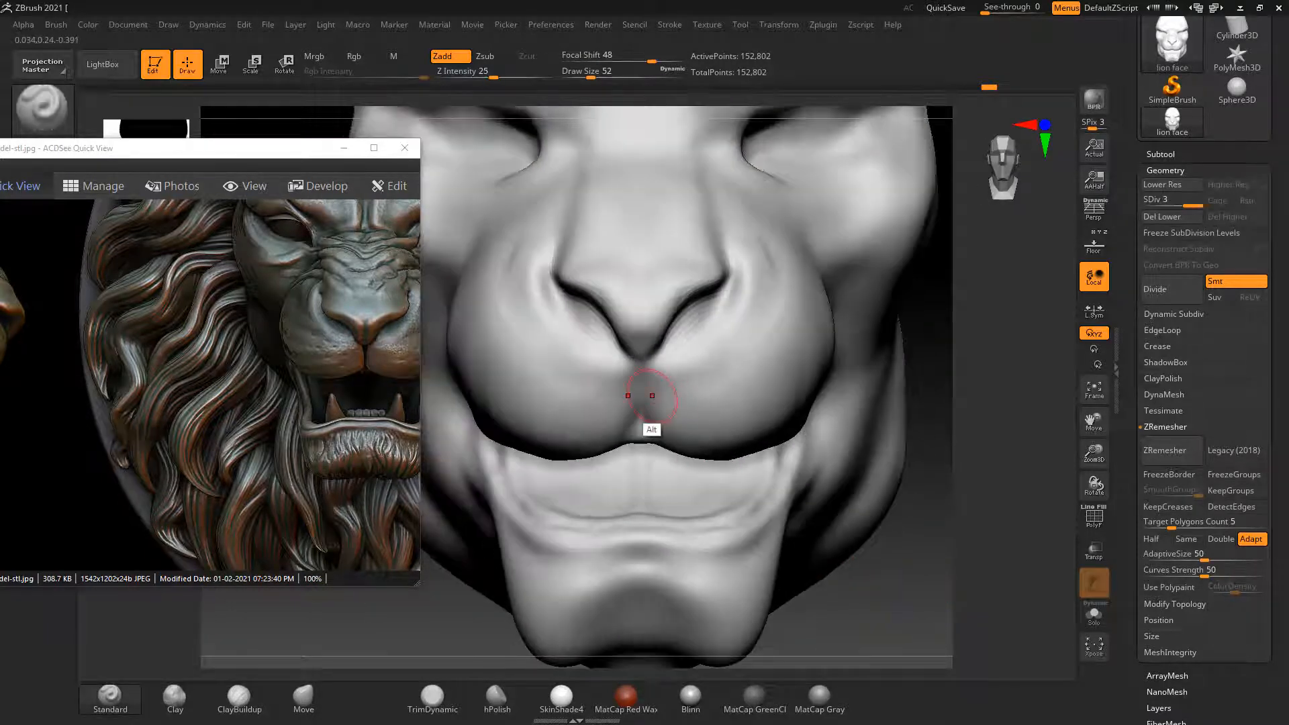
Deepen the cleft under the nose and define the nose tip's upper edge and front plane with the Standard brush at size 52
mouse_move(629, 372)
alt+mouse_down()
mouse_move(642, 432)
mouse_move(637, 415)
alt+mouse_up()
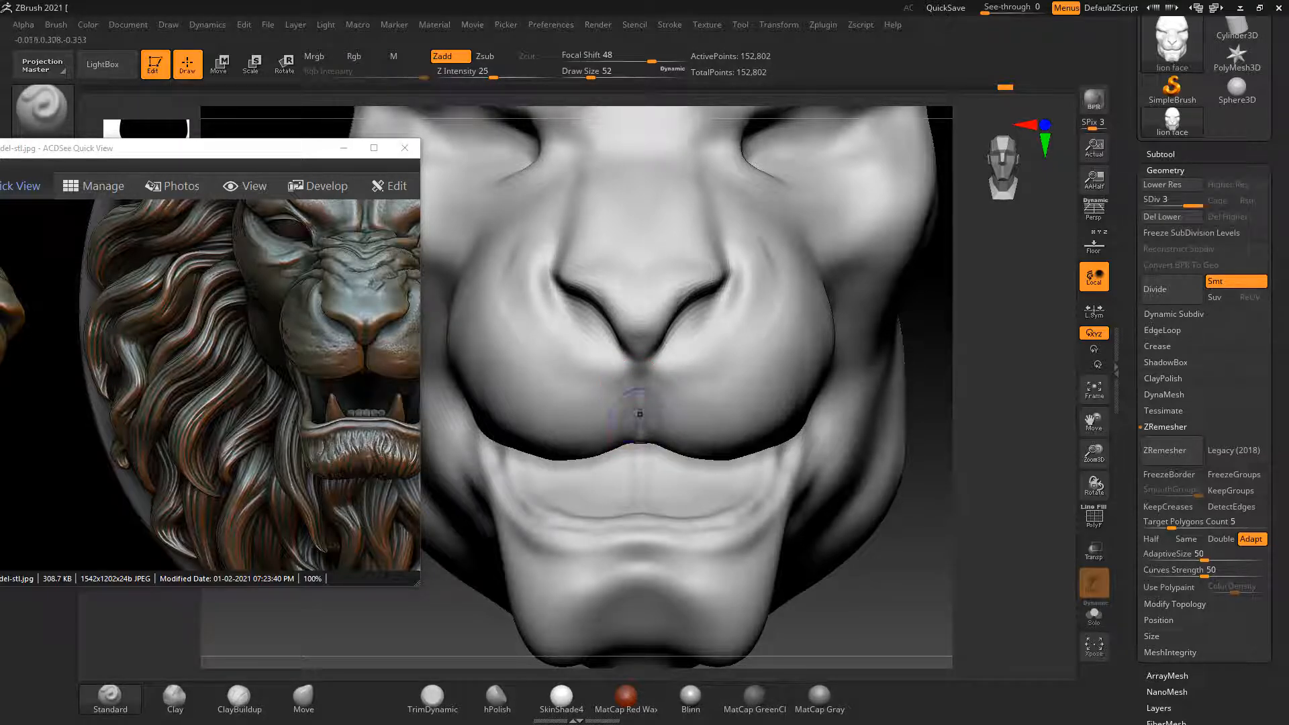
alt+drag(889, 580, 888, 515)
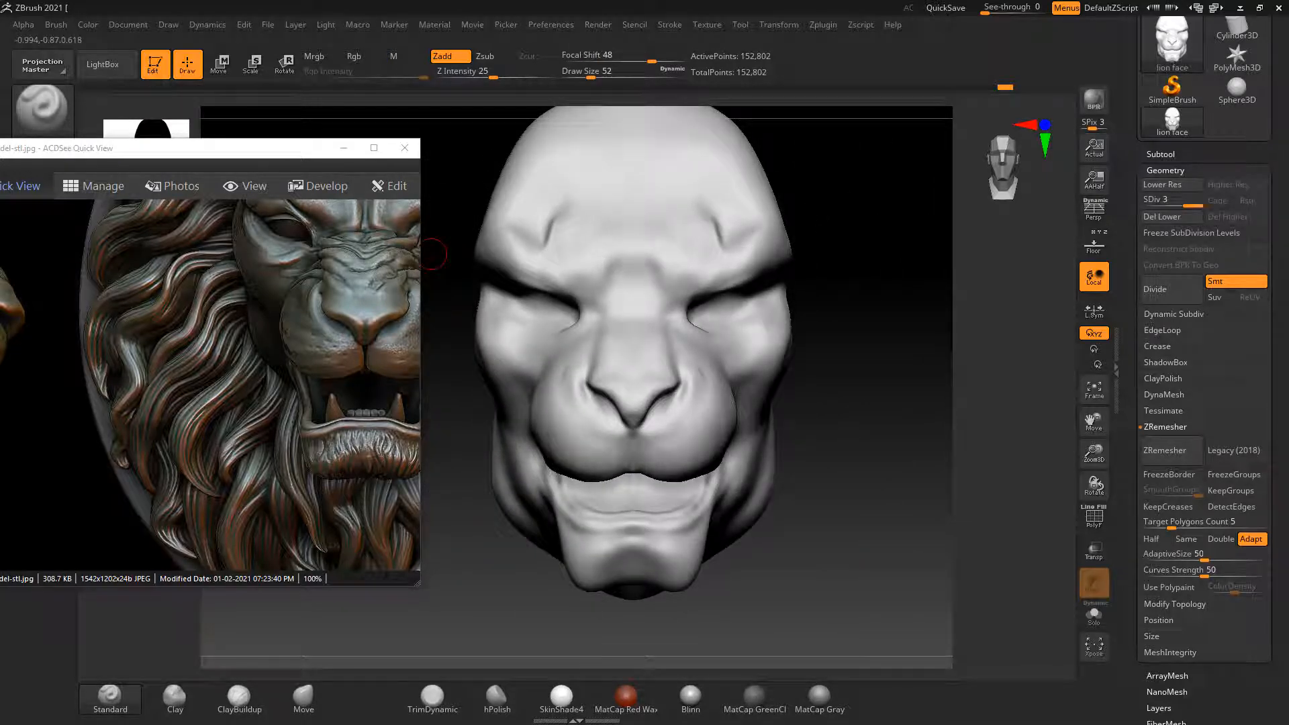
alt+drag(820, 531, 830, 576)
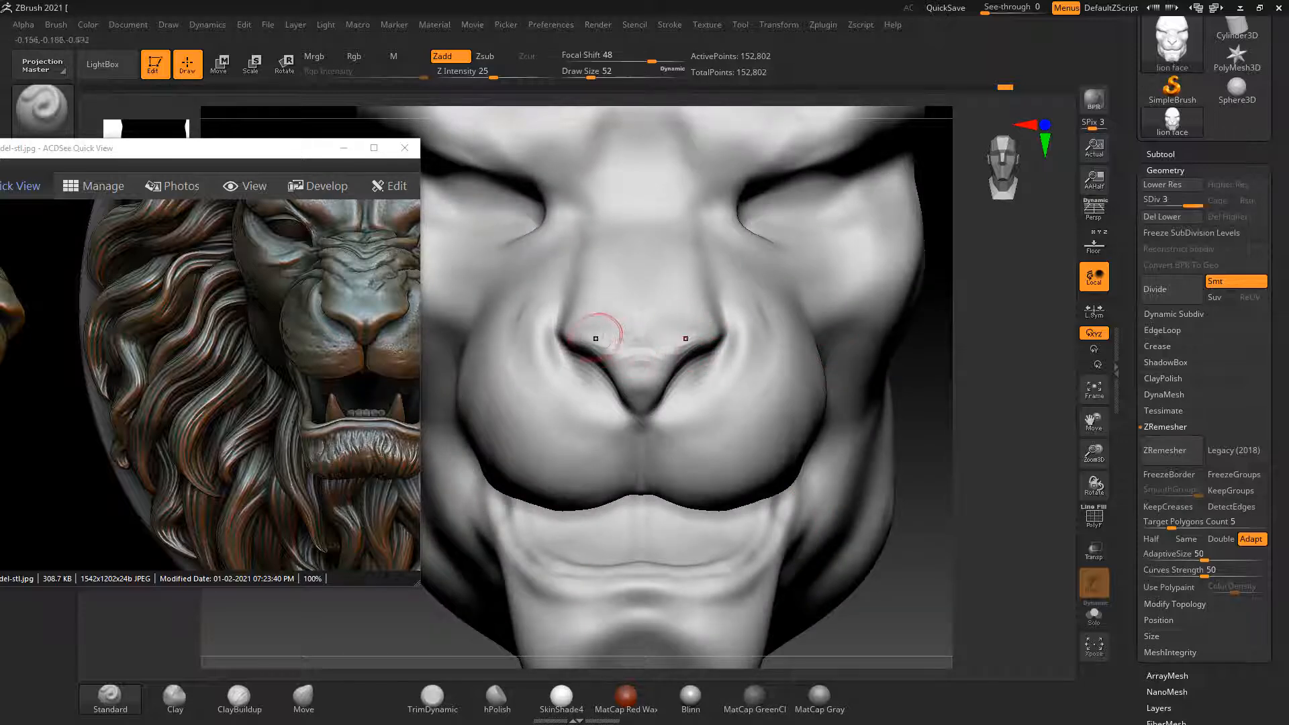
drag(637, 350, 569, 333)
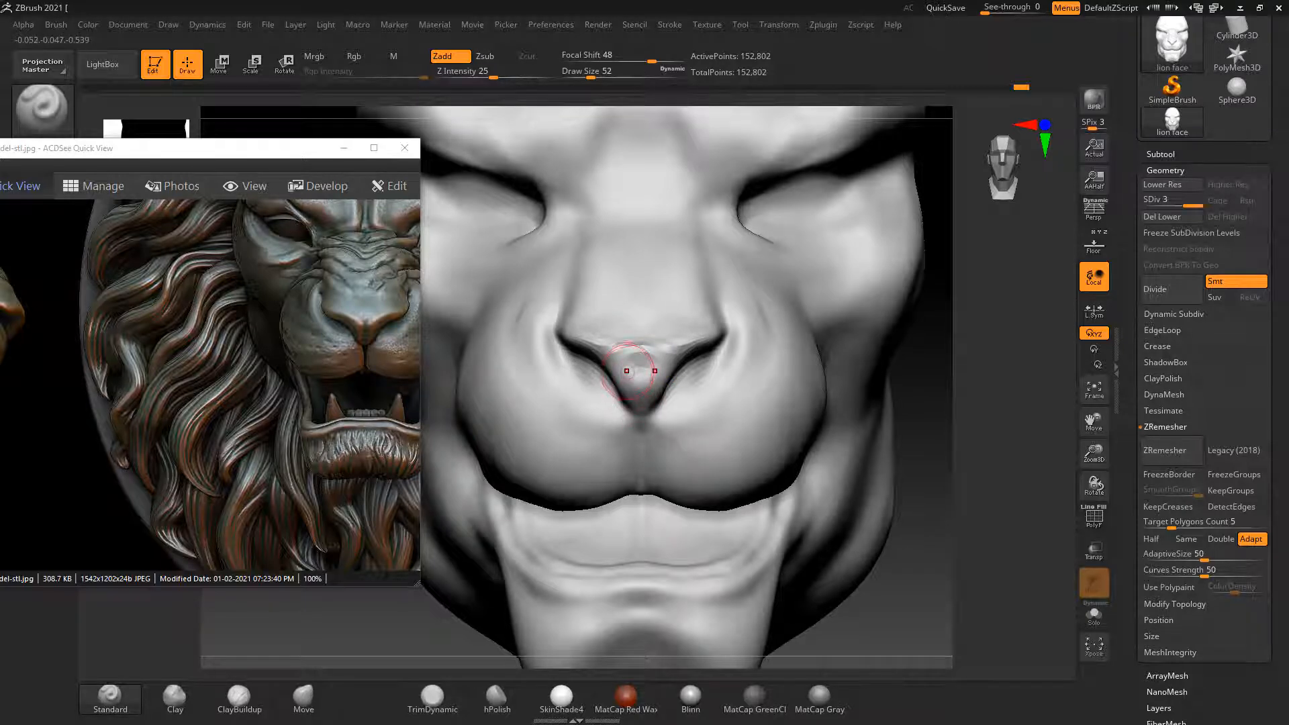
mouse_move(639, 377)
alt+mouse_down()
mouse_move(641, 389)
mouse_move(610, 341)
alt+mouse_up()
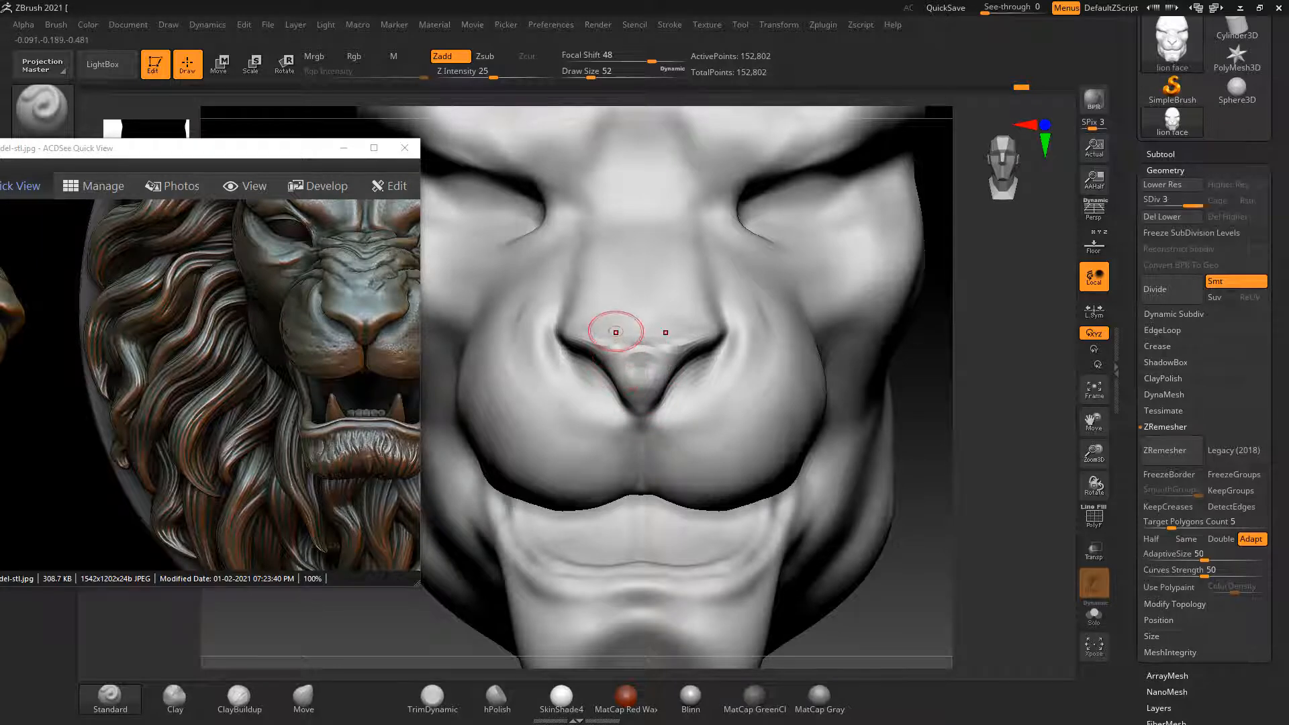
Carve horizontal wrinkles across the nose bridge with the Standard brush at size 52 and subdivide the mesh to level 4
drag(587, 288, 591, 248)
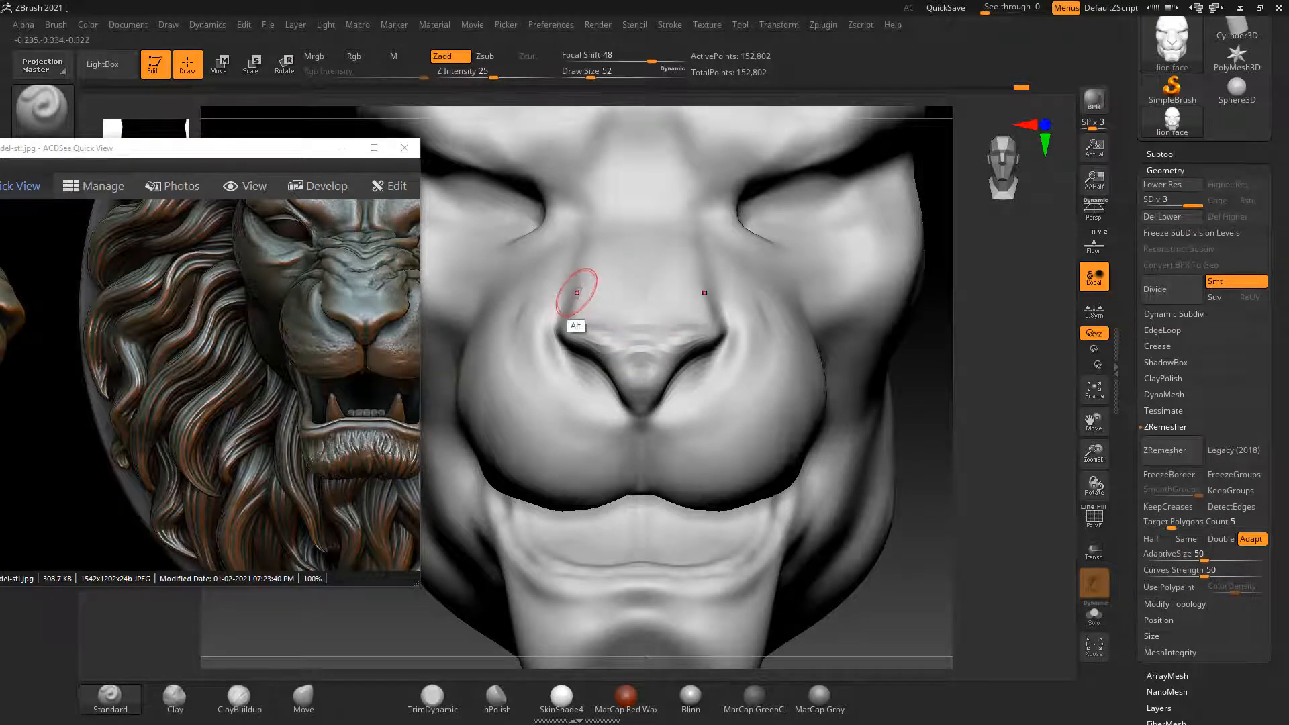
alt+drag(577, 293, 641, 307)
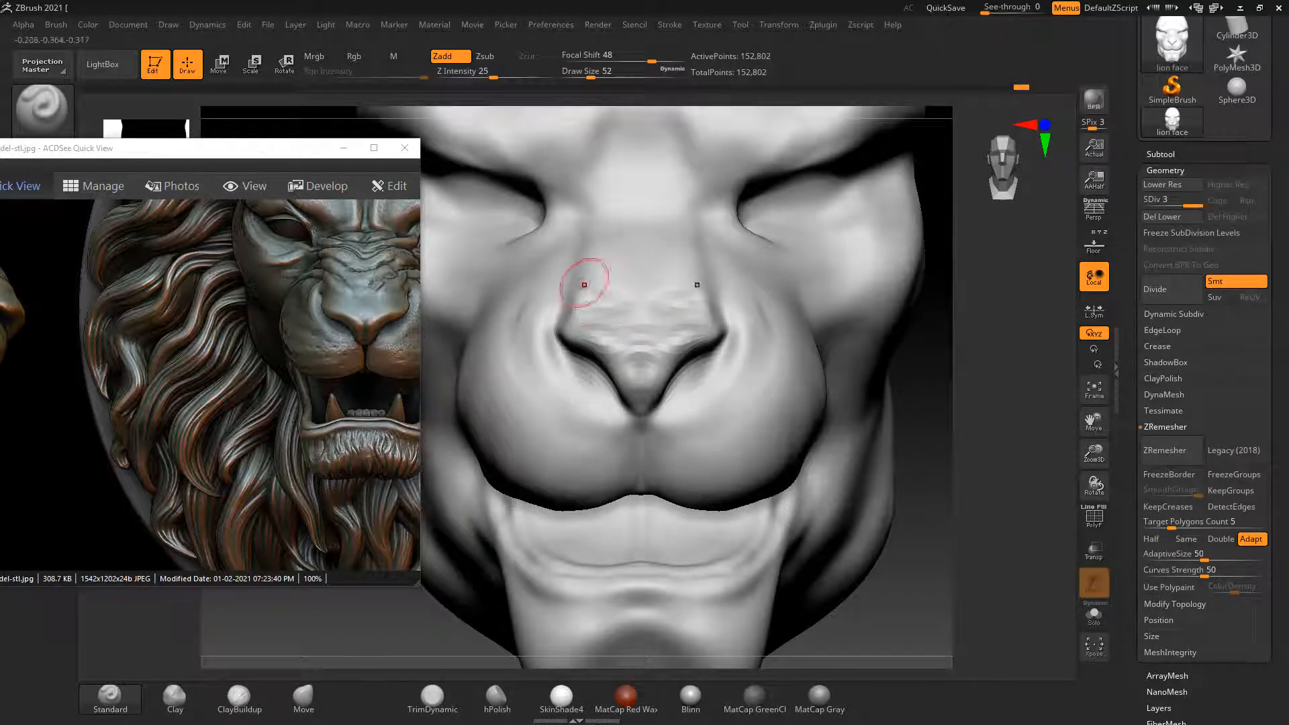
mouse_move(586, 271)
alt+mouse_down()
mouse_move(637, 269)
mouse_move(589, 254)
alt+mouse_up()
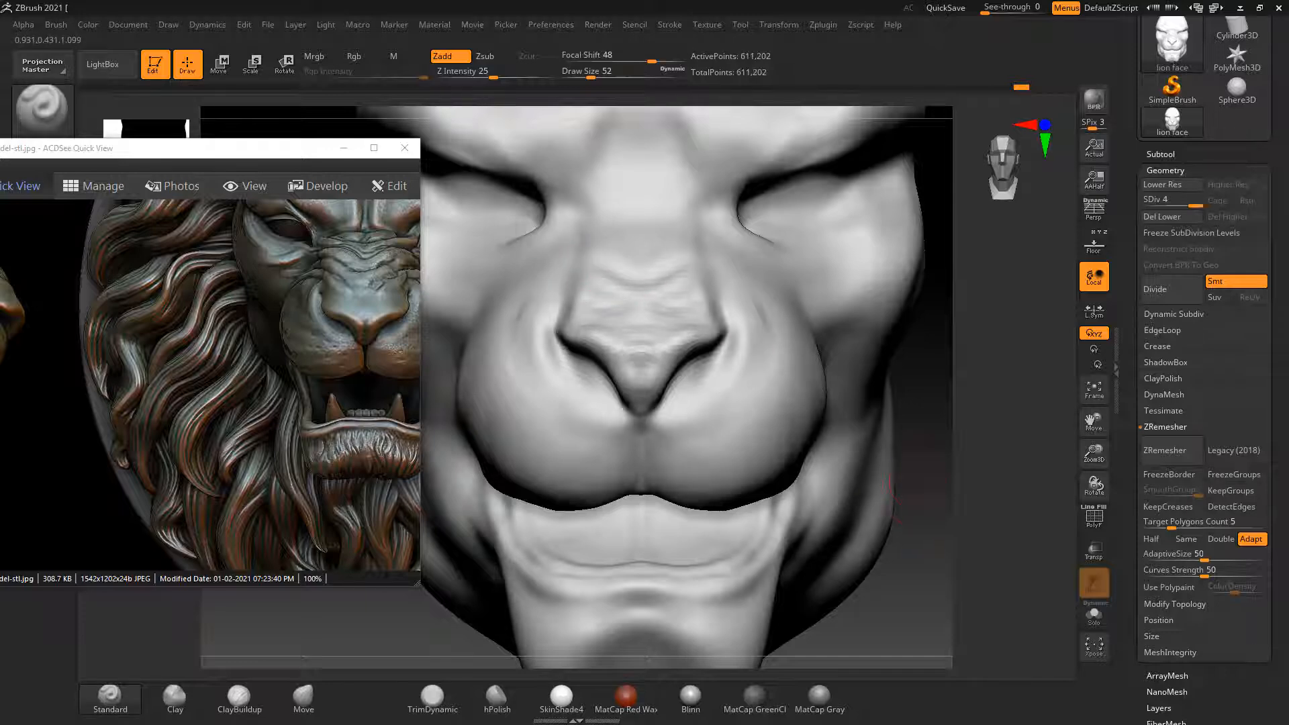
key(ctrl+d)
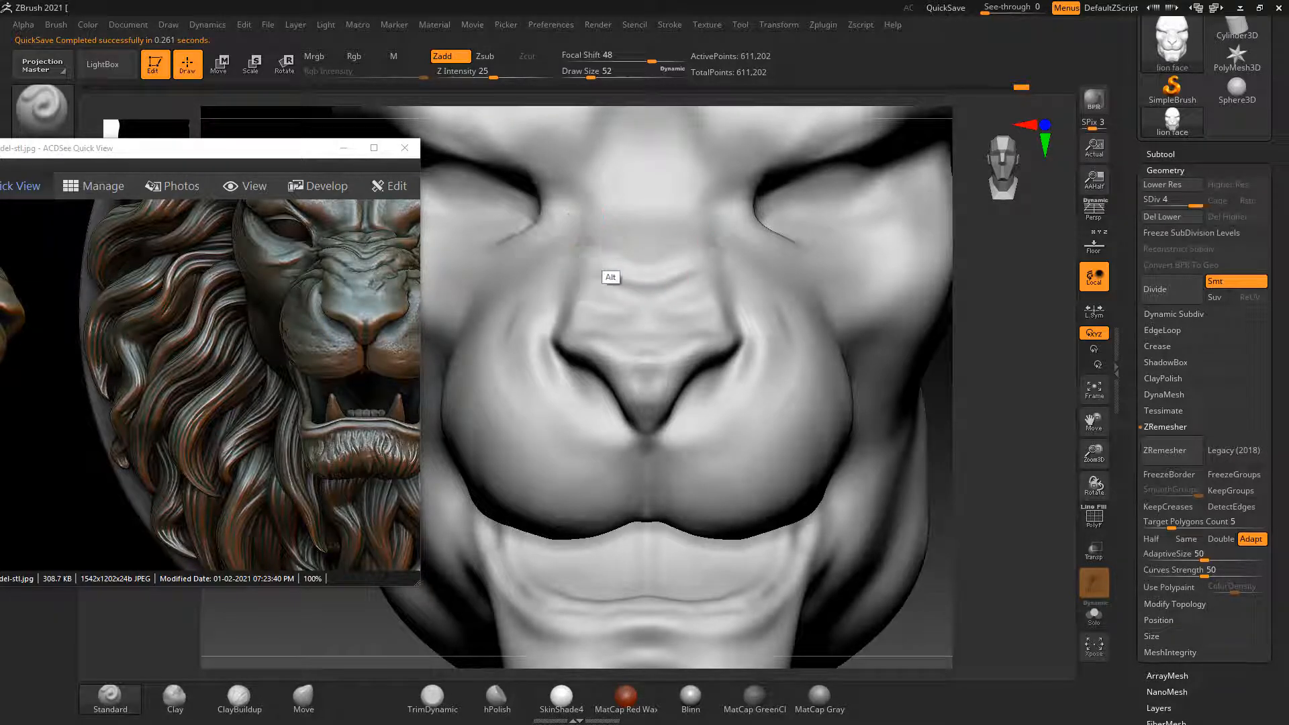
Using the reference's brow area, carve frown furrows between the brows and inner eye corners, extending them as V-shaped creases onto the lower forehead
alt+drag(989, 577, 938, 571)
drag(363, 349, 362, 440)
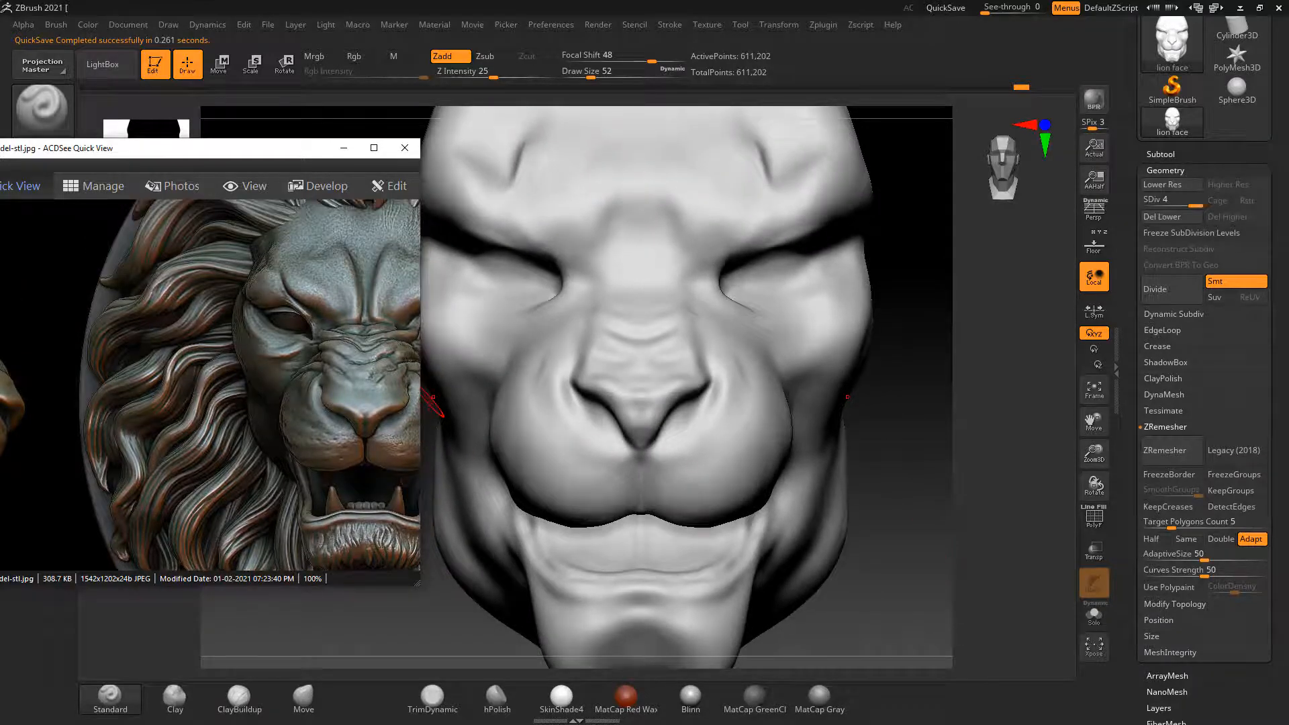
mouse_move(636, 169)
alt+mouse_down()
mouse_move(624, 237)
mouse_move(601, 263)
alt+mouse_up()
alt+drag(521, 159, 507, 196)
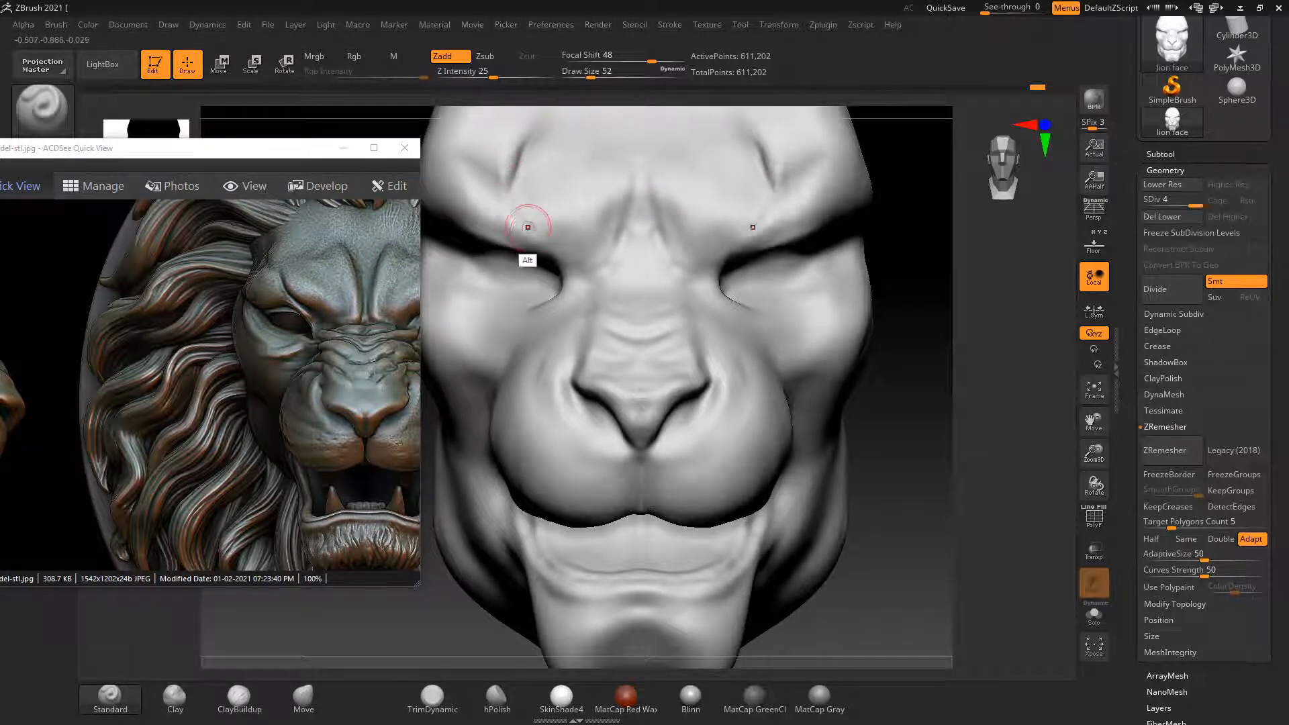
alt+drag(521, 249, 572, 289)
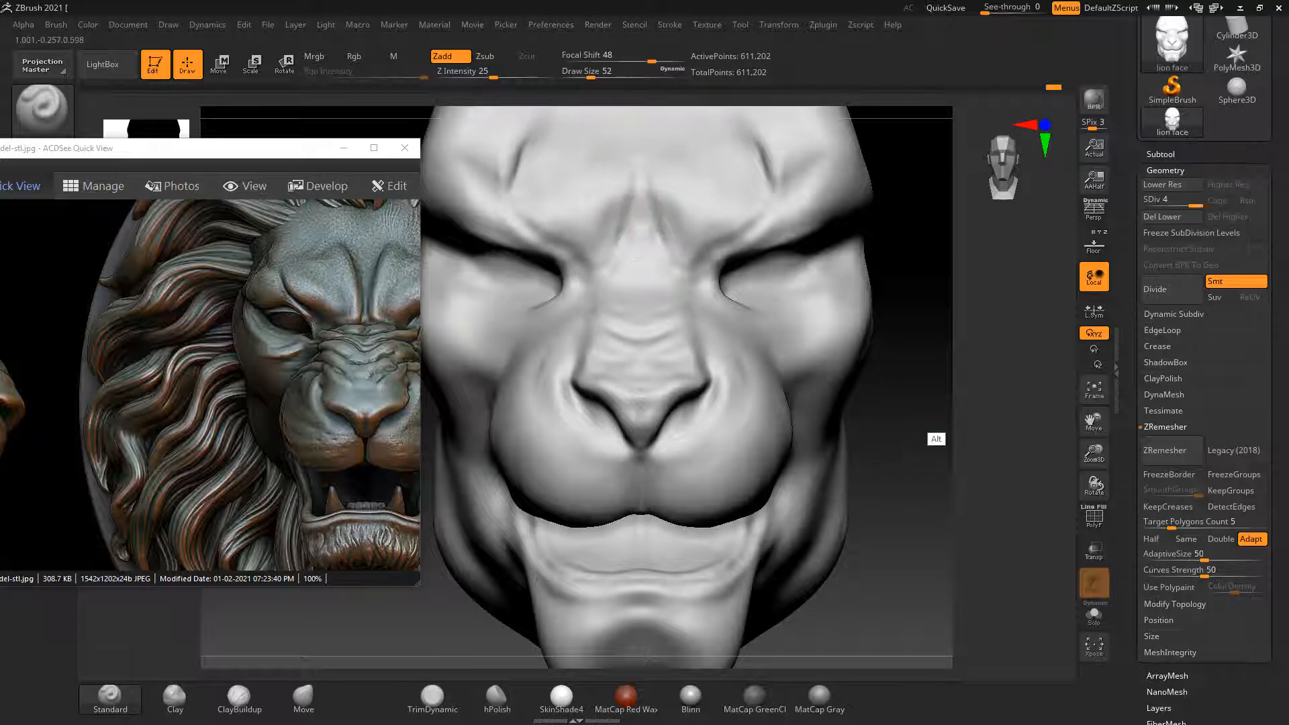
alt+right_drag(705, 229, 705, 331)
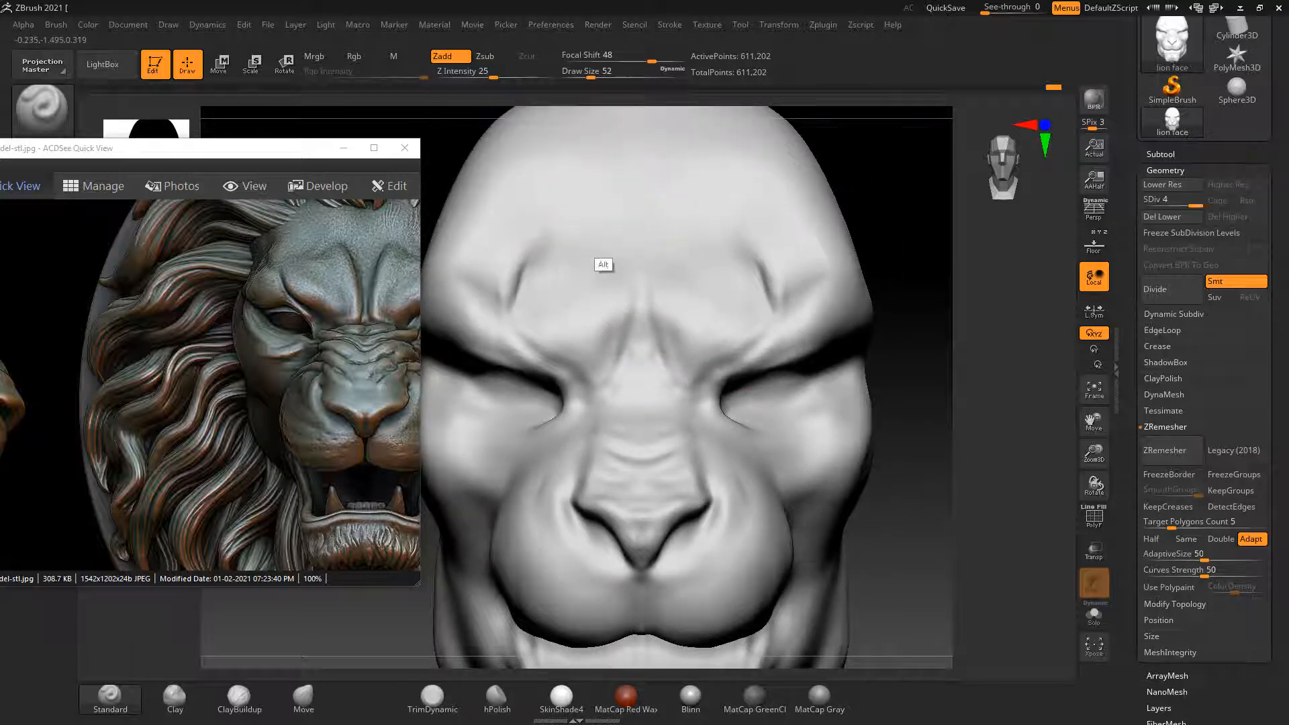
mouse_move(633, 311)
alt+mouse_down()
mouse_move(628, 407)
mouse_move(635, 364)
mouse_move(617, 330)
mouse_move(620, 347)
alt+mouse_up()
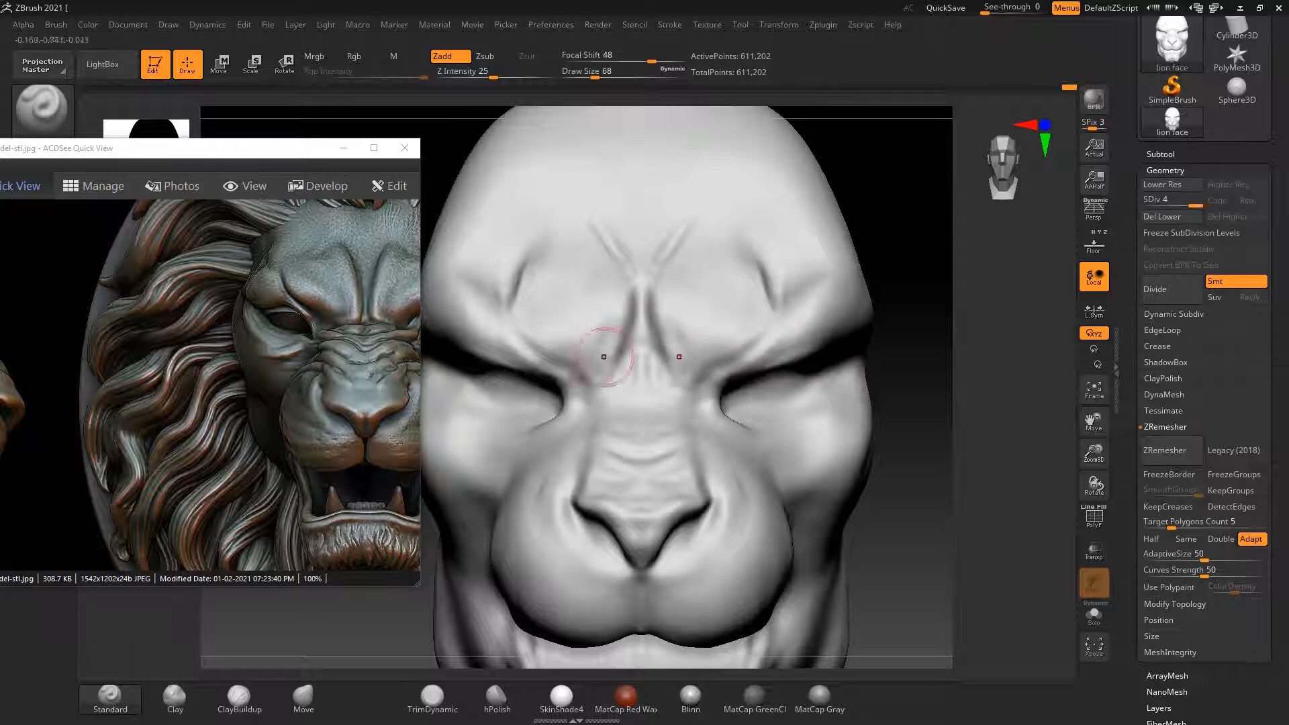
Smooth the frown creases between the brows above the lion's nose bridge
key(shift)
shift+drag(622, 347, 645, 311)
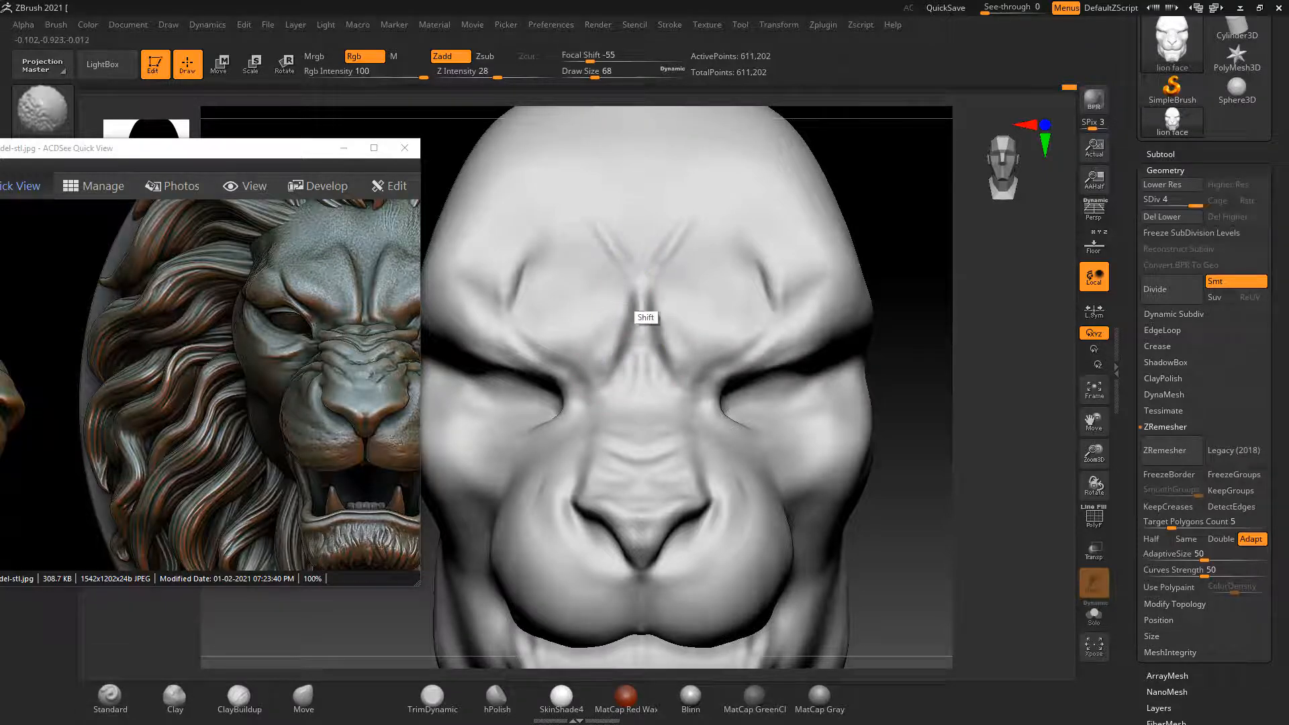
alt+drag(945, 446, 965, 449)
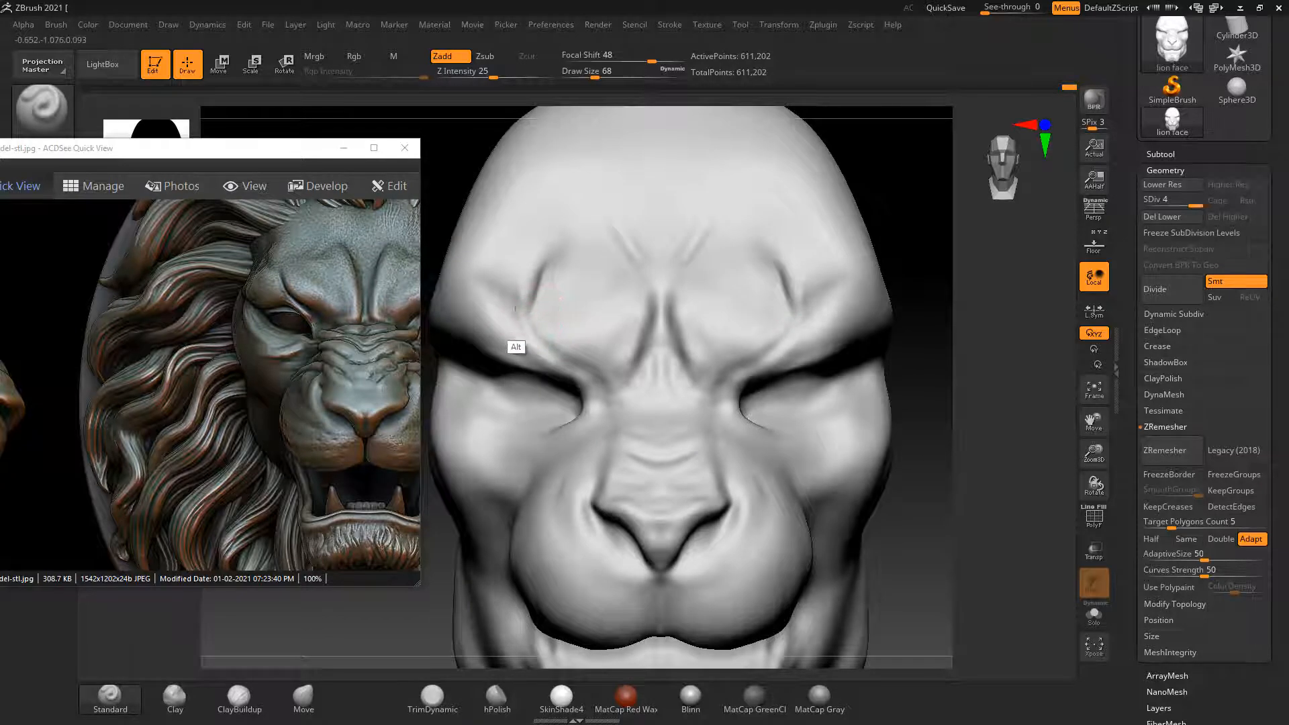
drag(960, 514, 1047, 510)
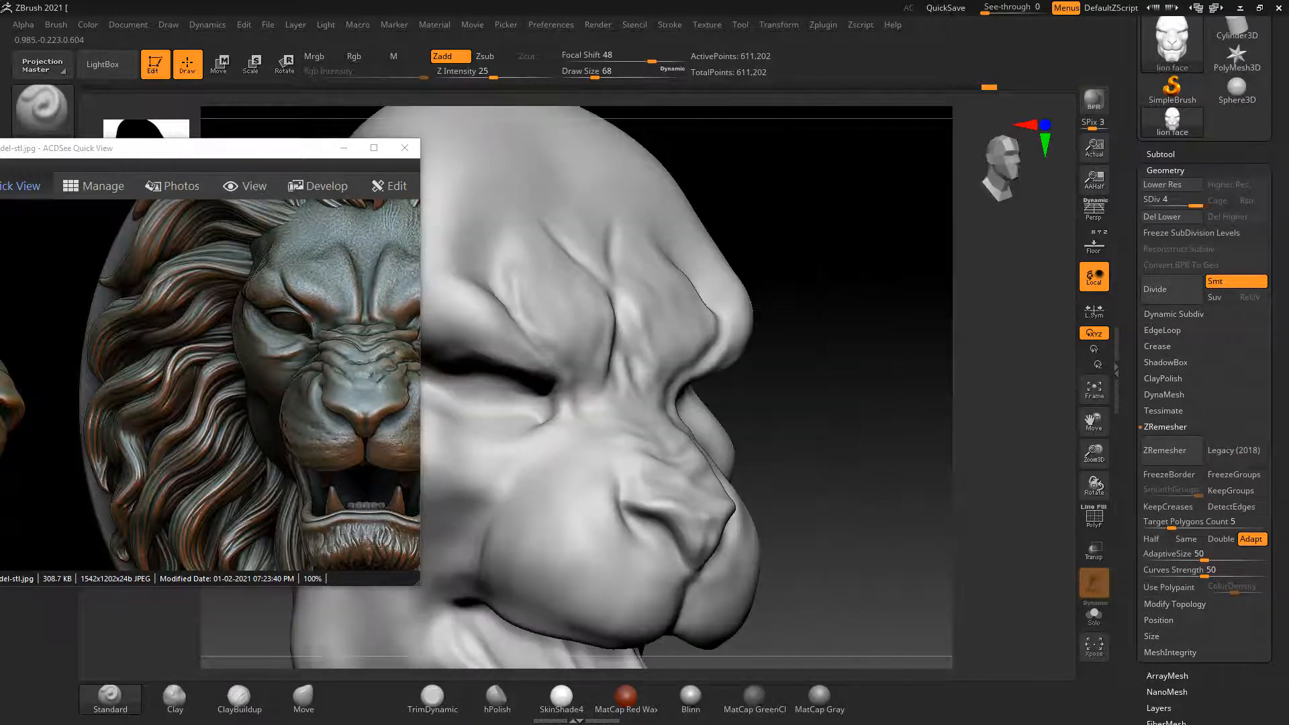
Build up the brow mounds above the eyes with ClayBuildup strokes, enlarging the brush to a draw size of 108
click(239, 699)
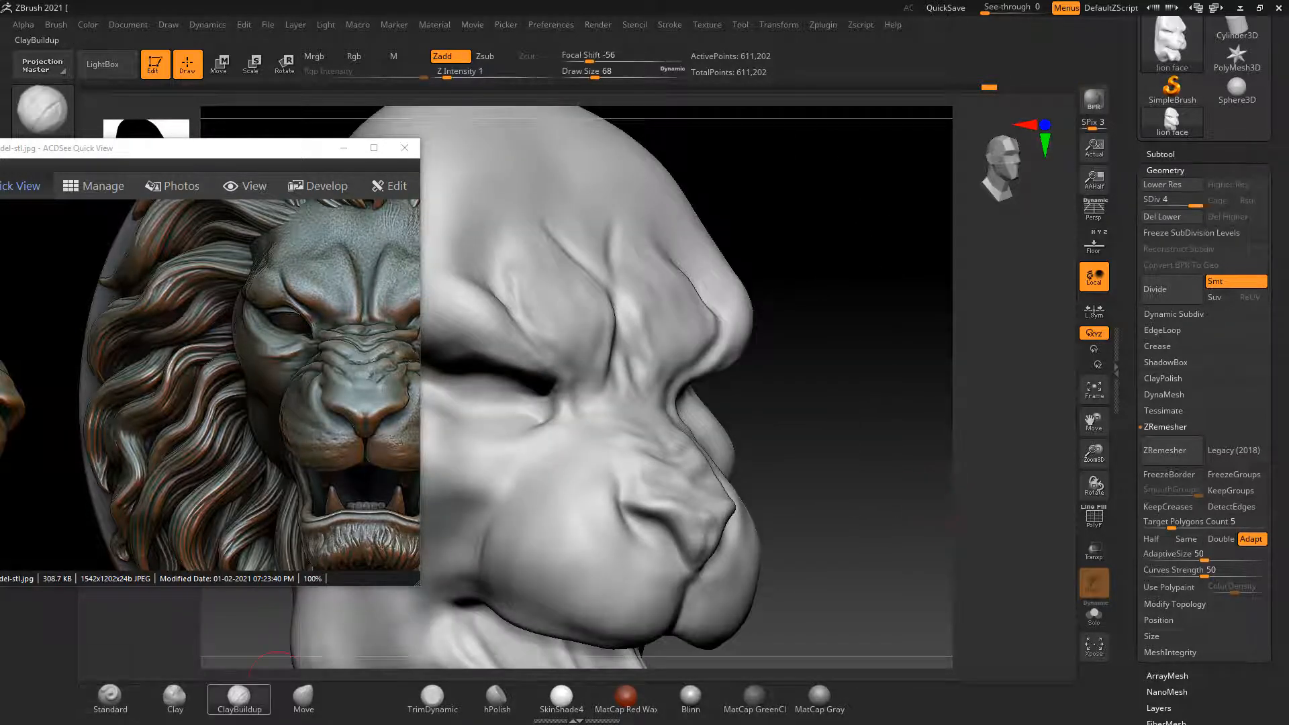
mouse_move(929, 417)
mouse_down()
mouse_move(869, 415)
mouse_move(888, 451)
mouse_up()
drag(575, 324, 560, 264)
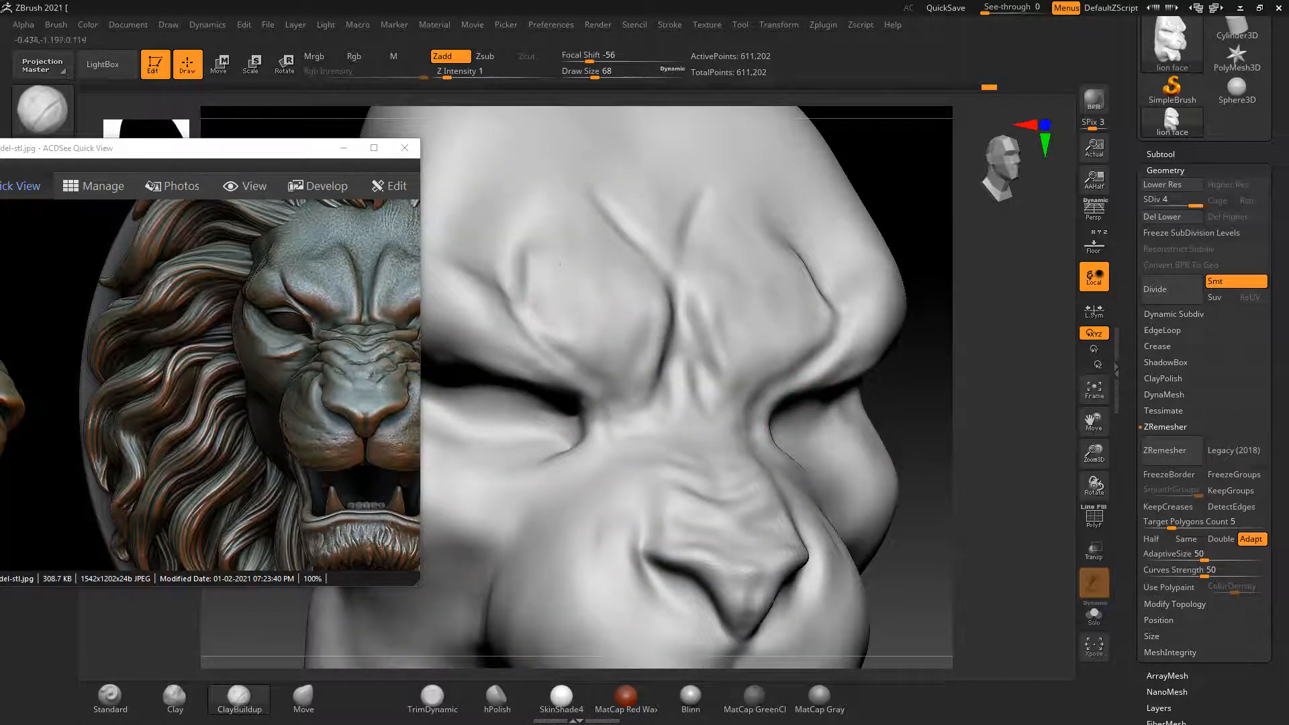
shift+drag(934, 417, 873, 423)
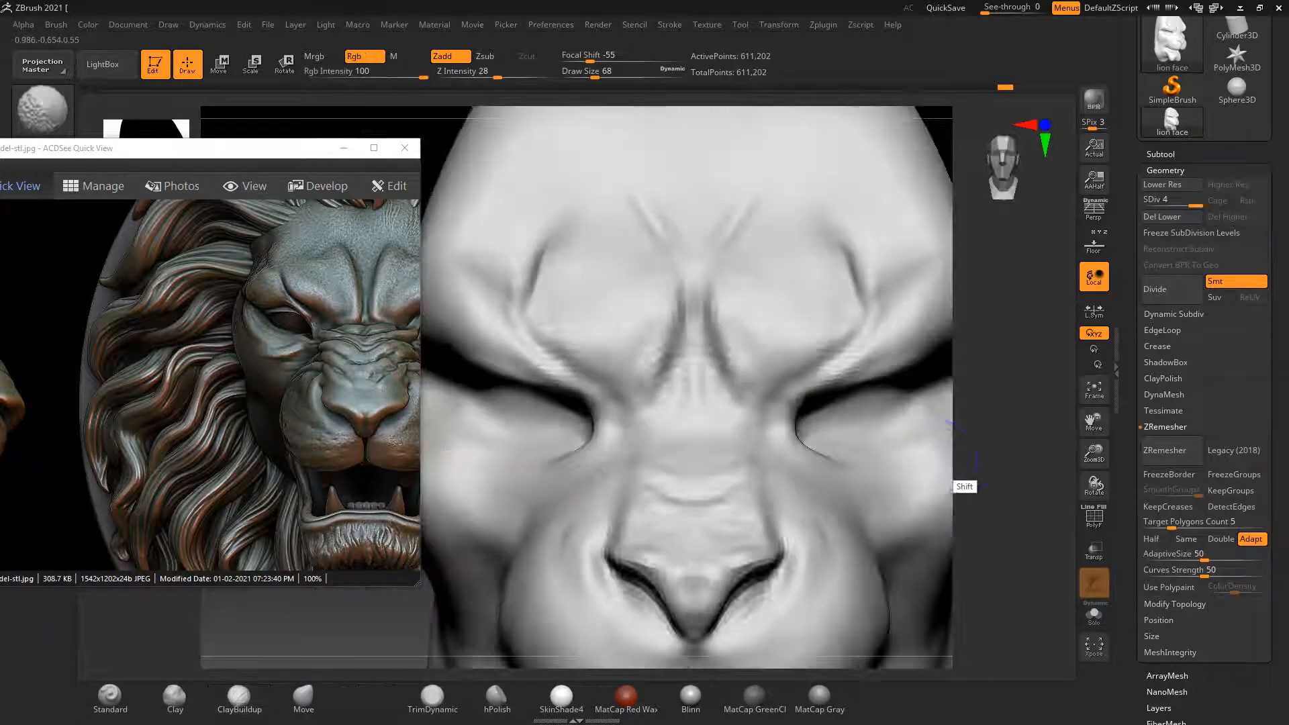
key(bracketright)
key(bracketright)
key(bracketright)
key(bracketright)
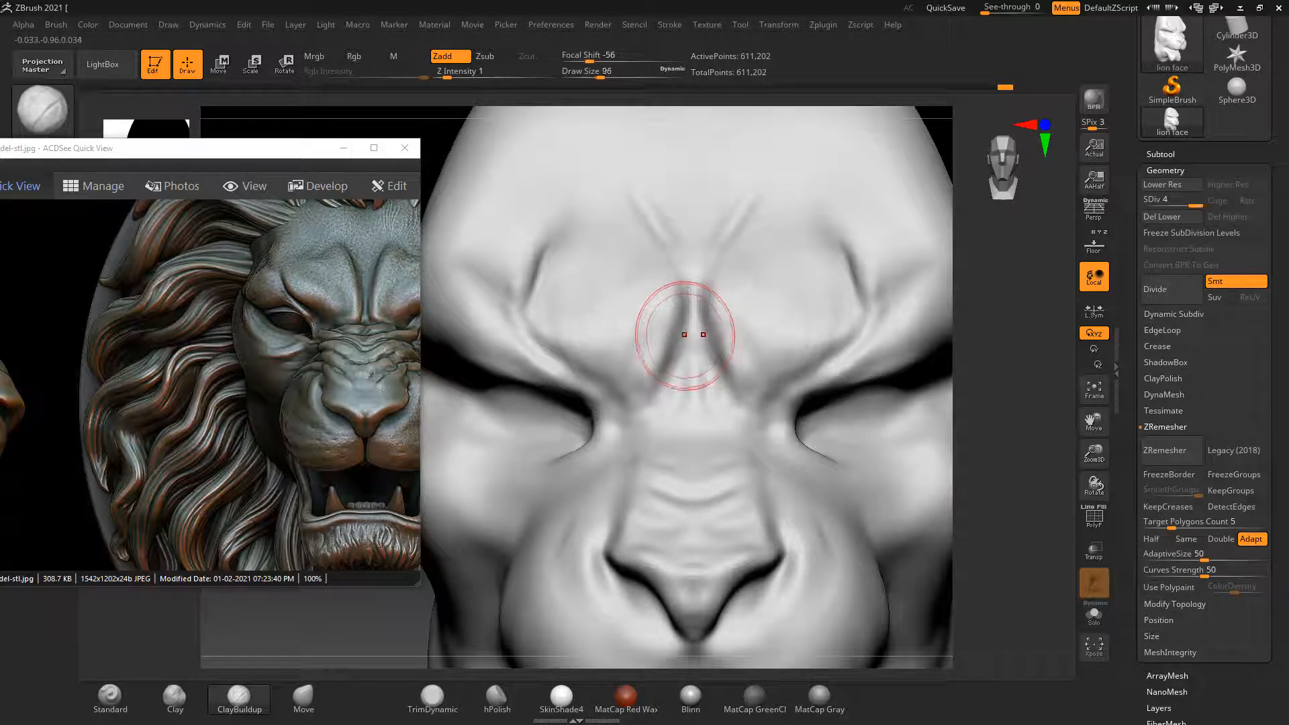
mouse_move(609, 311)
mouse_down()
mouse_move(641, 353)
mouse_move(601, 343)
mouse_move(579, 222)
mouse_move(556, 263)
mouse_move(510, 282)
mouse_move(524, 235)
mouse_up()
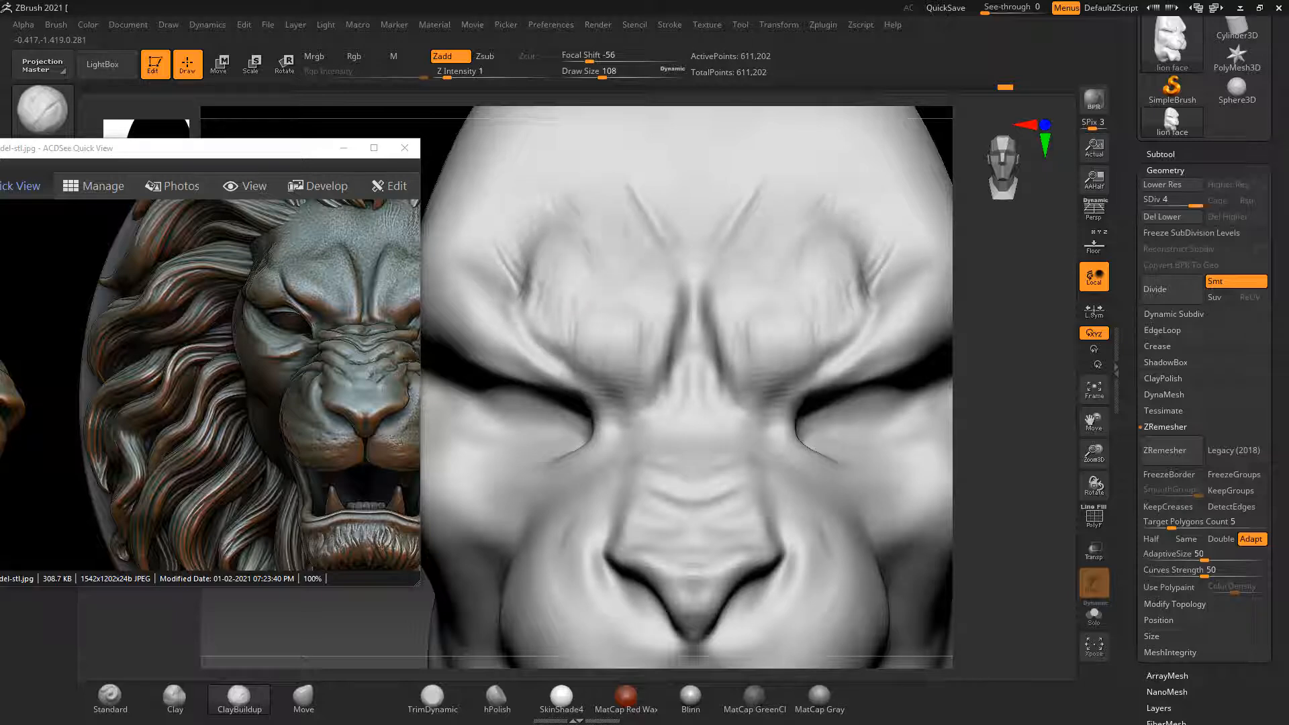
Define the creases between the brows and along their outer edges with ClayBuildup, and smooth the brow mounds
drag(686, 295, 665, 406)
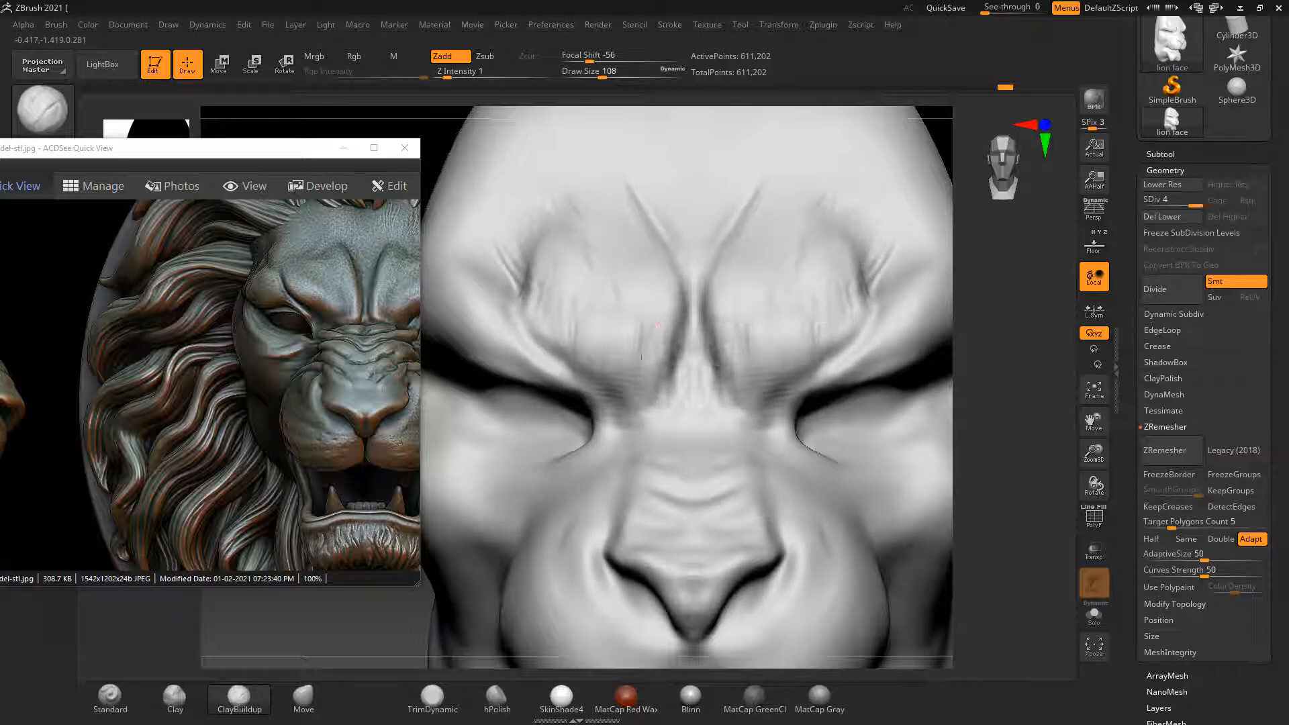
mouse_move(521, 272)
mouse_down()
mouse_move(555, 283)
mouse_move(507, 301)
mouse_up()
drag(678, 370, 677, 326)
drag(611, 363, 619, 315)
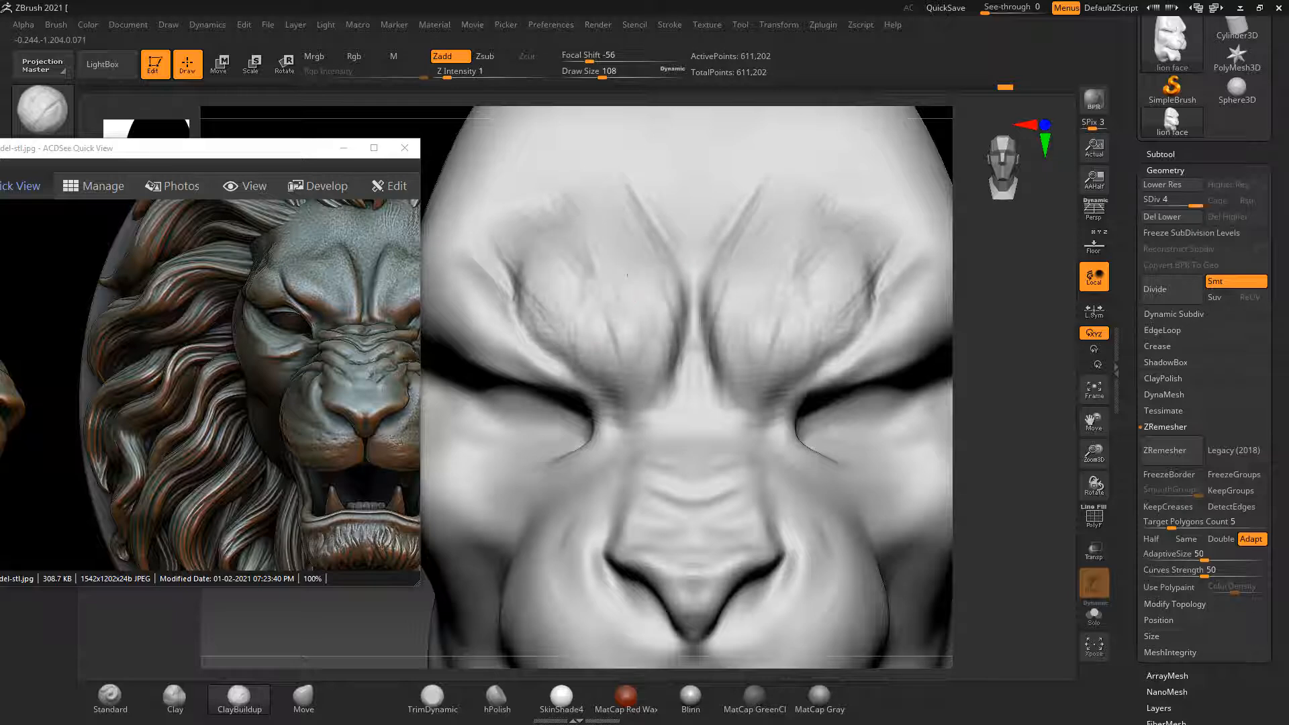
key(shift)
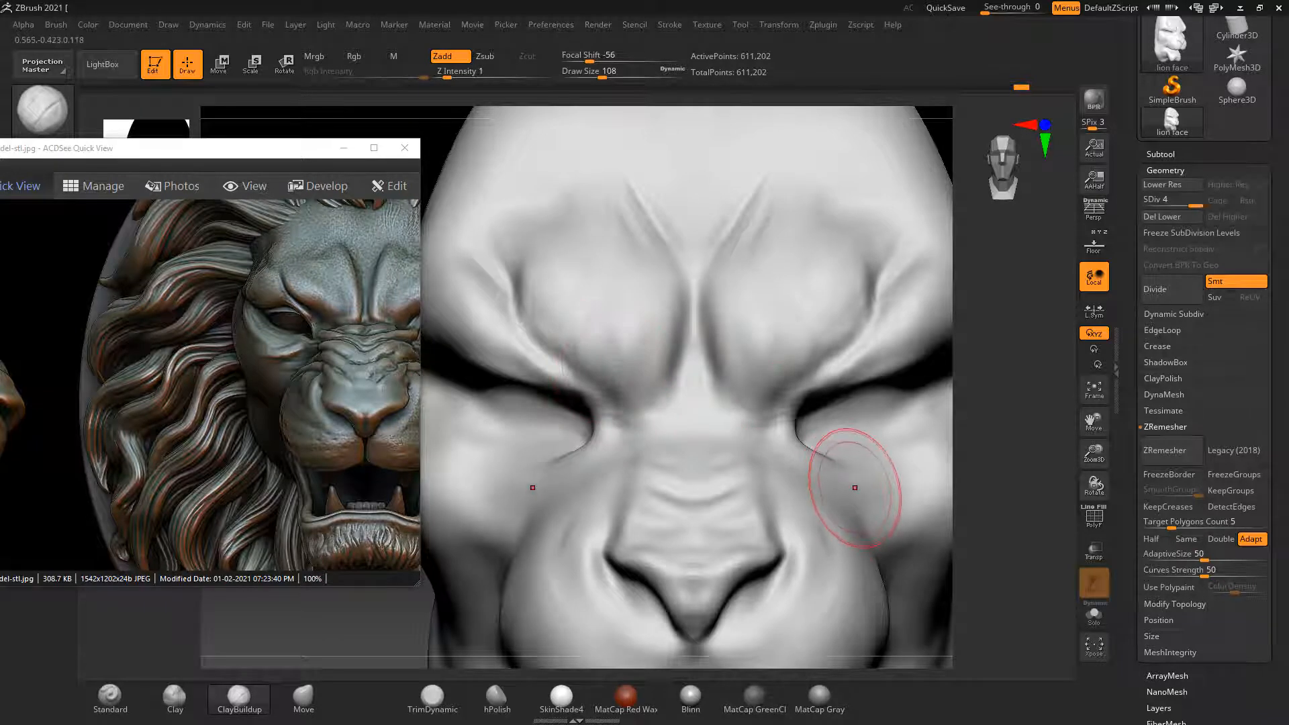
Build up the temple and side of the face with ClayBuildup at a draw size of 176
key(f)
ctrl+right_drag(878, 504, 930, 460)
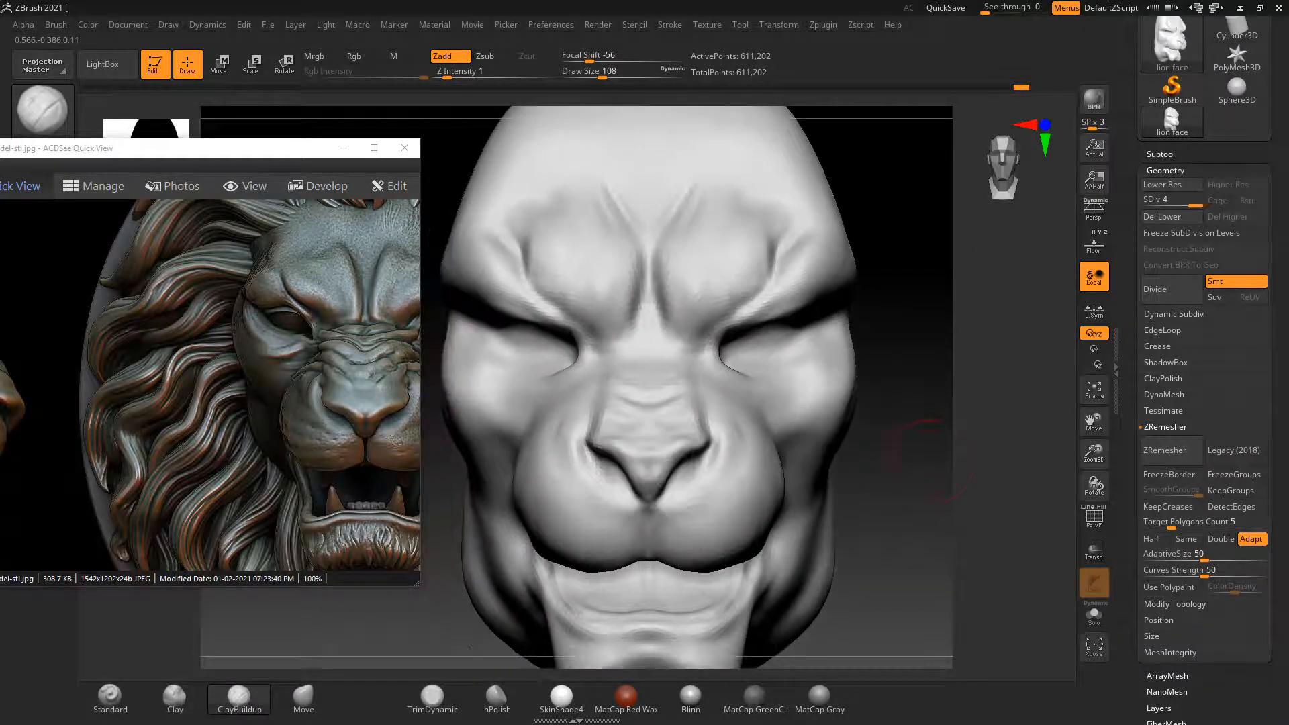
mouse_move(831, 334)
right_down()
mouse_move(921, 351)
mouse_move(846, 302)
right_up()
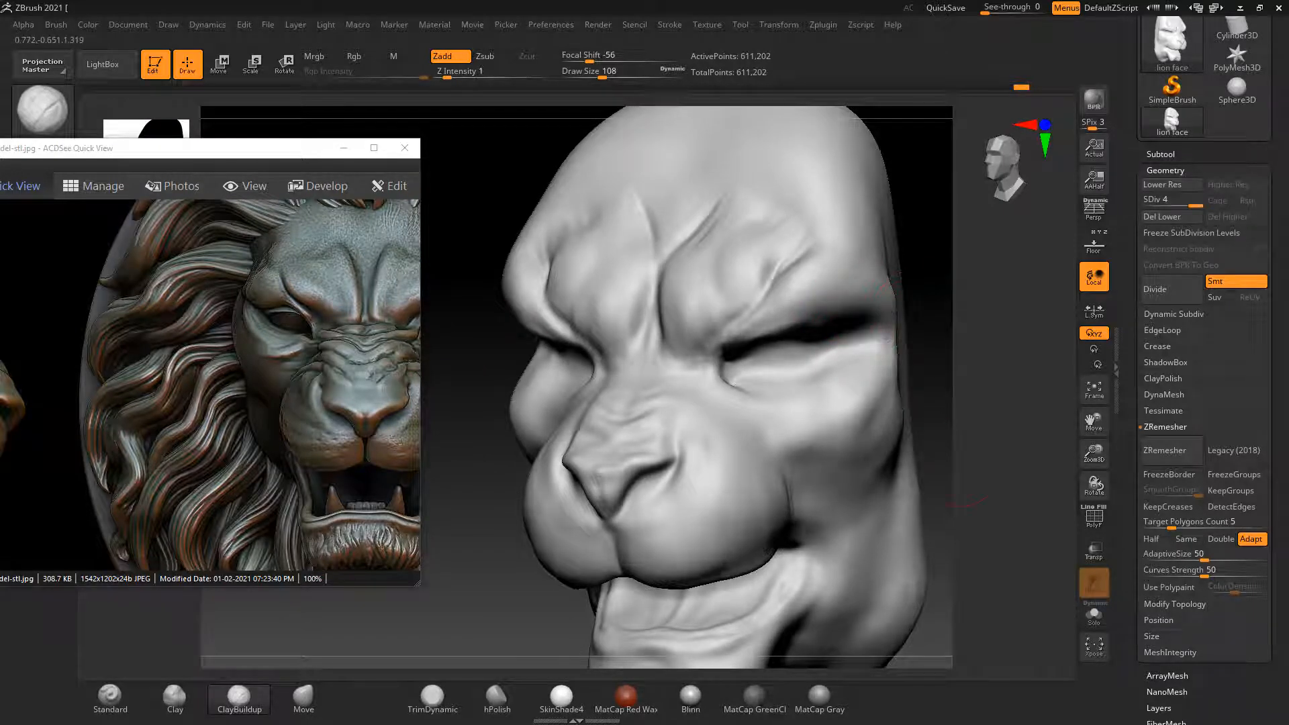
ctrl+right_drag(514, 383, 530, 322)
right_drag(839, 366, 751, 356)
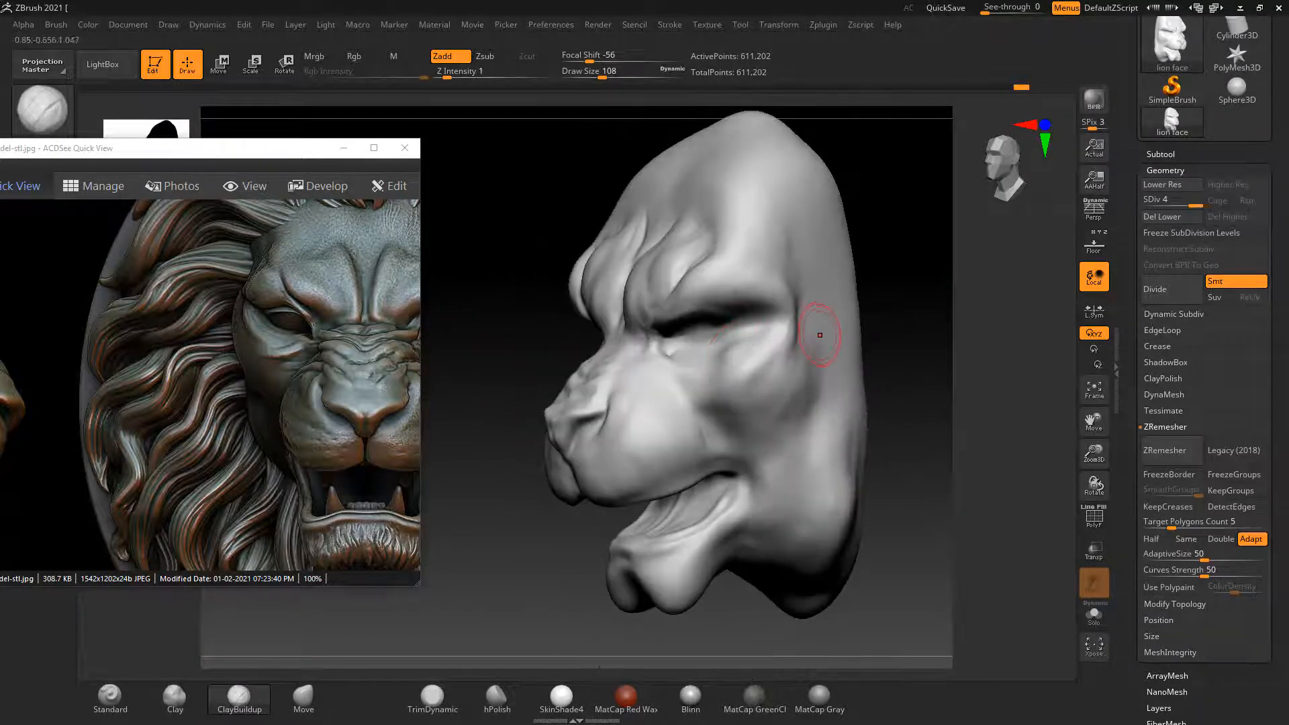
key(bracketright)
mouse_move(815, 302)
mouse_down()
mouse_move(807, 376)
mouse_move(937, 402)
mouse_move(908, 386)
mouse_move(904, 457)
mouse_up()
mouse_move(887, 403)
mouse_down()
mouse_move(935, 395)
mouse_move(920, 417)
mouse_up()
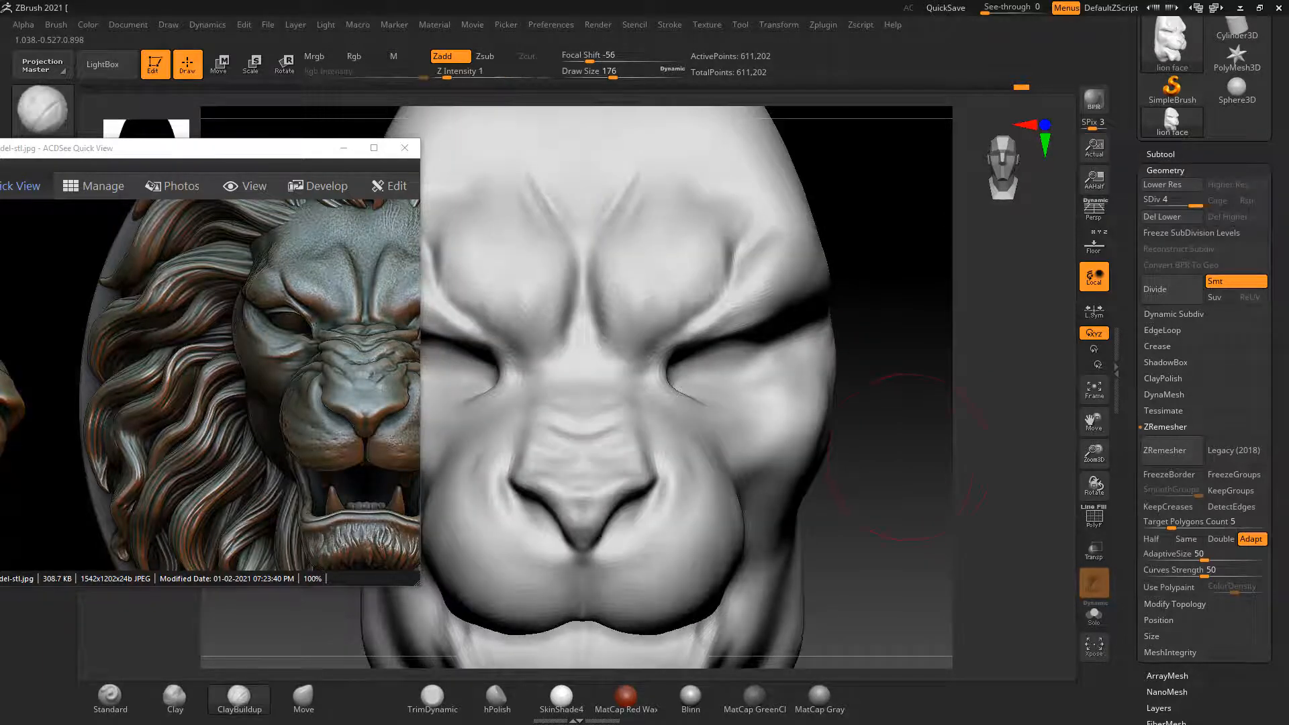
Refine the lower edge of the eye openings with the Standard brush at a draw size of 88
key(bracketleft)
key(bracketleft)
alt+drag(890, 524, 953, 509)
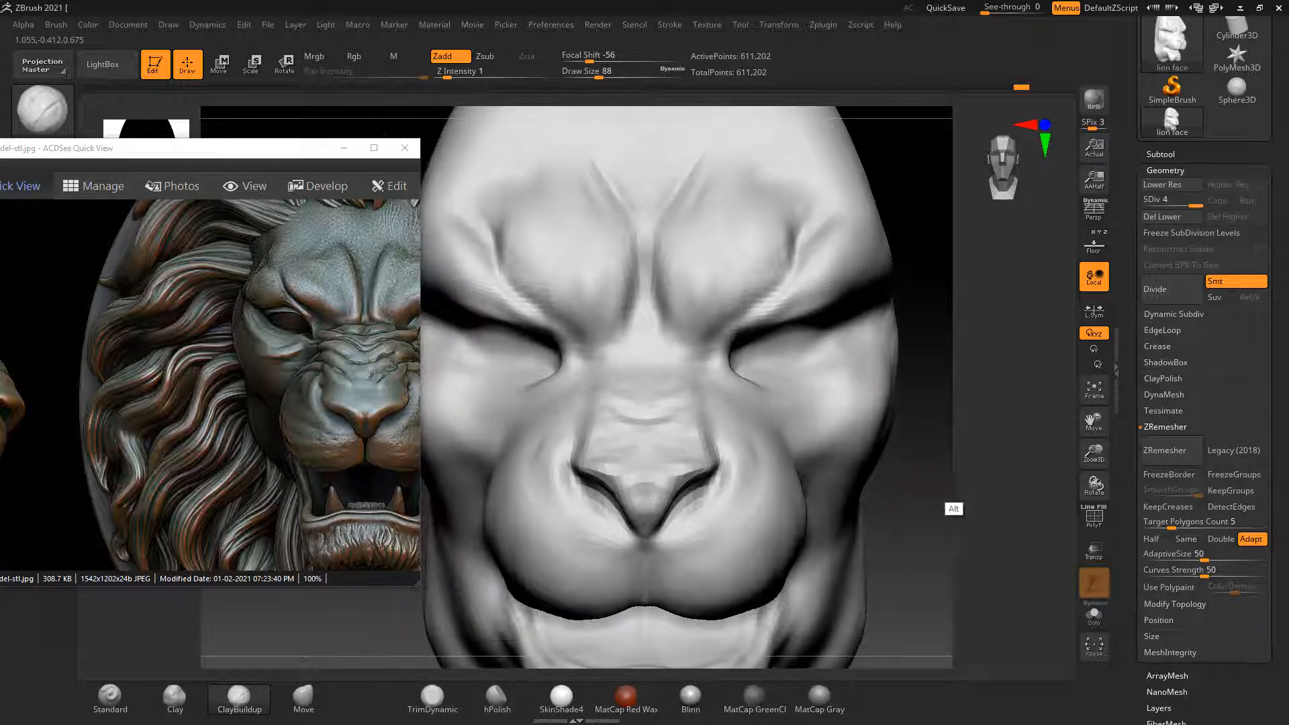
click(110, 698)
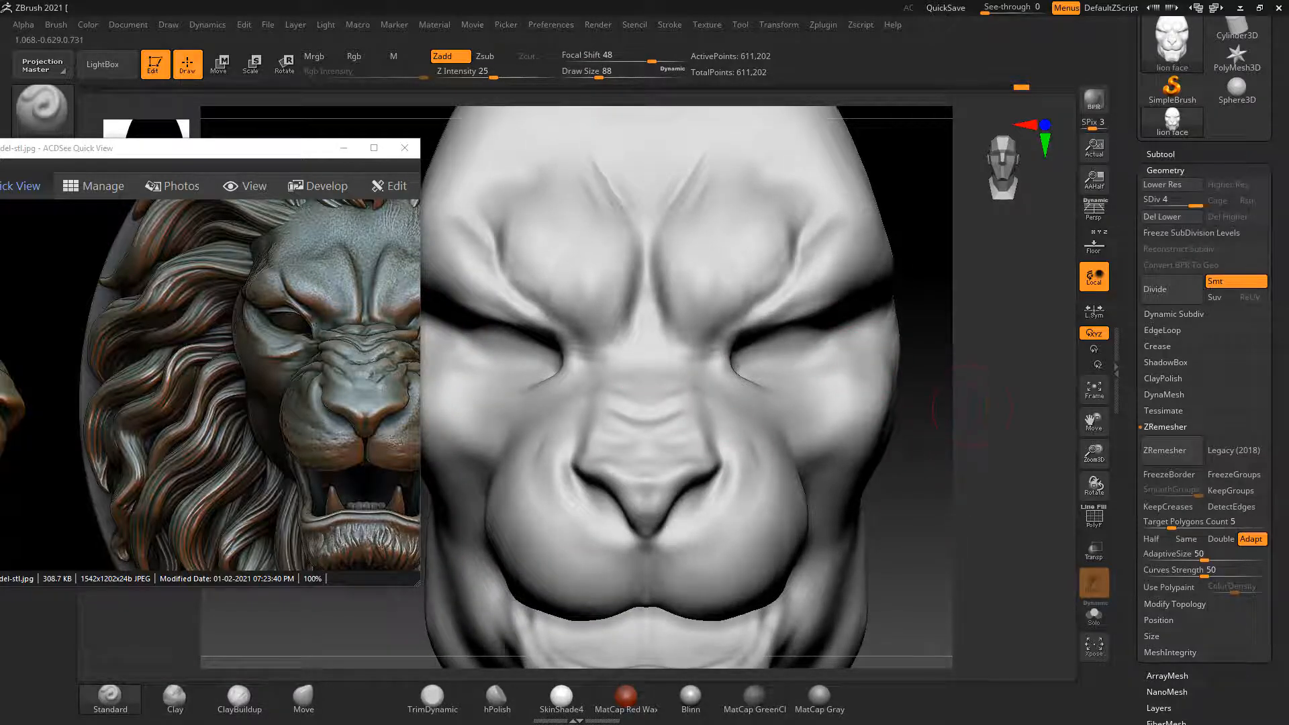
drag(970, 403, 826, 316)
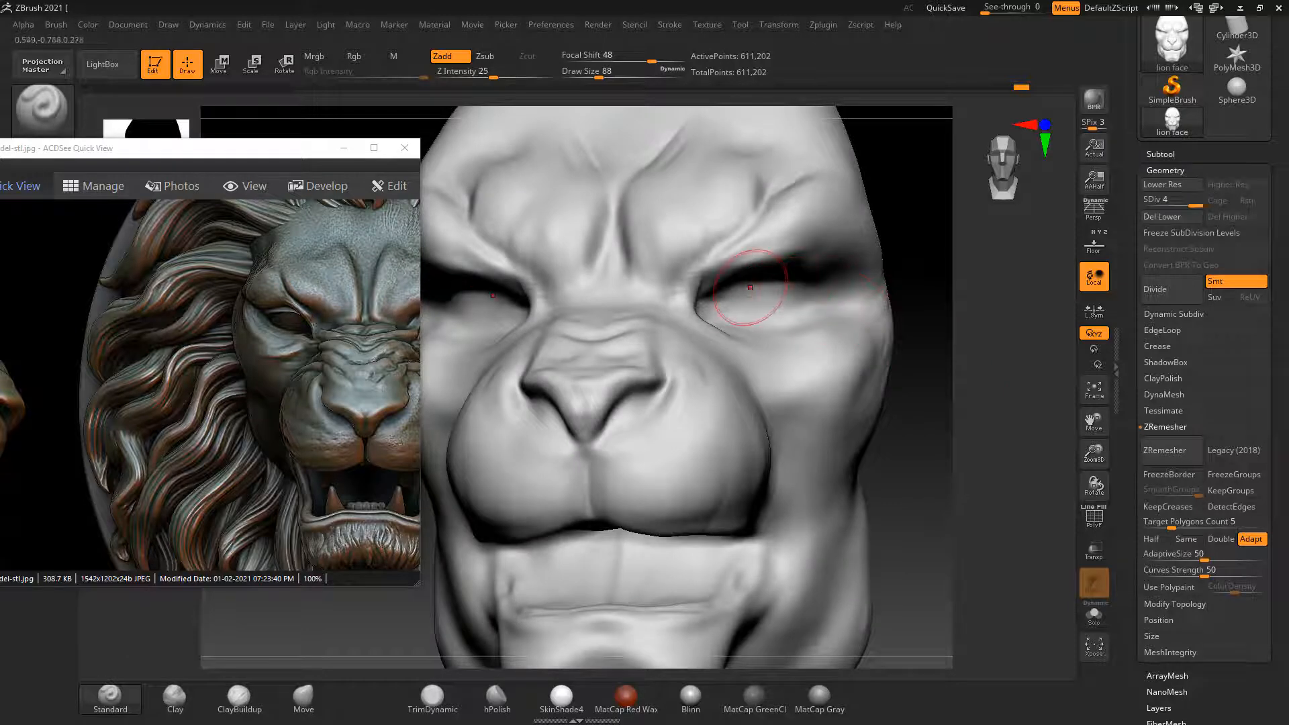
mouse_move(750, 288)
mouse_down()
mouse_move(708, 298)
mouse_move(791, 260)
mouse_move(821, 277)
mouse_up()
drag(930, 336, 937, 413)
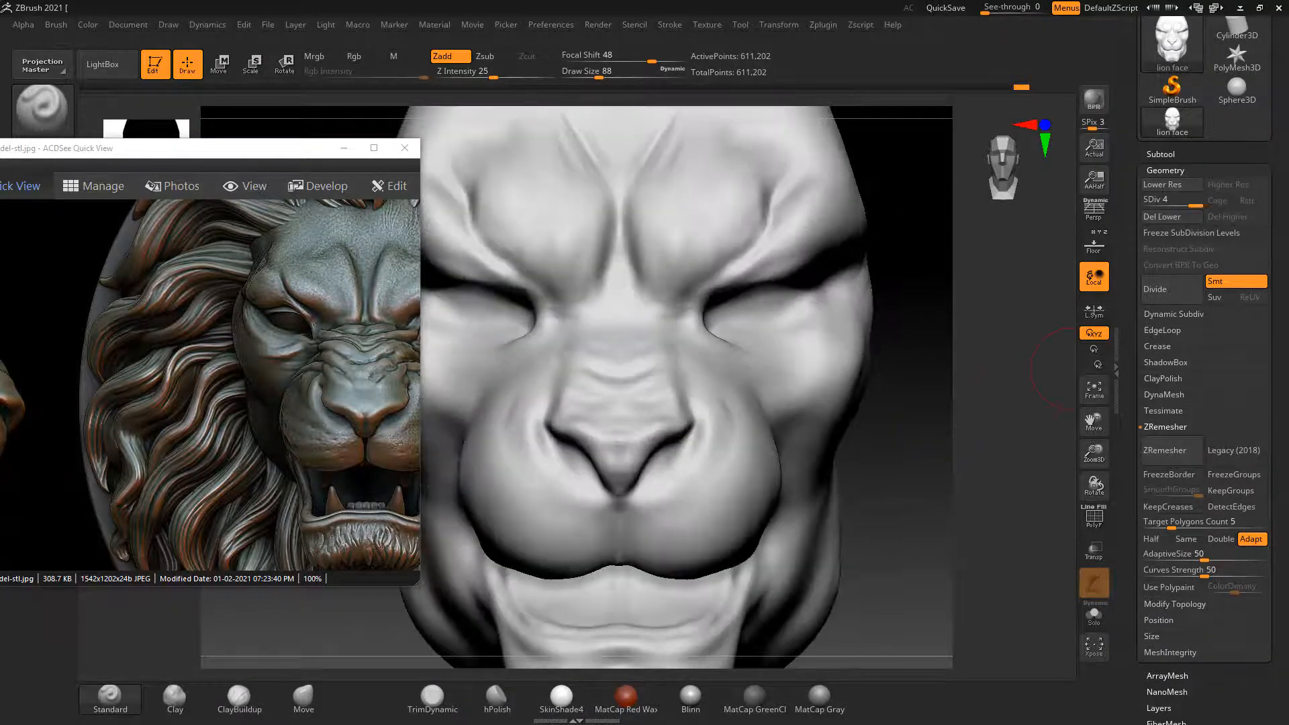
Append a sphere to the lion face as a new subtool and make it the active one
click(1160, 154)
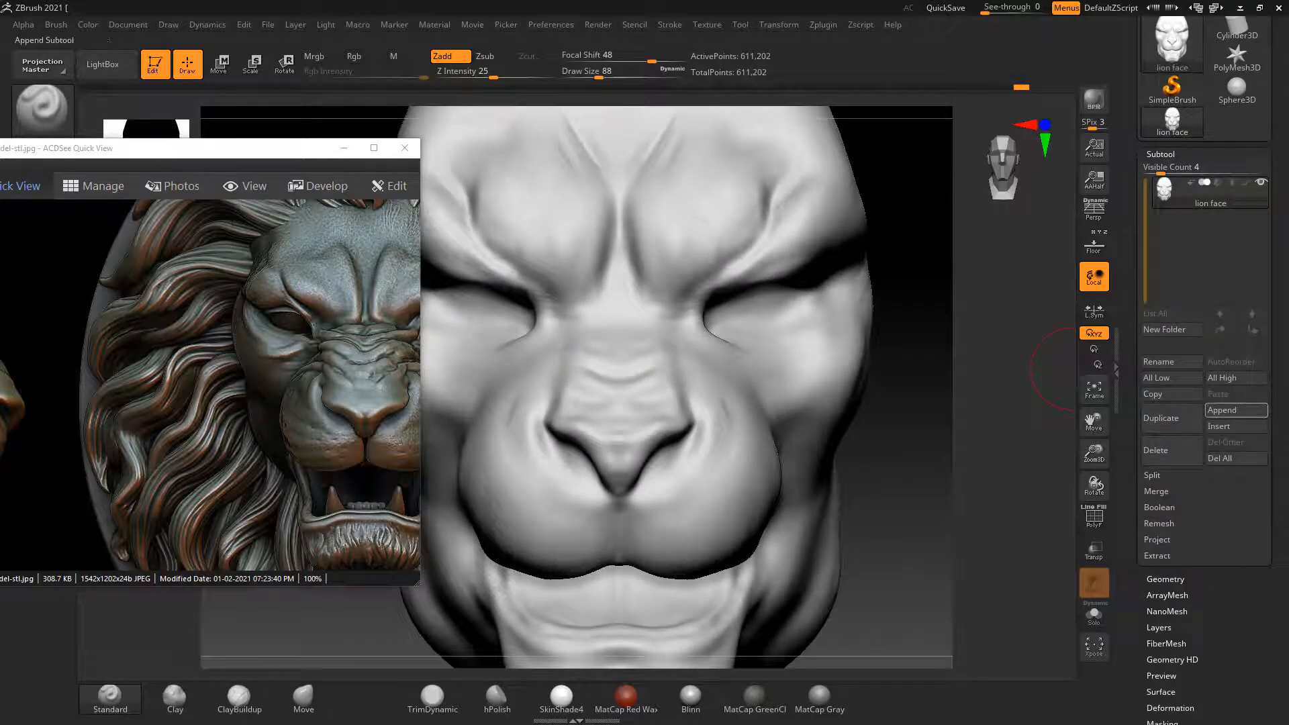
click(1222, 409)
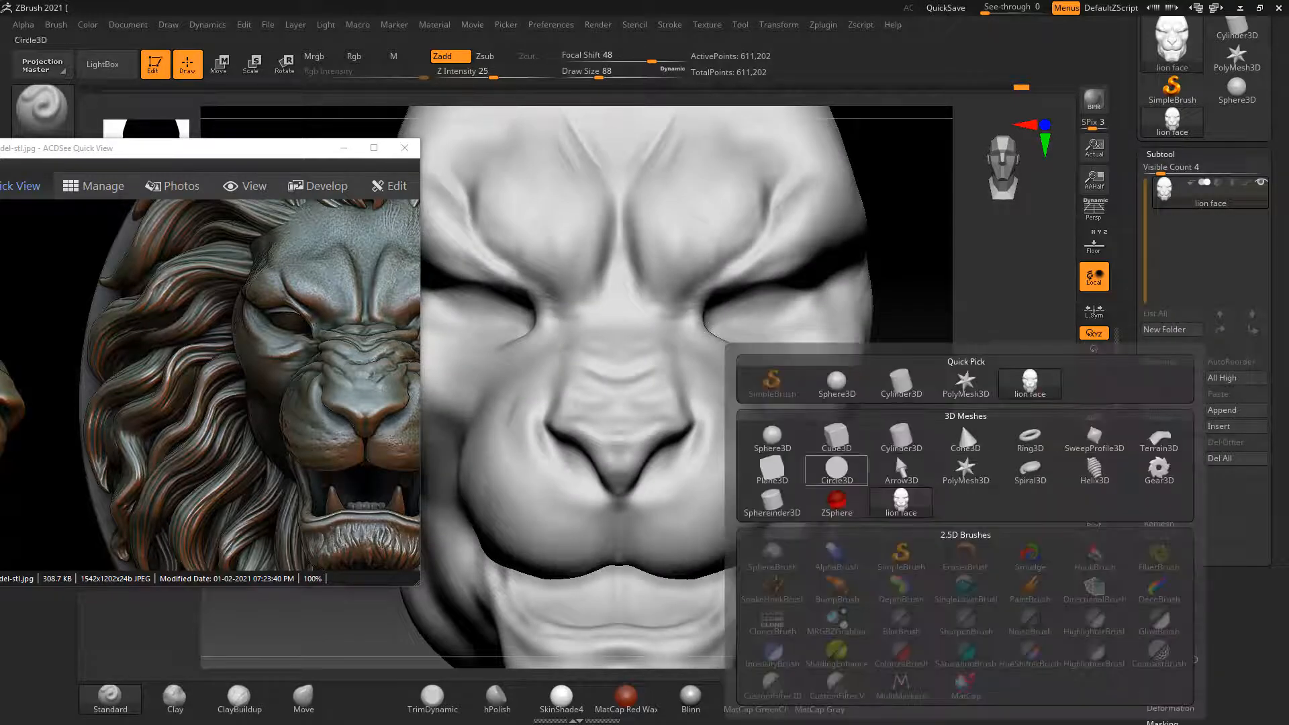
click(837, 470)
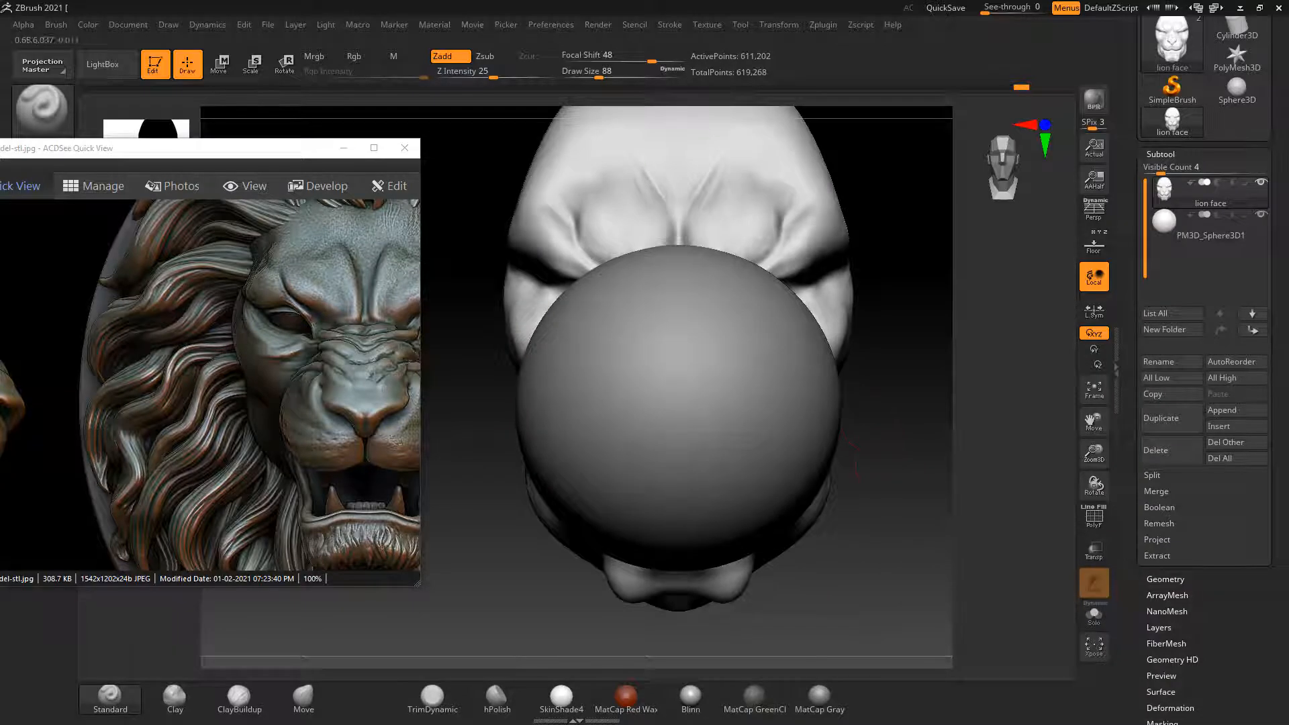
click(1185, 227)
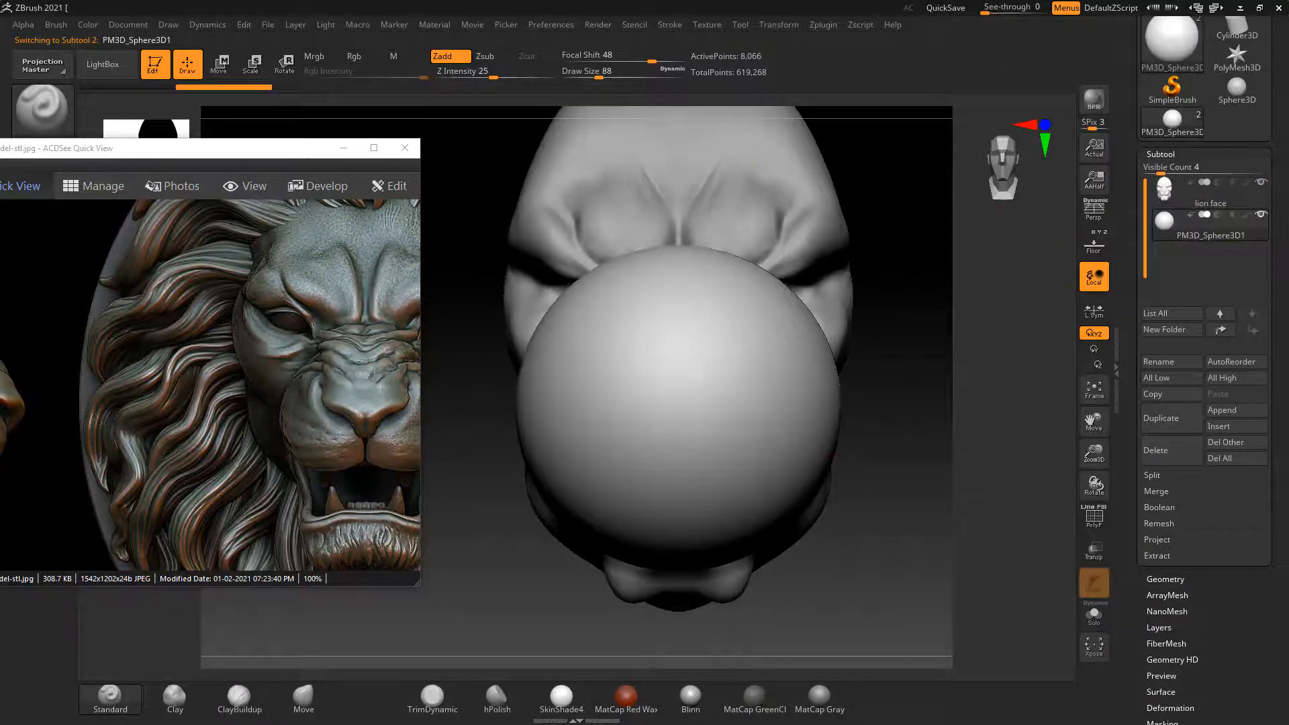
Move the sphere back into the head and sideways toward the lion's left cheek
drag(903, 538, 656, 544)
key(w)
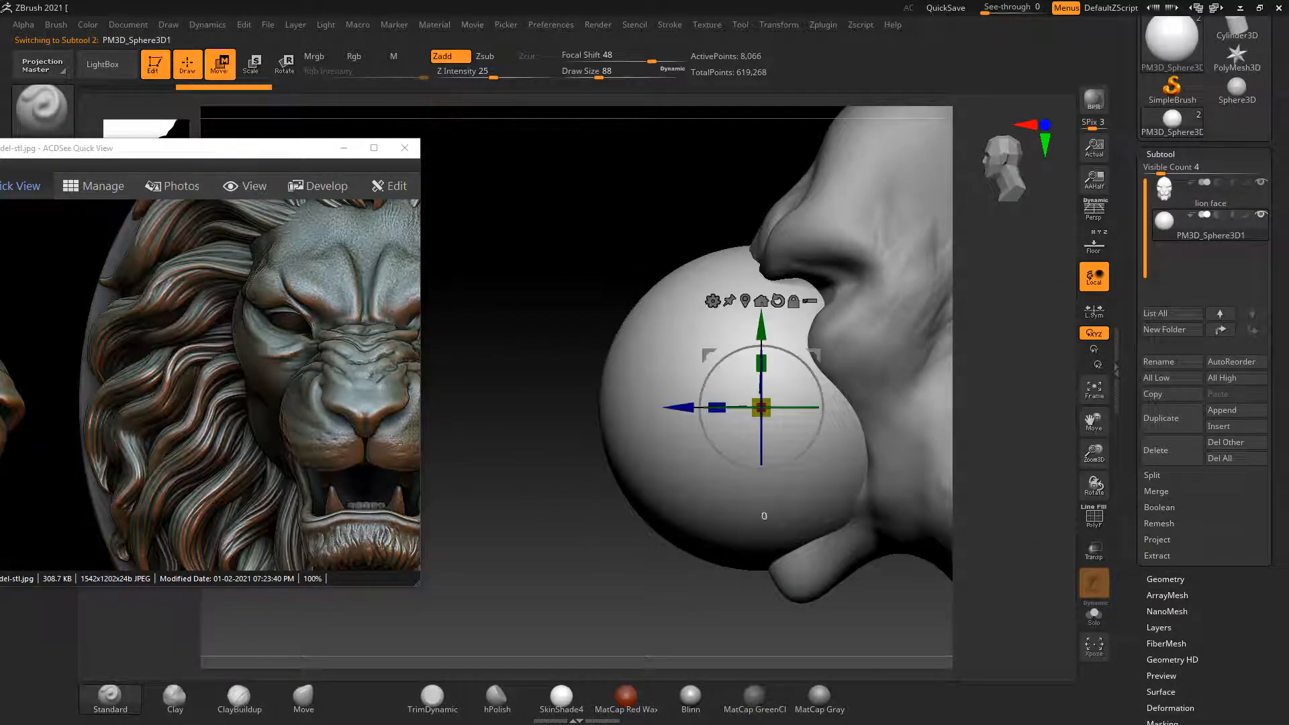
drag(795, 407, 947, 453)
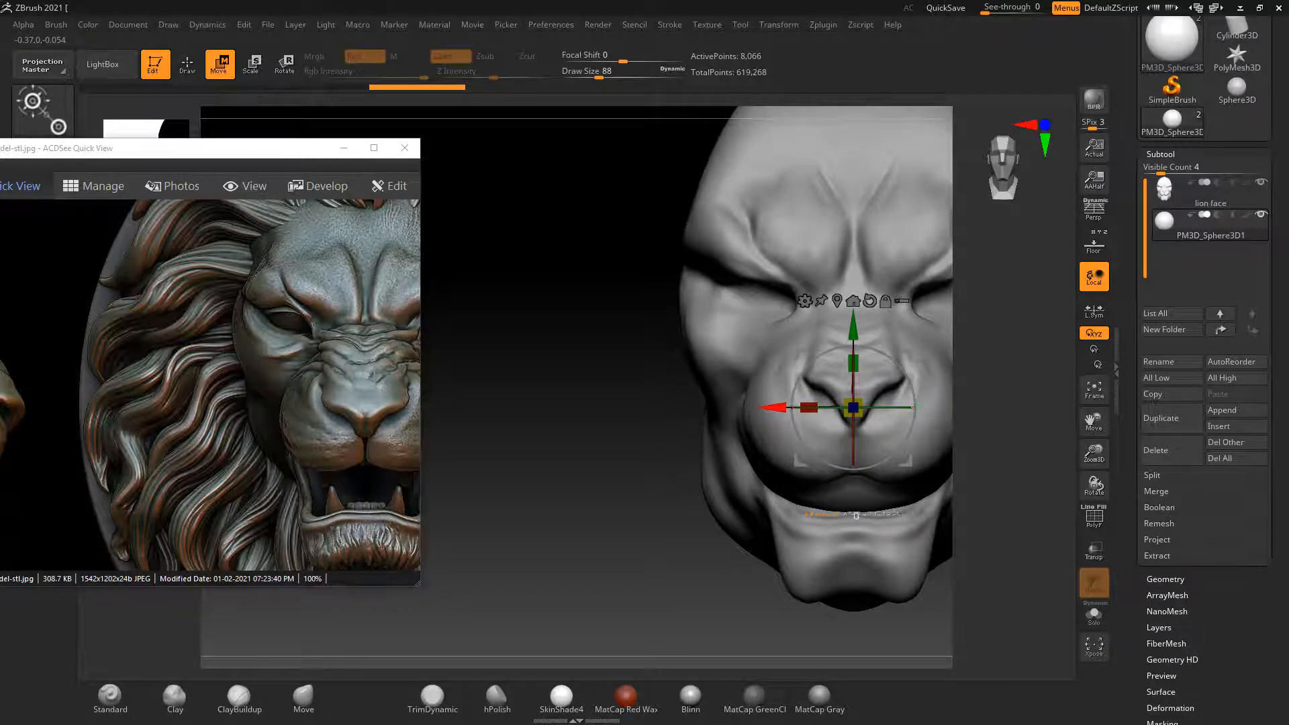
drag(772, 408, 905, 408)
alt+right_drag(928, 426, 714, 380)
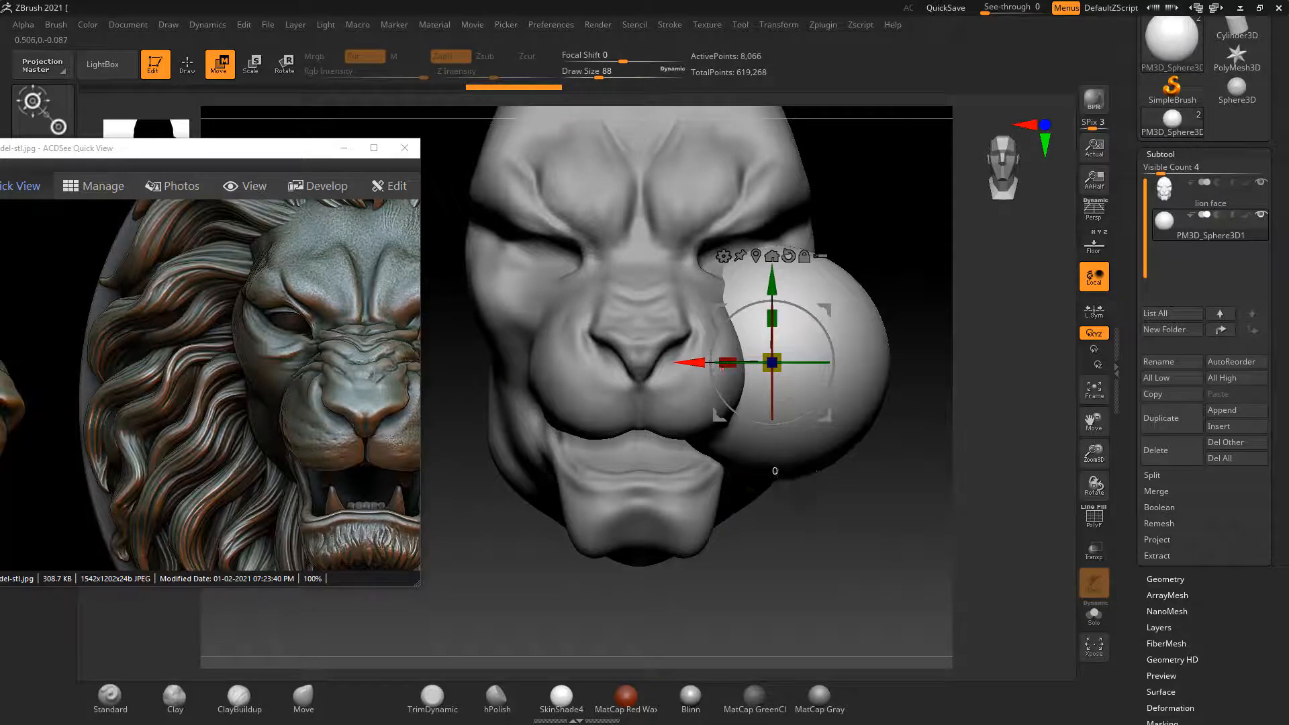
drag(695, 363, 754, 364)
Scale the sphere down to eyeball size and position it inside the lion's left eye socket
drag(838, 359, 789, 370)
drag(832, 282, 833, 182)
mouse_move(930, 285)
mouse_down()
mouse_move(807, 297)
mouse_move(921, 291)
mouse_up()
drag(753, 262, 650, 262)
drag(830, 289, 683, 295)
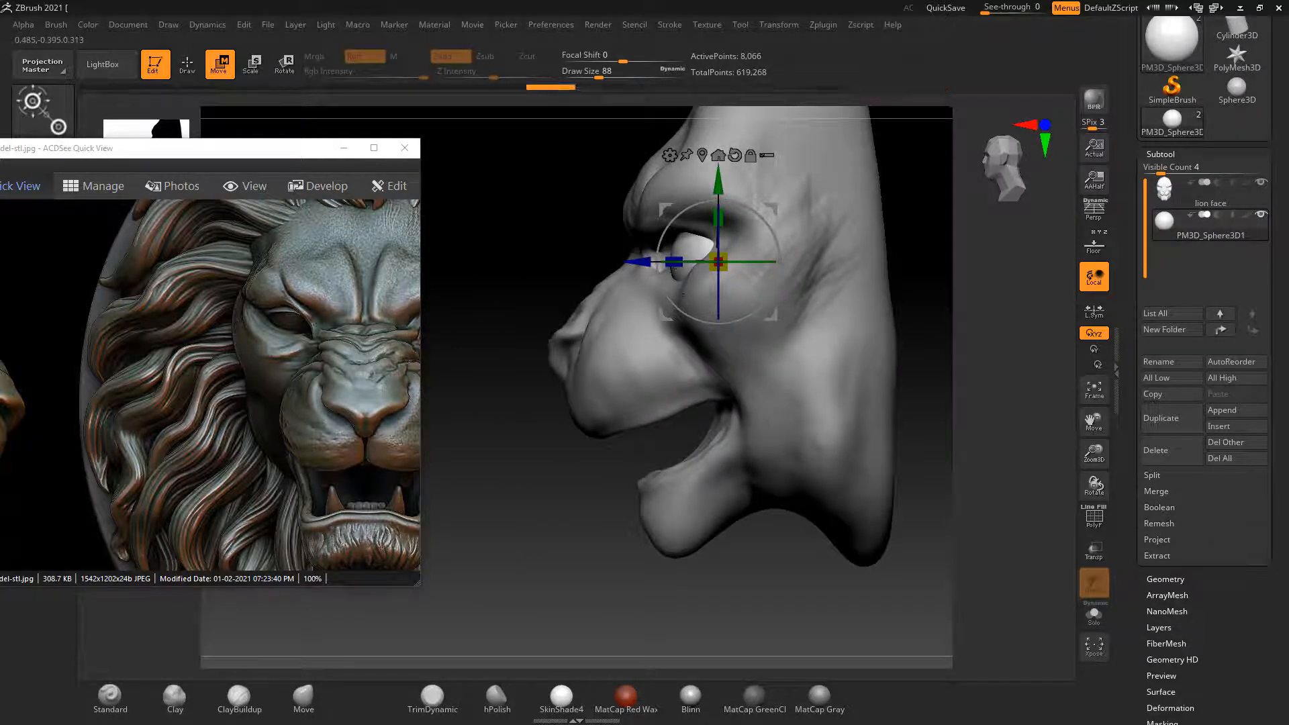
shift+right_drag(683, 295, 806, 293)
mouse_move(692, 296)
ctrl+right_down()
mouse_move(688, 260)
mouse_move(701, 291)
ctrl+right_up()
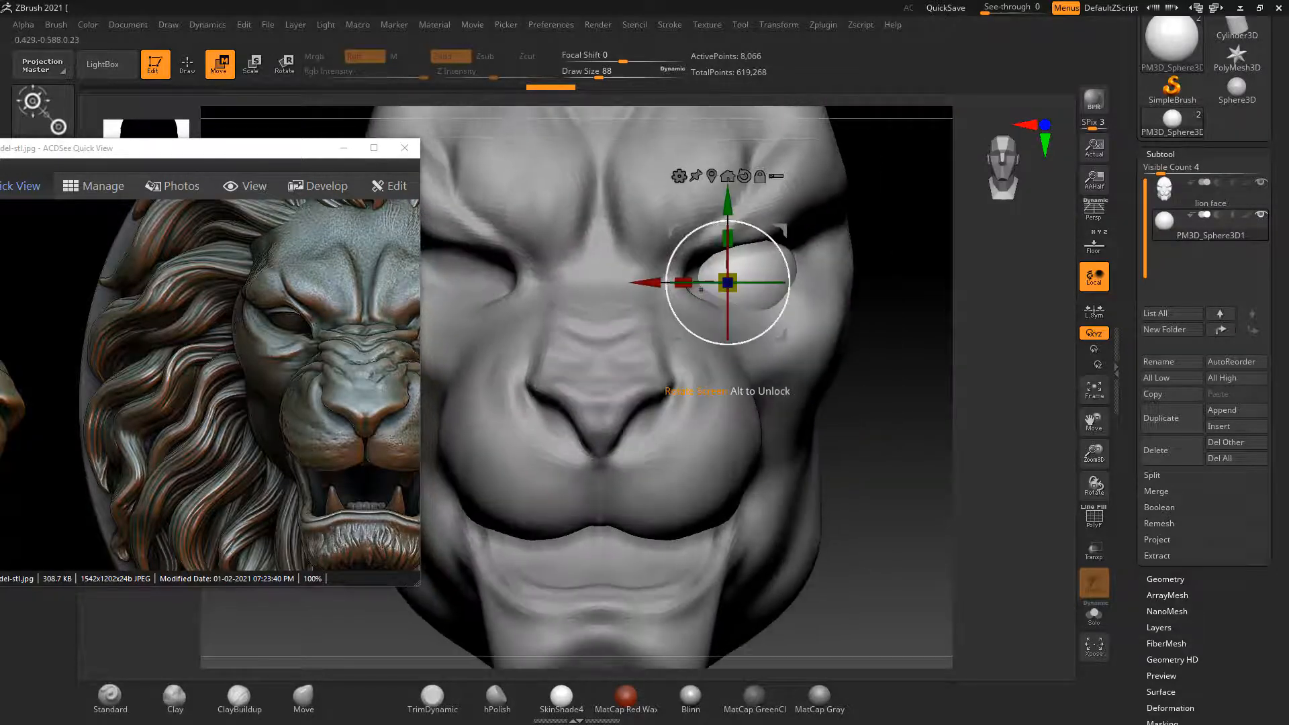
drag(648, 283, 646, 283)
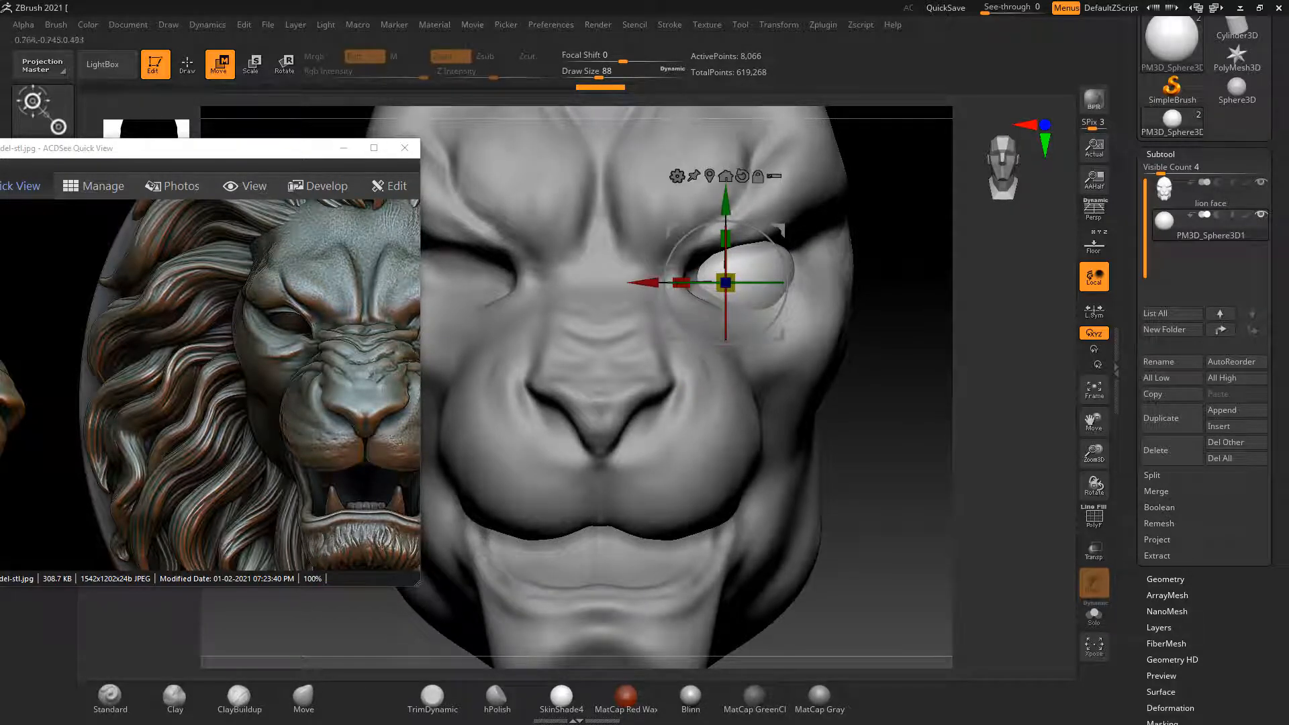
Return to sculpting mode and make the lion face the active subtool
click(187, 64)
scroll(896, 464, up, 3)
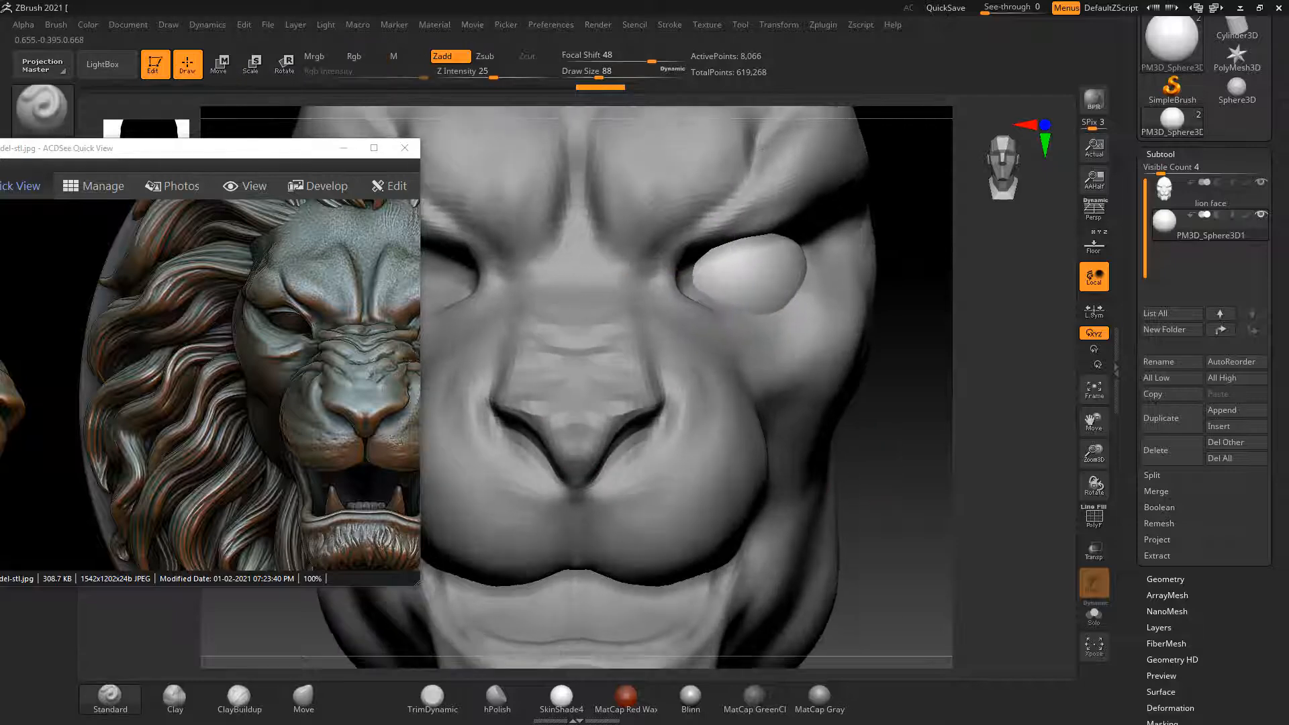
drag(903, 433, 723, 345)
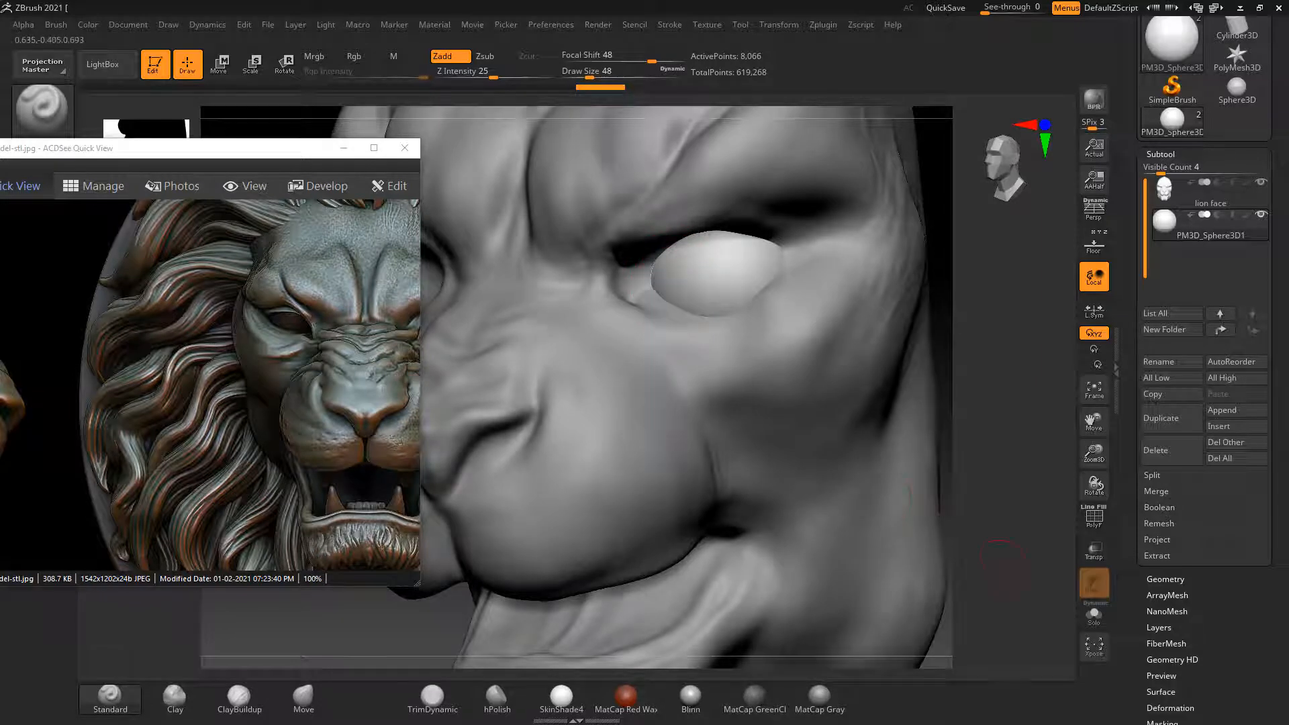
alt+drag(1000, 560, 920, 544)
mouse_move(945, 410)
alt+mouse_down()
mouse_move(936, 394)
mouse_move(937, 430)
alt+mouse_up()
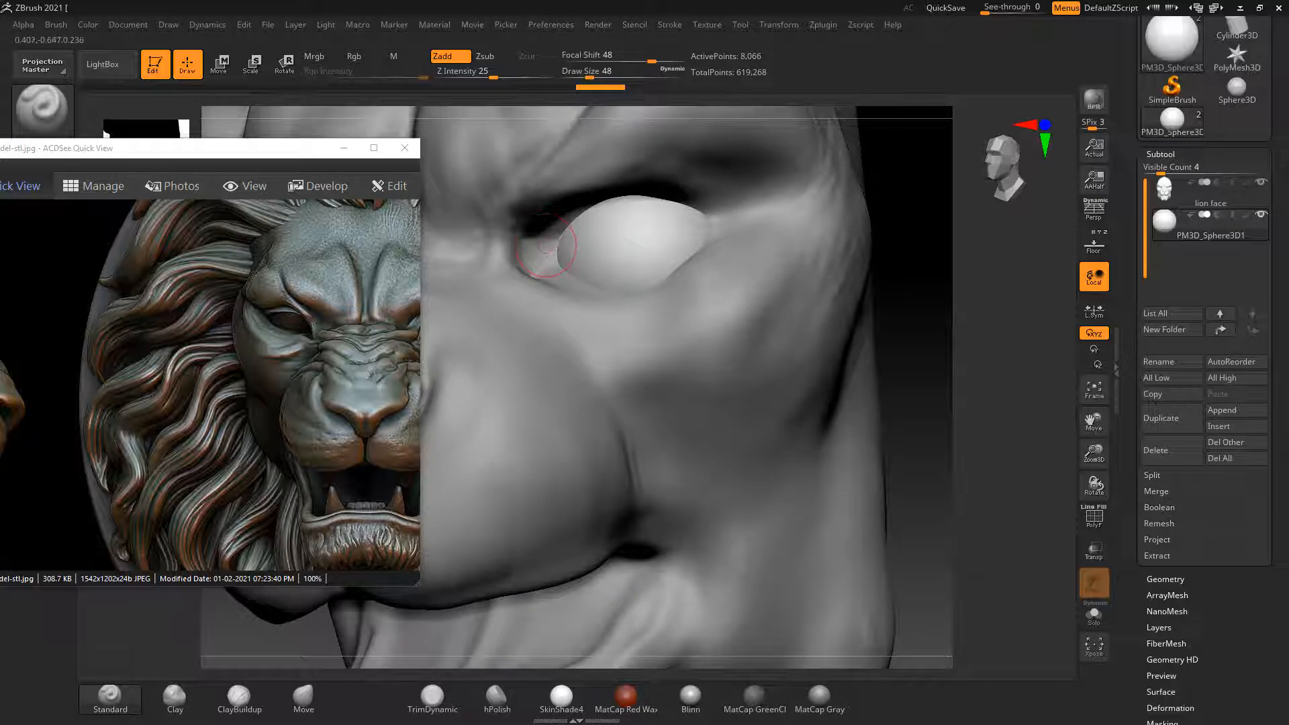
drag(562, 242, 556, 244)
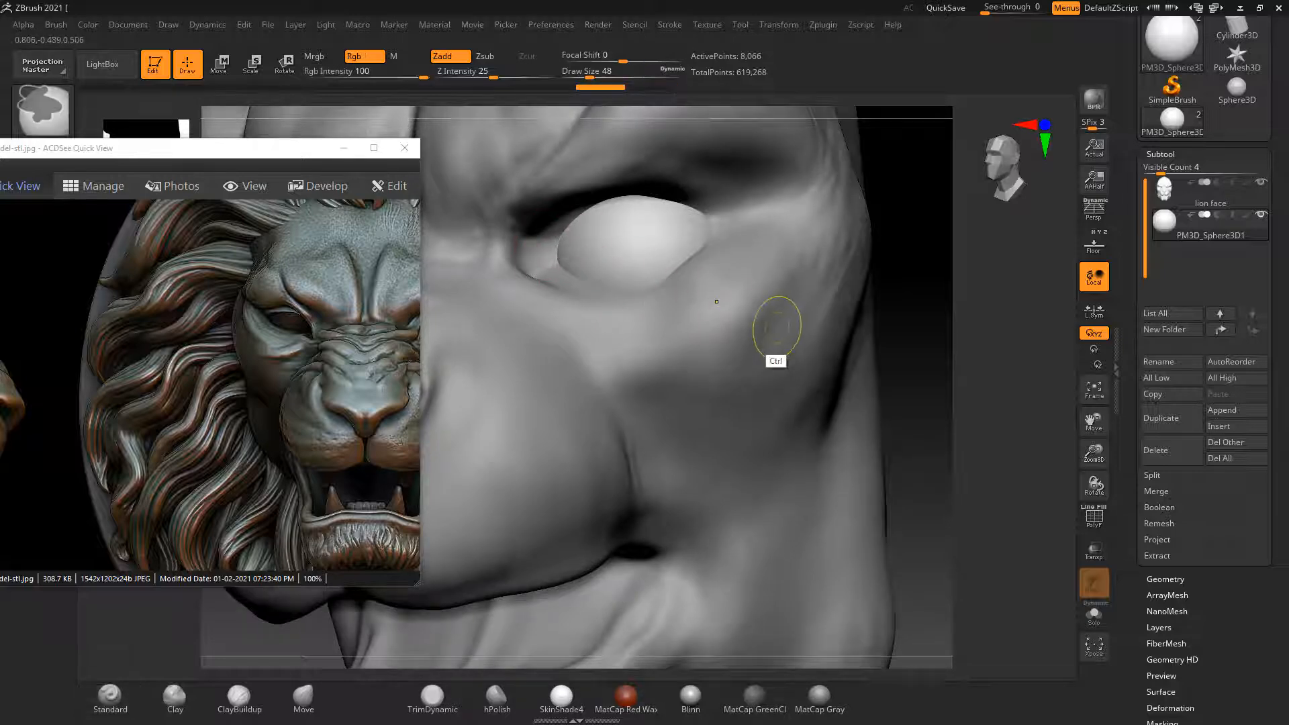
alt+click(742, 308)
Build up the inner eye corner with the Standard brush at draw size 36 and focal shift 60, and drop the mesh two subdivision levels
drag(552, 252, 567, 232)
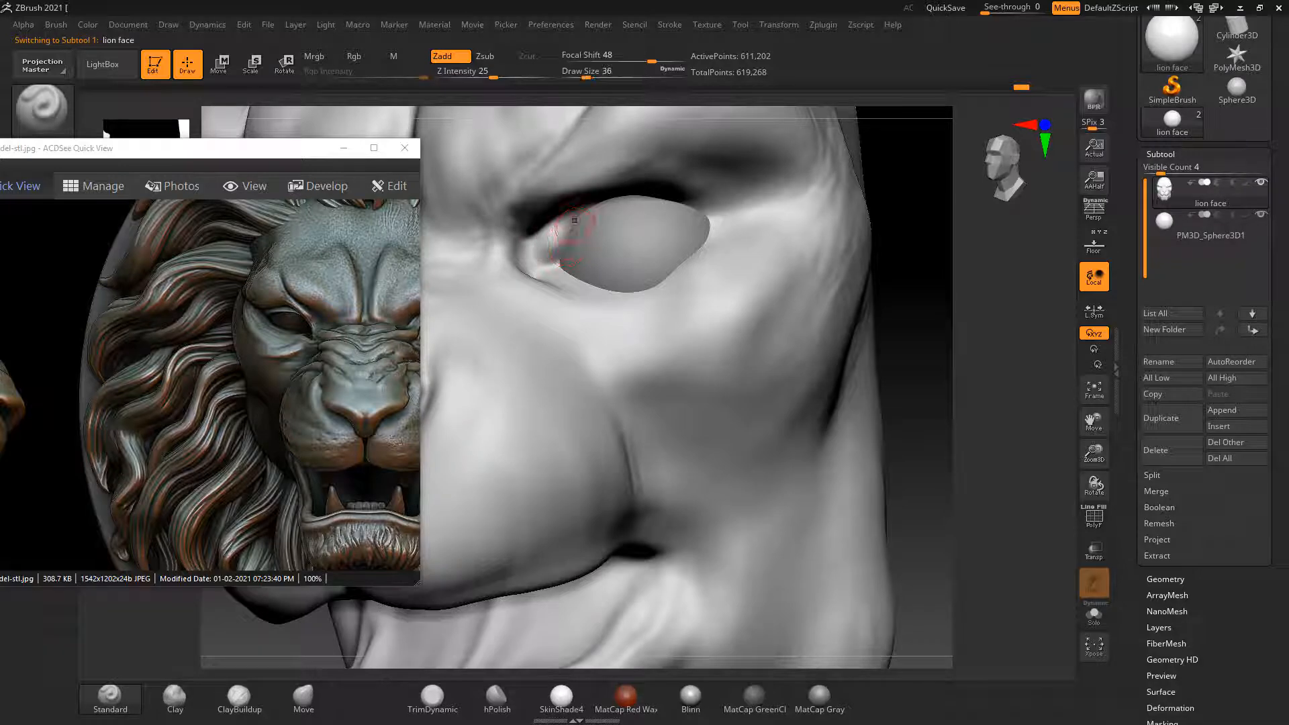
click(659, 58)
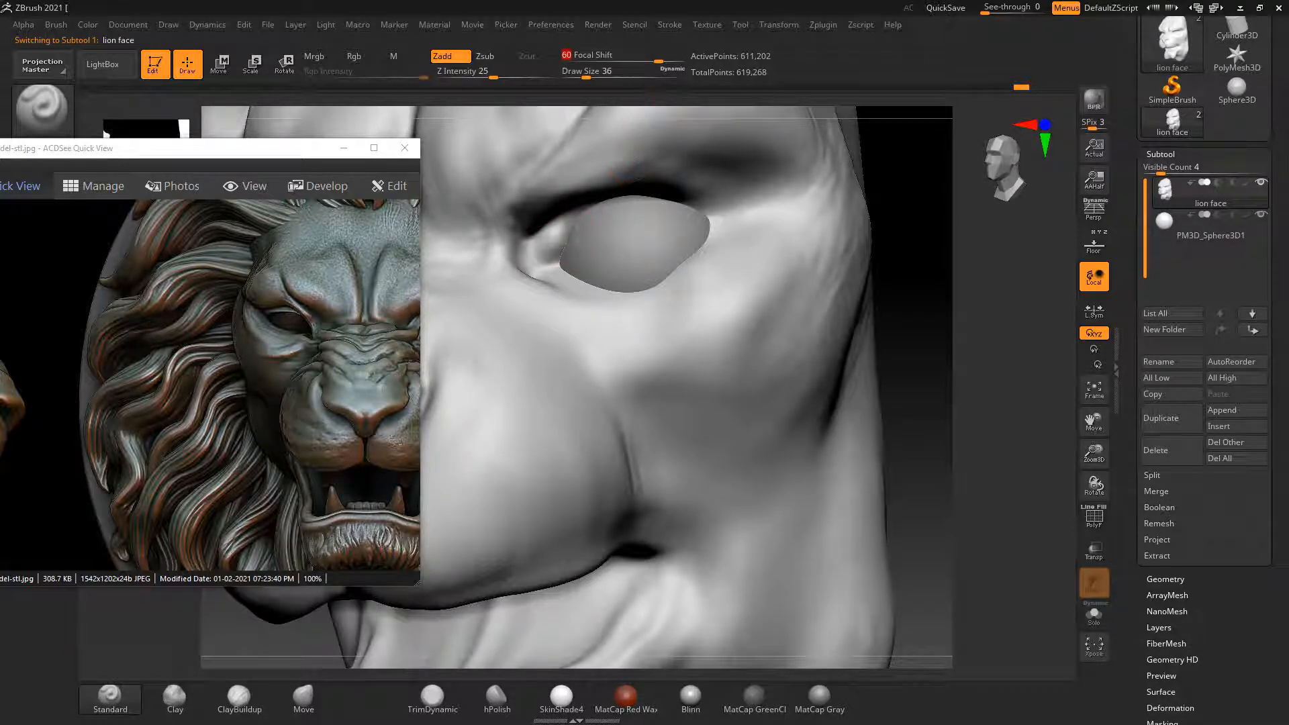
mouse_move(560, 231)
mouse_down()
mouse_move(619, 174)
mouse_move(598, 198)
mouse_move(616, 181)
mouse_move(602, 180)
mouse_up()
key(shift+d)
key(shift+d)
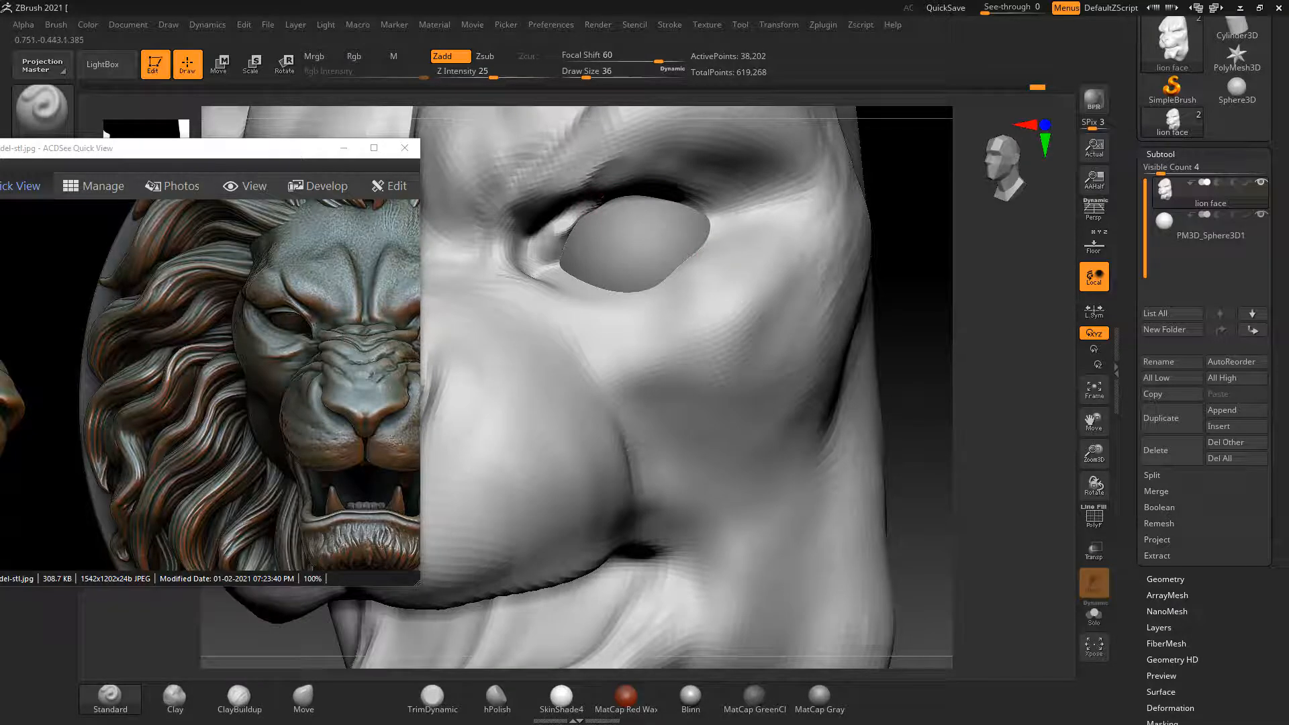
Sculpt a raised upper eyelid rim over the eyeball, from the inner corner around to the outer corner
drag(907, 416, 867, 315)
mouse_move(619, 185)
mouse_down()
mouse_move(579, 214)
mouse_move(621, 187)
mouse_up()
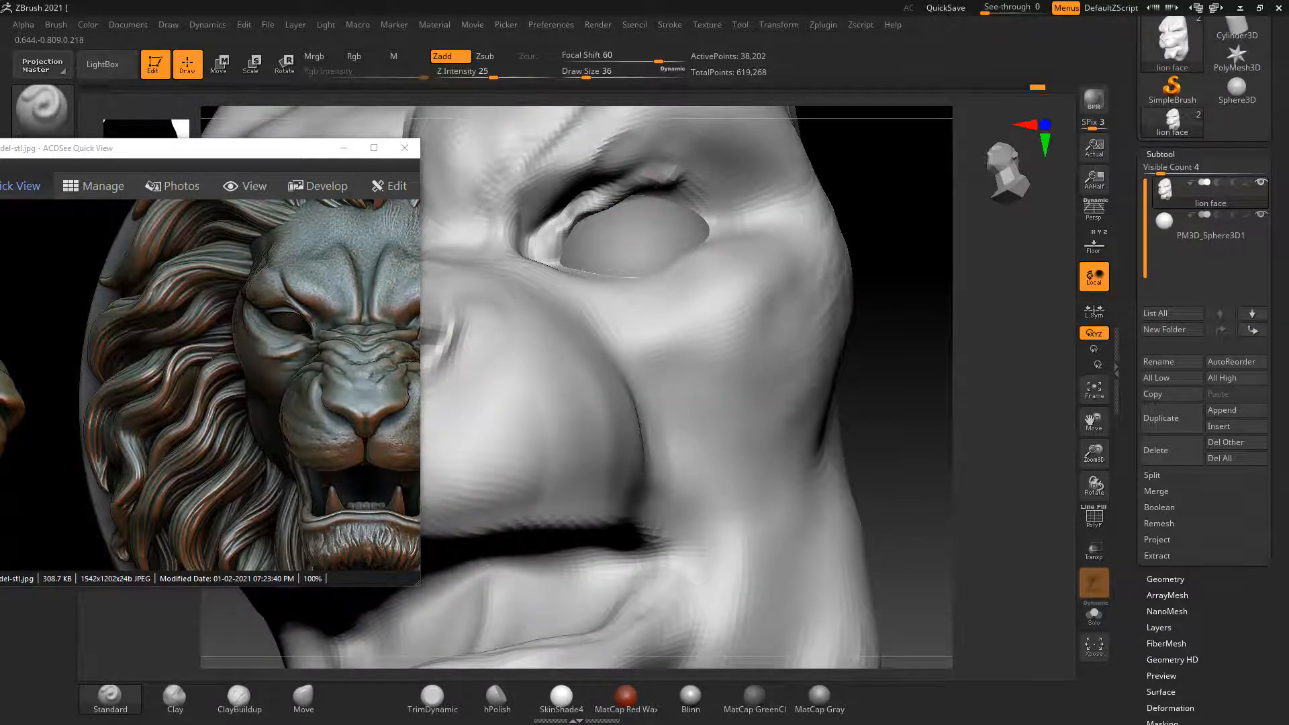
shift+drag(890, 285, 927, 332)
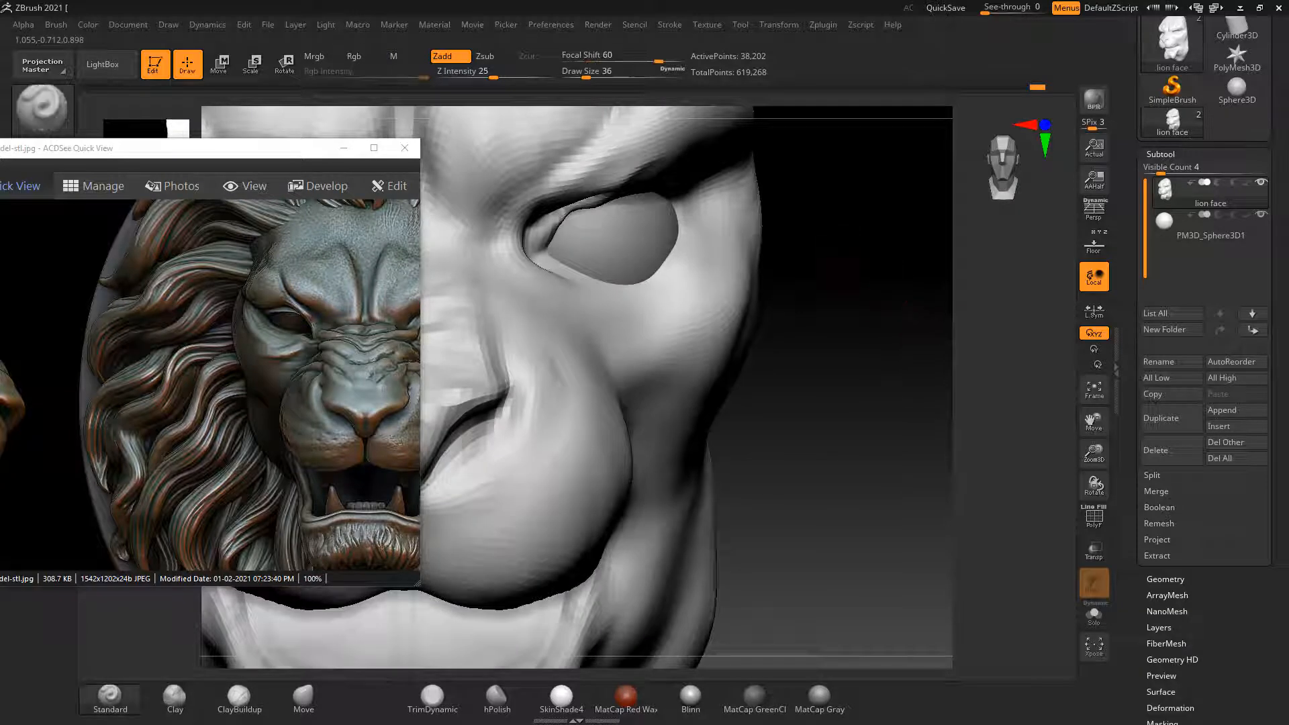
mouse_move(865, 256)
mouse_down()
mouse_move(869, 300)
mouse_move(715, 235)
mouse_up()
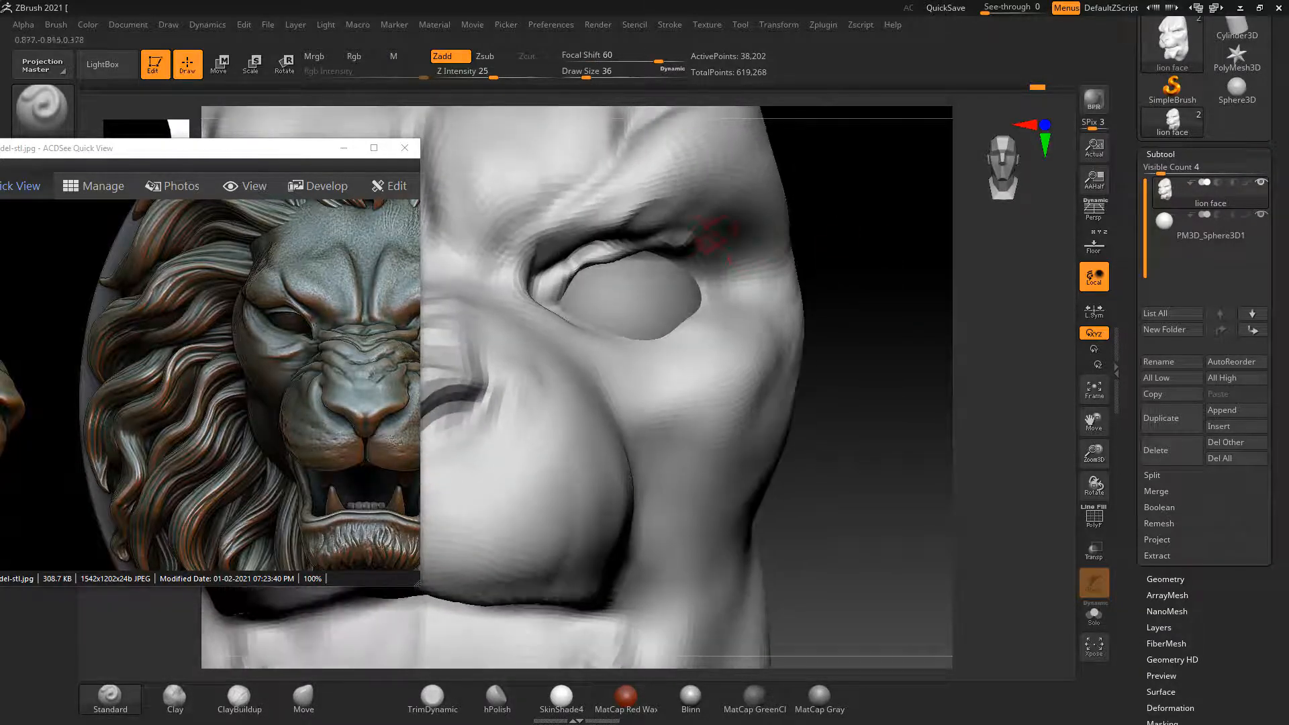
ctrl+drag(642, 217, 597, 237)
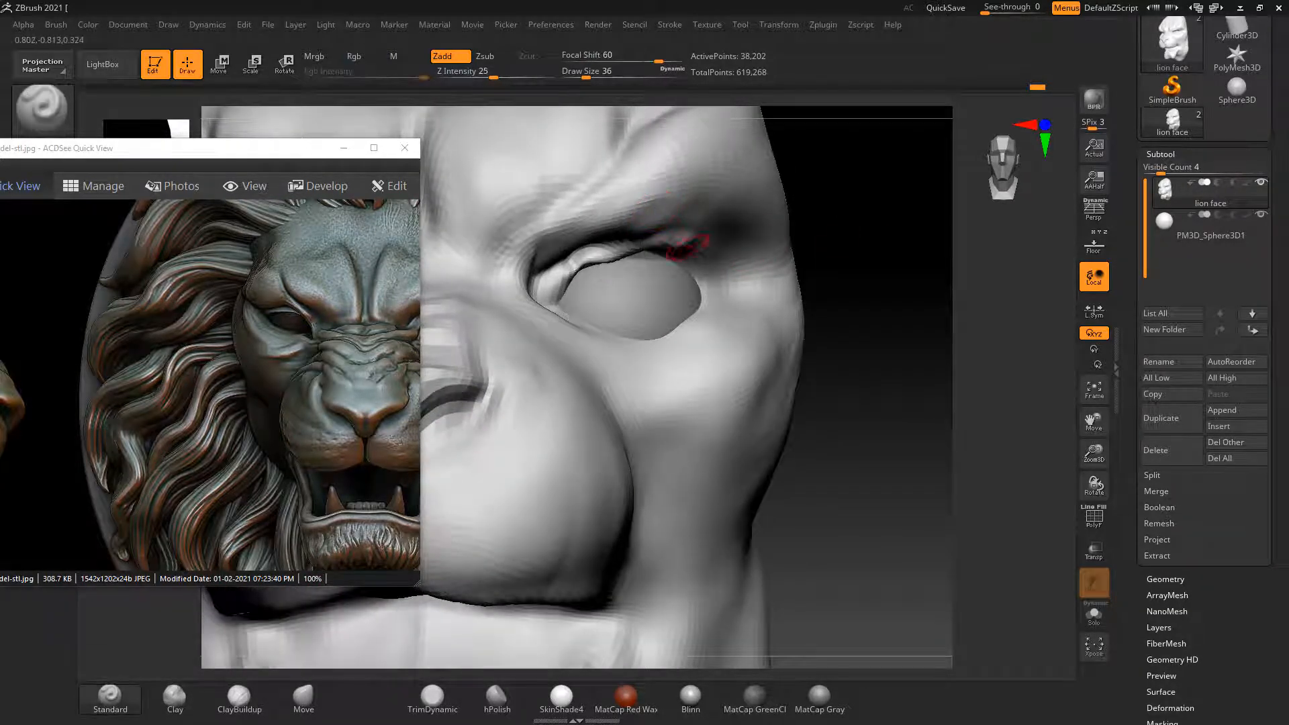
drag(861, 261, 785, 269)
mouse_move(662, 269)
mouse_down()
mouse_move(726, 263)
mouse_move(767, 294)
mouse_move(648, 262)
mouse_move(767, 296)
mouse_up()
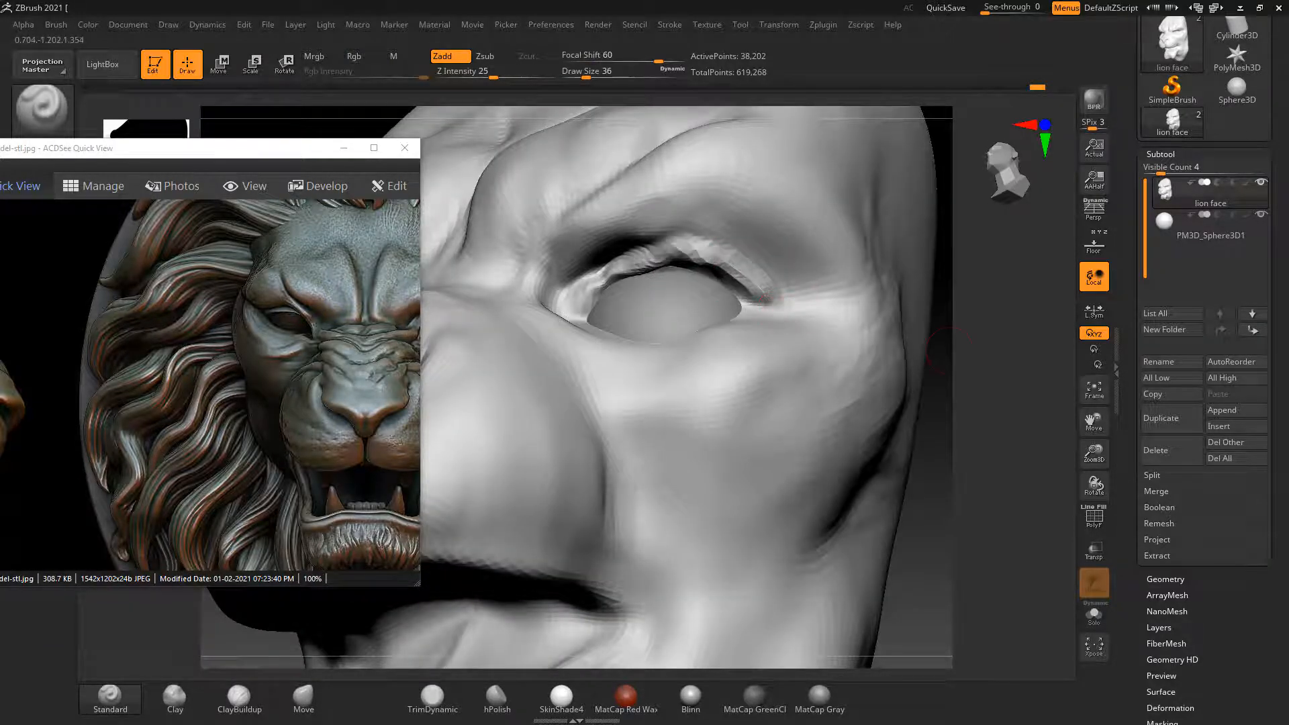
shift+drag(949, 351, 962, 428)
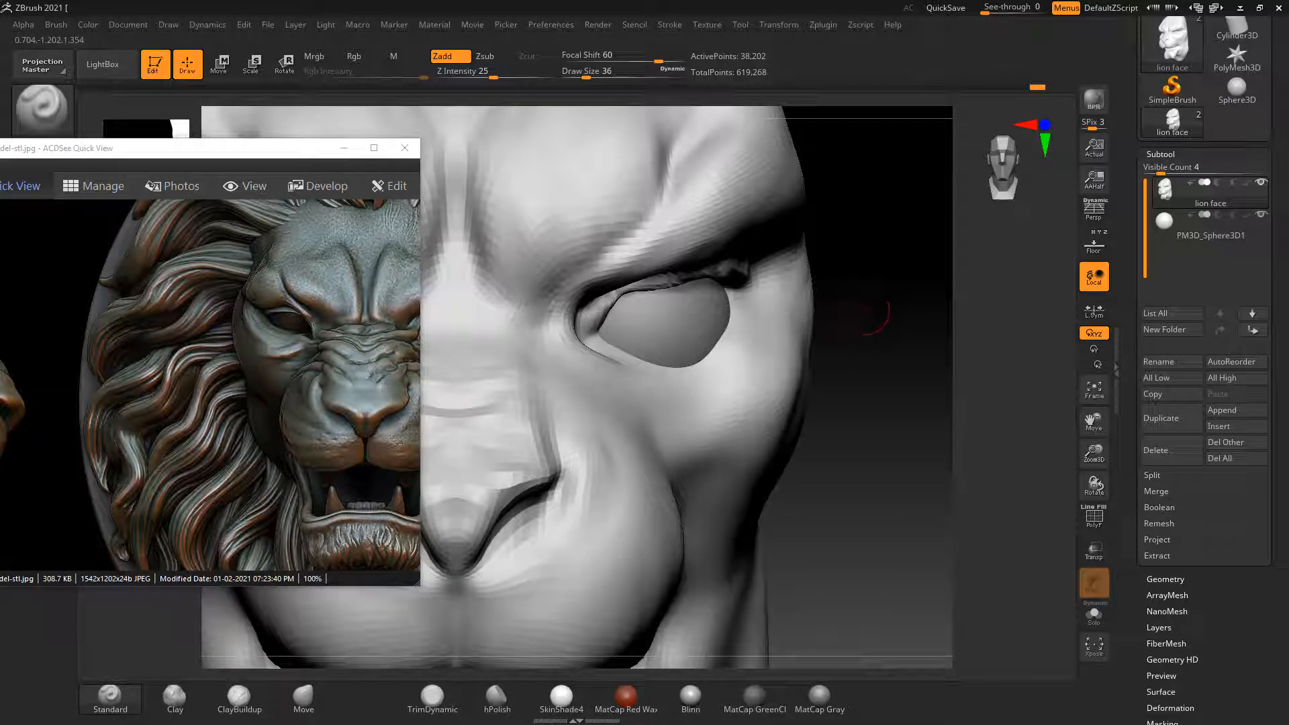
Form a lower eyelid rim along the eyeball's bottom edge with the Standard brush at draw size 36, undoing the stray stroke
drag(897, 291, 837, 339)
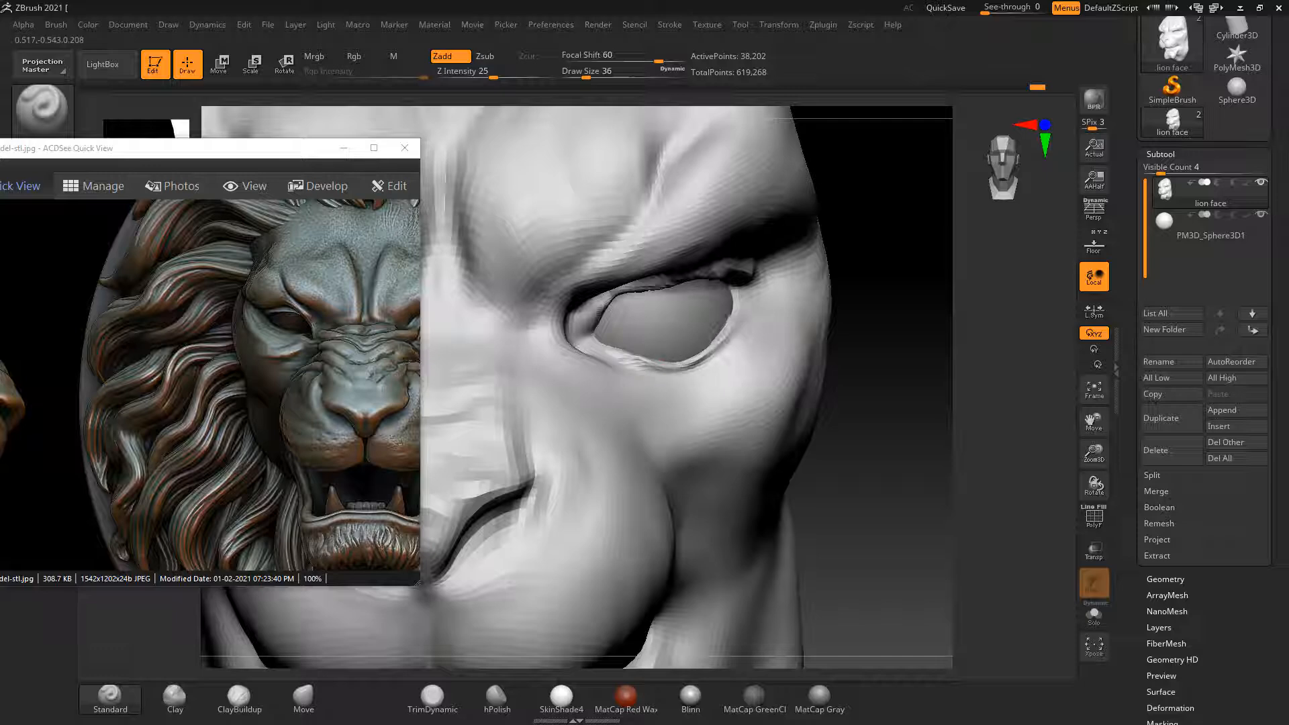
mouse_move(642, 364)
mouse_down()
mouse_move(607, 349)
mouse_move(638, 371)
mouse_move(726, 370)
mouse_move(636, 362)
mouse_up()
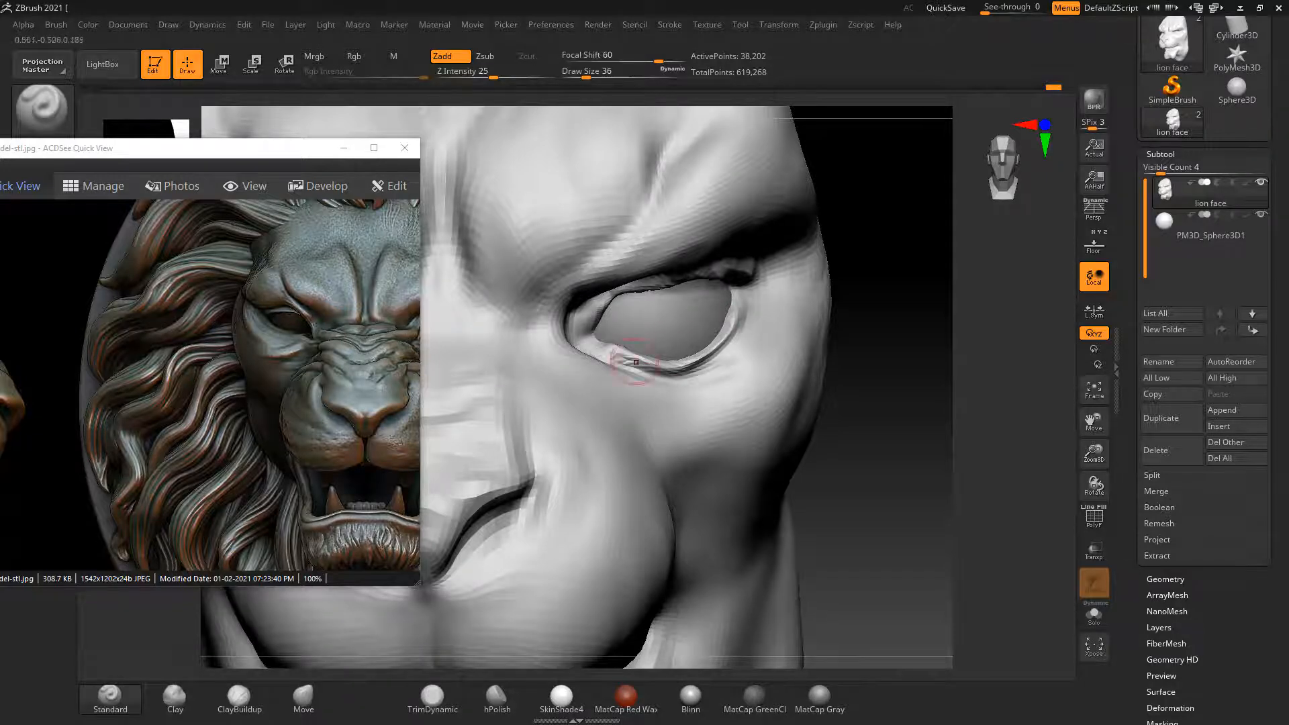
alt+drag(886, 417, 882, 489)
key(ctrl+z)
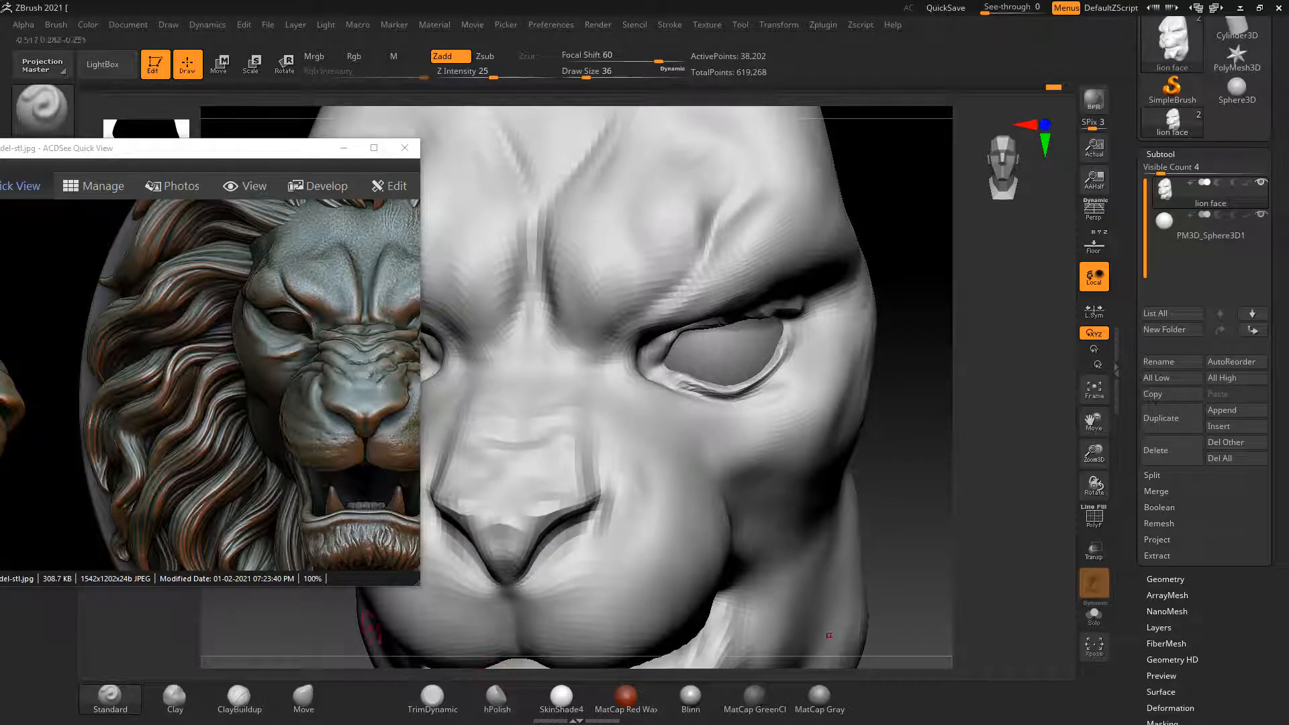
drag(882, 403, 792, 335)
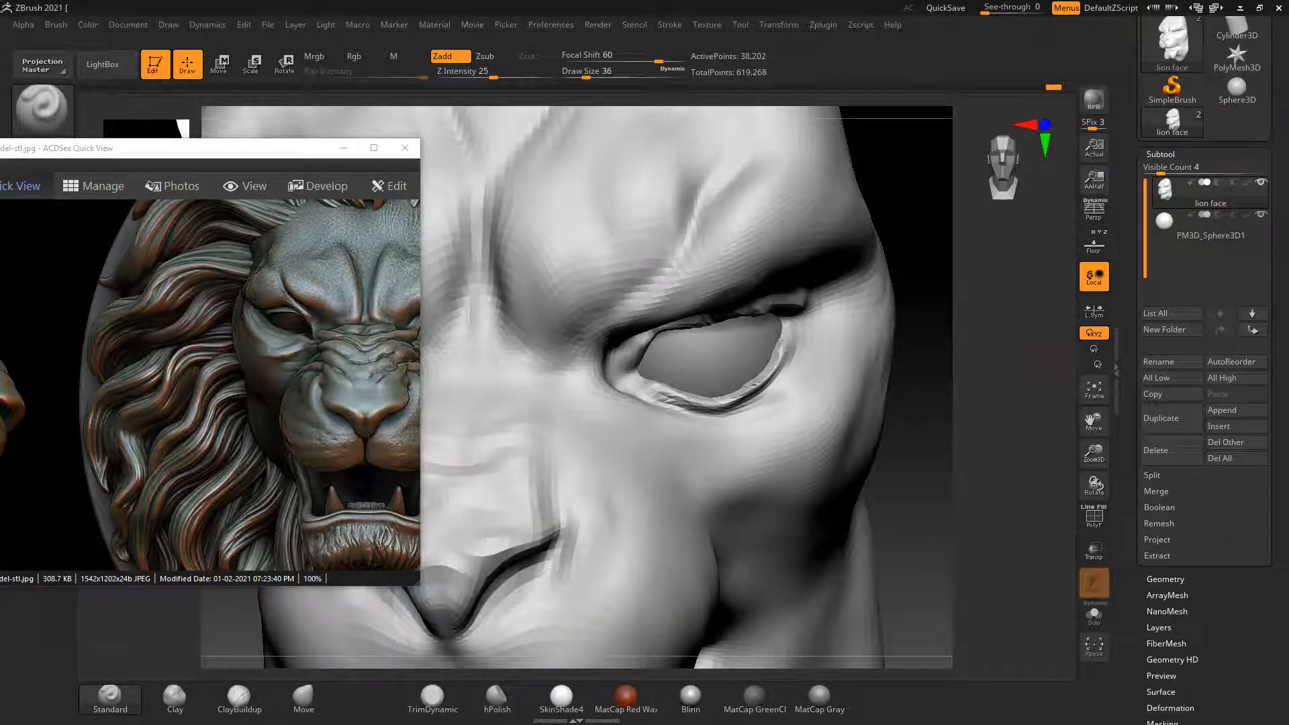
Isolate the lion face, smooth and build up the inside of the lower eyelid, and show the eyeball again
click(1094, 550)
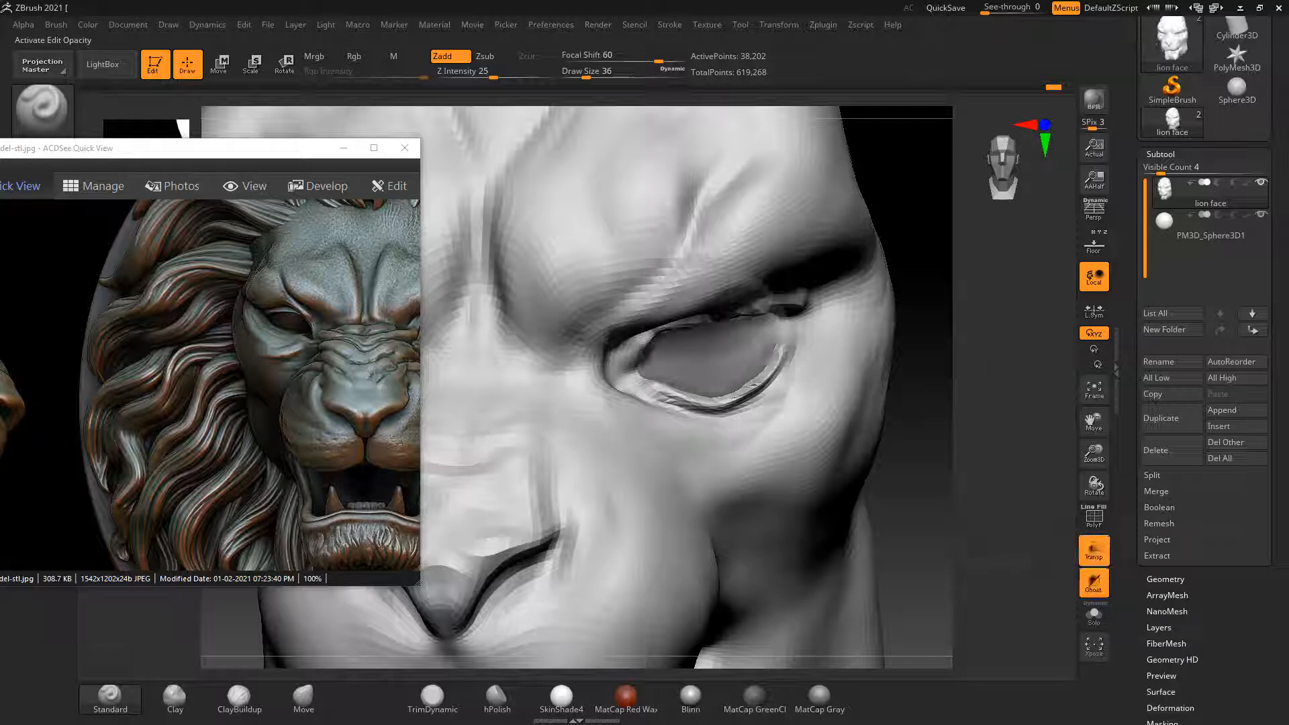
click(1094, 550)
click(1094, 615)
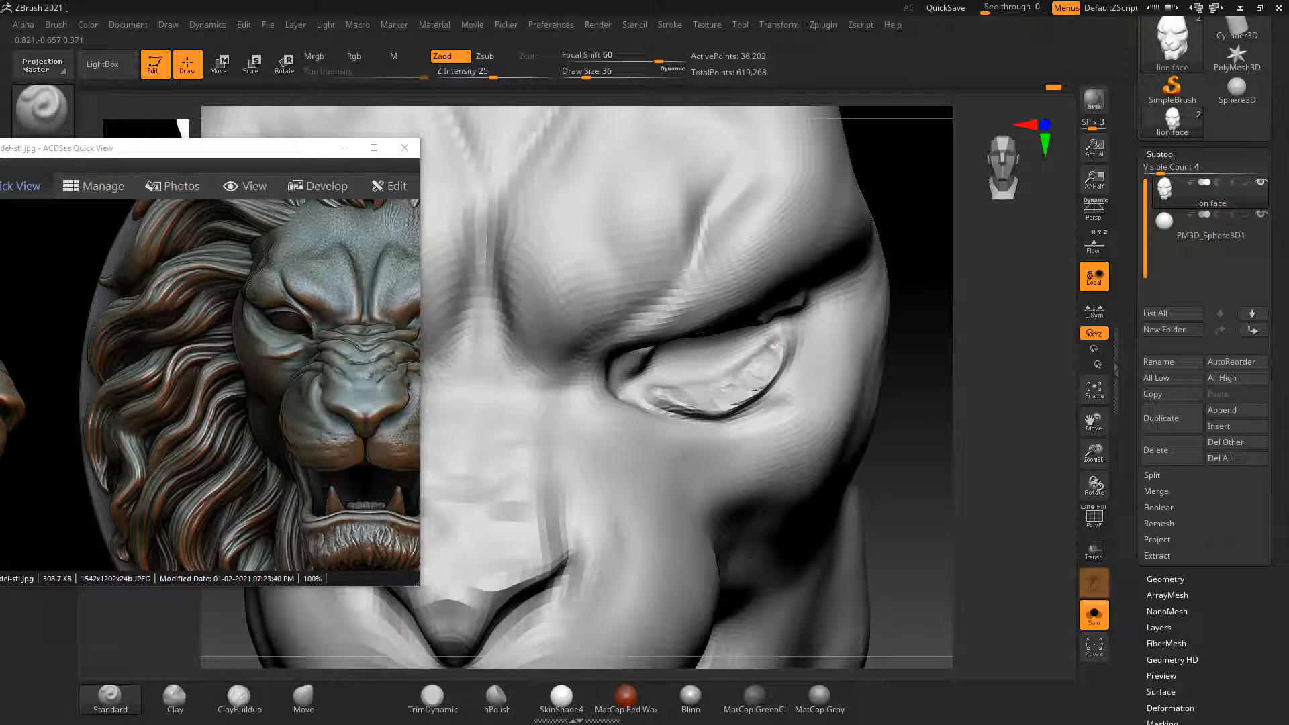
mouse_move(774, 346)
shift+mouse_down()
mouse_move(771, 369)
mouse_move(659, 441)
mouse_move(783, 356)
mouse_move(792, 336)
shift+mouse_up()
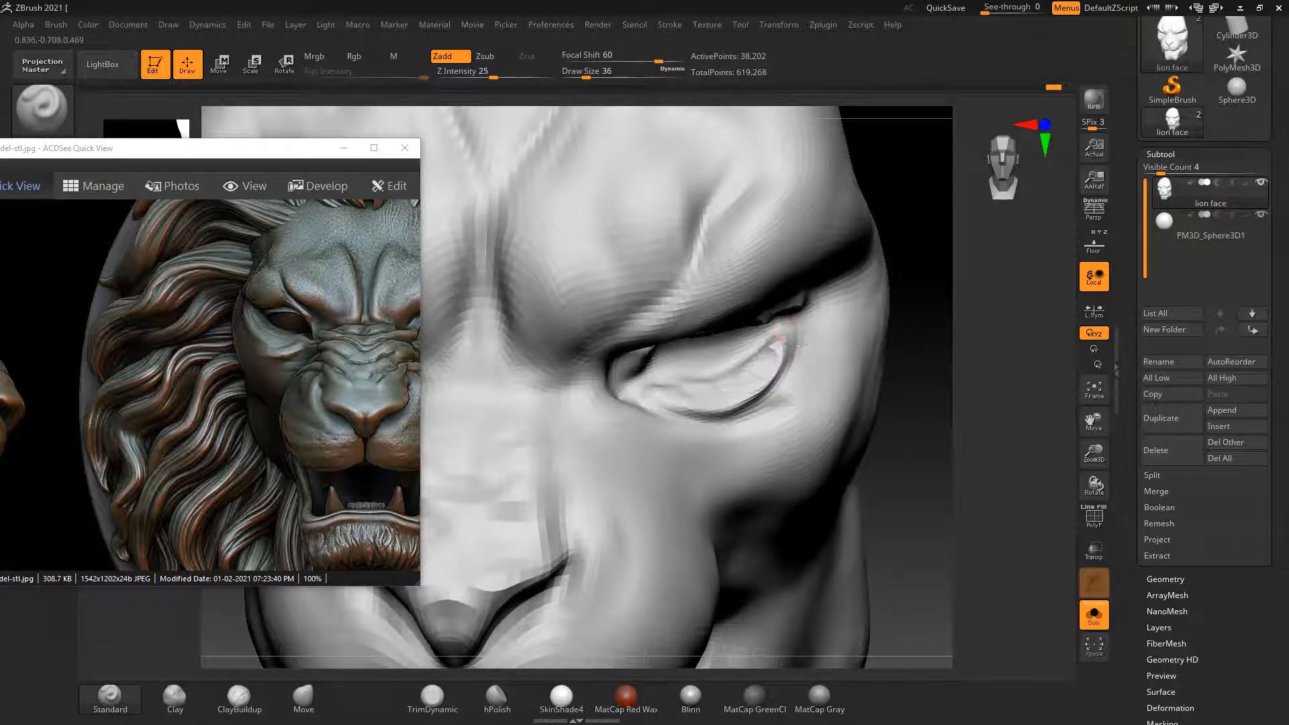
mouse_move(708, 387)
mouse_down()
mouse_move(663, 389)
mouse_move(770, 358)
mouse_up()
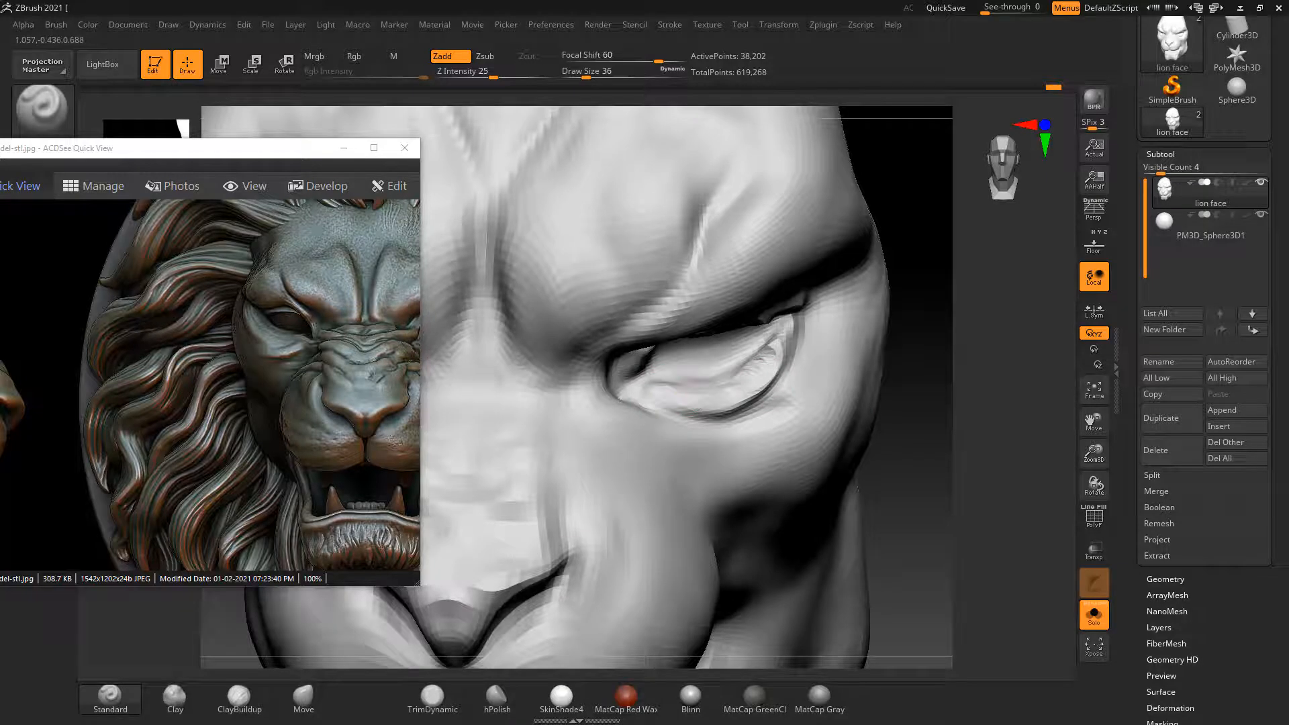
click(1094, 615)
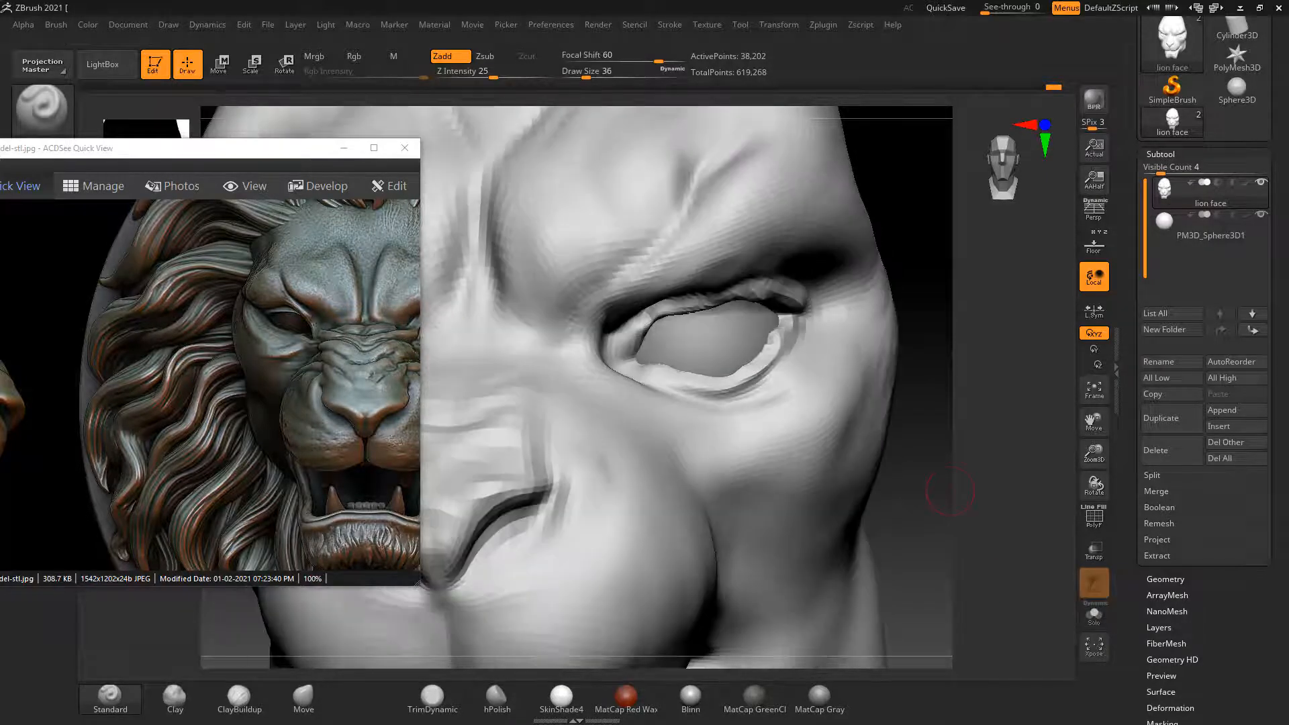
Raise the mesh one subdivision level and pull the lower eyelid up over the eyeball with the Move brush at draw size 64
alt+drag(957, 488, 959, 531)
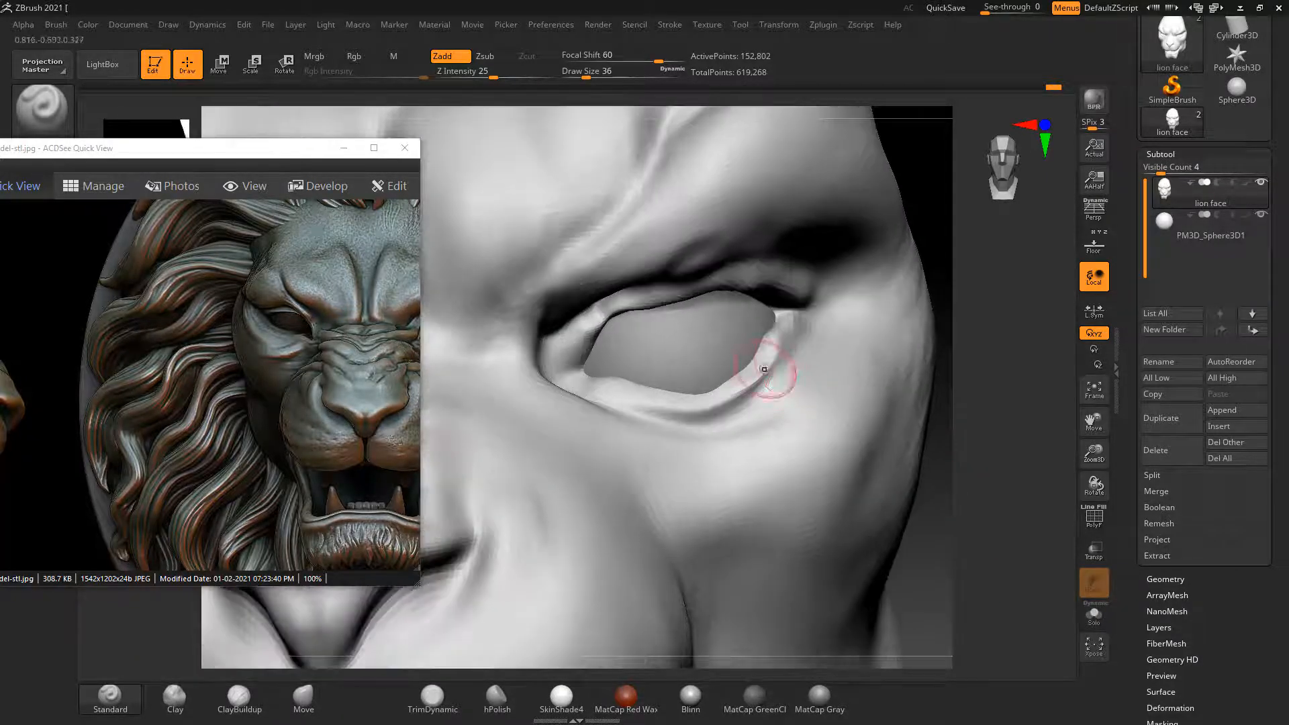
drag(934, 485, 962, 495)
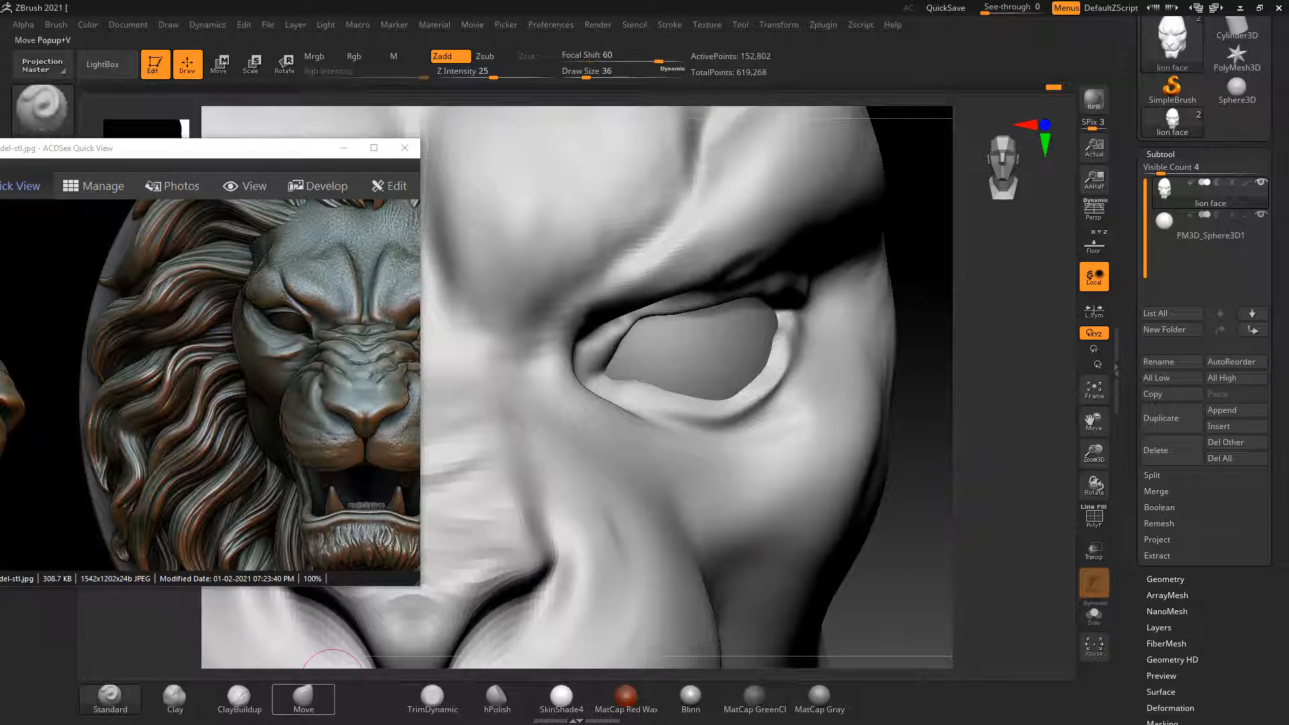
click(303, 698)
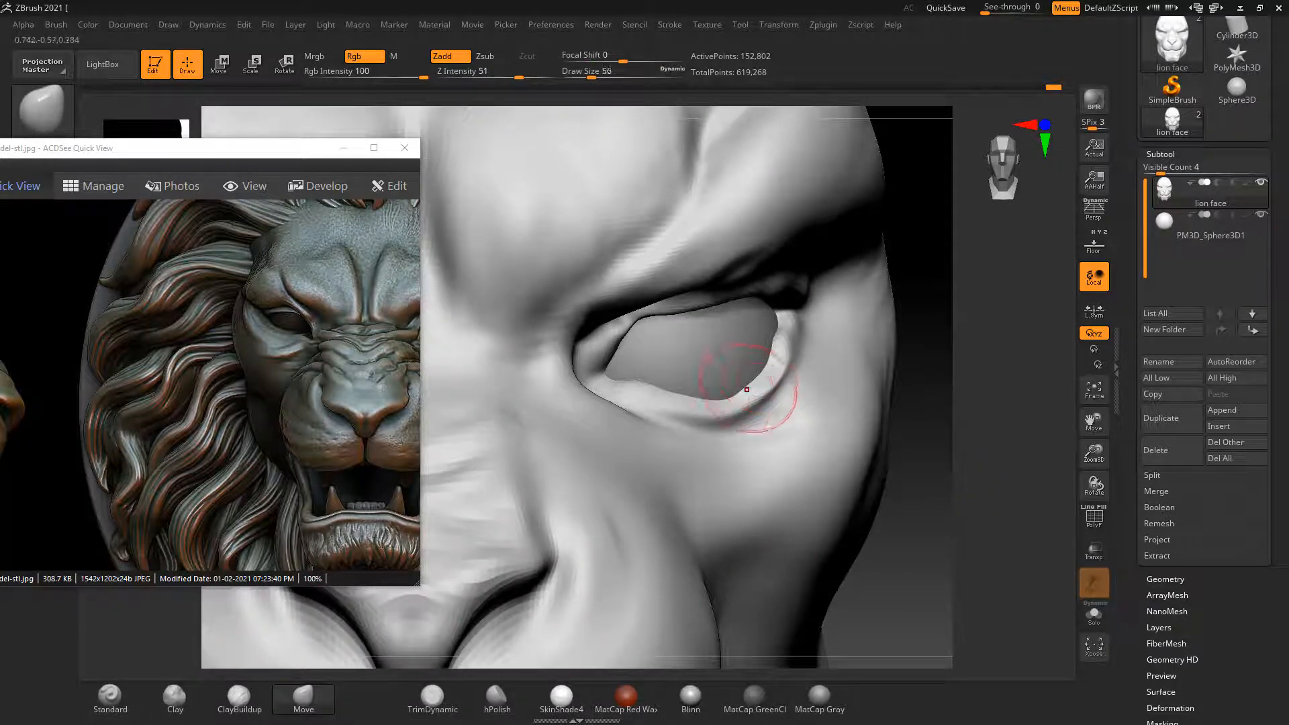
drag(725, 412, 727, 403)
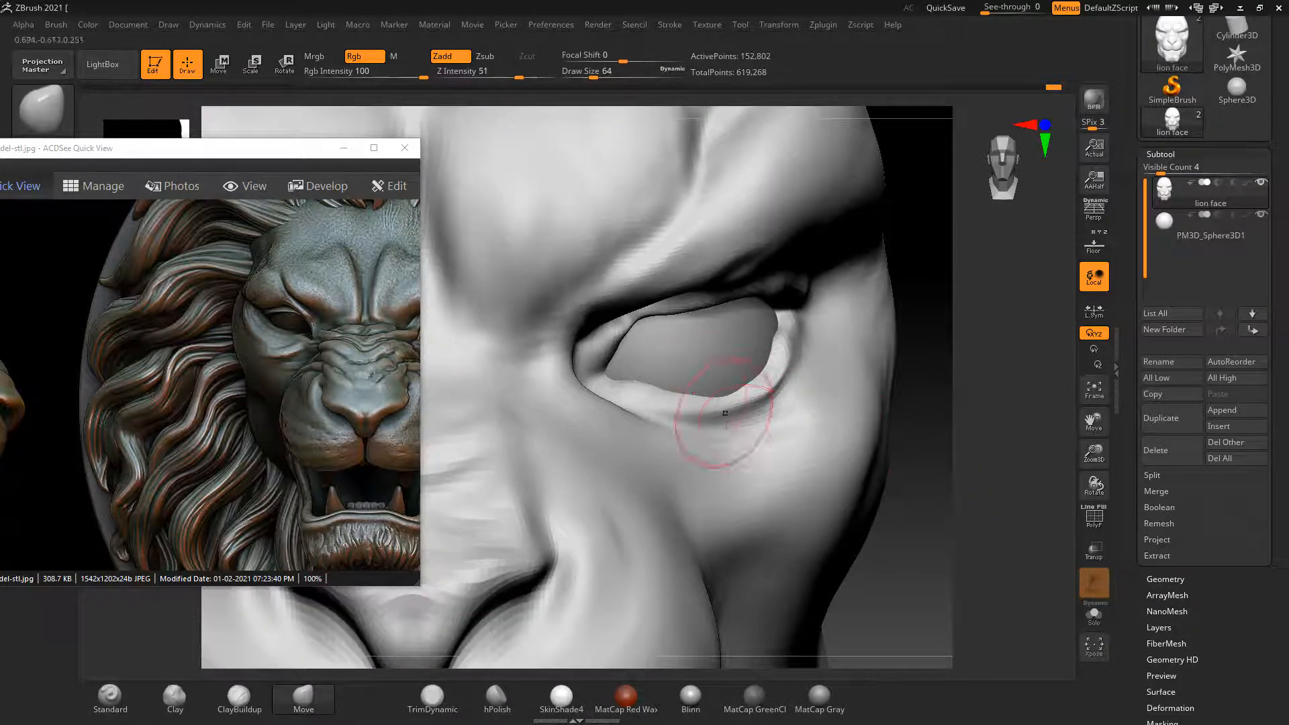
mouse_move(684, 389)
mouse_down()
mouse_move(715, 403)
mouse_move(754, 393)
mouse_move(772, 369)
mouse_up()
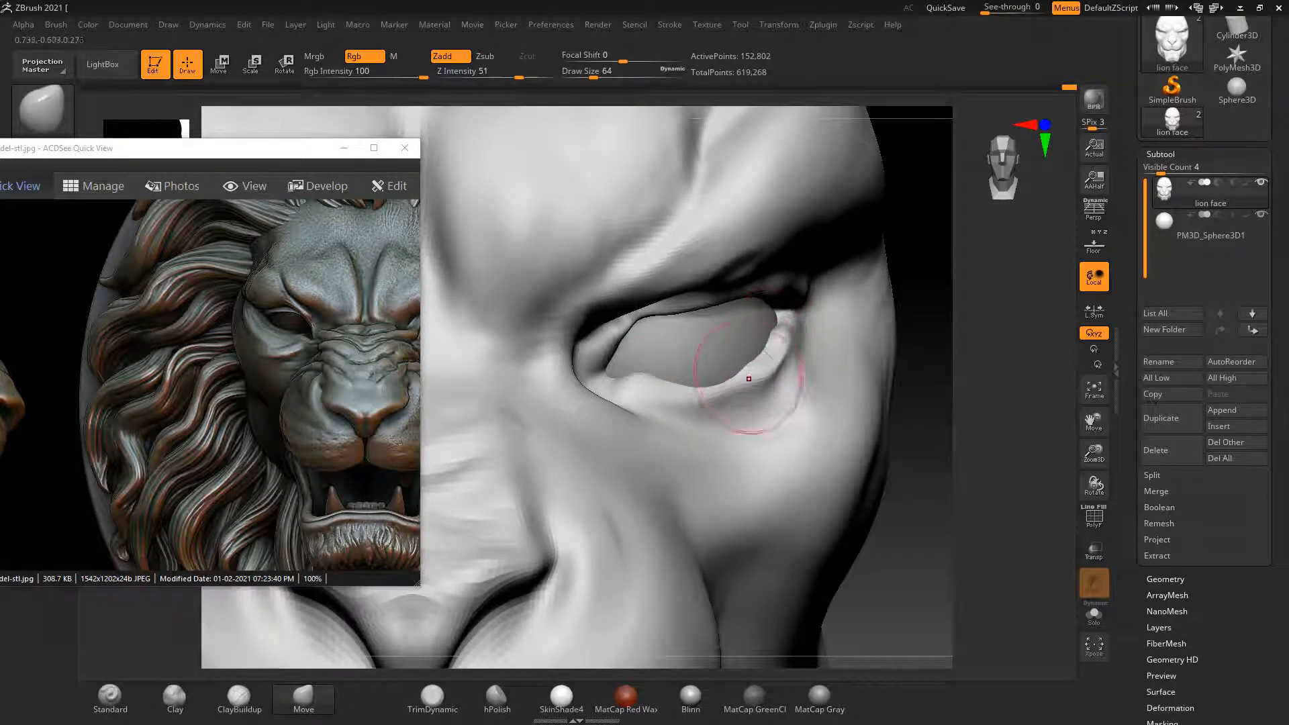
Fit the inner part of the lower eyelid to the eyeball from side and front with the Move brush
mouse_move(705, 390)
right_down()
mouse_move(681, 553)
mouse_move(728, 376)
right_up()
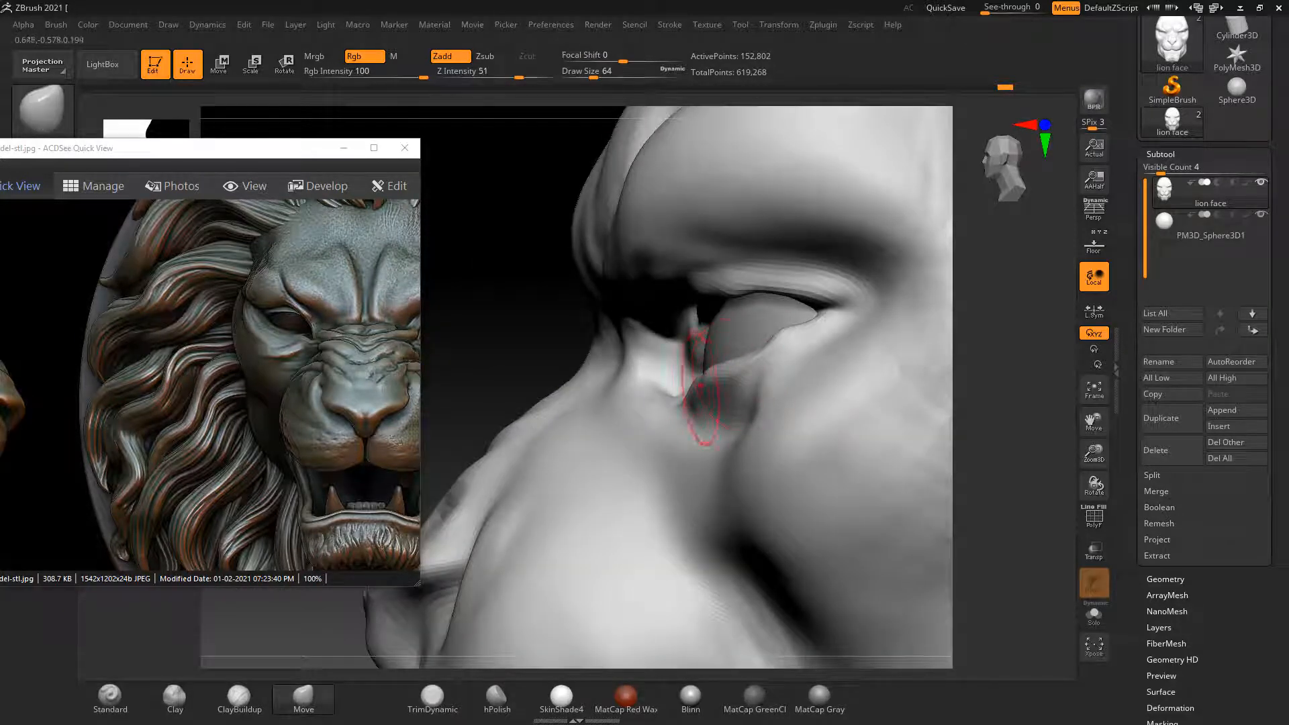
key(shift)
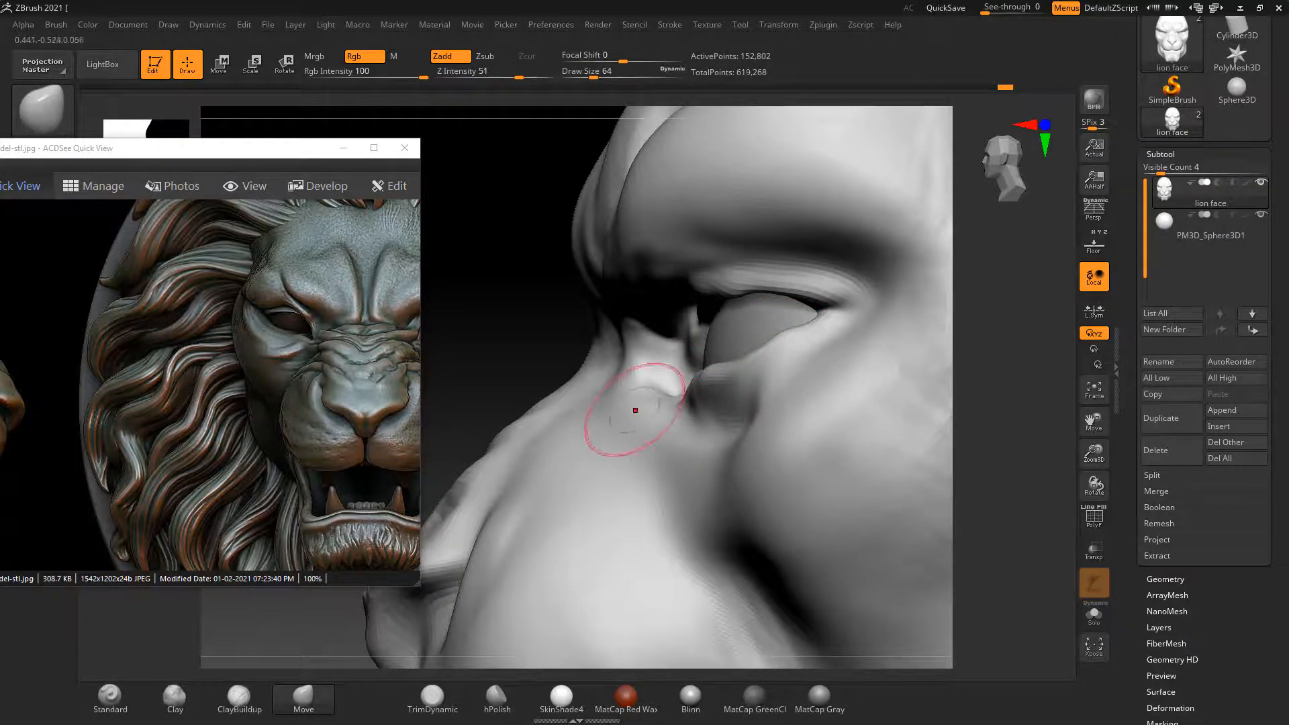
right_drag(628, 409, 740, 425)
mouse_move(739, 425)
mouse_down()
mouse_move(679, 376)
mouse_move(736, 374)
mouse_move(749, 394)
mouse_up()
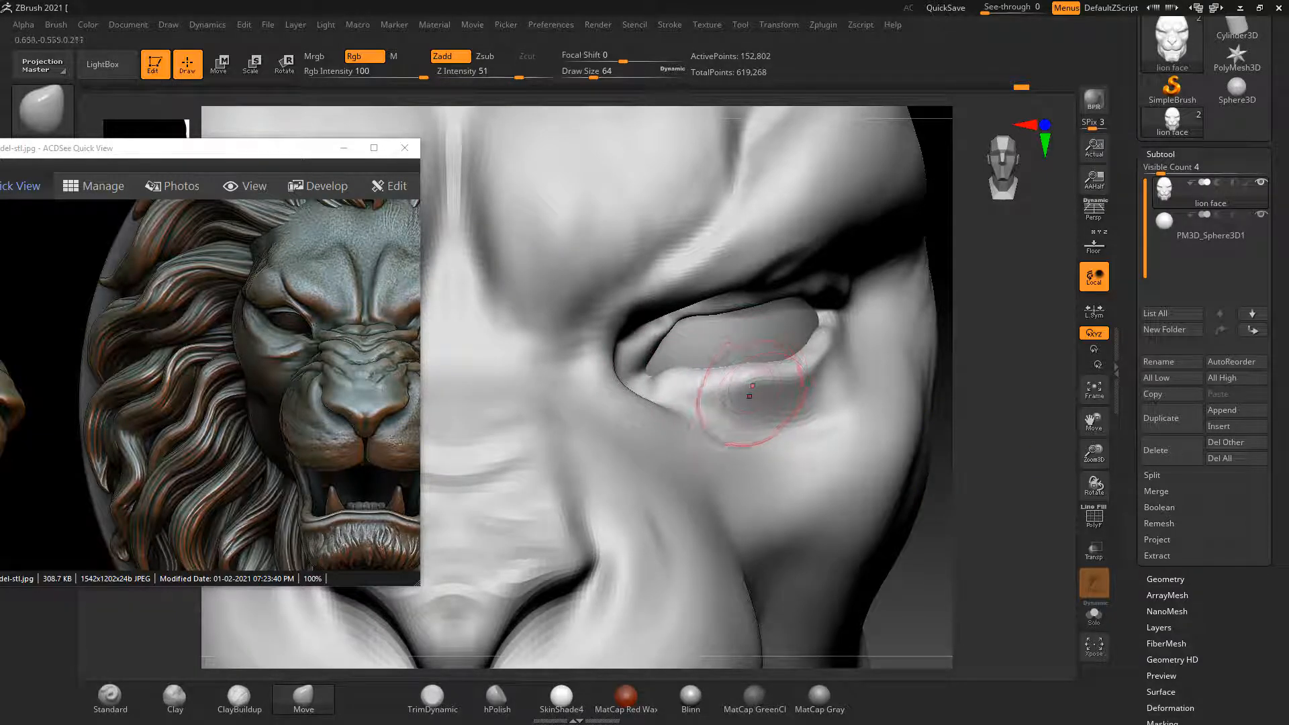
Smooth the lower eyelid and define the crease beneath its rim with the Standard brush at draw size 40
key([)
key([)
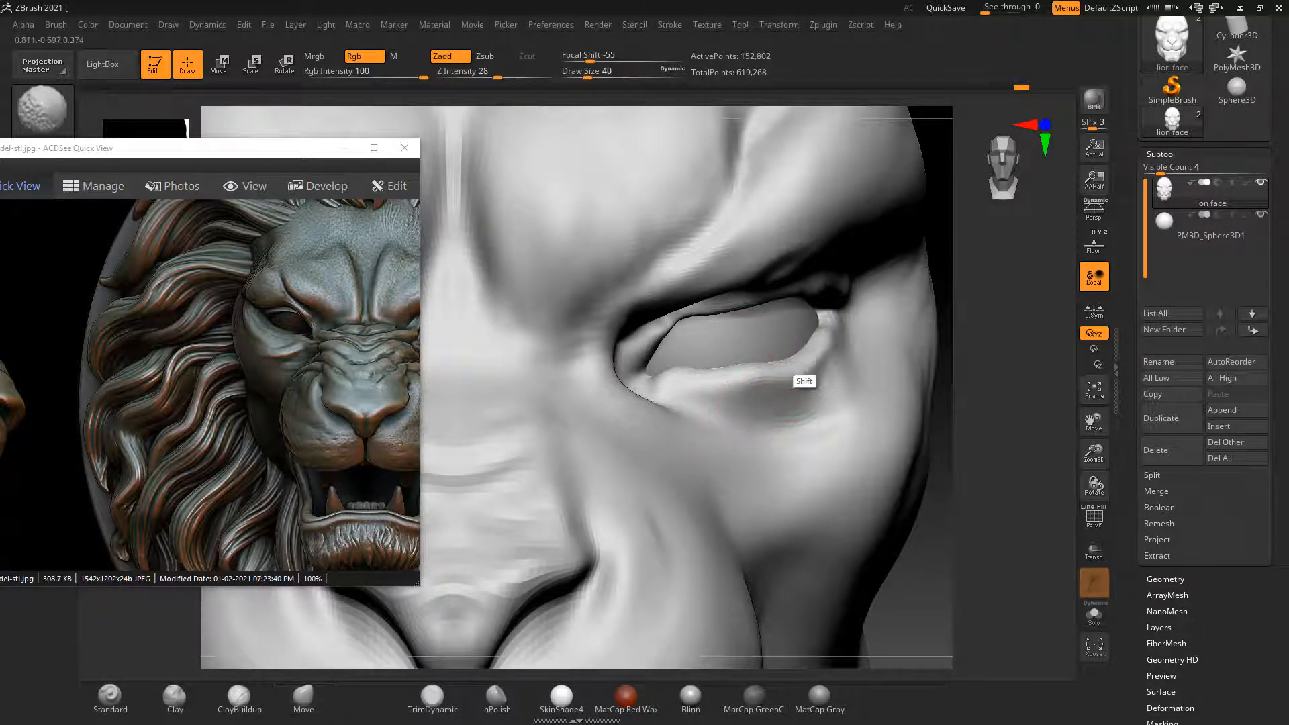
click(175, 698)
click(109, 698)
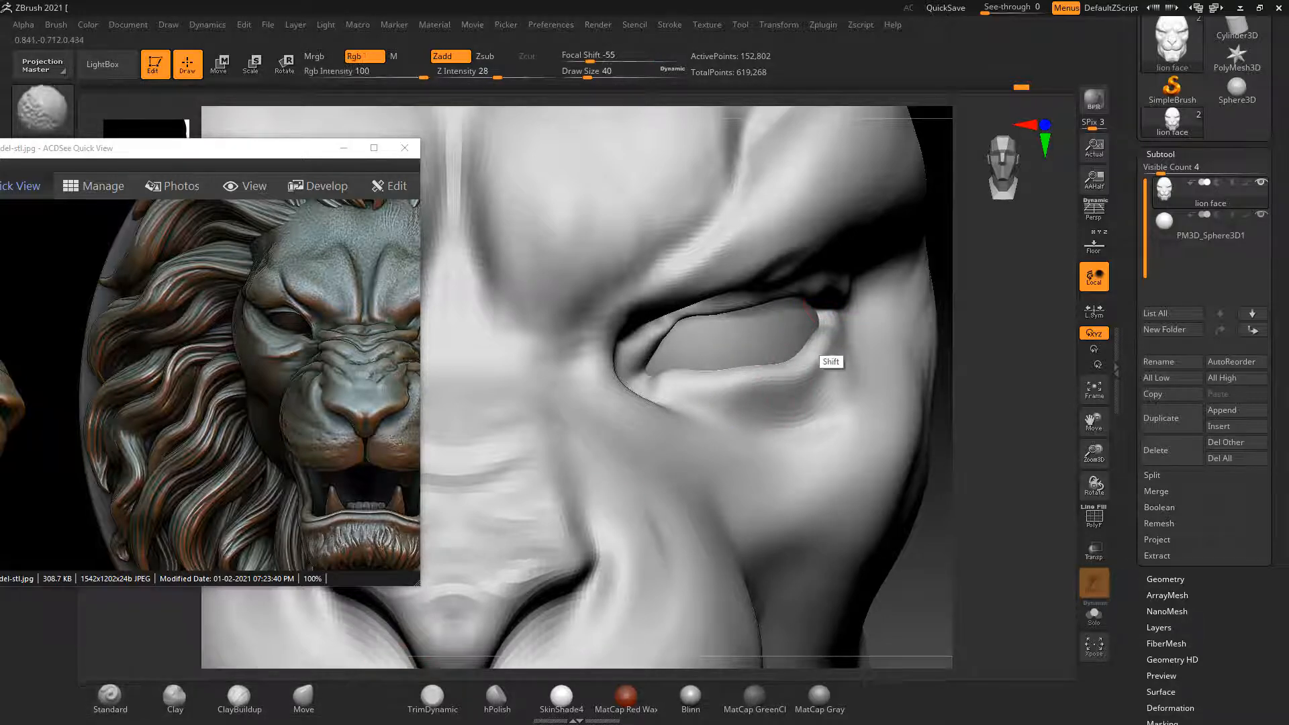
mouse_move(692, 388)
mouse_down()
mouse_move(792, 369)
mouse_move(832, 342)
mouse_move(802, 387)
mouse_move(666, 398)
mouse_up()
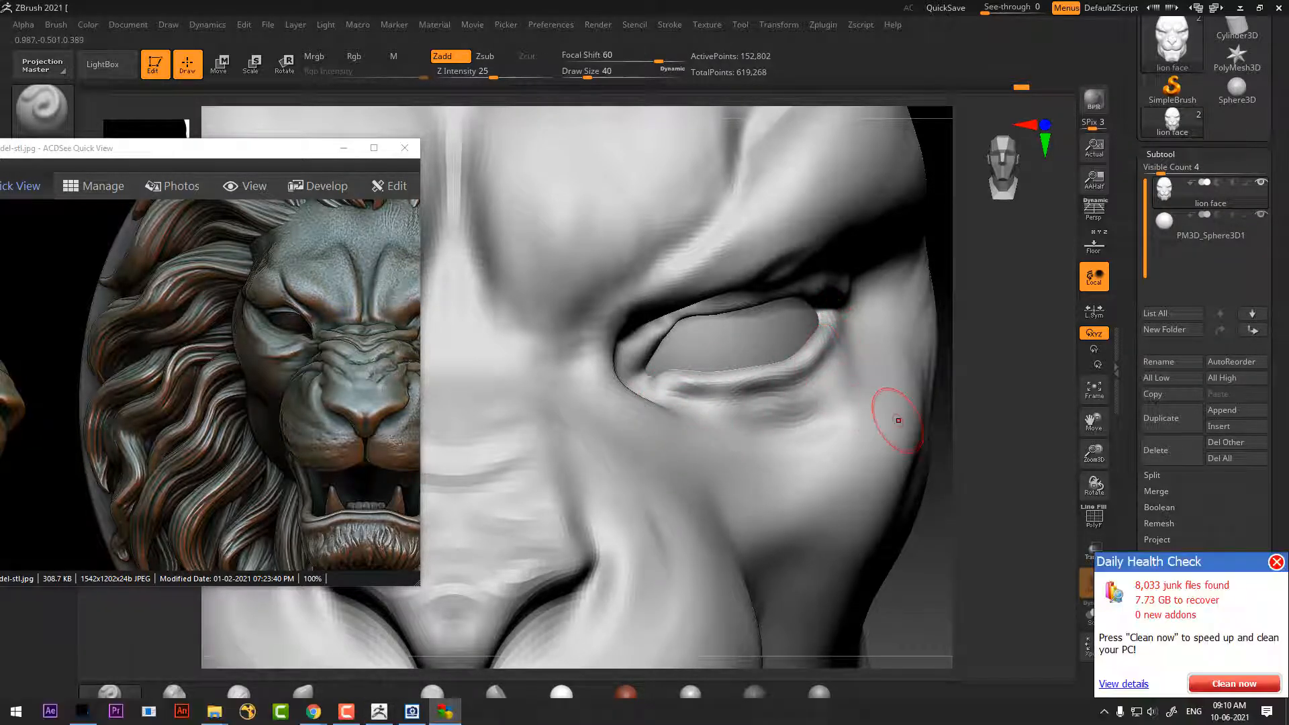
Thicken and define the upper eyelid rim from the inner to the outer eye corner with the Standard brush
right_drag(898, 421, 669, 298)
mouse_move(661, 302)
mouse_down()
mouse_move(748, 286)
mouse_move(672, 329)
mouse_move(692, 289)
mouse_move(701, 308)
mouse_move(836, 252)
mouse_move(886, 320)
mouse_up()
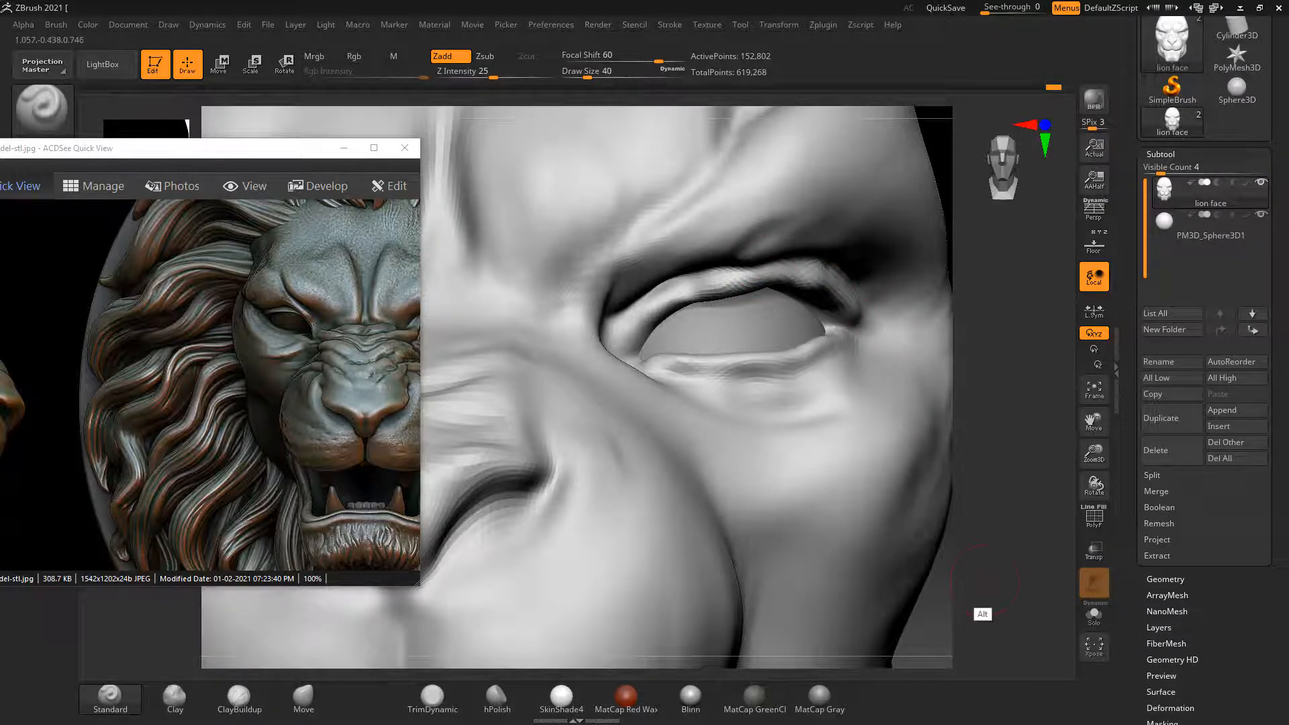
alt+drag(985, 581, 900, 563)
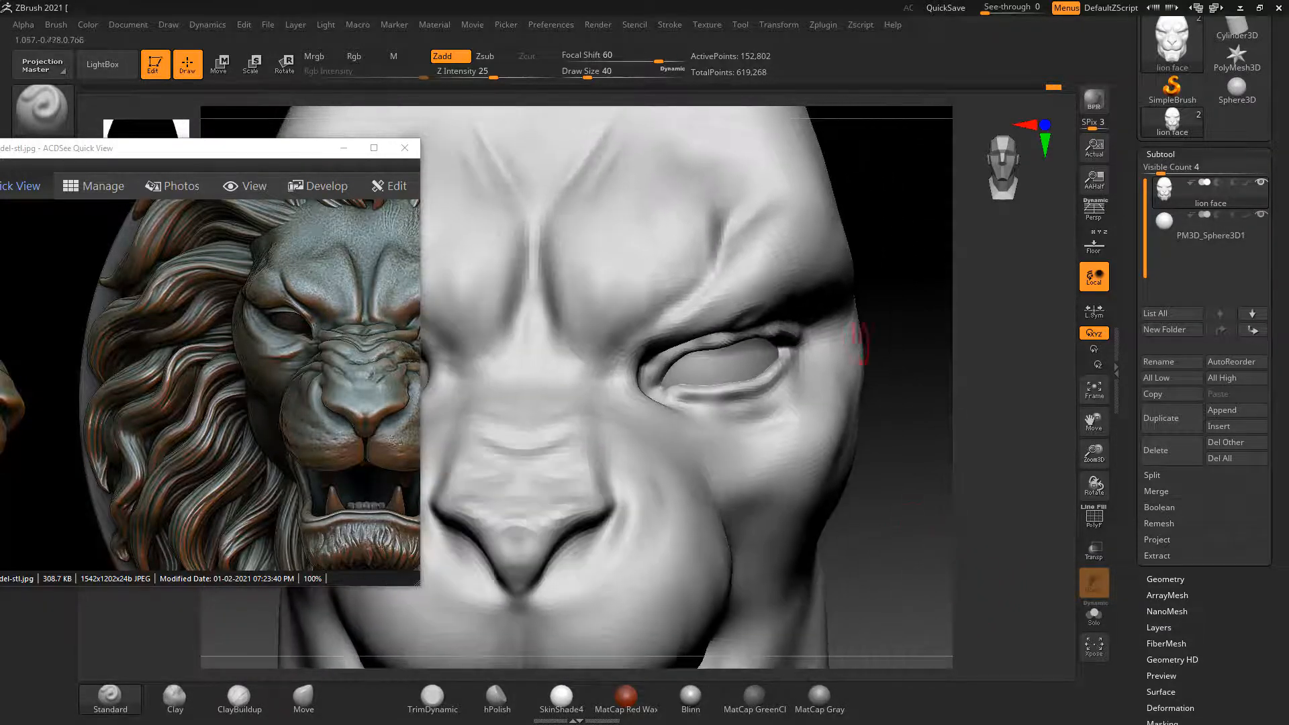
Carve a crease outward from the outer eye corner with the Standard brush at draw size 40
mouse_move(859, 342)
mouse_down()
mouse_move(898, 360)
mouse_move(866, 345)
mouse_up()
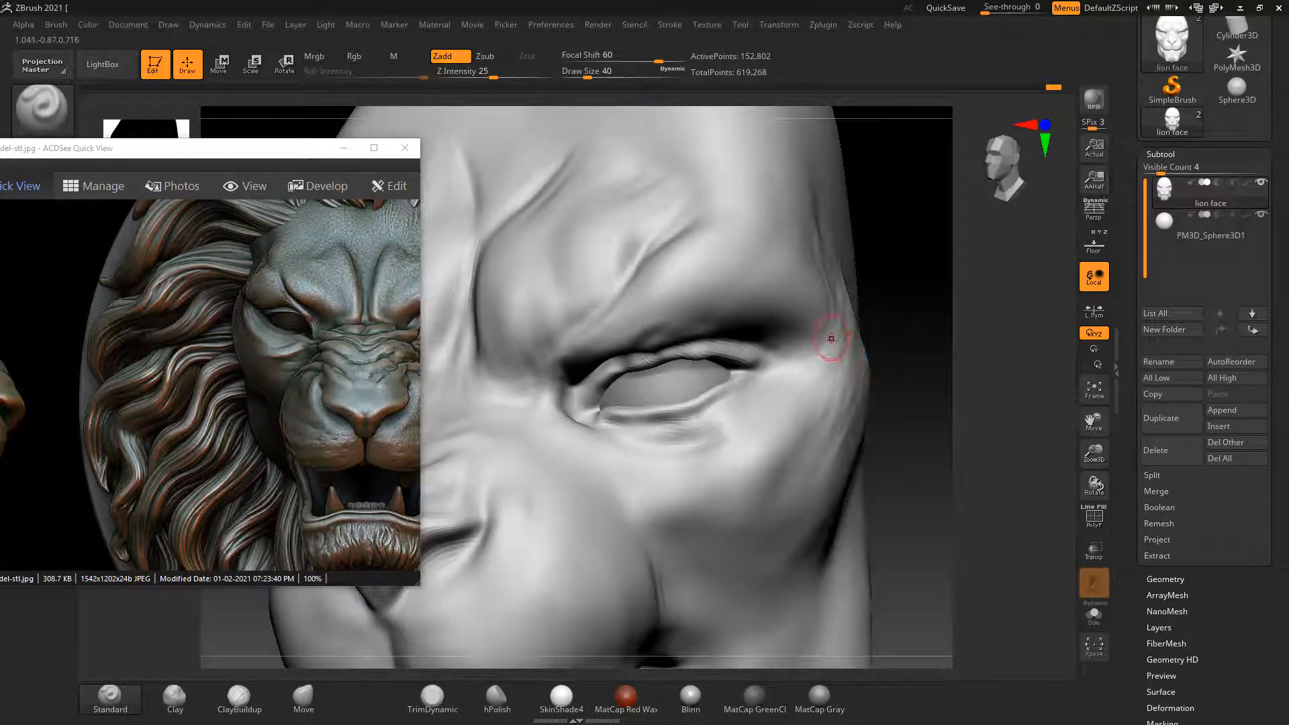
alt+drag(790, 359, 841, 330)
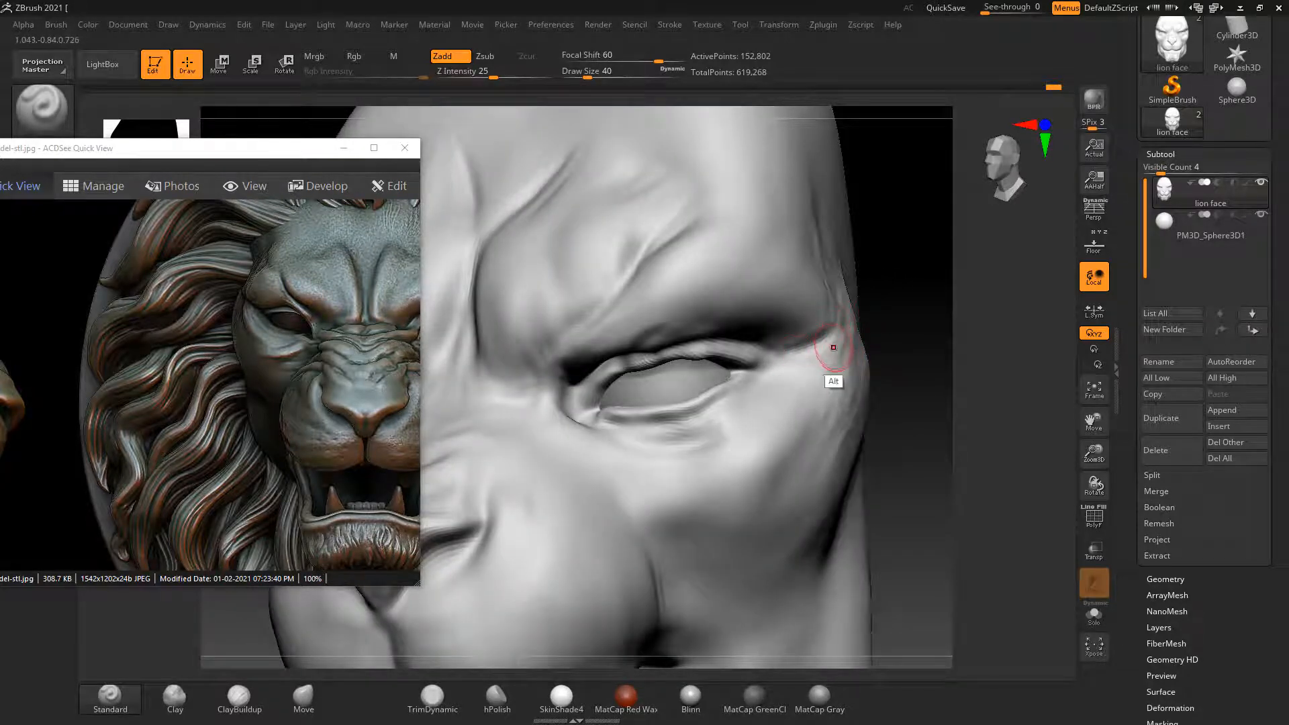
drag(878, 396, 924, 449)
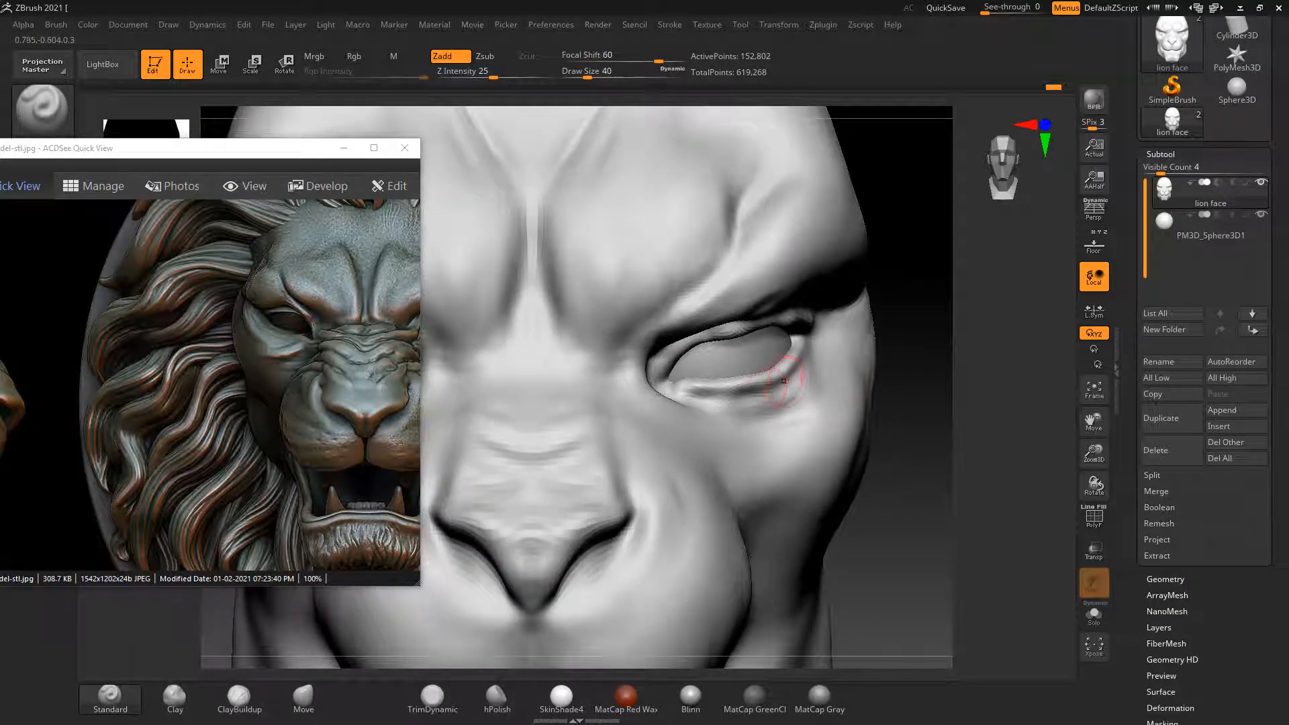
Smooth the lower eyelid along its rim and soften the middle of the upper eyelid
mouse_move(692, 390)
shift+mouse_down()
mouse_move(732, 390)
mouse_move(807, 348)
shift+mouse_up()
shift+drag(740, 403, 698, 395)
mouse_move(919, 450)
alt+mouse_down()
mouse_move(927, 422)
mouse_move(910, 417)
alt+mouse_up()
mouse_move(774, 320)
shift+mouse_down()
mouse_move(842, 311)
mouse_move(741, 320)
shift+mouse_up()
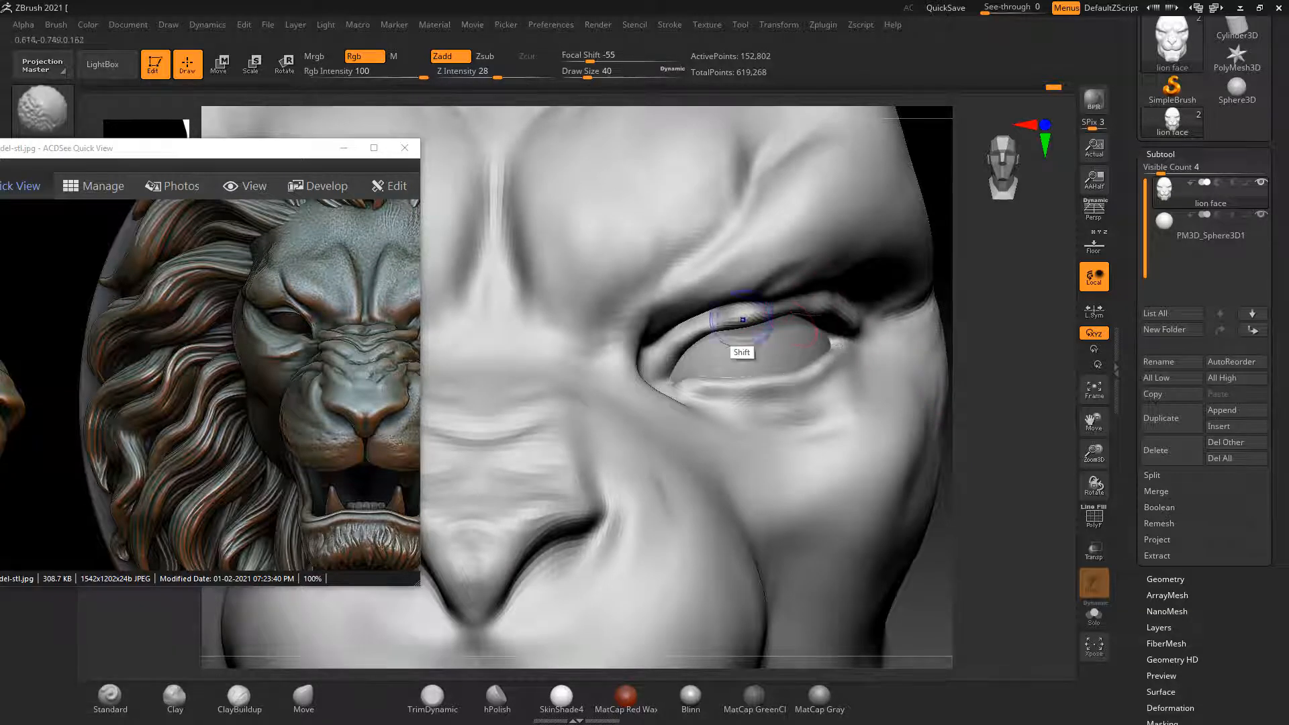
Smooth the upper eyelid from the inner to the outer corner, working from three-quarter and low views
alt+drag(924, 563, 923, 462)
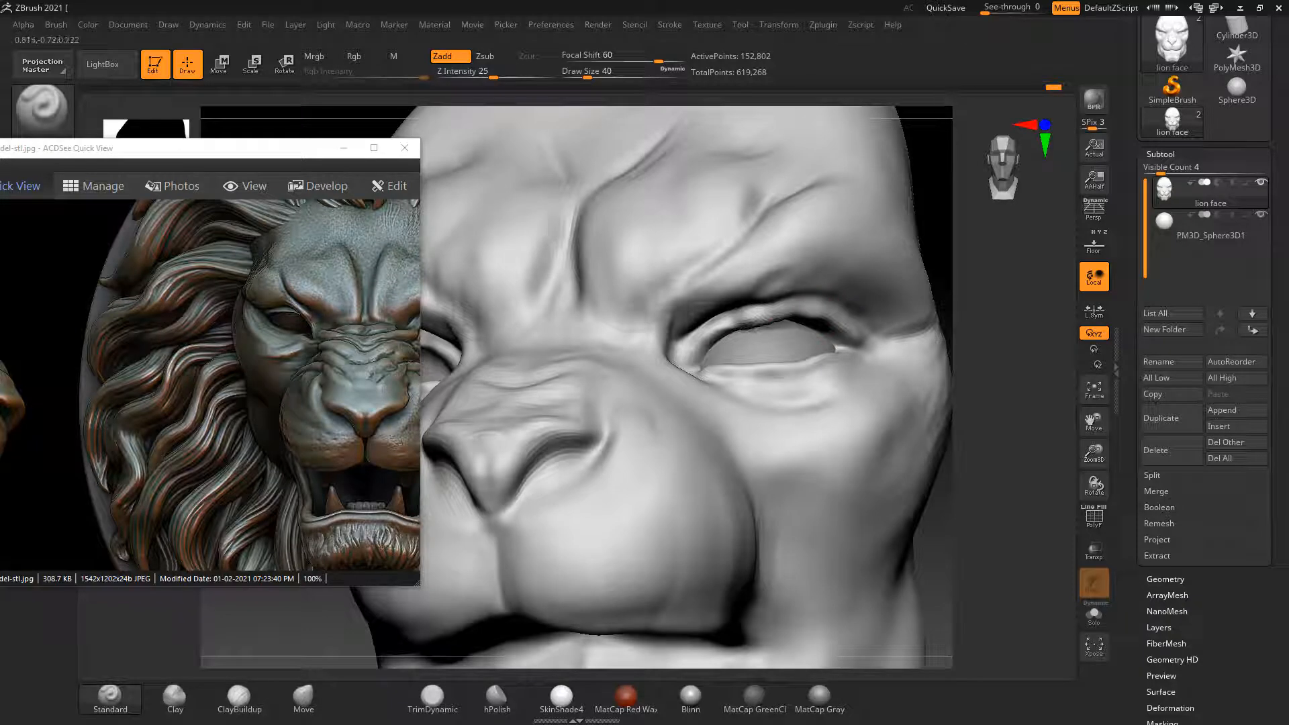
mouse_move(754, 314)
shift+mouse_down()
mouse_move(699, 341)
mouse_move(754, 317)
shift+mouse_up()
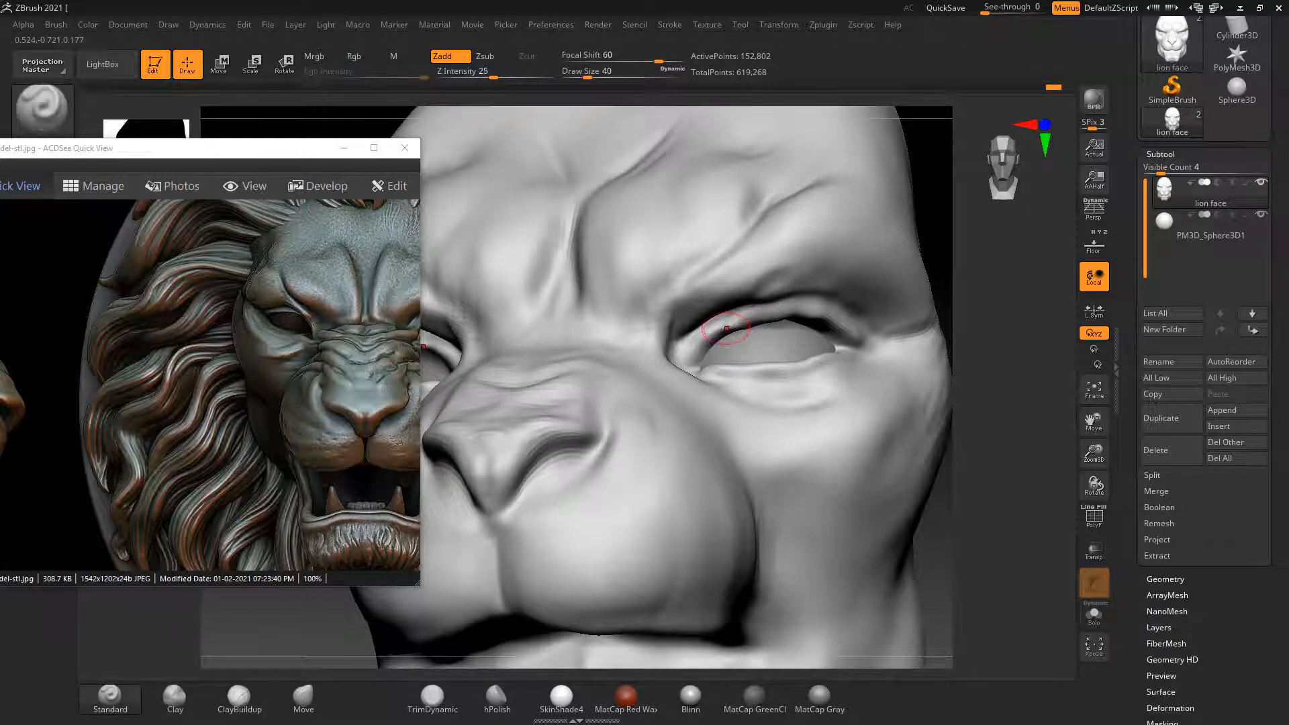
mouse_move(680, 344)
shift+mouse_down()
mouse_move(829, 316)
mouse_move(832, 327)
shift+mouse_up()
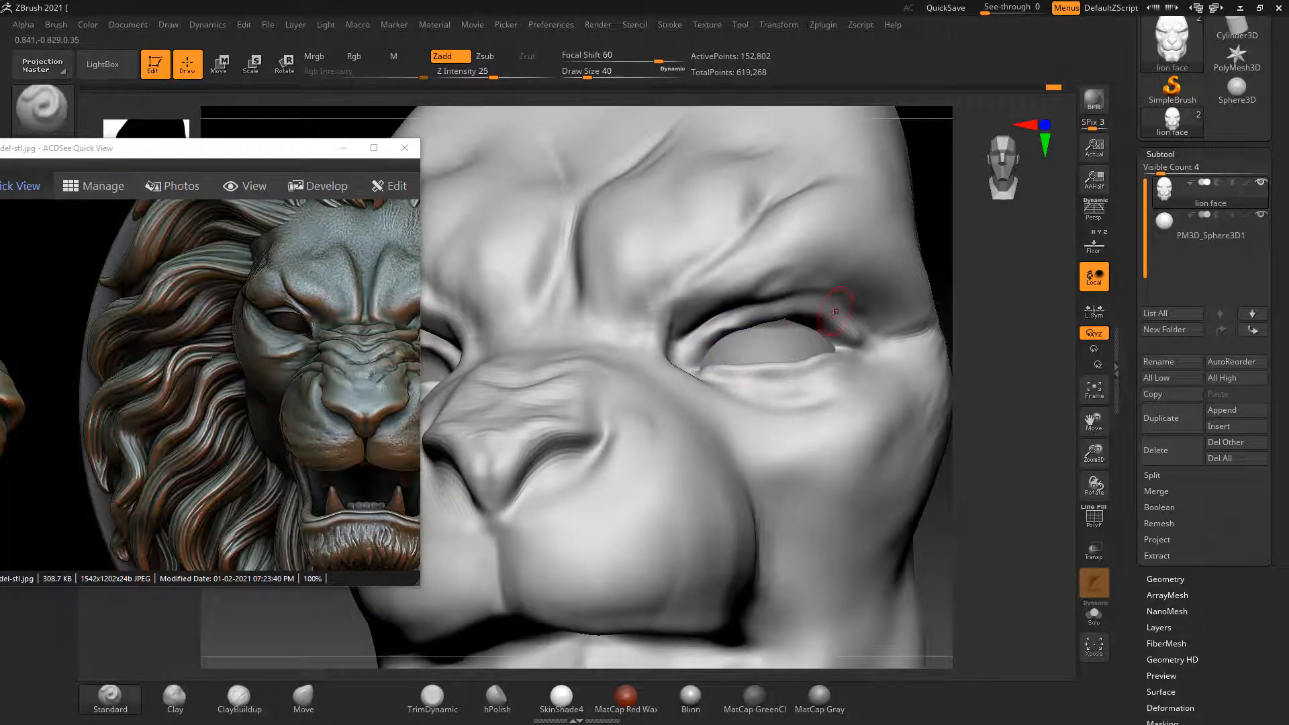
drag(967, 468, 903, 405)
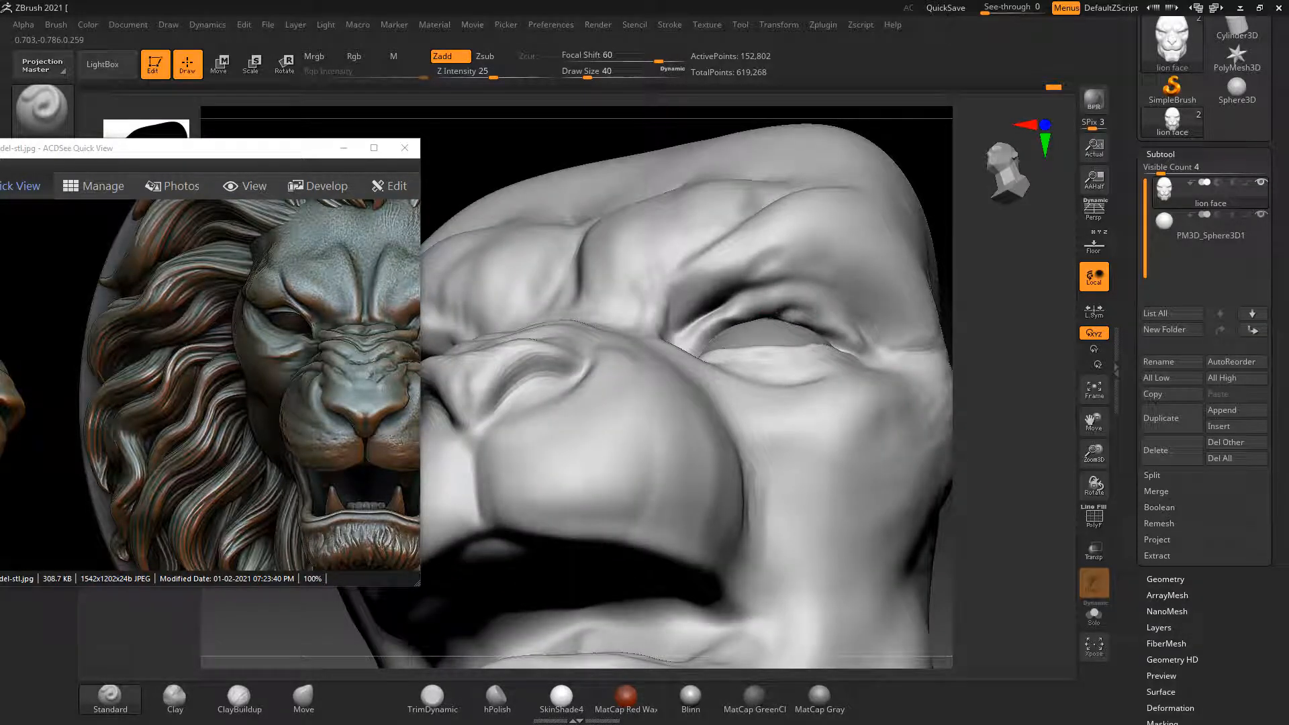
shift+drag(830, 336, 772, 314)
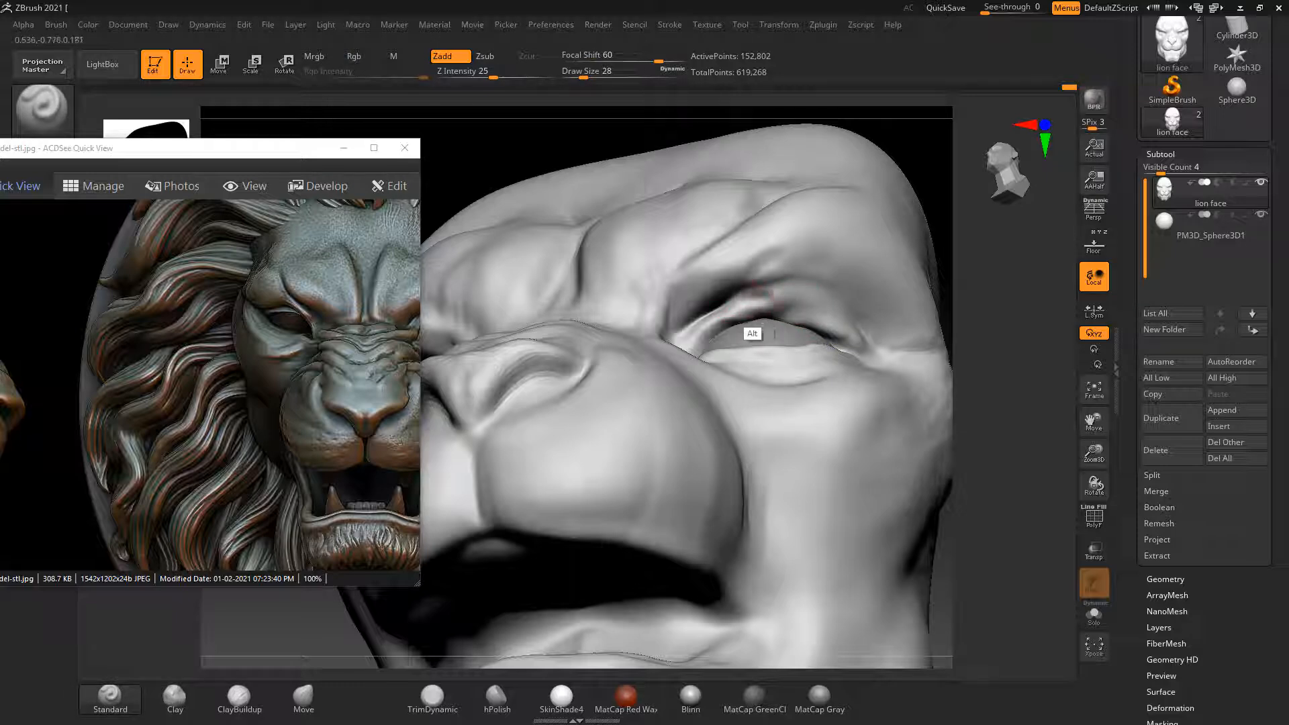
Cut the crease above the upper eyelid rim with the Standard brush at draw size 28 and smooth the rim
mouse_move(806, 302)
alt+mouse_down()
mouse_move(863, 327)
mouse_move(779, 303)
mouse_move(732, 317)
alt+mouse_up()
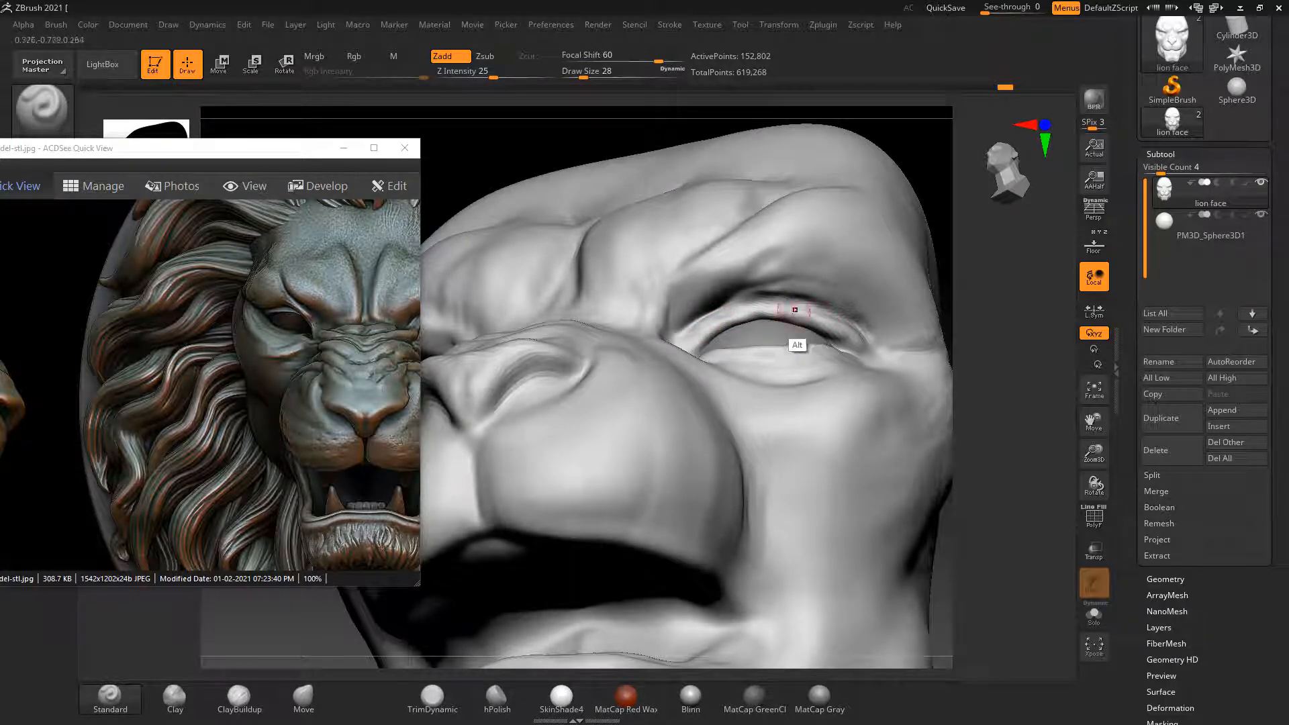
key(shift)
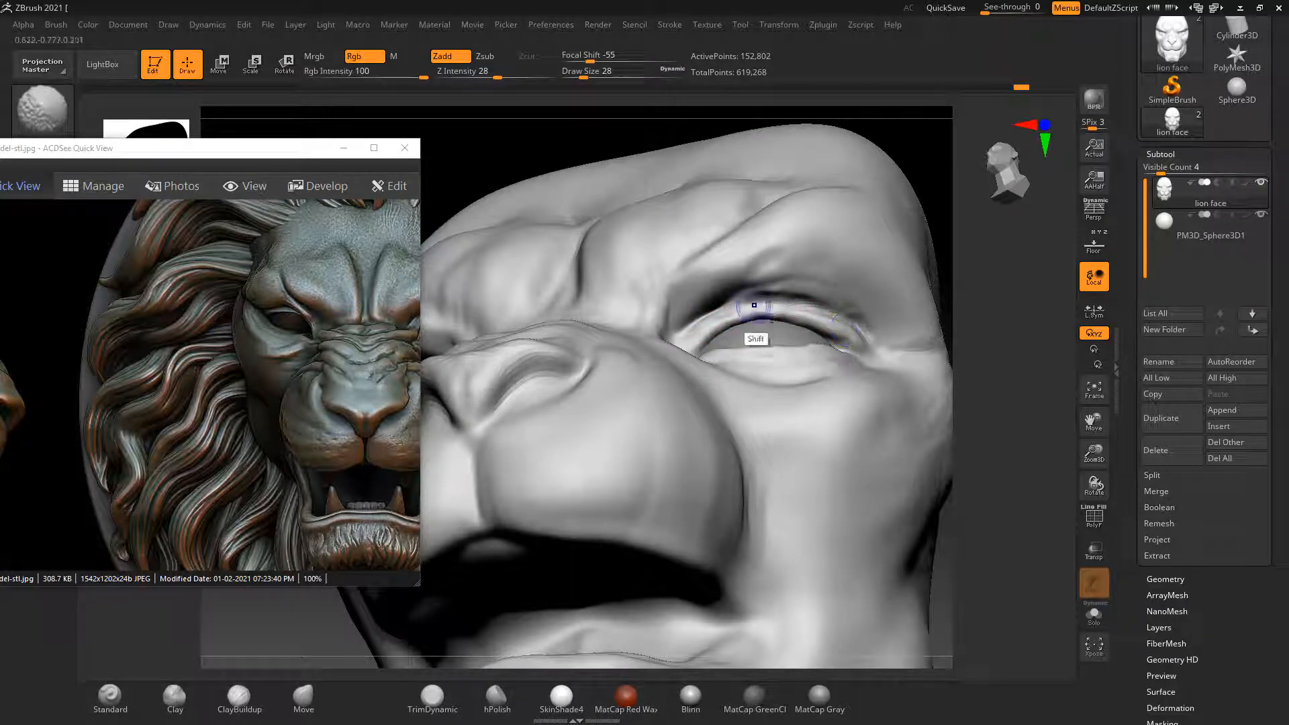
shift+drag(754, 309, 849, 325)
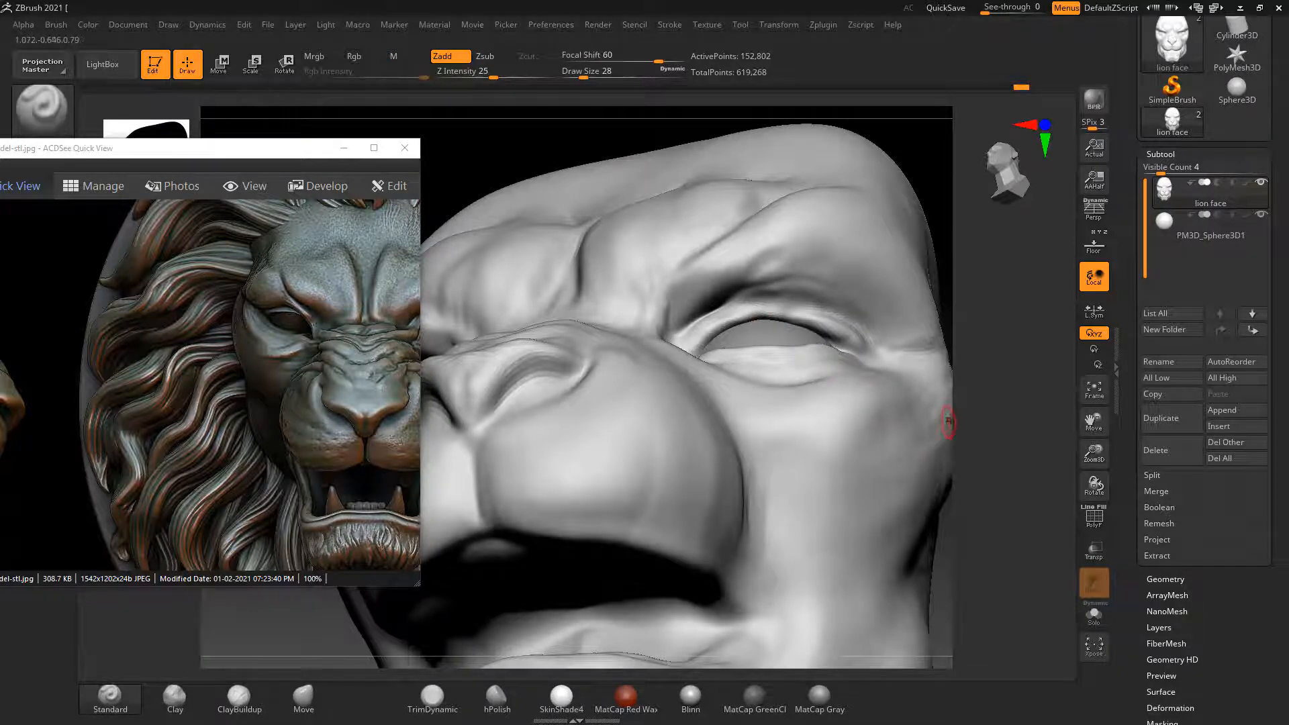
drag(948, 422, 893, 500)
drag(922, 419, 933, 424)
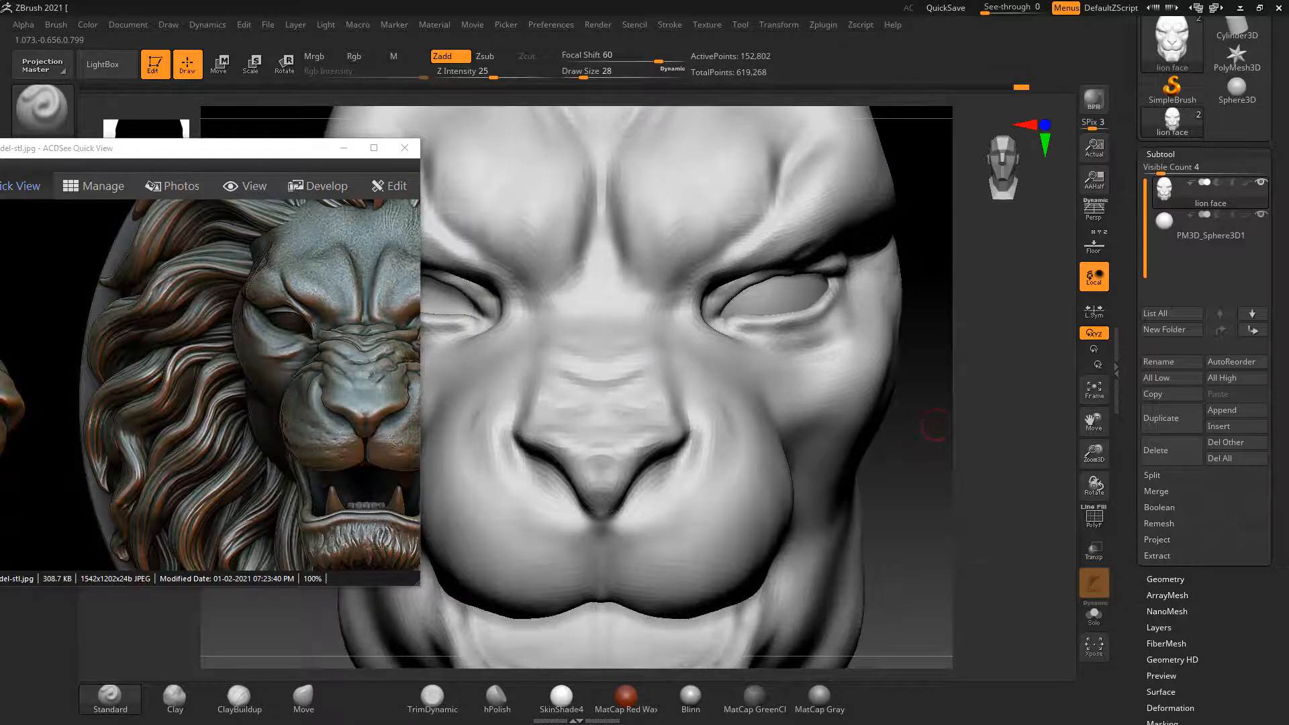
Carve the crease separating muzzle and cheek, running down from below the inner eye corner, at draw size 28
alt+drag(922, 535, 940, 512)
alt+drag(623, 348, 538, 422)
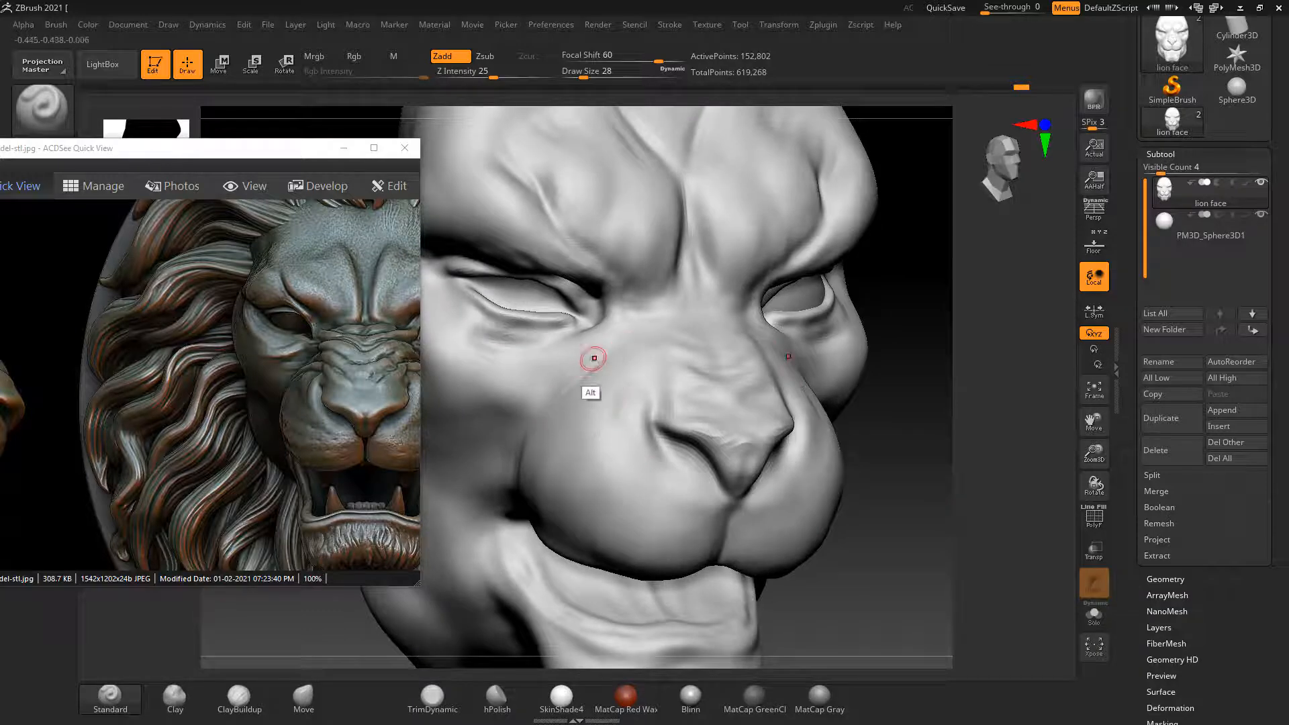
alt+drag(593, 360, 536, 429)
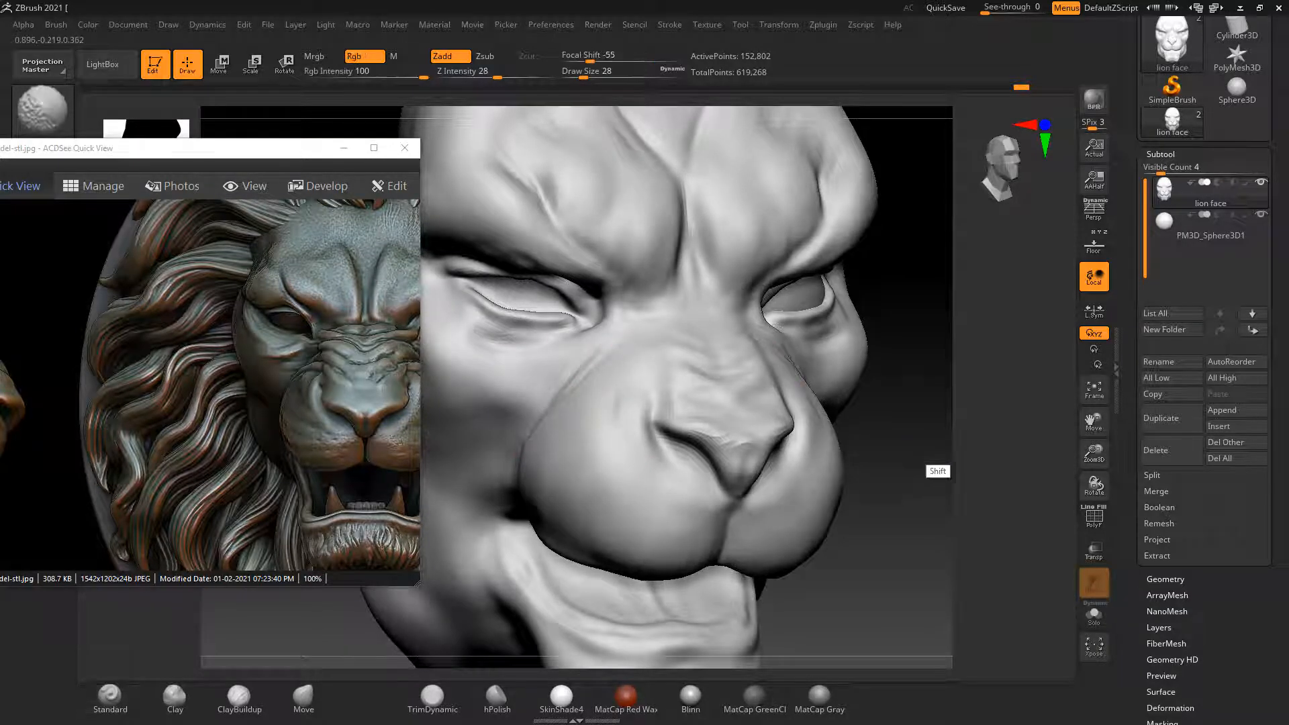
shift+drag(930, 463, 921, 463)
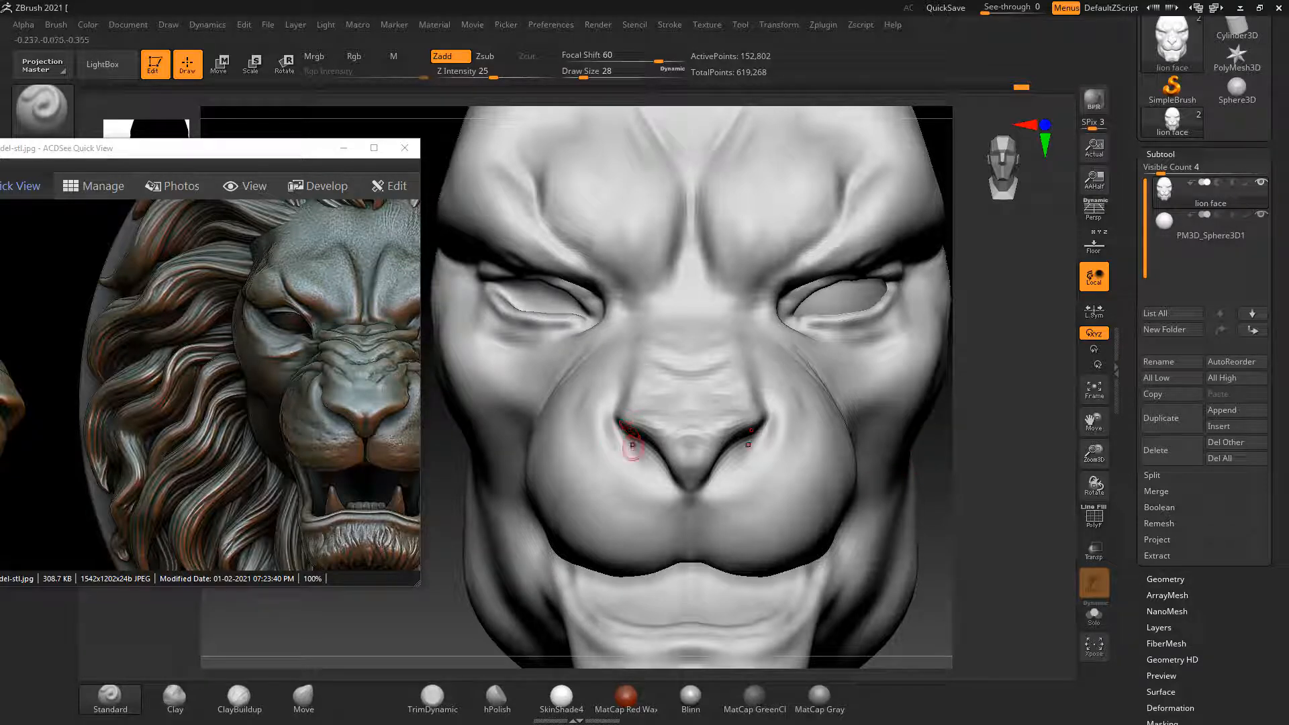
Carve folds above the nostrils and near the inner eye corners at draw size 48, using the frontal lion reference
key(])
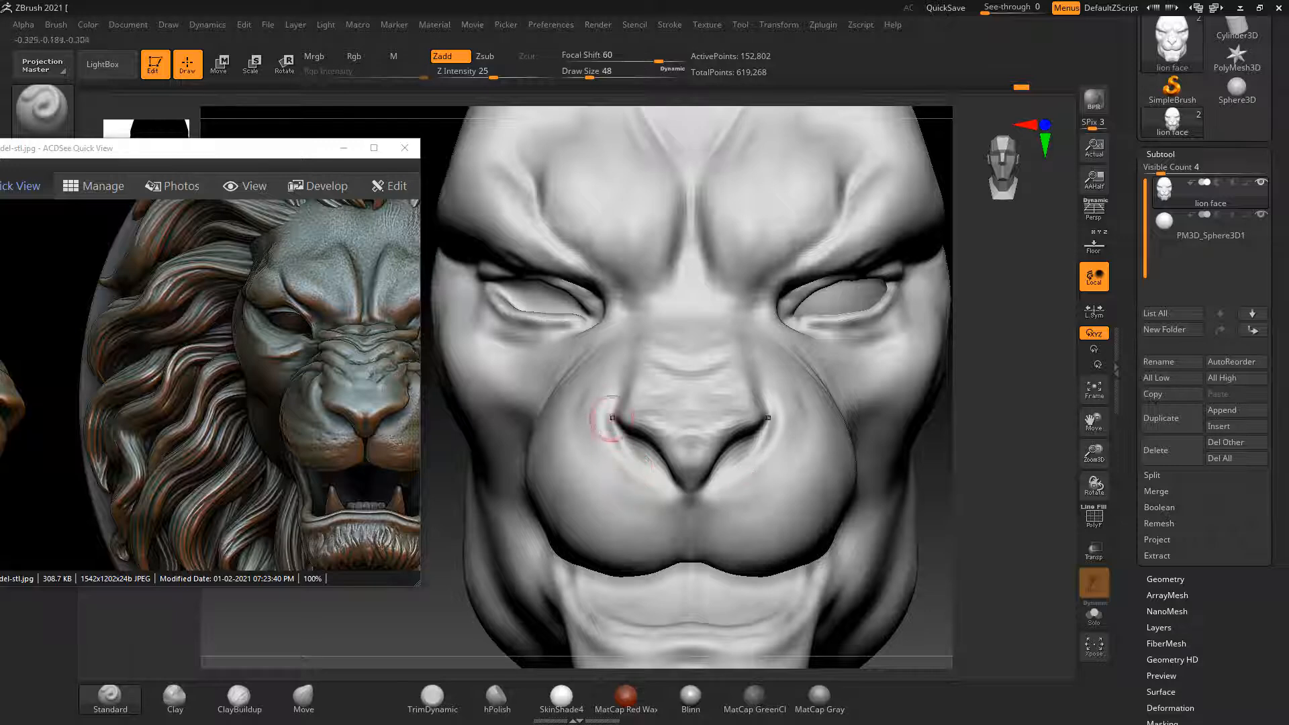
alt+drag(606, 379, 586, 440)
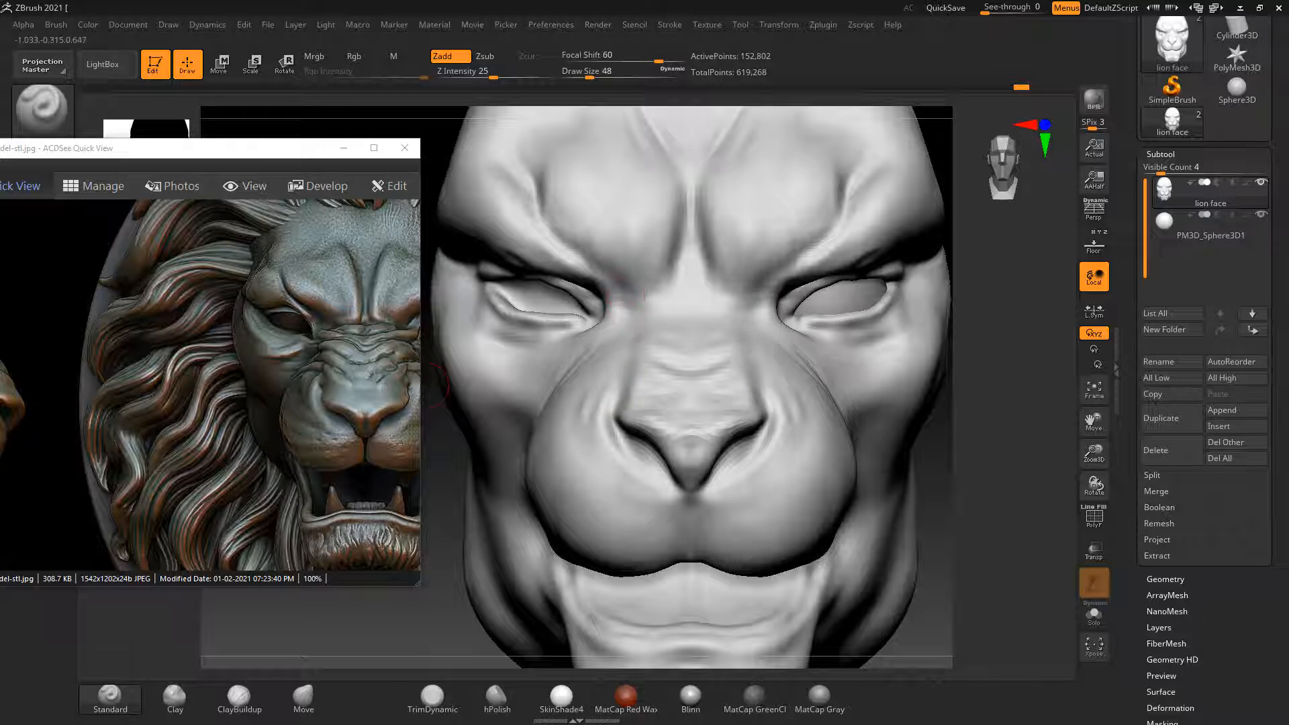
drag(425, 386, 425, 414)
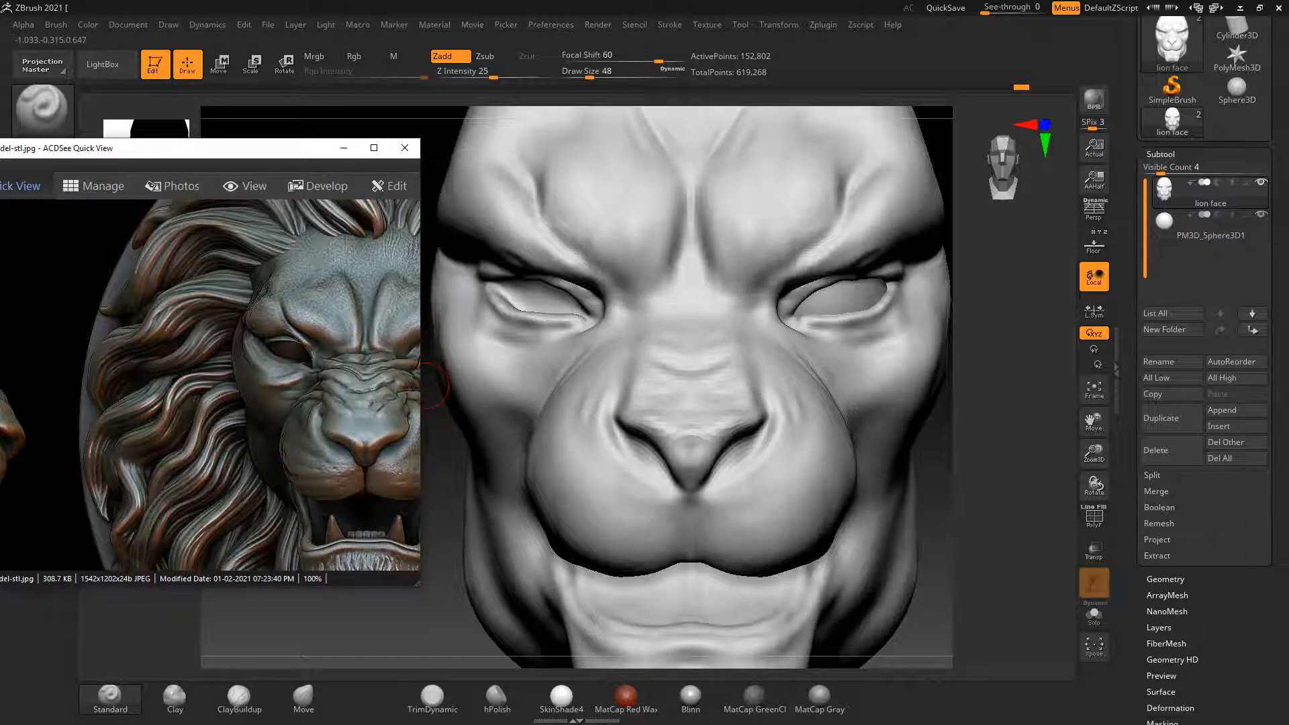
drag(631, 293, 636, 298)
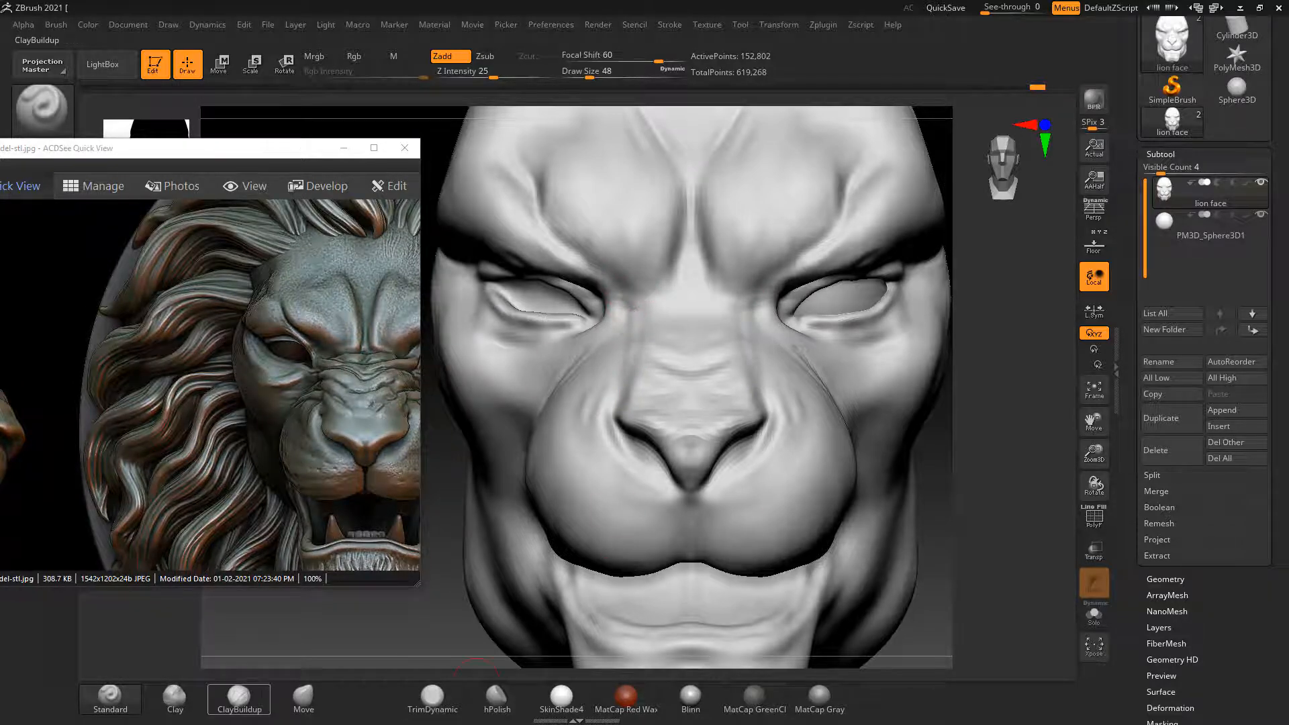
Shape the upper nose bridge with ClayBuildup at draw size 68 and sculpt horizontal wrinkles across it with the Standard brush
click(239, 700)
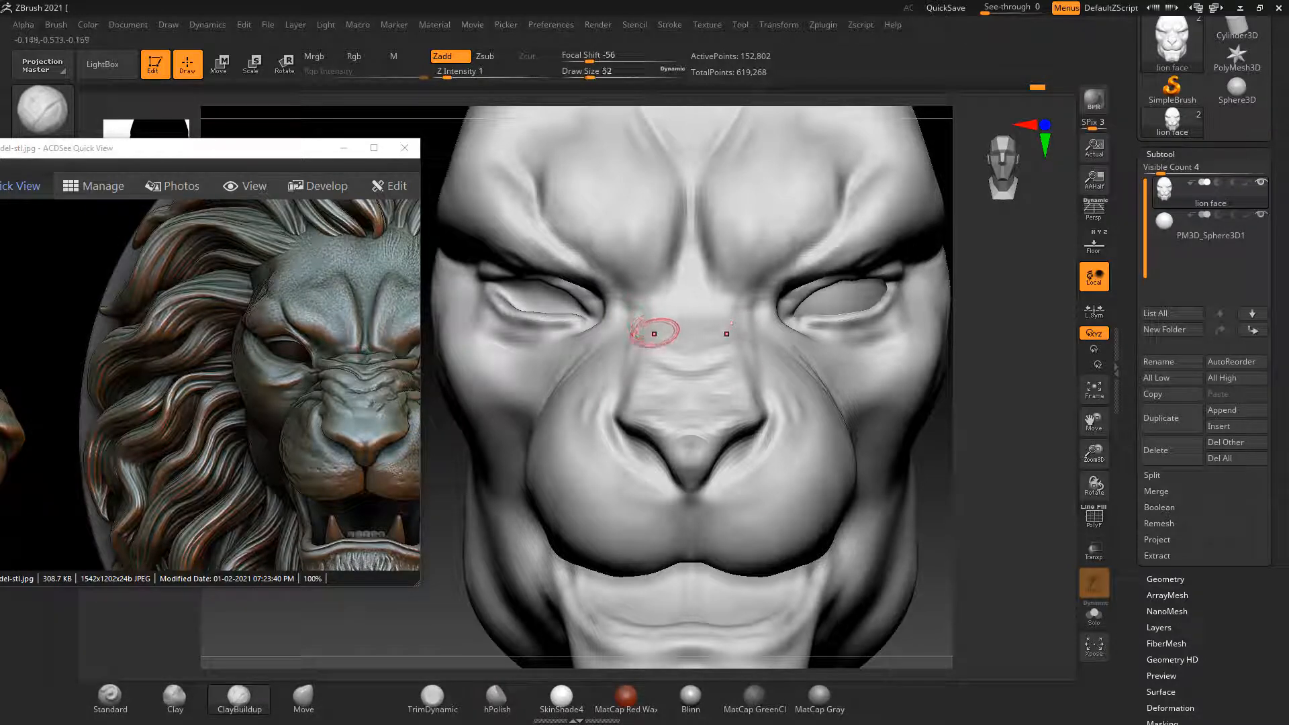
key(bracketright)
key(bracketright)
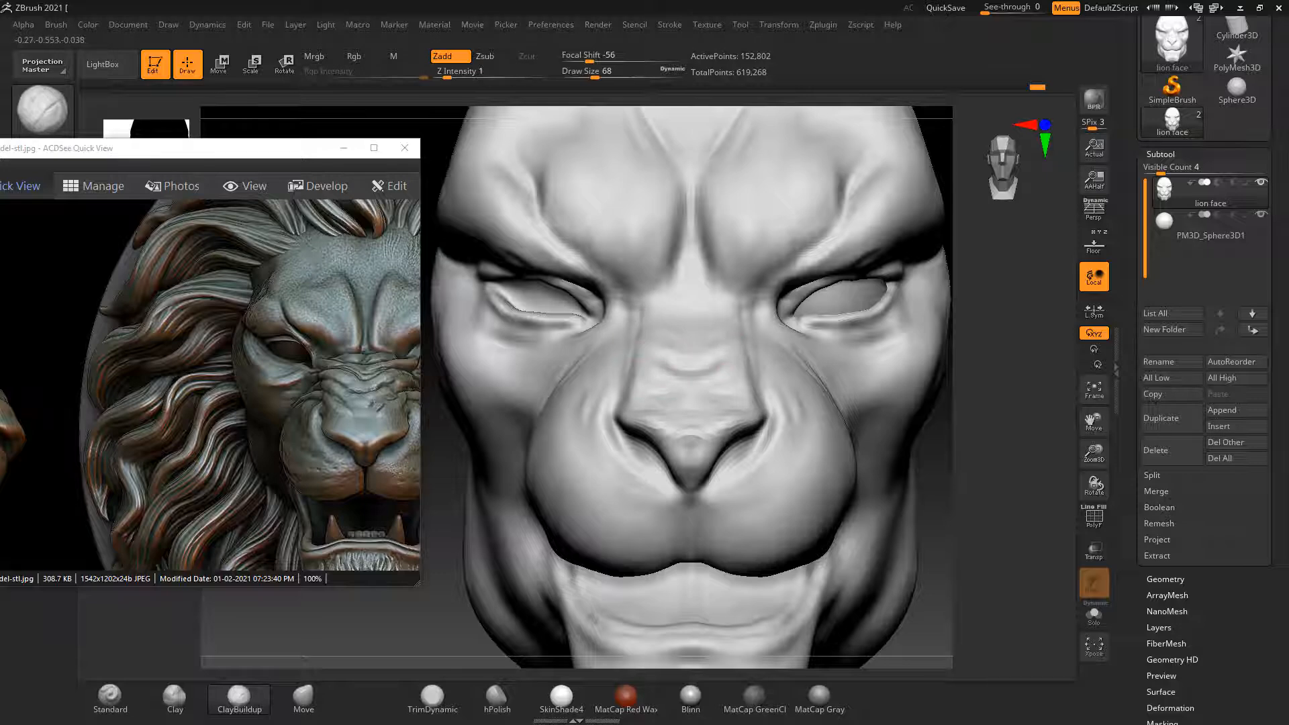
click(110, 699)
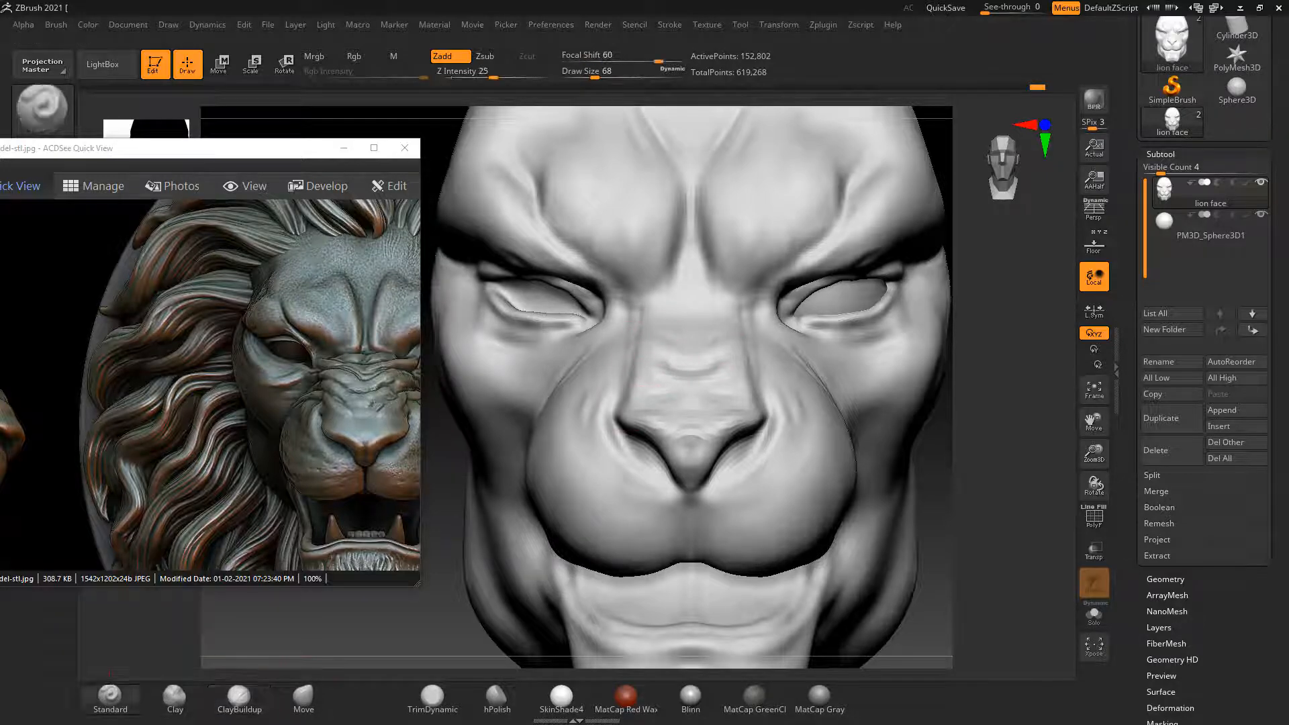
mouse_move(635, 343)
mouse_down()
mouse_move(691, 352)
mouse_move(673, 381)
mouse_move(638, 370)
mouse_up()
key(bracketleft)
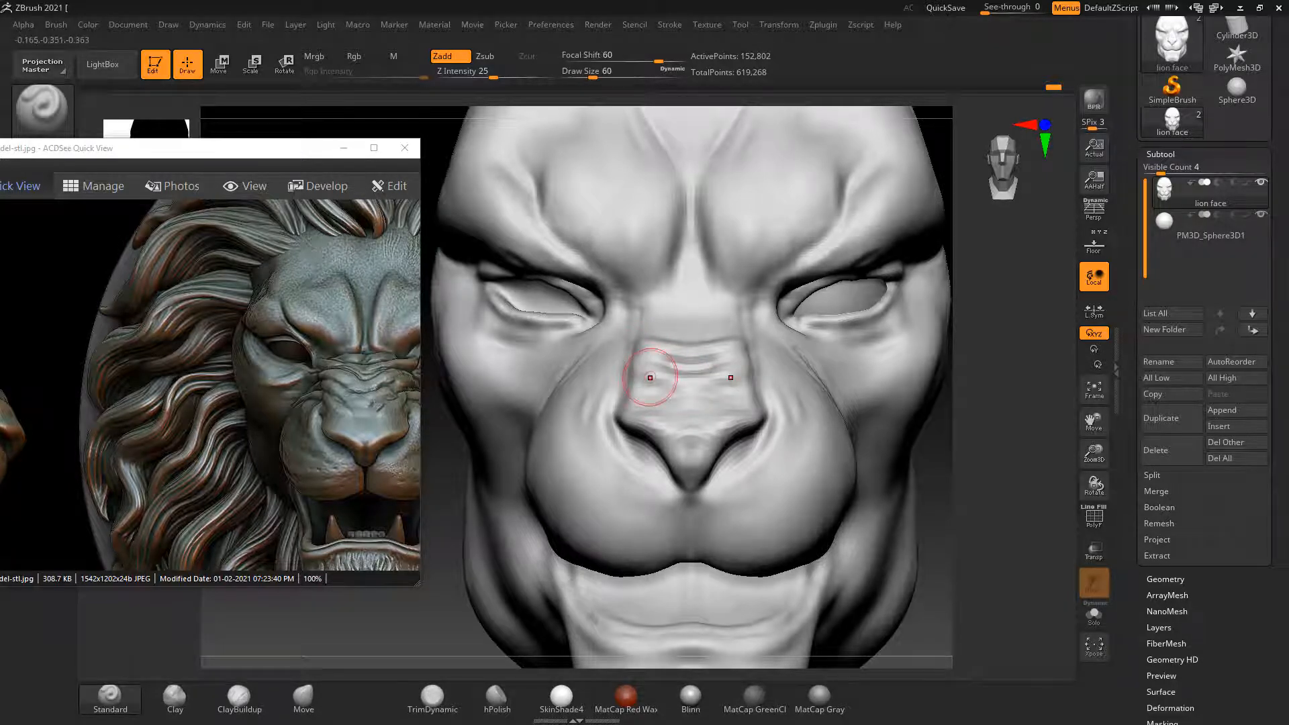
Carve snarl folds into the upper muzzle beside the nose with the Standard brush at draw size 60, smoothing the muzzle surface
mouse_move(967, 483)
mouse_down()
mouse_move(1055, 480)
mouse_move(1037, 487)
mouse_up()
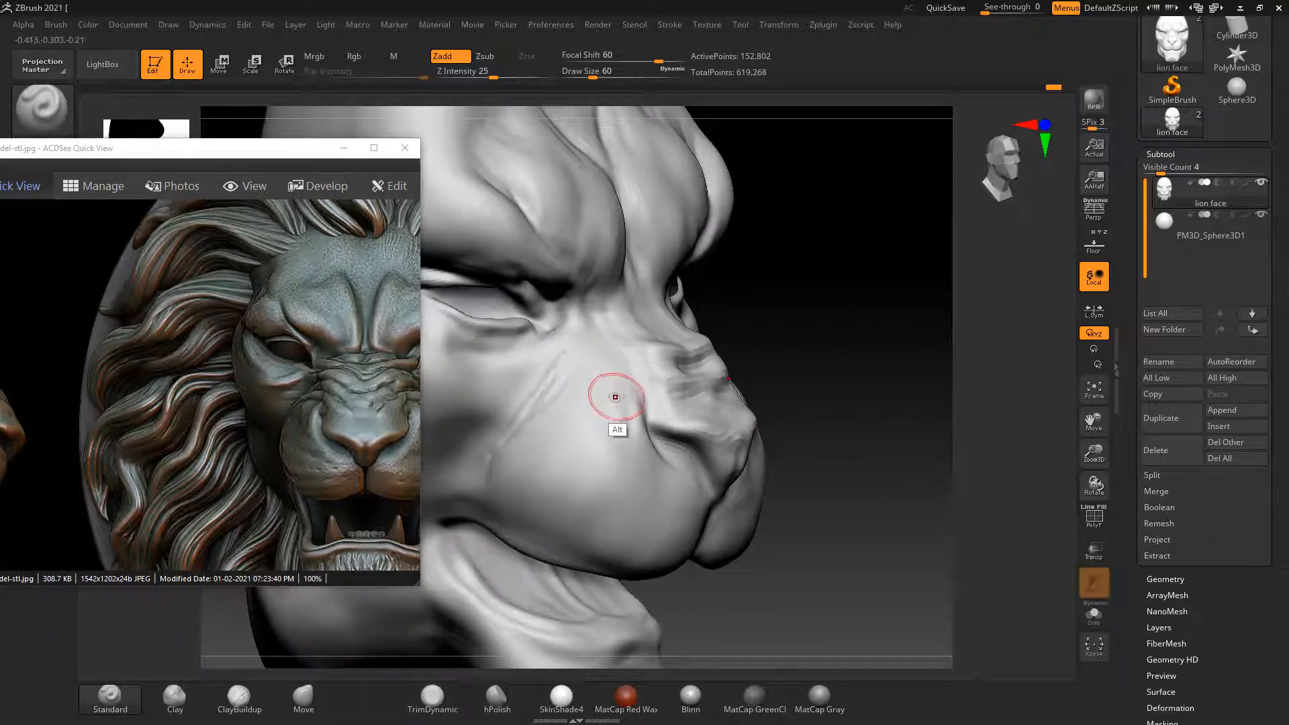
mouse_move(608, 390)
alt+mouse_down()
mouse_move(567, 377)
mouse_move(627, 416)
mouse_move(597, 392)
mouse_move(625, 389)
mouse_move(603, 376)
mouse_move(635, 387)
alt+mouse_up()
shift+drag(848, 376, 817, 388)
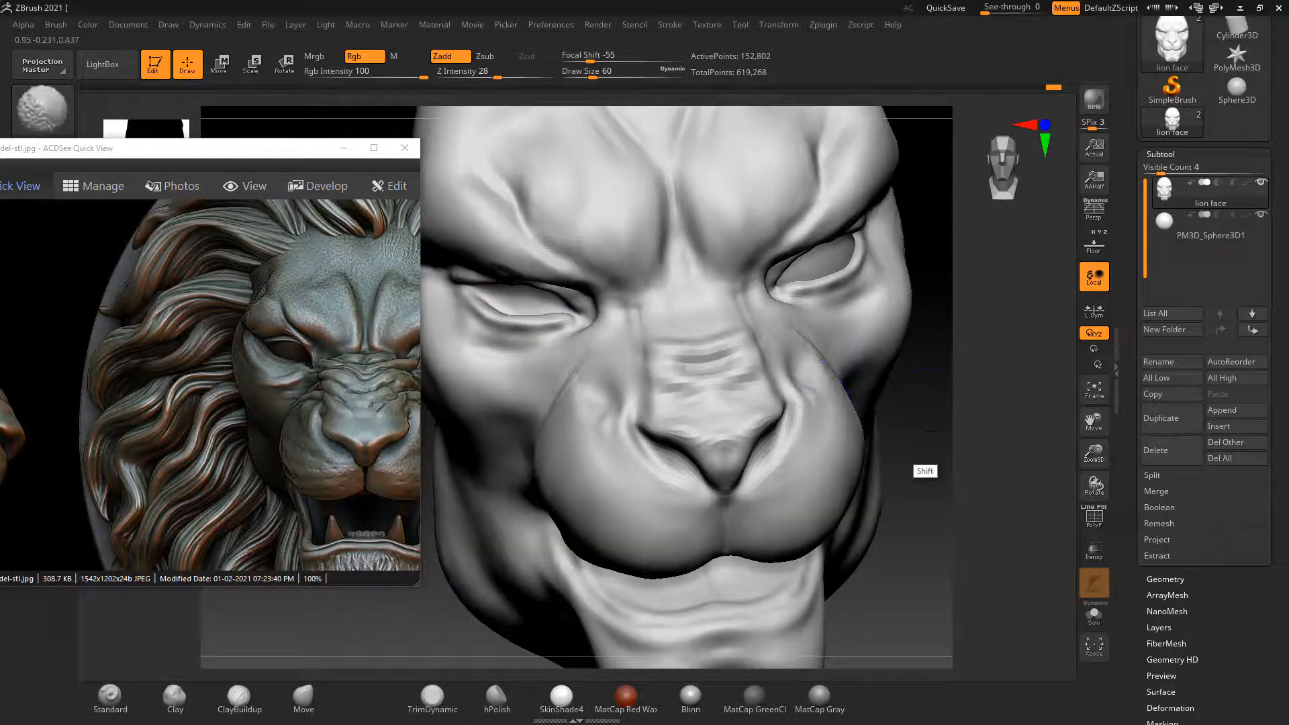
shift+drag(932, 435, 946, 467)
alt+drag(430, 605, 458, 607)
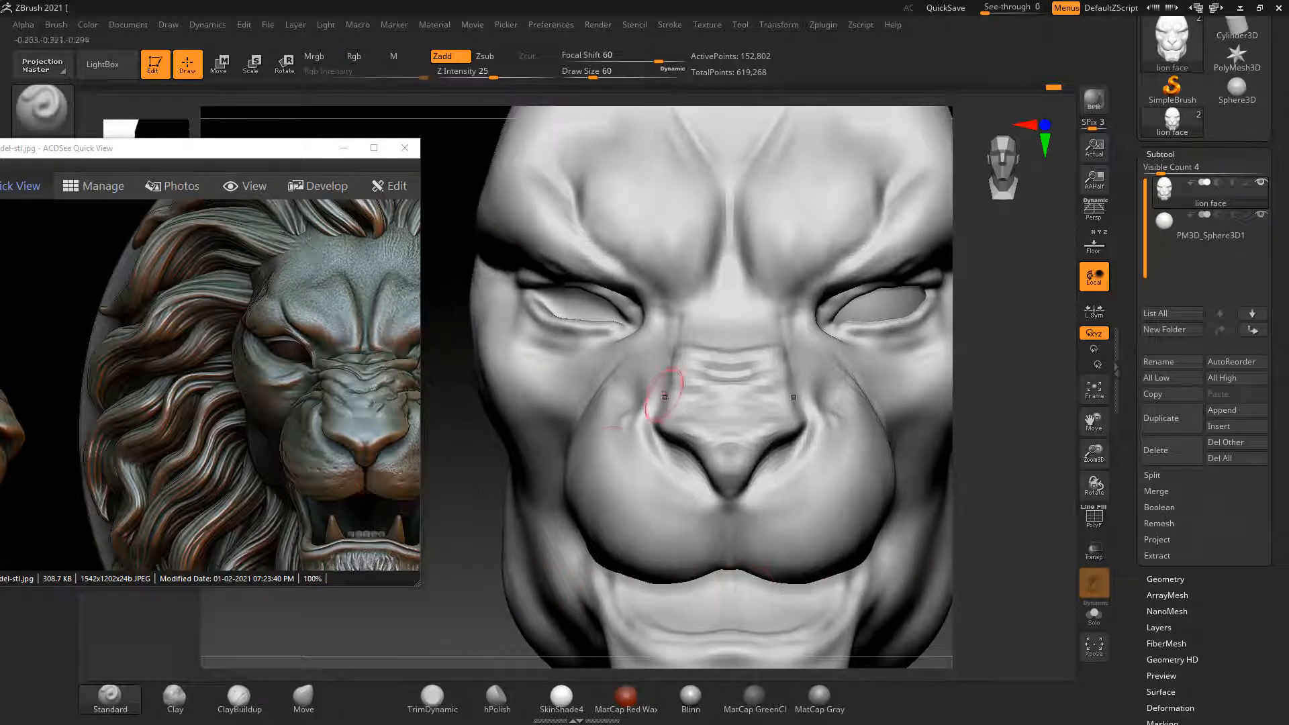
alt+drag(664, 410, 666, 364)
alt+drag(656, 399, 631, 388)
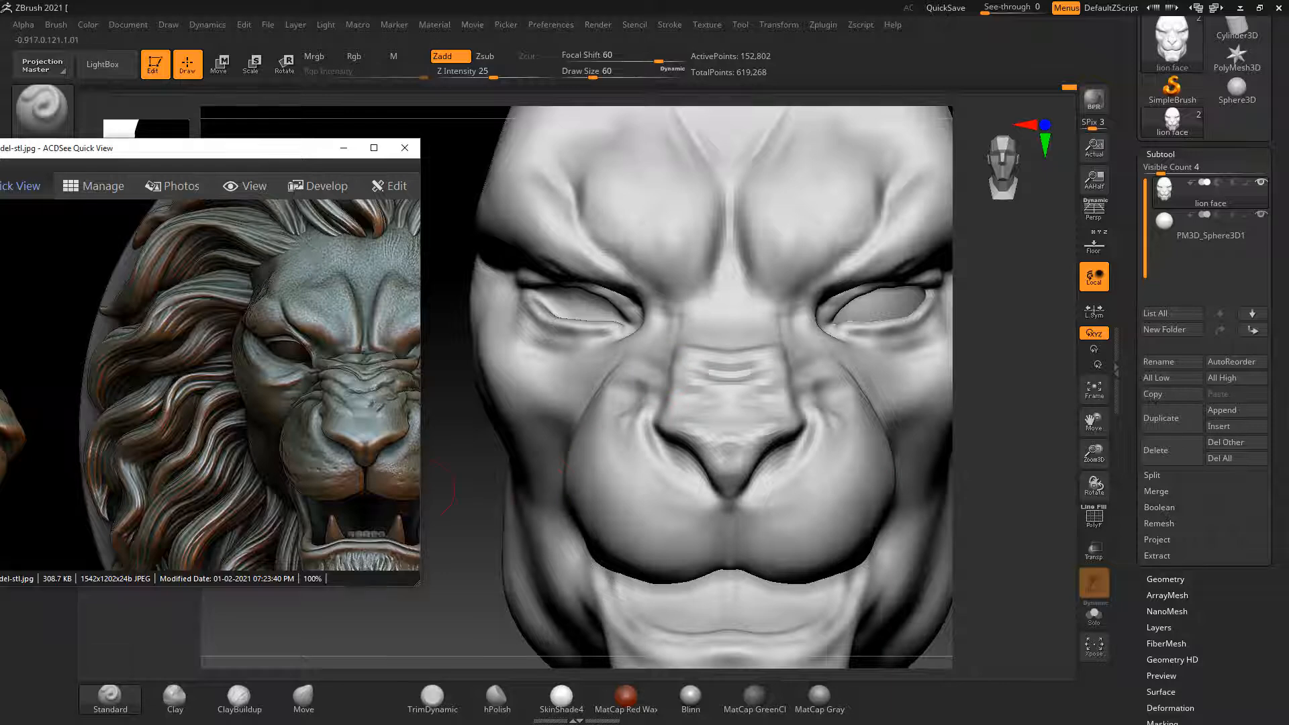
Bring the reference's side-view lion into view and shape the upper muzzle folds behind the nostril with ClayBuildup at draw size 84
drag(175, 464, 836, 512)
mouse_move(571, 608)
mouse_down()
mouse_move(631, 664)
mouse_move(541, 677)
mouse_up()
click(239, 699)
drag(826, 430, 712, 437)
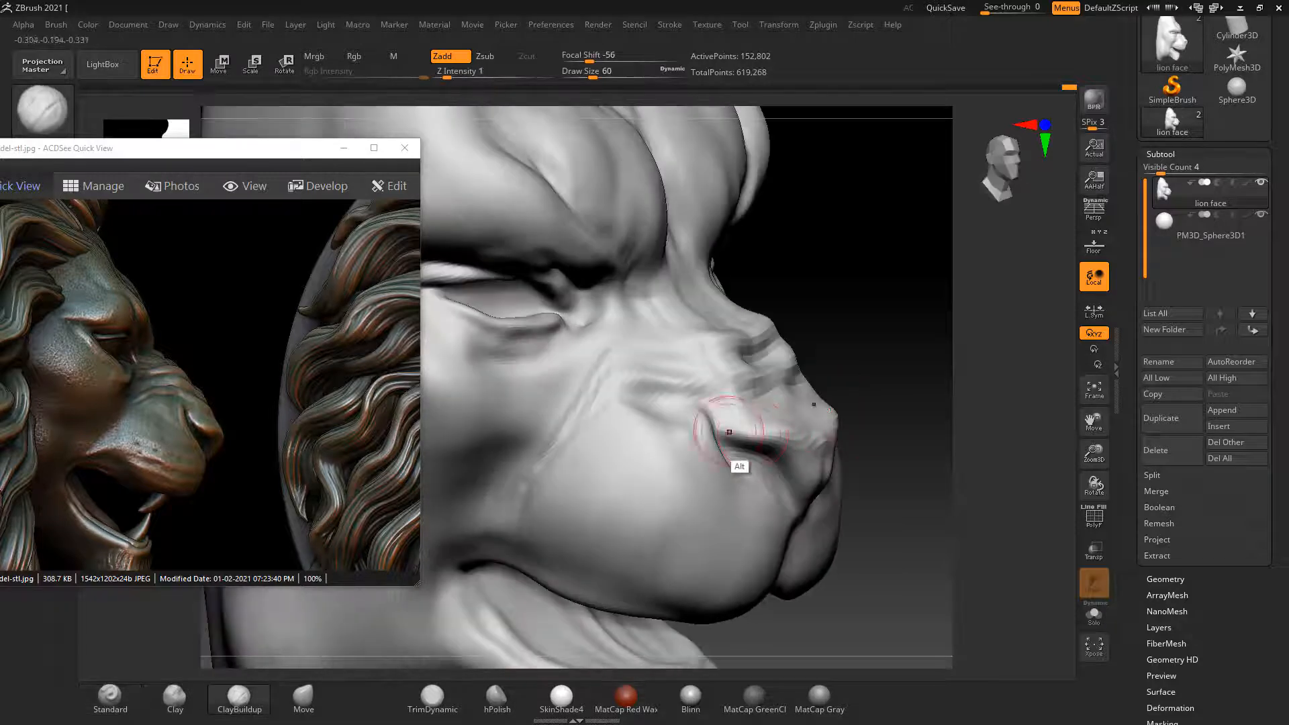
key(bracketright)
drag(697, 387, 681, 398)
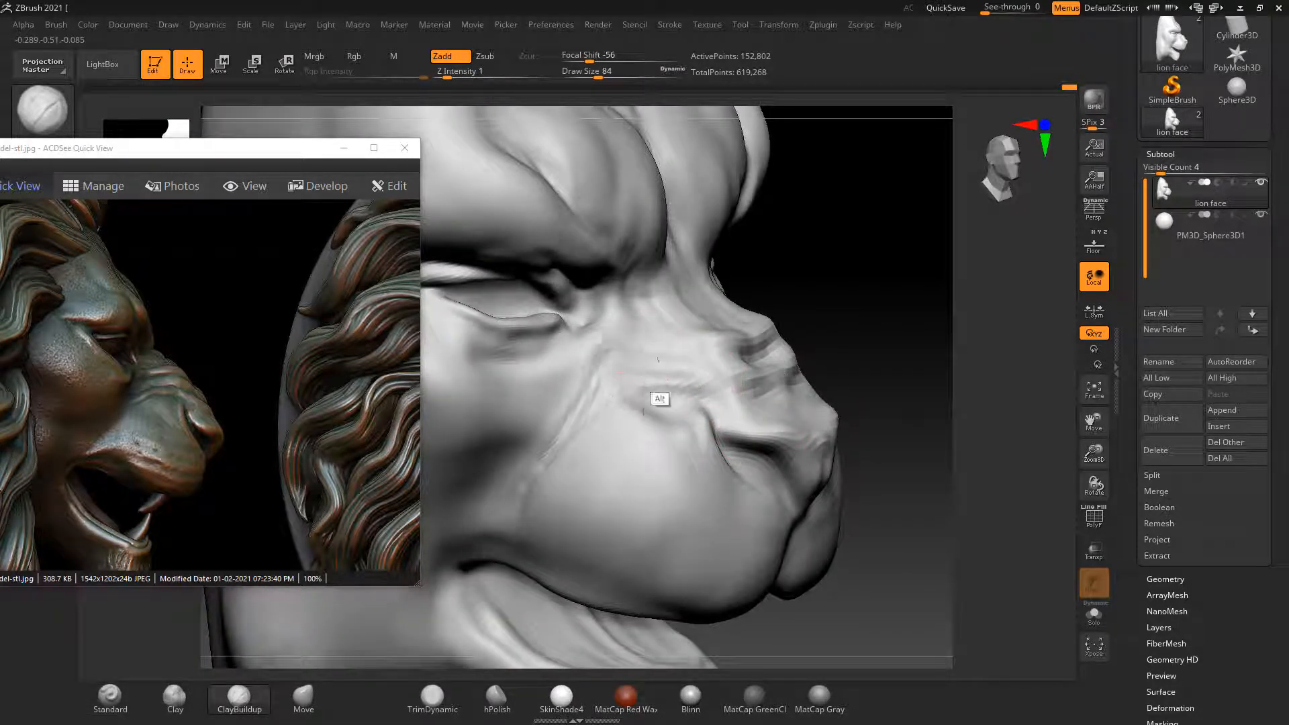
alt+drag(605, 391, 657, 388)
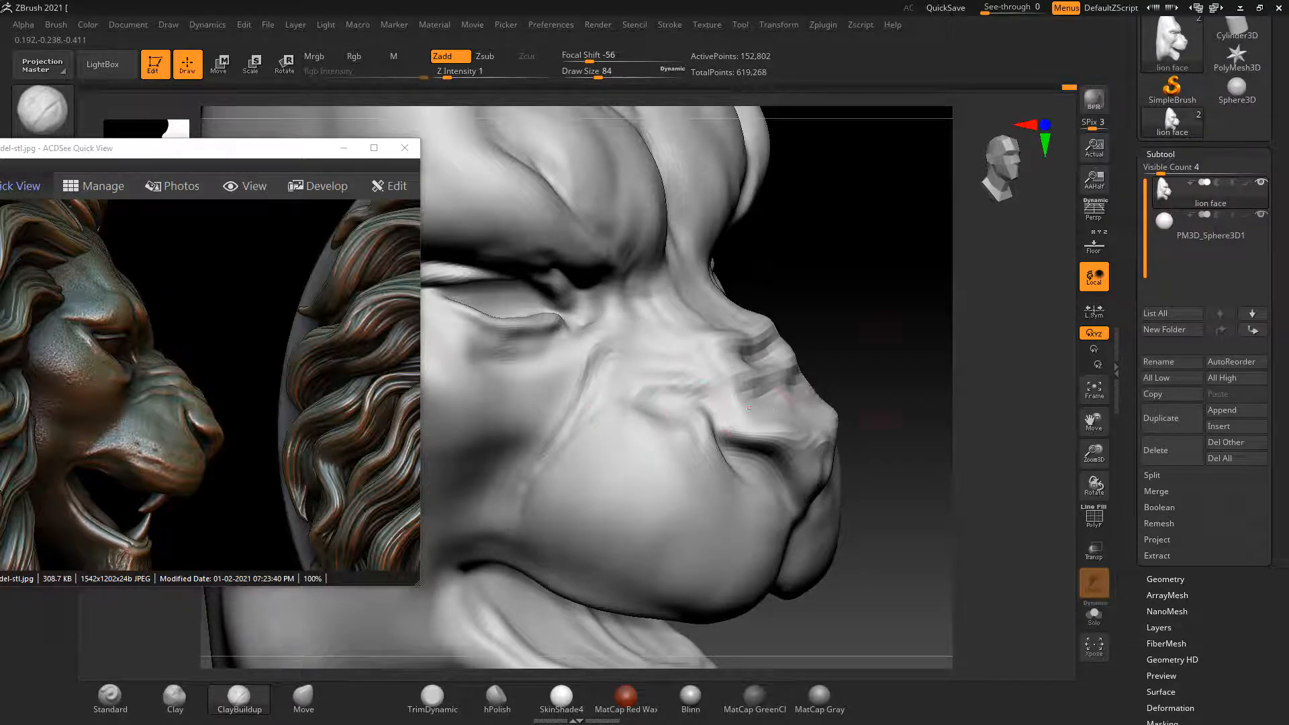
drag(749, 408, 853, 411)
mouse_move(656, 434)
alt+mouse_down()
mouse_move(632, 436)
mouse_move(643, 415)
mouse_move(599, 458)
mouse_move(638, 430)
alt+mouse_up()
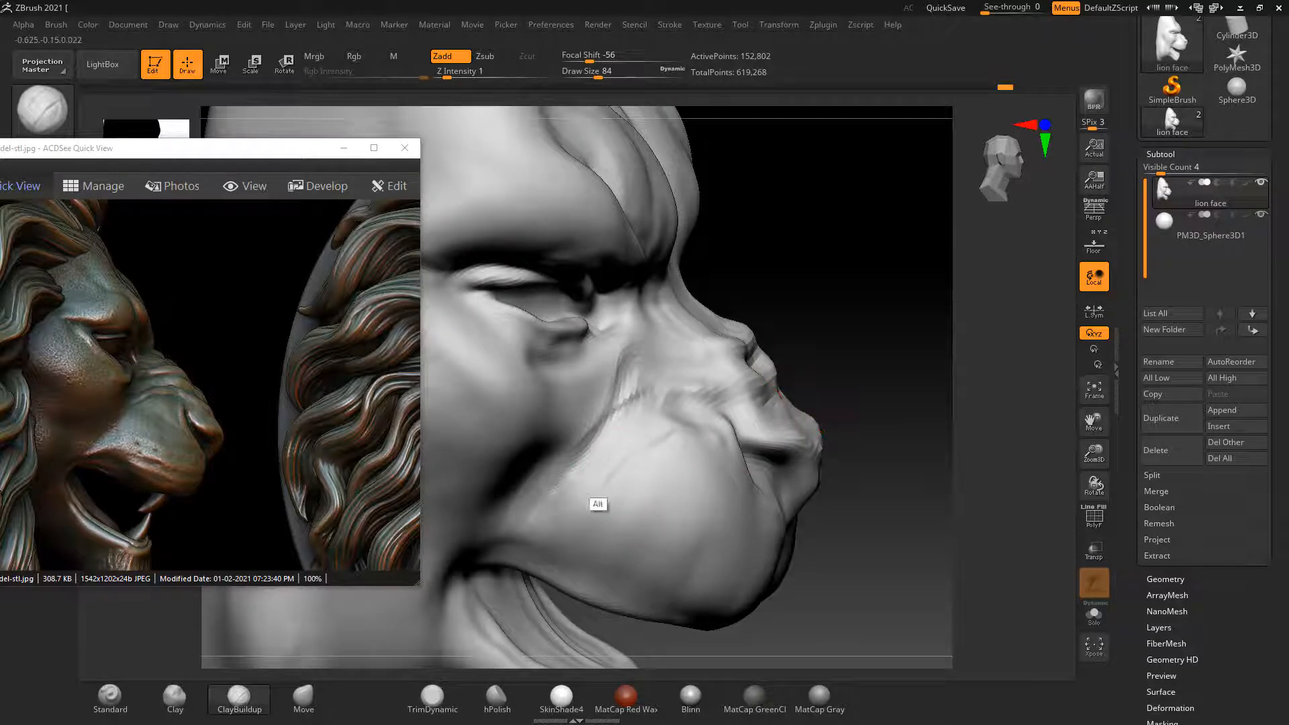
Build up the cheek forms below and beside the eye with ClayBuildup at draw size 84, following the side-view reference
drag(863, 433, 692, 449)
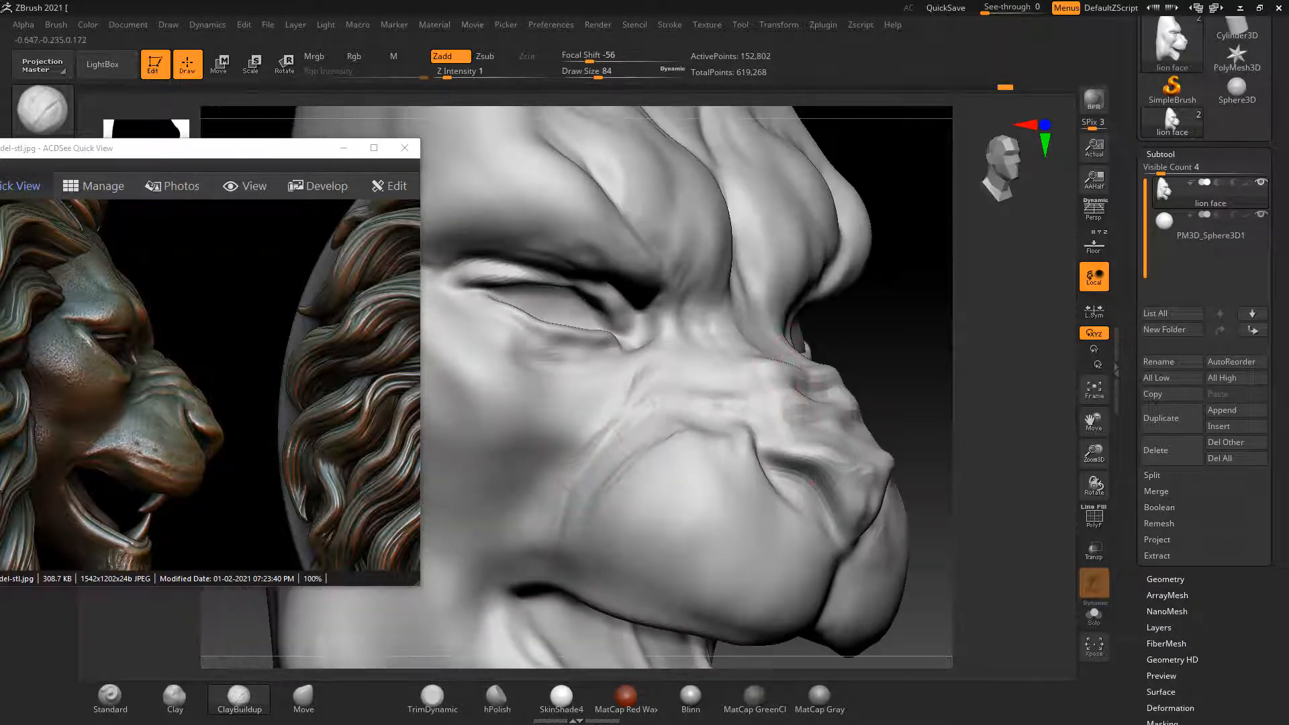
mouse_move(840, 366)
mouse_down()
mouse_move(752, 403)
mouse_move(581, 438)
mouse_up()
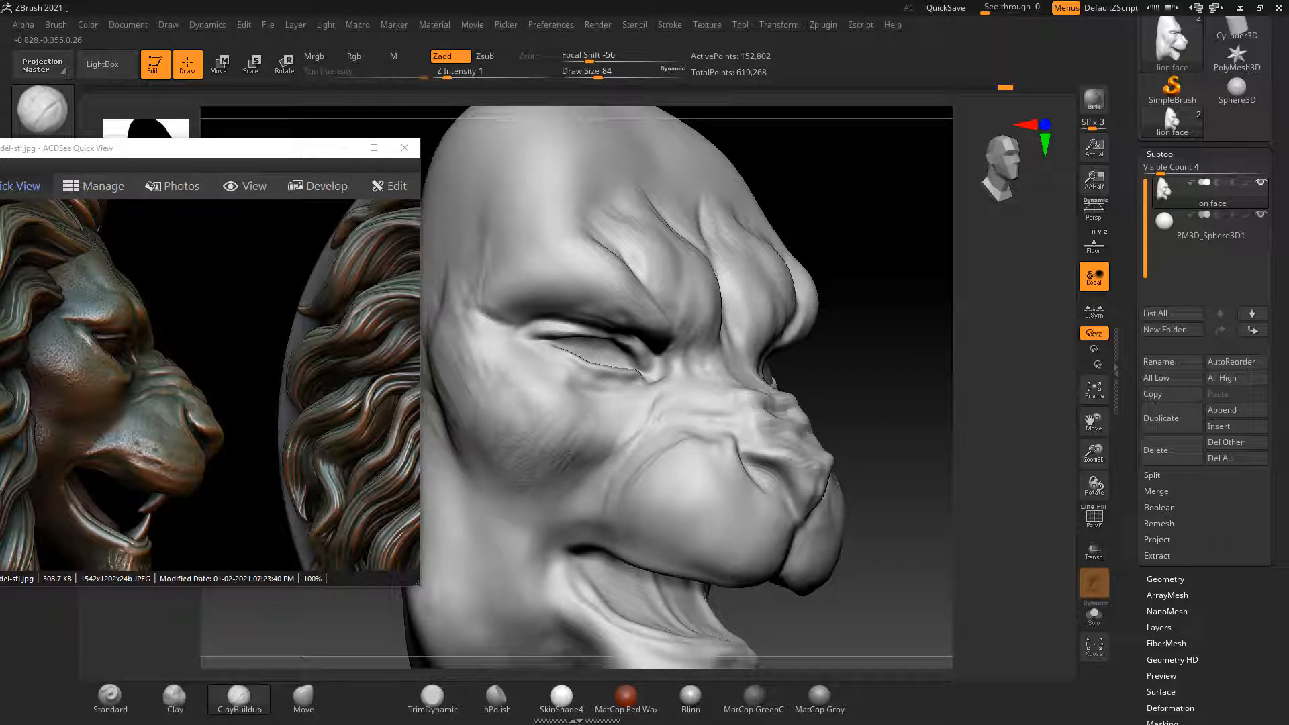
mouse_move(850, 366)
mouse_down()
mouse_move(869, 432)
mouse_move(804, 419)
mouse_up()
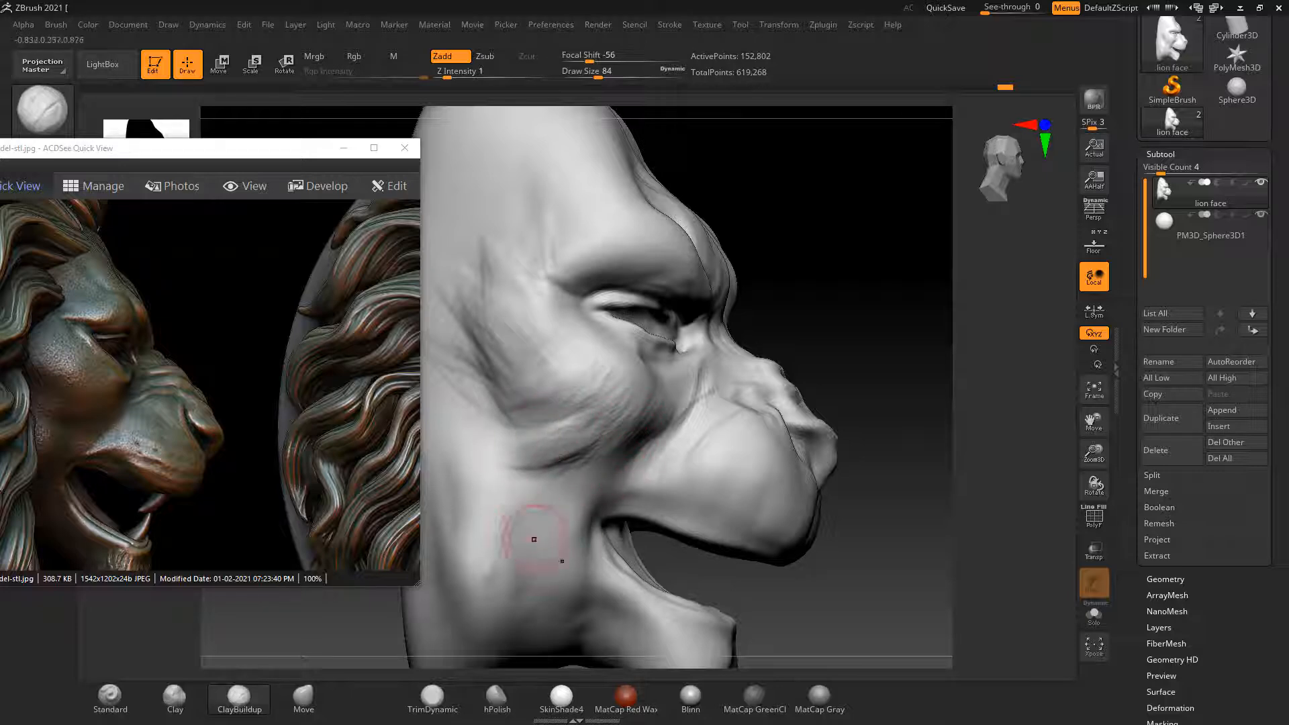
Carve the fold at the mouth corner behind the muzzle with ClayBuildup, switching to the Standard brush at draw size 84
key(alt)
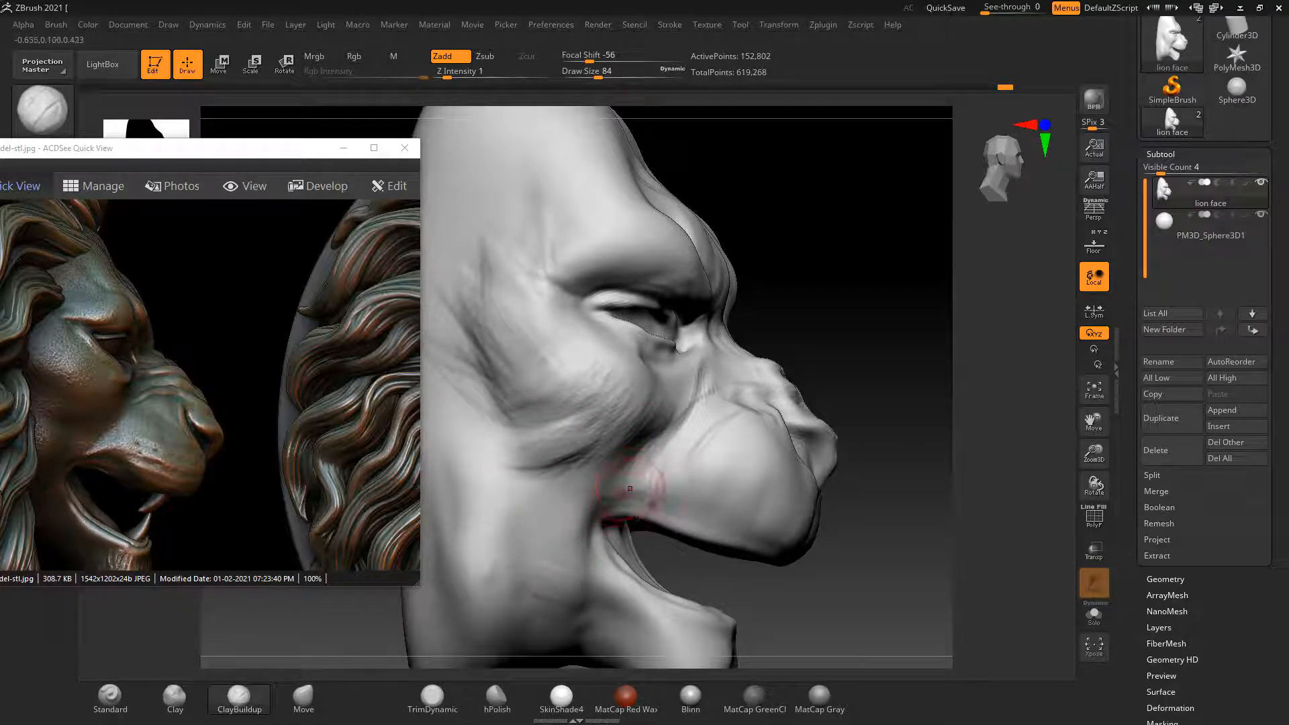
alt+drag(629, 489, 620, 482)
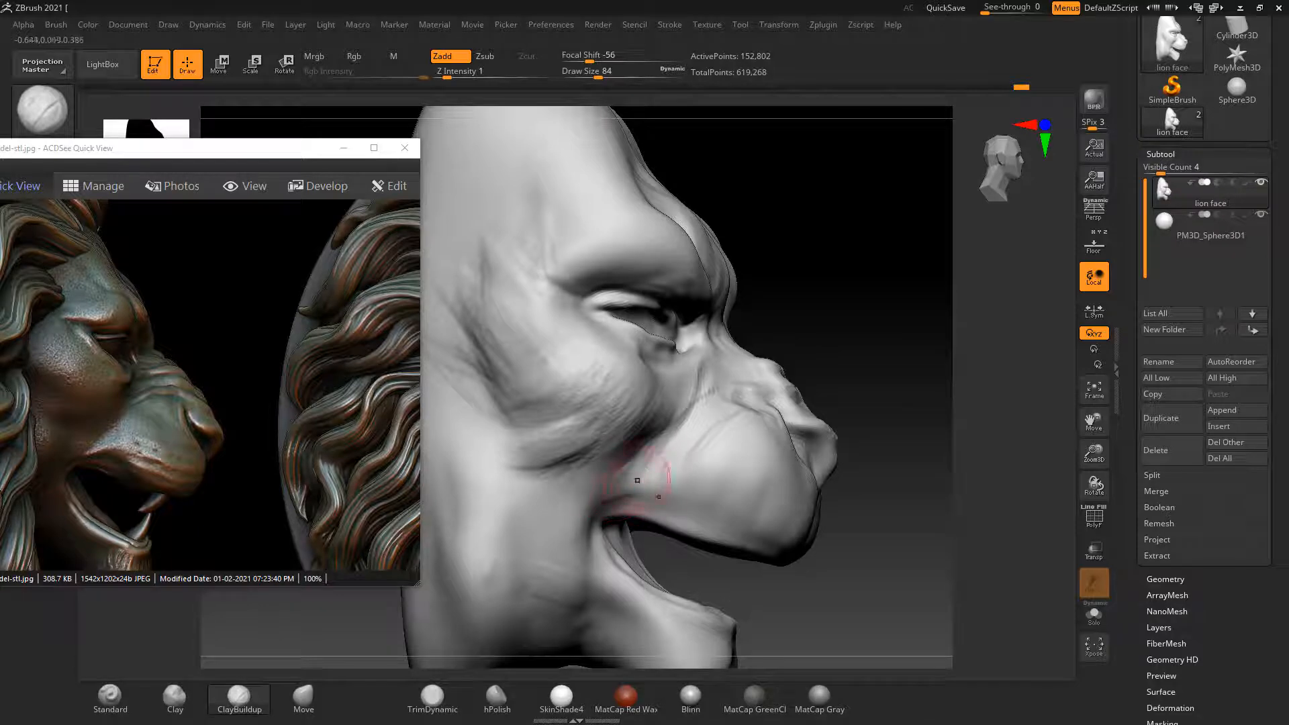
click(110, 698)
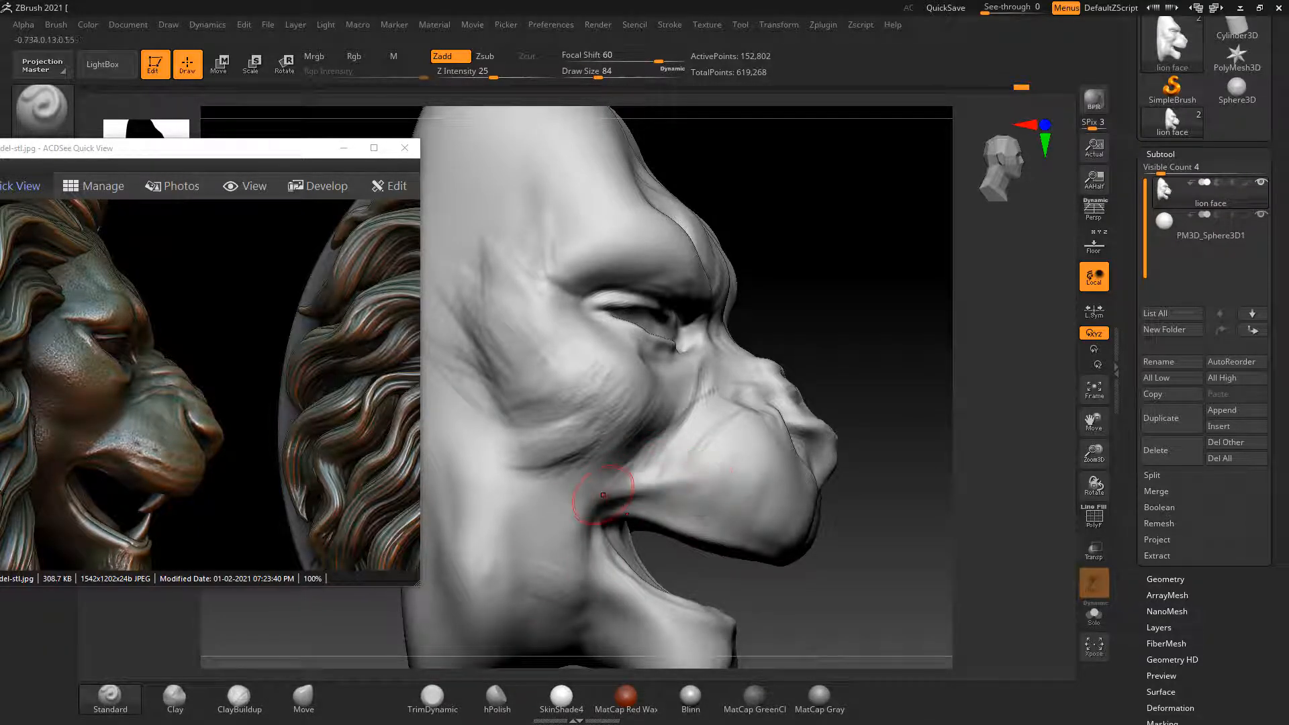
Carve the groove from the inner eye corner down between cheek and muzzle with the Standard brush at draw size 84, smoothing around it
alt+drag(630, 489, 779, 403)
alt+drag(873, 313, 873, 363)
mouse_move(817, 404)
alt+mouse_down()
mouse_move(771, 363)
mouse_move(799, 380)
alt+mouse_up()
alt+drag(900, 336, 901, 370)
shift+drag(823, 393, 749, 371)
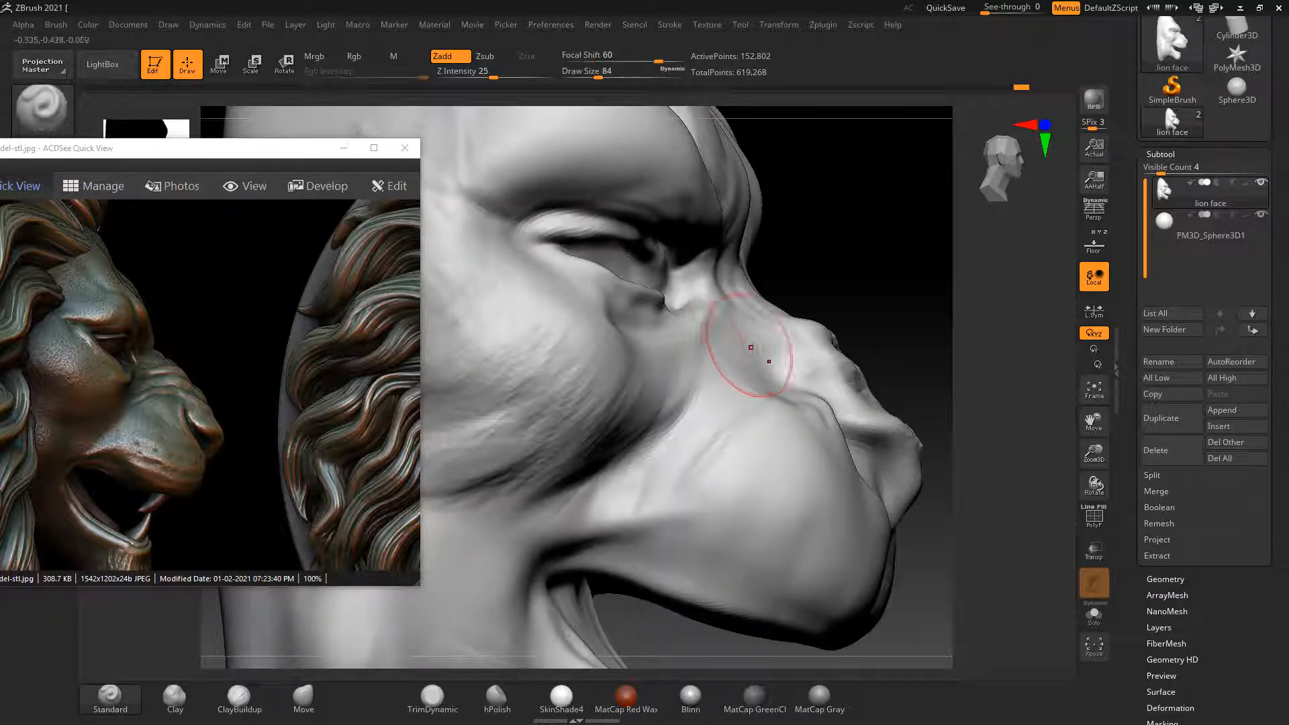
shift+drag(833, 304, 832, 326)
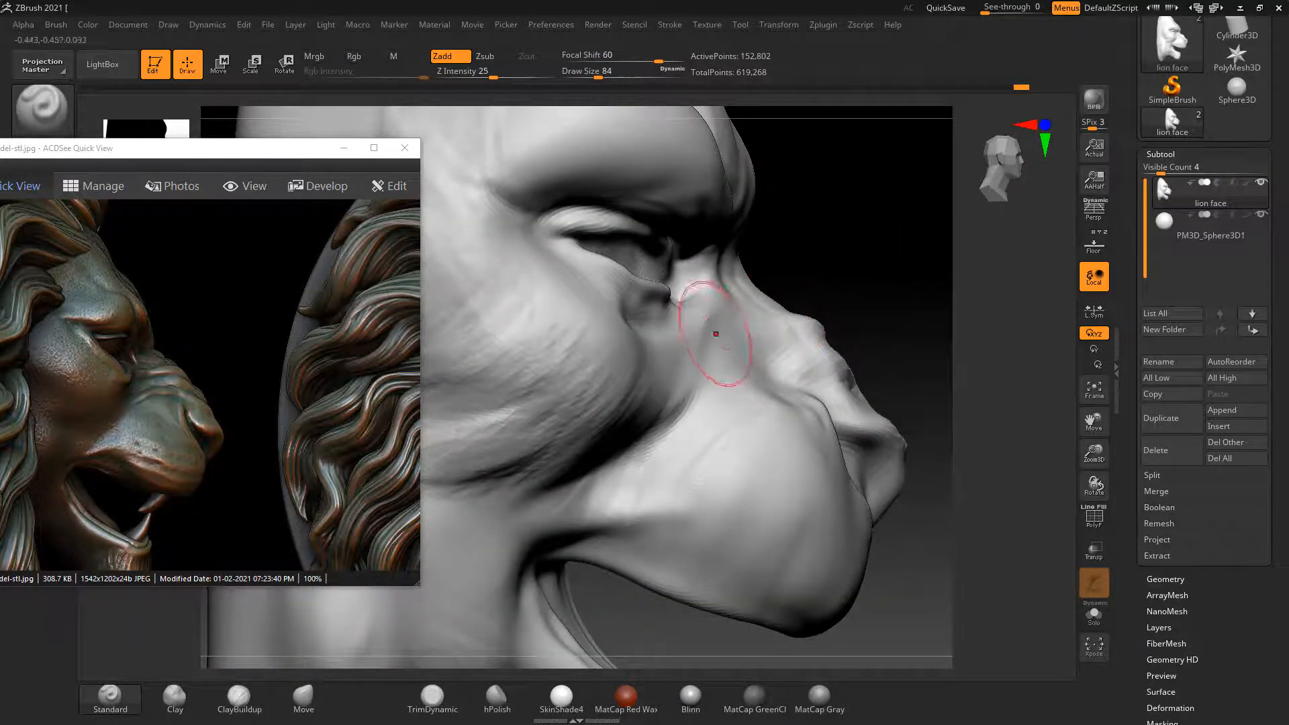
mouse_move(709, 330)
alt+mouse_down()
mouse_move(691, 403)
mouse_move(699, 365)
mouse_move(682, 380)
alt+mouse_up()
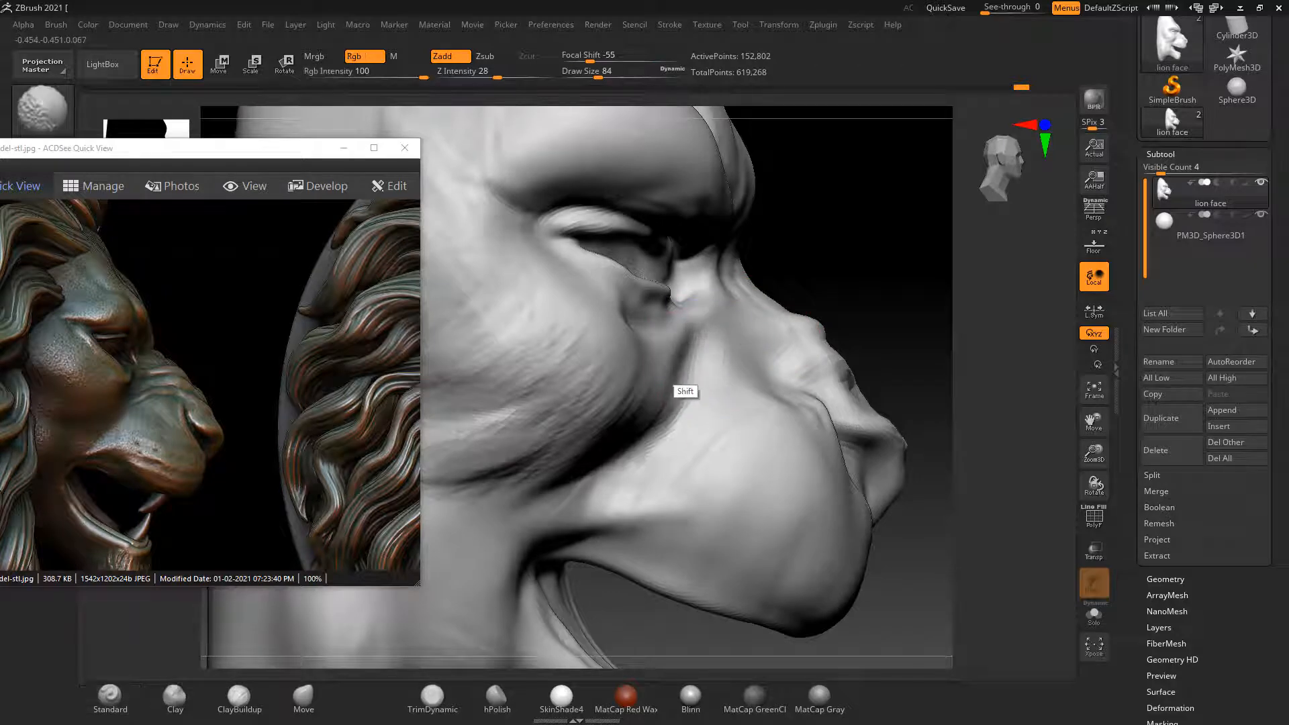
Smooth the cheek forms below and beside the eye at draw size 100
drag(875, 257, 799, 288)
shift+drag(577, 477, 564, 504)
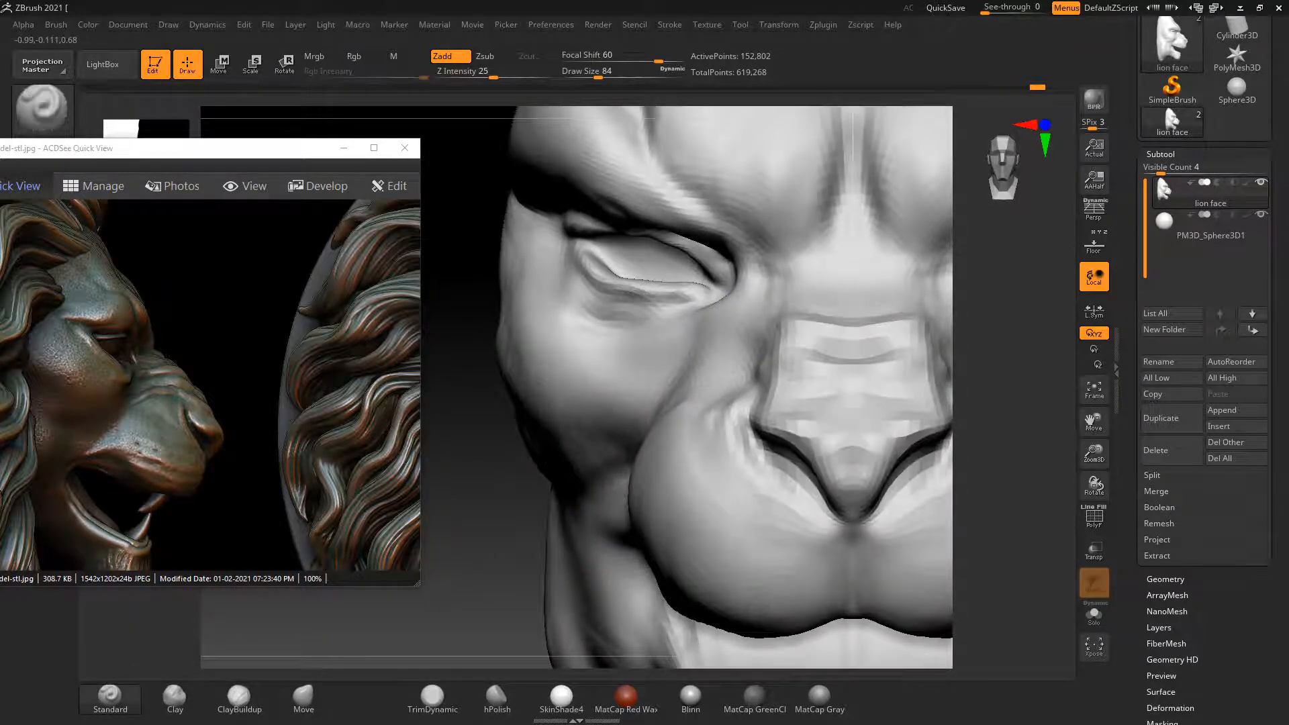
mouse_move(517, 372)
mouse_down()
mouse_move(604, 376)
mouse_move(621, 407)
mouse_up()
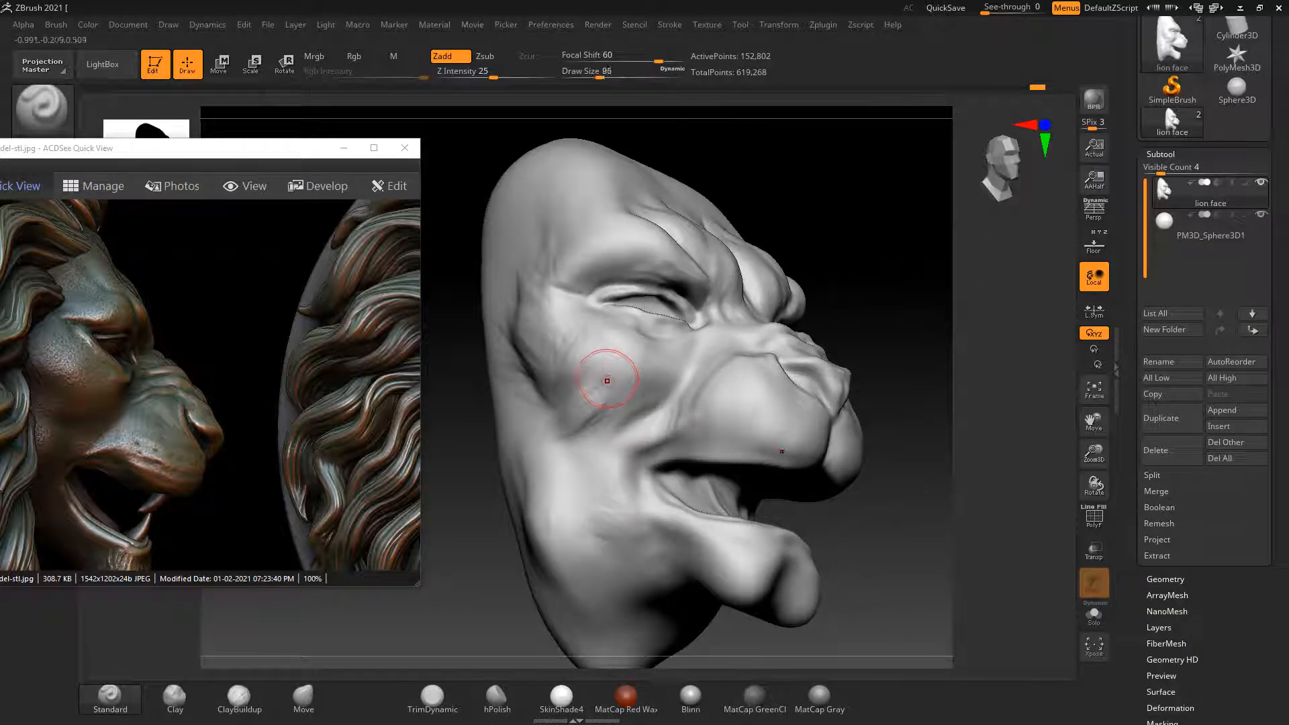
key(shift)
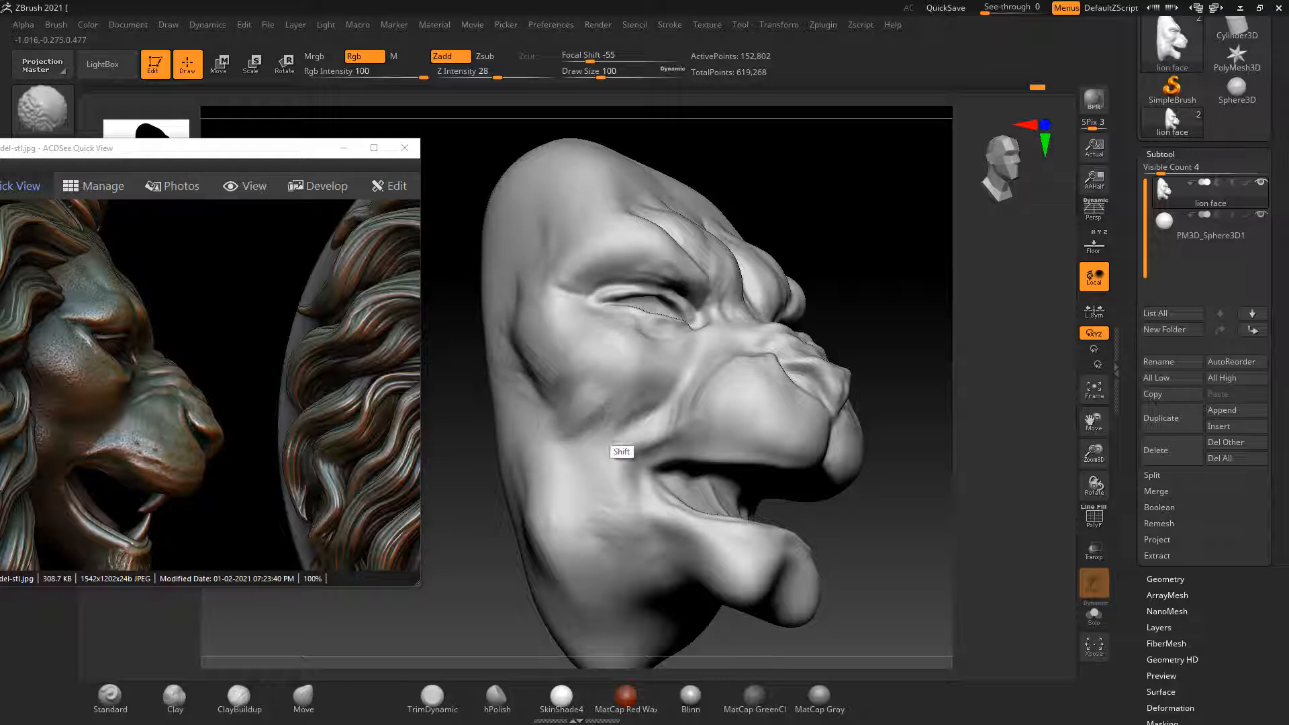
mouse_move(719, 374)
shift+right_down()
mouse_move(822, 436)
mouse_move(556, 553)
shift+right_up()
Bring the reference's front-view lion into view and carve the hollow between inner eye corner and nose bridge with the Standard brush at draw size 100
mouse_move(809, 328)
shift+mouse_down()
mouse_move(787, 322)
mouse_move(814, 333)
shift+mouse_up()
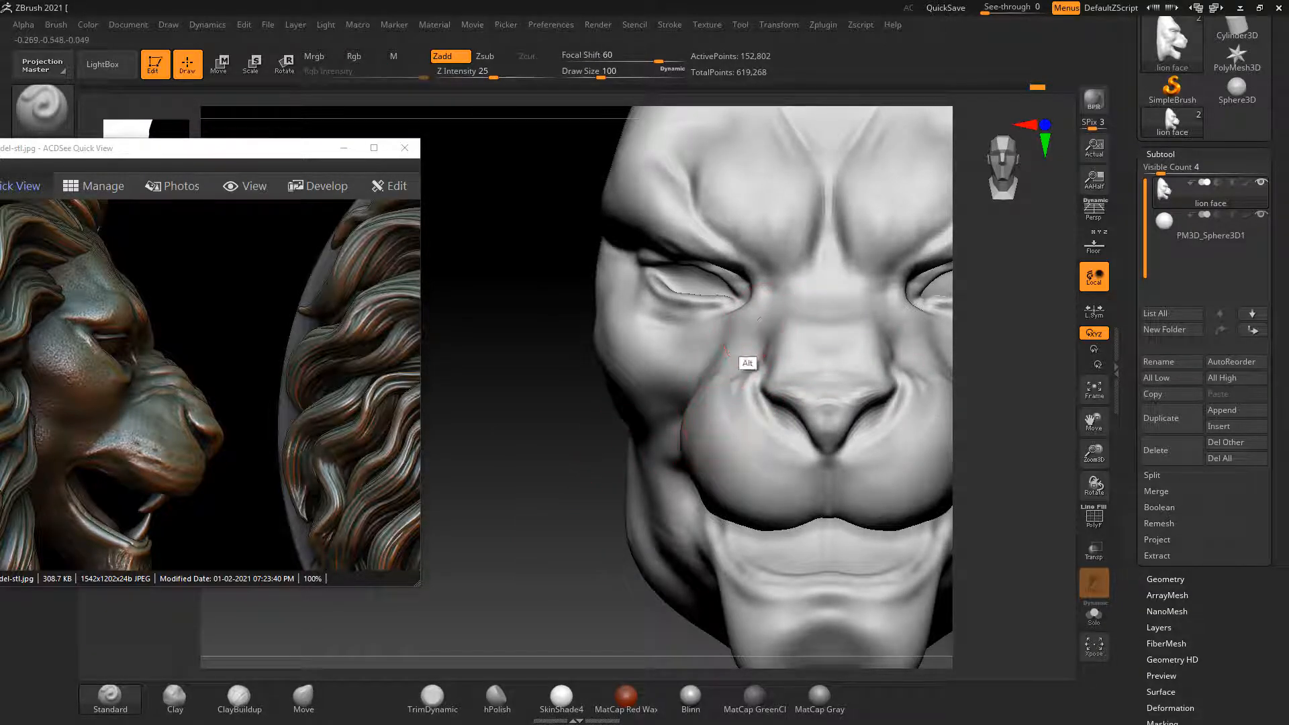
mouse_move(765, 305)
alt+mouse_down()
mouse_move(702, 380)
mouse_move(738, 341)
alt+mouse_up()
drag(356, 503, 193, 502)
mouse_move(443, 524)
mouse_down()
mouse_move(544, 591)
mouse_move(558, 628)
mouse_up()
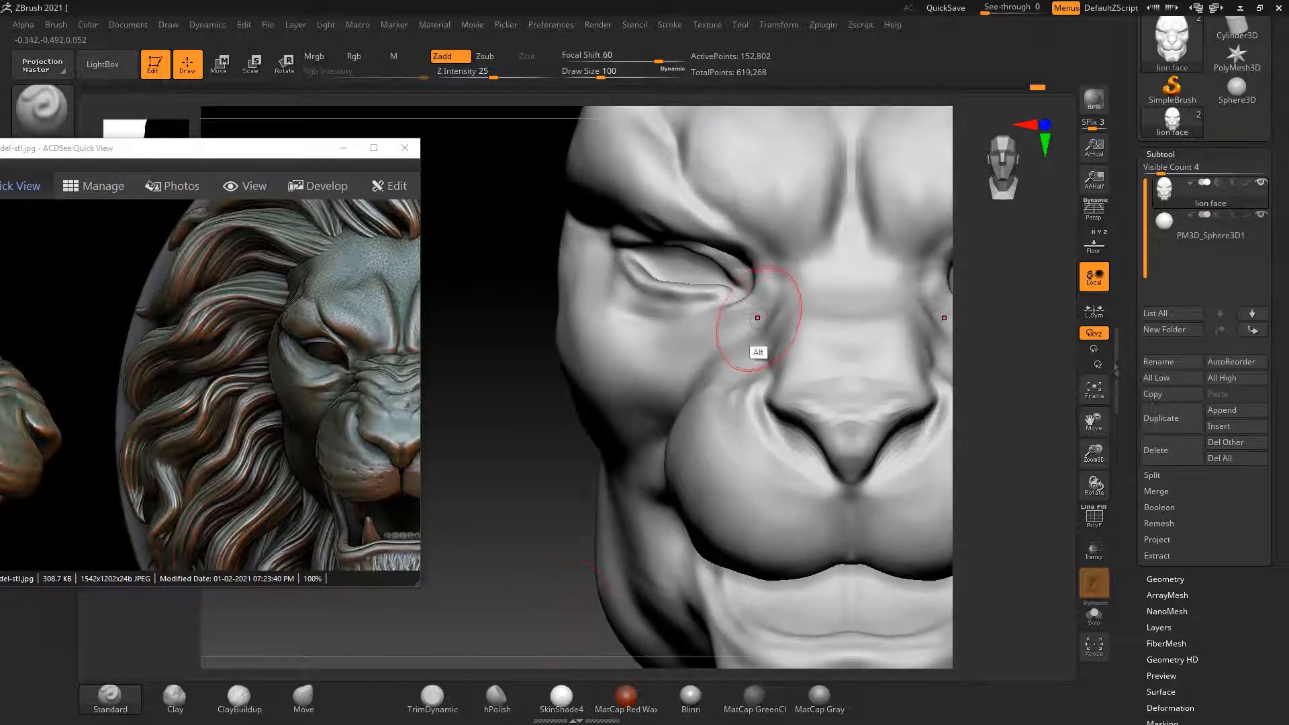
mouse_move(764, 313)
alt+mouse_down()
mouse_move(714, 380)
mouse_move(763, 330)
alt+mouse_up()
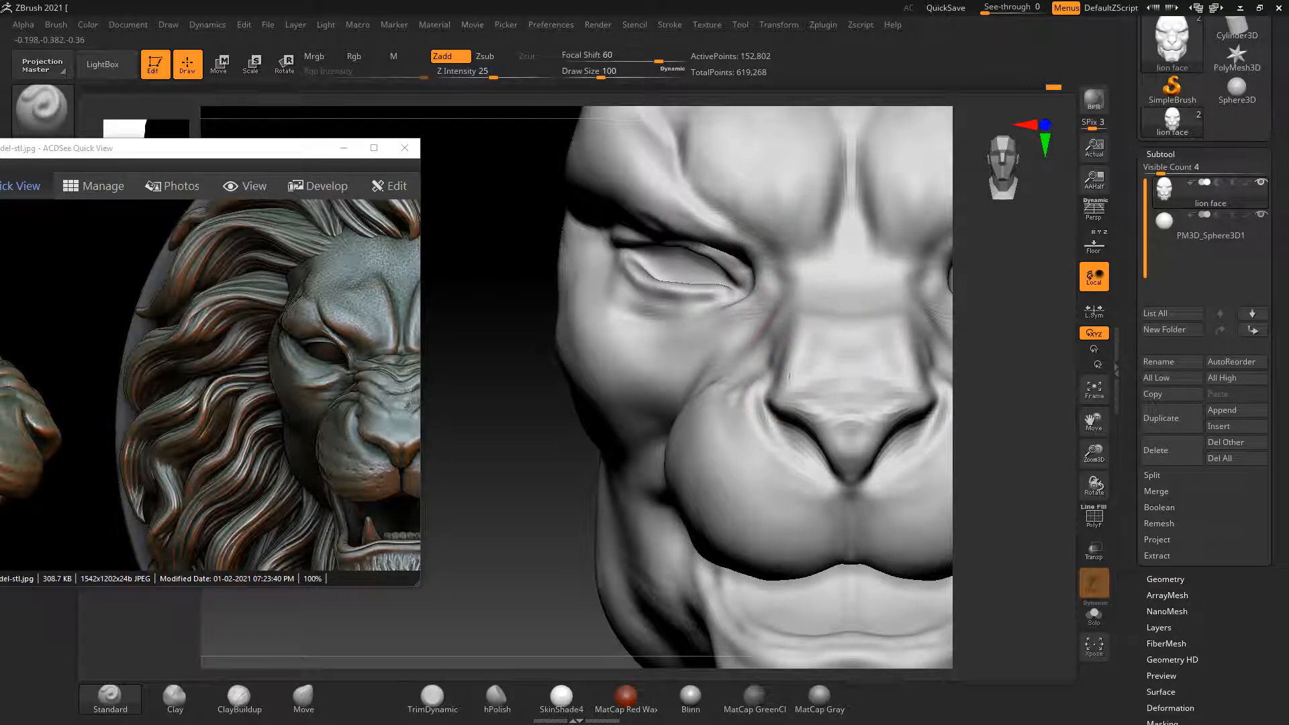
Raise the lion face to the next subdivision level and smooth the nose bridge
key(d)
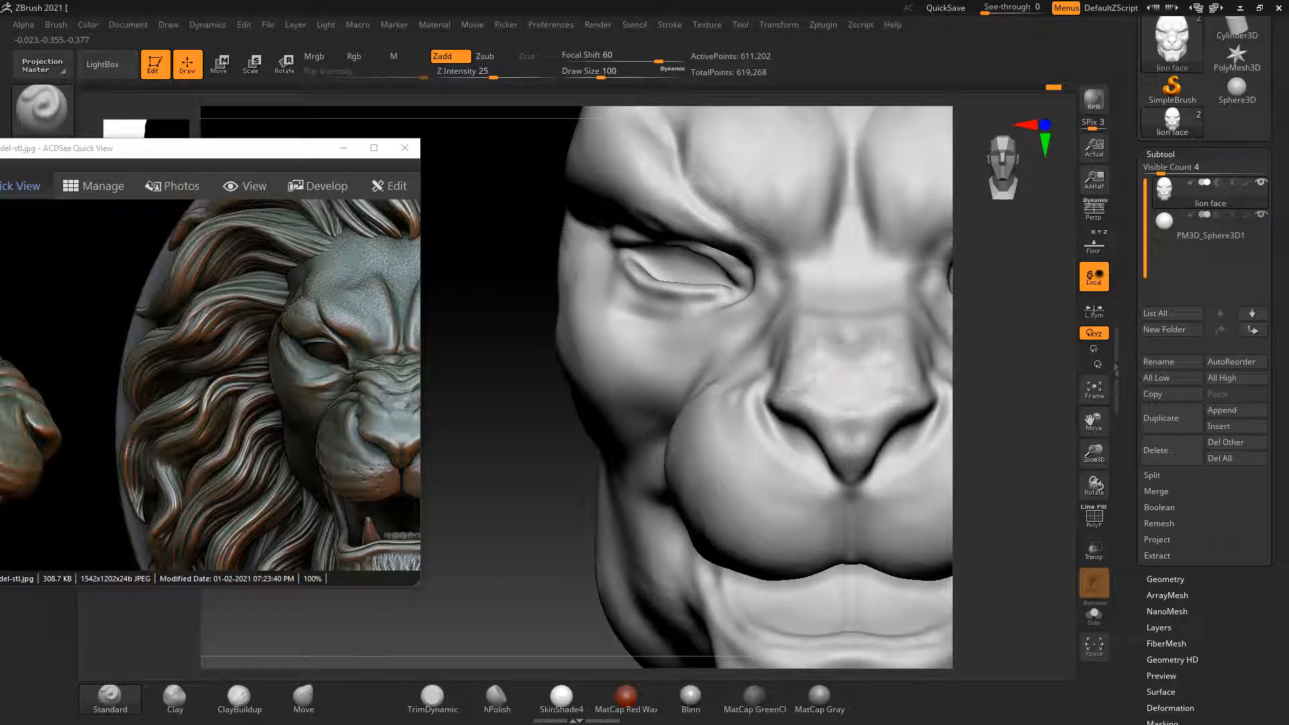
key(shift)
mouse_move(843, 306)
shift+mouse_down()
mouse_move(816, 311)
mouse_move(807, 277)
shift+mouse_up()
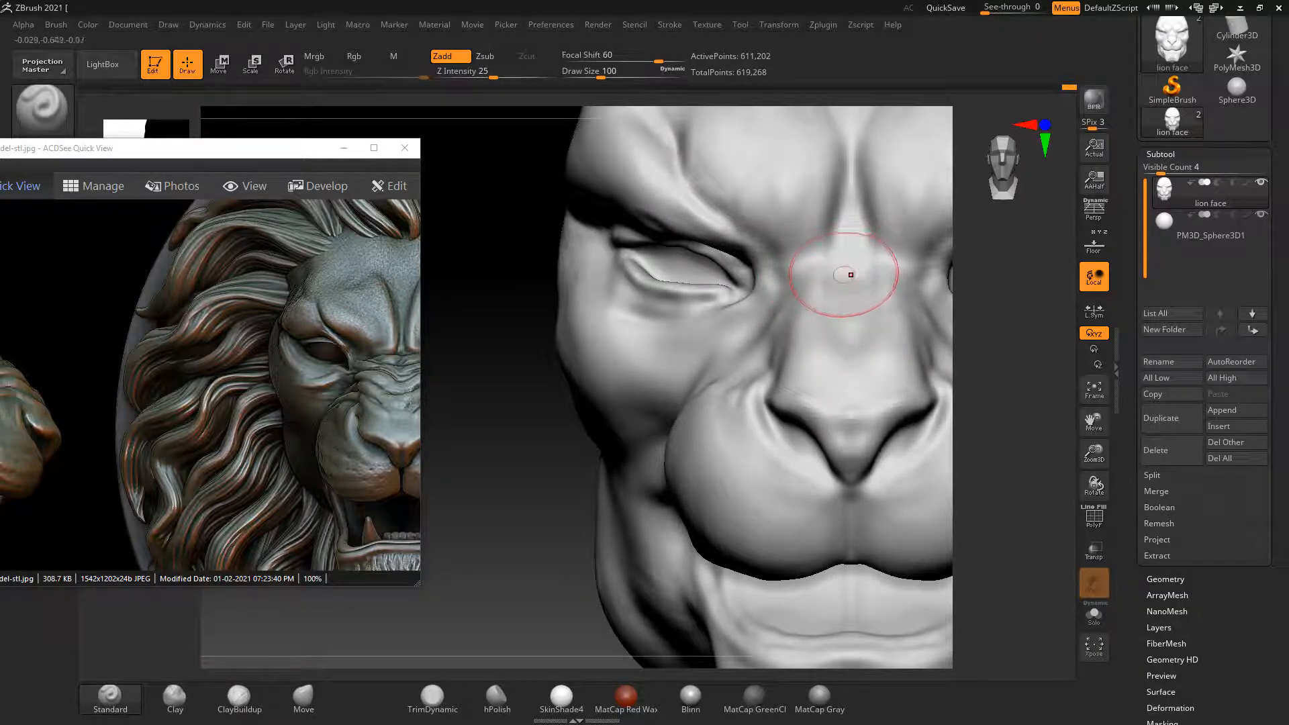
key(shift)
key(shift)
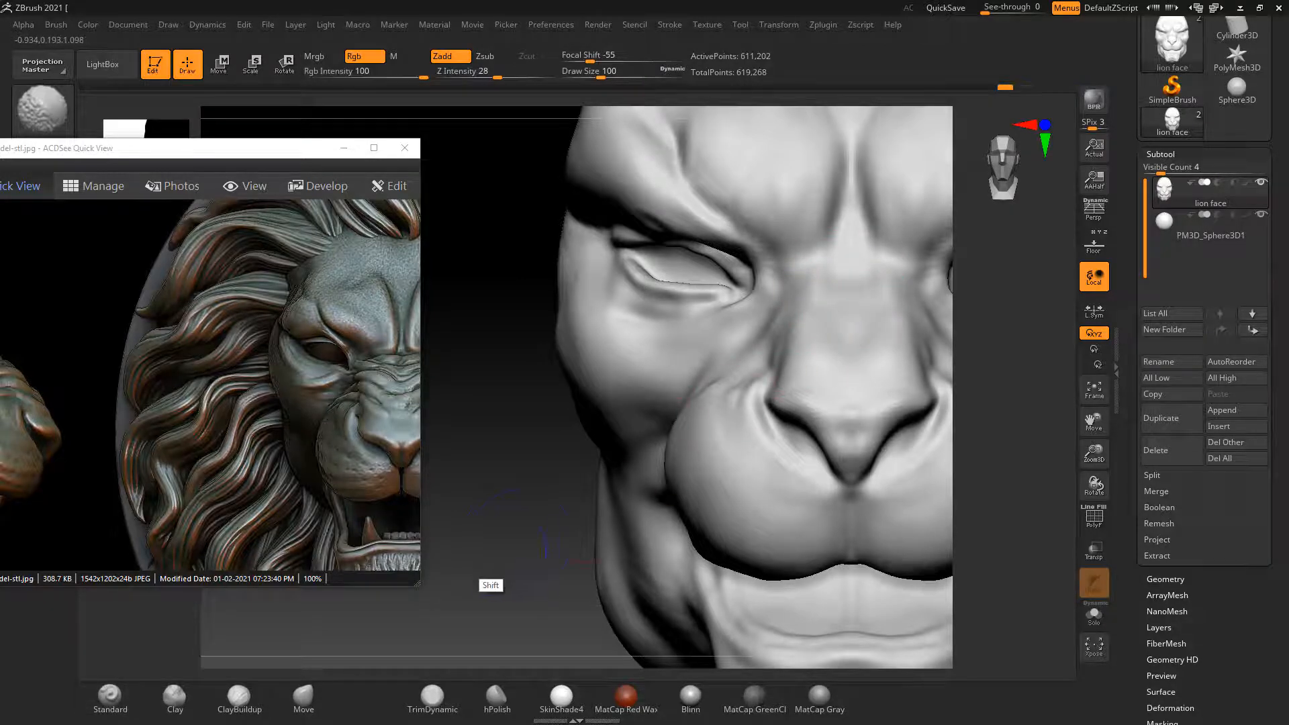
Sculpt a curved wrinkle across the middle of the nose bridge with the Standard brush at draw size 68
alt+drag(515, 580, 473, 597)
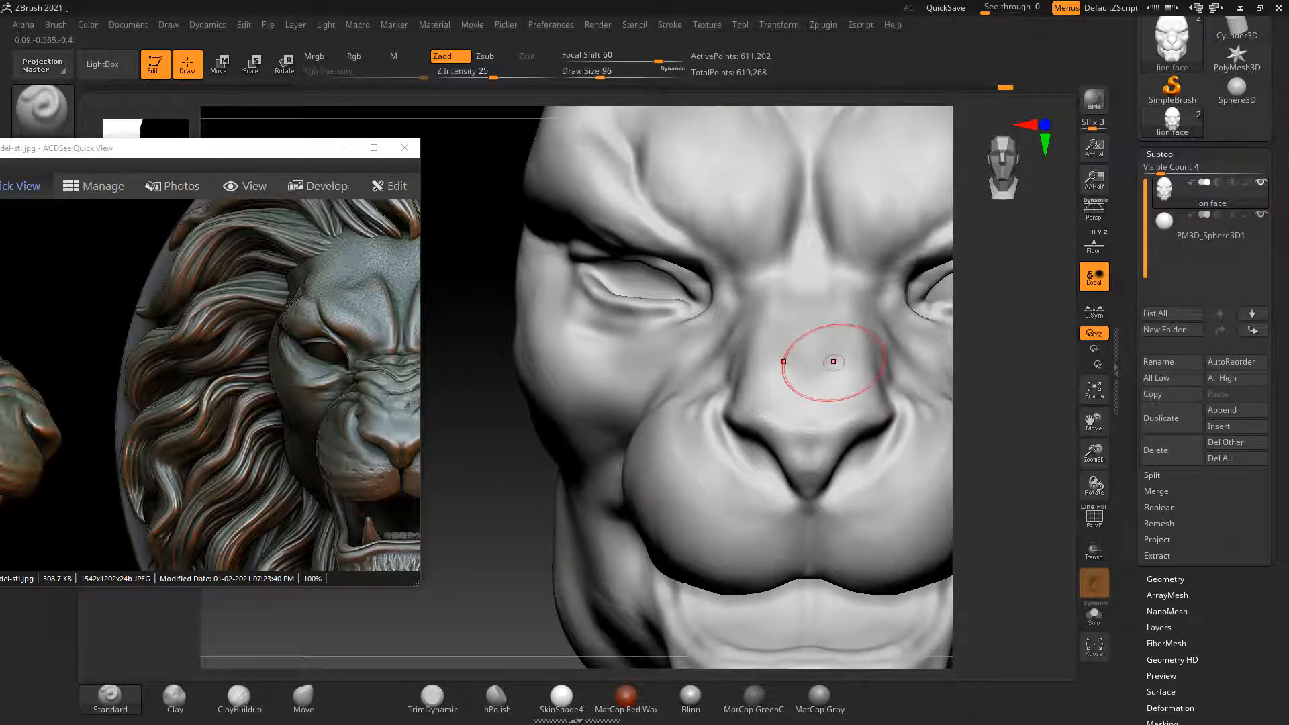
key(bracketleft)
key(bracketleft)
key(bracketleft)
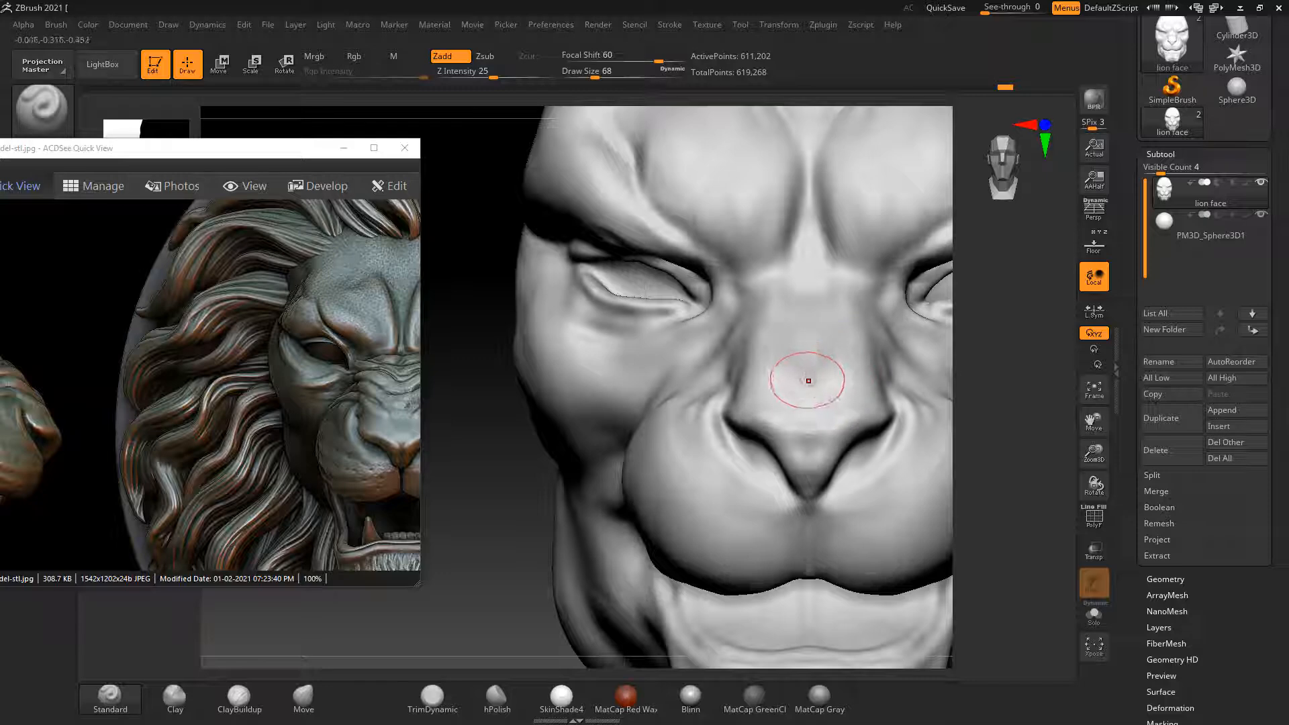
mouse_move(812, 377)
mouse_down()
mouse_move(781, 358)
mouse_move(804, 371)
mouse_up()
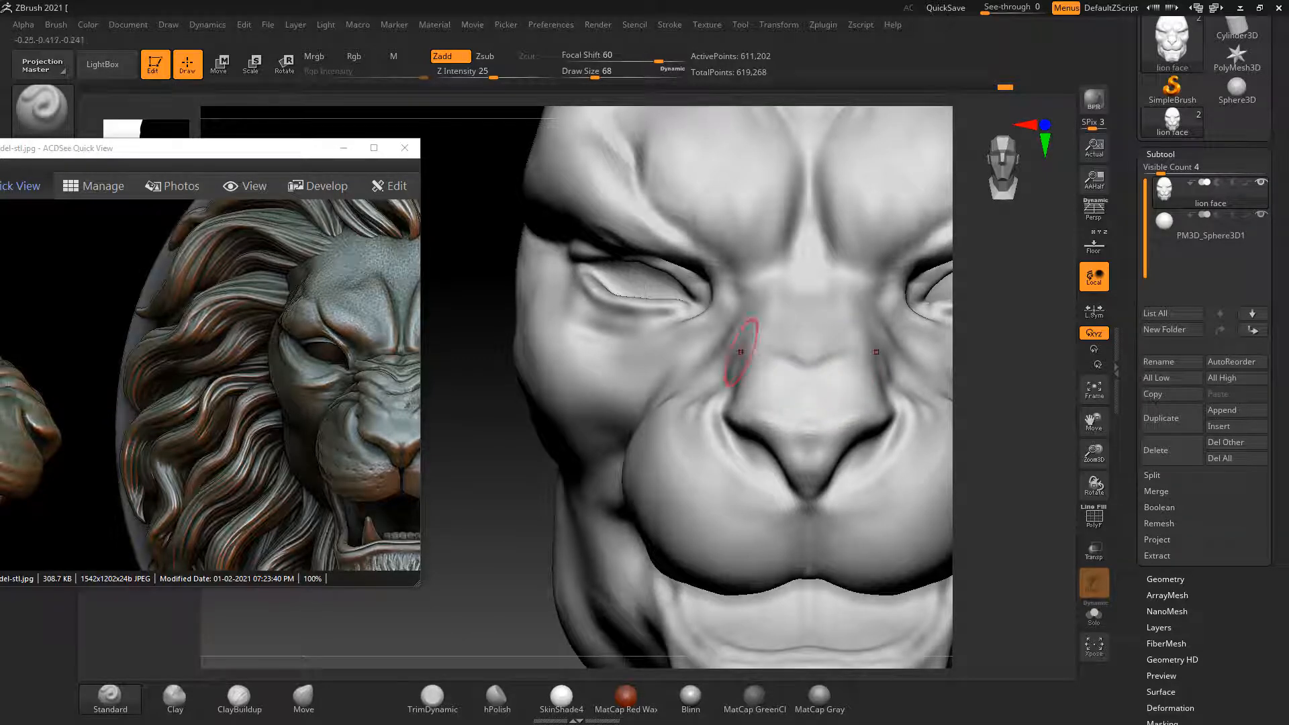
Bring the reference's side-view lion into view and shape the upper muzzle folds beside the nose at draw size 68, smoothing them
drag(481, 481, 610, 500)
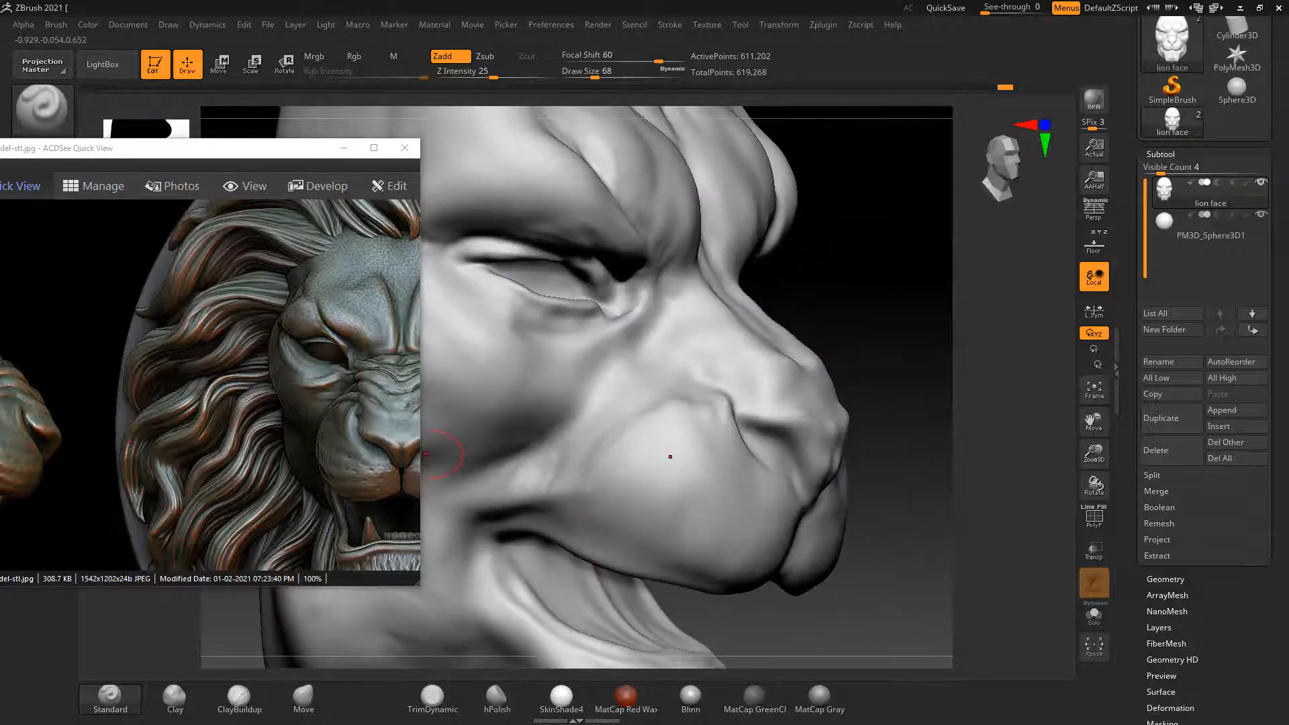
drag(282, 444, 376, 443)
click(671, 457)
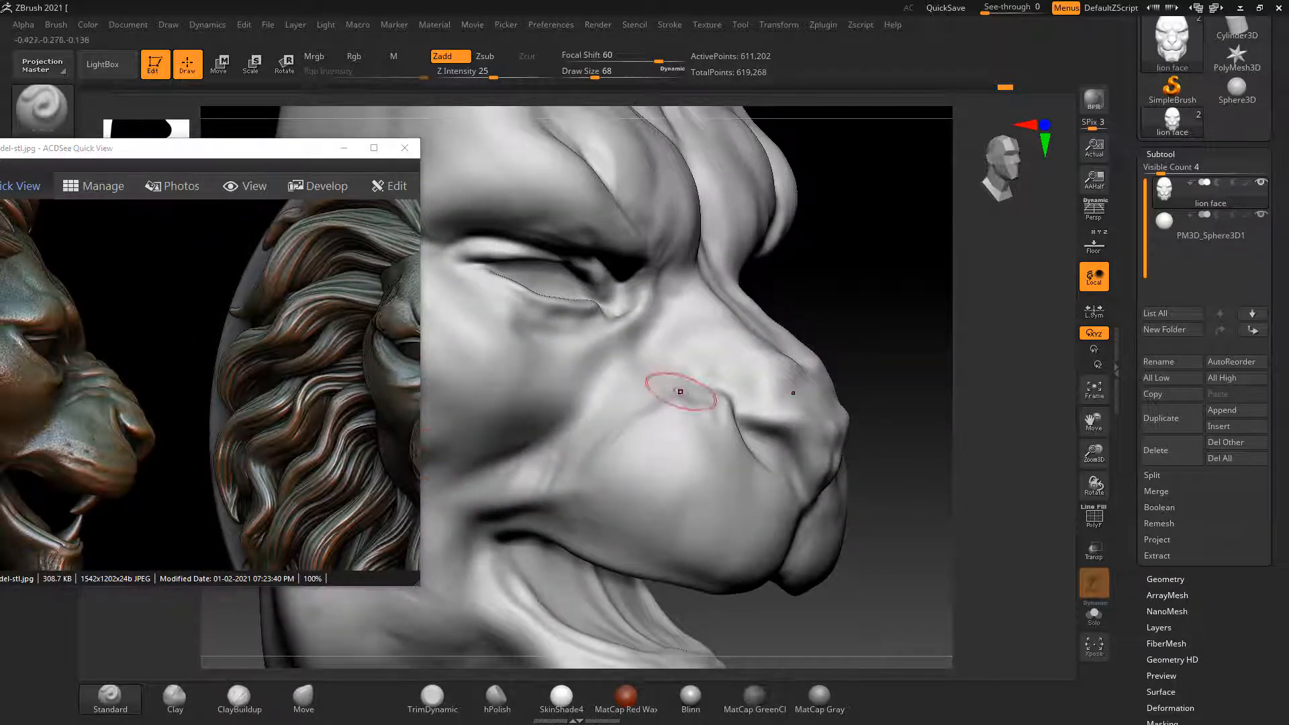
key(shift)
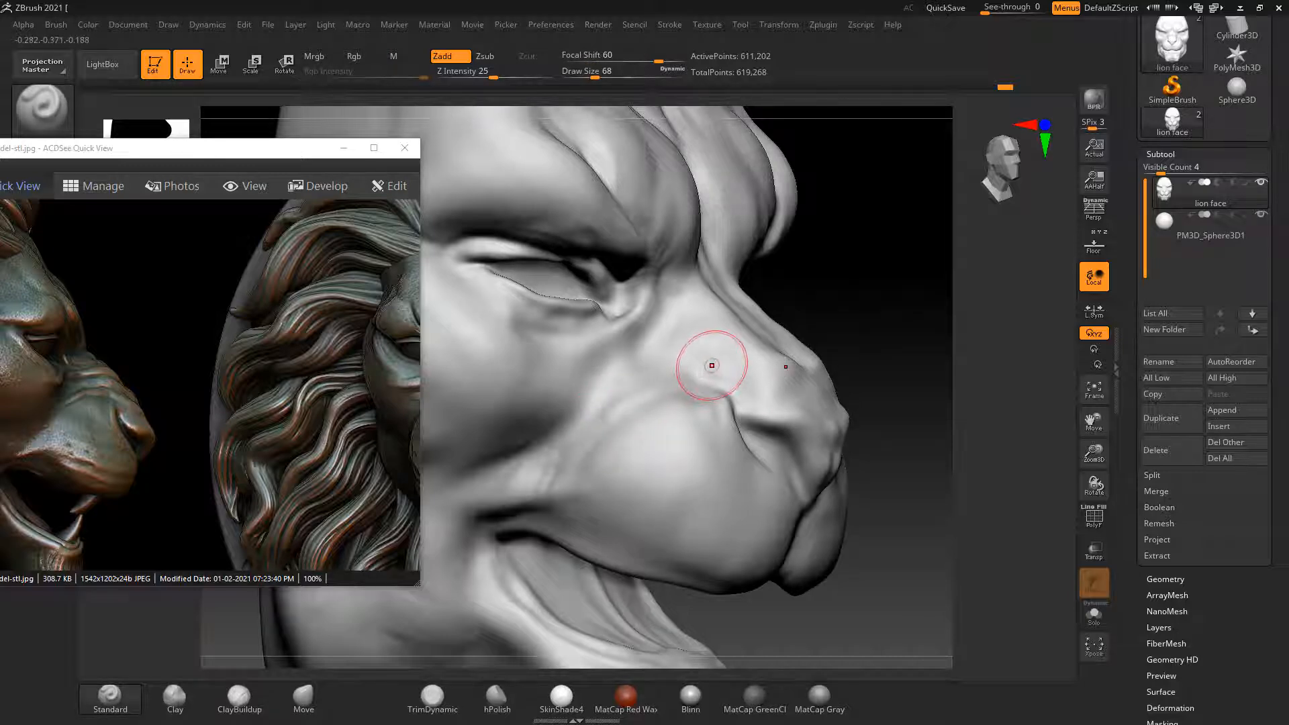
Bring the reference's front-view lion into view and sculpt a series of wrinkles across the nose bridge at draw size 68
mouse_move(839, 375)
mouse_down()
mouse_move(745, 374)
mouse_move(826, 359)
mouse_up()
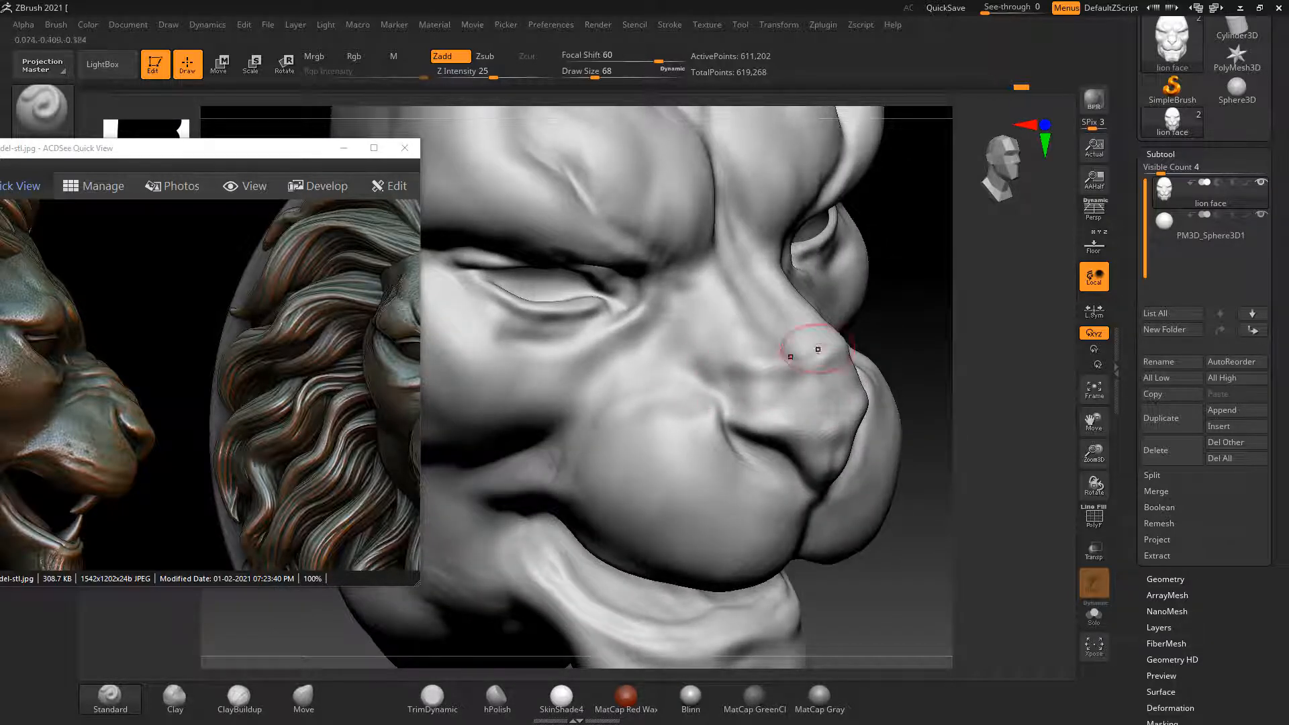
drag(322, 464, 225, 463)
click(429, 472)
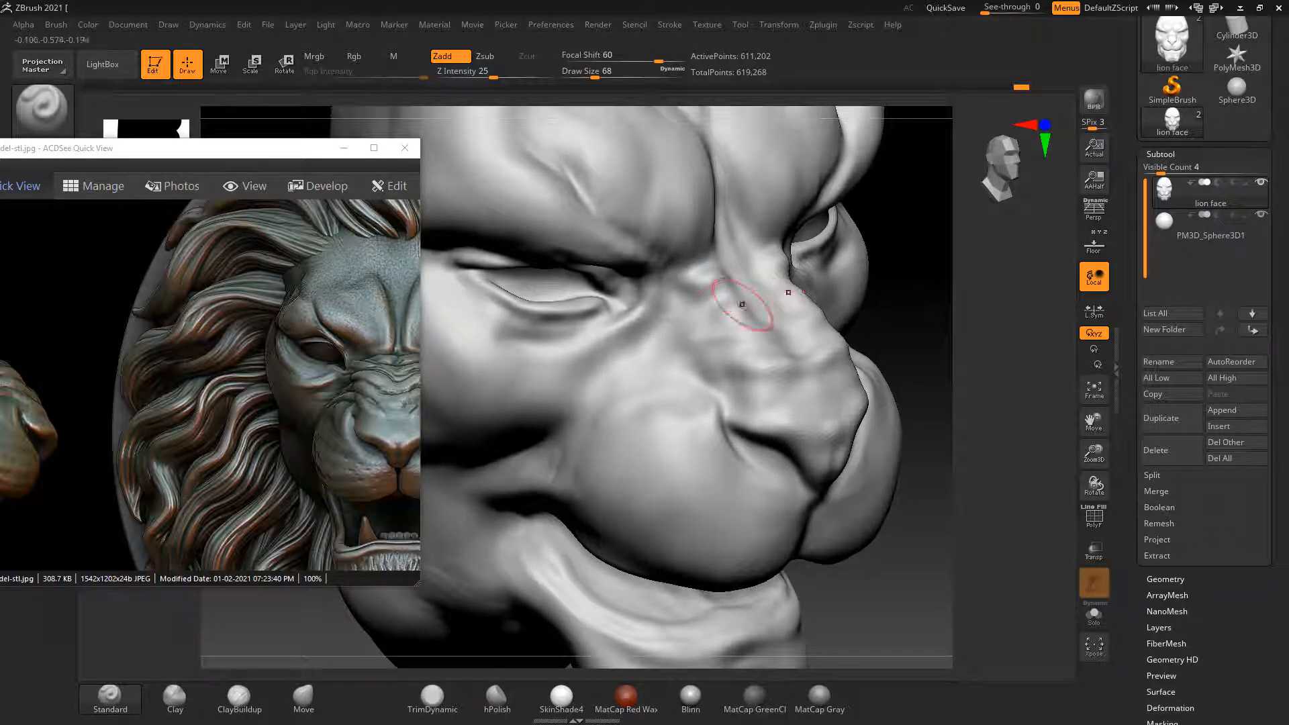
drag(918, 381, 812, 383)
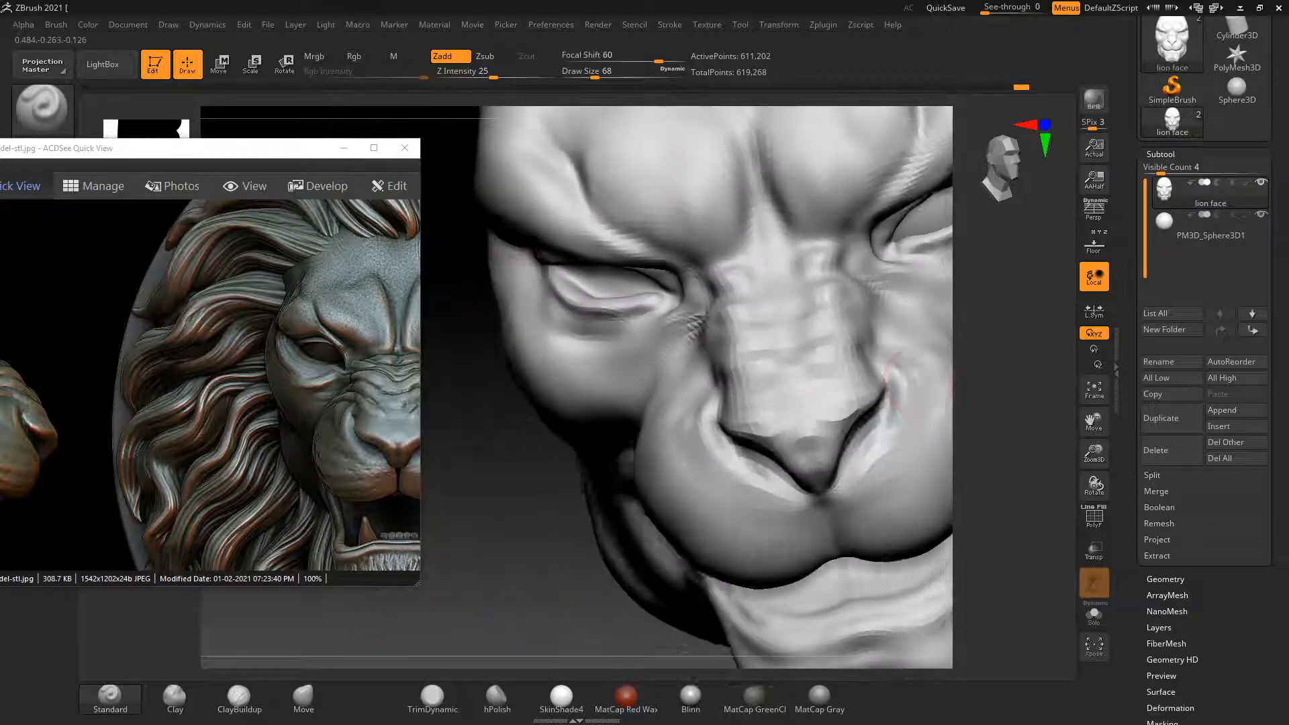
drag(684, 649, 661, 644)
shift+drag(570, 602, 554, 604)
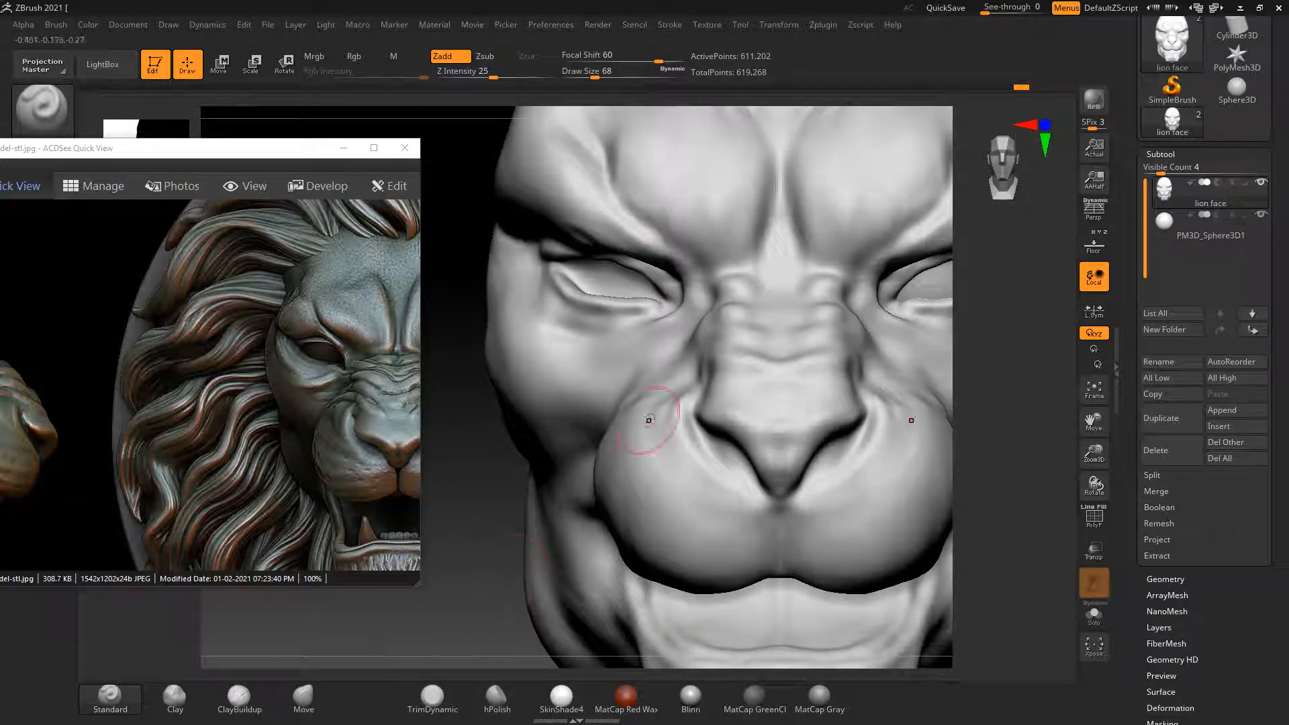
Sharpen and add fine horizontal wrinkles across the upper nose bridge with the Standard brush at draw size 48
key(bracketleft)
key(bracketleft)
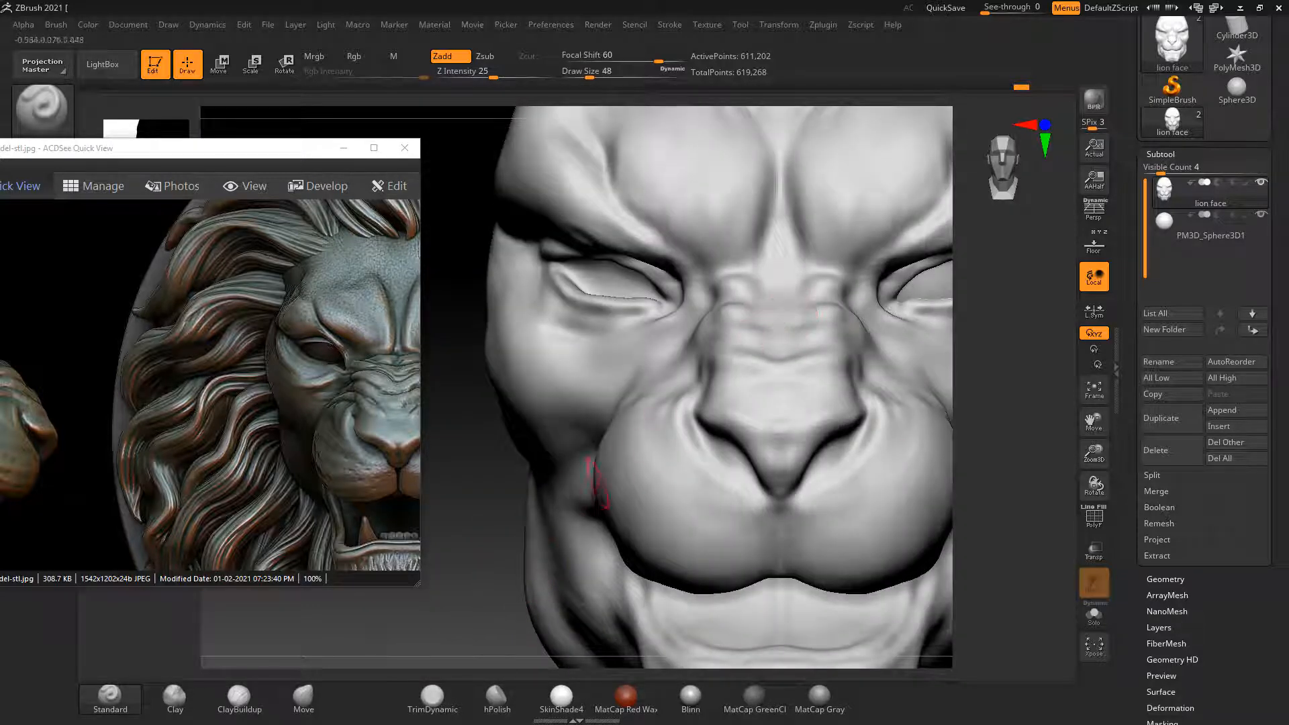
drag(469, 515, 486, 545)
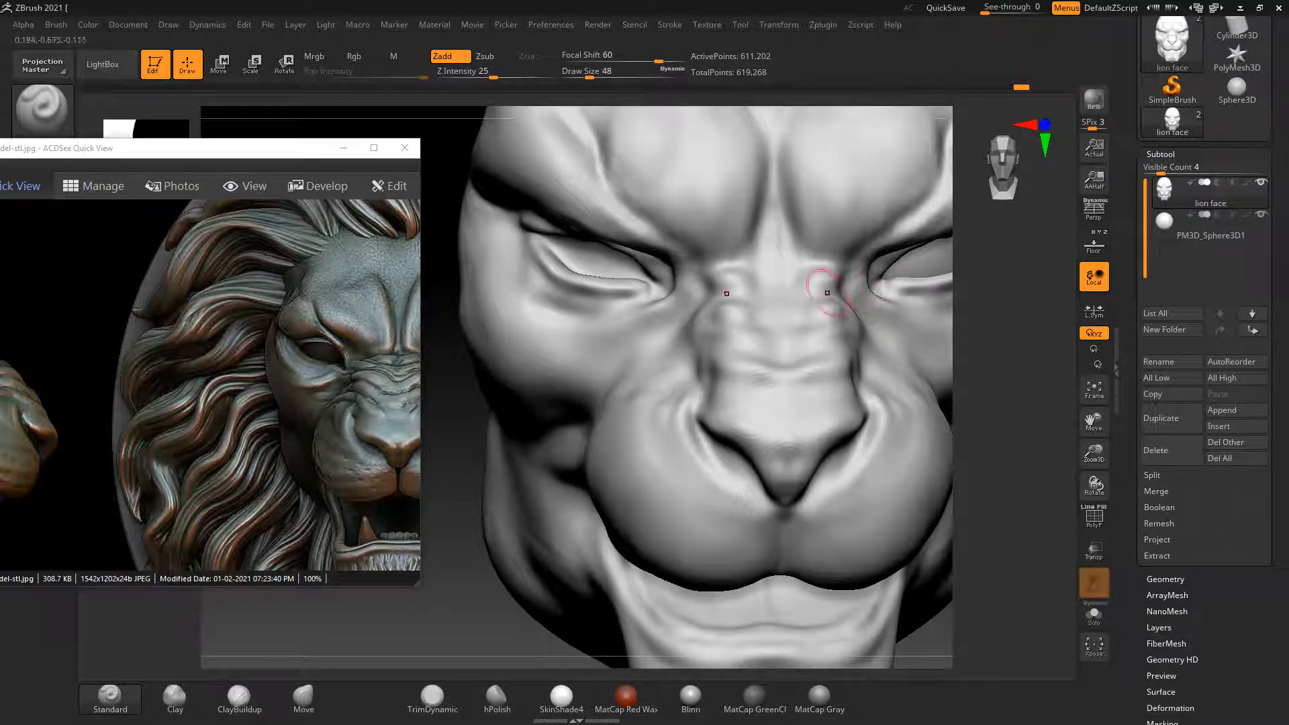
mouse_move(827, 293)
mouse_down()
mouse_move(733, 325)
mouse_move(786, 336)
mouse_move(783, 346)
mouse_up()
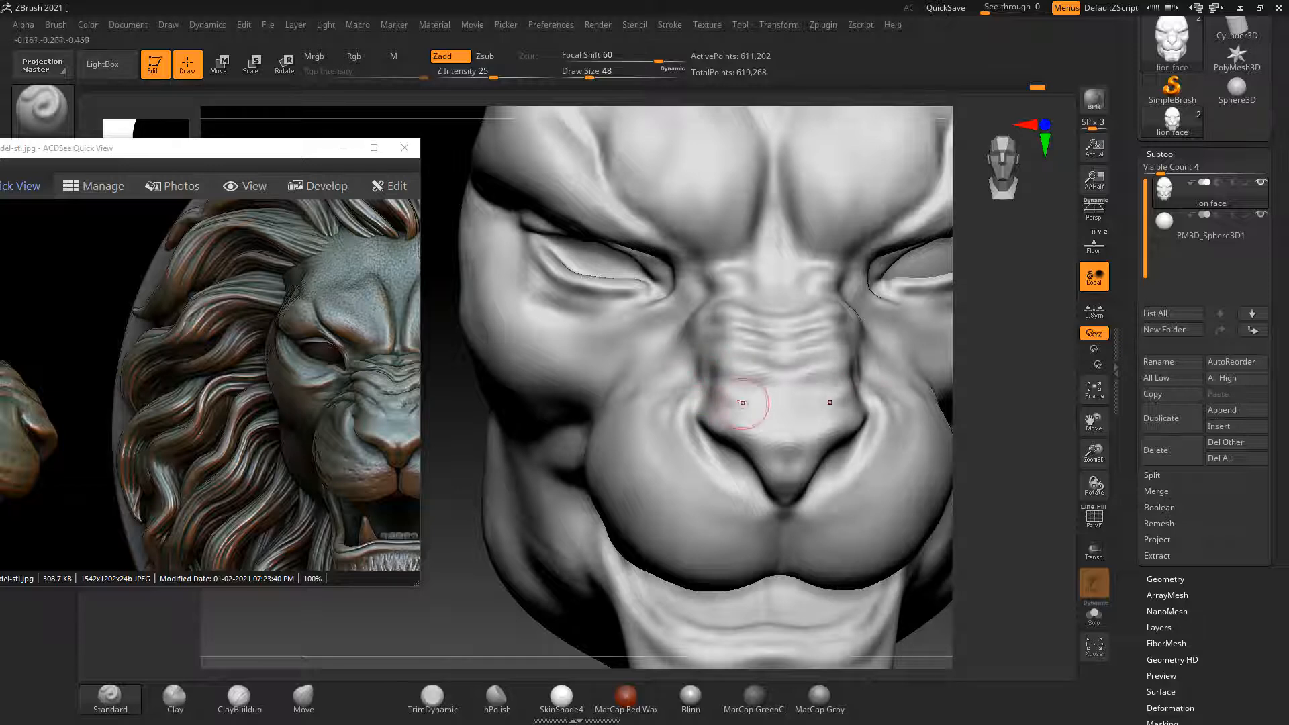
Extend the wrinkles over the lower nose bridge and up to its top between the eyes with the Standard brush at draw size 60
drag(742, 403, 725, 406)
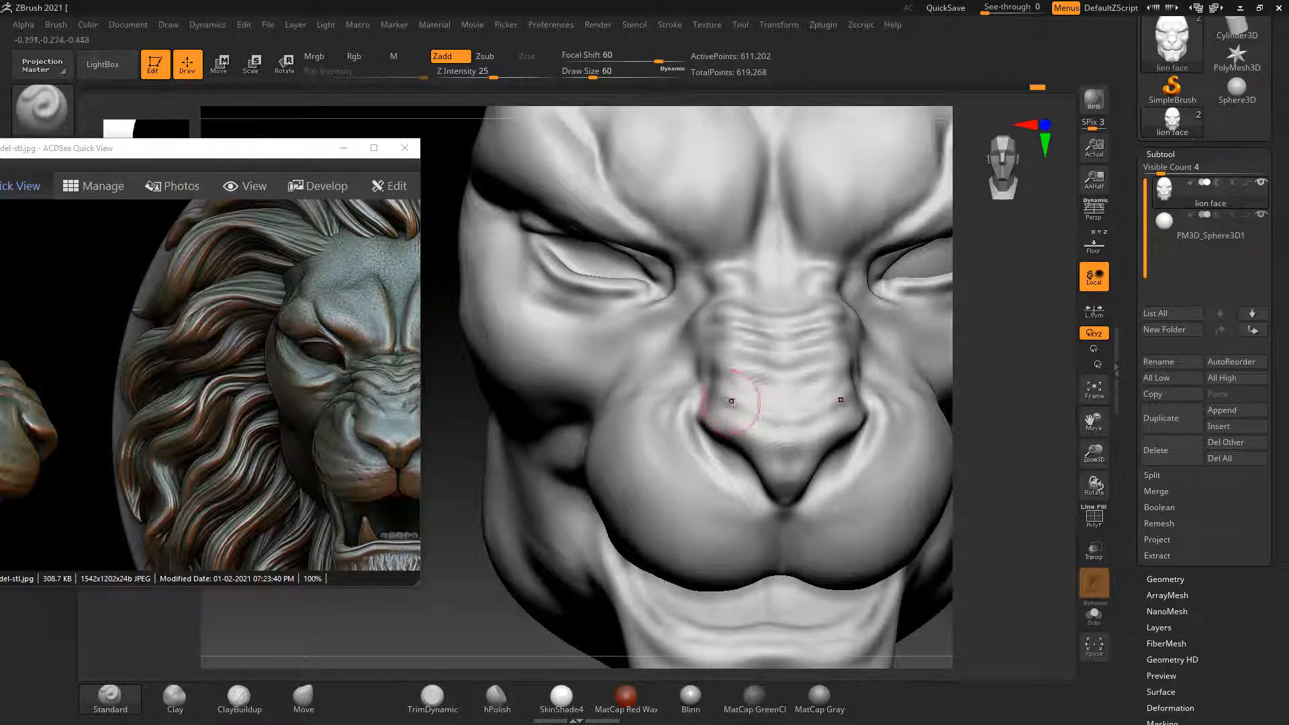
key(])
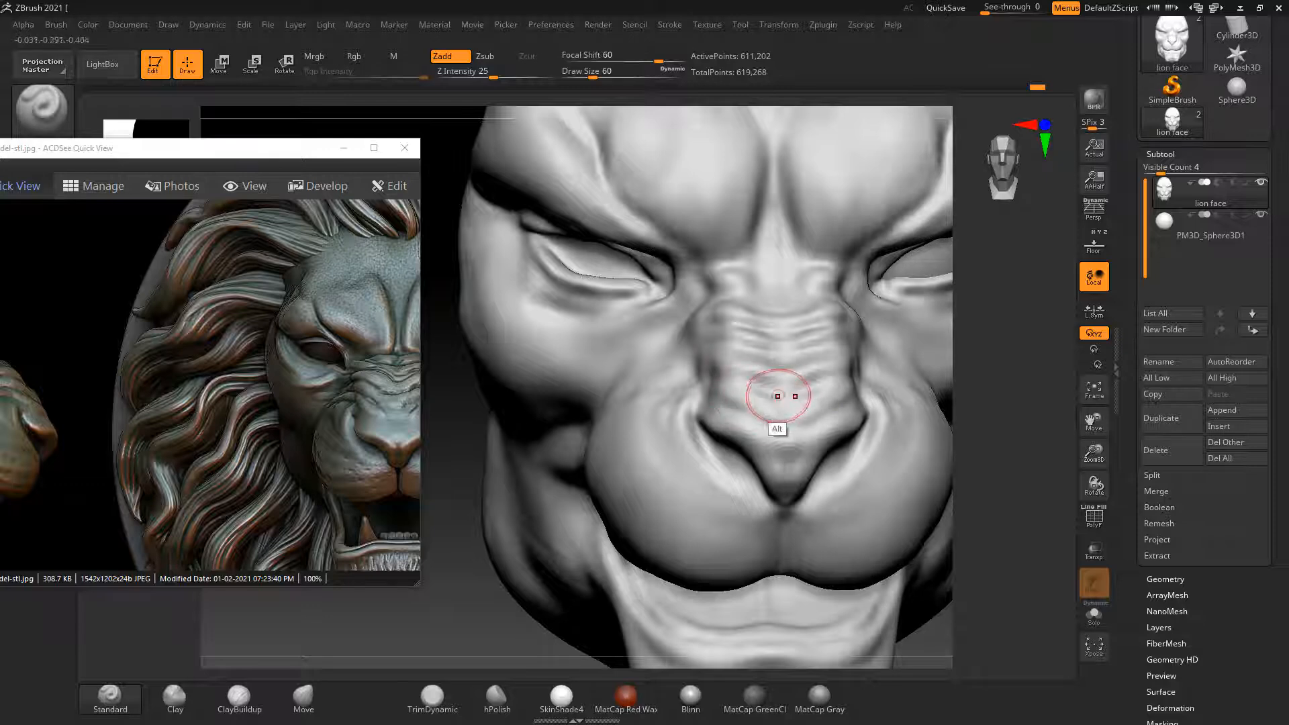
key(shift)
shift+drag(476, 570, 463, 579)
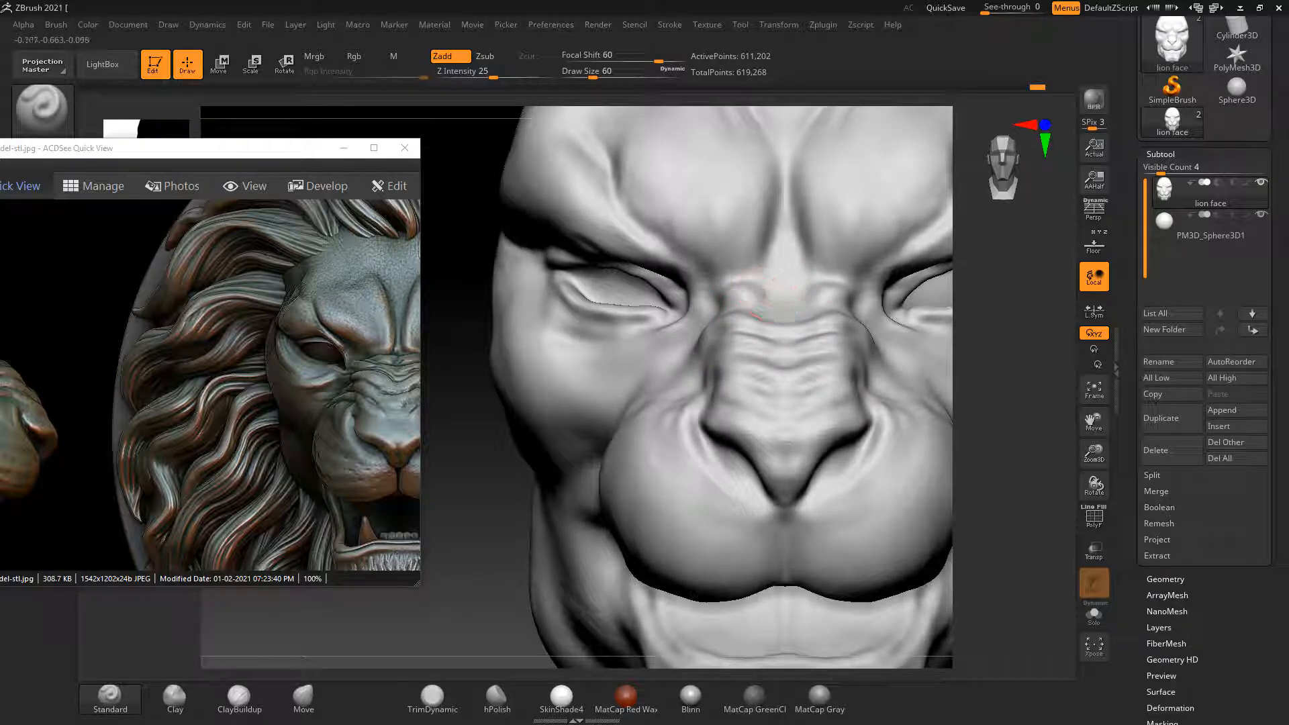
click(769, 302)
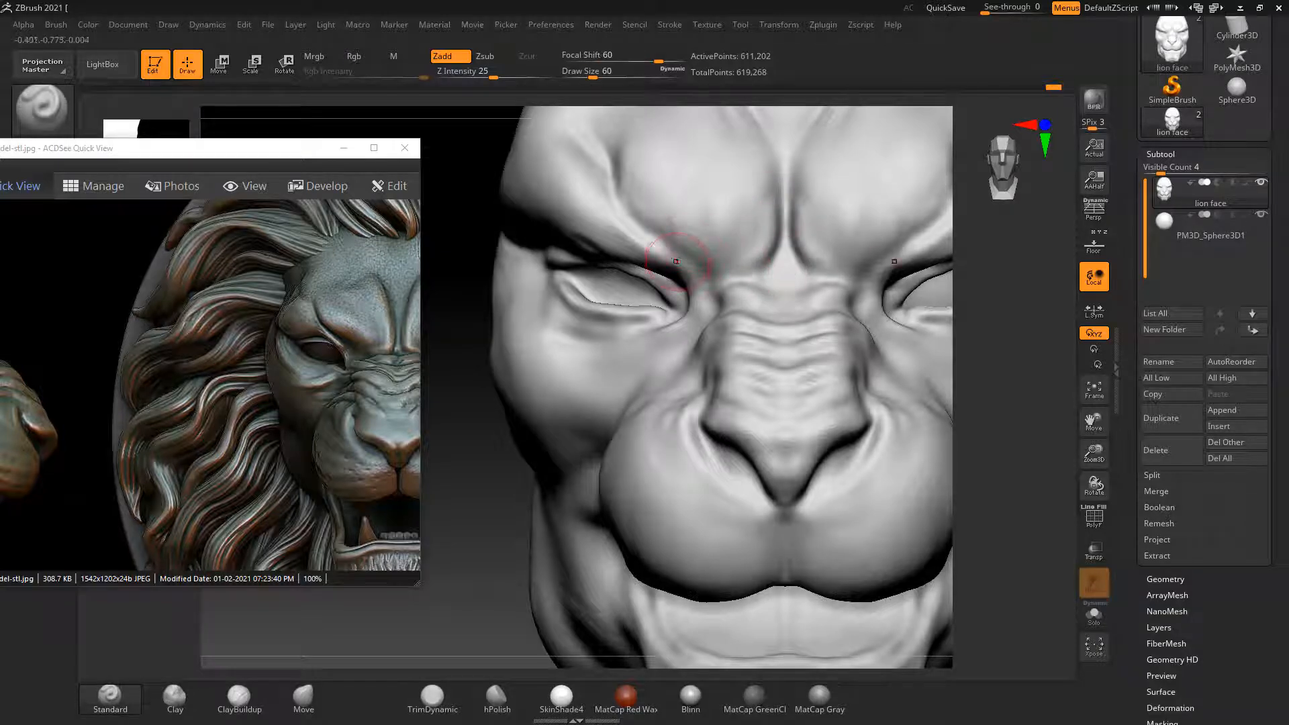
Carve a fine crease between the brow and upper eyelid with the Standard brush at draw sizes 32 and 24, smoothing it
mouse_move(481, 316)
alt+mouse_down()
mouse_move(510, 426)
mouse_move(544, 455)
alt+mouse_up()
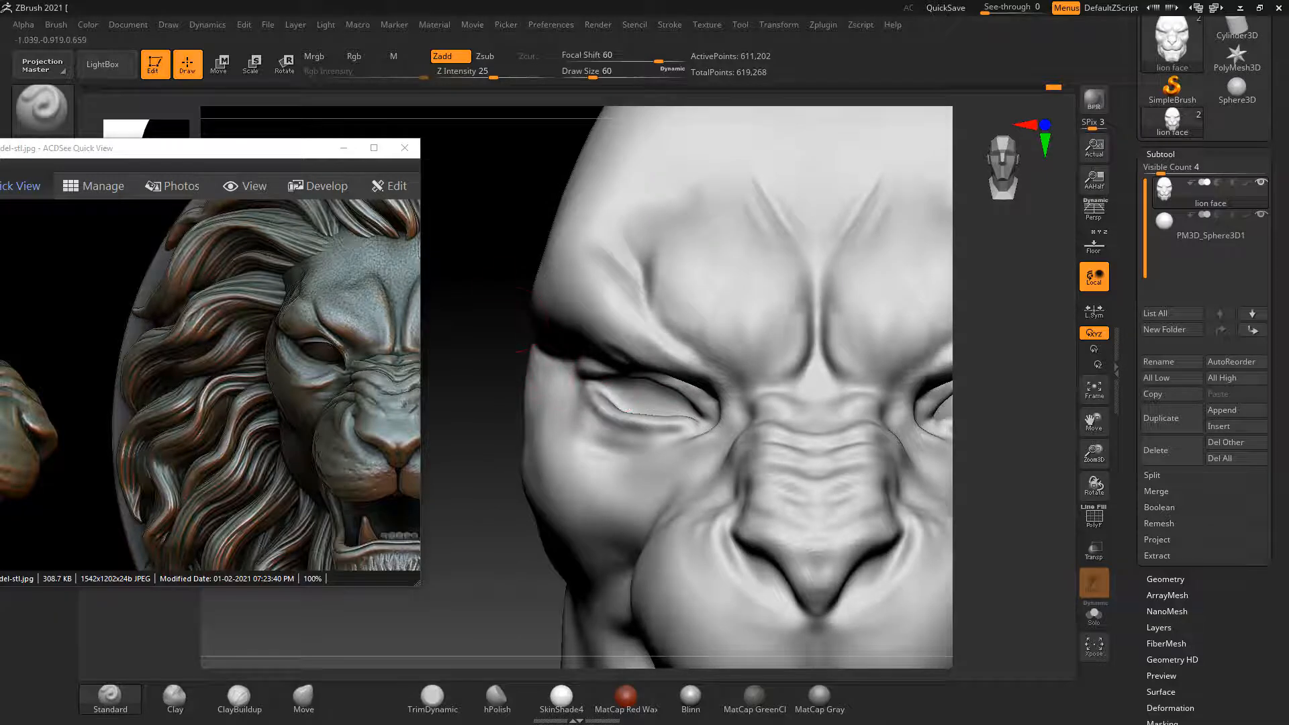
alt+drag(505, 336, 530, 309)
alt+drag(689, 320, 716, 308)
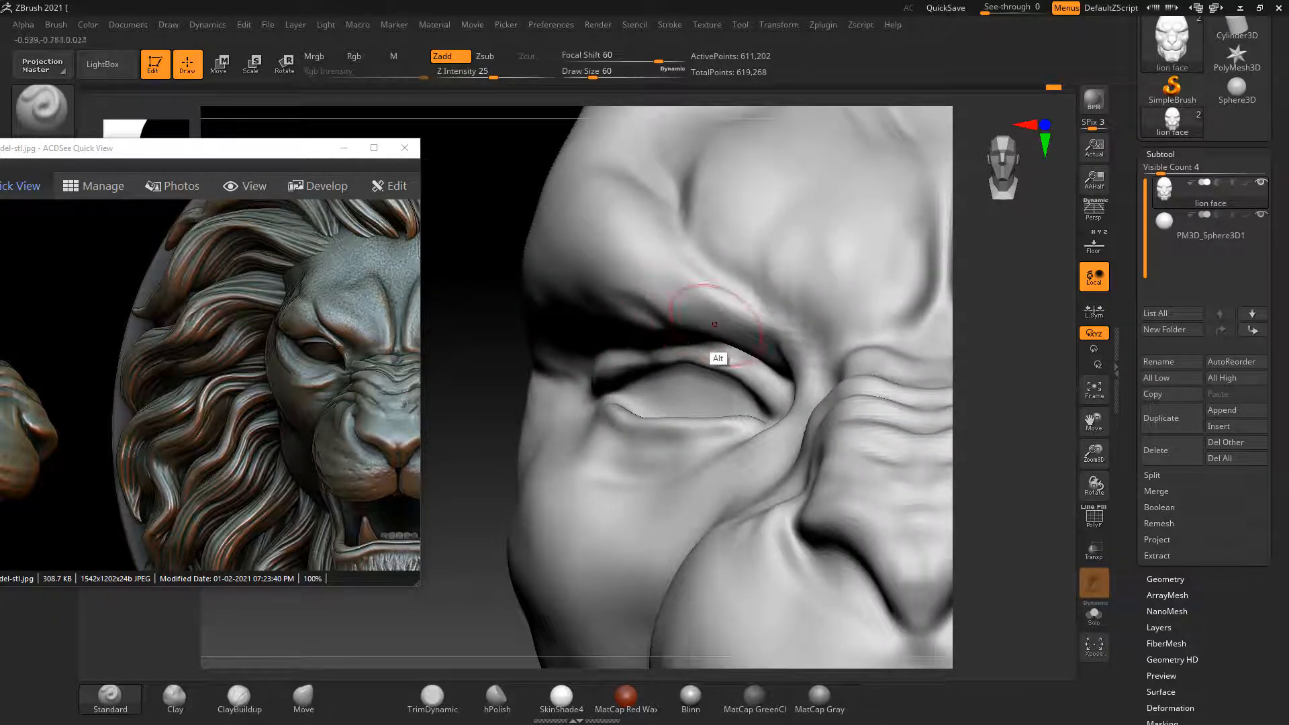
key(bracketleft)
key(bracketleft)
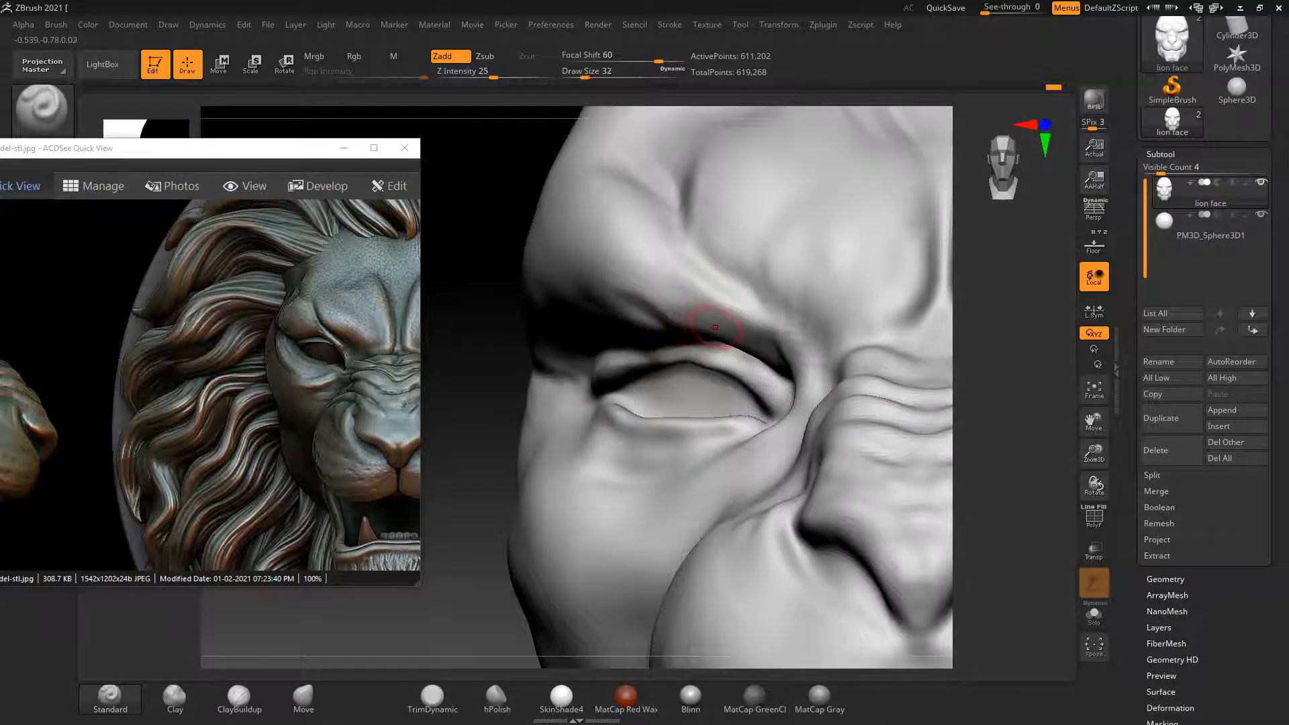
alt+drag(690, 327, 712, 322)
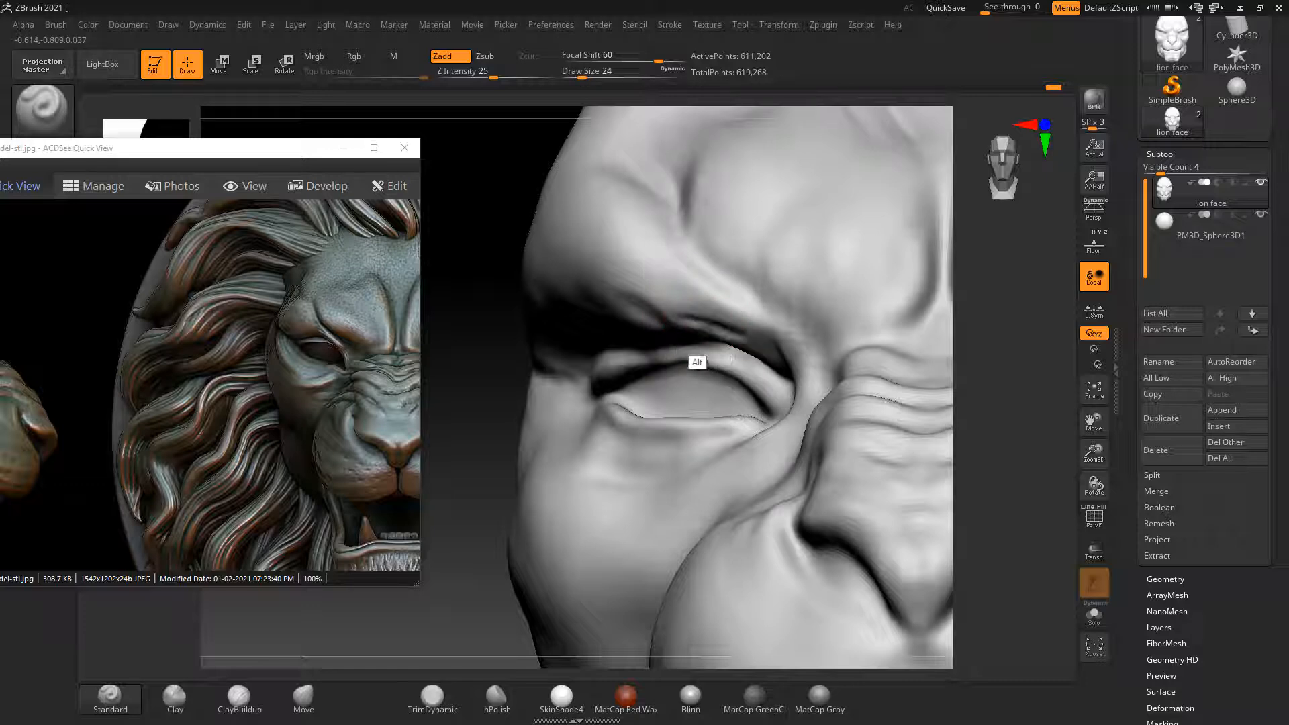
right_drag(571, 396, 607, 329)
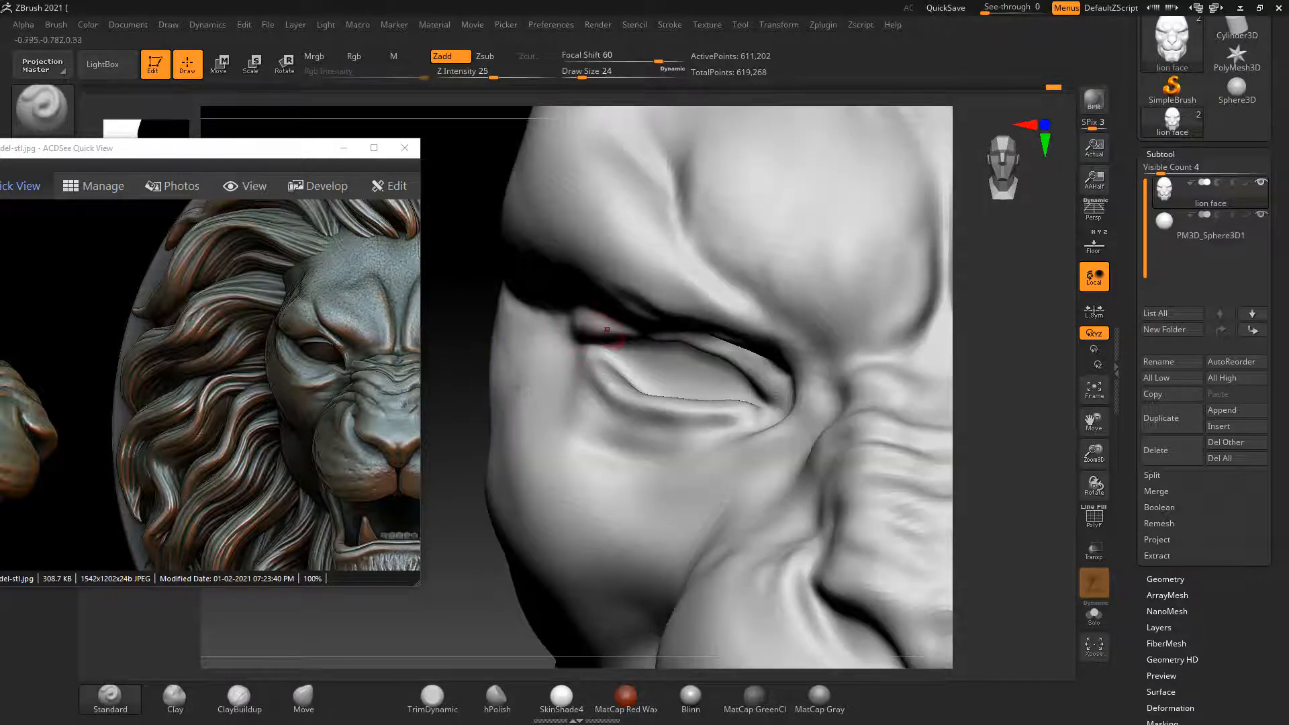
drag(471, 329, 470, 262)
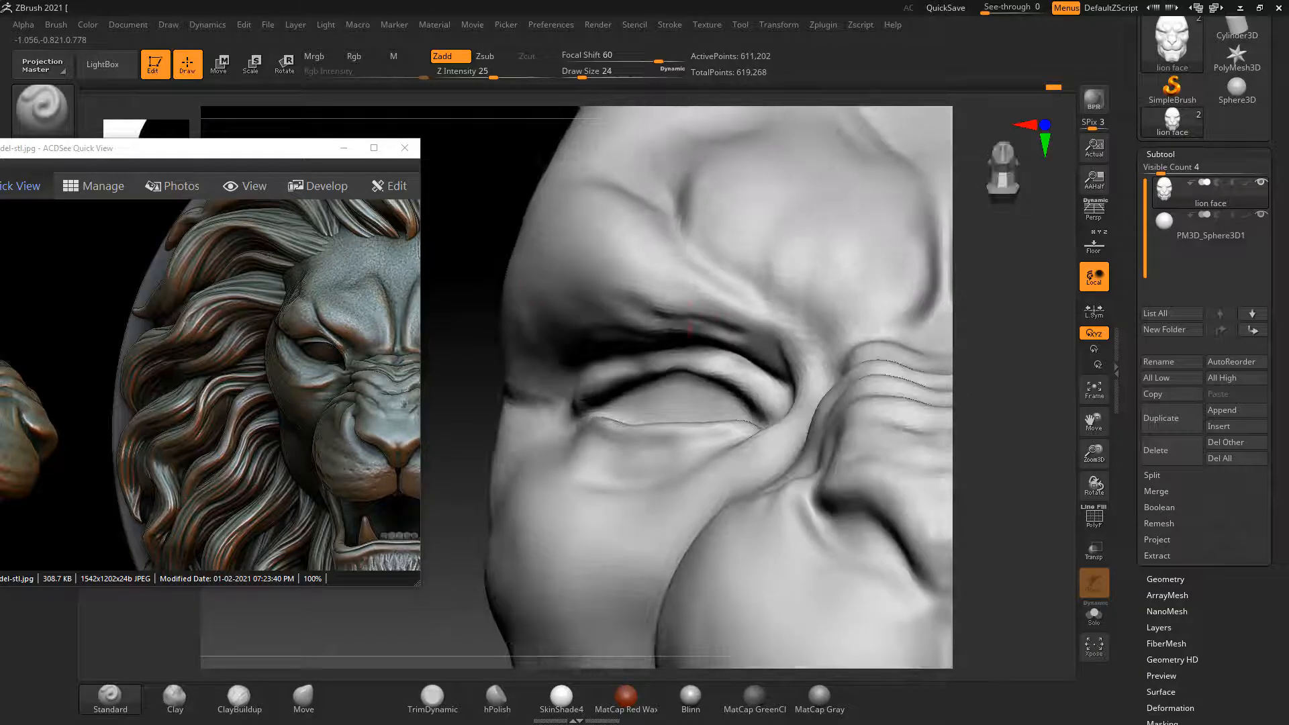
mouse_move(671, 326)
shift+mouse_down()
mouse_move(685, 327)
mouse_move(655, 330)
mouse_move(727, 329)
mouse_move(597, 329)
shift+mouse_up()
Lower the face by two subdivision levels and shape the outer brow above the eye with the Standard brush at draw size 84
key(shift+d)
key(shift+d)
shift+drag(486, 190, 507, 205)
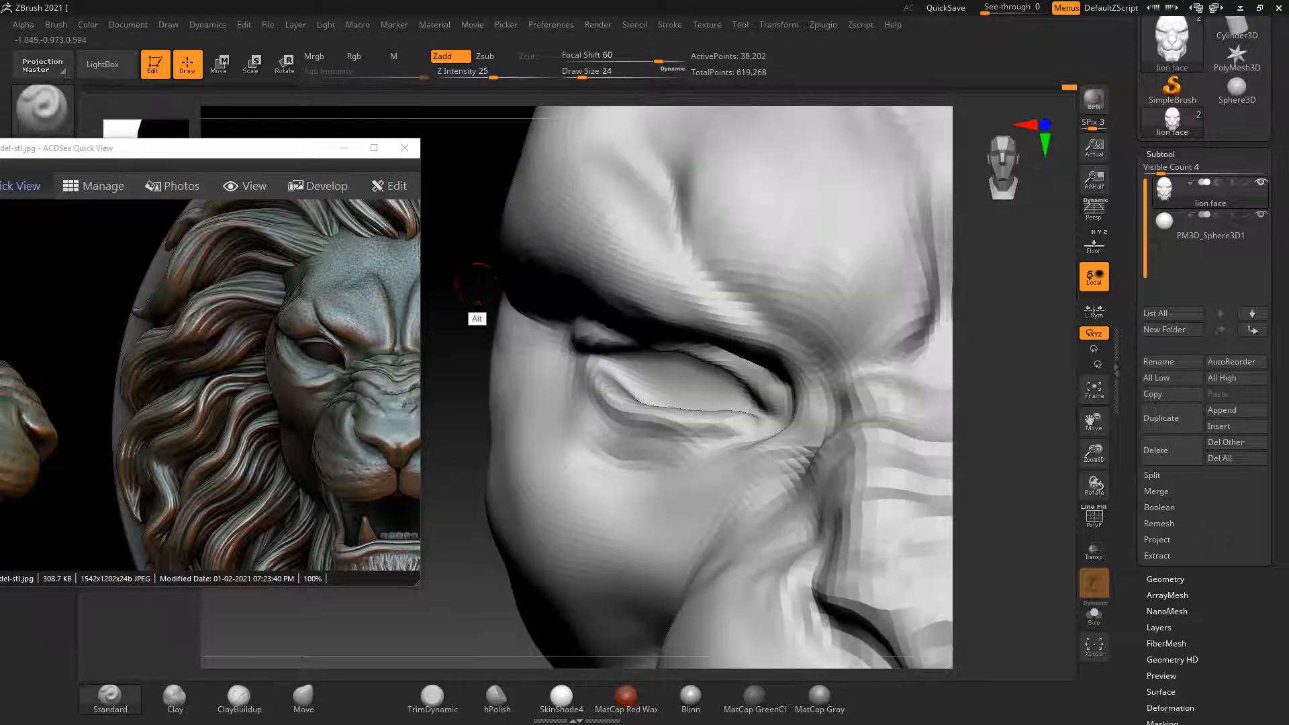
mouse_move(470, 272)
alt+mouse_down()
mouse_move(551, 277)
mouse_move(538, 270)
mouse_move(662, 368)
mouse_move(579, 377)
alt+mouse_up()
key(bracketright)
key(bracketright)
key(bracketright)
key(bracketright)
drag(489, 275, 577, 278)
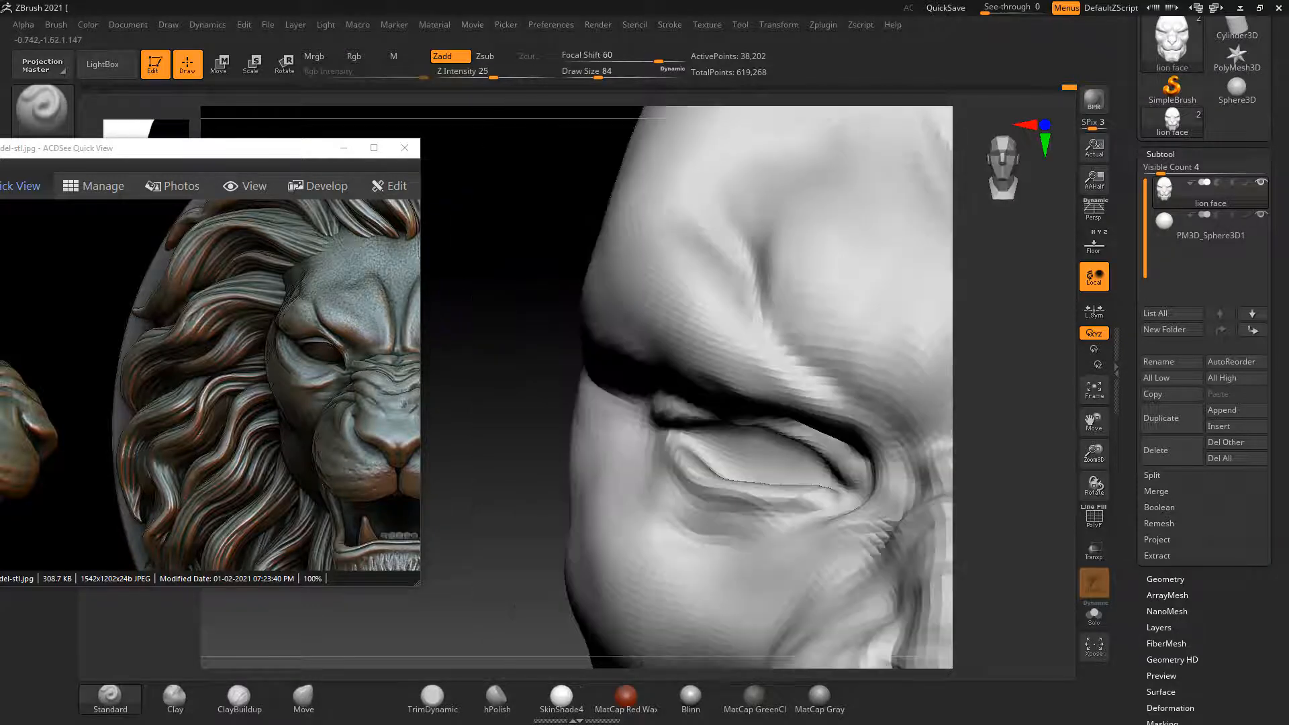
drag(530, 316, 656, 296)
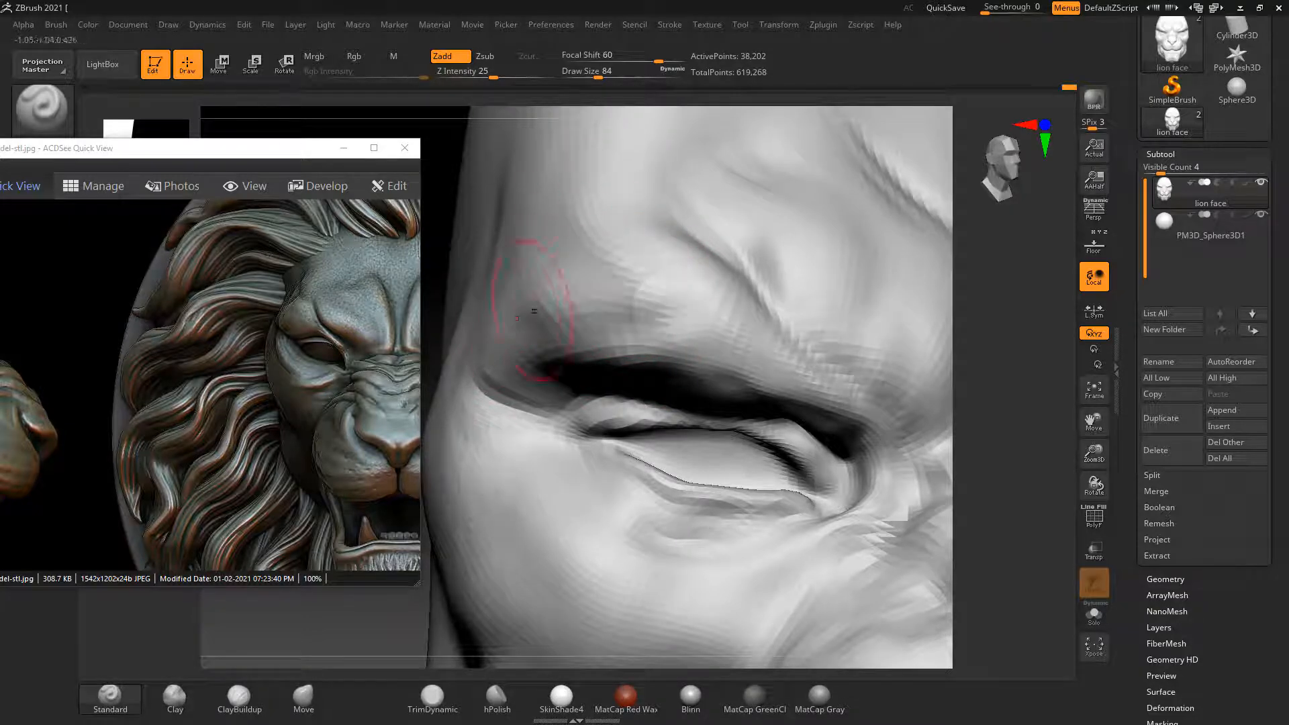
drag(554, 223, 527, 344)
mouse_move(628, 261)
mouse_down()
mouse_move(631, 288)
mouse_move(527, 350)
mouse_move(562, 269)
mouse_move(510, 323)
mouse_move(537, 369)
mouse_move(589, 298)
mouse_up()
key(f)
shift+drag(935, 389, 937, 420)
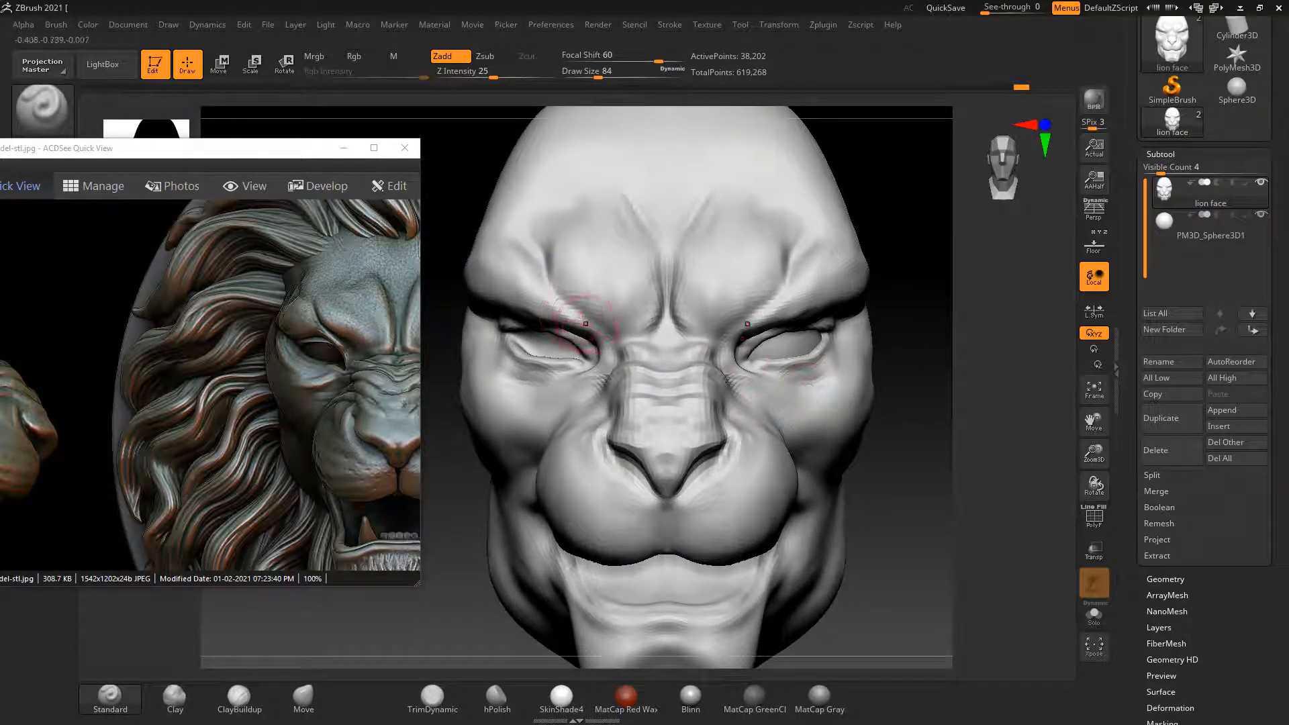
Mask the eye, its eyelids and the area just beneath the lower lid
alt+drag(465, 170, 501, 289)
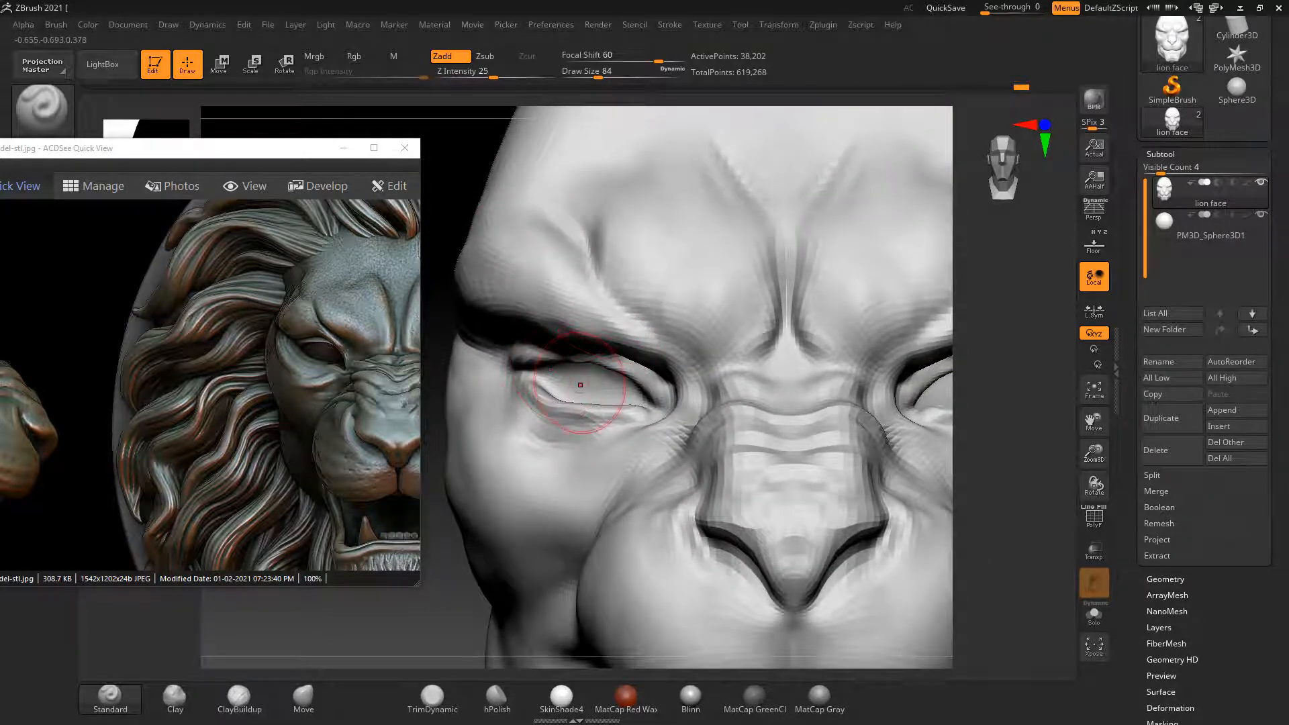
drag(463, 195, 470, 157)
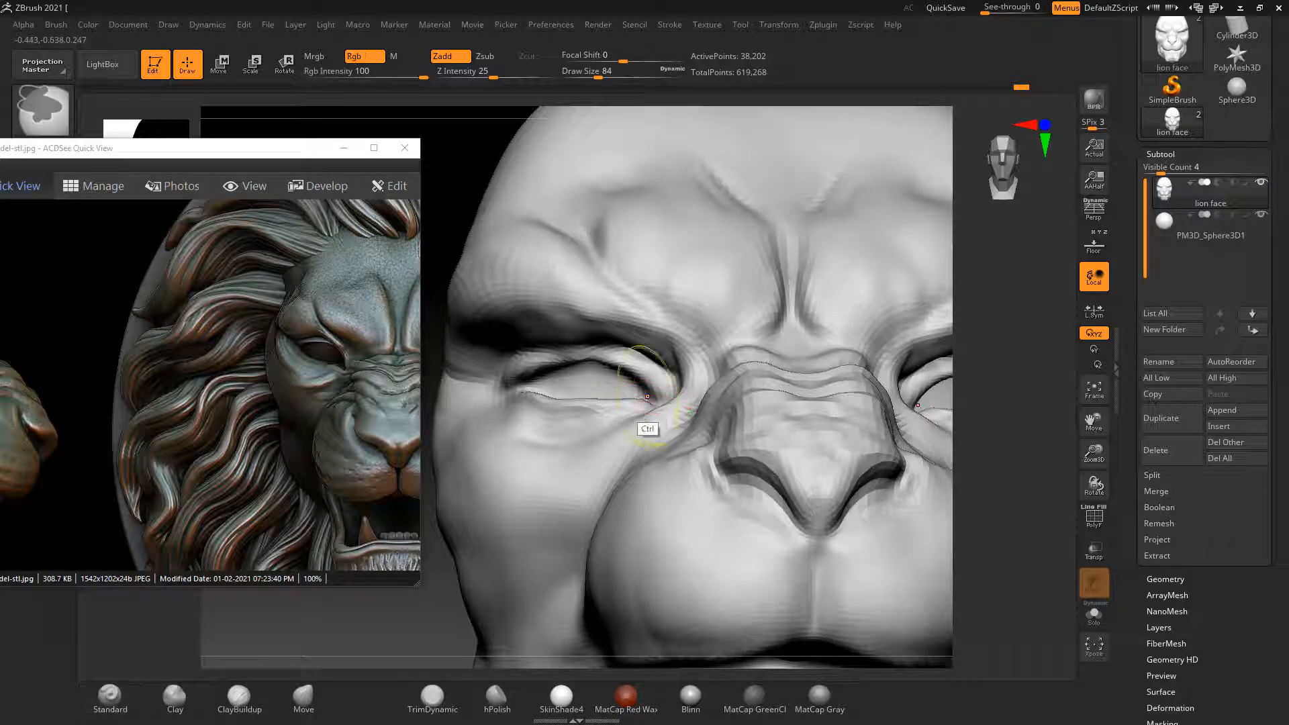
mouse_move(647, 396)
ctrl+mouse_down()
mouse_move(633, 380)
mouse_move(573, 377)
mouse_move(524, 393)
mouse_move(600, 367)
mouse_move(599, 441)
mouse_move(486, 434)
ctrl+mouse_up()
Reshape the outer brow and the area beside the masked eye with the Move brush at draw size 84, and clear the mask
drag(493, 258, 573, 277)
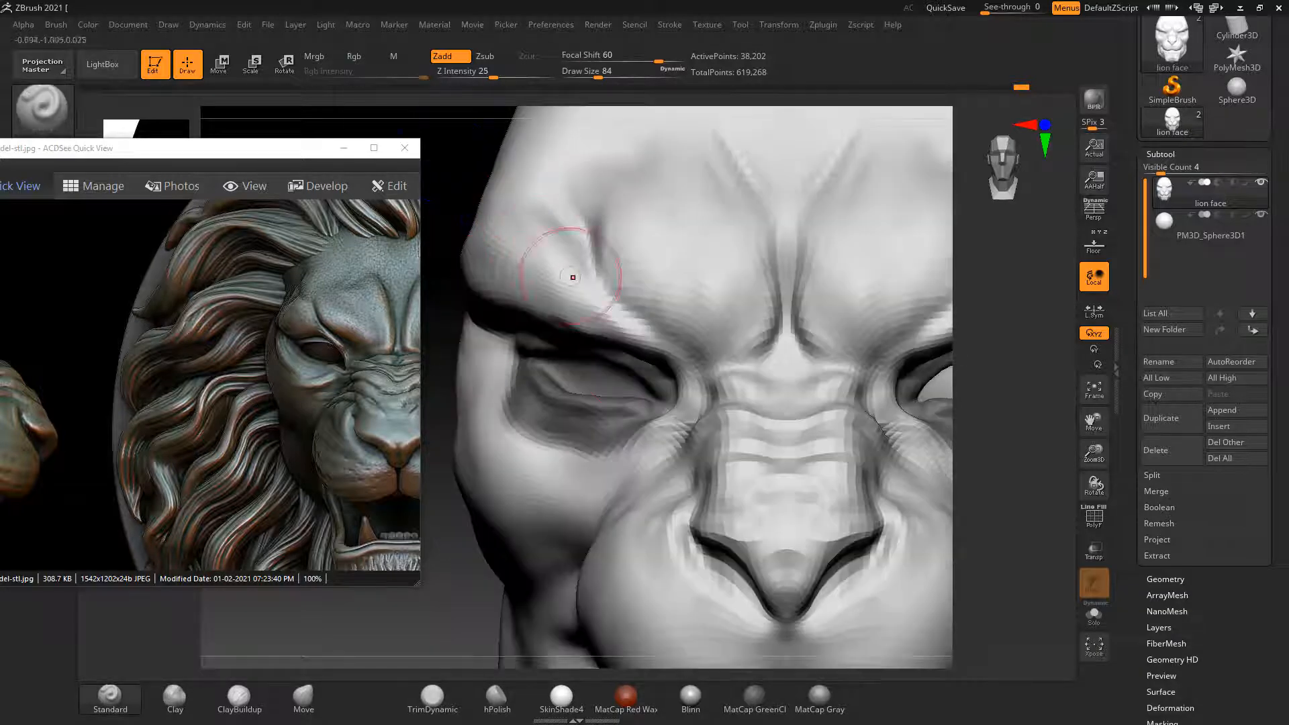
key(shift)
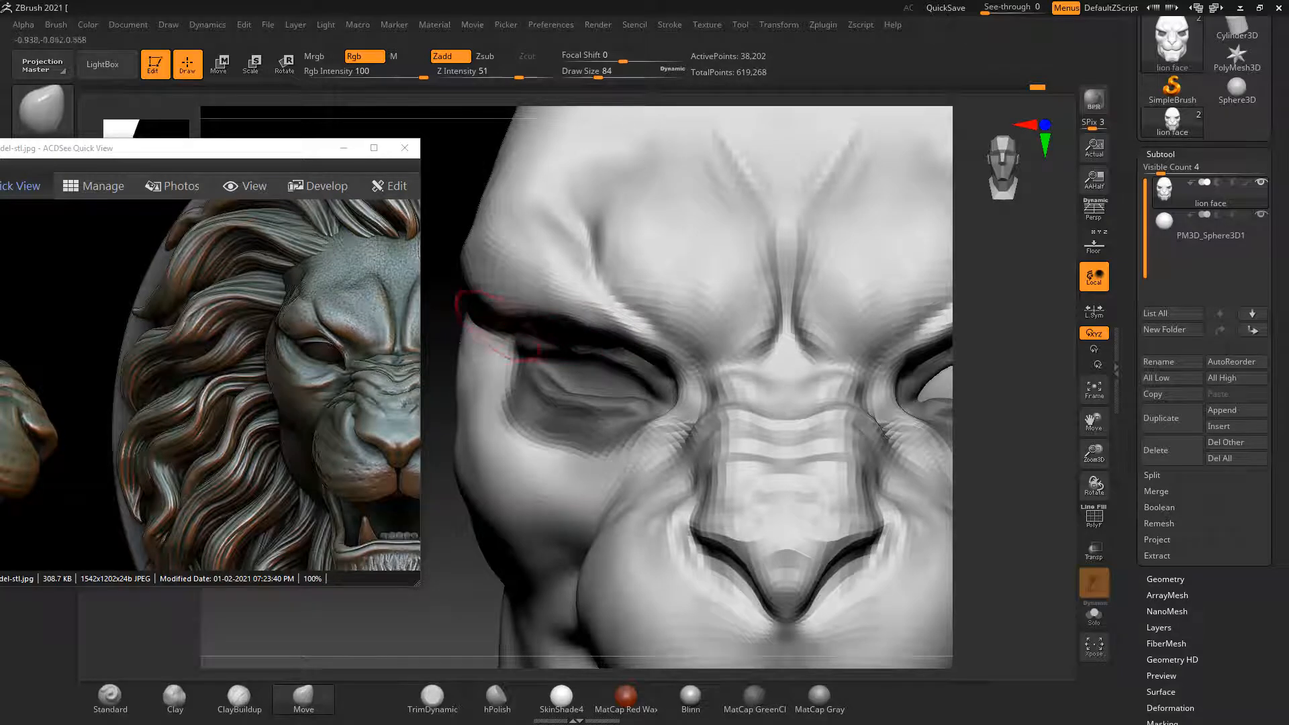
mouse_move(455, 235)
alt+mouse_down()
mouse_move(537, 233)
mouse_move(528, 207)
alt+mouse_up()
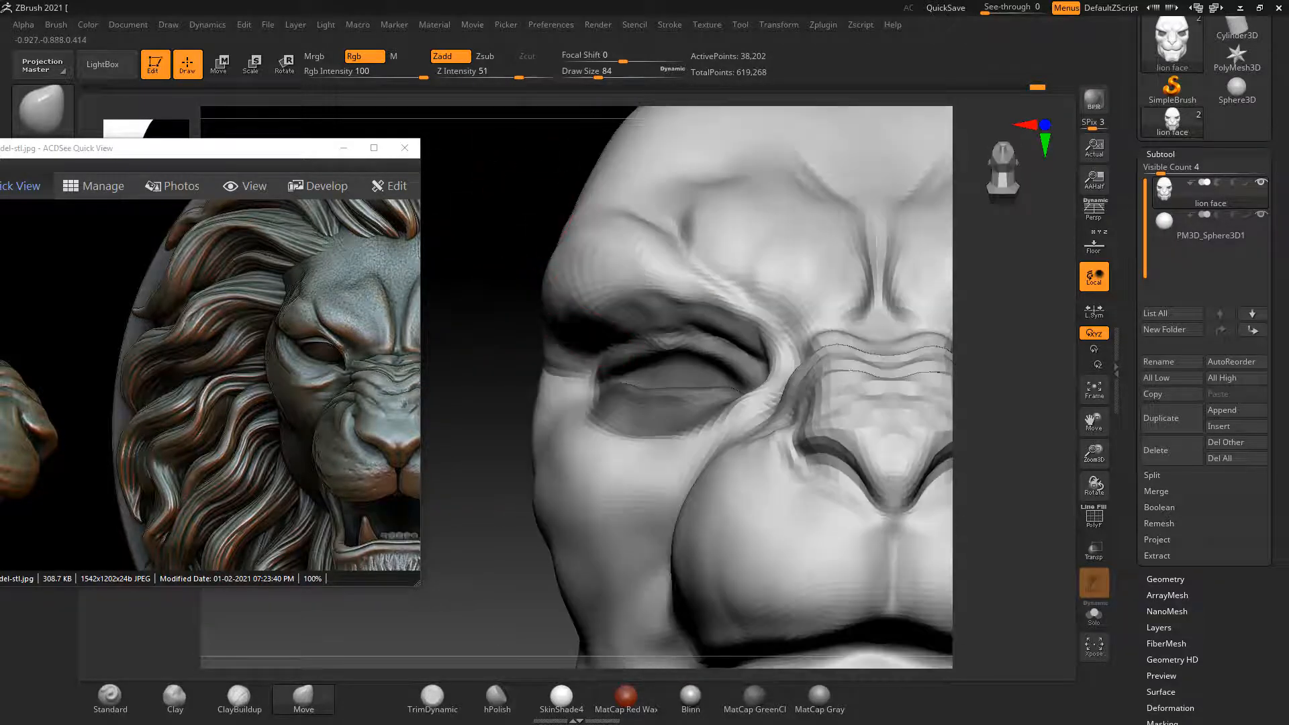
mouse_move(581, 347)
mouse_down()
mouse_move(583, 358)
mouse_move(620, 336)
mouse_up()
drag(500, 251, 503, 306)
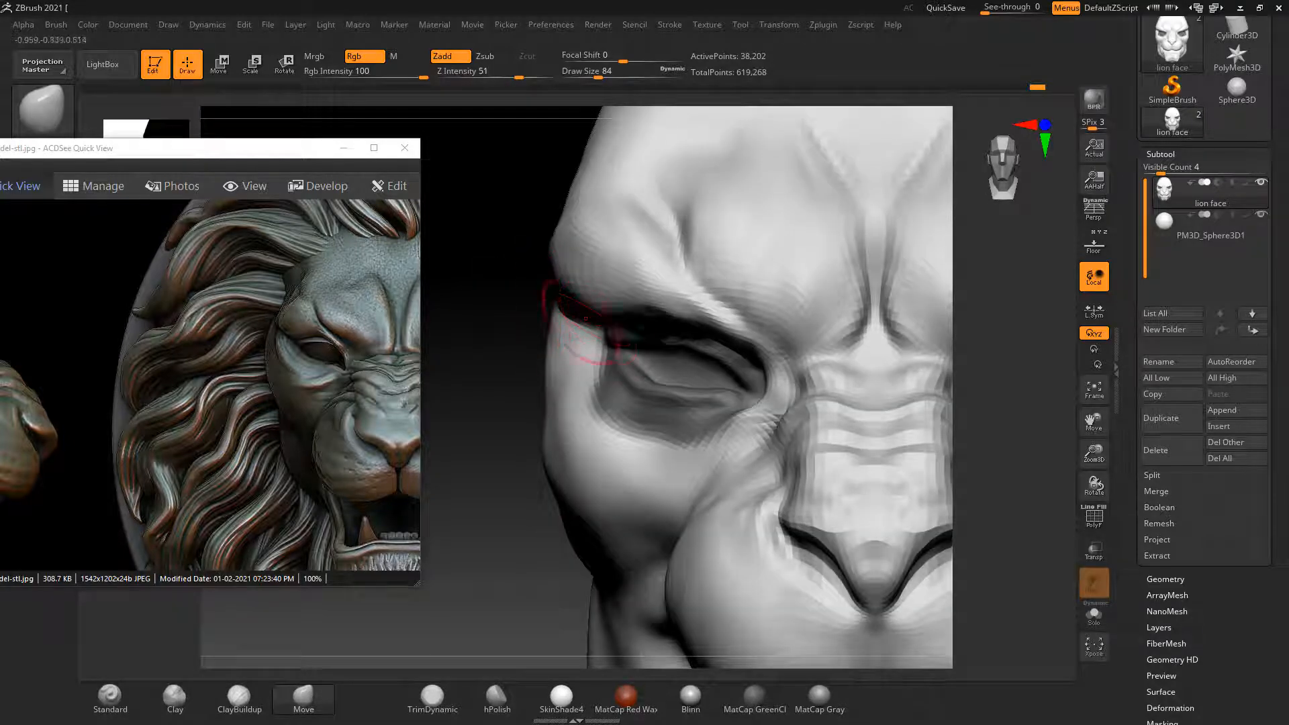
mouse_move(590, 340)
mouse_down()
mouse_move(558, 326)
mouse_move(588, 323)
mouse_move(563, 328)
mouse_up()
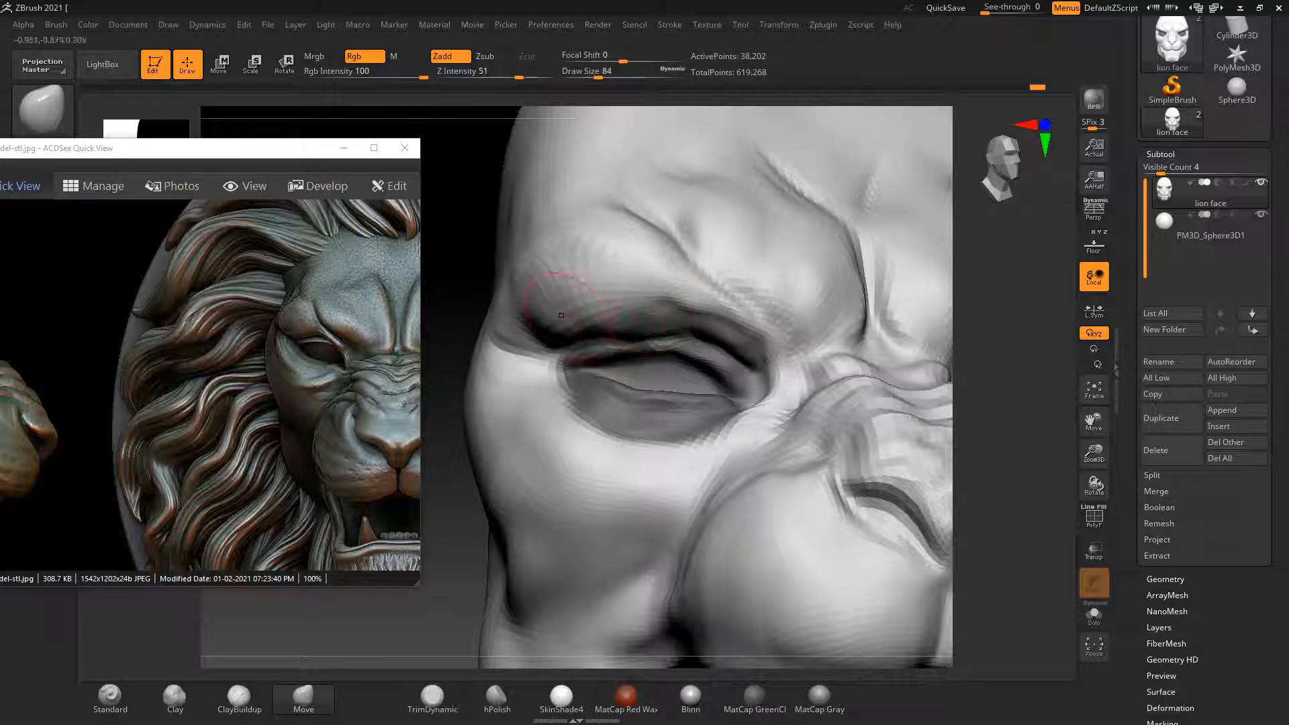
right_drag(561, 315, 472, 273)
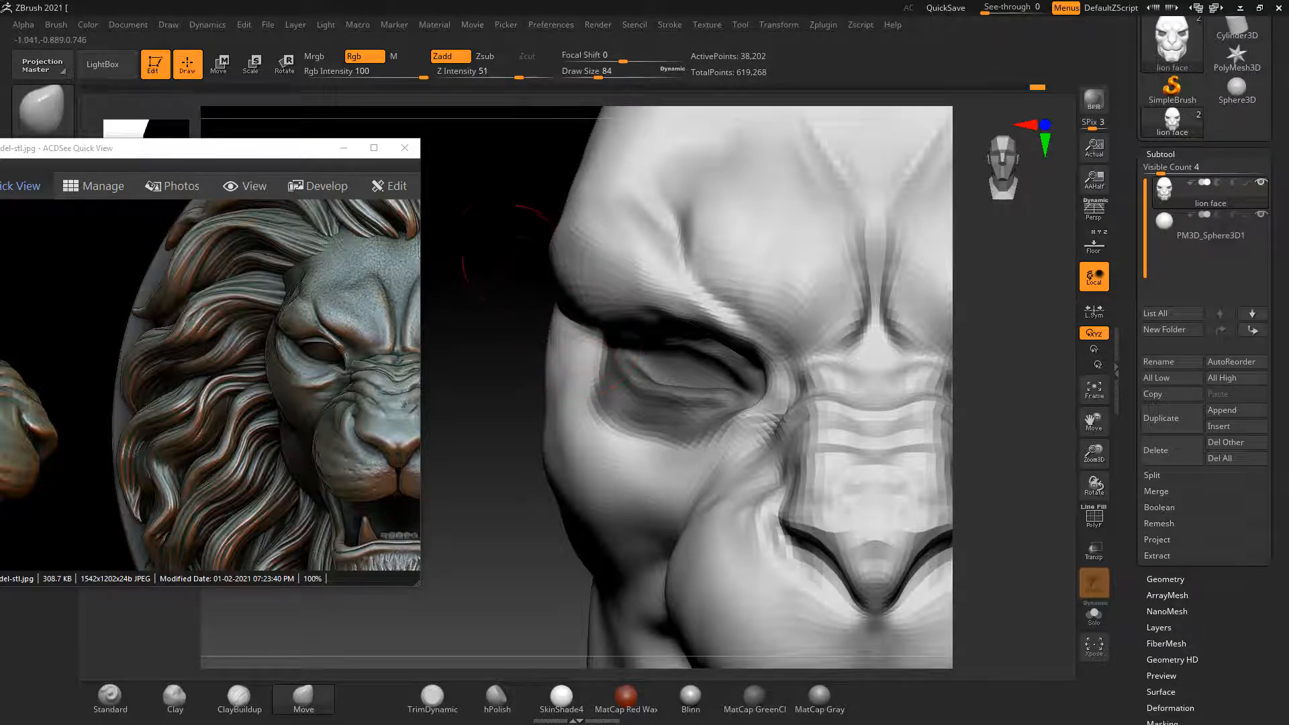
mouse_move(499, 251)
ctrl+mouse_down()
mouse_move(527, 280)
mouse_move(509, 289)
mouse_move(567, 289)
ctrl+mouse_up()
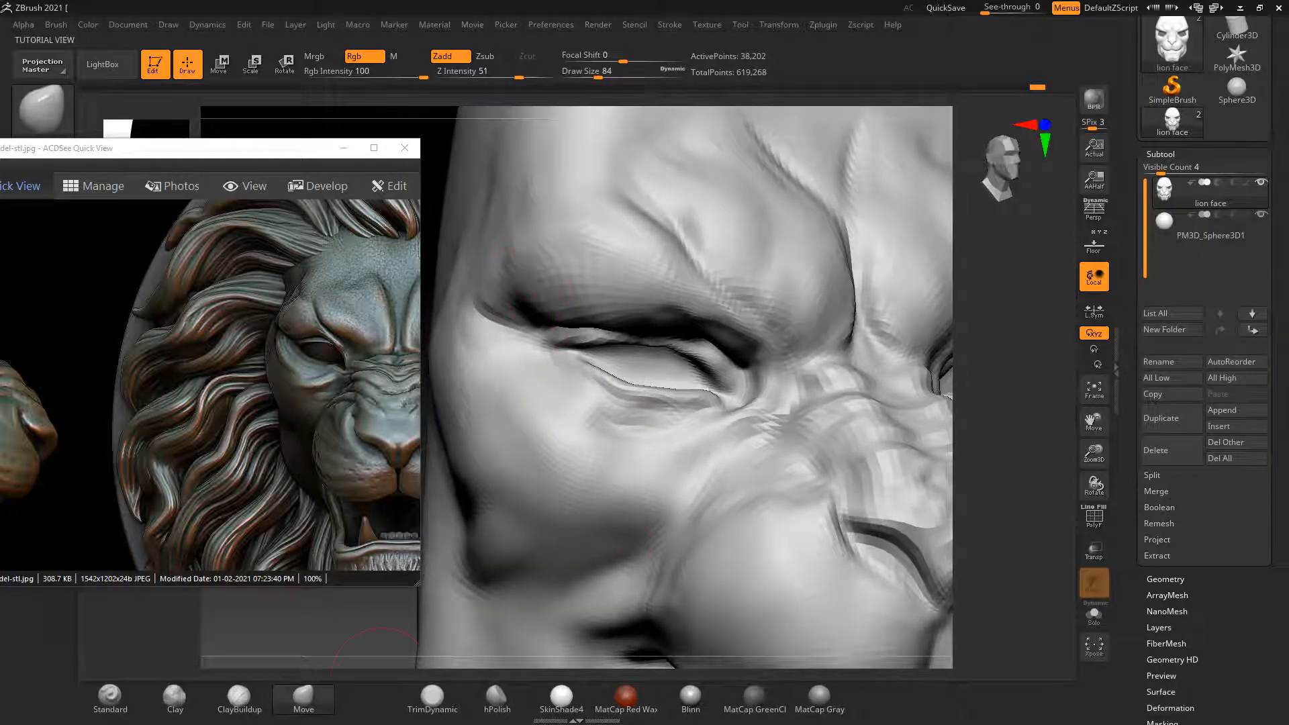
Sculpt wrinkles from the outer eye corner across the area below the eye with the Standard brush at draw sizes 60 and 48
click(110, 699)
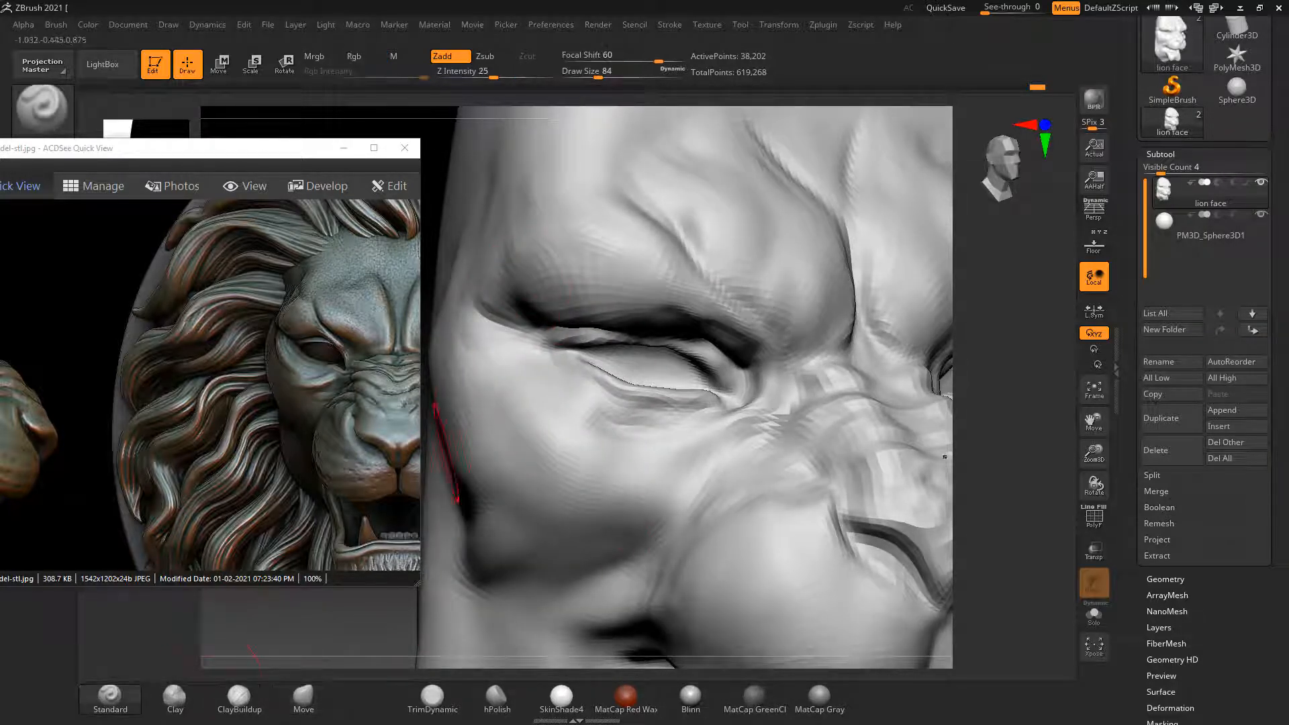
key(bracketleft)
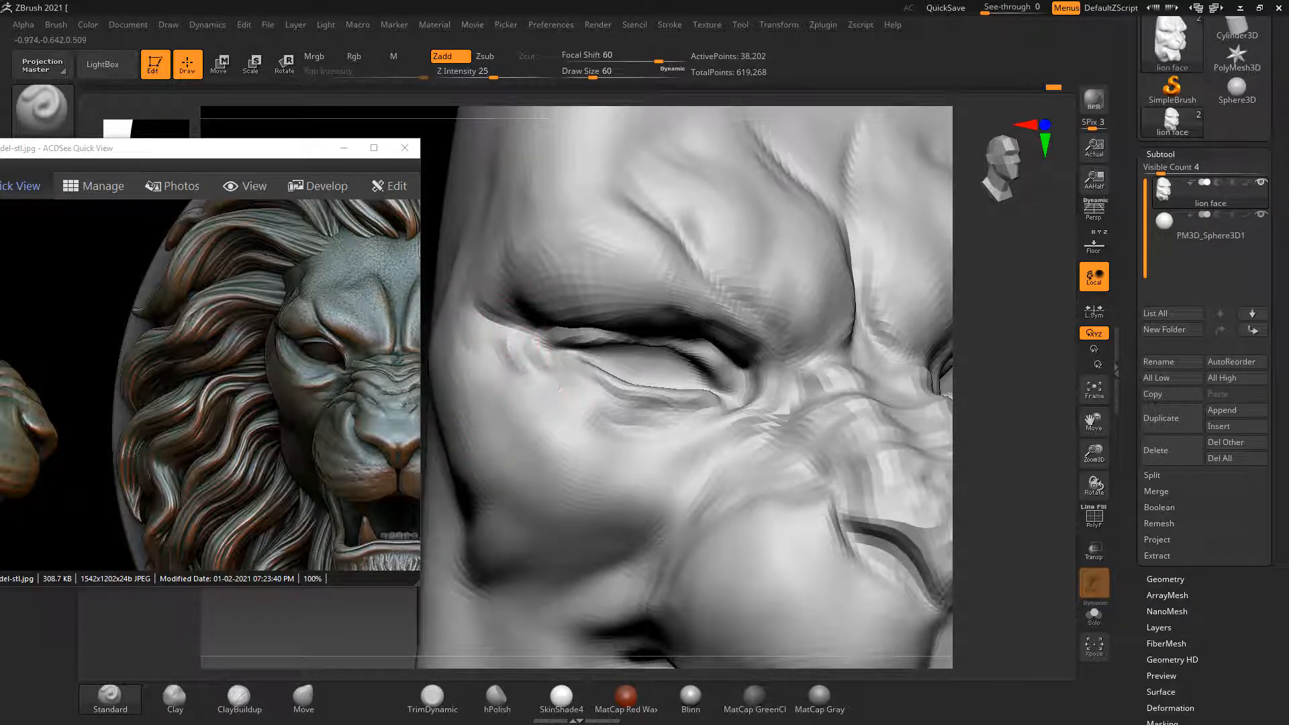
mouse_move(496, 354)
mouse_down()
mouse_move(531, 393)
mouse_move(580, 408)
mouse_up()
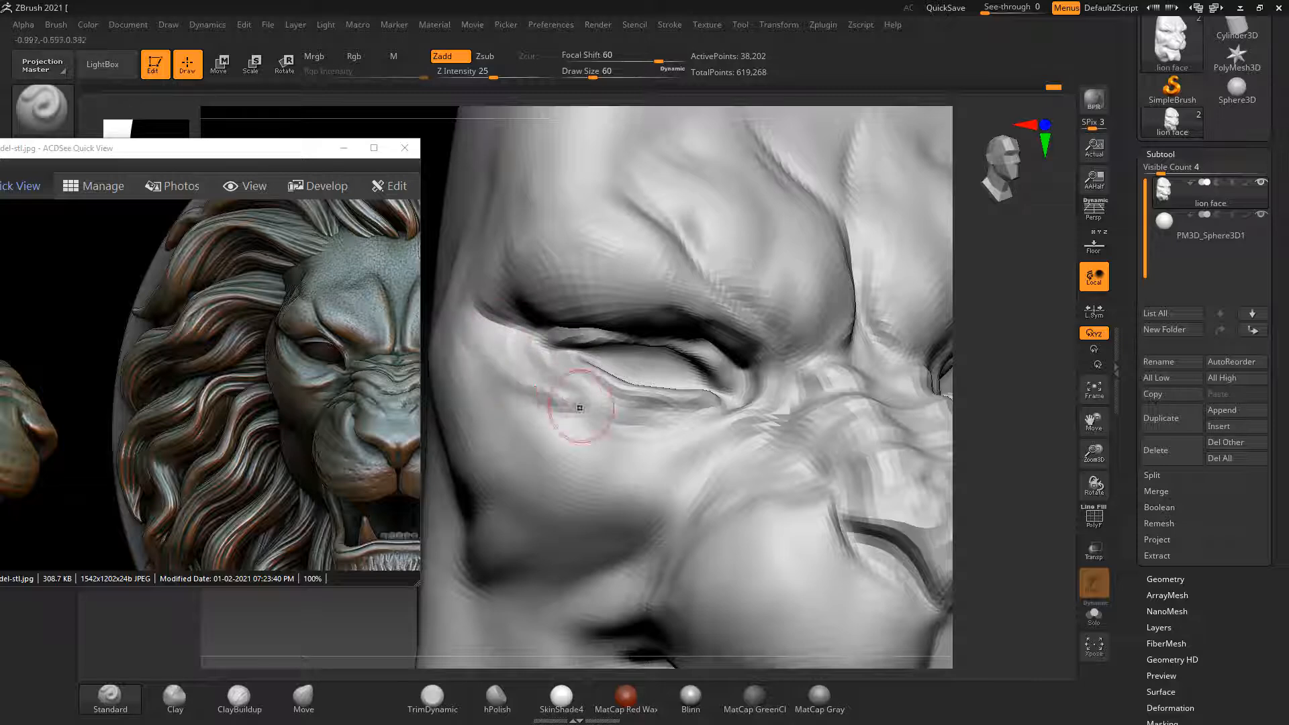
drag(717, 444, 579, 429)
key([)
drag(657, 430, 568, 448)
drag(654, 441, 590, 451)
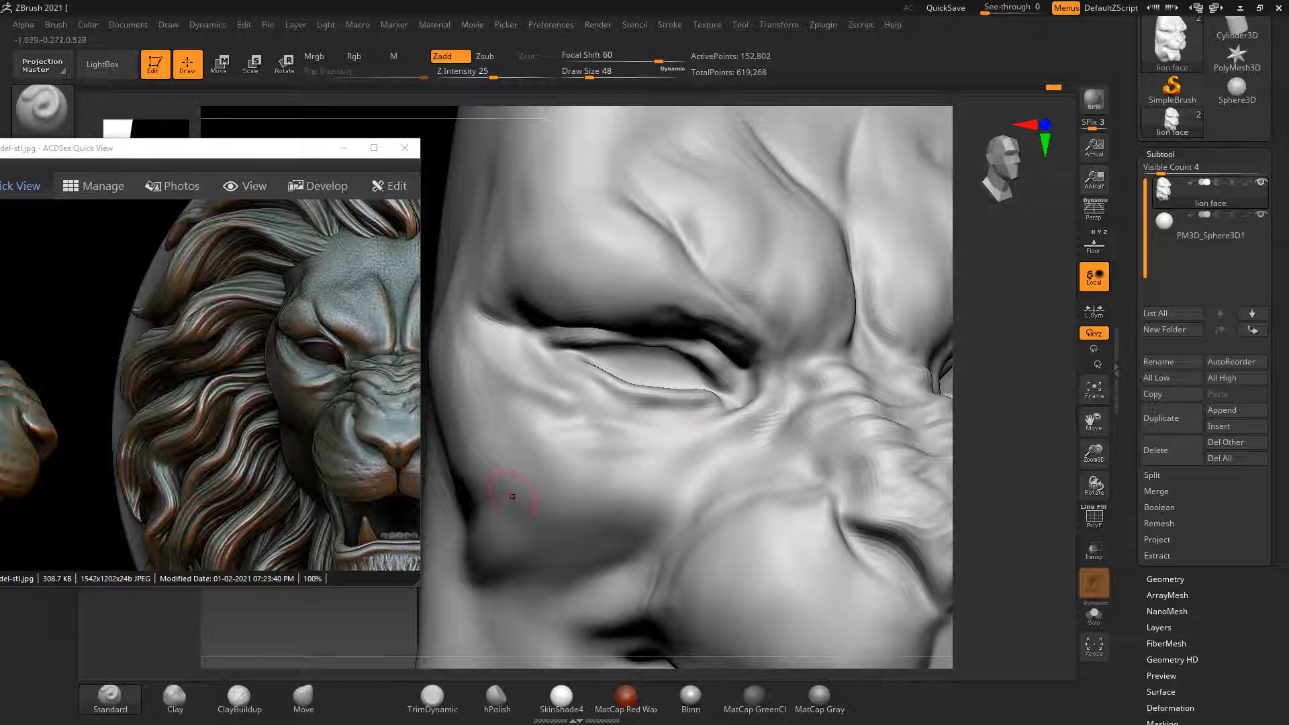
Deepen the grooves and raise the folds below the eye and at its outer corner at draw size 48, smoothing the outer fold
mouse_move(396, 641)
mouse_down()
mouse_move(383, 628)
mouse_move(403, 635)
mouse_up()
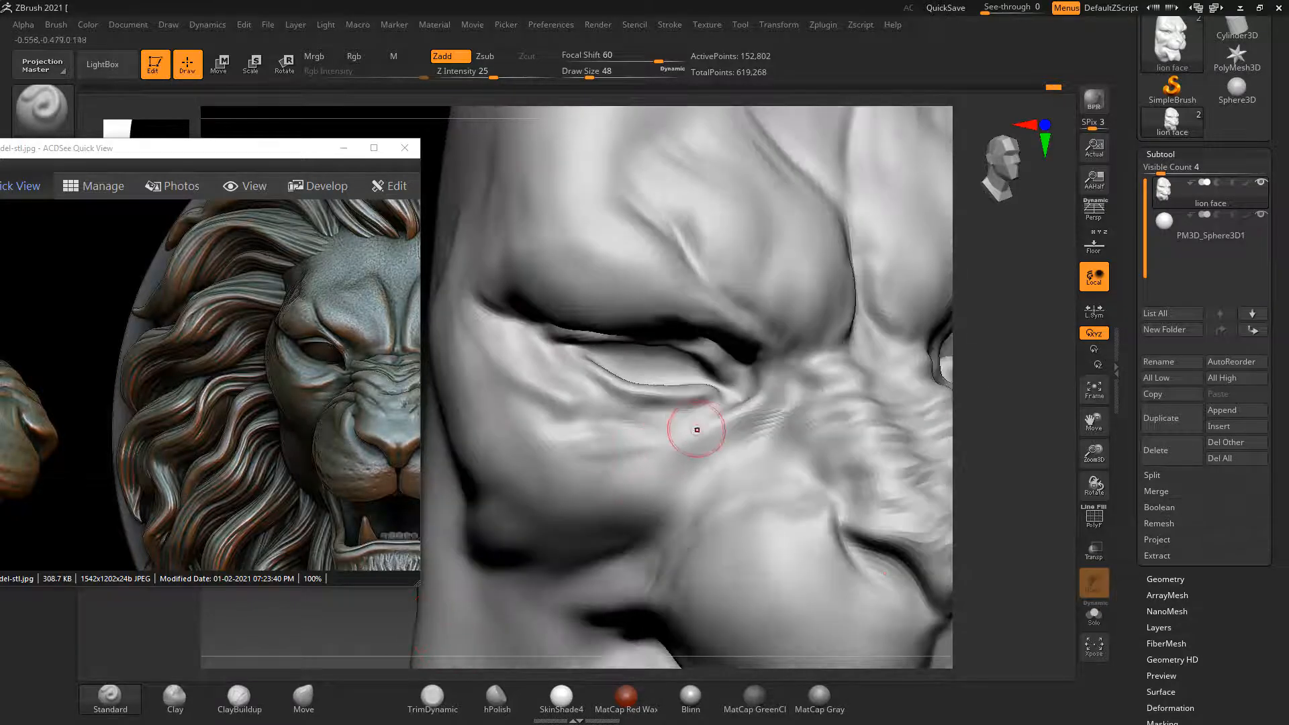
alt+drag(674, 439, 560, 447)
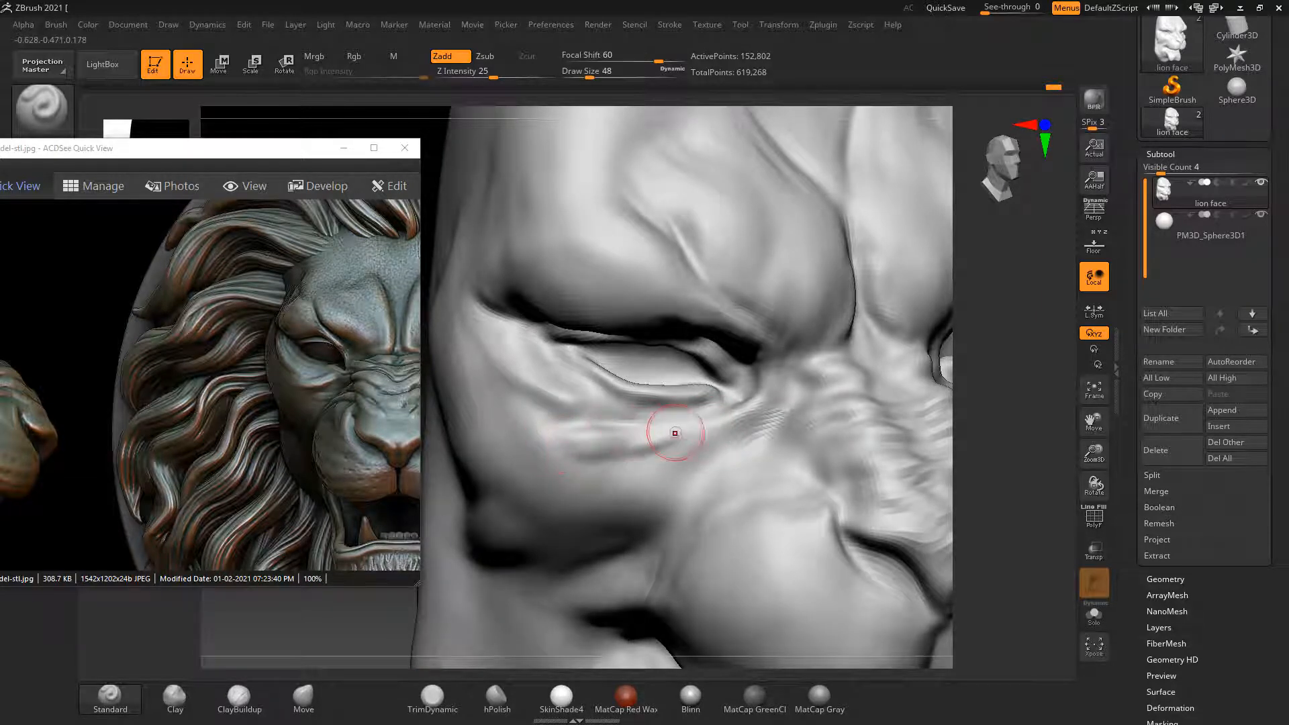
alt+drag(673, 433, 527, 450)
drag(626, 432, 541, 421)
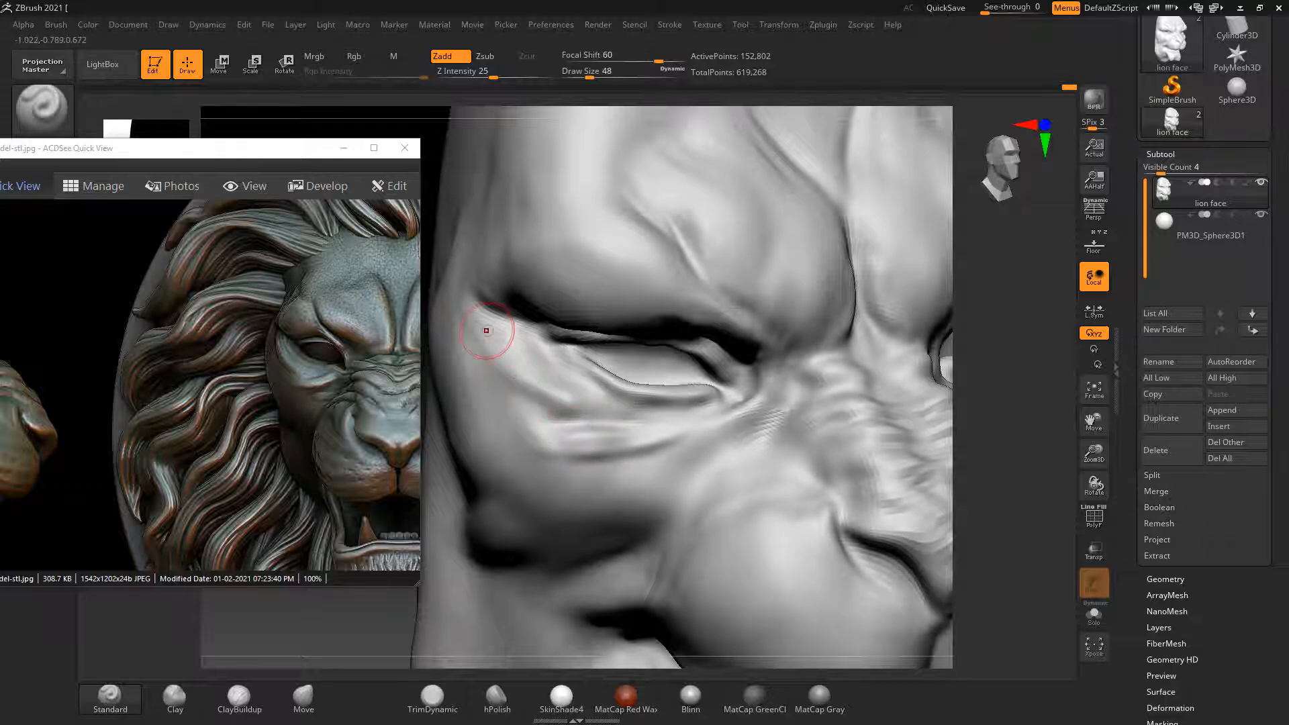
drag(485, 323, 523, 370)
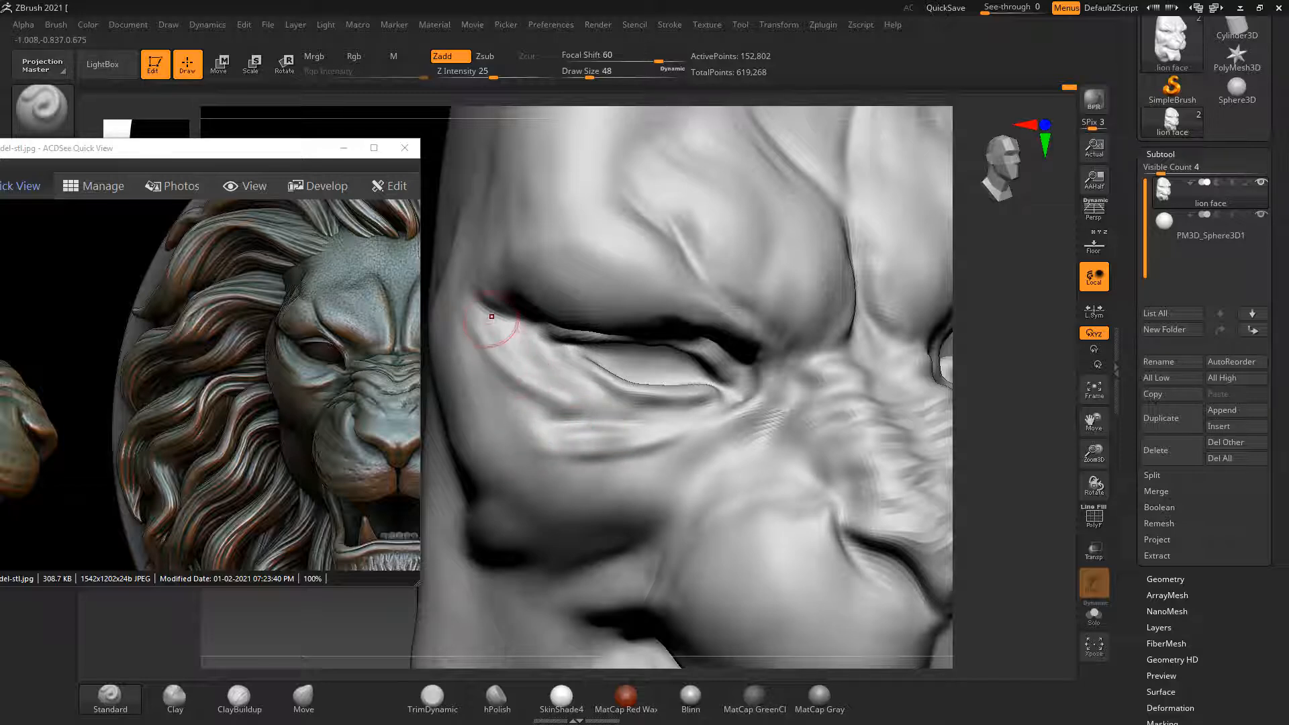
drag(479, 333, 565, 404)
shift+drag(510, 370, 553, 400)
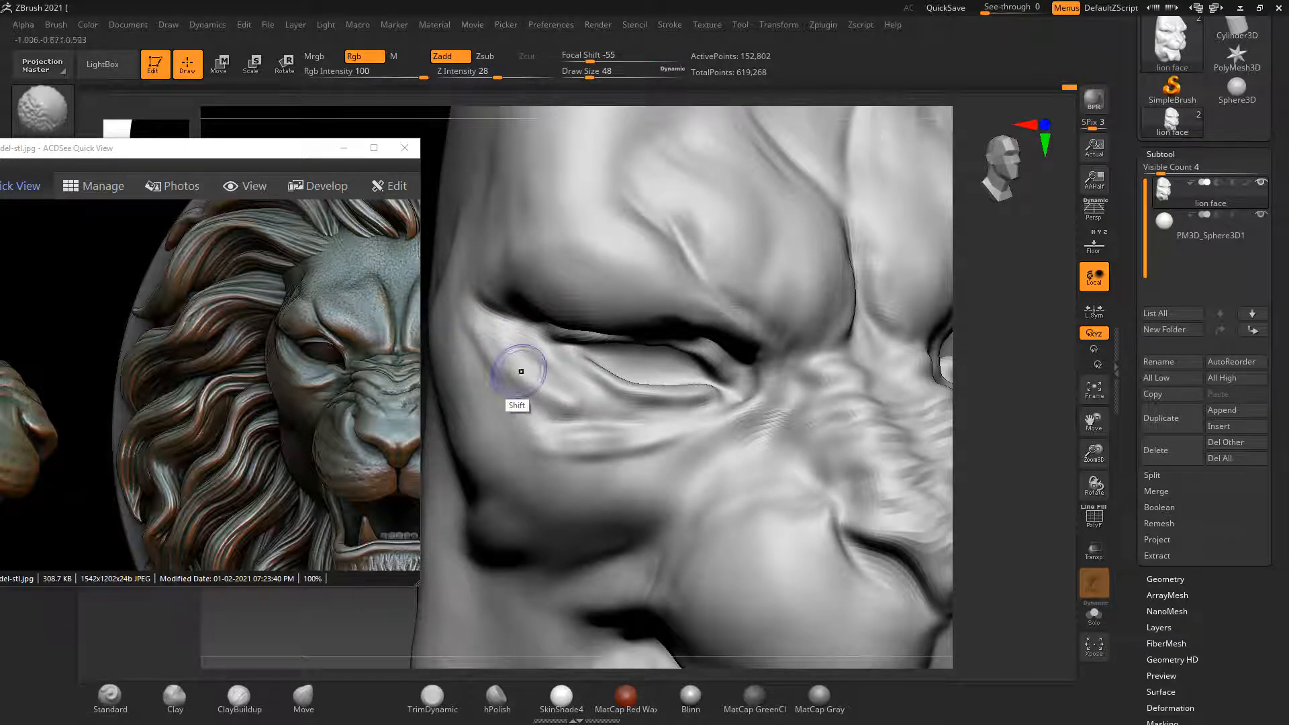
Soften the folds beneath the opposite eye by smoothing them, working from the front view
key(f)
shift+drag(866, 431, 834, 436)
mouse_move(873, 495)
alt+mouse_down()
mouse_move(852, 527)
mouse_move(873, 564)
alt+mouse_up()
mouse_move(825, 379)
shift+mouse_down()
mouse_move(815, 392)
mouse_move(815, 368)
shift+mouse_up()
alt+drag(900, 374, 902, 400)
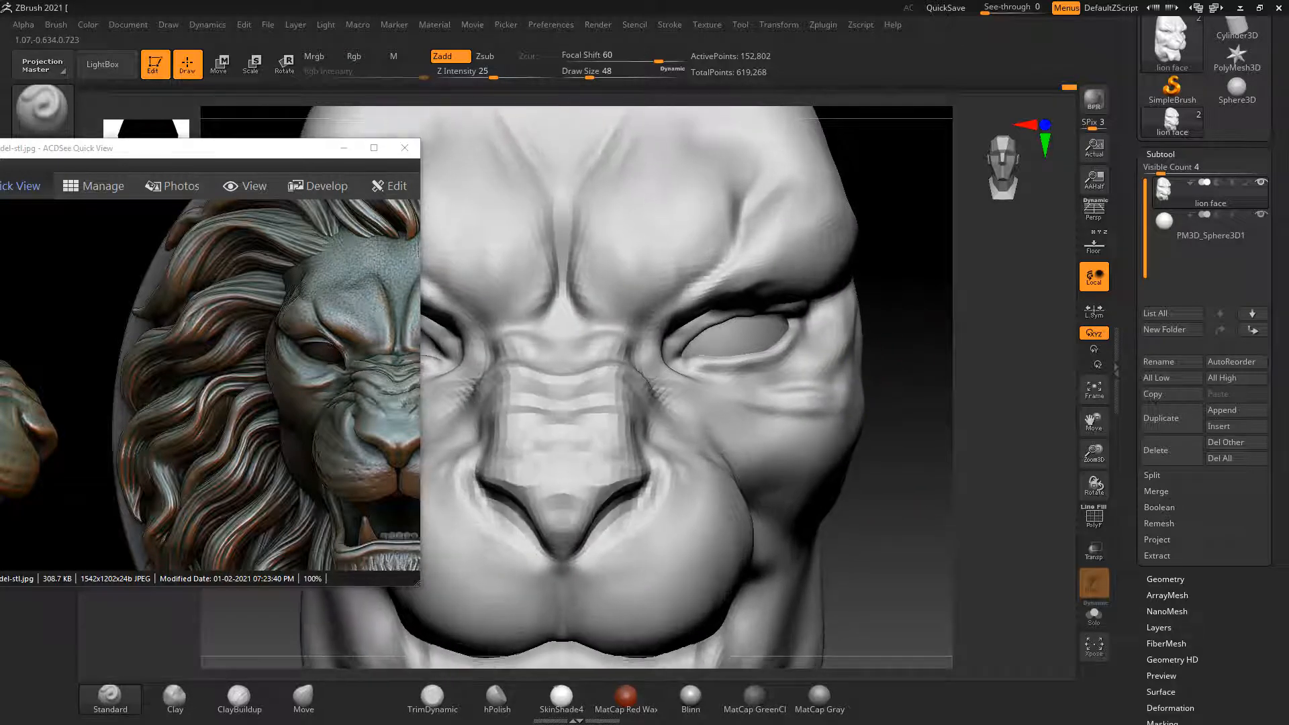
mouse_move(773, 408)
shift+mouse_down()
mouse_move(763, 382)
mouse_move(772, 397)
mouse_move(732, 392)
mouse_move(750, 405)
shift+mouse_up()
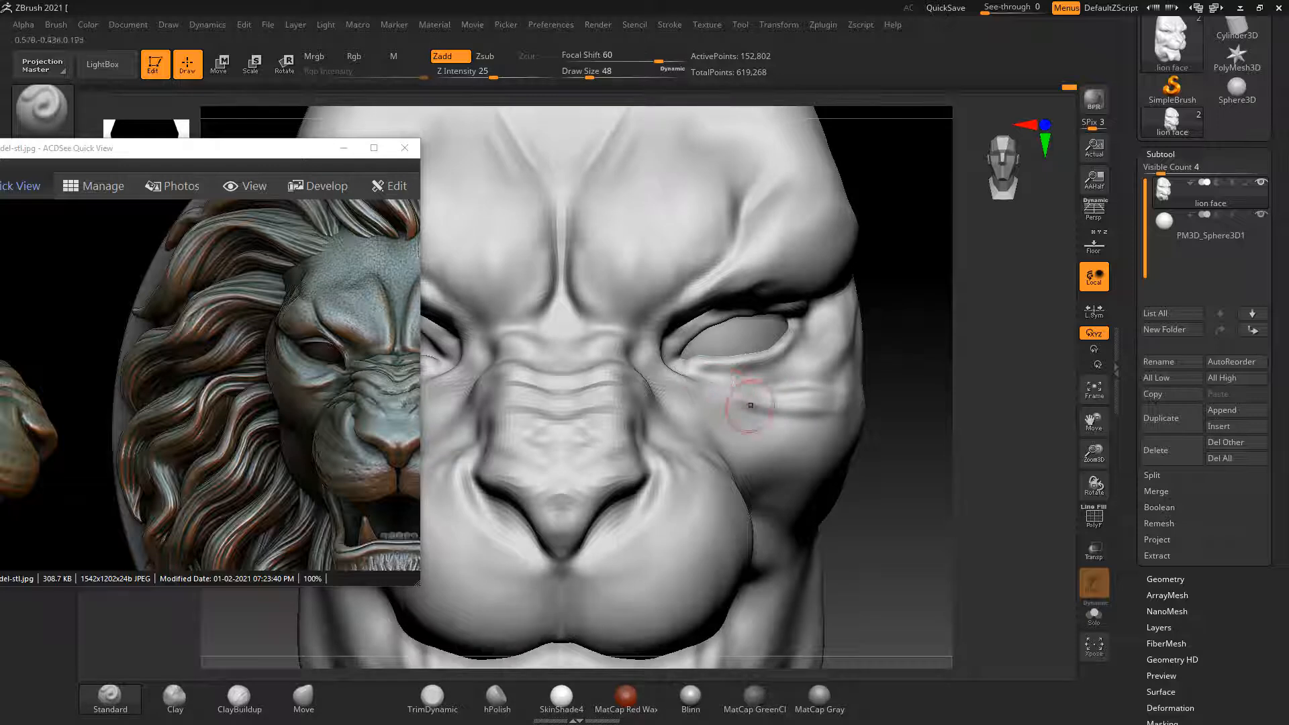
Carve a crease below the lower eyelid from the inner eye corner toward the cheek and build up the lid edge at draw size 48
mouse_move(670, 383)
alt+mouse_down()
mouse_move(669, 368)
mouse_move(694, 397)
mouse_move(763, 407)
mouse_move(720, 405)
mouse_move(808, 401)
alt+mouse_up()
alt+drag(913, 379, 914, 381)
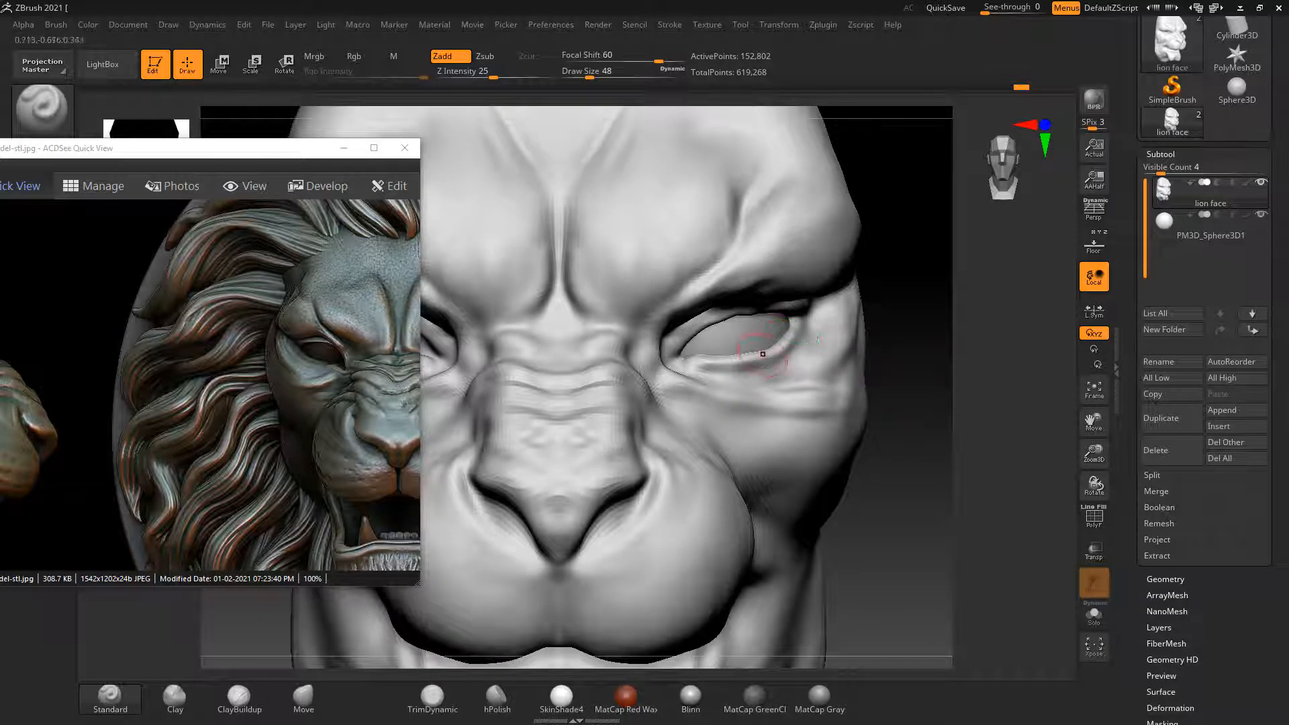
drag(727, 361, 710, 362)
mouse_move(930, 457)
mouse_down()
mouse_move(873, 426)
mouse_move(907, 470)
mouse_move(920, 541)
mouse_move(895, 515)
mouse_move(881, 534)
mouse_up()
key(f)
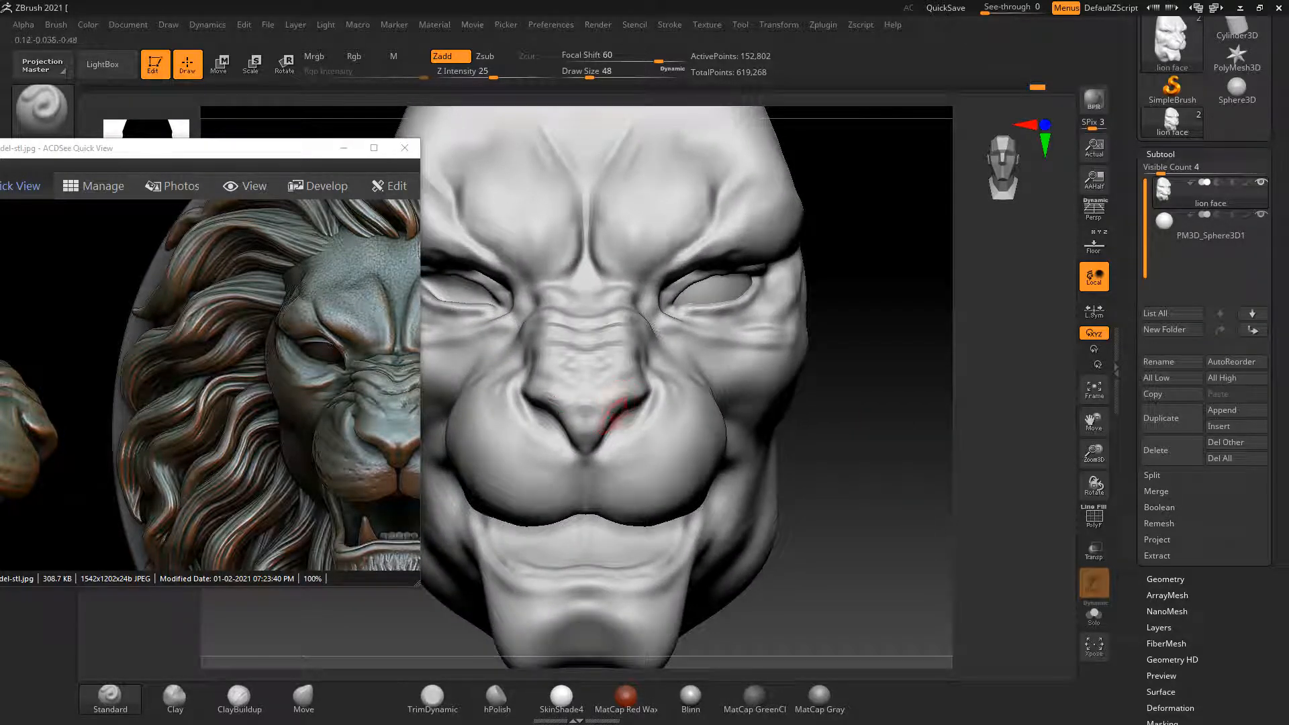
Sculpt the central groove on the nose tip at draw size 48 and smooth it together with the nostril edge
alt+drag(873, 463, 863, 497)
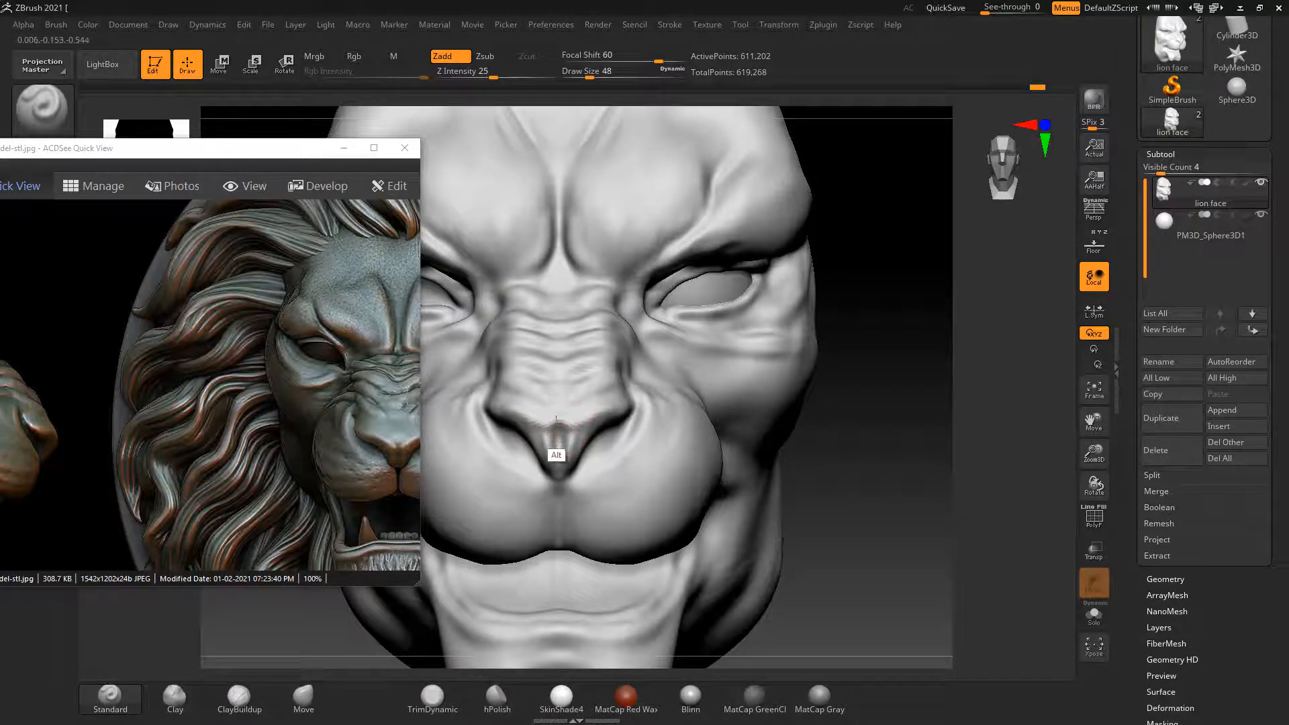
shift+drag(559, 407, 559, 452)
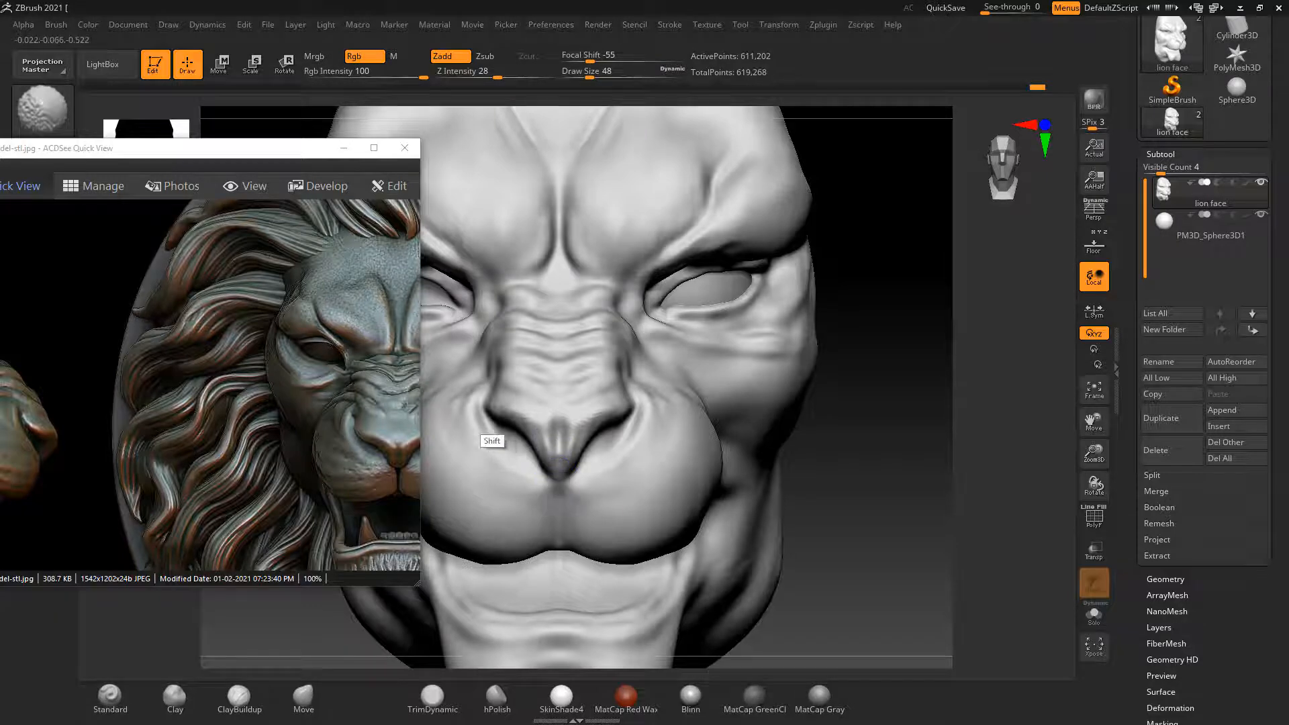
mouse_move(866, 436)
mouse_down()
mouse_move(978, 446)
mouse_move(954, 436)
mouse_up()
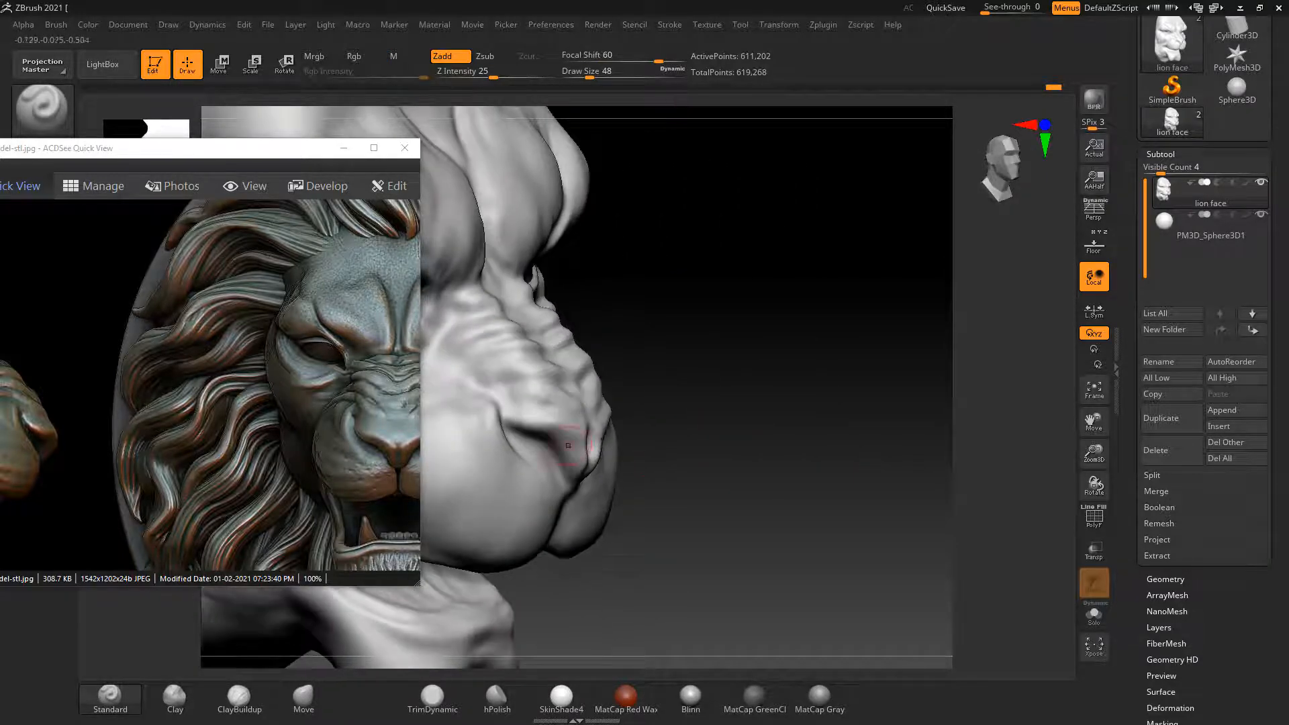
shift+drag(510, 401, 501, 397)
mouse_move(732, 440)
mouse_down()
mouse_move(592, 448)
mouse_move(585, 498)
mouse_move(589, 466)
mouse_up()
shift+drag(954, 493, 935, 500)
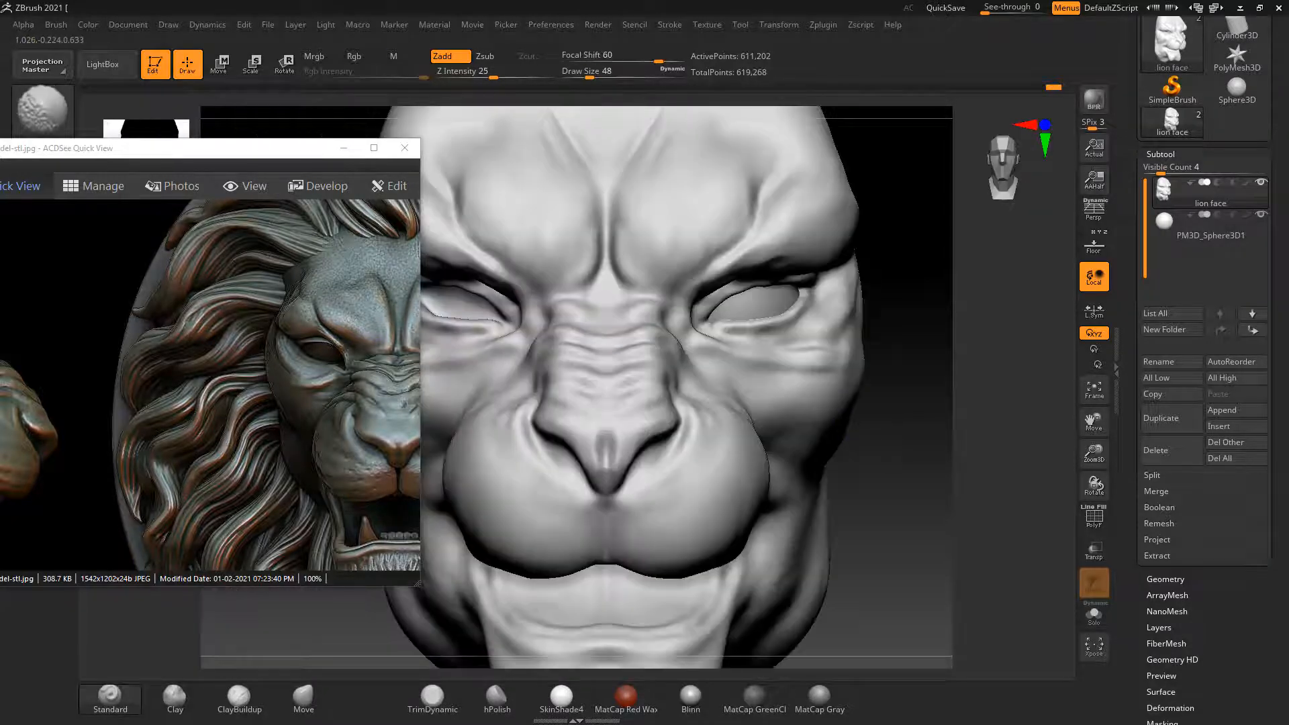
Shape the upper lip edge from the mouth corner along the muzzle with the Standard brush at draw size 92
ctrl+right_drag(935, 501, 933, 446)
ctrl+right_drag(893, 501, 881, 487)
mouse_move(880, 487)
alt+right_down()
mouse_move(932, 481)
mouse_move(922, 502)
alt+right_up()
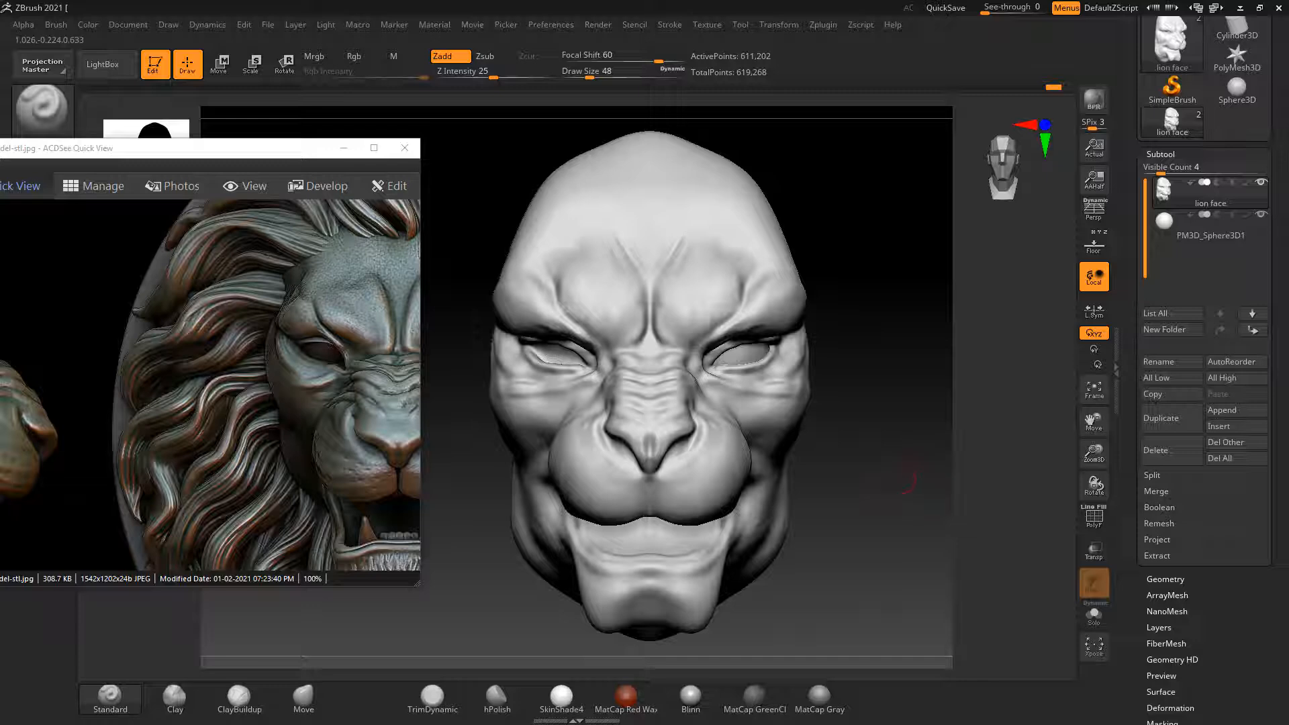
drag(894, 501, 1007, 503)
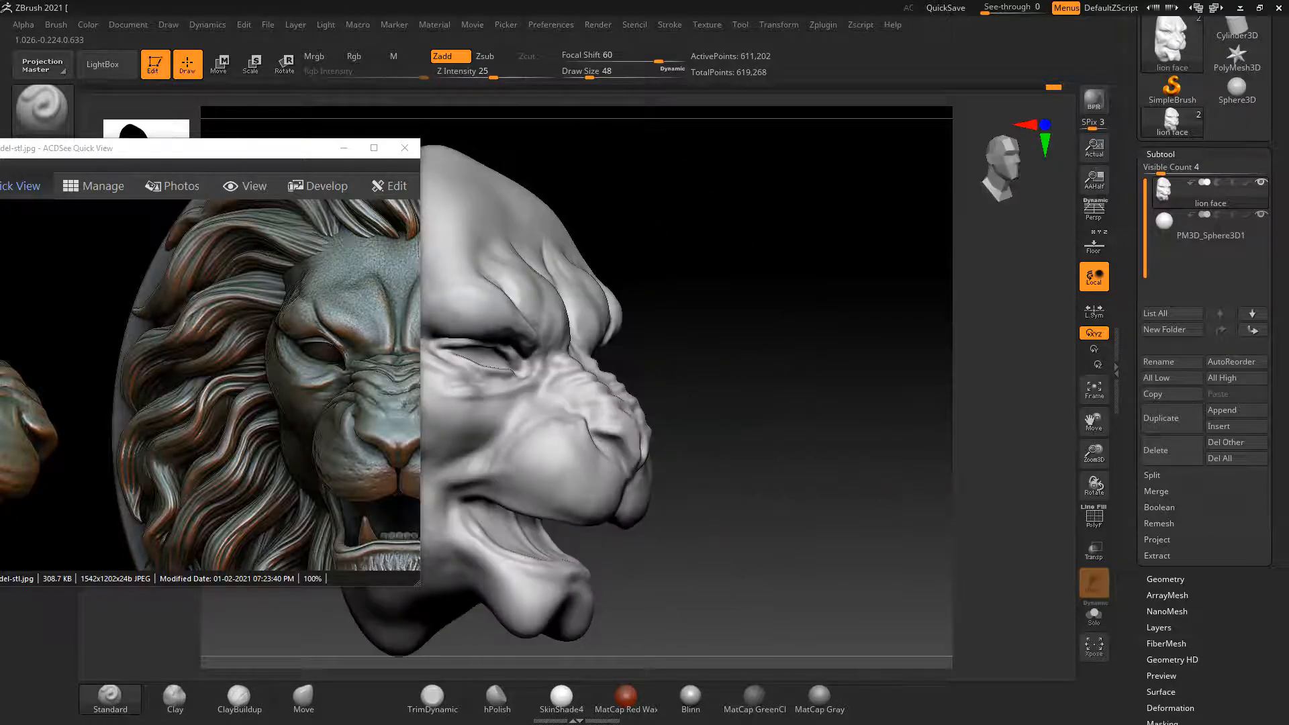
drag(823, 504, 782, 547)
ctrl+right_drag(784, 547, 807, 463)
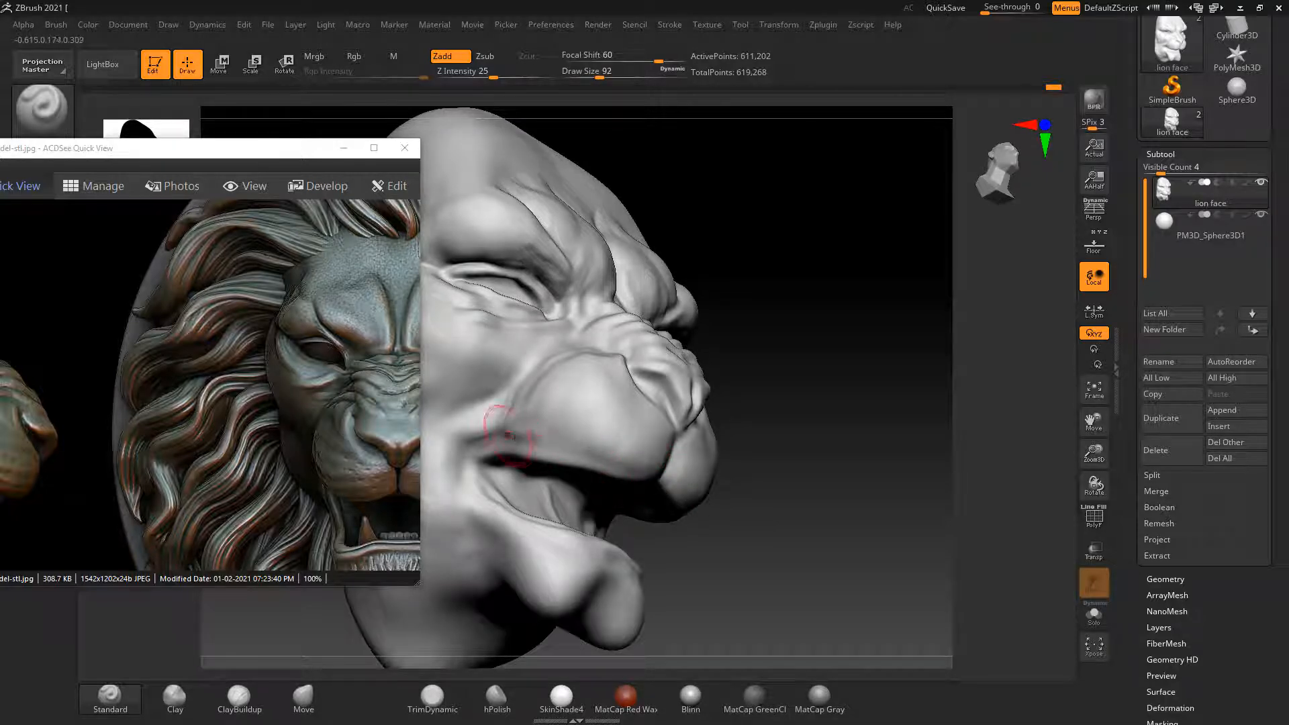
drag(539, 435, 603, 456)
right_drag(682, 476, 673, 502)
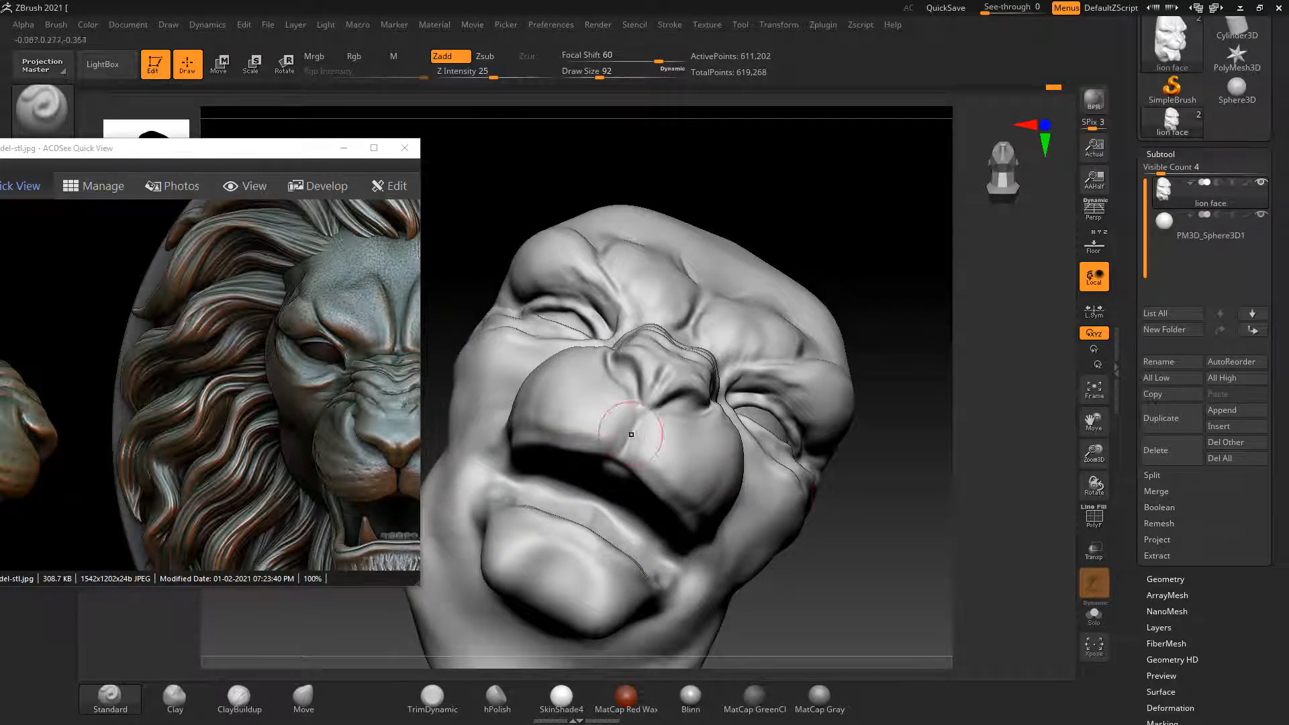
shift+drag(866, 531, 1047, 584)
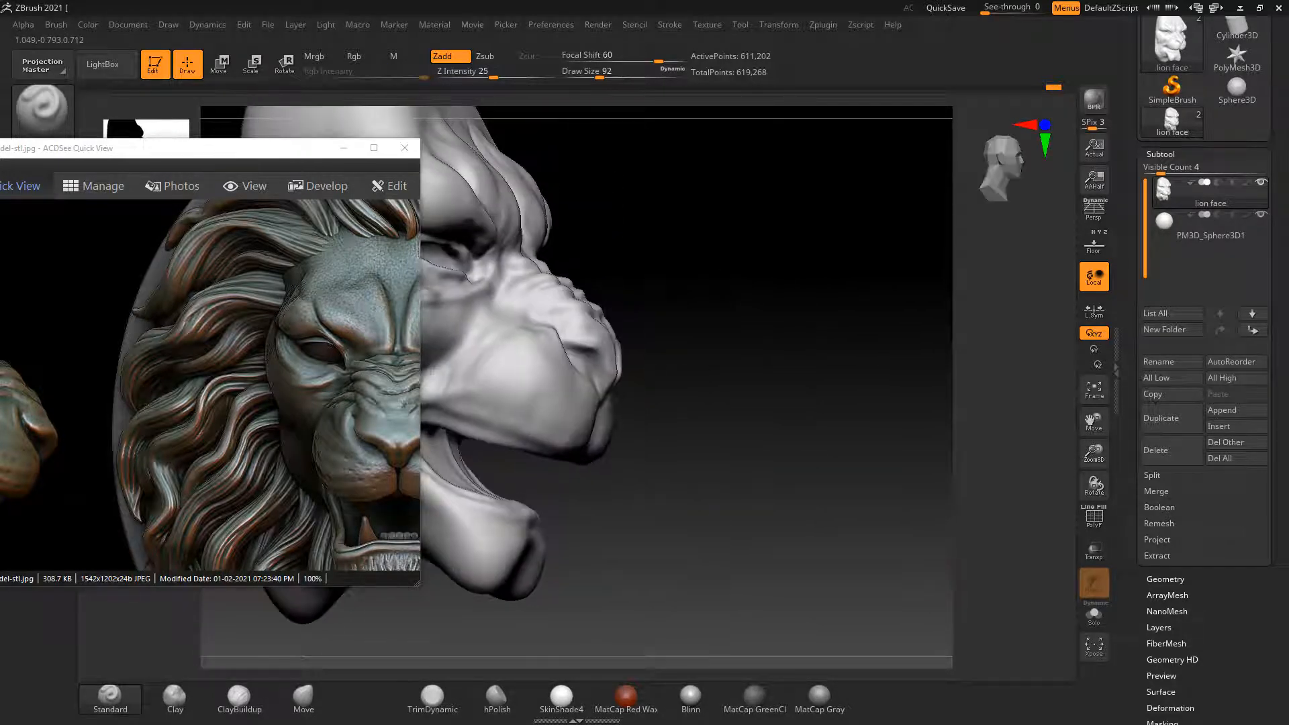
alt+drag(863, 573, 922, 571)
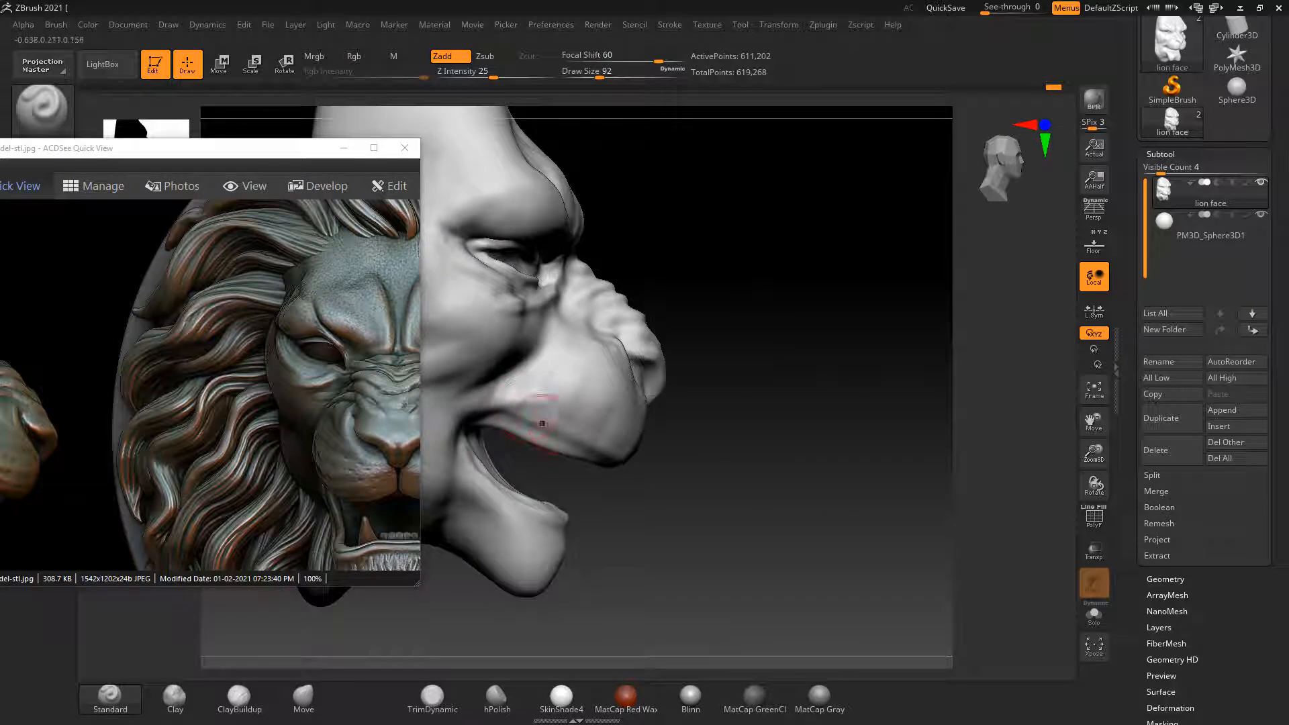
Sculpt soft whisker folds across the side of the muzzle at draw size 68
drag(793, 537, 749, 570)
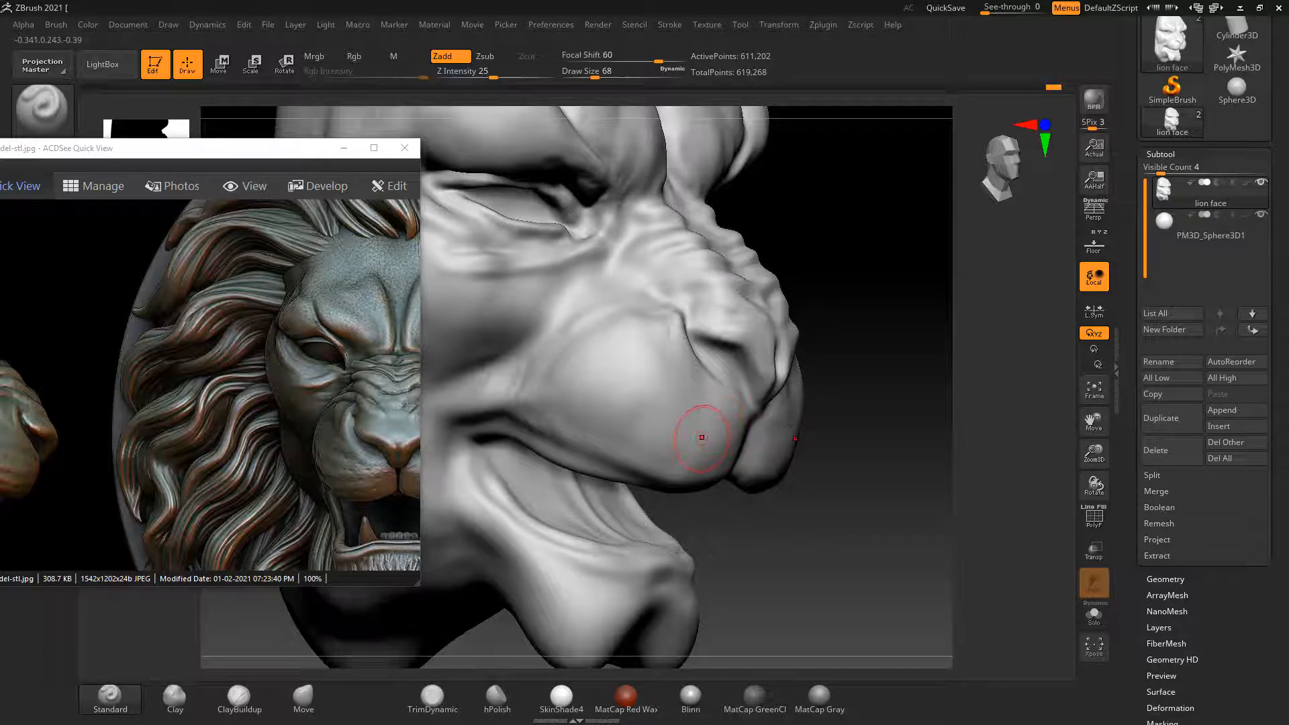
drag(892, 494, 804, 427)
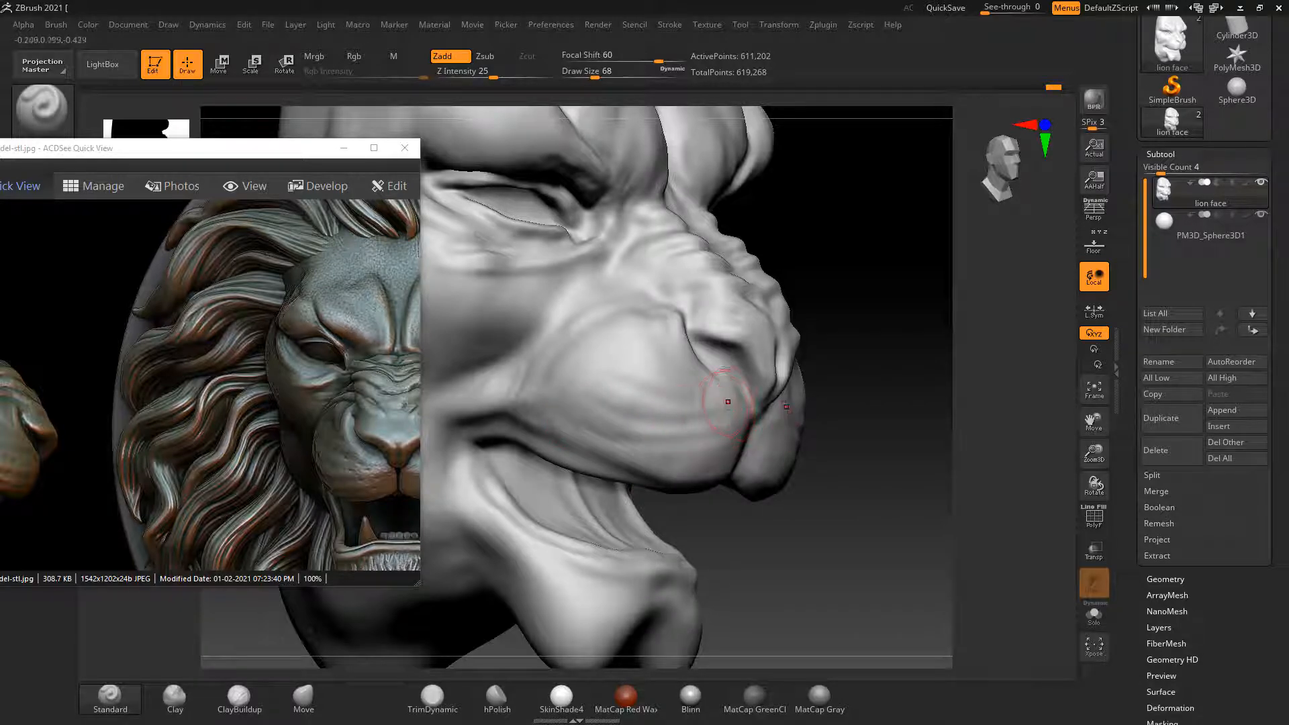
drag(954, 517, 882, 513)
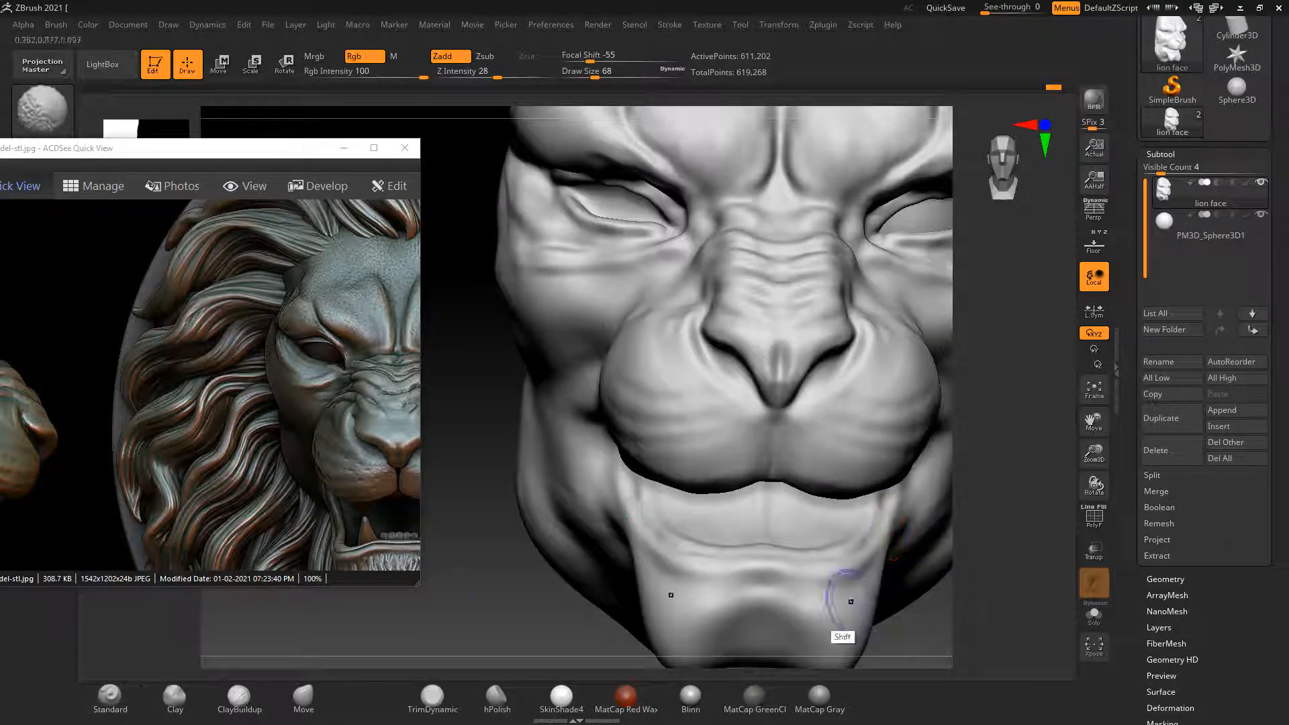
shift+drag(527, 597, 471, 597)
Deepen the curved muzzle folds and the creases beside the nose from the front with the Standard brush at draw size 68
key(b)
key(s)
key(t)
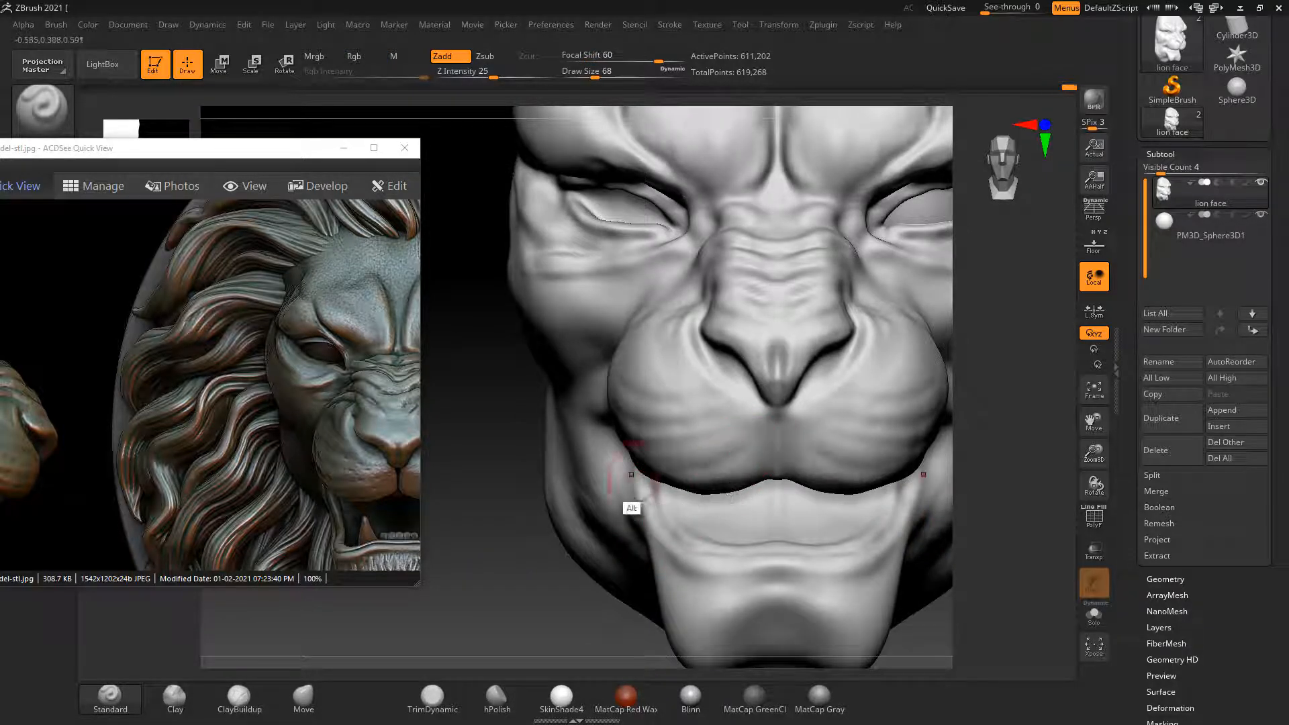
alt+drag(486, 625, 500, 650)
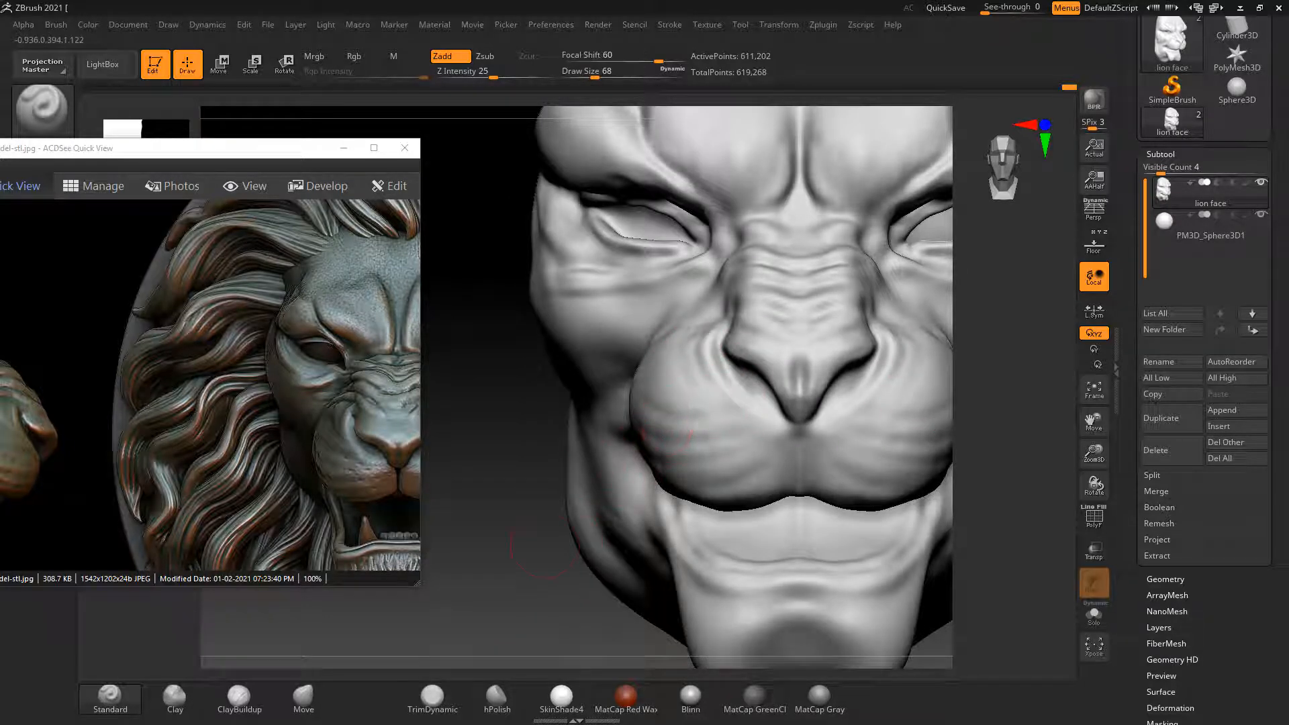
alt+drag(530, 589, 554, 612)
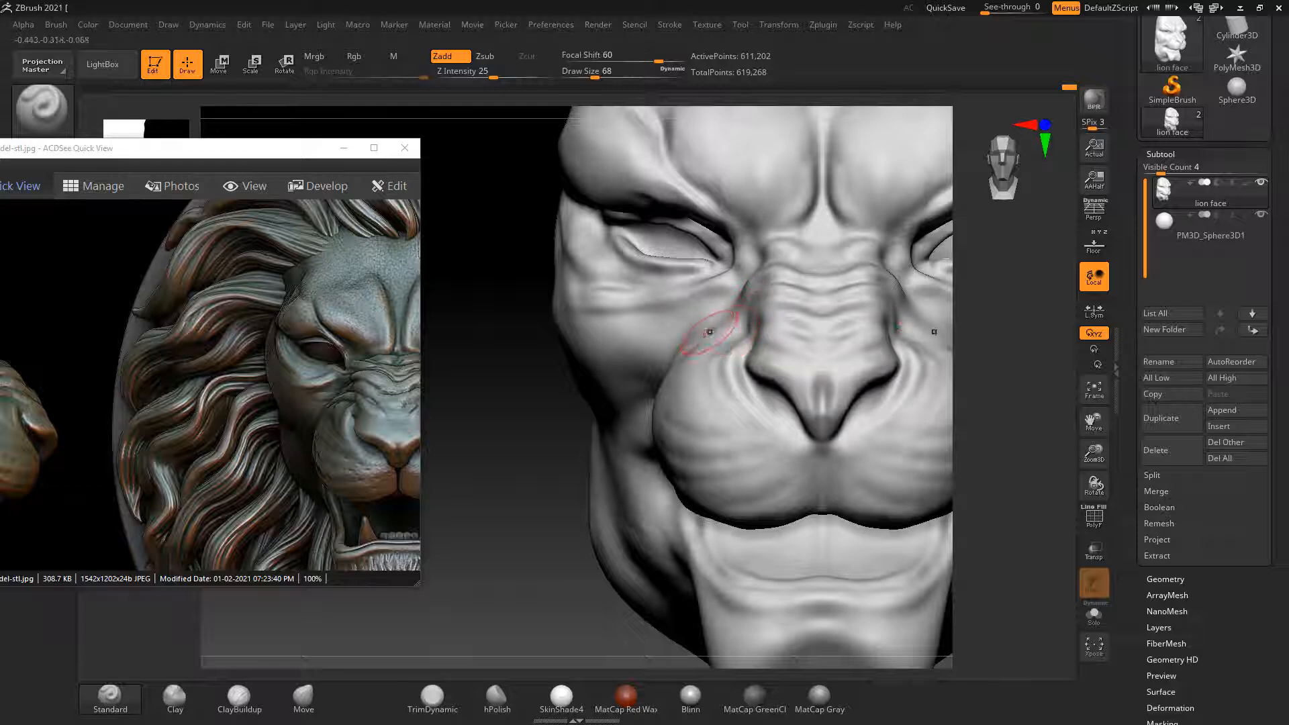
Refine the wrinkles around the nostril, along the nose bridge and on the upper muzzle at draw size 68
right_drag(646, 432, 714, 366)
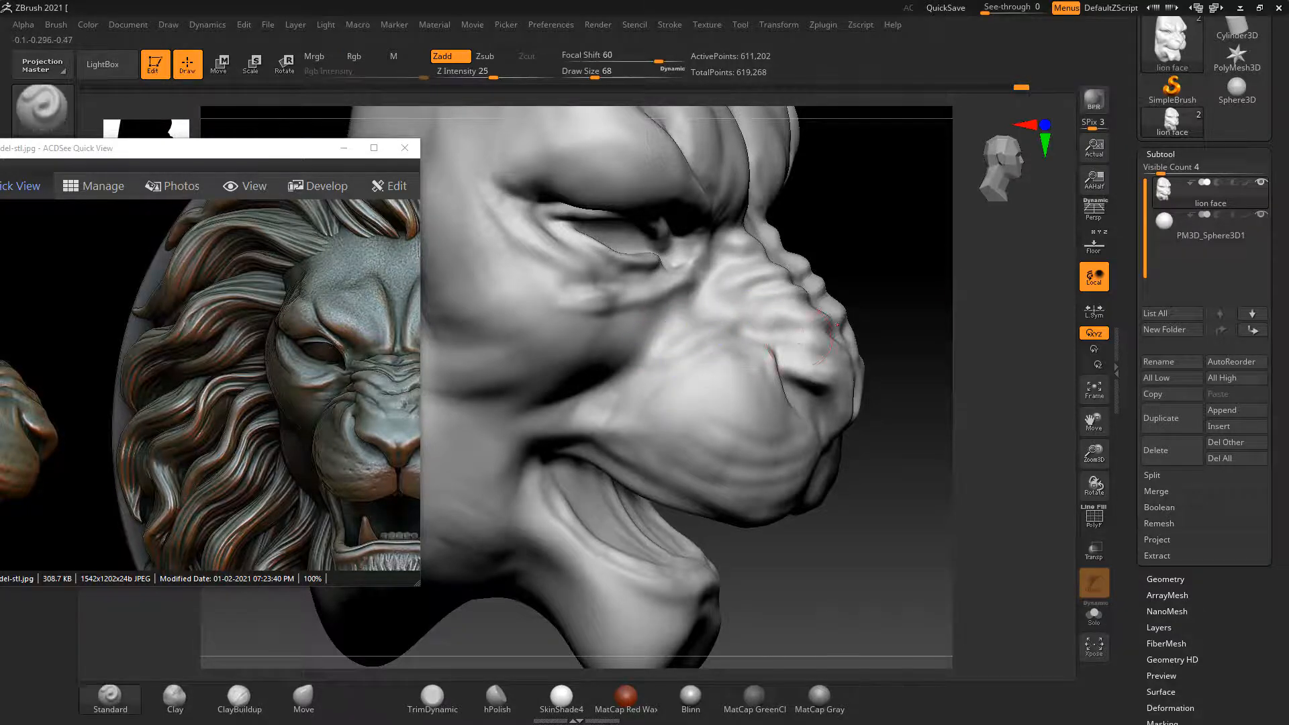
right_drag(826, 335, 537, 537)
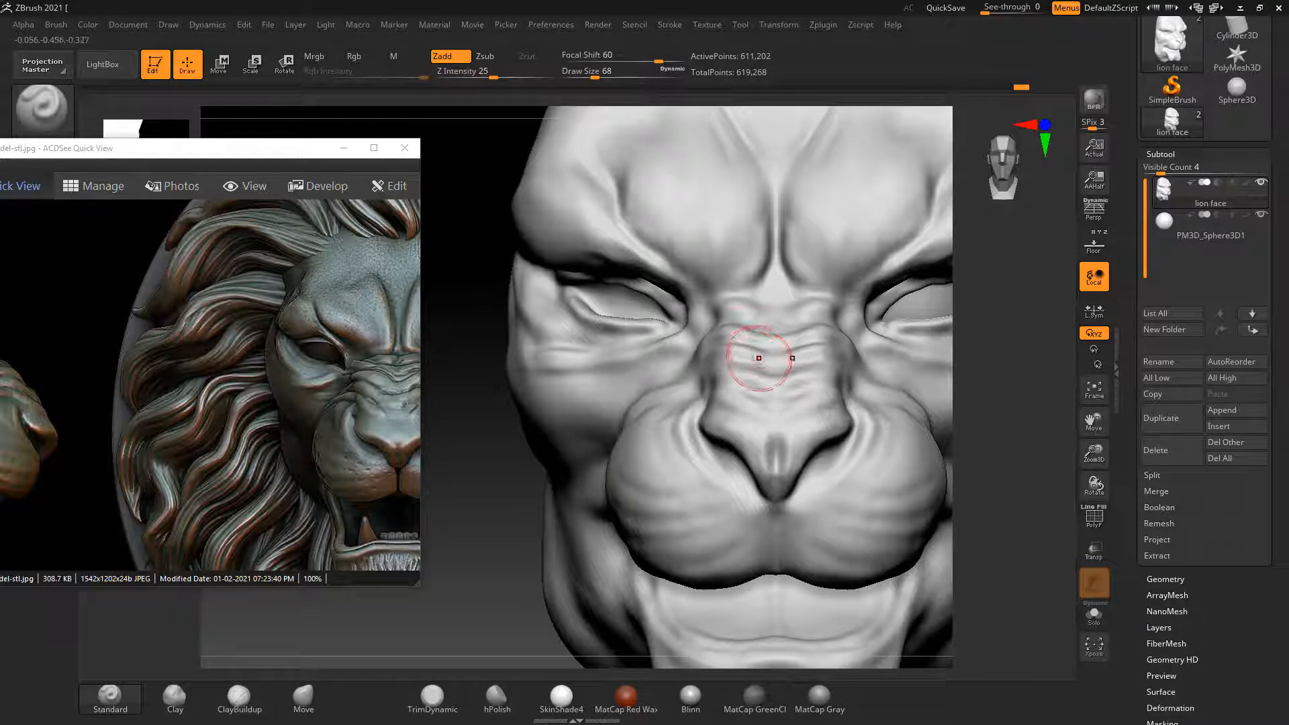
ctrl+right_drag(638, 480, 464, 530)
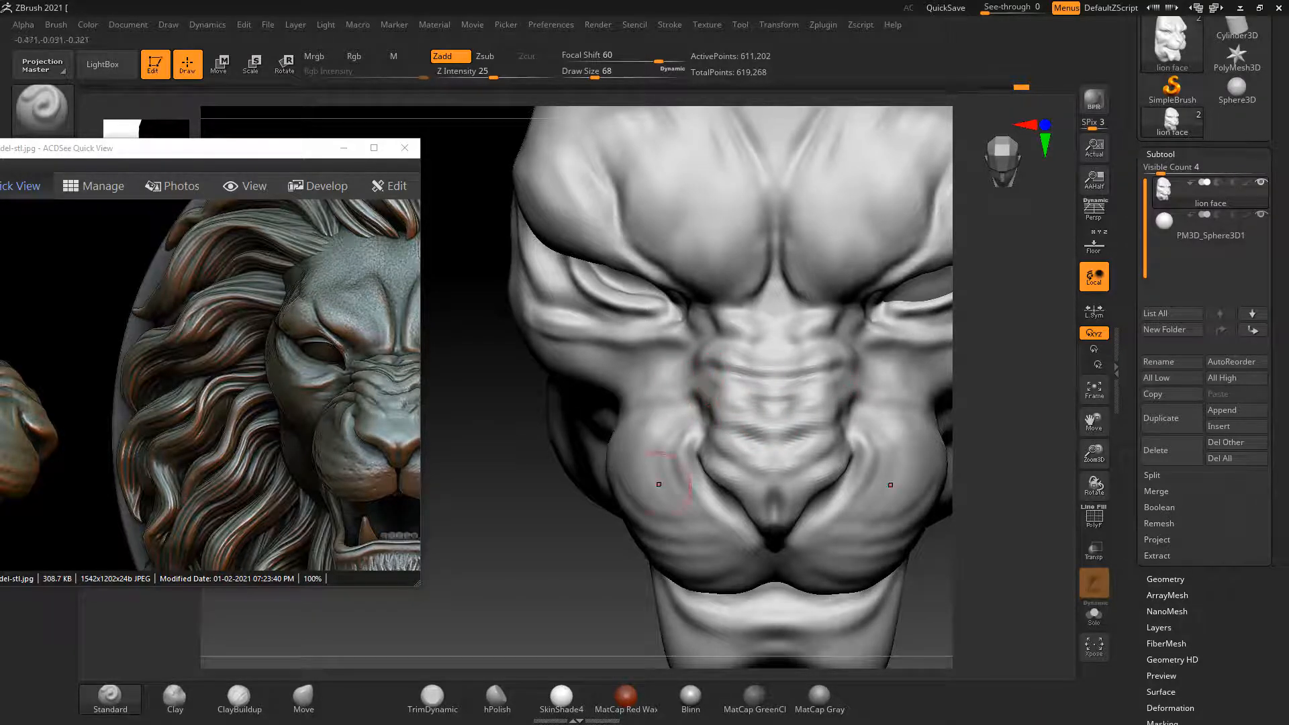
Bring the reference image's lower jaw into view and sculpt the centre of the chin with the Standard brush
right_drag(530, 638, 521, 527)
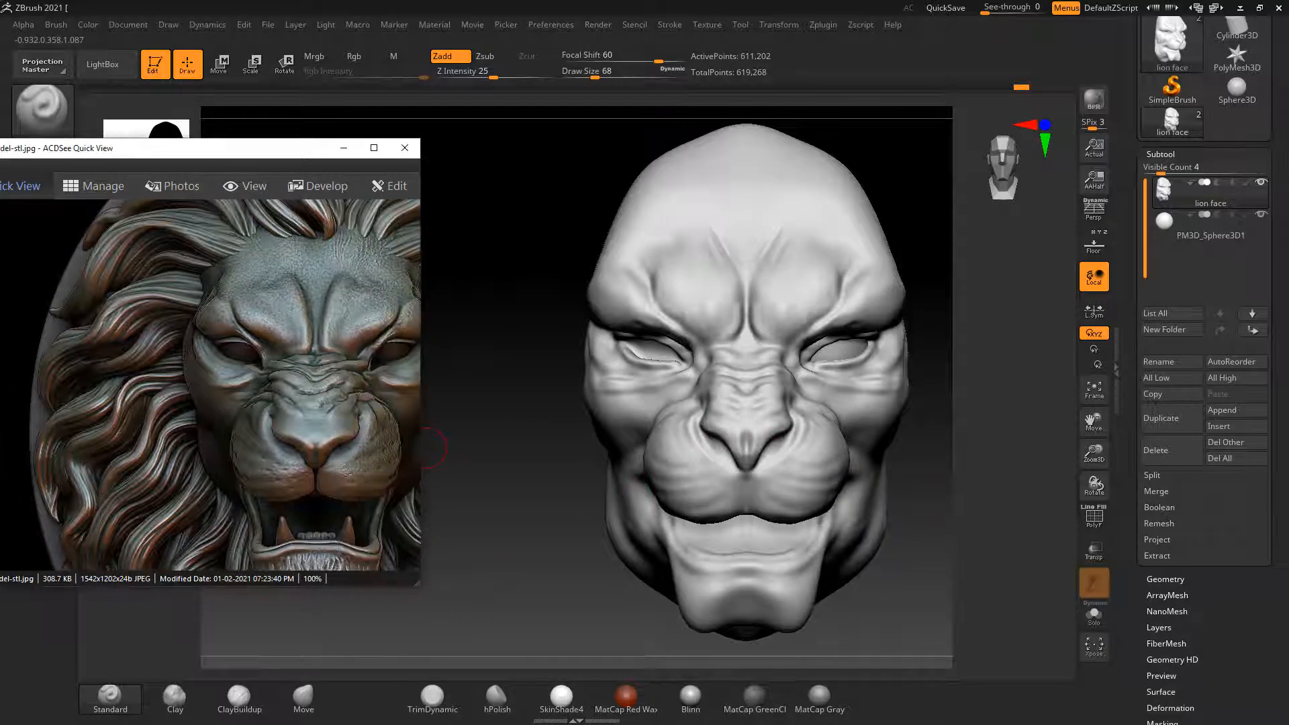
mouse_move(893, 531)
right_down()
mouse_move(957, 557)
mouse_move(928, 573)
mouse_move(878, 576)
mouse_move(863, 559)
mouse_move(852, 570)
mouse_move(849, 527)
right_up()
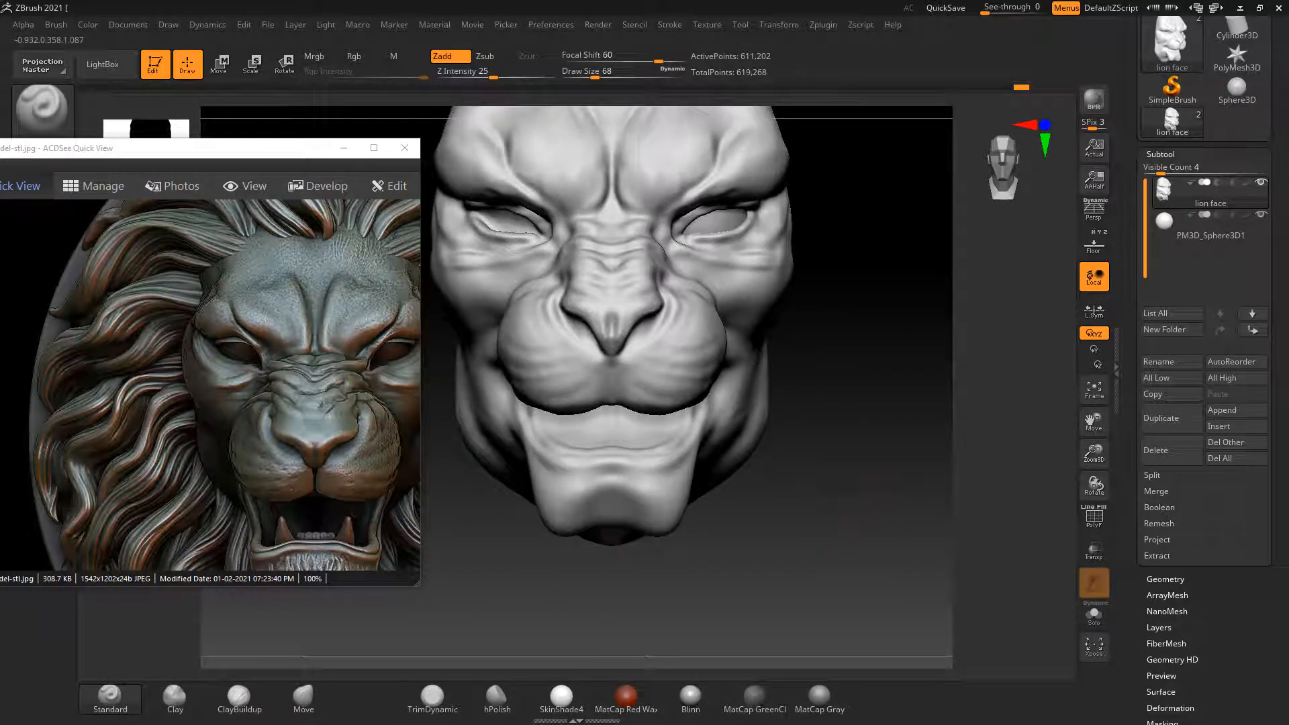
drag(296, 470, 296, 351)
mouse_move(796, 527)
right_down()
mouse_move(836, 557)
mouse_move(861, 503)
right_up()
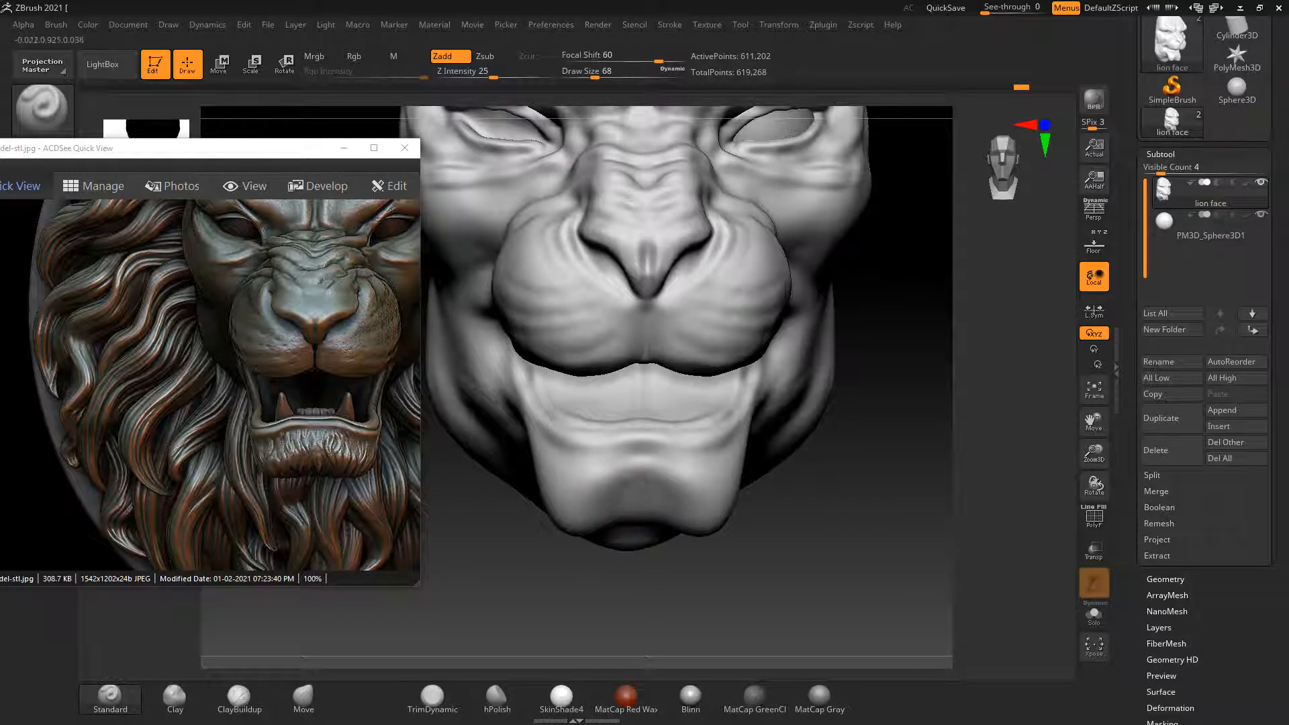
drag(636, 485, 630, 496)
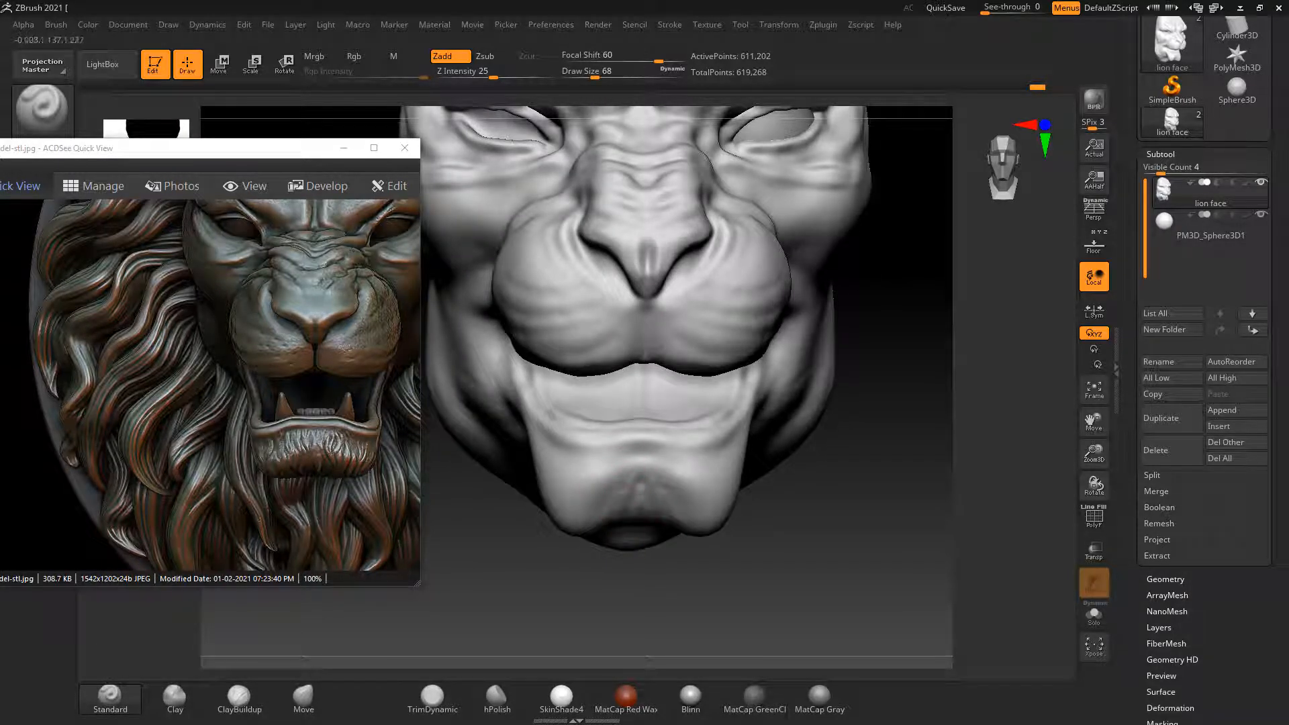
Build up the front of the chin with the ClayBuildup brush at Z Intensity 1 and smooth the strokes
click(239, 699)
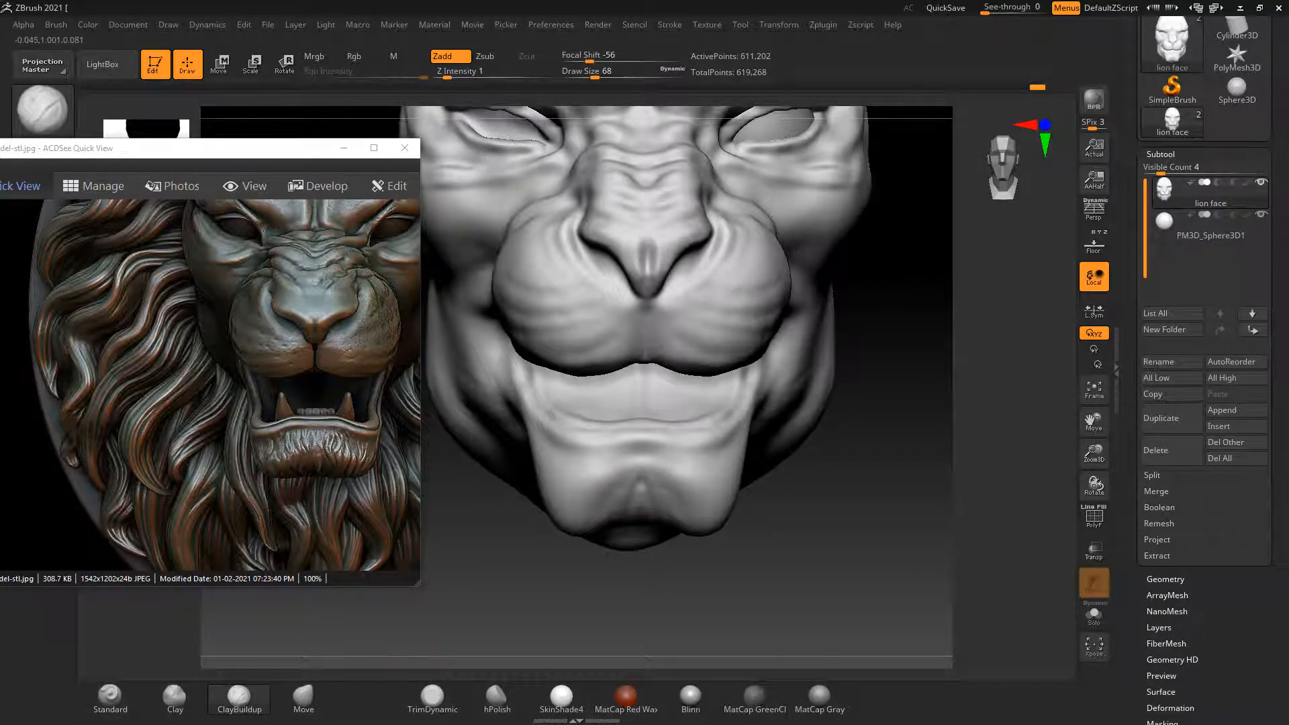
right_drag(779, 501, 635, 487)
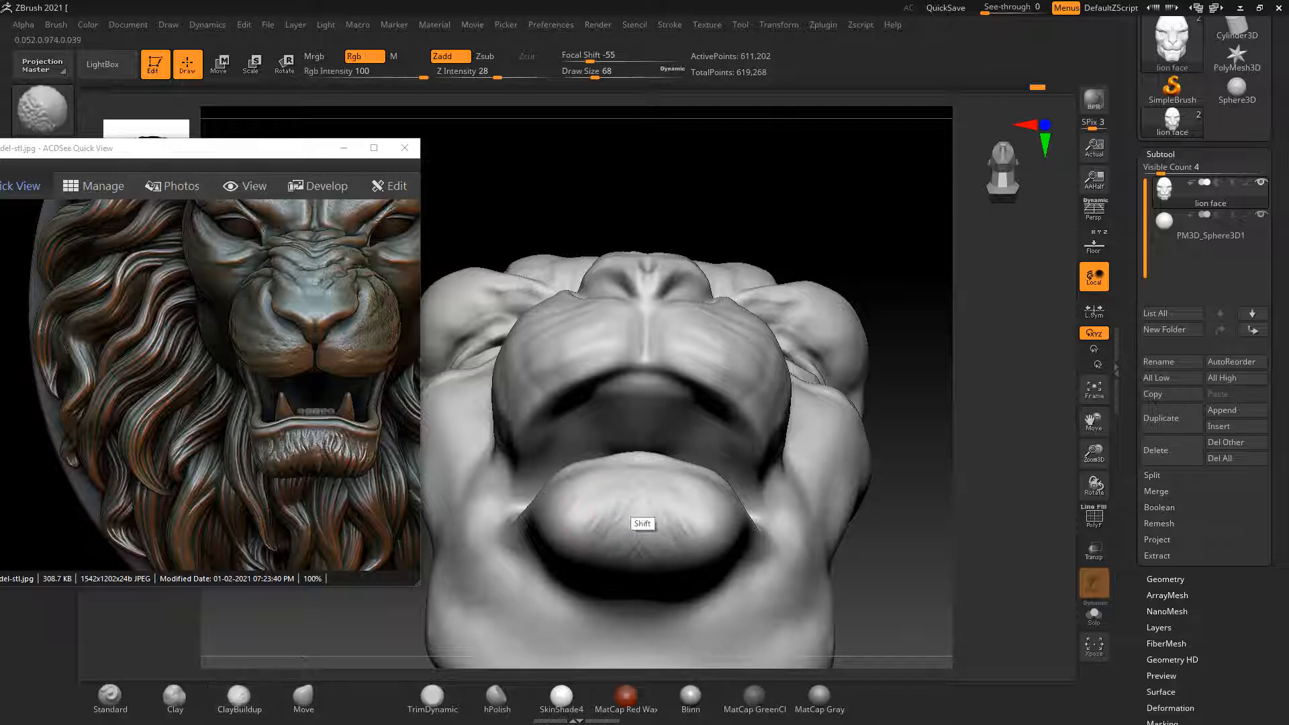
right_drag(619, 513, 678, 517)
shift+right_drag(603, 647, 641, 492)
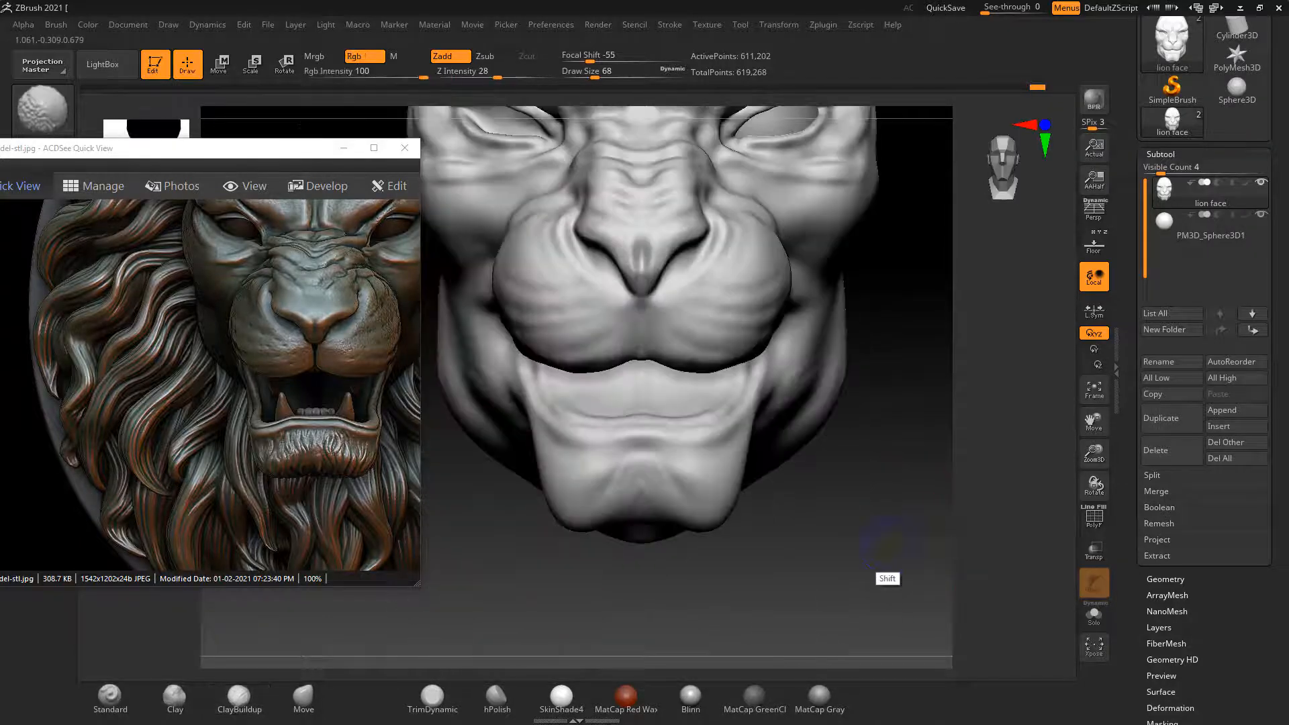
drag(677, 476, 650, 501)
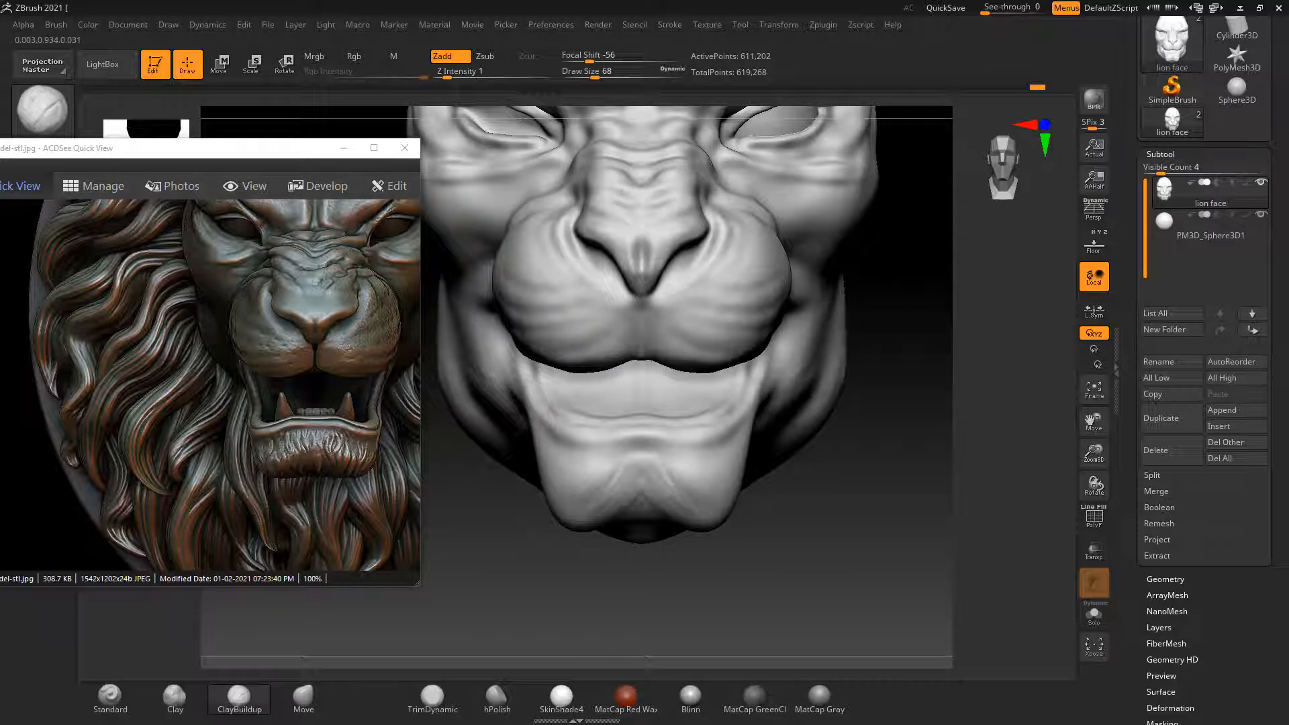
key(shift)
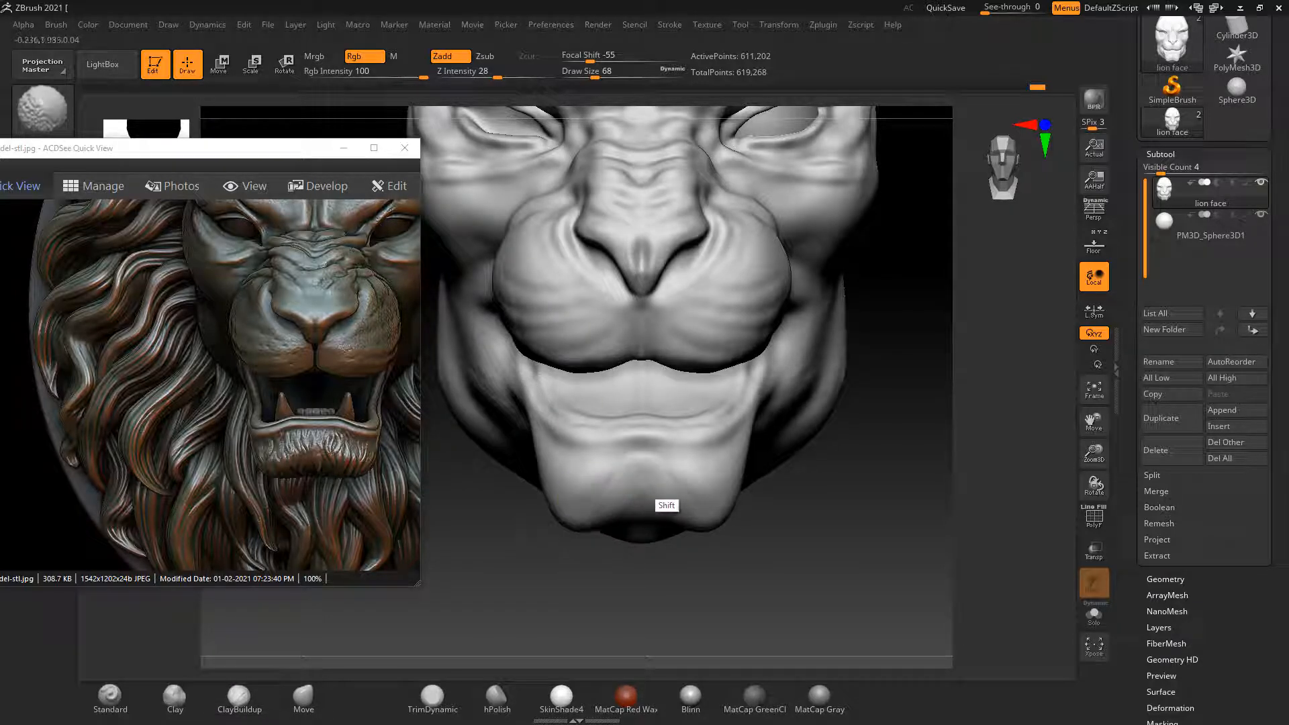
mouse_move(647, 491)
shift+mouse_down()
mouse_move(596, 502)
mouse_move(637, 532)
mouse_move(624, 537)
shift+mouse_up()
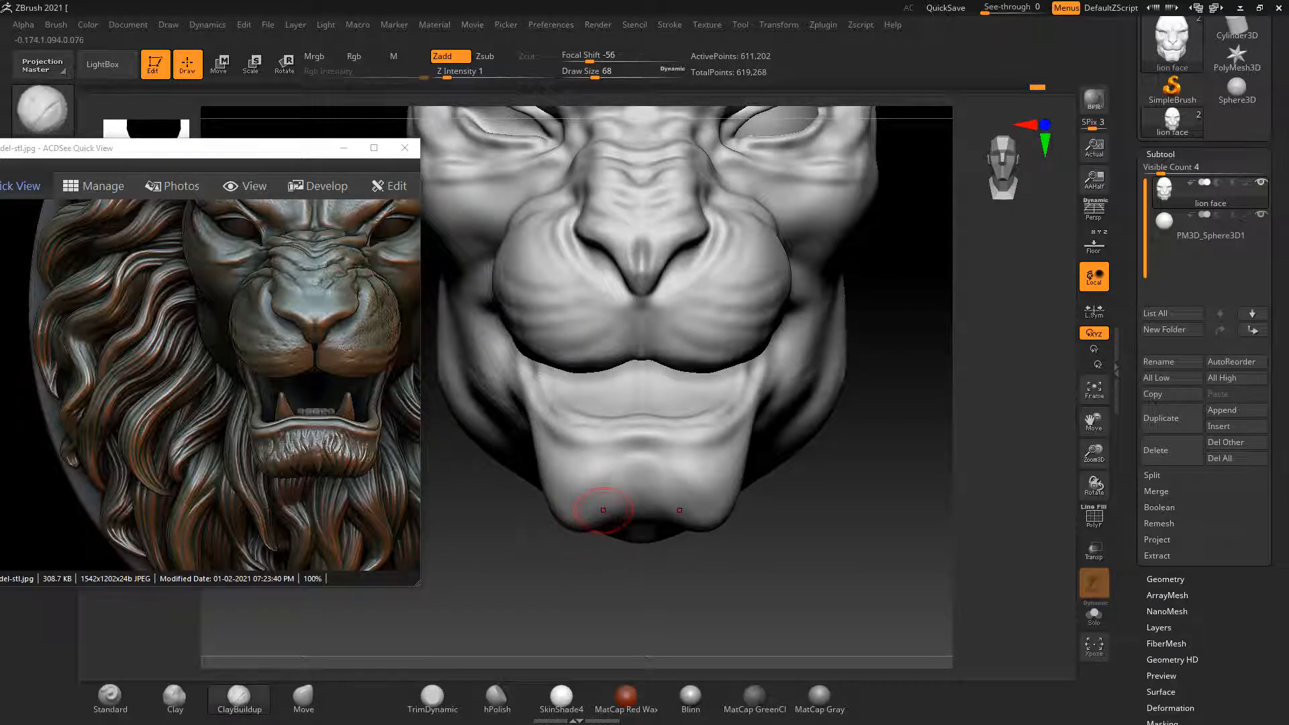
Fill out the underside and front of the chin with ClayBuildup strokes from a low view, declining Sticky Keys
right_drag(603, 510, 822, 520)
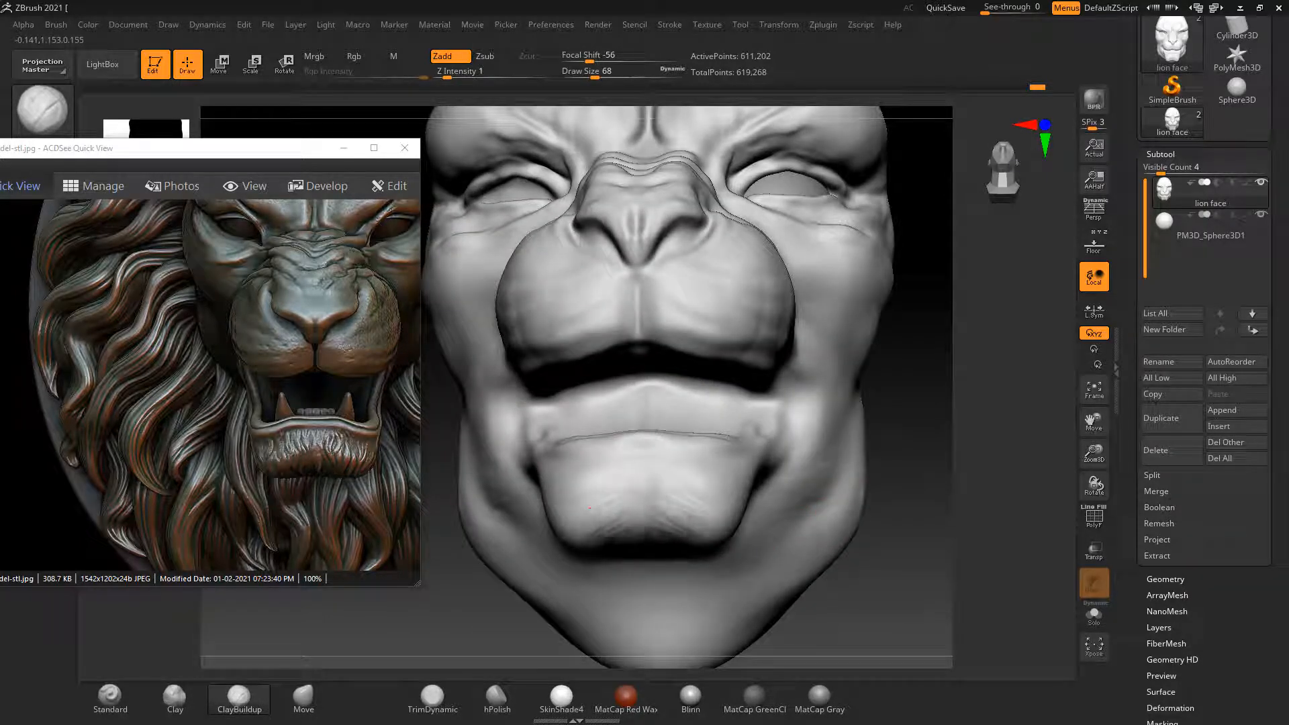
mouse_move(589, 508)
mouse_down()
mouse_move(645, 511)
mouse_move(628, 515)
mouse_move(594, 505)
mouse_move(692, 491)
mouse_up()
right_drag(727, 489, 929, 520)
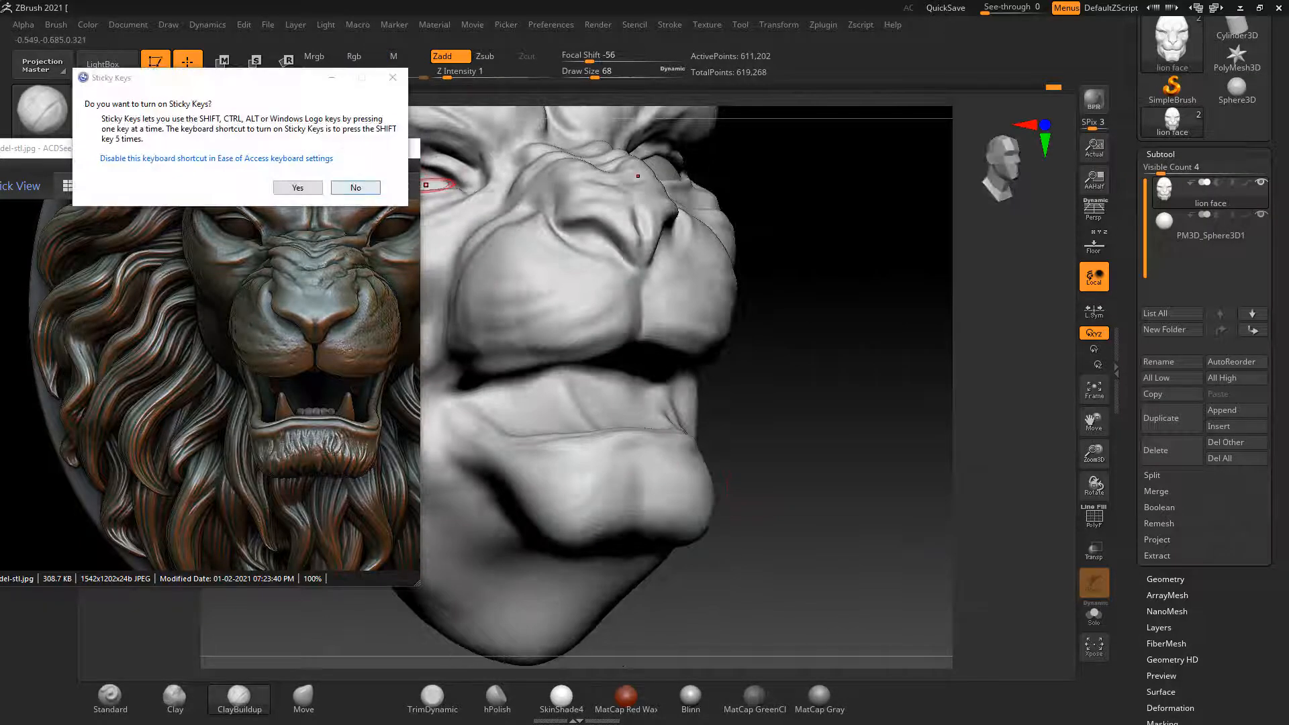
click(355, 187)
shift+right_drag(598, 310, 927, 591)
Reshape the nose tip's profile with the Move brush at draw size 88, working from the side and front views
right_drag(920, 497, 816, 514)
right_drag(734, 421, 773, 320)
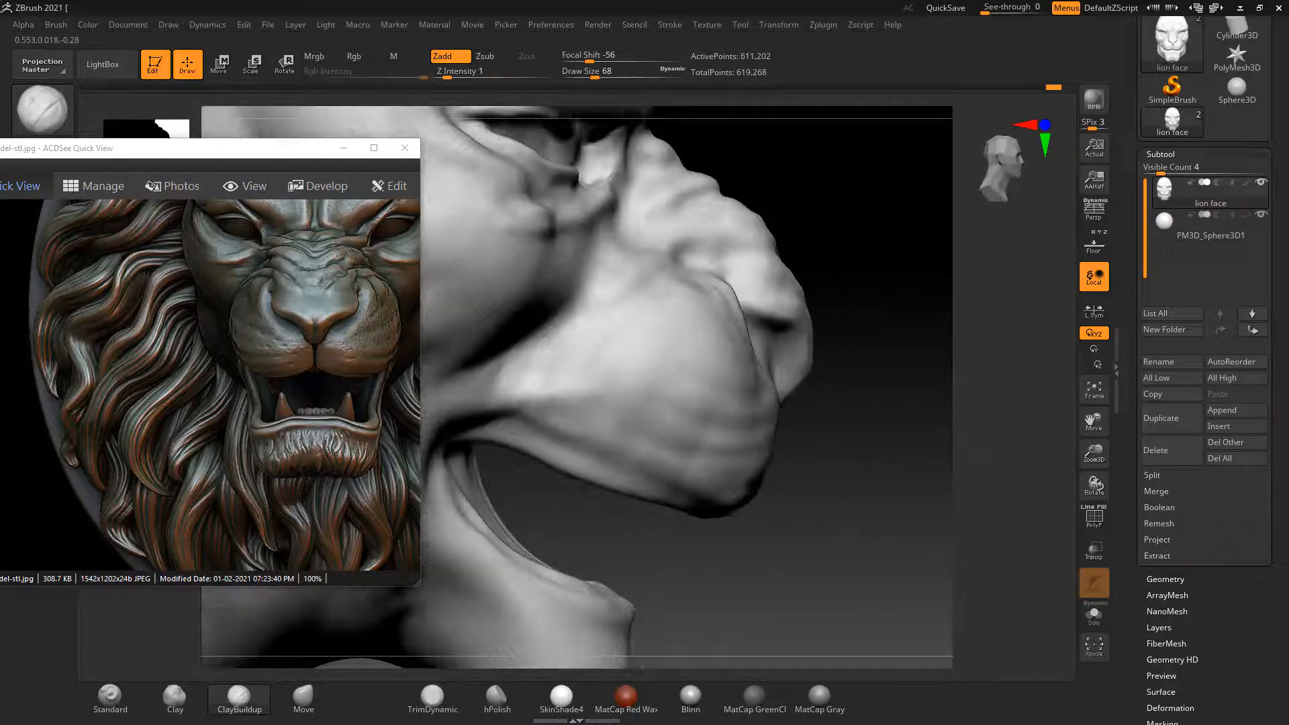
key(b)
key(m)
key(v)
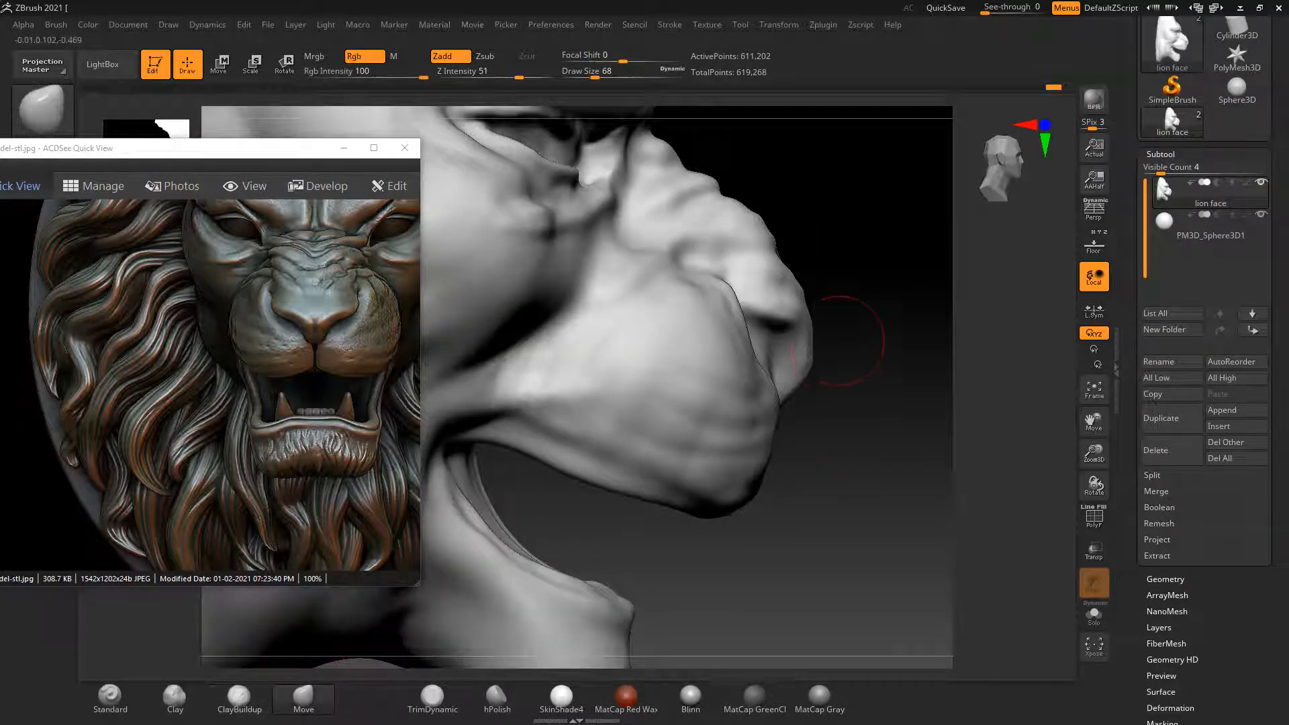
key(])
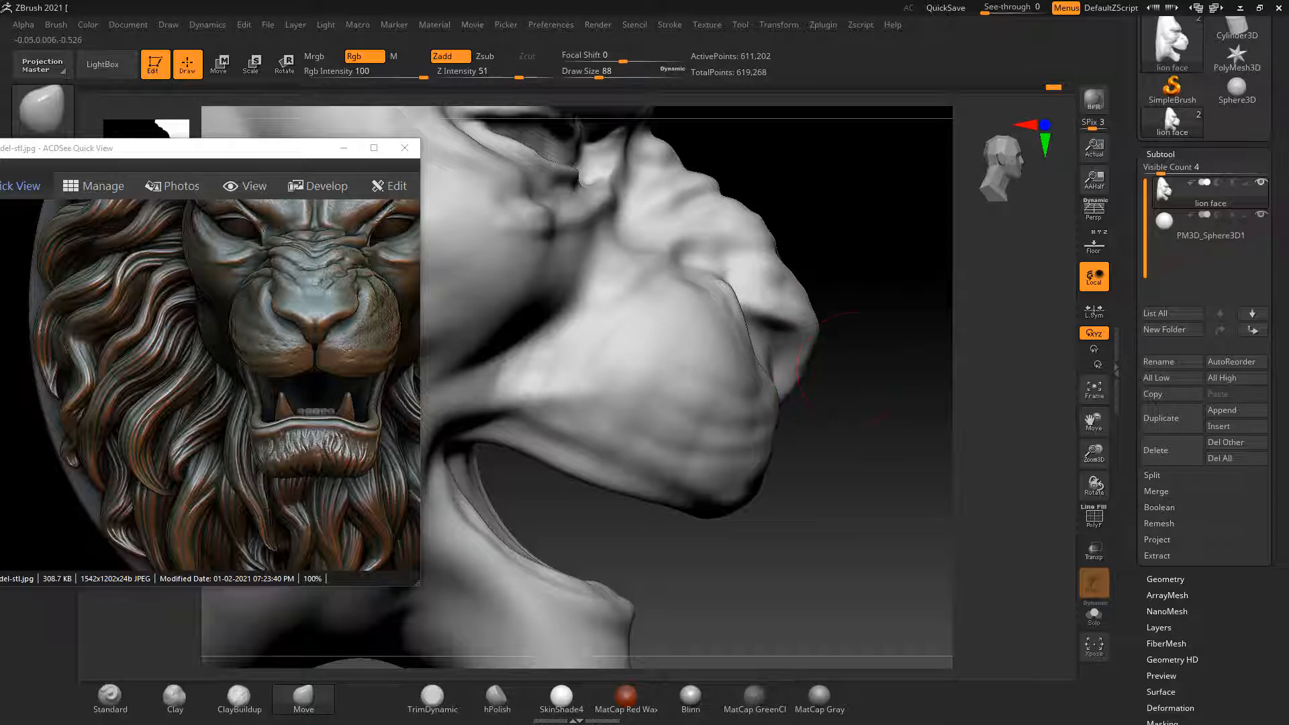
right_drag(839, 366, 823, 349)
shift+drag(489, 597, 495, 627)
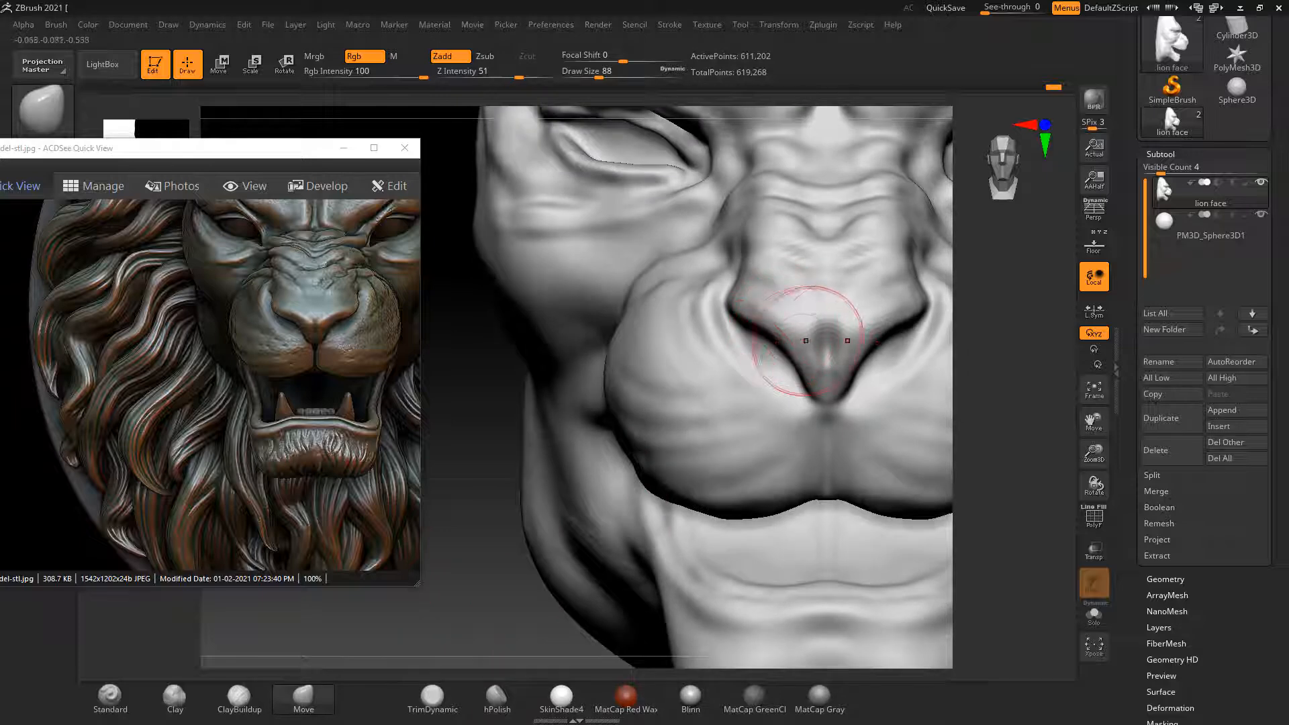
Refine the nose tip and carve the nostril area with the Standard brush at draw size 36
click(111, 698)
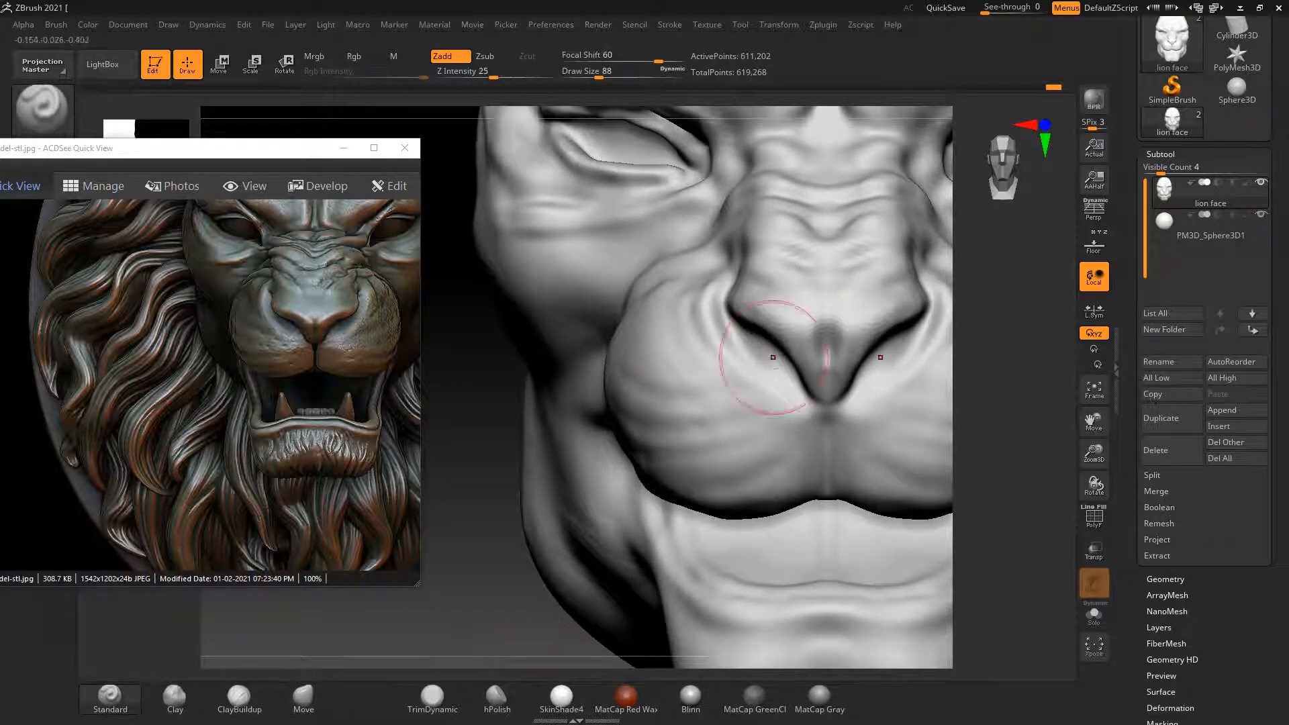
key([)
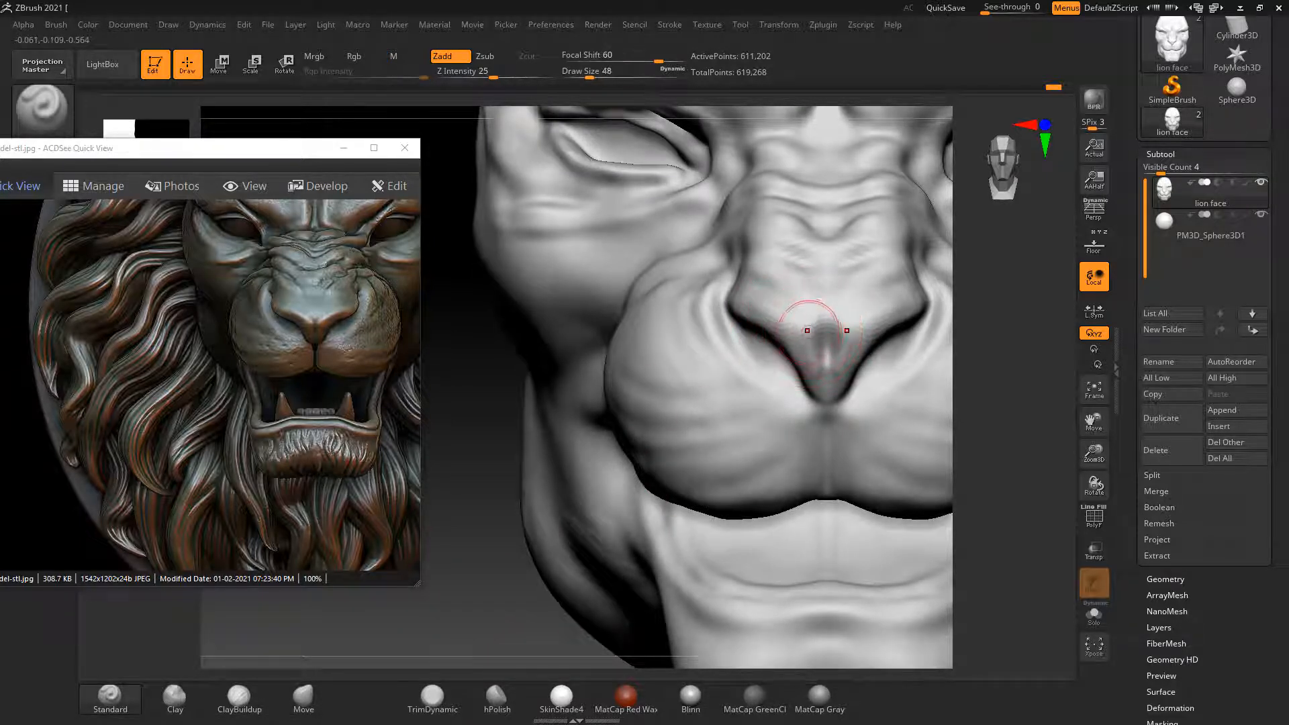
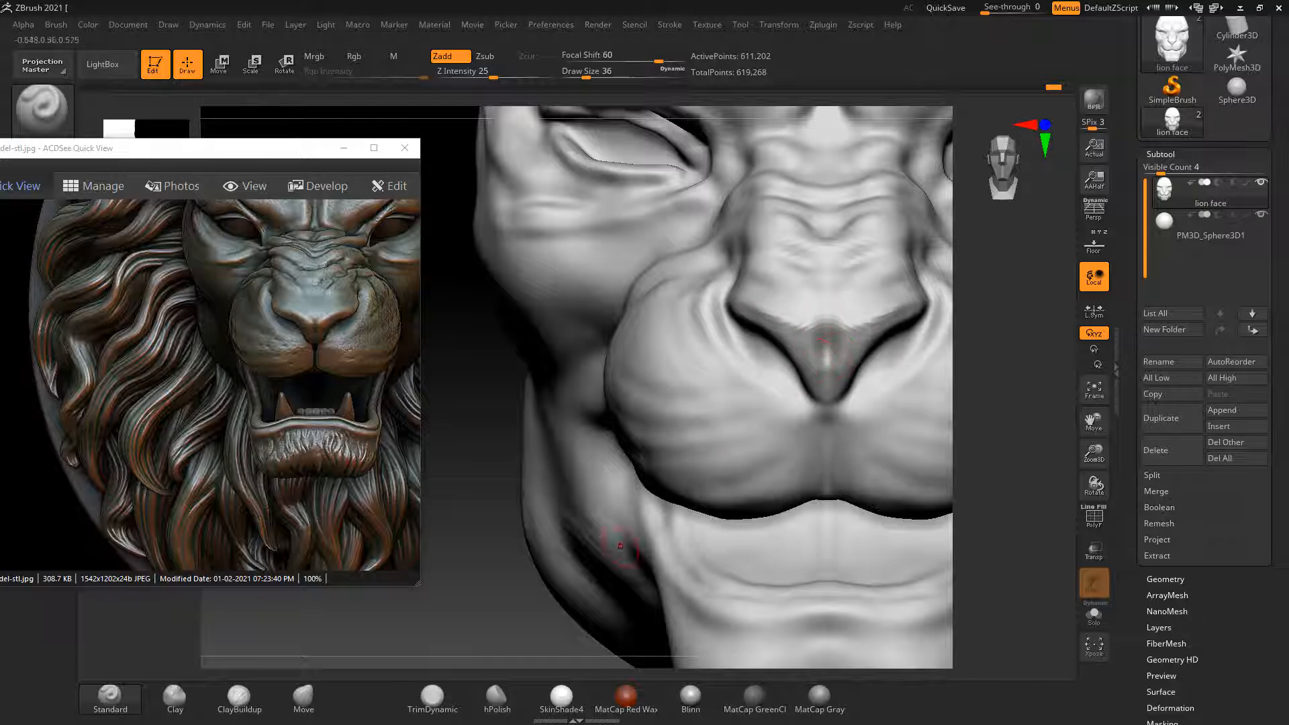
drag(500, 557, 722, 534)
drag(839, 520, 763, 511)
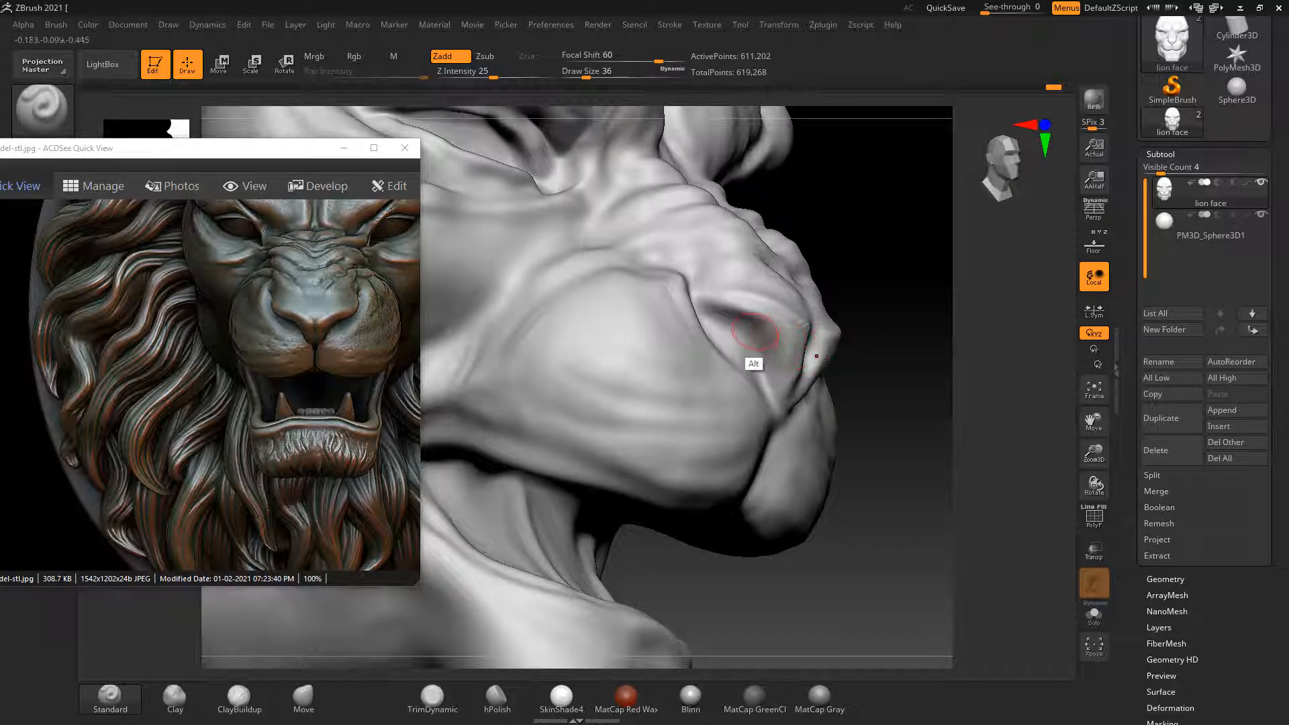
mouse_move(756, 339)
alt+mouse_down()
mouse_move(746, 337)
mouse_move(772, 382)
mouse_move(795, 369)
alt+mouse_up()
key(shift)
drag(873, 430, 752, 497)
Duplicate the eye sphere subtool and mirror the copy to the opposite eye socket with the Mirror deformation
alt+drag(379, 620, 397, 595)
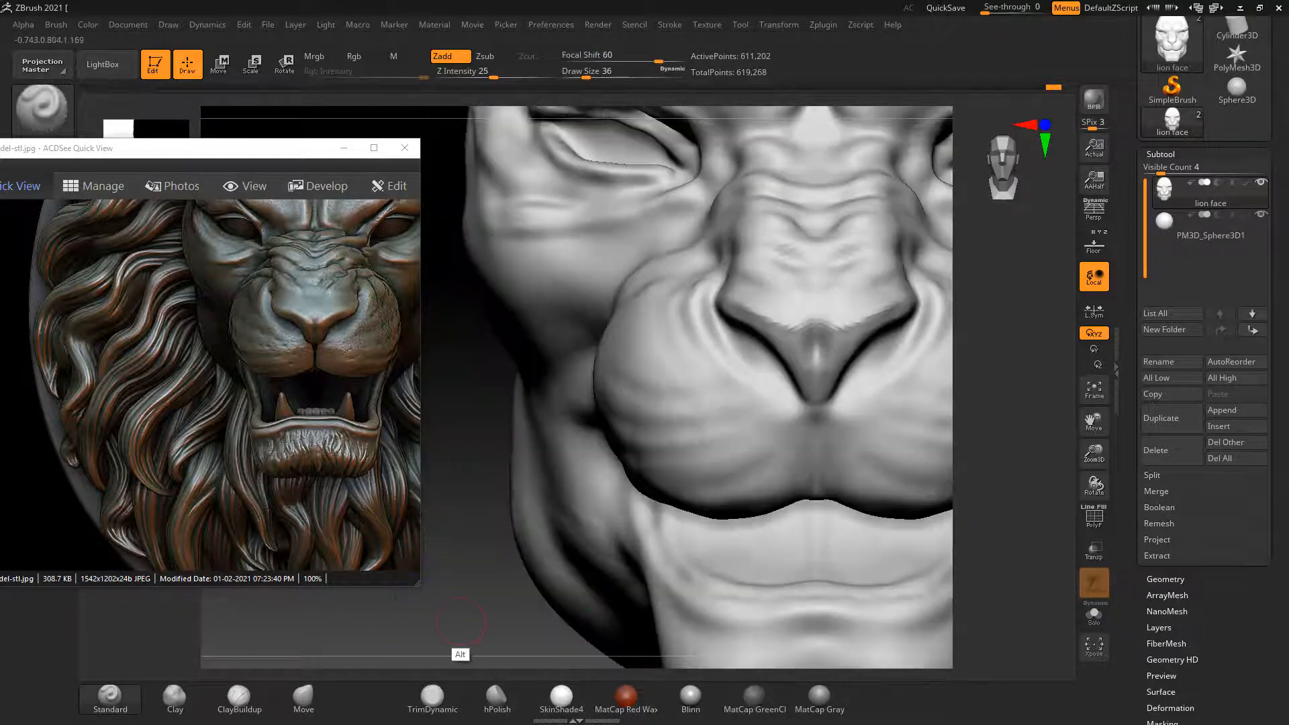
alt+drag(452, 647, 505, 653)
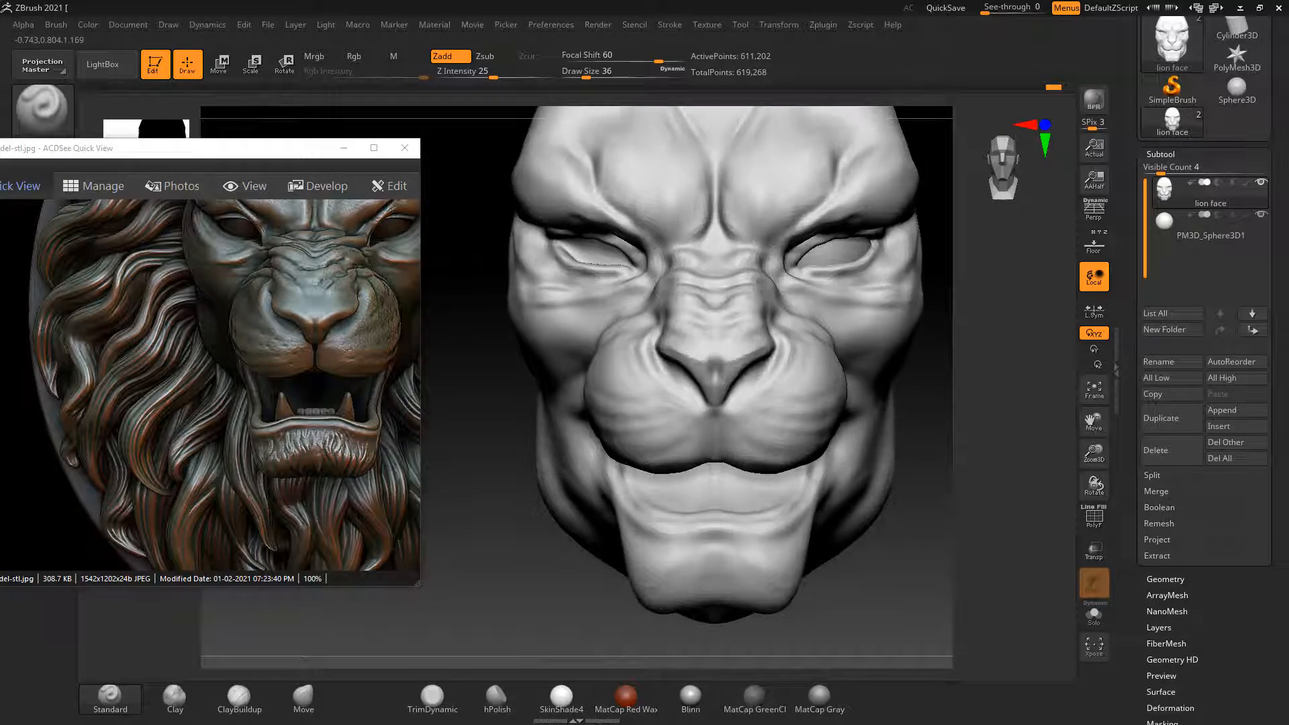
alt+click(866, 252)
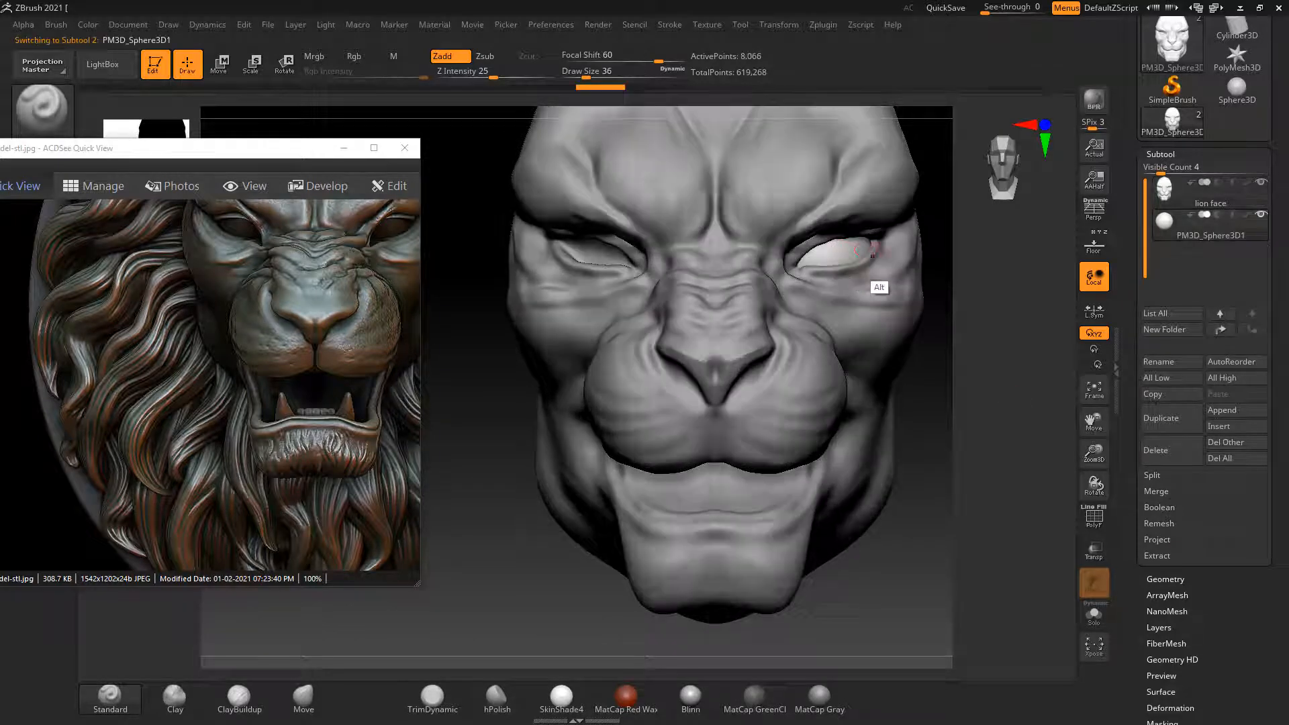
click(1161, 418)
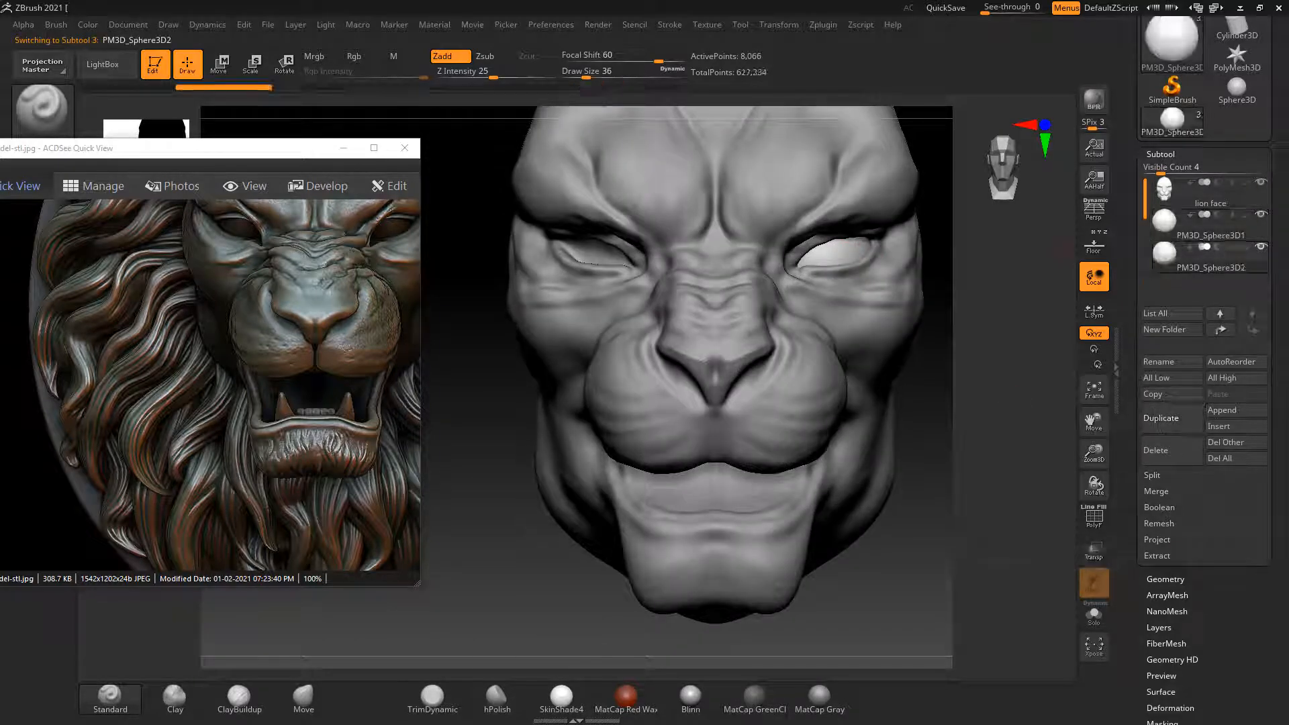
drag(1279, 403, 1278, 270)
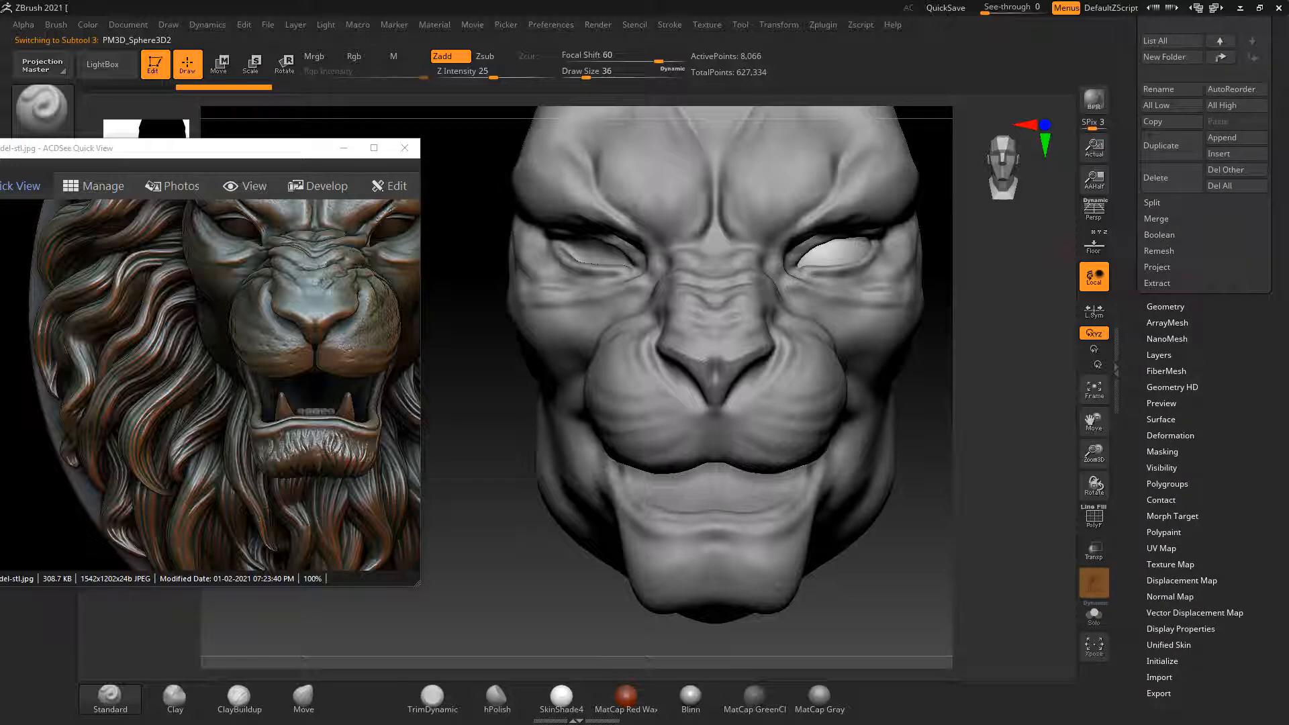
click(1170, 435)
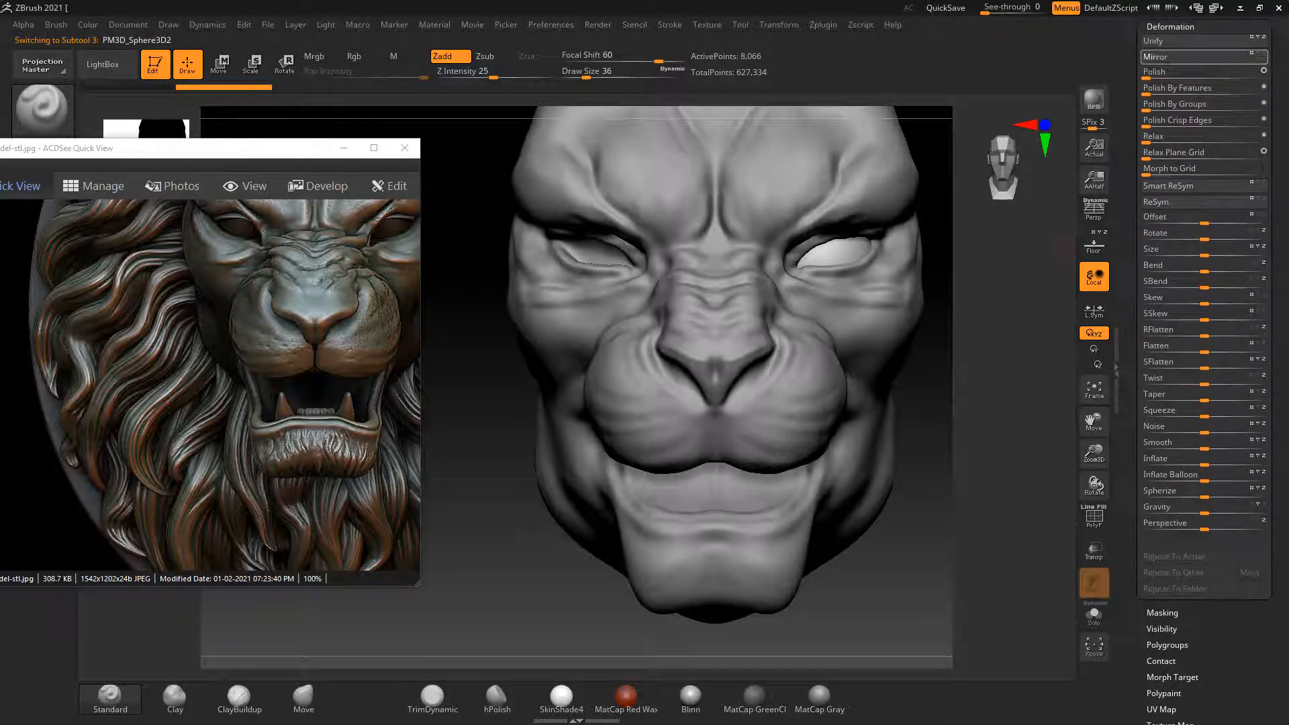
click(1155, 56)
alt+drag(942, 489, 893, 528)
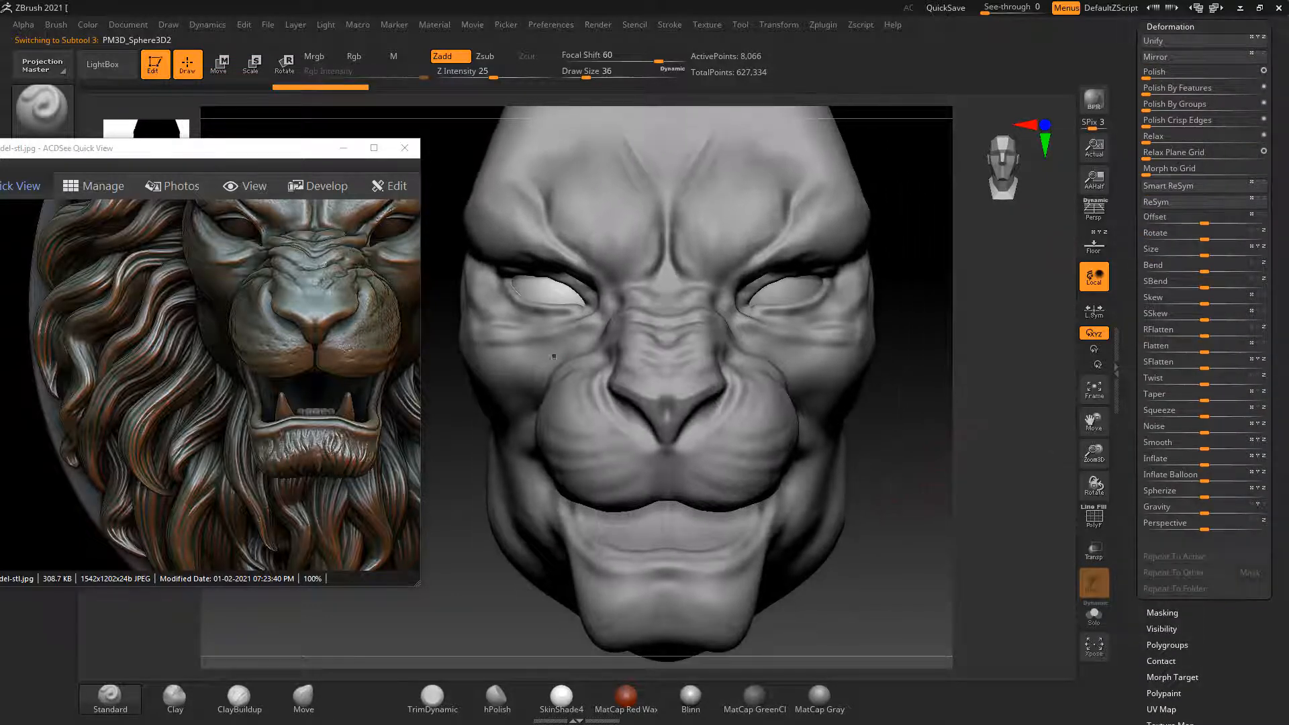
Reposition the reference image, choose the Move brush and make the lion face the active subtool
alt+drag(268, 497, 214, 508)
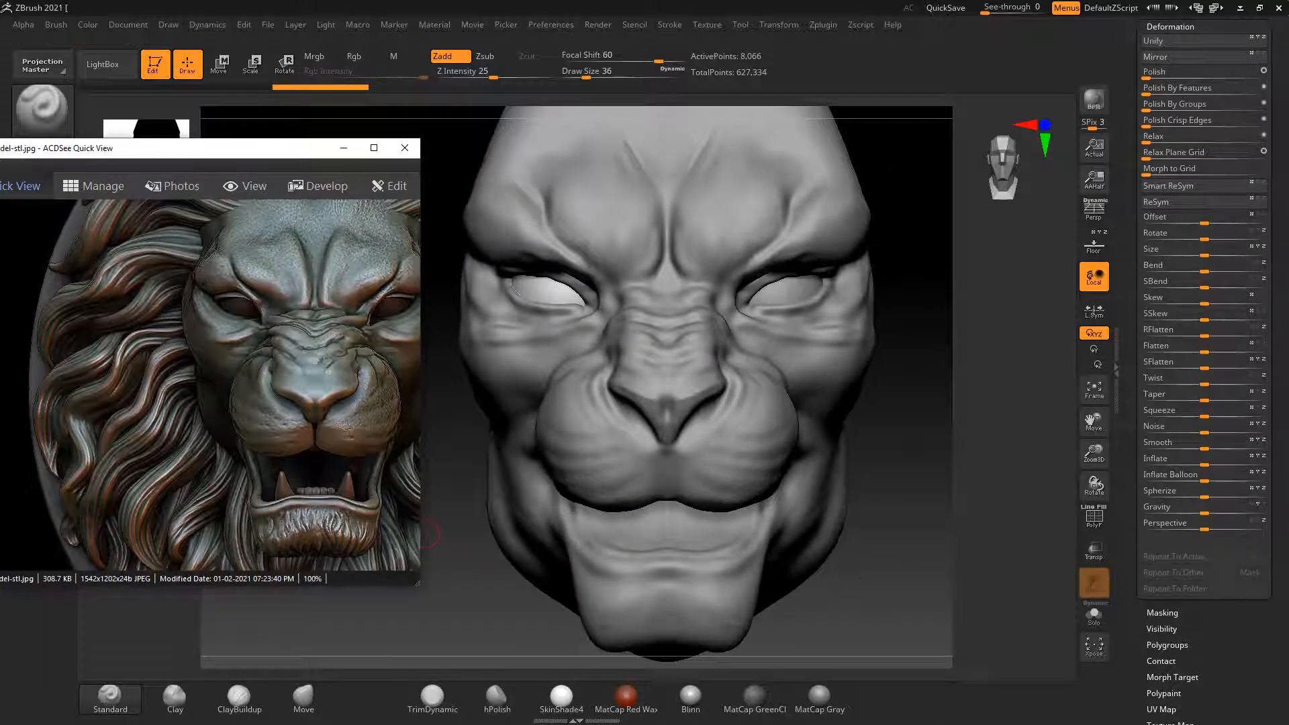
shift+click(885, 554)
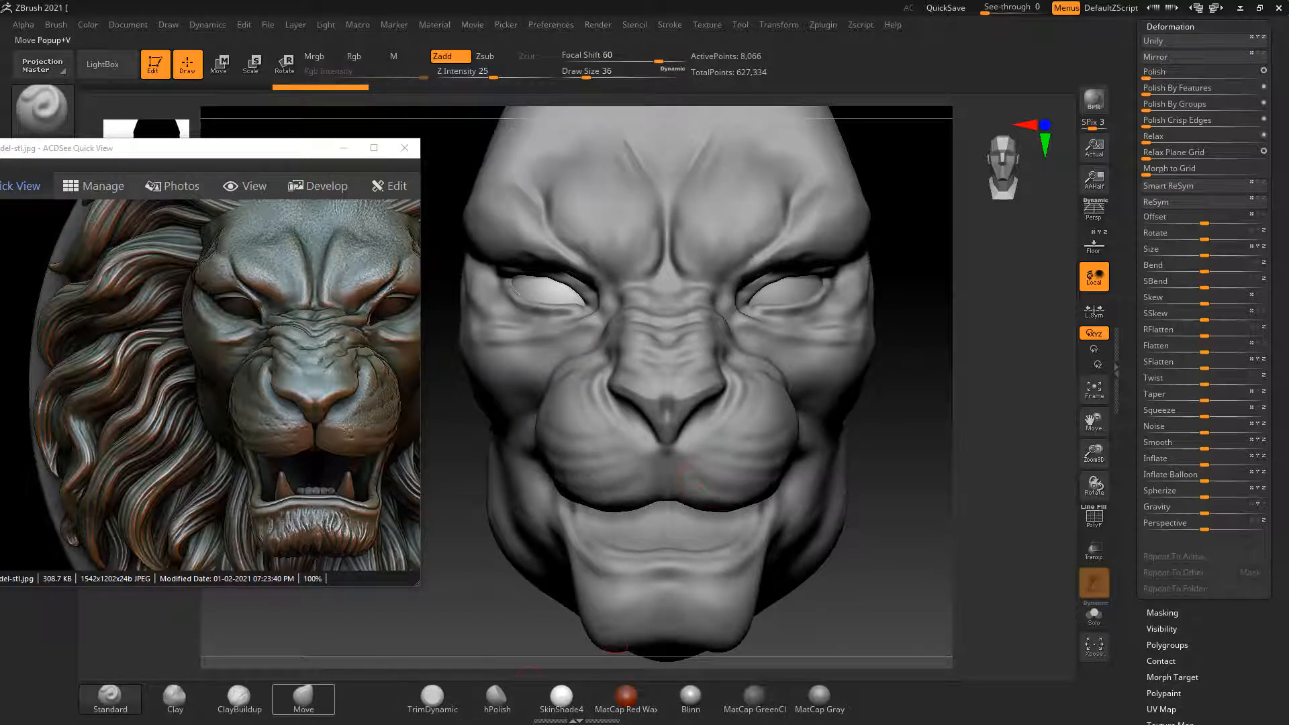
click(304, 699)
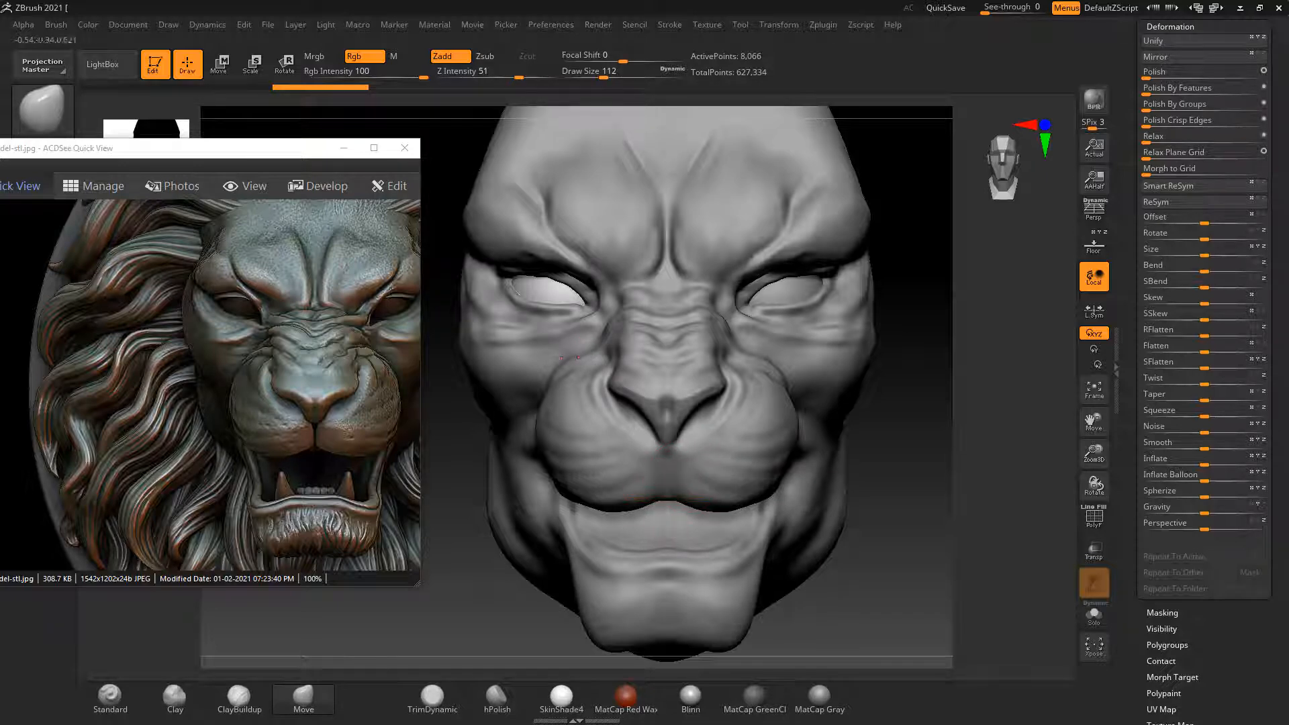
alt+click(679, 512)
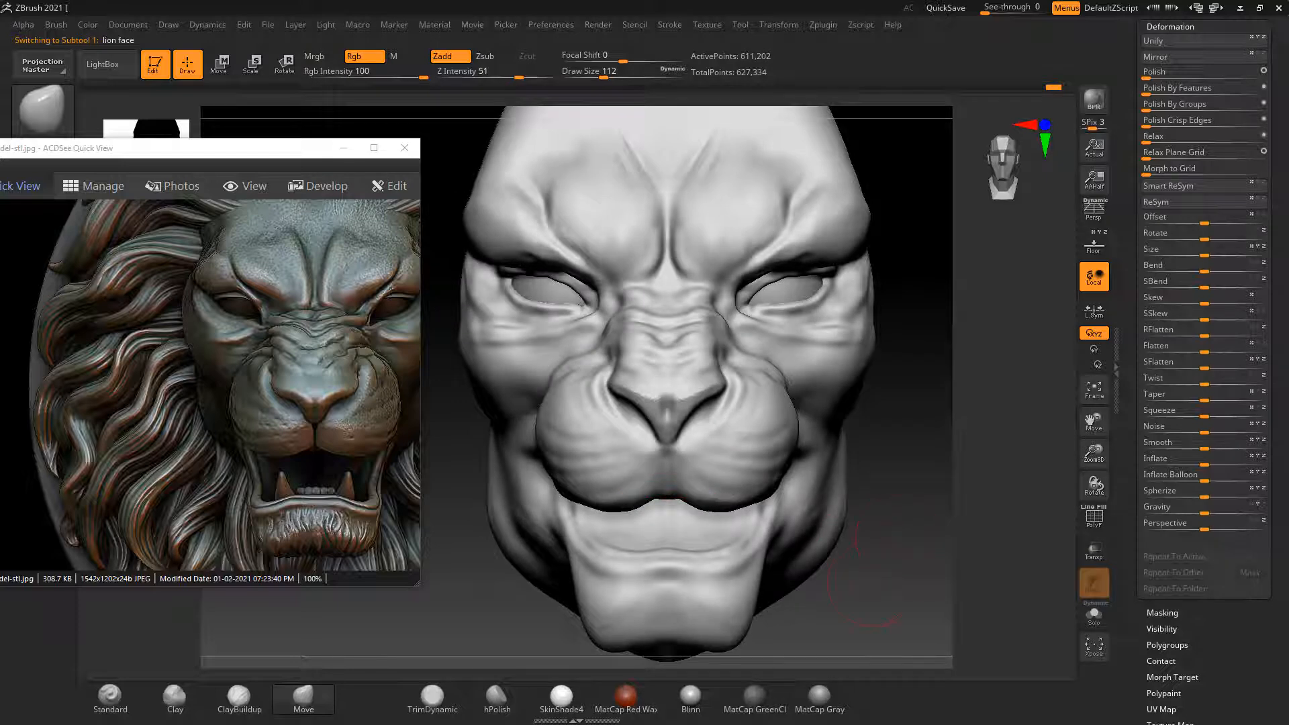
key(alt+Tab)
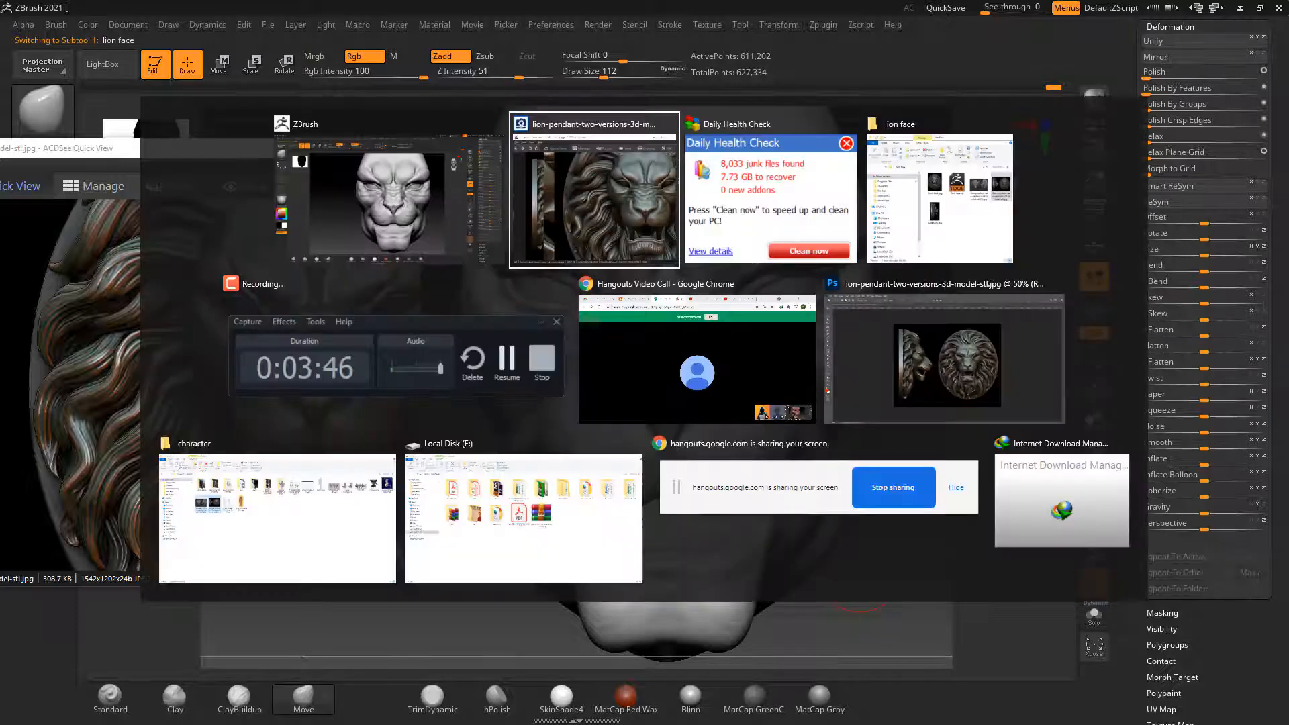
alt+click(469, 380)
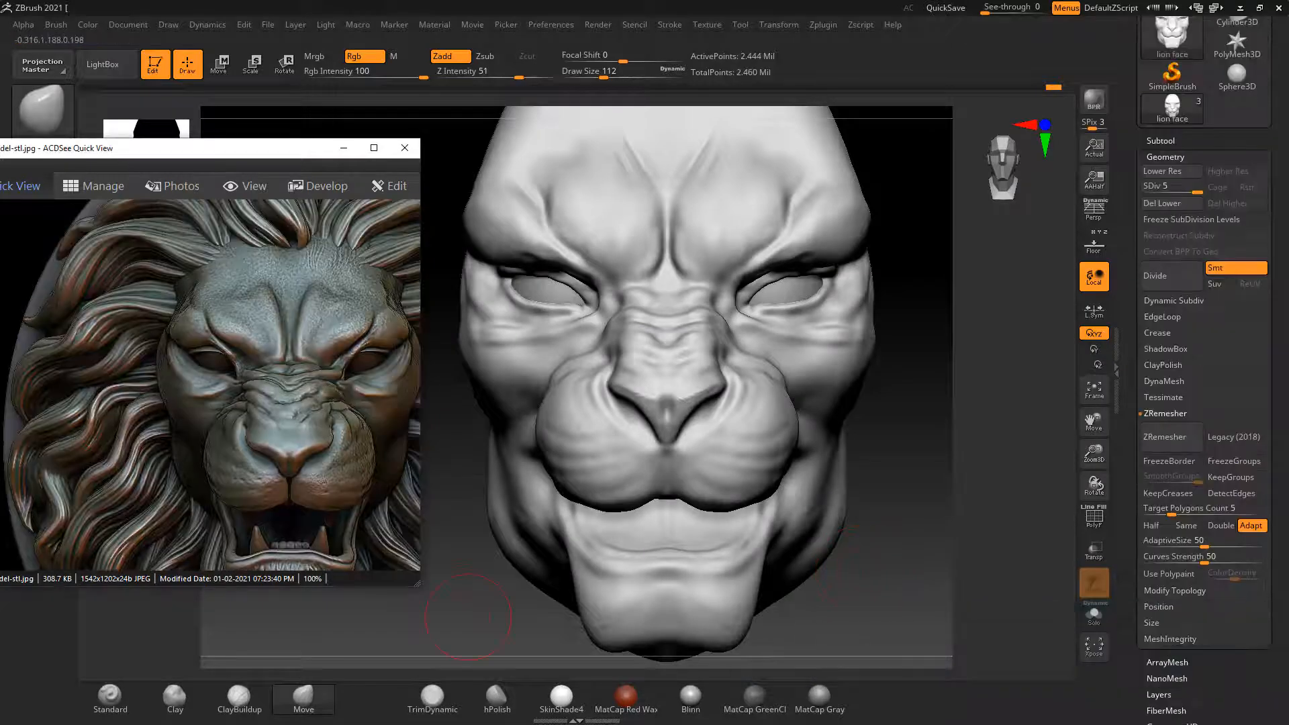
click(468, 618)
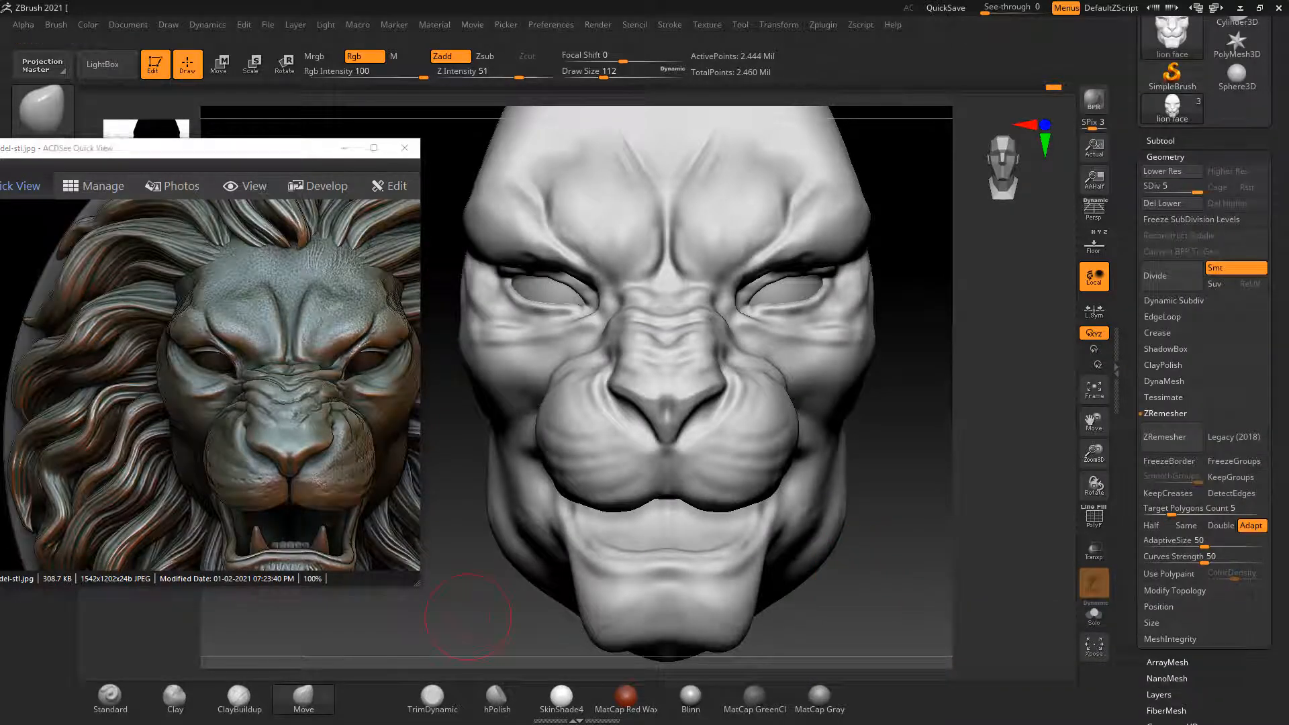
Append a Cylinder3D as a new subtool and make it the active one
click(1160, 141)
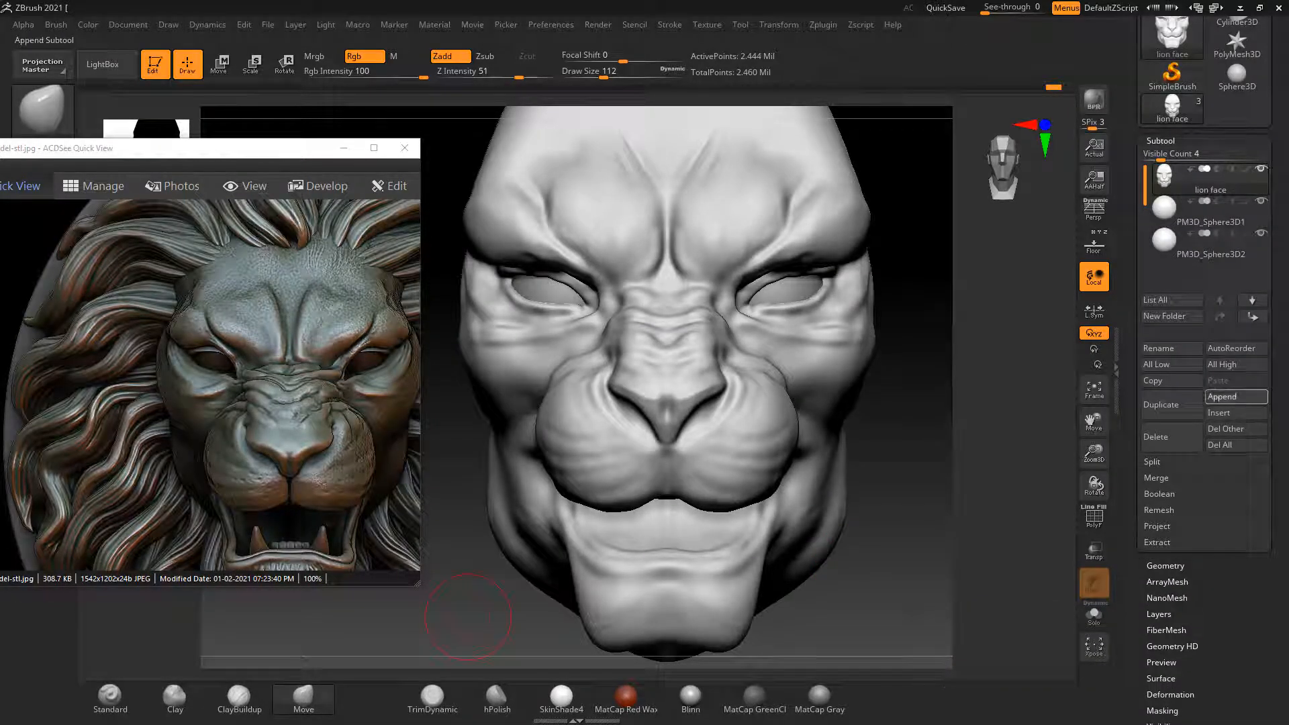
click(1236, 397)
mouse_move(966, 384)
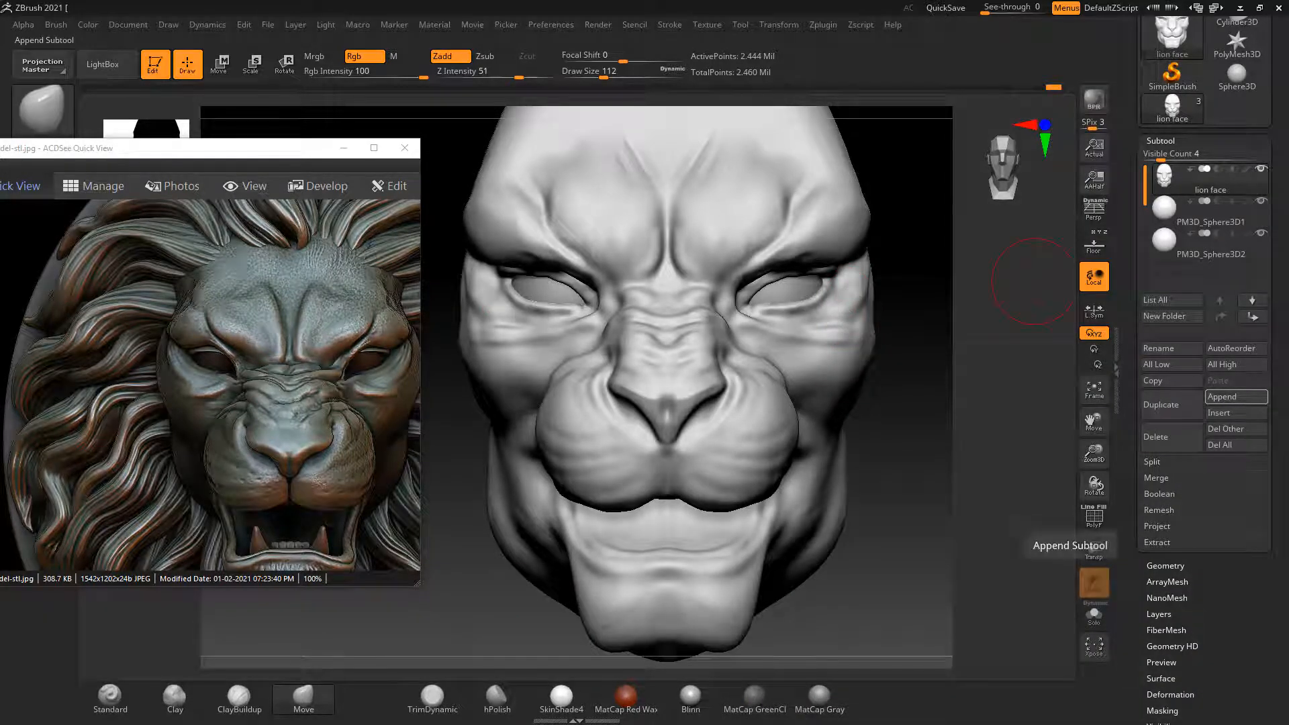
click(1237, 397)
click(961, 422)
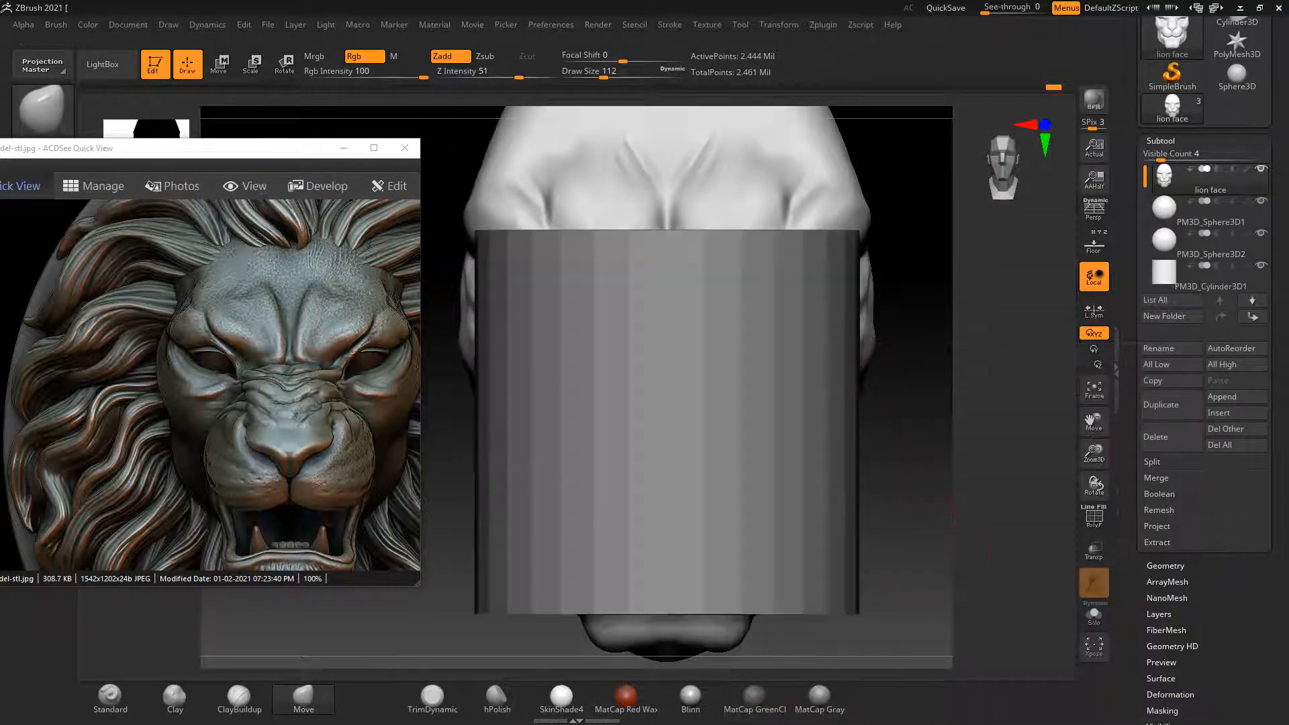
alt+click(806, 500)
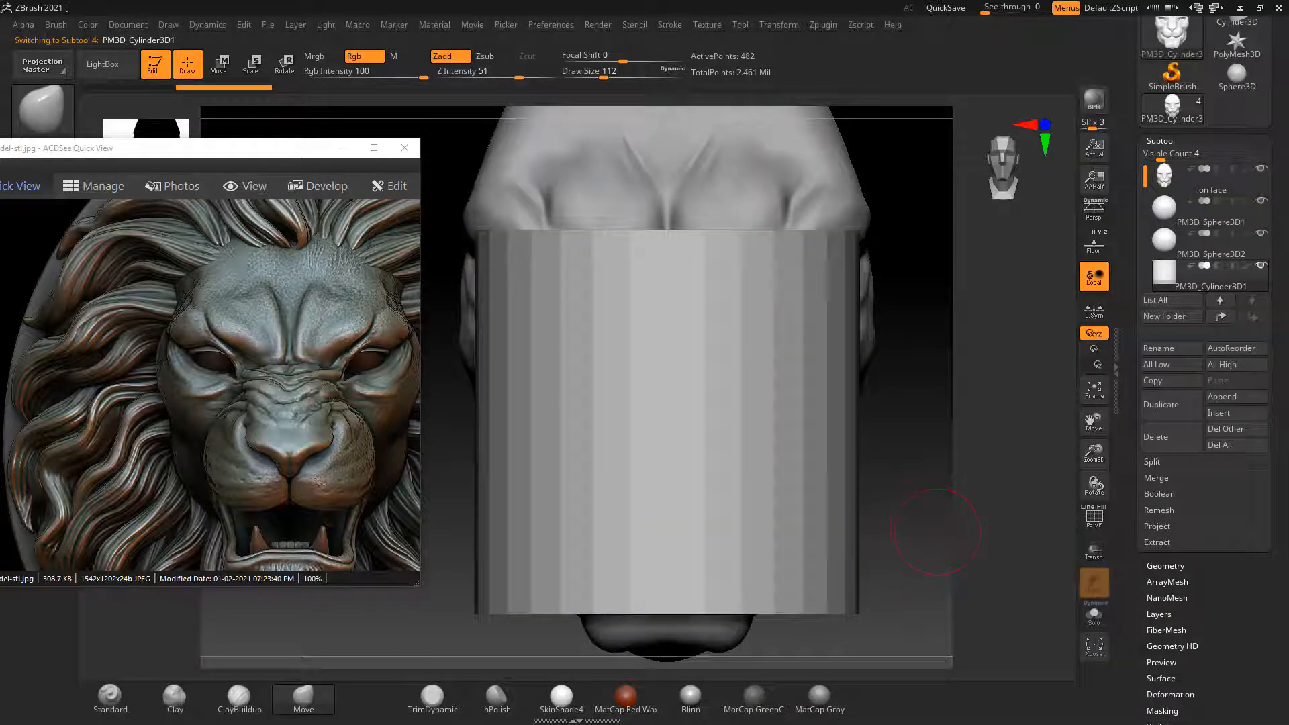
Display the cylinder's polyframe and subdivide its mesh twice
key(shift+f)
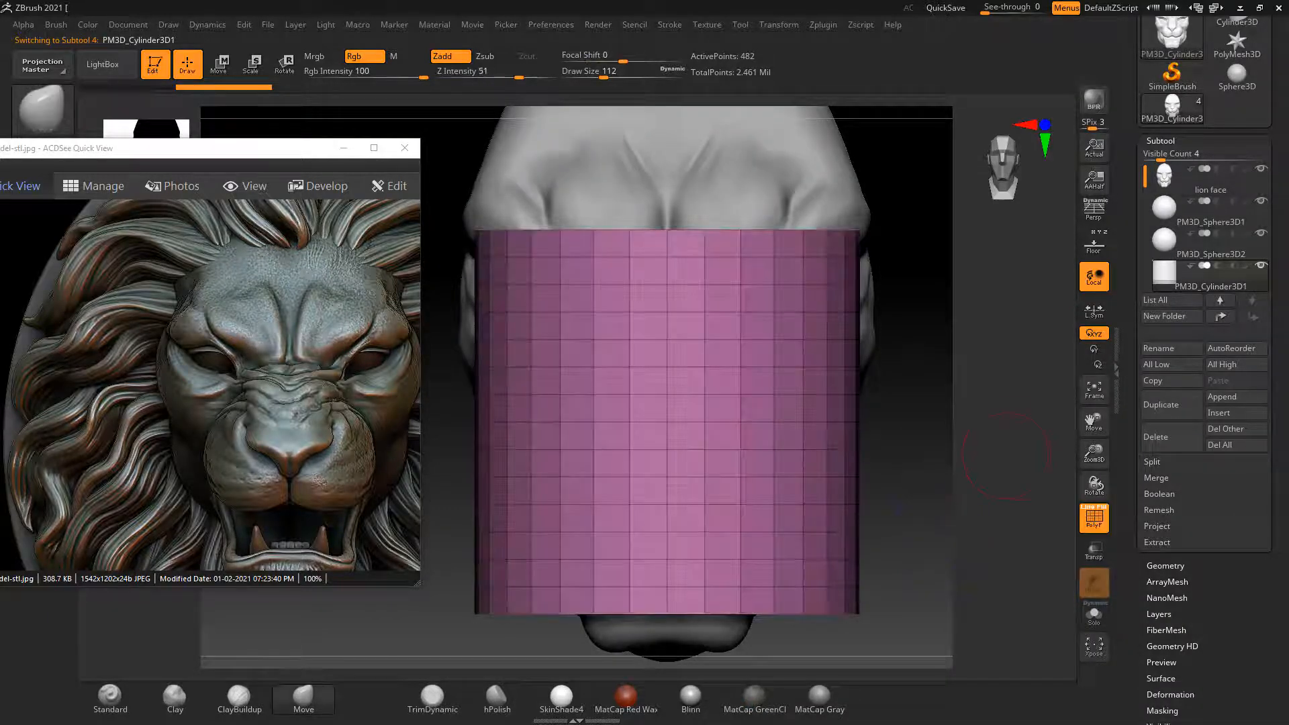
key(ctrl+d)
key(ctrl+d)
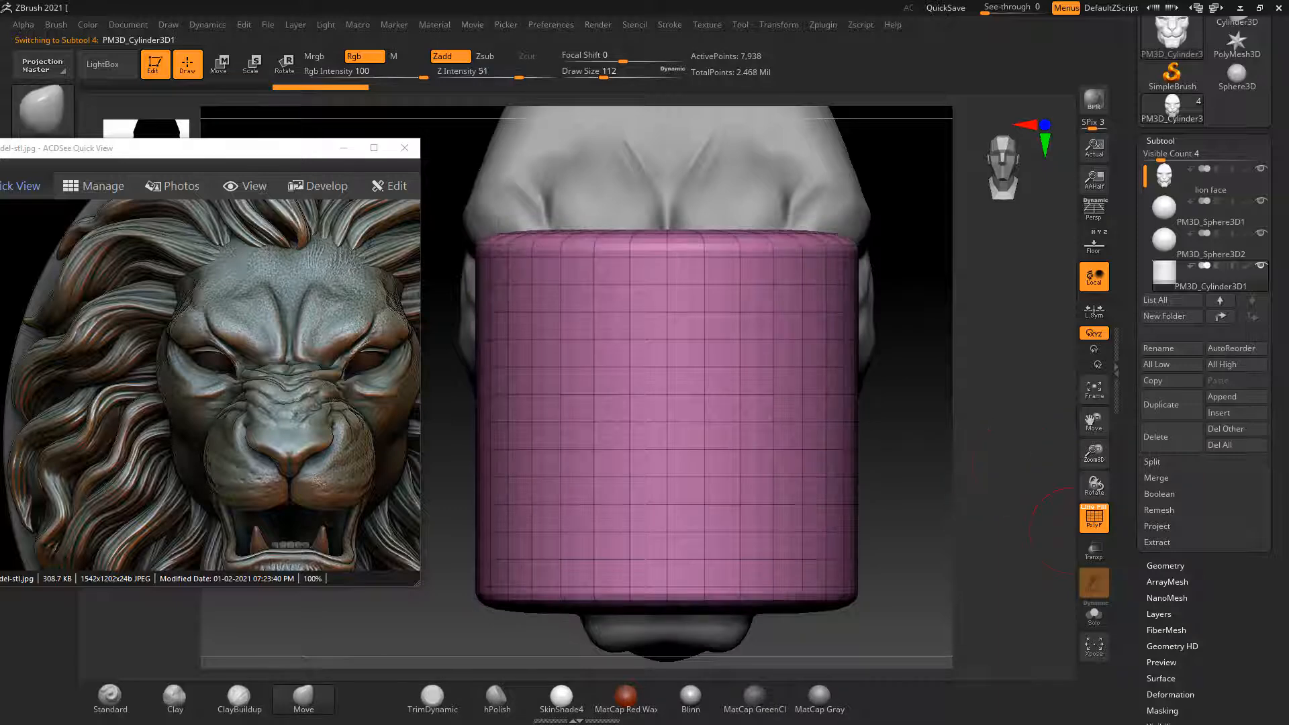
Apply the Taper deformation along the Y axis to turn the cylinder into a cone with a narrow upper end
scroll(1206, 403, down, 3)
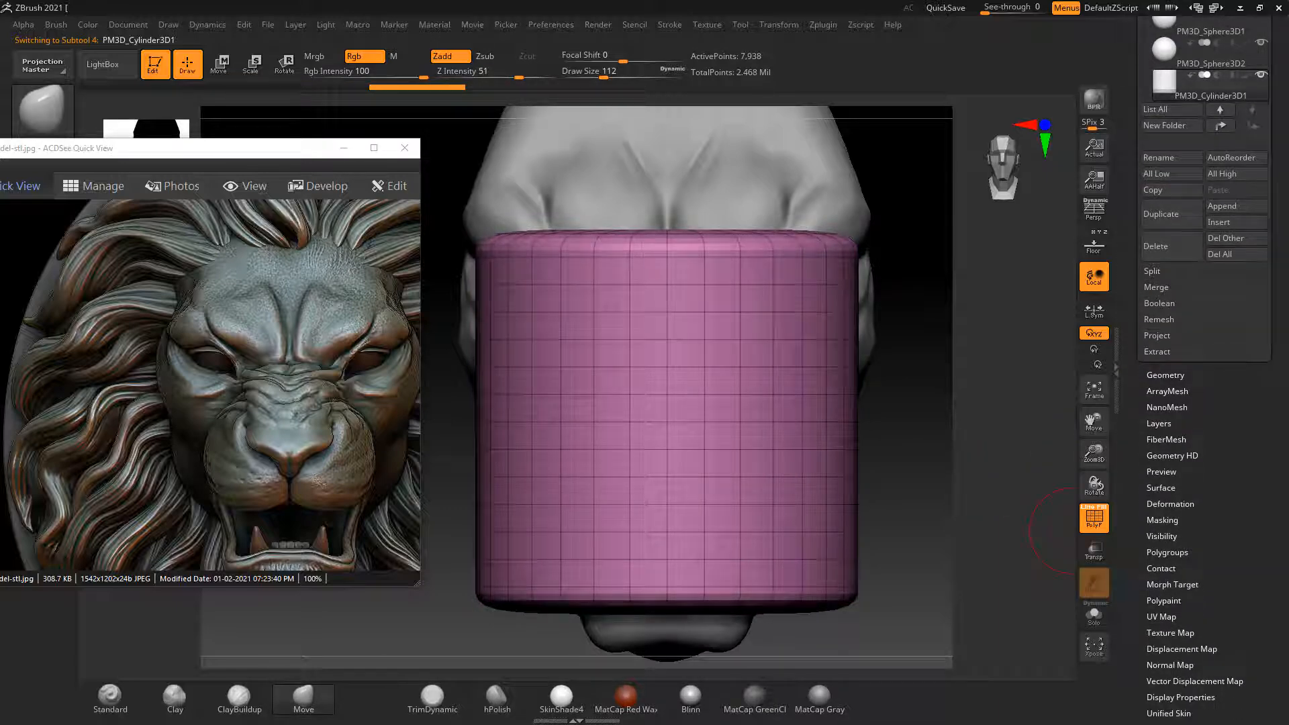
click(1170, 503)
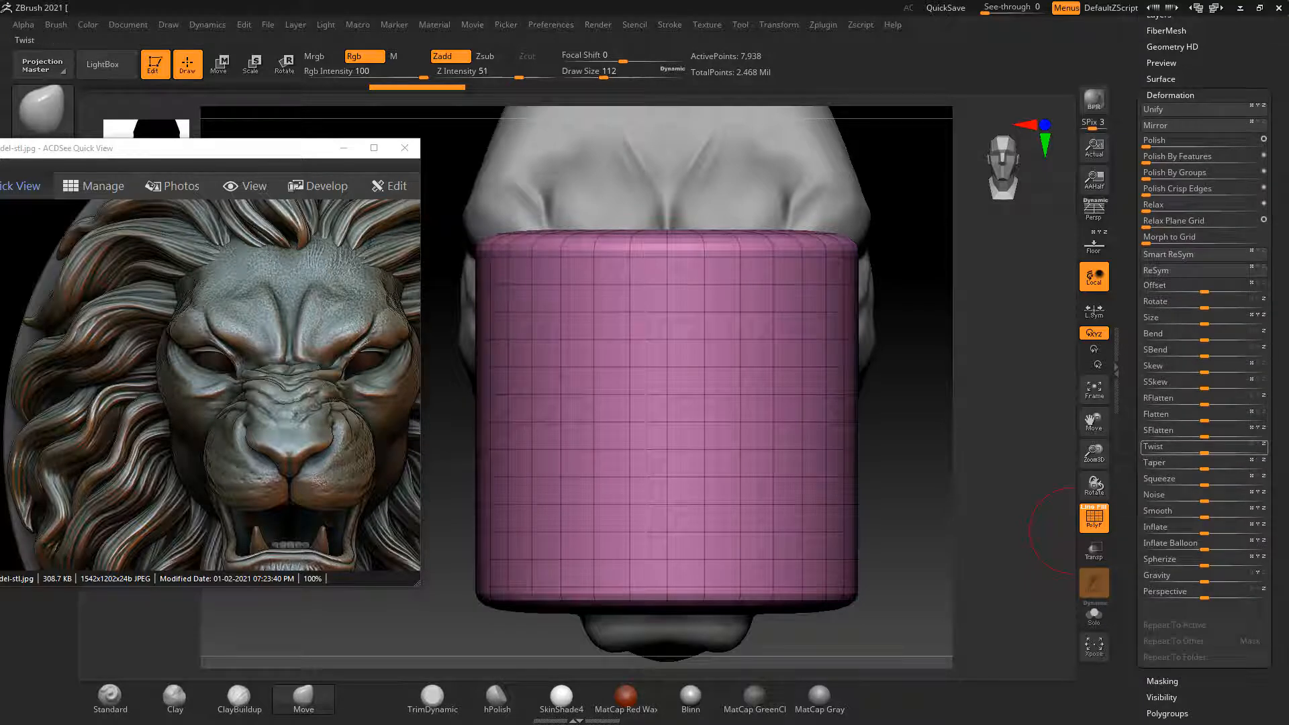
drag(1205, 466, 1215, 466)
key(ctrl+z)
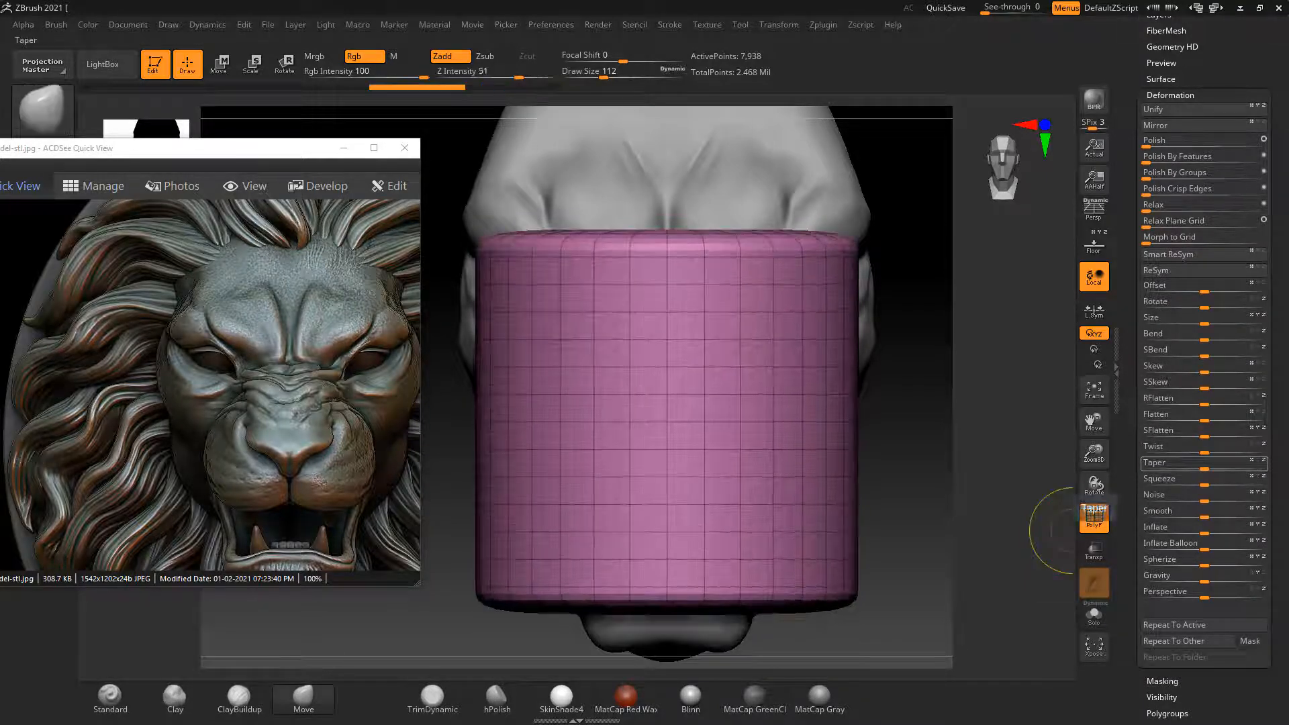
click(1252, 461)
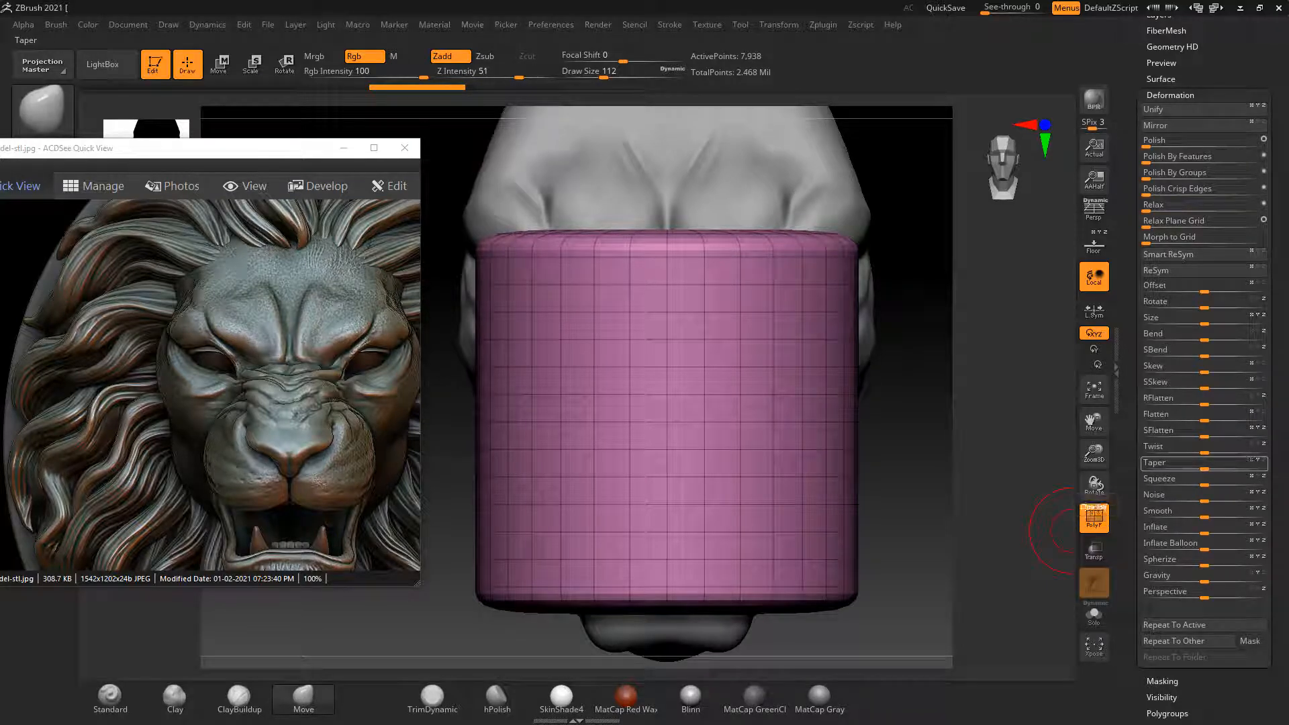
drag(1205, 466, 1249, 466)
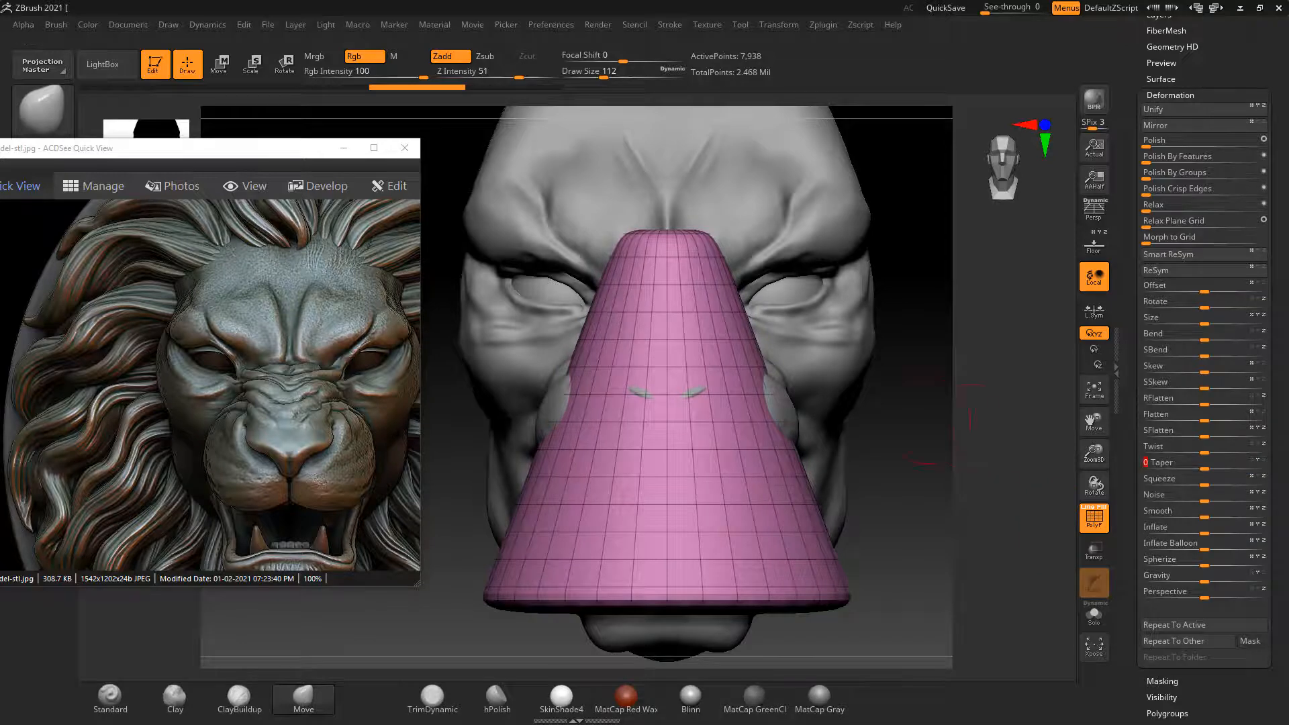
Move the cone forward along its depth axis from the side view, placing it in front of the lion's muzzle
mouse_move(1067, 531)
mouse_down()
mouse_move(950, 456)
mouse_move(889, 453)
mouse_up()
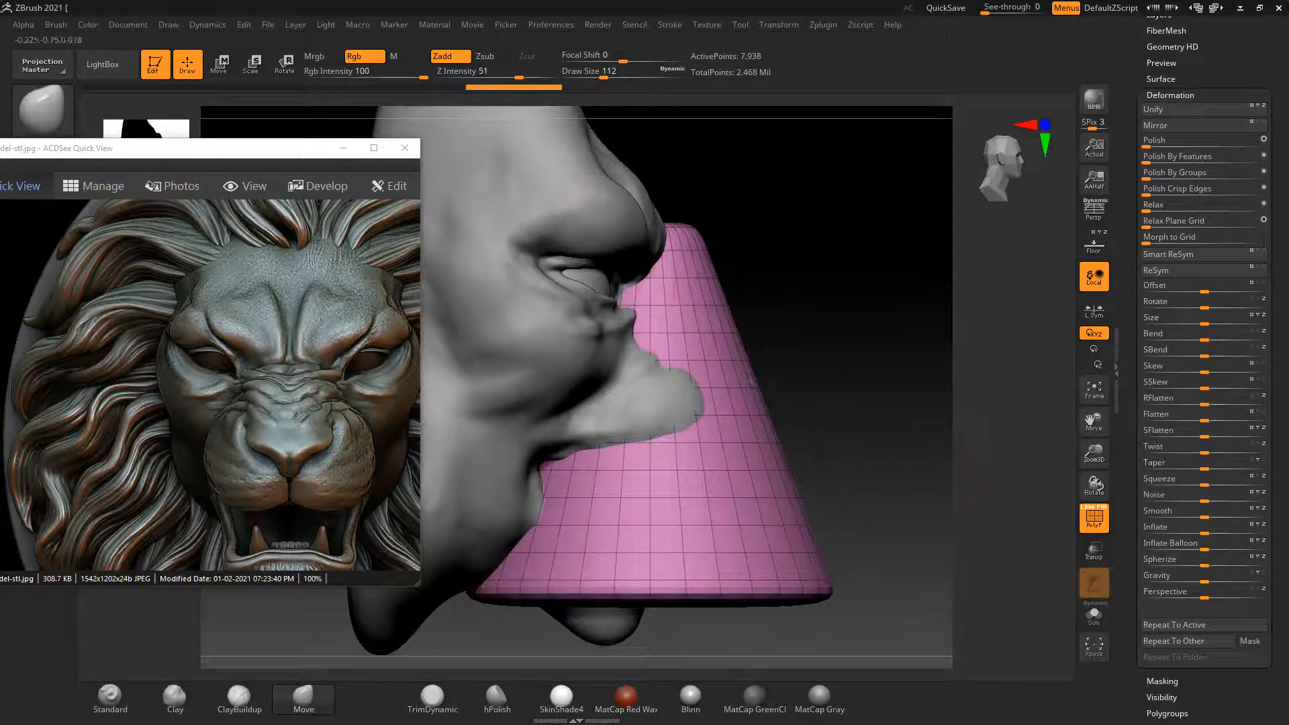
click(220, 64)
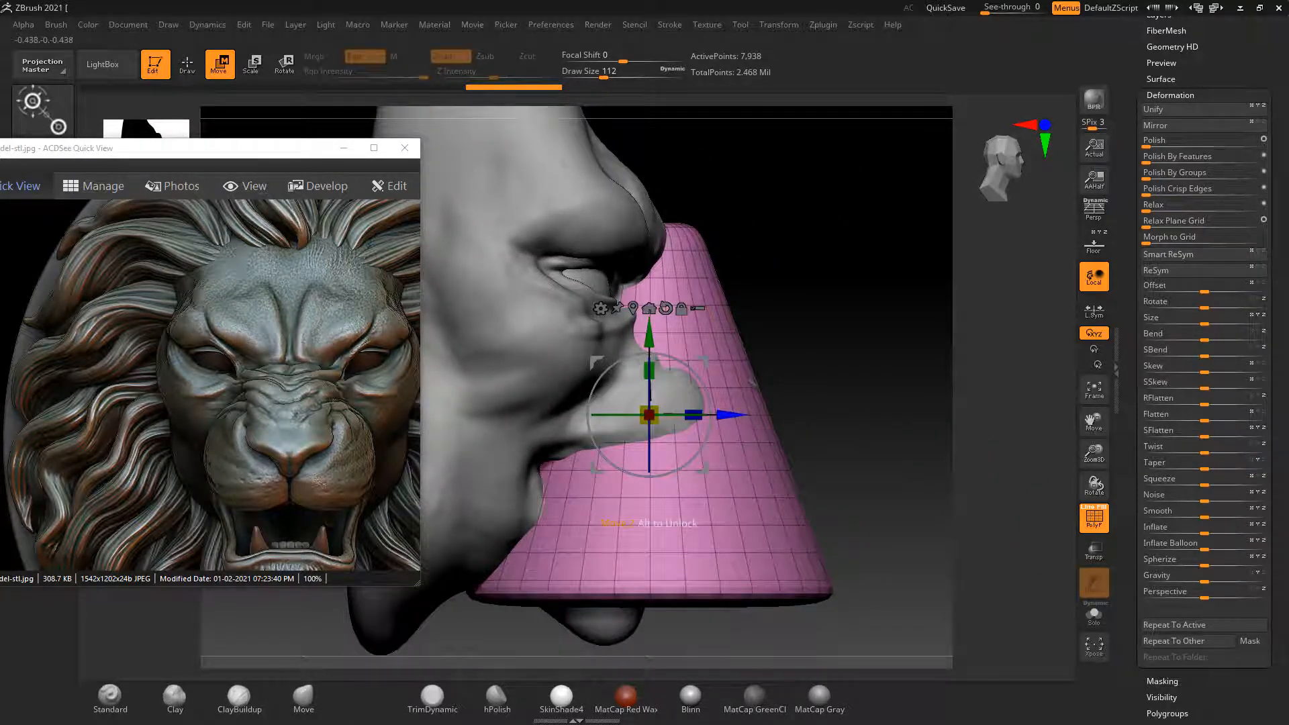
drag(732, 415, 880, 415)
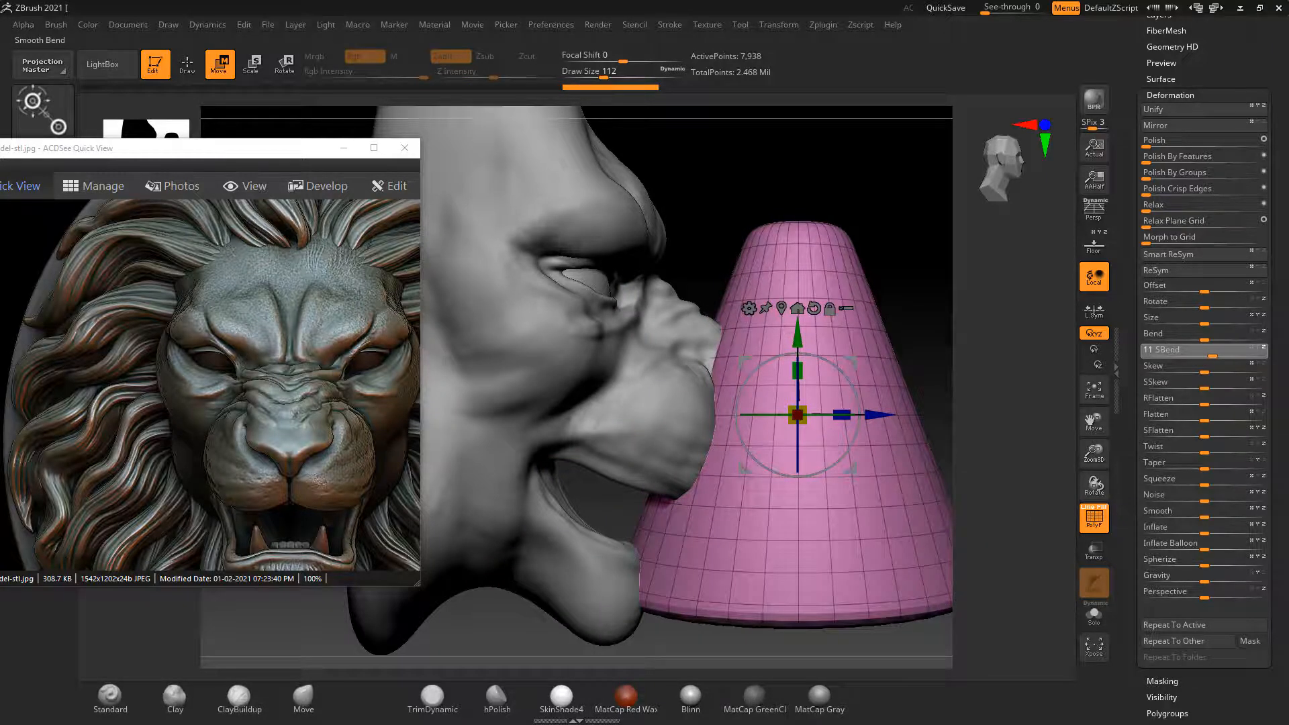
Curve the cone into a fang shape with repeated SBend deformations and narrow it further with Taper
drag(1213, 356, 1216, 356)
shift+drag(1008, 376, 893, 378)
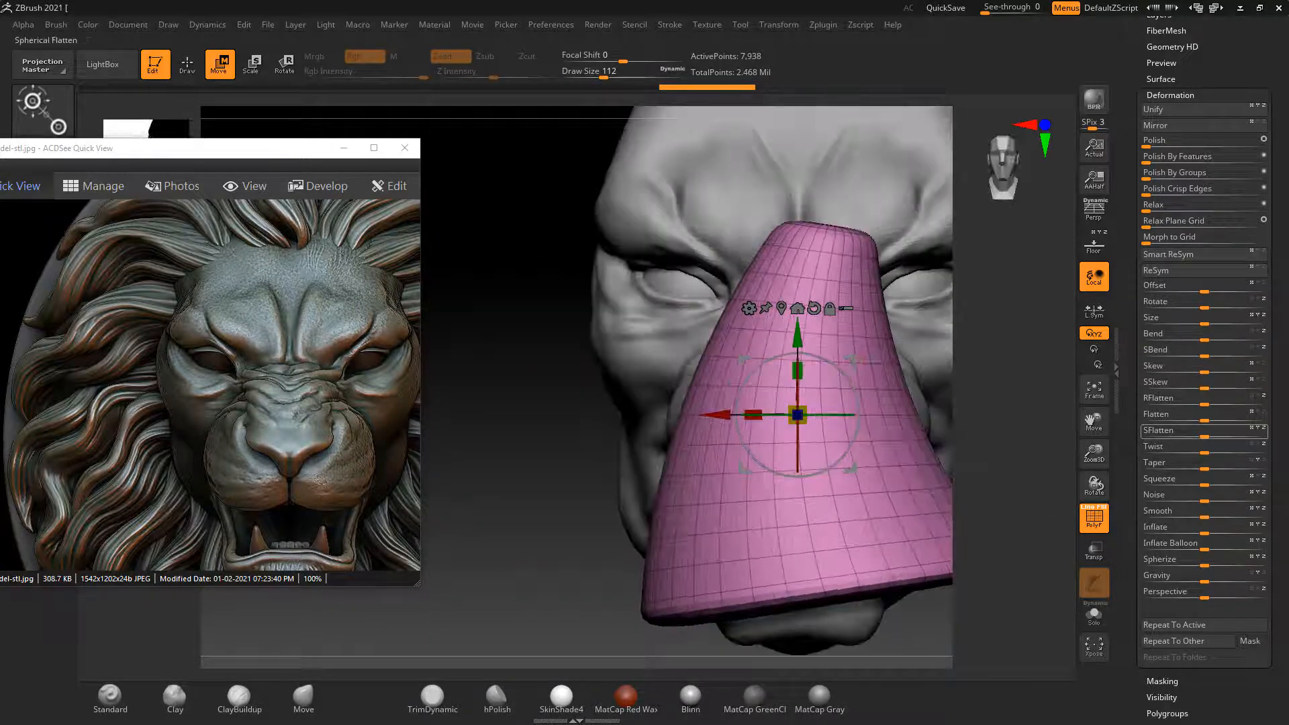
drag(1209, 356, 1217, 355)
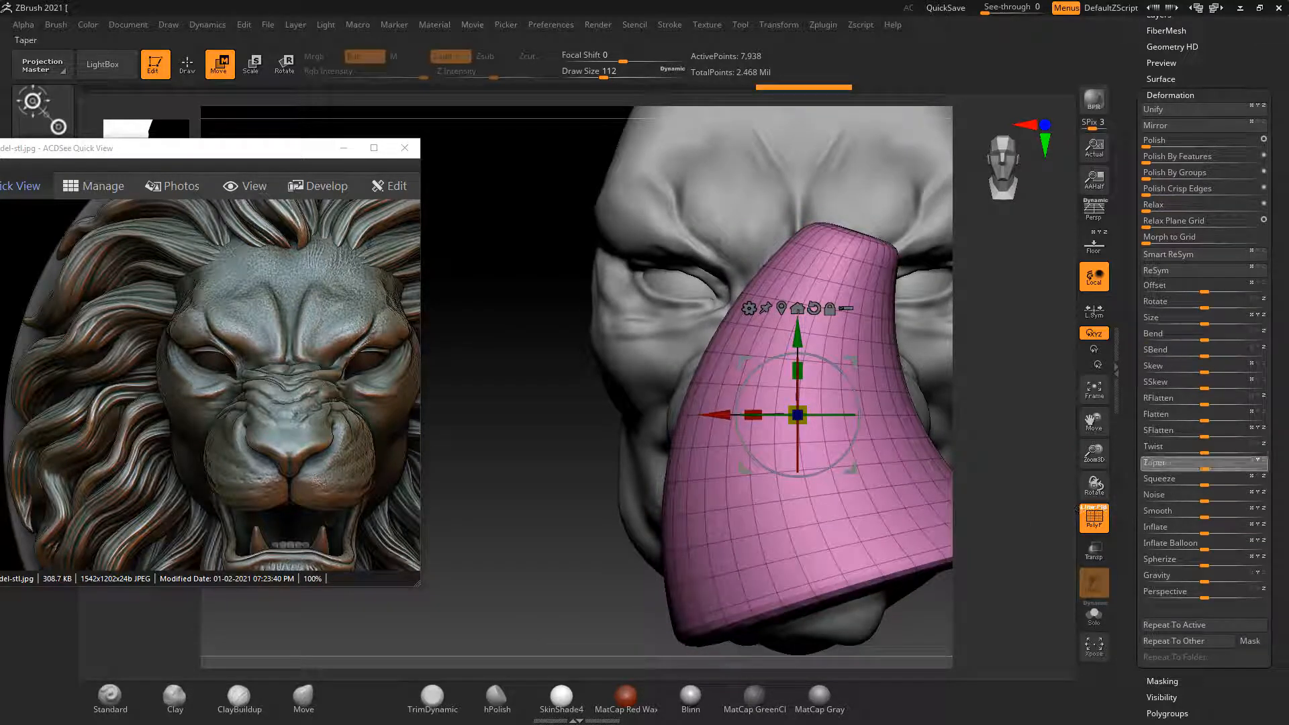
drag(1205, 463, 1222, 464)
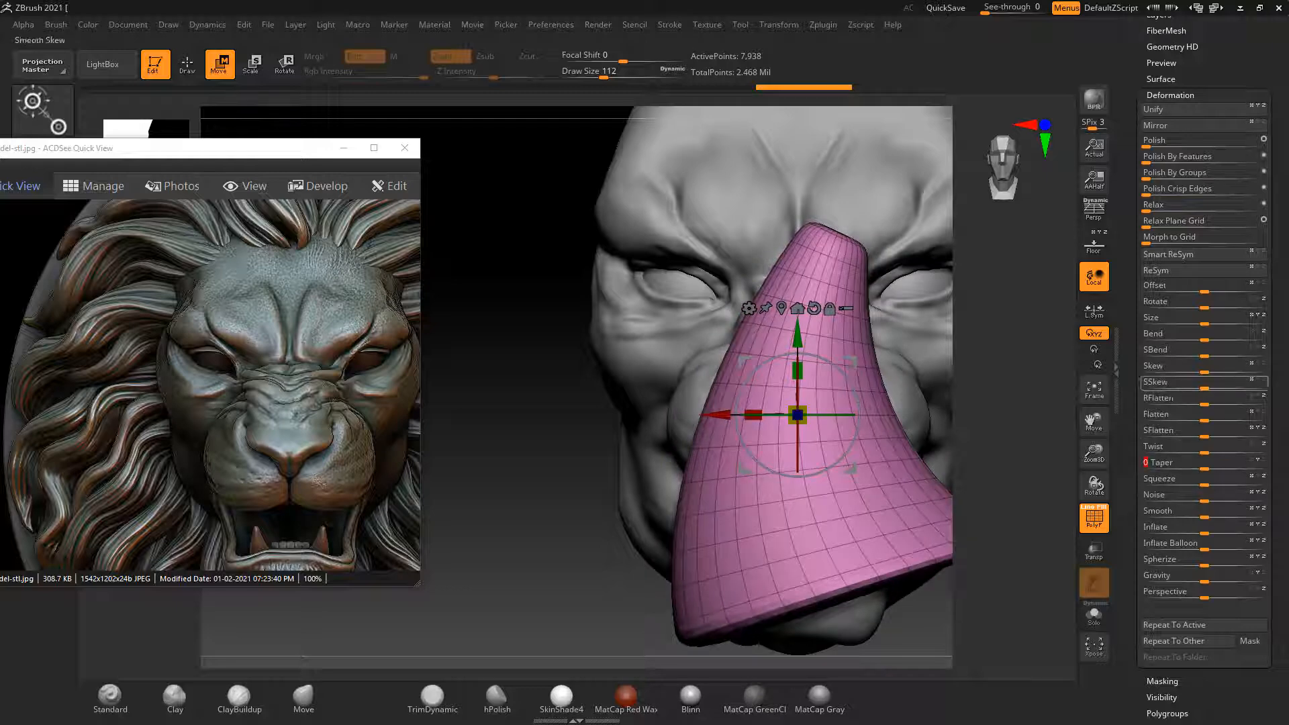
Undo the latest deformations of the pink cone until its straight, unbent shape is restored
drag(900, 618, 950, 603)
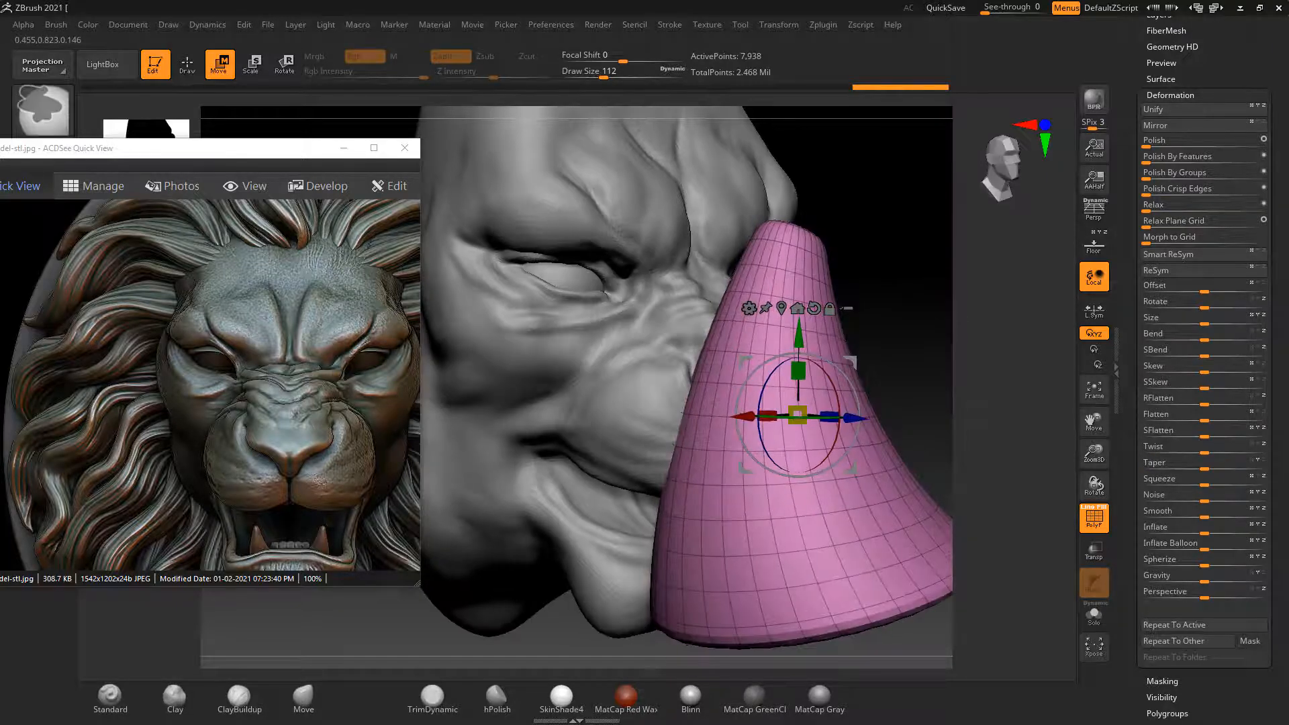
key(ctrl+z)
key(ctrl+z)
key(ctrl+z)
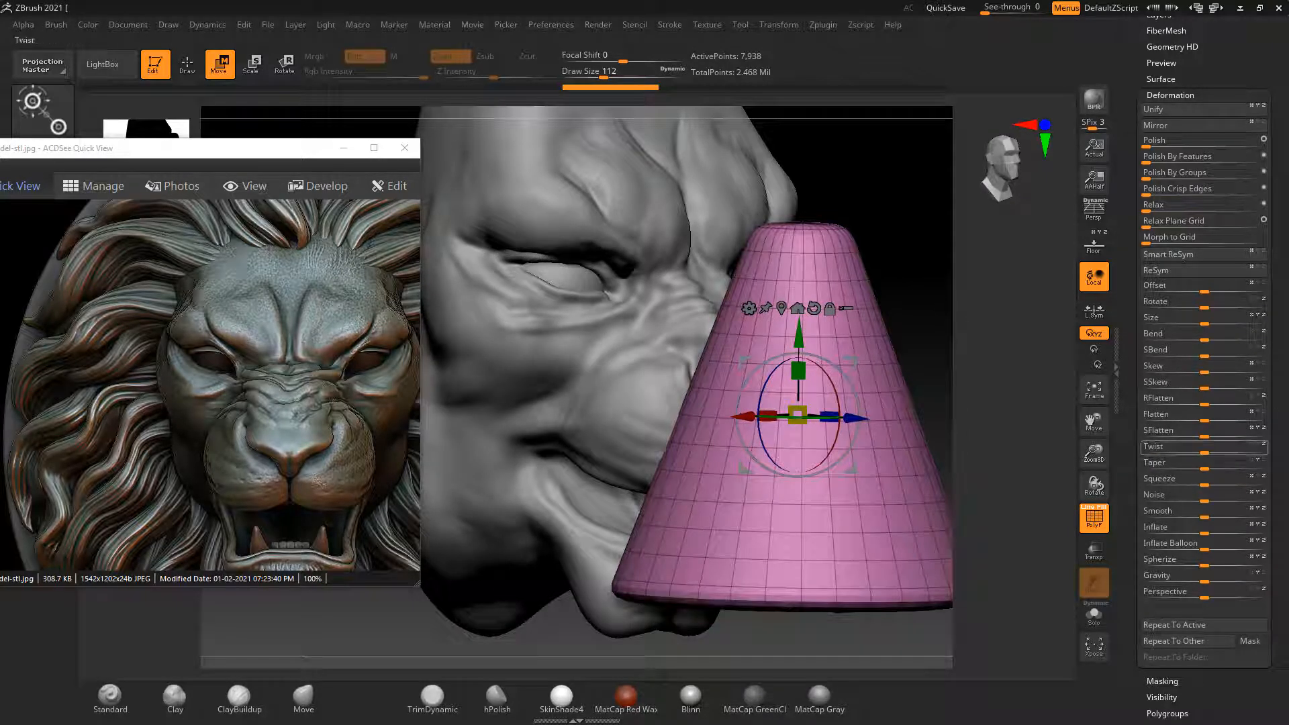
Adjust the straight cone's narrowing with the Taper deformation, checking its profile in side view
drag(1206, 464, 1229, 464)
drag(1000, 302, 1028, 302)
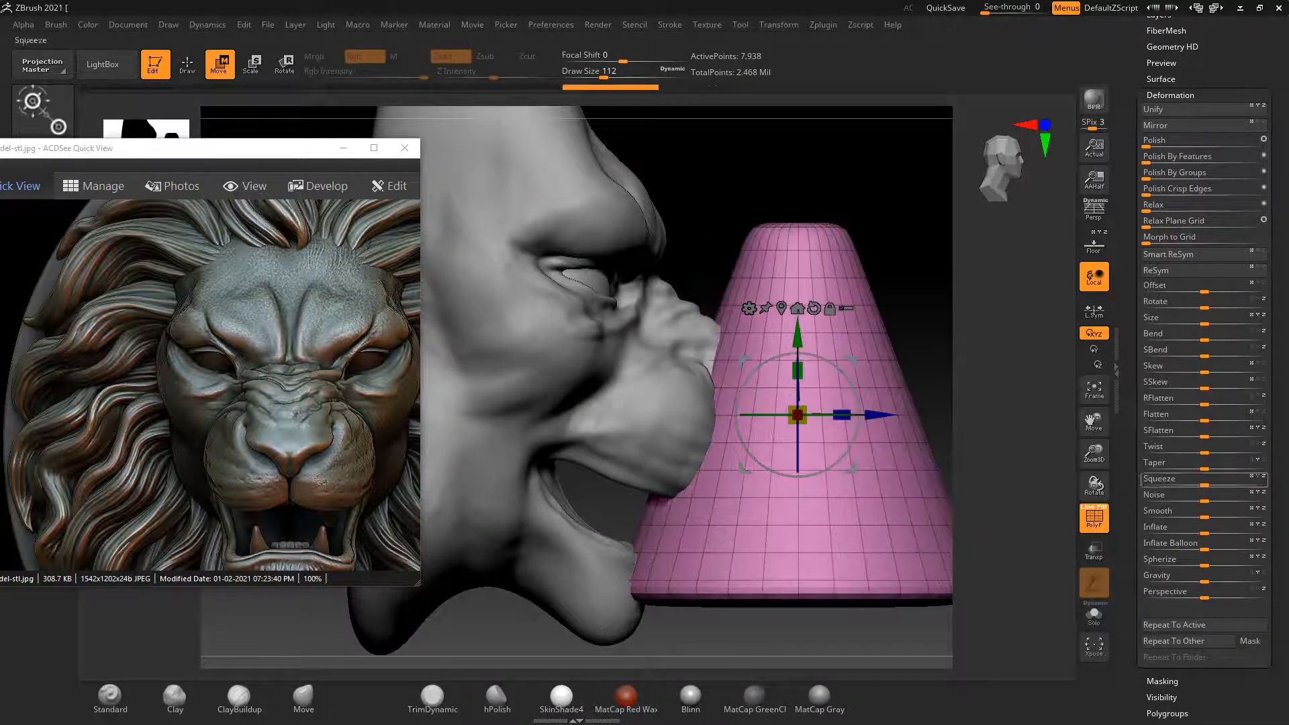
drag(1205, 465, 1199, 464)
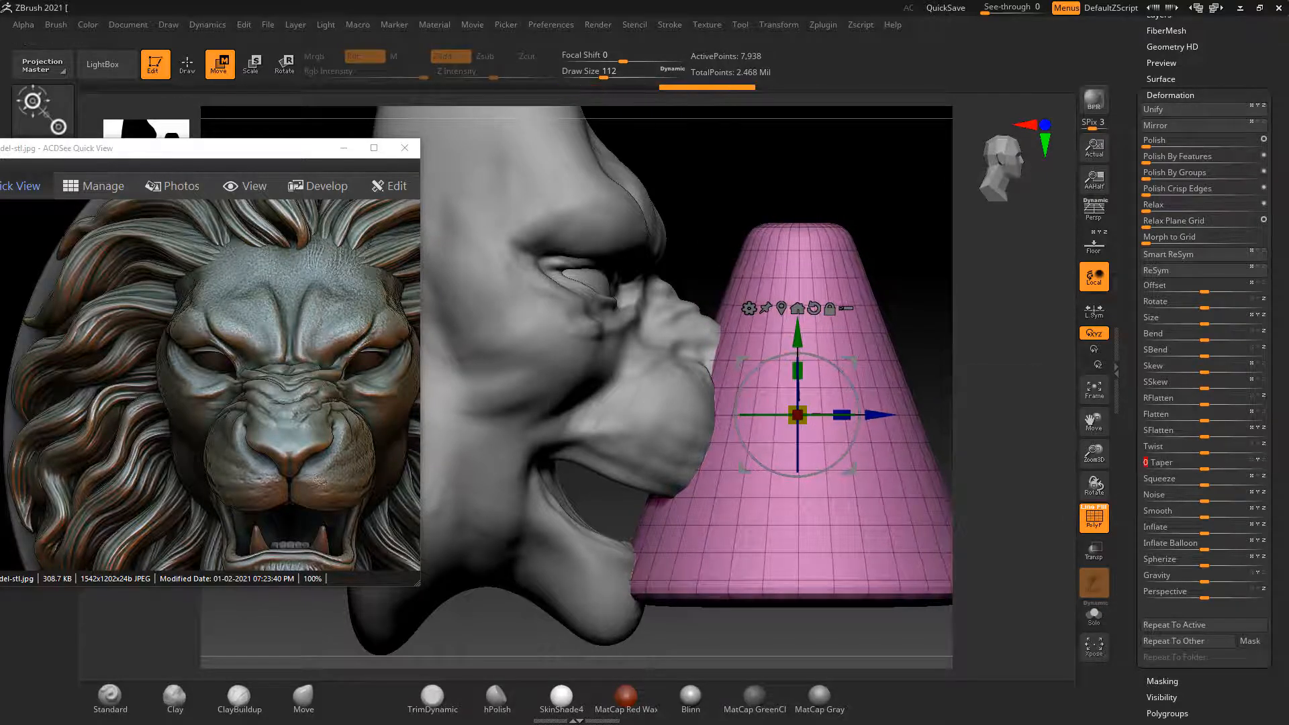
Curve the cone into a fang with an SBend deformation of about 27
drag(893, 632, 599, 646)
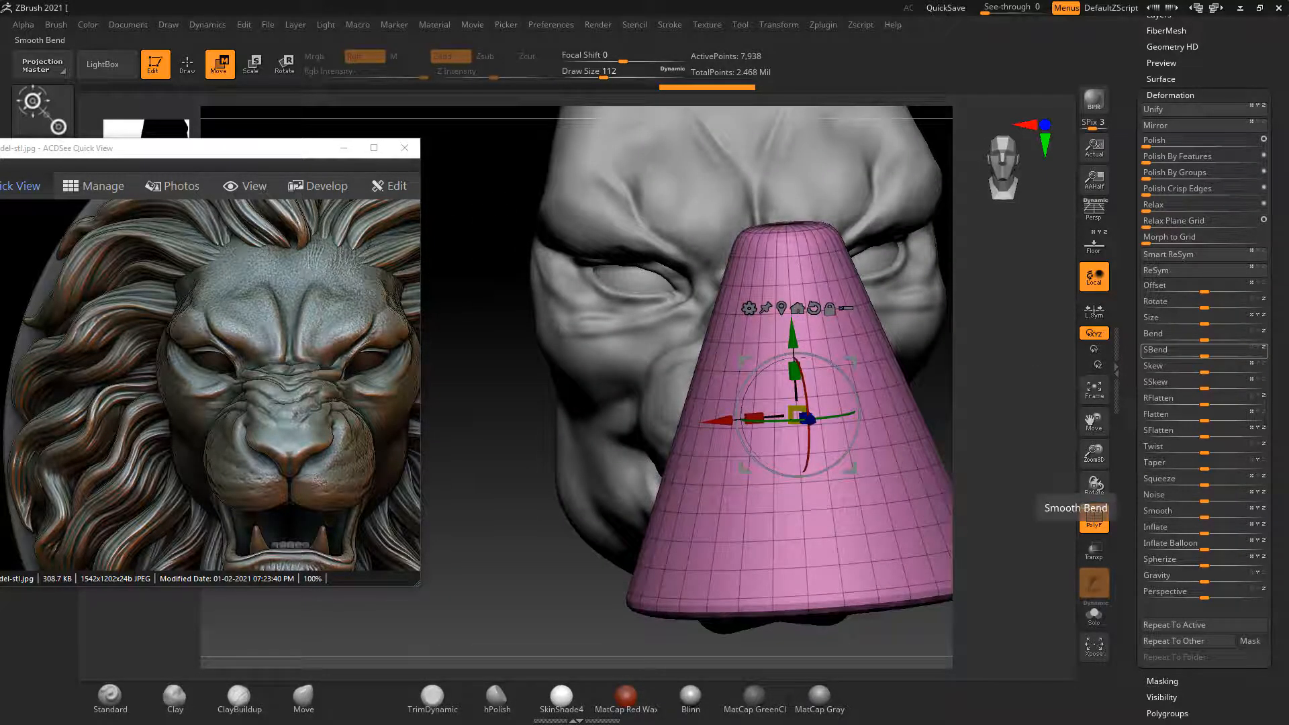
drag(1204, 352, 1222, 355)
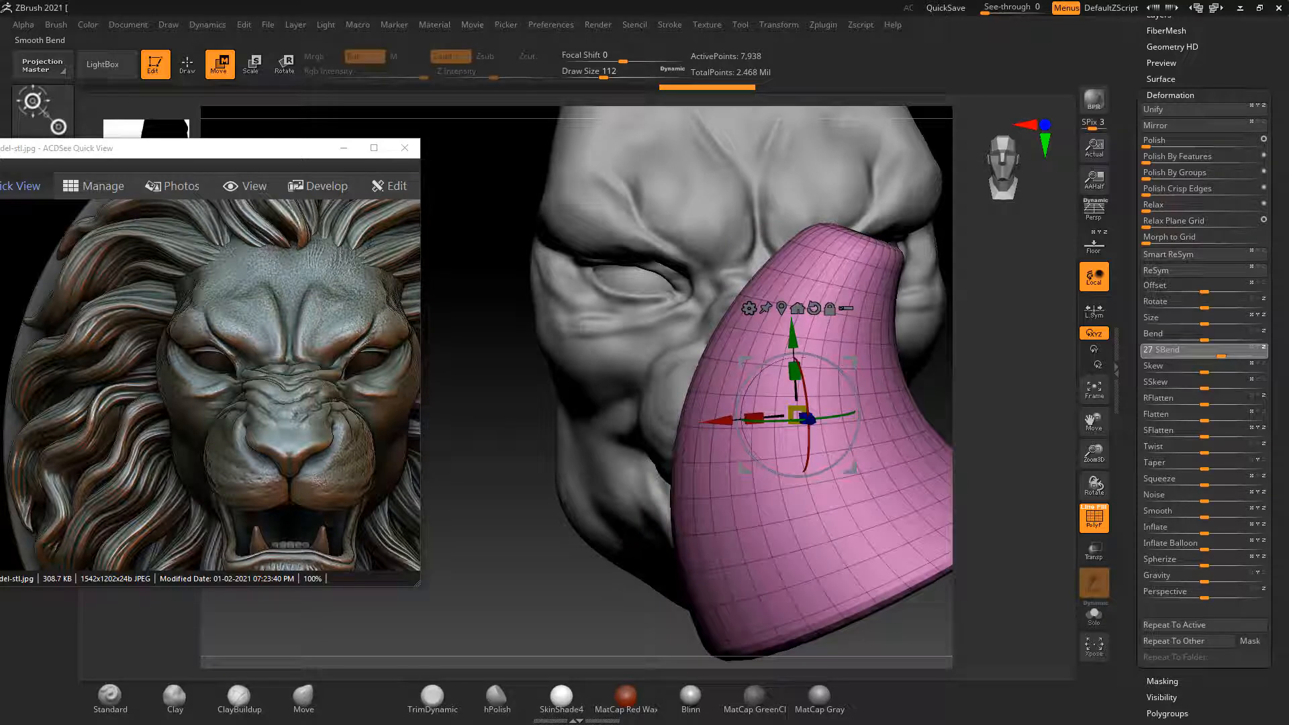
drag(1223, 356, 1223, 355)
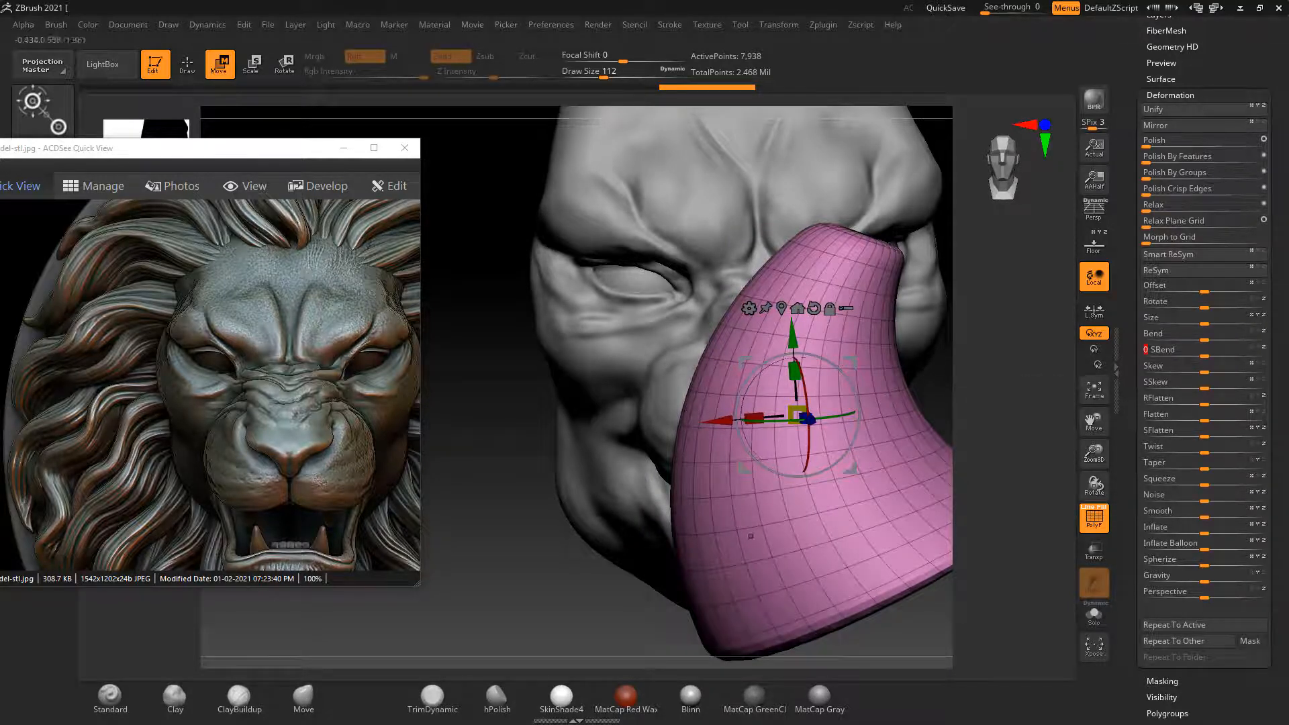
mouse_move(497, 591)
mouse_down()
mouse_move(679, 591)
mouse_move(584, 591)
mouse_move(644, 591)
mouse_up()
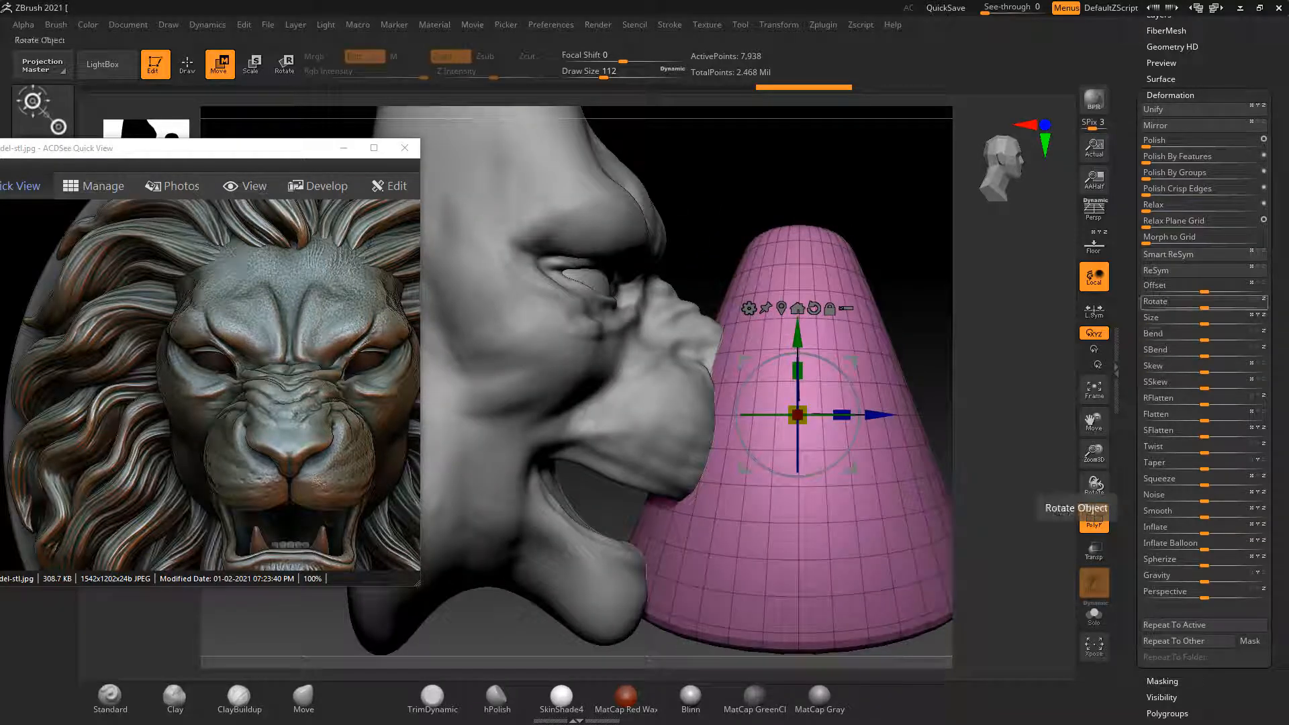
Shrink the fang and turn it about its vertical axis so its tip curves toward the face
drag(1205, 324, 1170, 323)
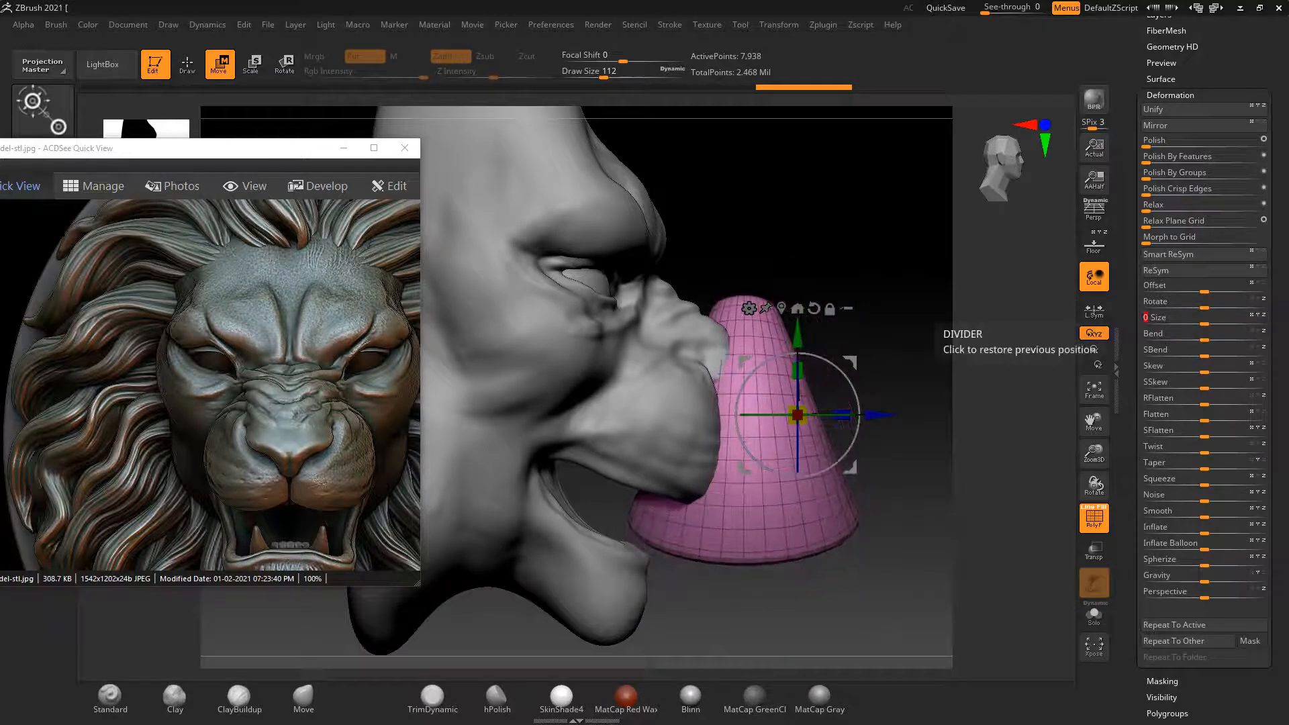
drag(766, 415, 827, 415)
drag(906, 483, 812, 485)
drag(814, 422, 798, 415)
Lengthen the fang by scaling it along its Y axis in side view
drag(783, 520, 930, 520)
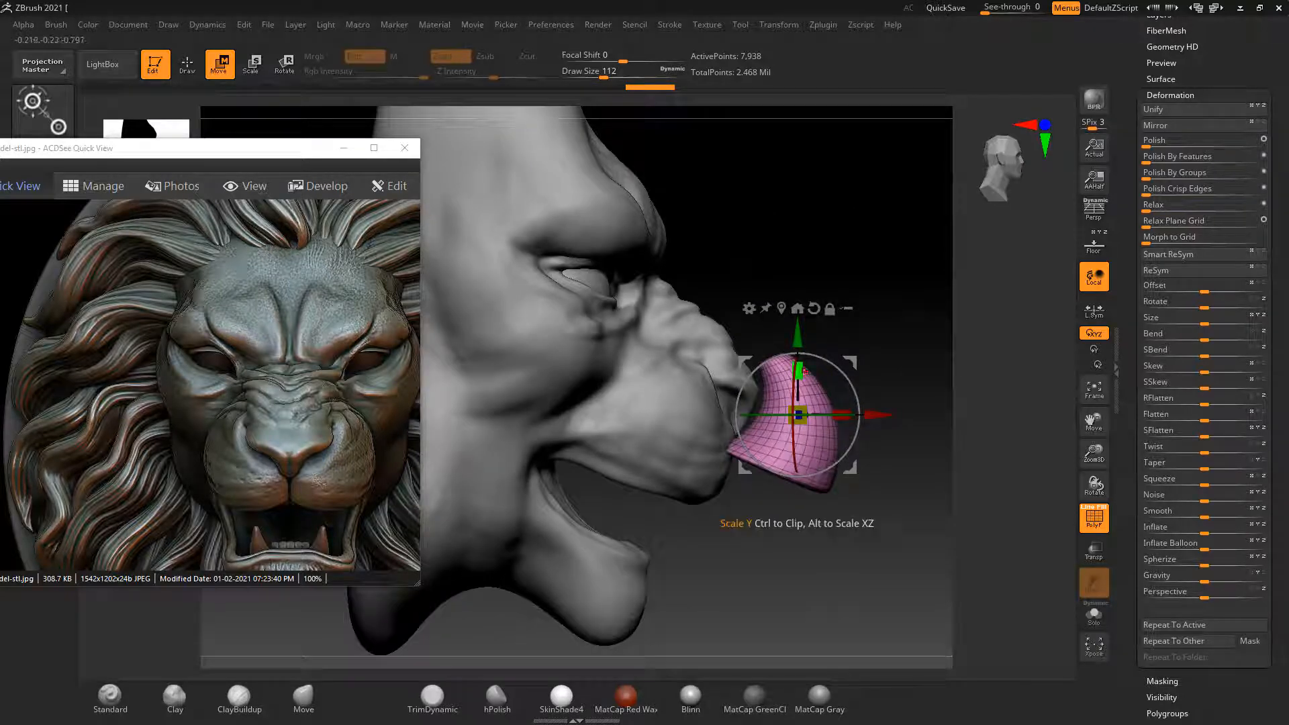
drag(805, 370, 805, 346)
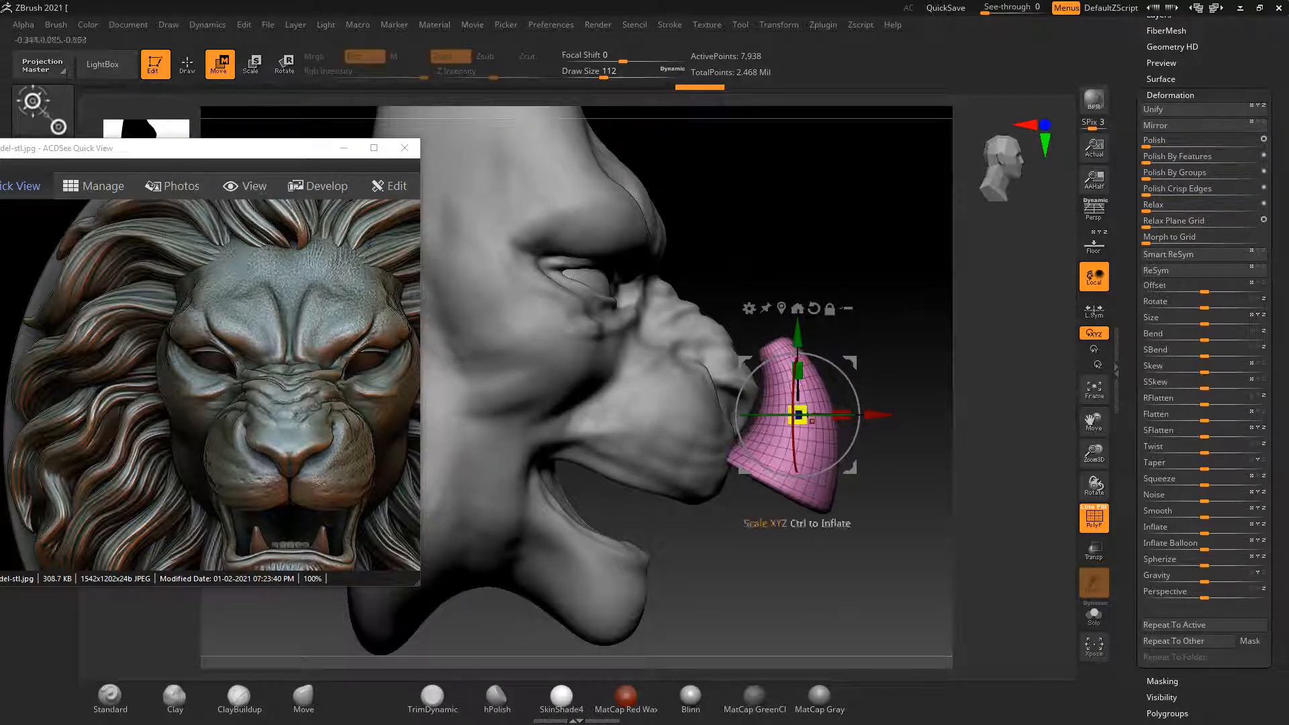
drag(863, 528, 886, 527)
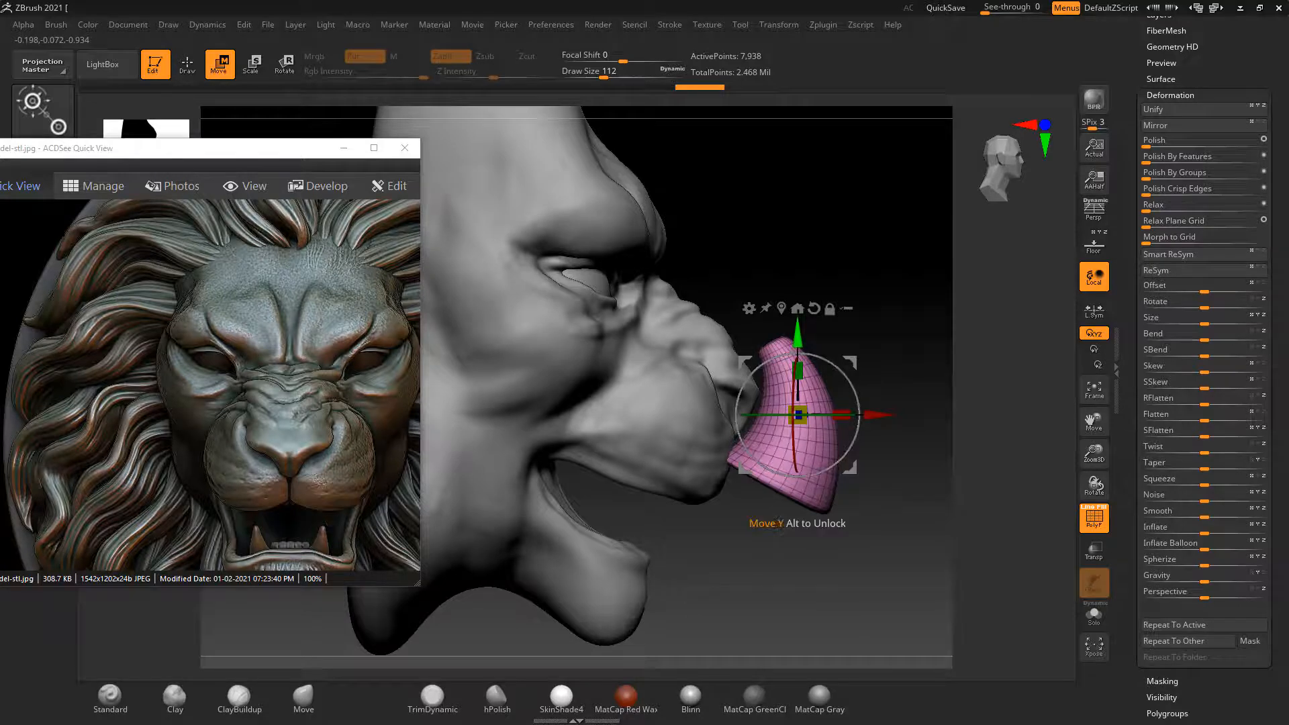
Move the fang down and back beneath the upper muzzle and scale it down uniformly
drag(798, 333, 797, 432)
alt+drag(880, 571, 843, 506)
drag(831, 449, 727, 449)
drag(647, 449, 607, 462)
alt+drag(816, 517, 816, 571)
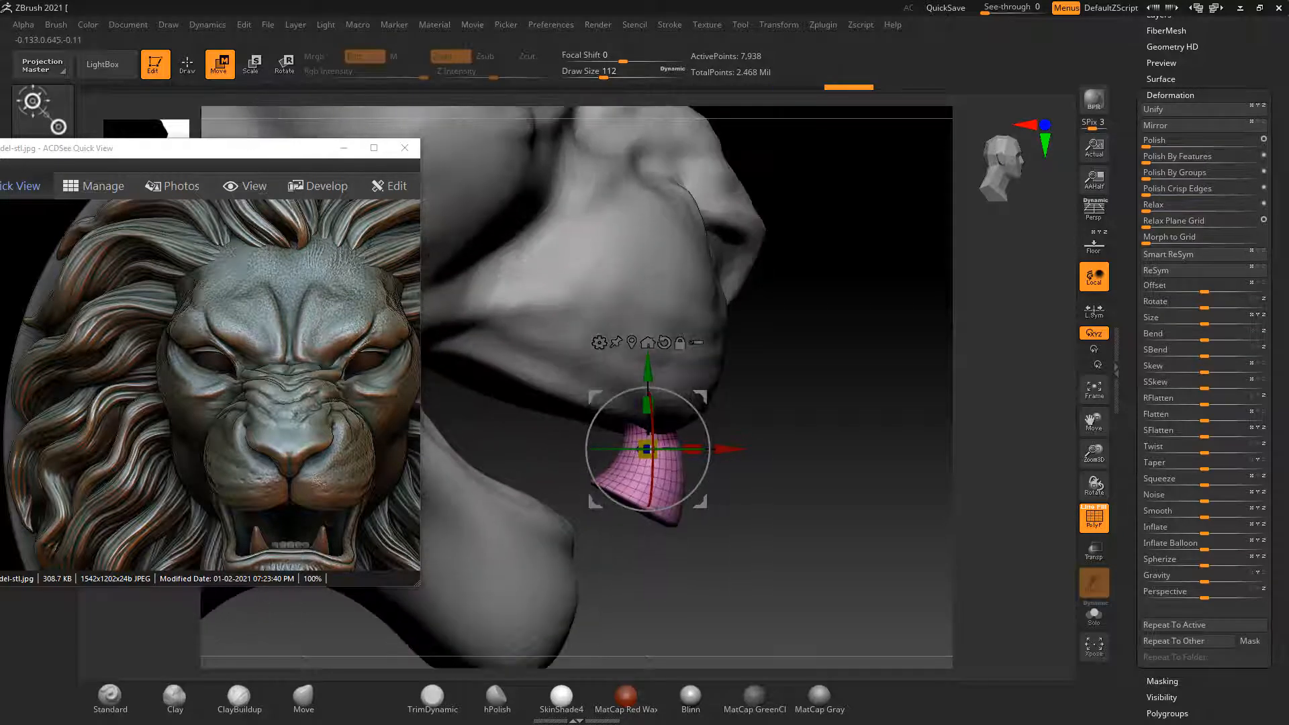
Lower the fang and move it back toward the lower jaw
drag(648, 405, 648, 417)
key(ctrl+z)
drag(806, 501, 577, 512)
drag(695, 541, 748, 469)
drag(689, 374, 690, 395)
shift+drag(779, 510, 927, 512)
drag(770, 475, 659, 475)
drag(793, 517, 638, 518)
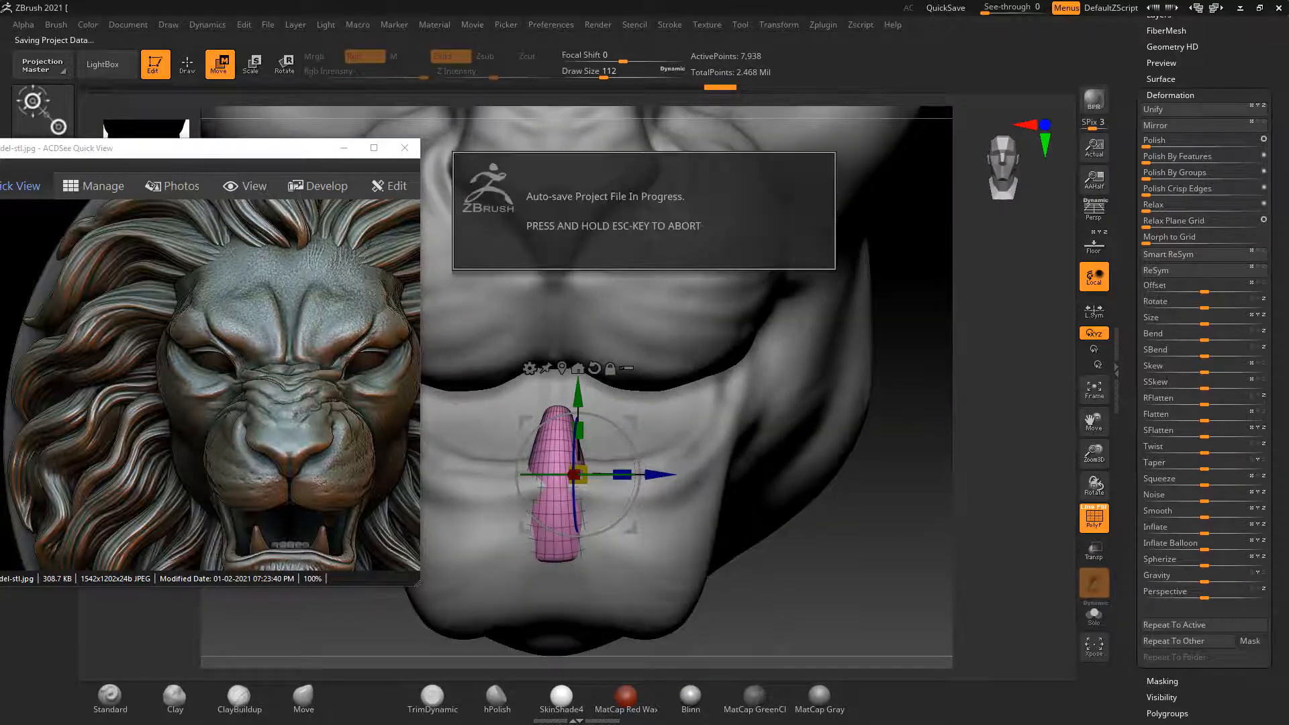
Shift the fang sideways from the jaw's centre and reposition it at a smaller size on the lower lip
drag(661, 475, 610, 475)
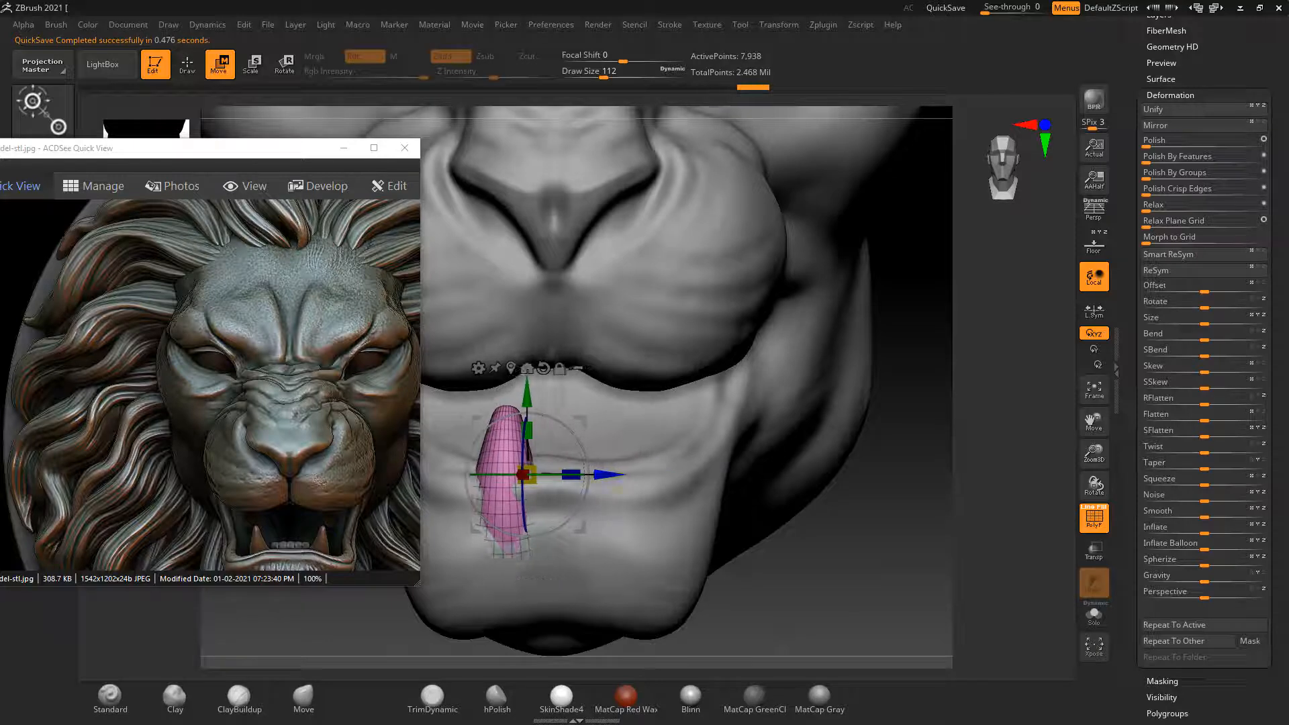
drag(779, 518, 927, 519)
drag(528, 475, 517, 451)
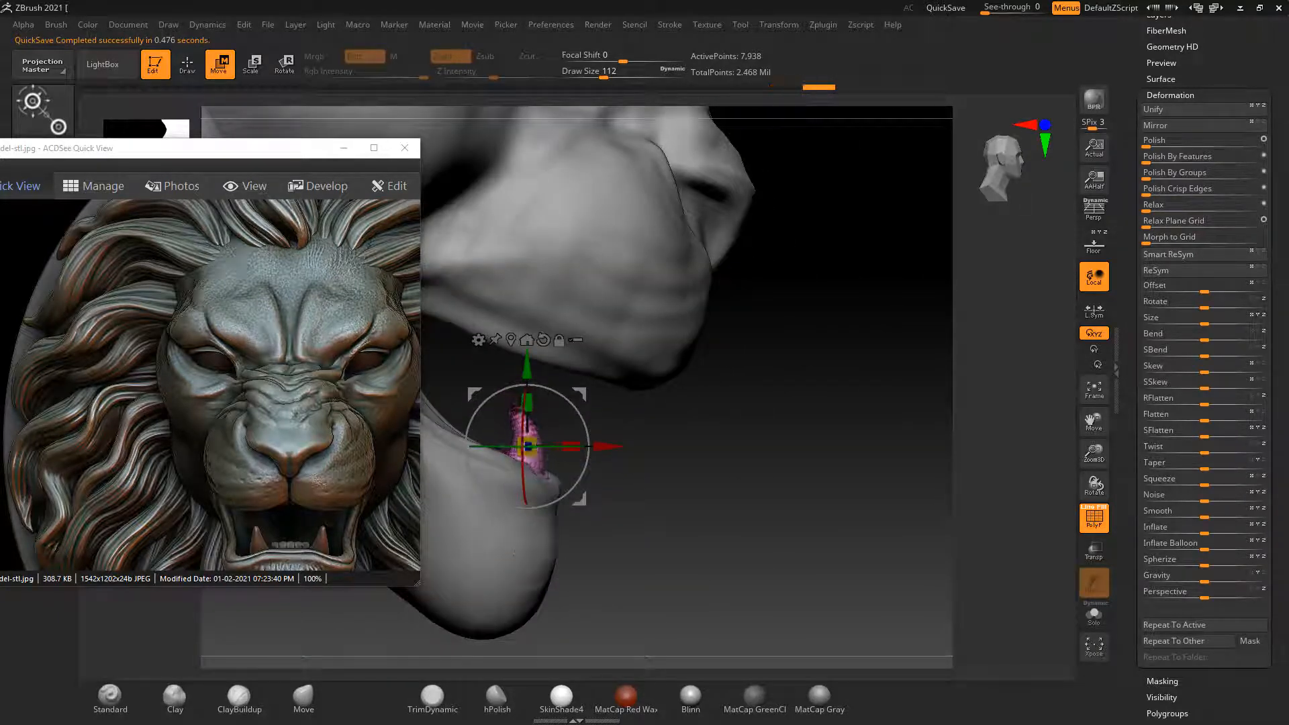
drag(833, 497, 685, 497)
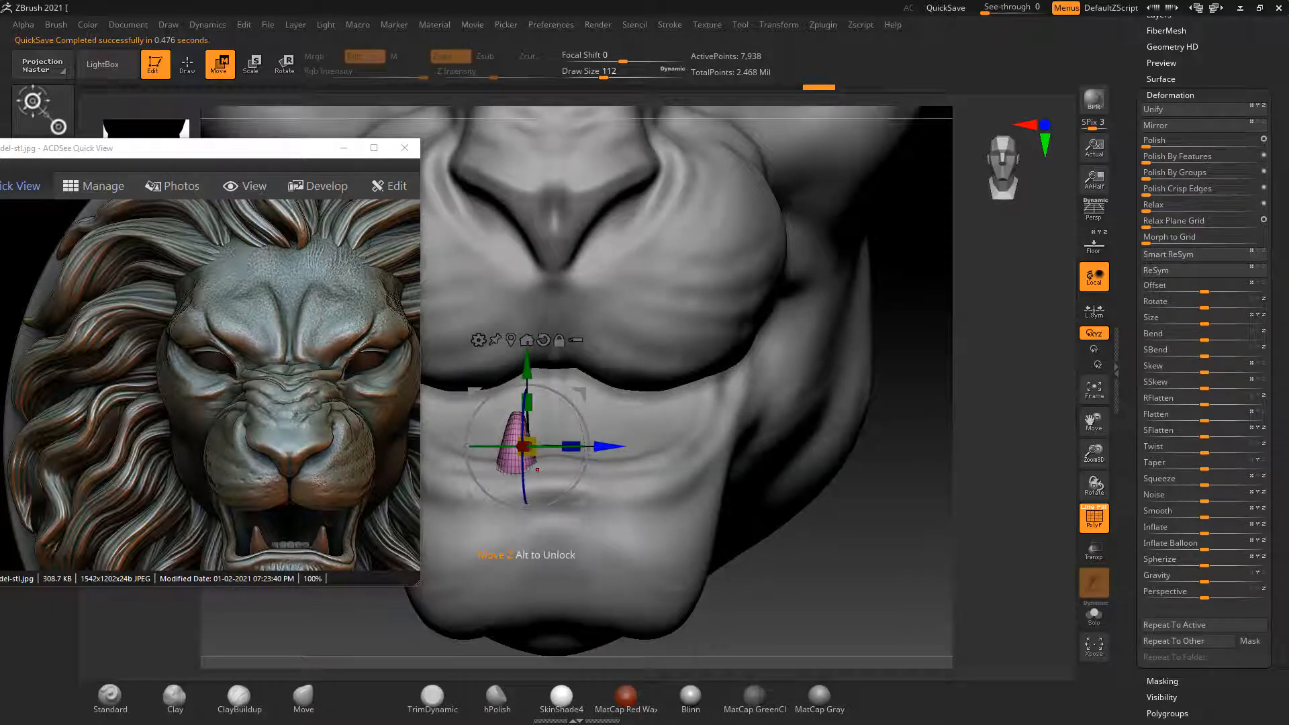
drag(608, 447, 586, 447)
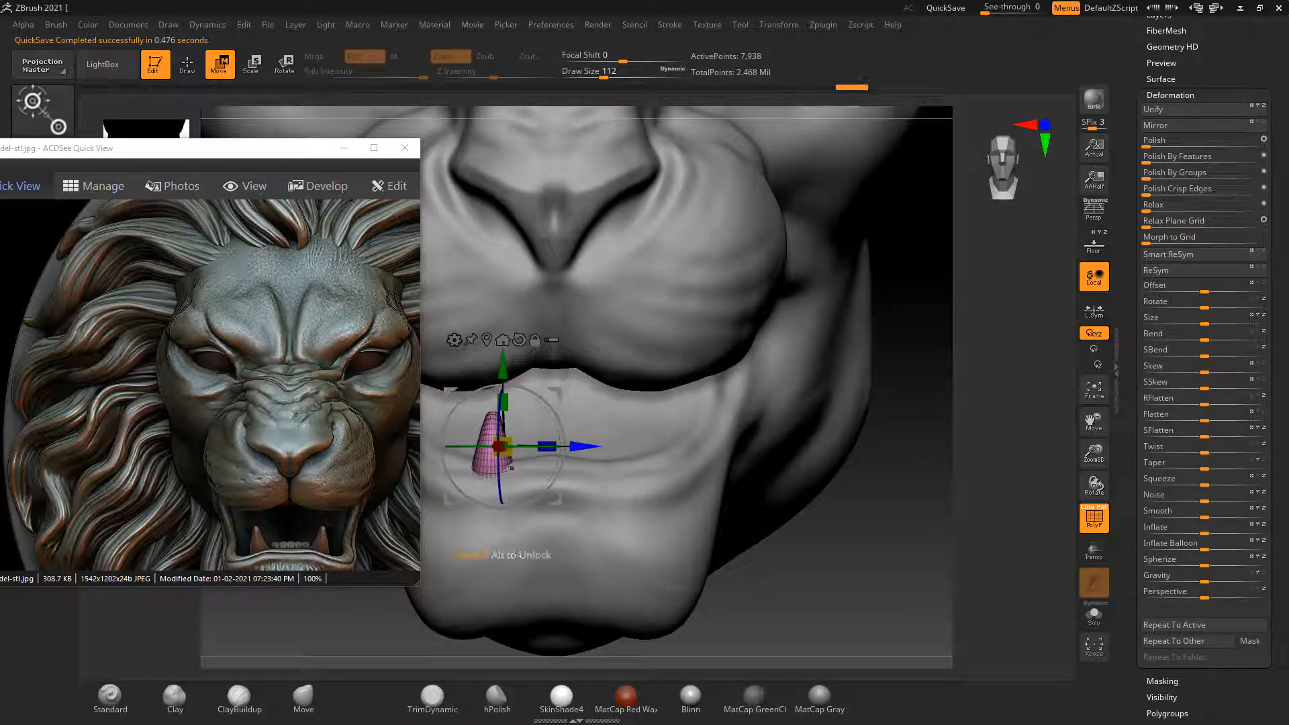
Raise the fang slightly along its Y axis so its base sits on the lower lip
drag(806, 537, 934, 538)
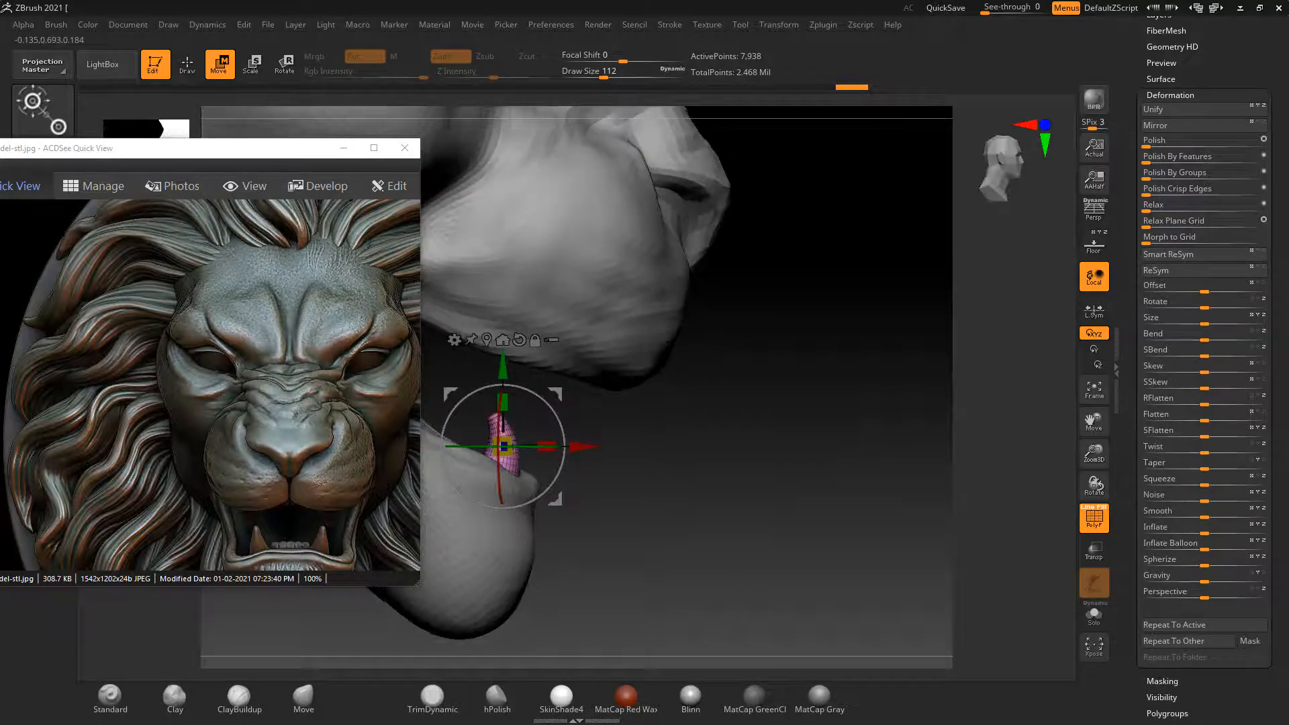
drag(503, 367, 503, 351)
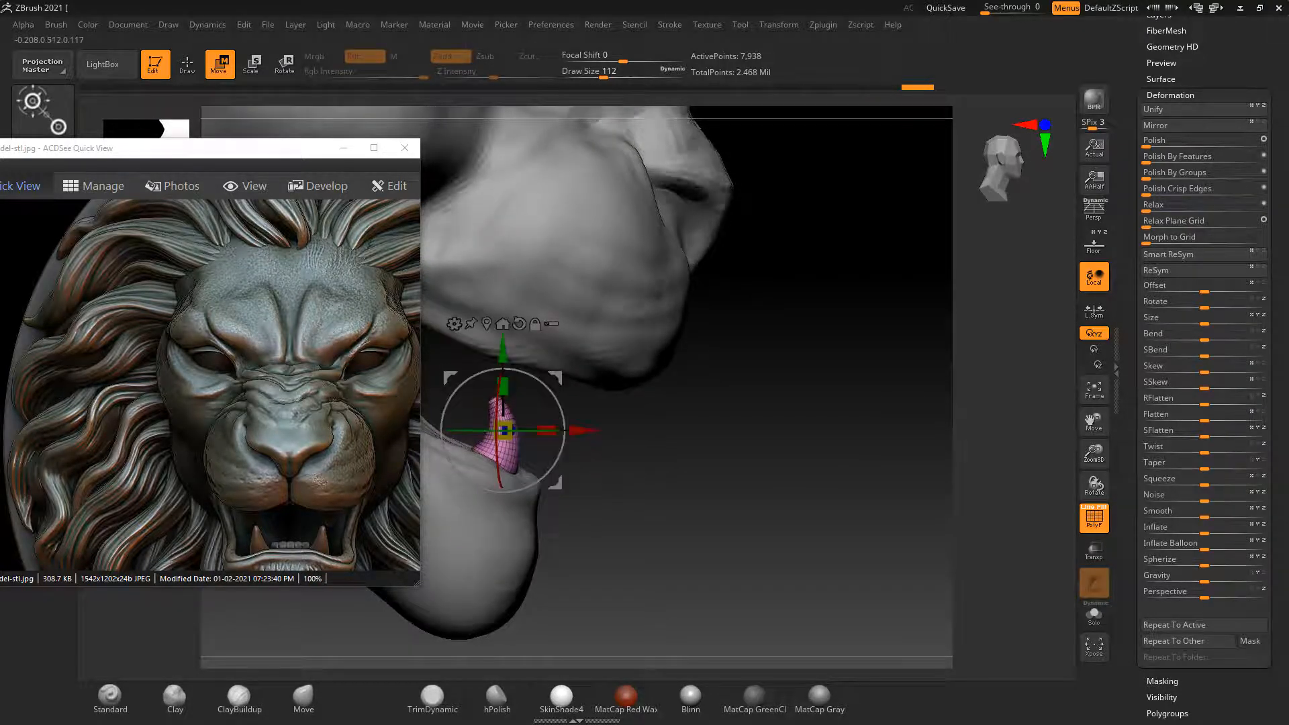
shift+drag(738, 496, 625, 497)
drag(503, 352, 503, 354)
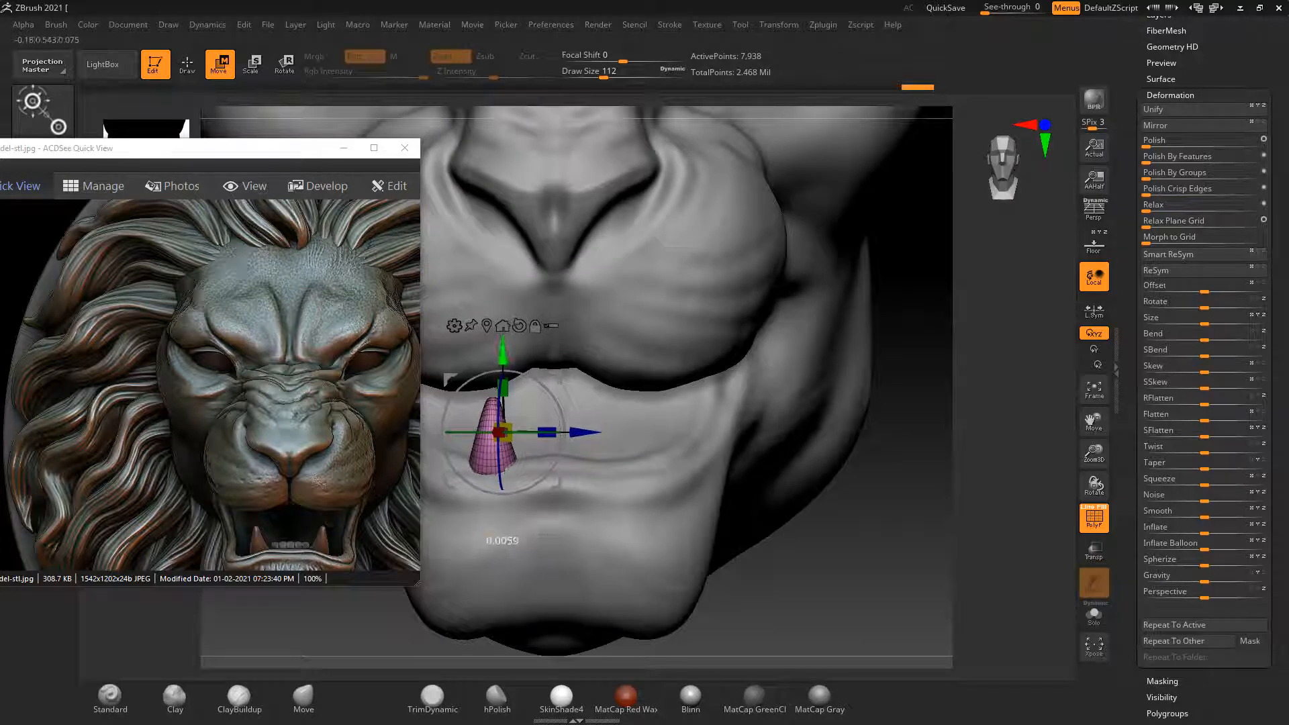
Move the fang slightly back into the jaw and tilt its tip a little outward in front view
shift+drag(746, 497, 866, 497)
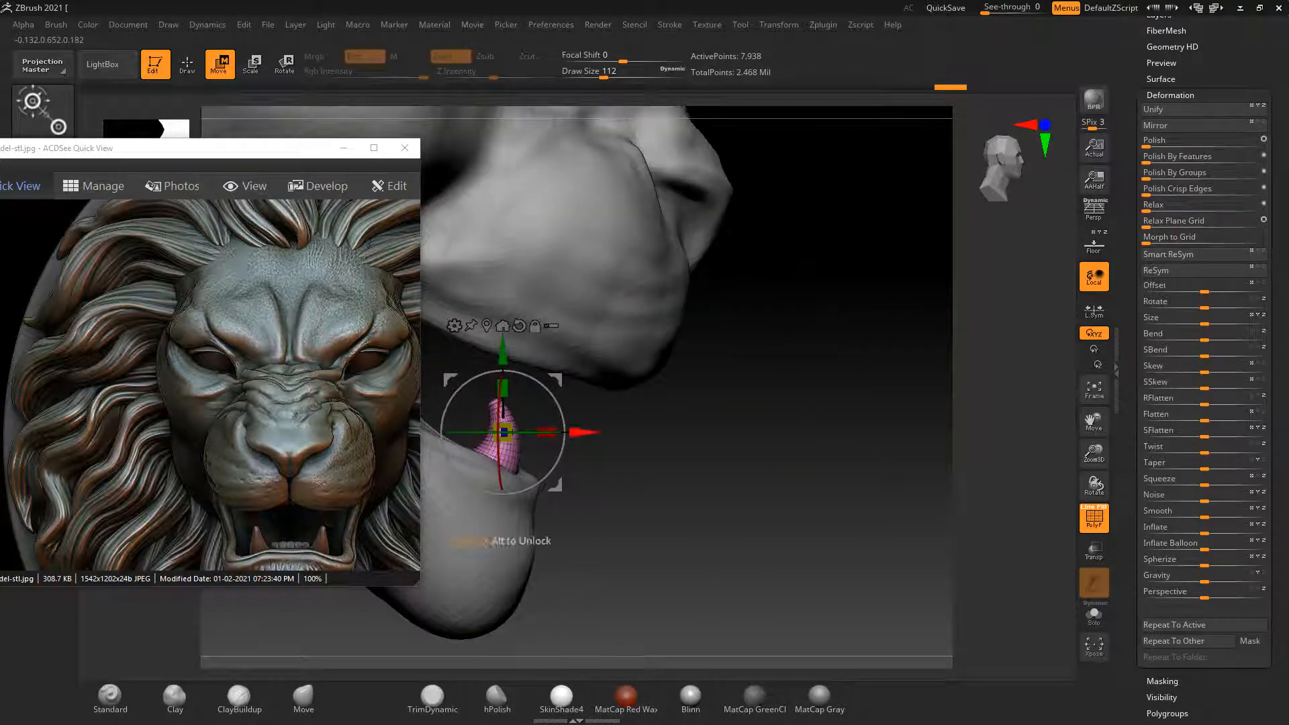
drag(584, 433, 572, 432)
shift+drag(732, 483, 632, 484)
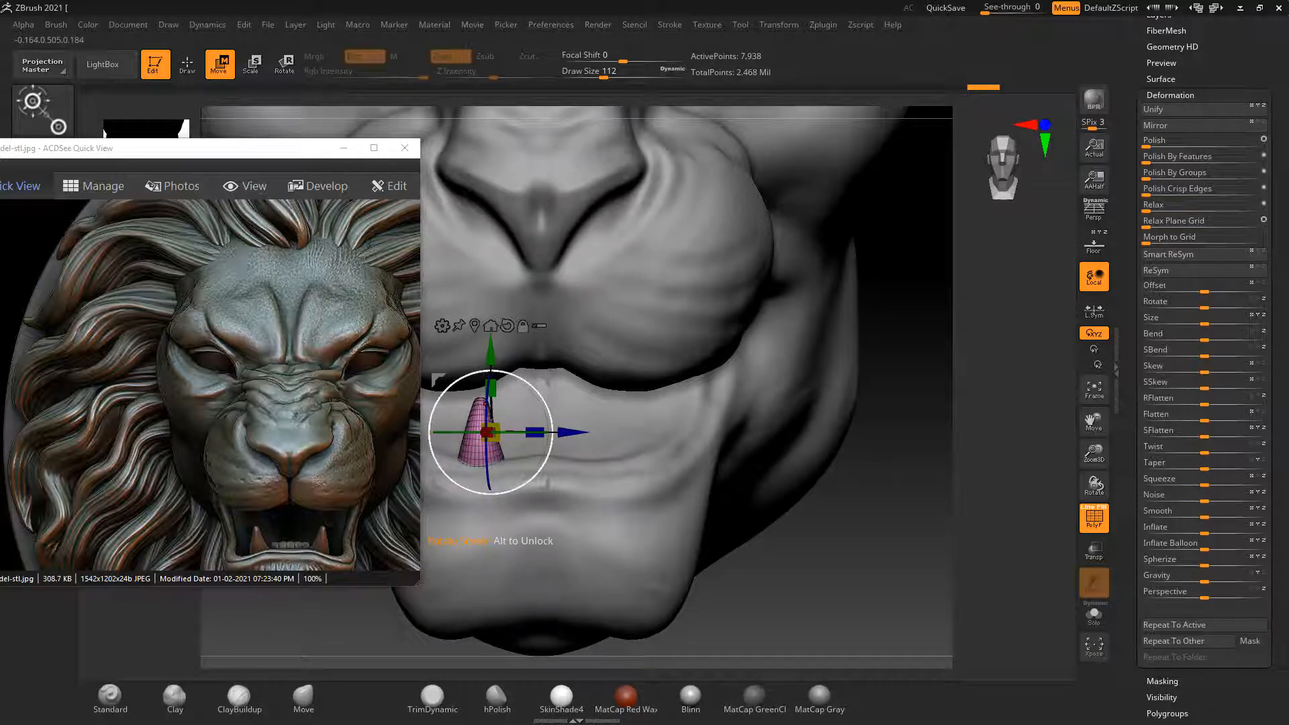
drag(546, 406, 567, 424)
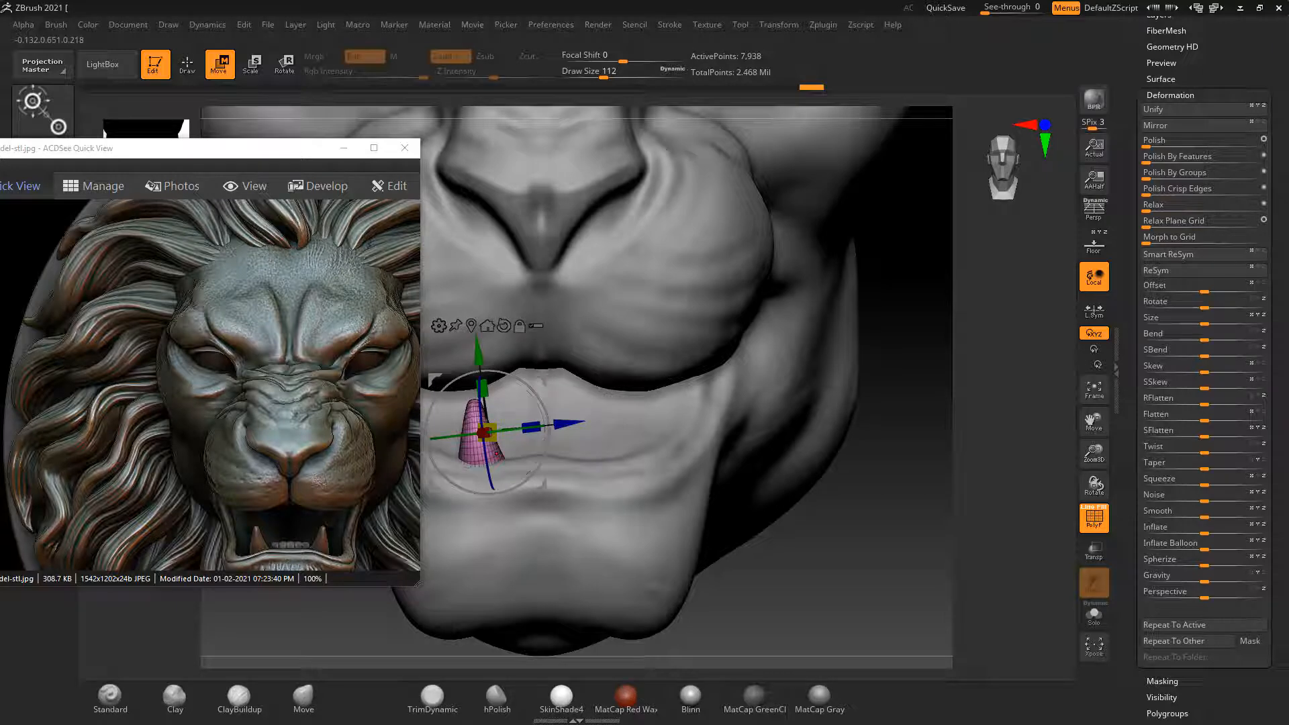
Duplicate the fang subtool PM3D_Cylinder3D1
scroll(1202, 336, up, 5)
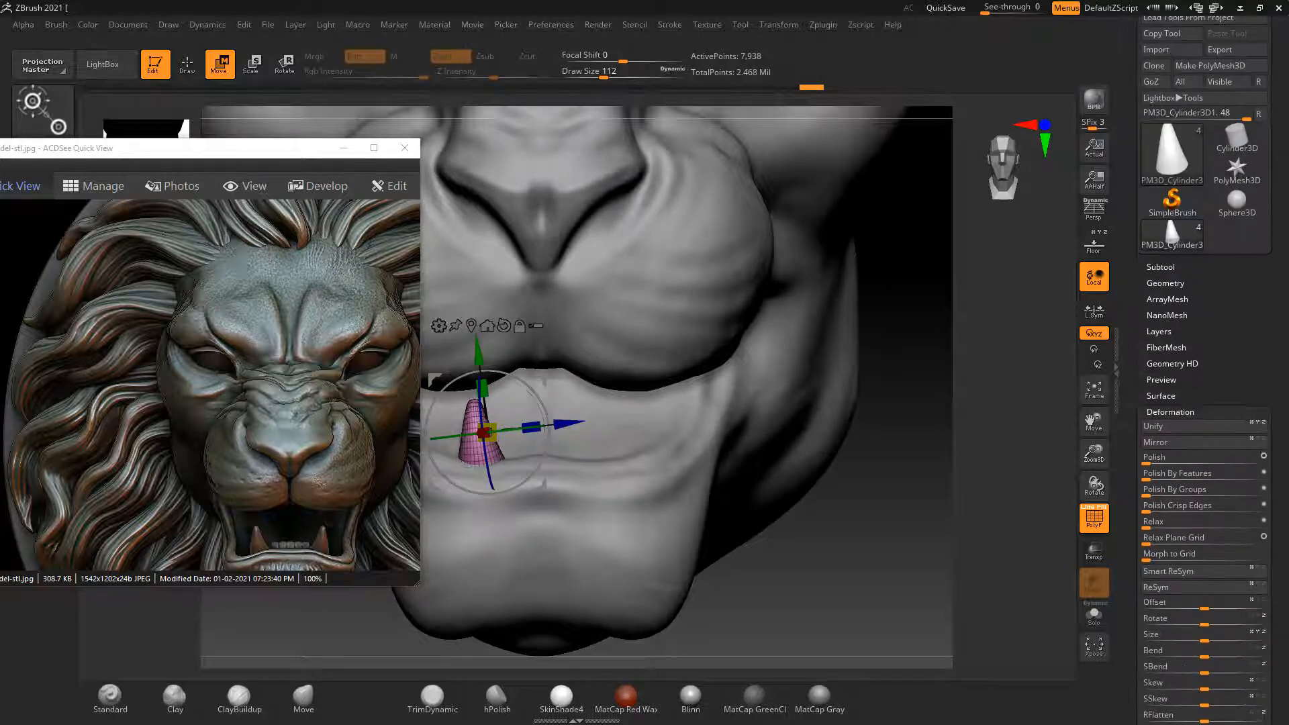
click(1166, 283)
click(1160, 267)
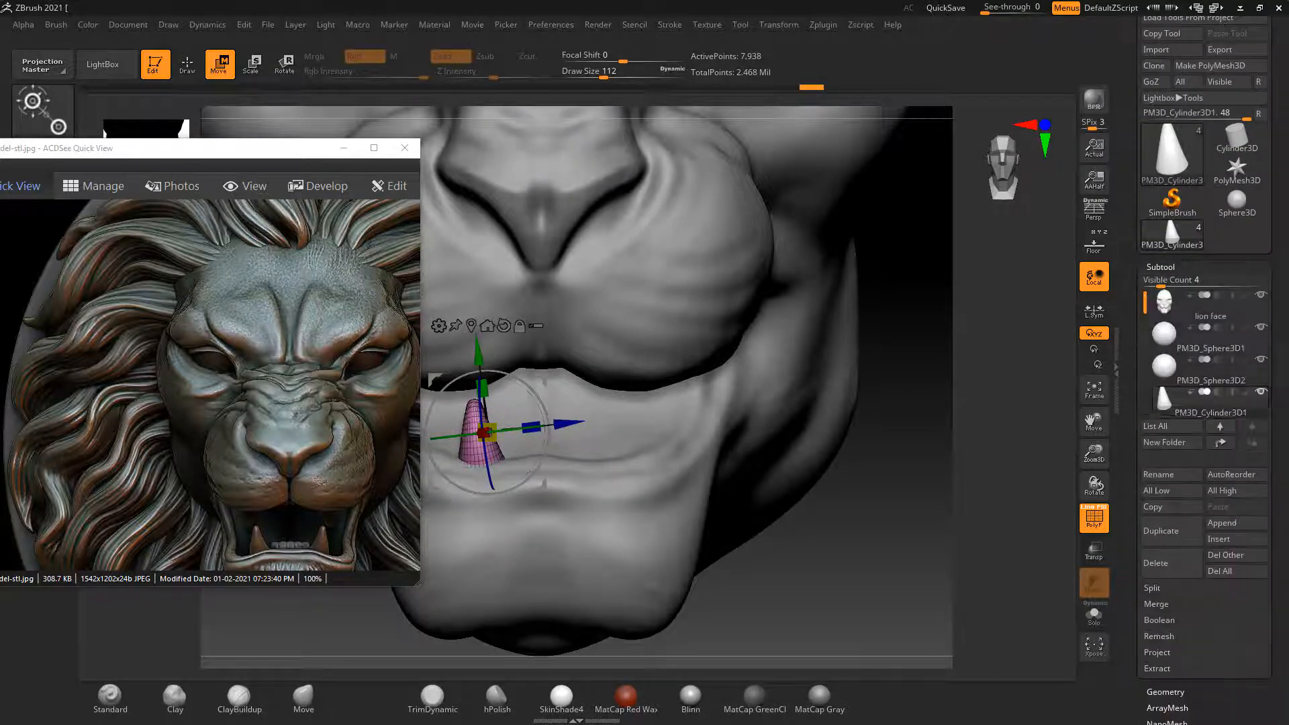
click(1161, 531)
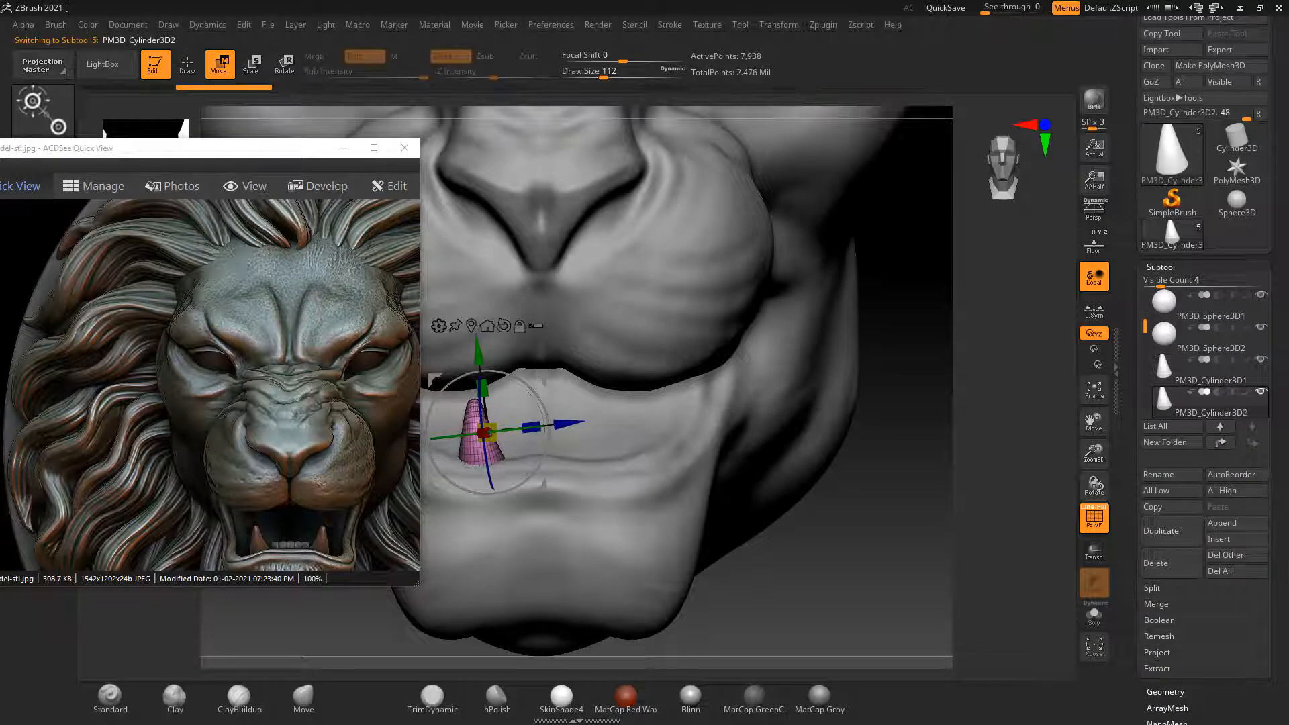
Try to mirror the duplicated fang to the other side of the jaw with the Mirror deformation
scroll(1161, 530, down, 8)
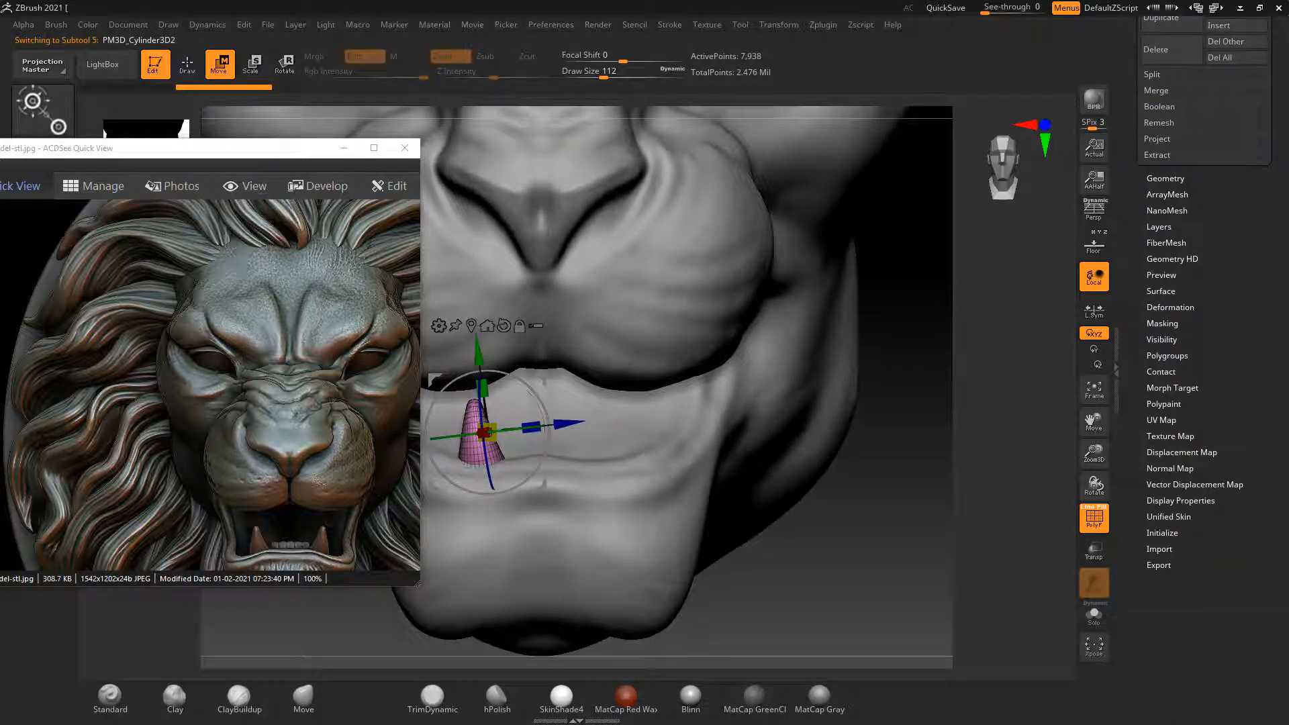
click(1170, 308)
drag(1136, 77, 1136, 240)
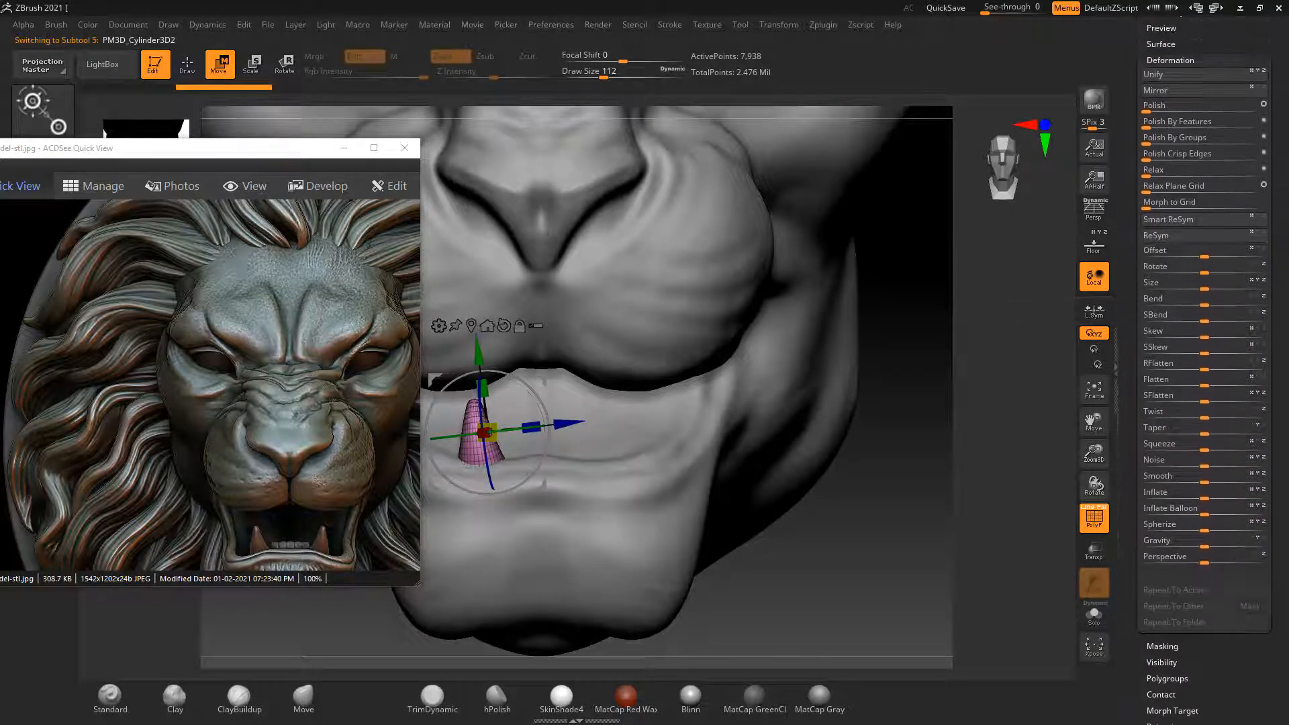
drag(1138, 122, 1138, 148)
click(1156, 116)
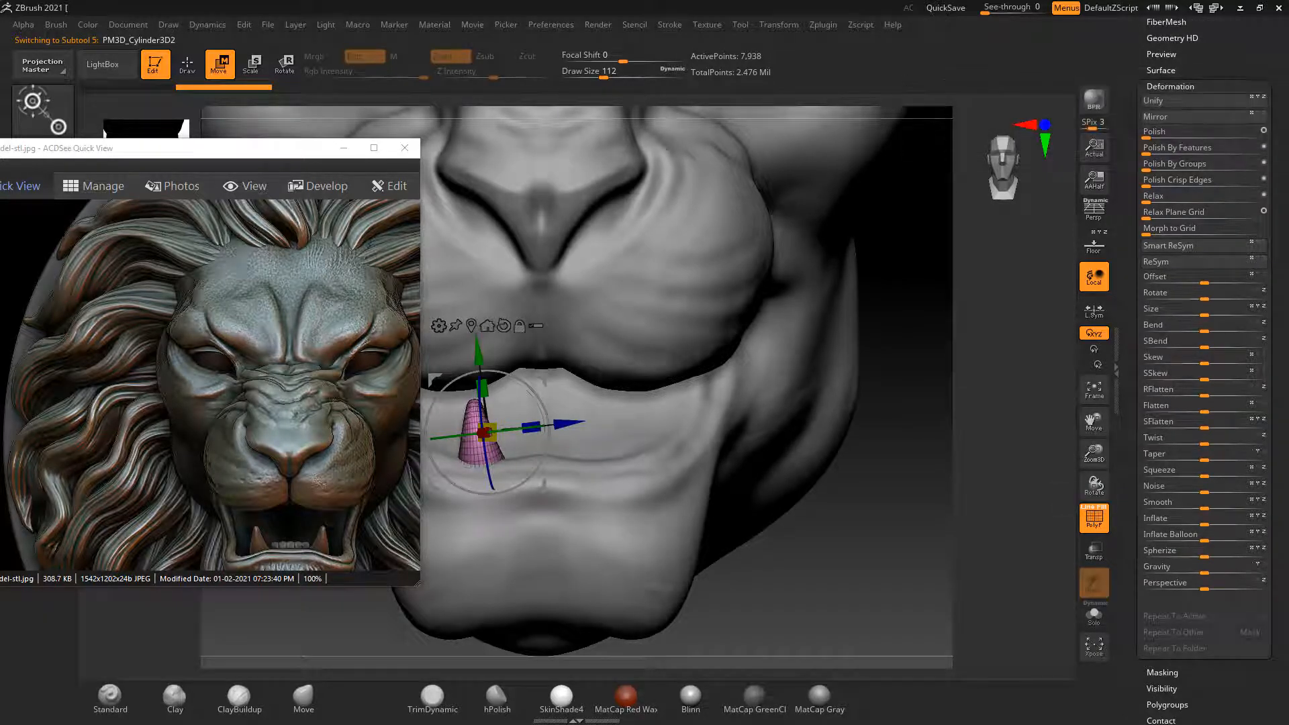
Drop the duplicated fang PM3D_Cylinder3D2 to subdivision level 1 and delete its higher subdivision levels
drag(1138, 121, 1137, 309)
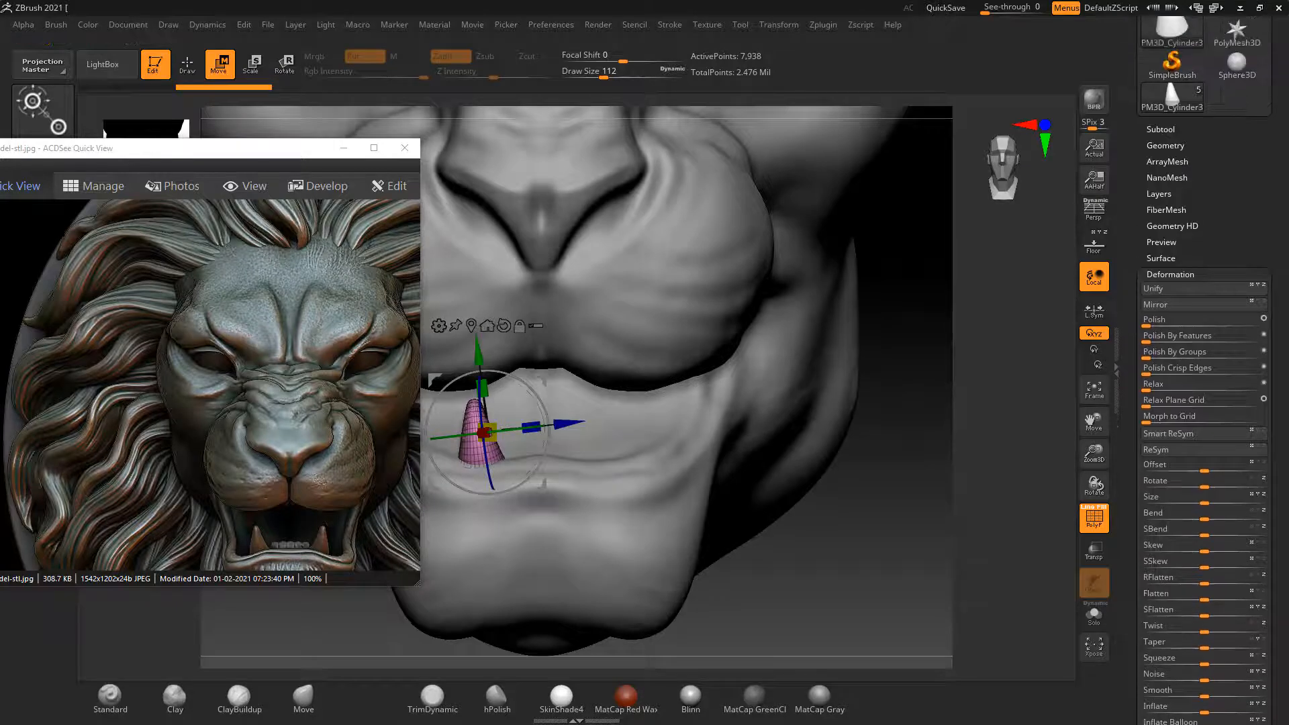
click(1166, 145)
click(1151, 179)
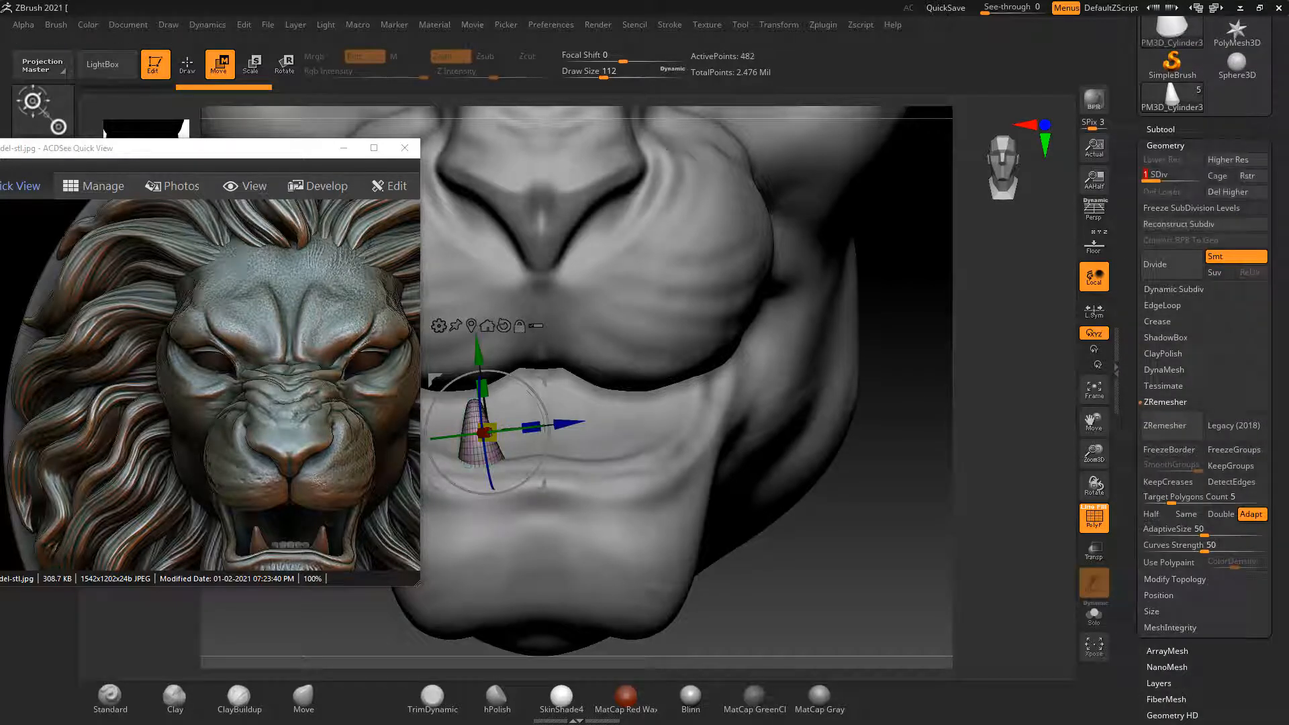
click(1161, 130)
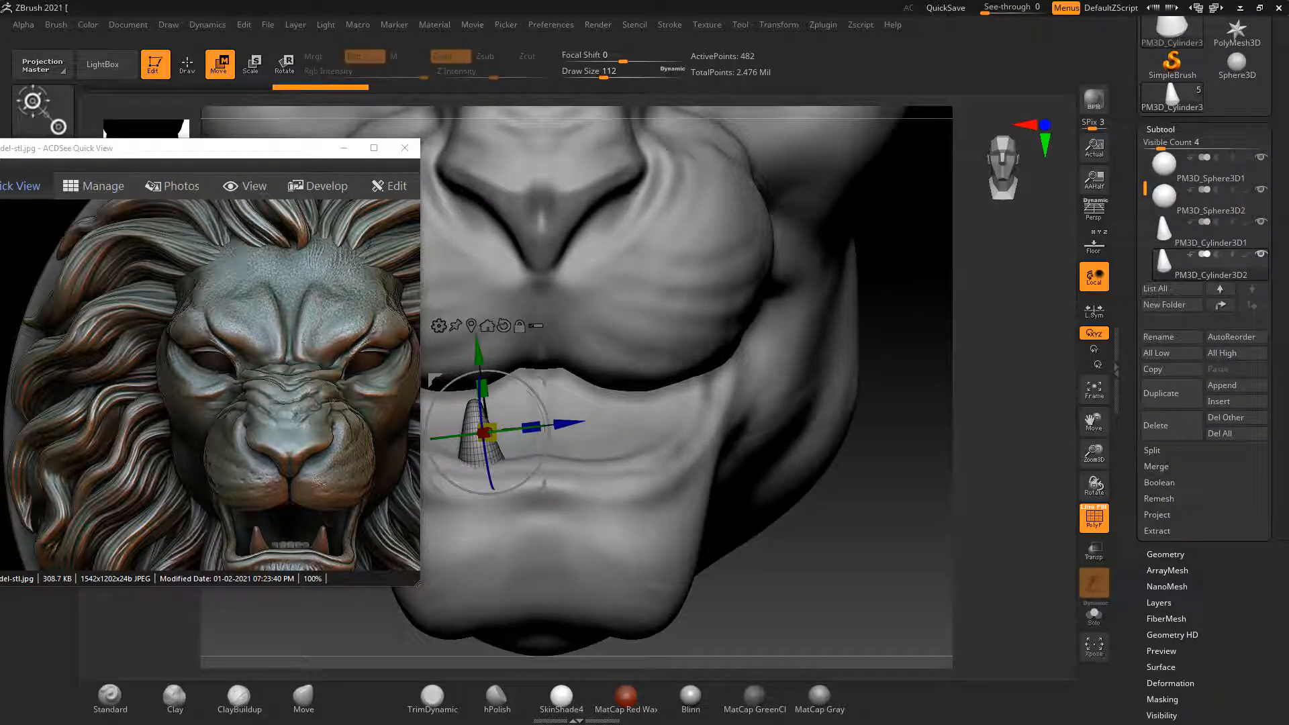
drag(1138, 376, 1138, 227)
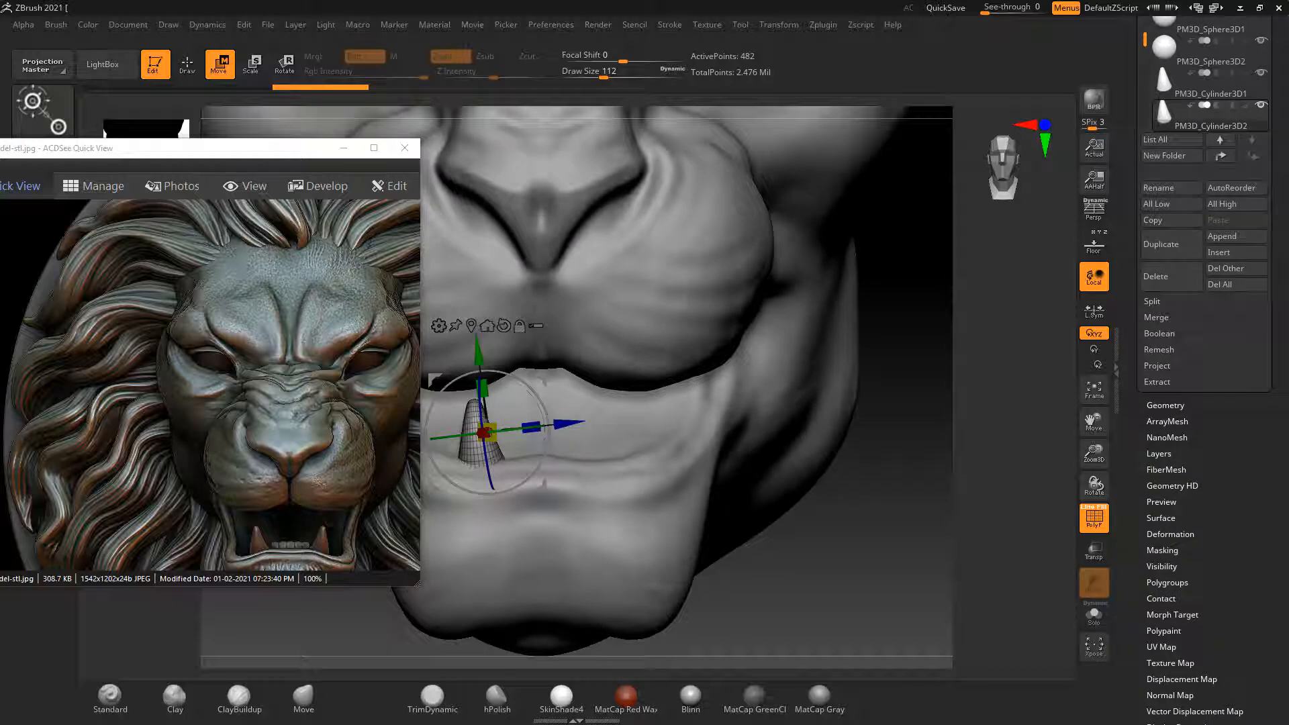
click(1172, 534)
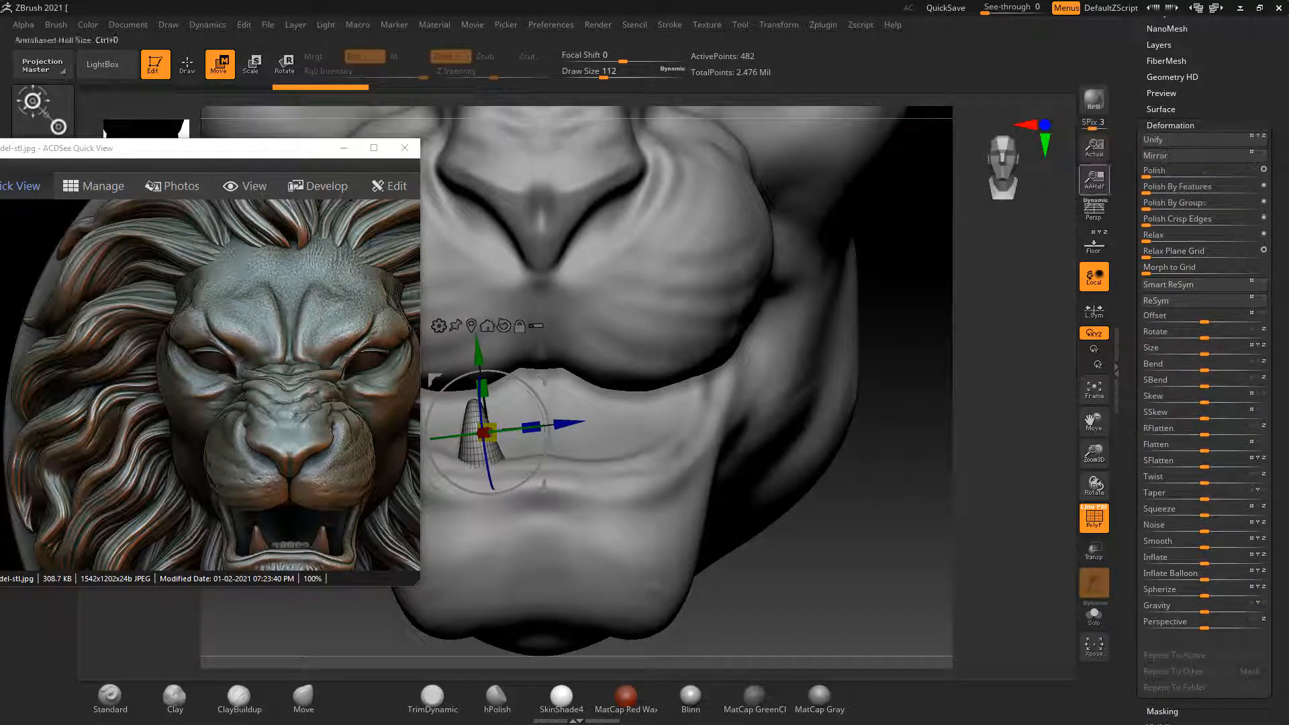
drag(1138, 127, 1137, 390)
click(1166, 259)
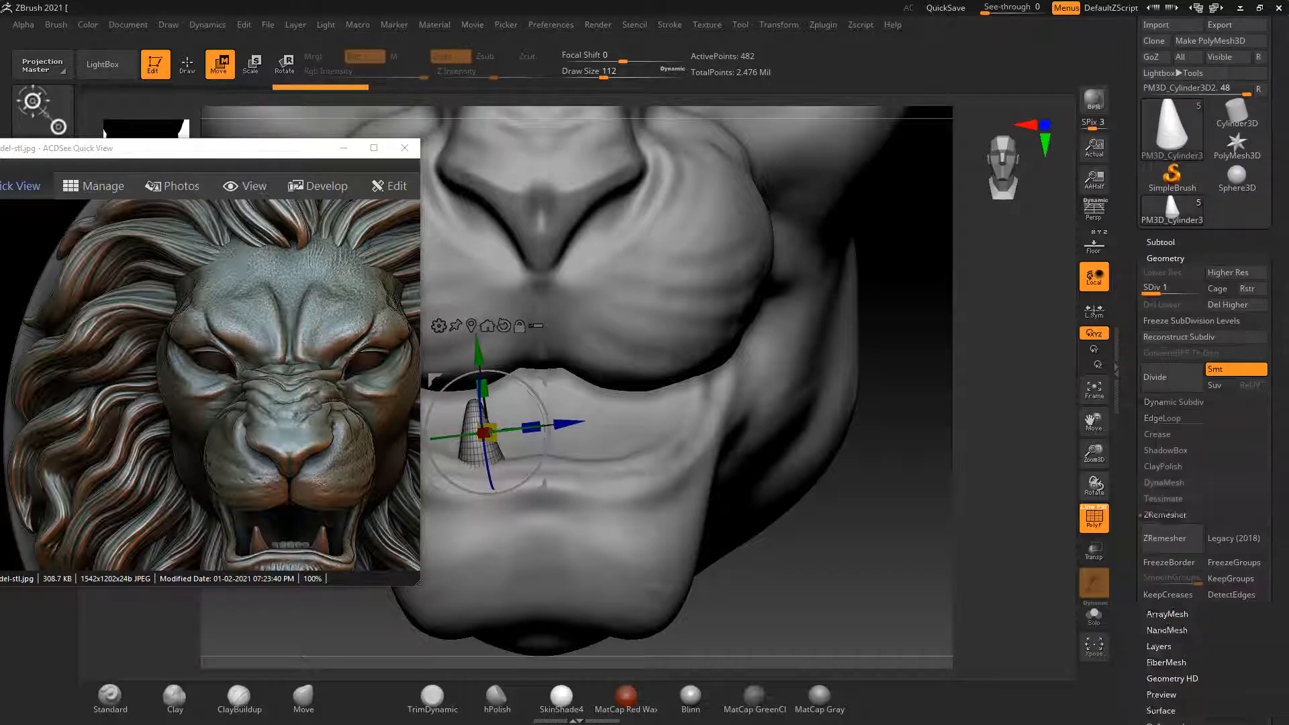
click(1235, 305)
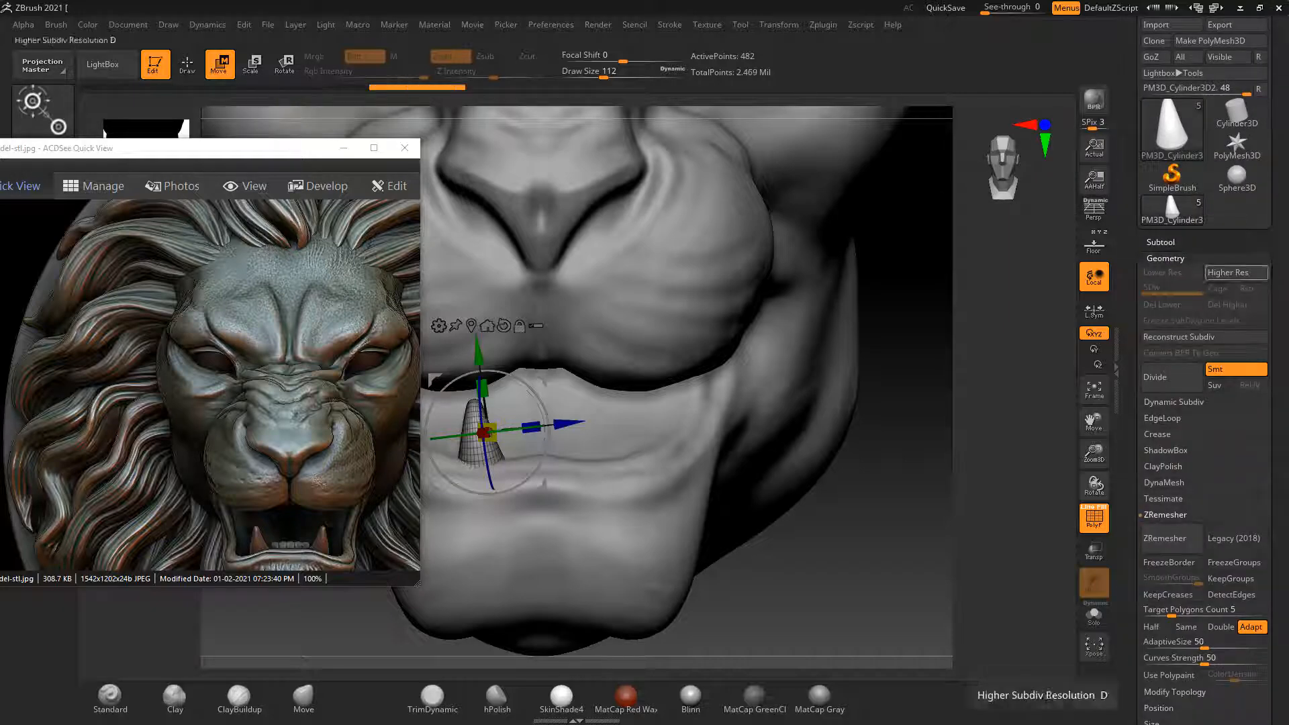
Mirror the duplicated lower fang to the opposite side of the jaw with the Mirror deformation
click(1166, 258)
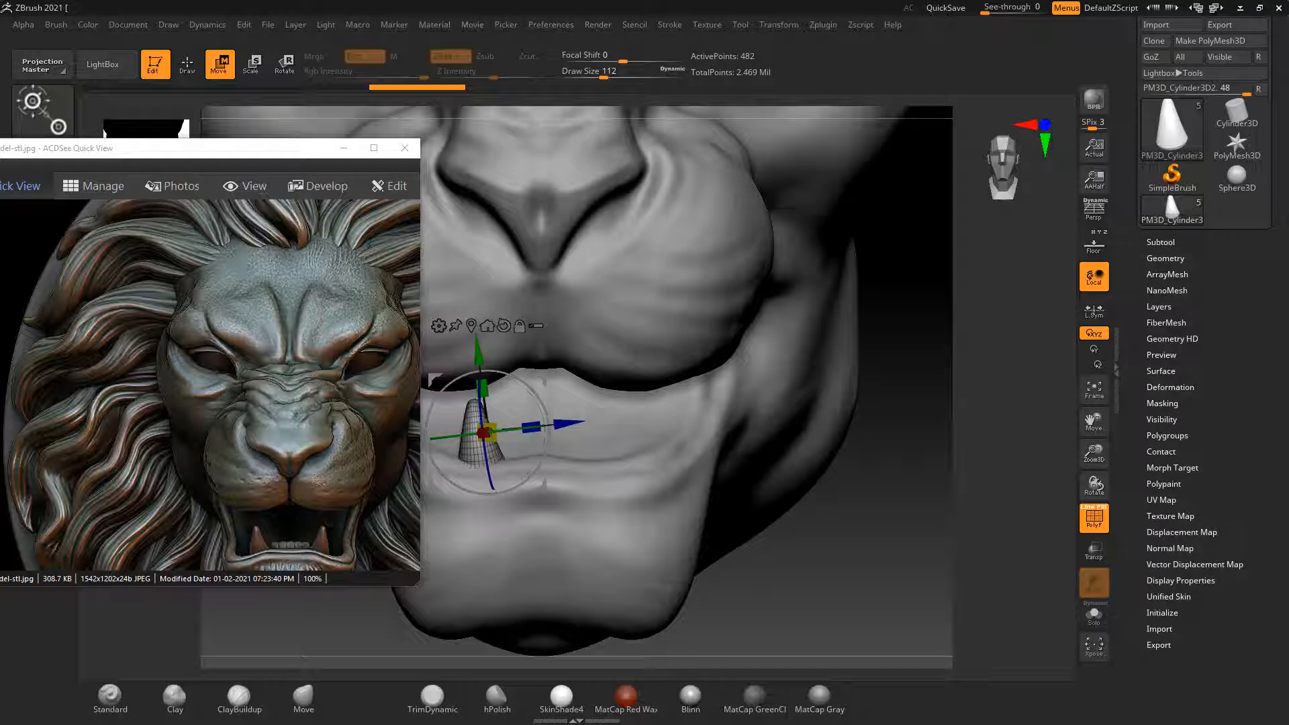
click(1171, 387)
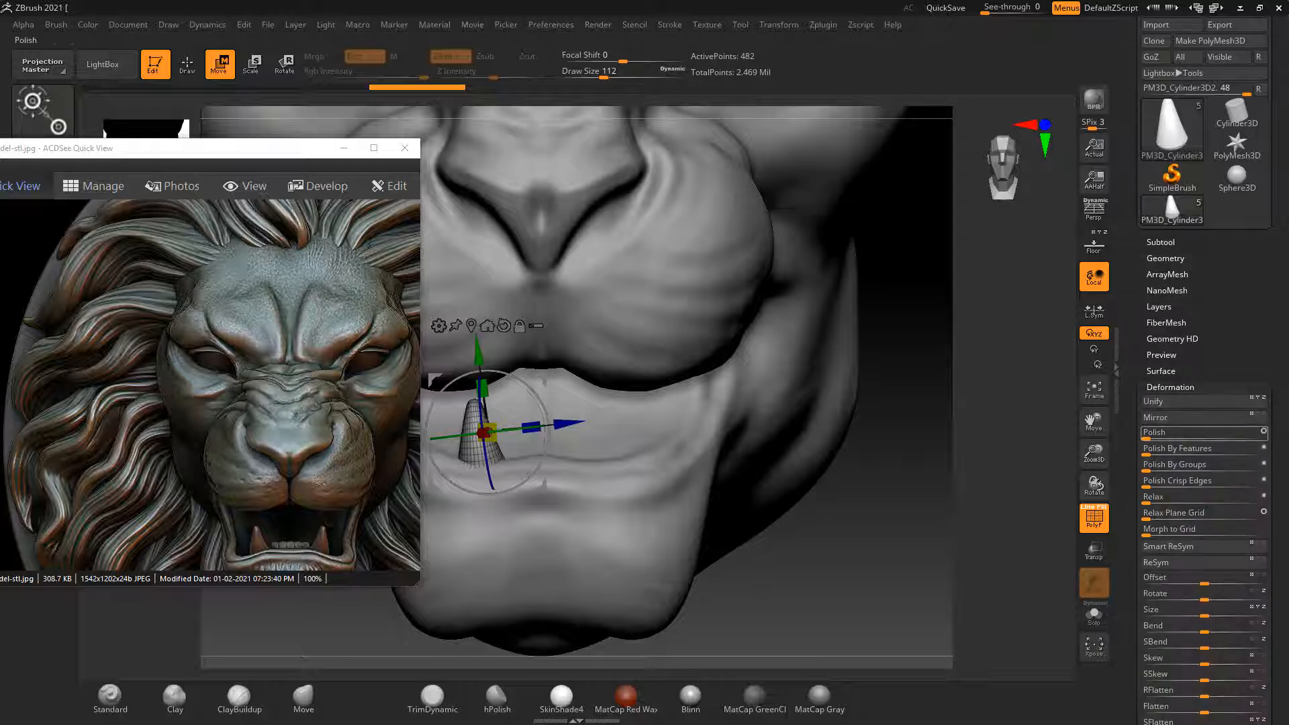
click(1182, 417)
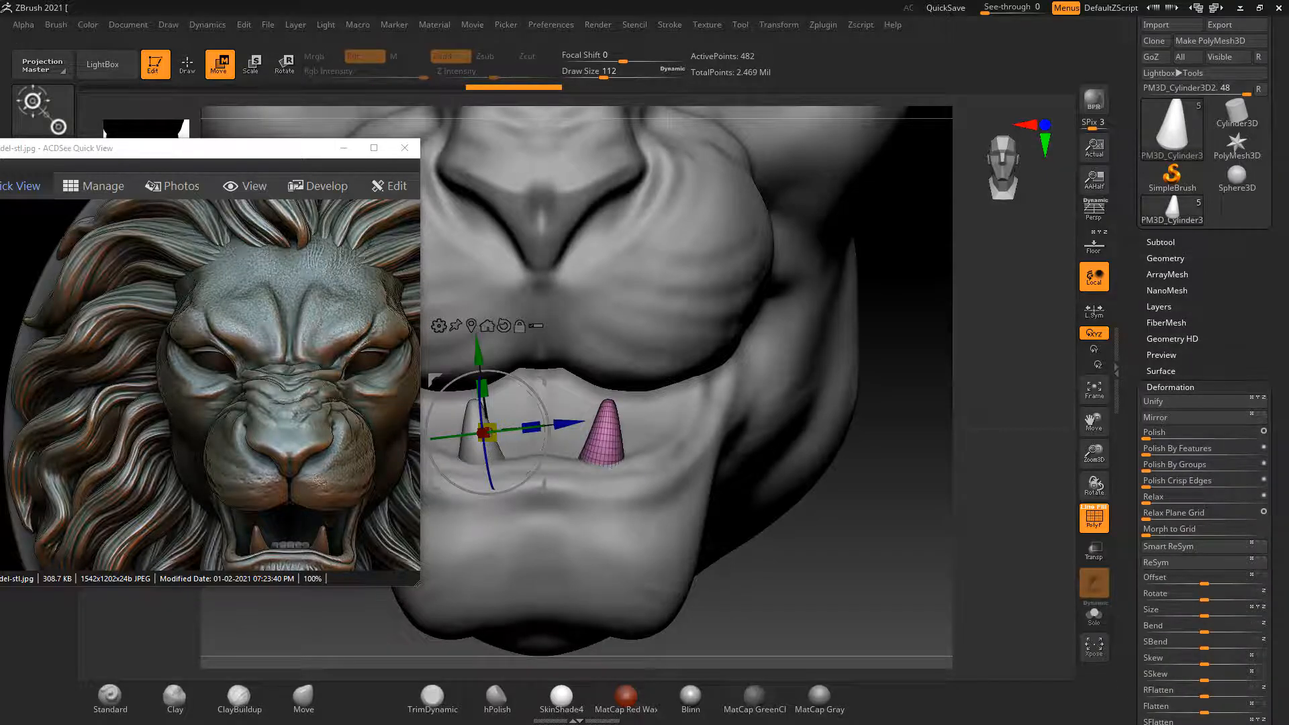
Check the lion's side profile in the reference image and duplicate the mirrored fang subtool PM3D_Cylinder3D2
drag(806, 497, 974, 497)
drag(154, 430, 380, 317)
drag(792, 497, 672, 497)
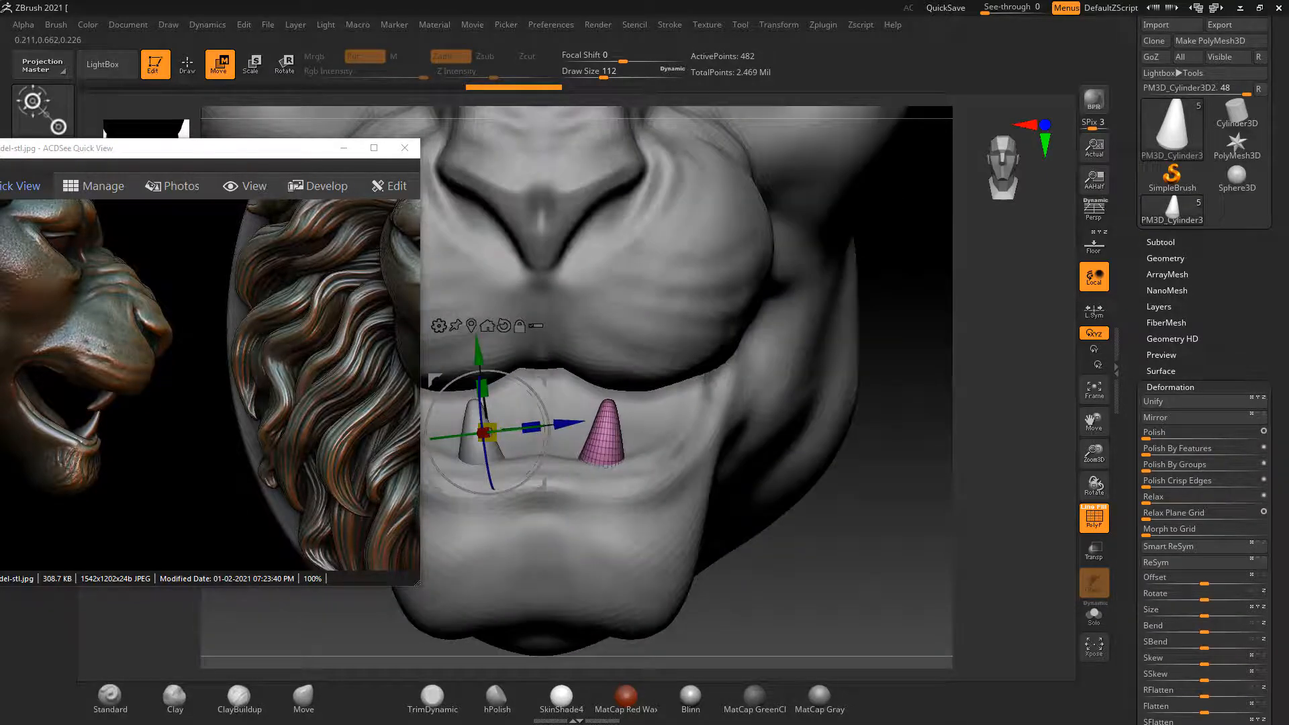
click(1166, 259)
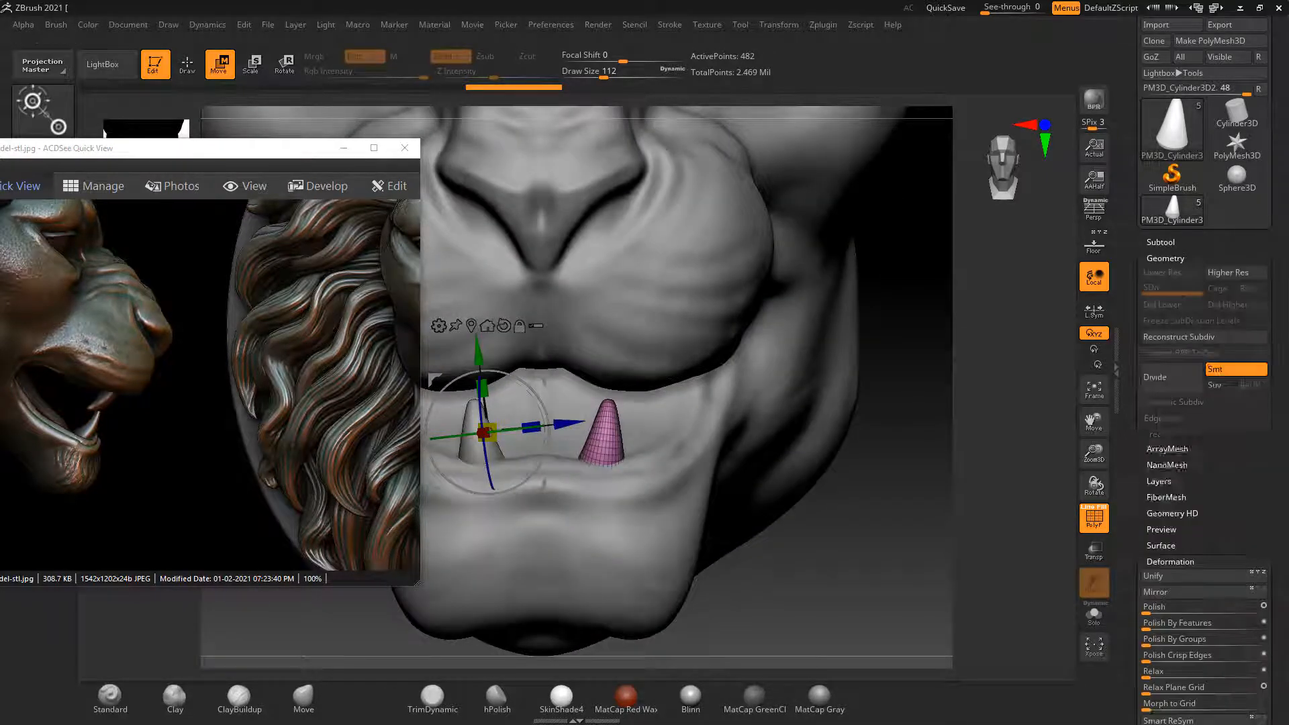
click(1161, 242)
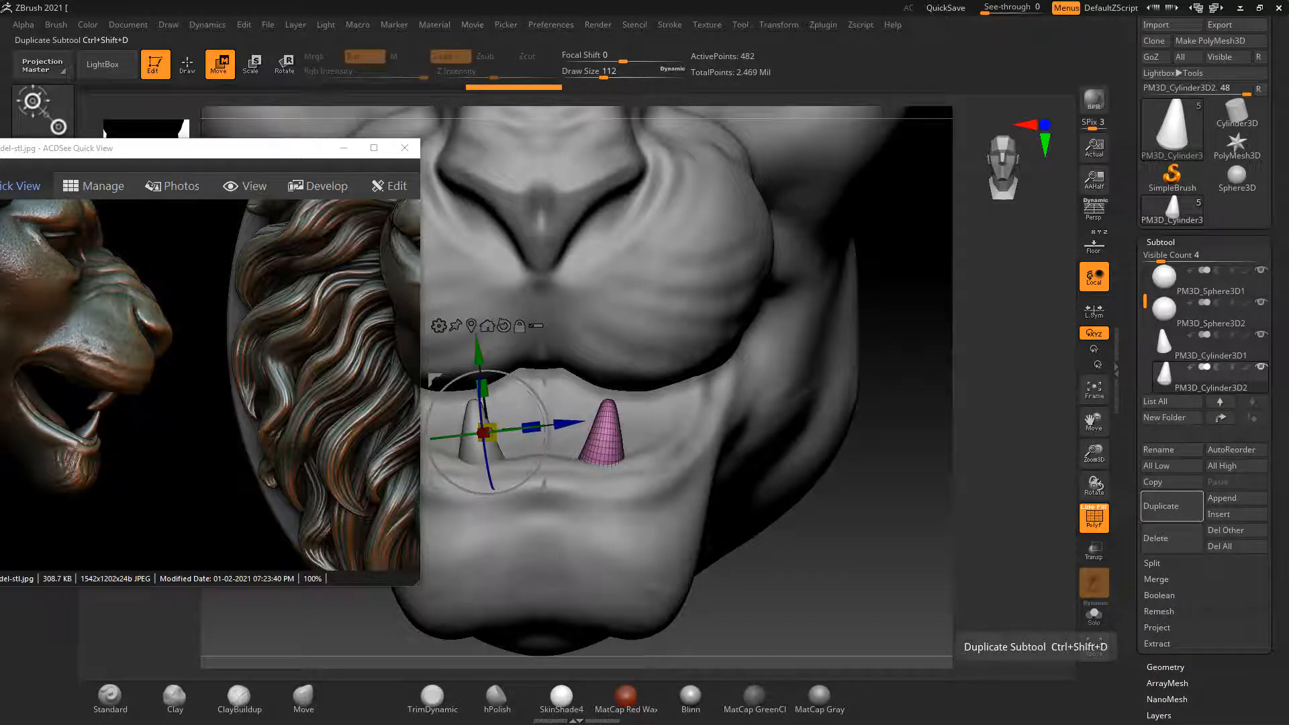
click(1172, 506)
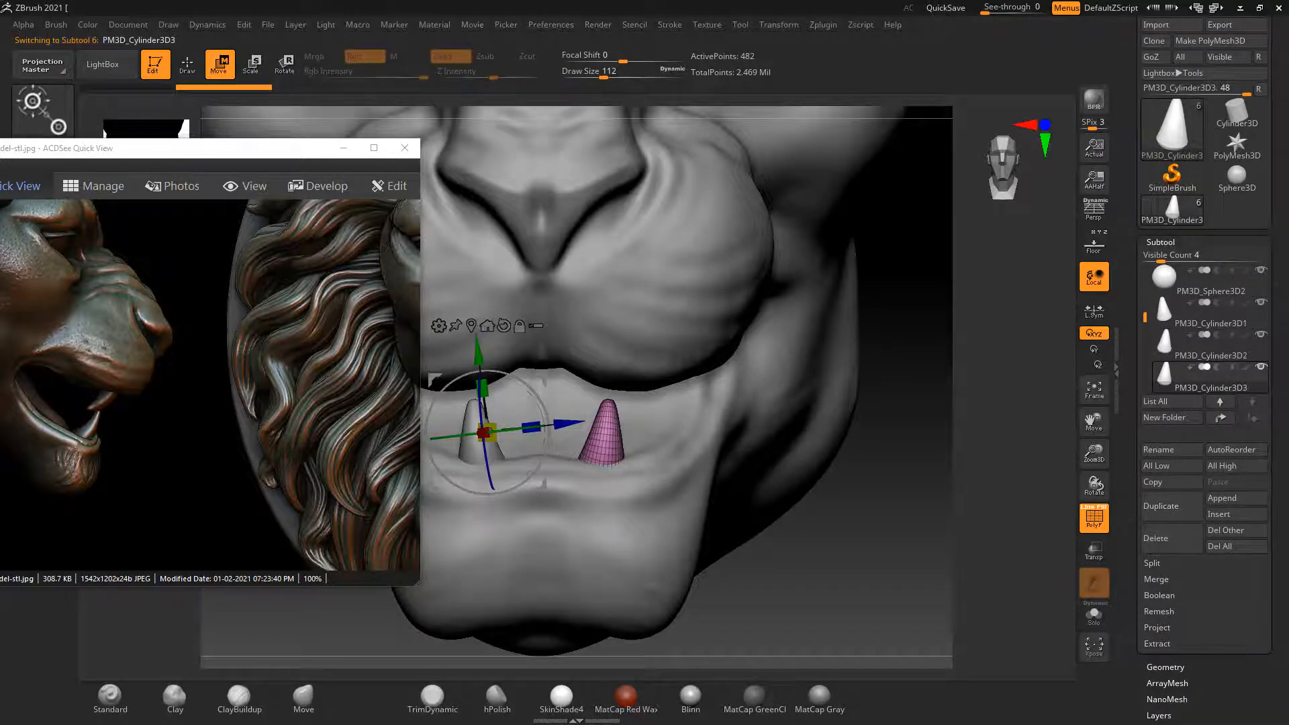
Flip the newly duplicated fang vertically with the Mirror deformation on the Y axis
drag(893, 497, 1034, 497)
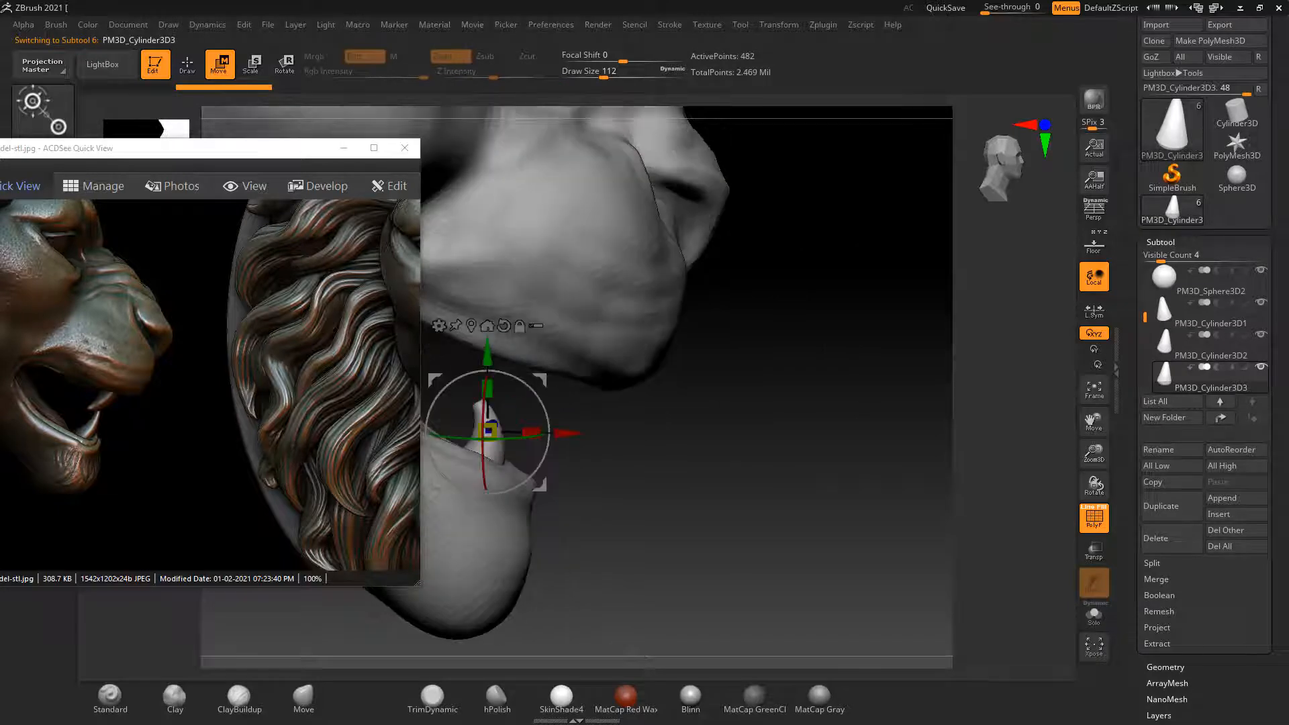
drag(1279, 645, 1280, 94)
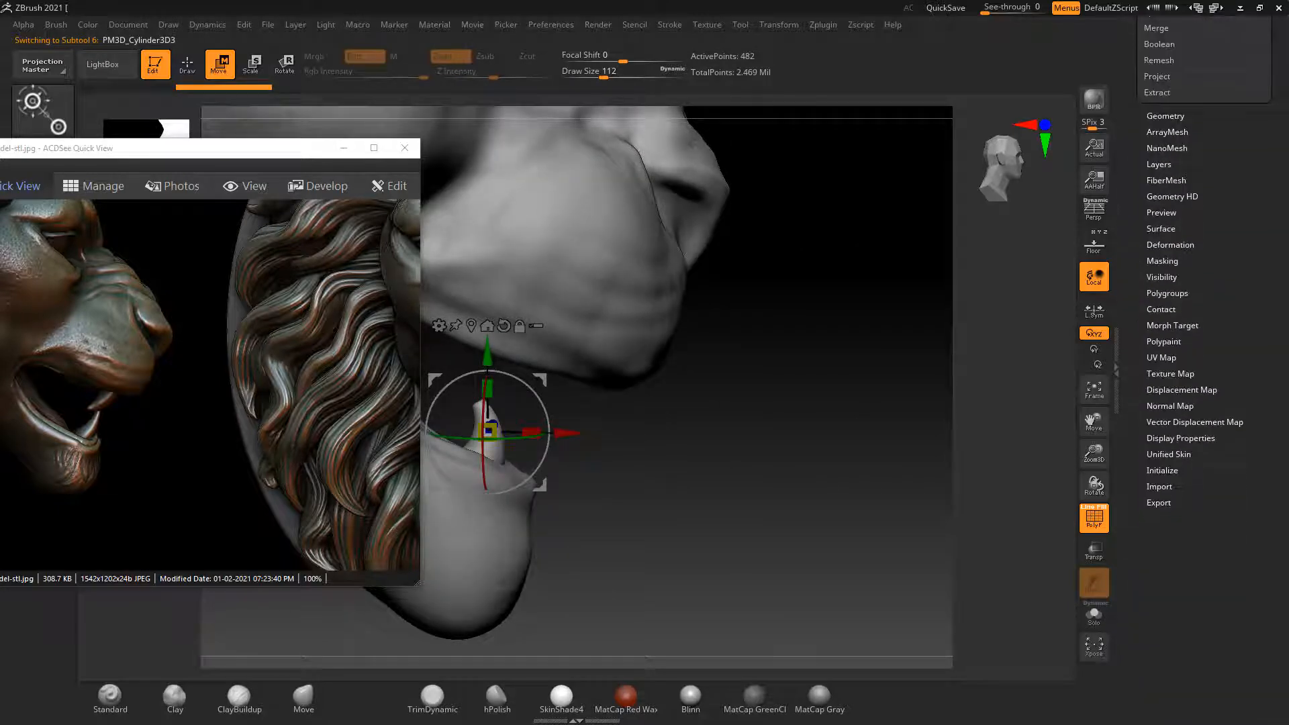
click(1171, 245)
drag(1279, 249, 1279, 599)
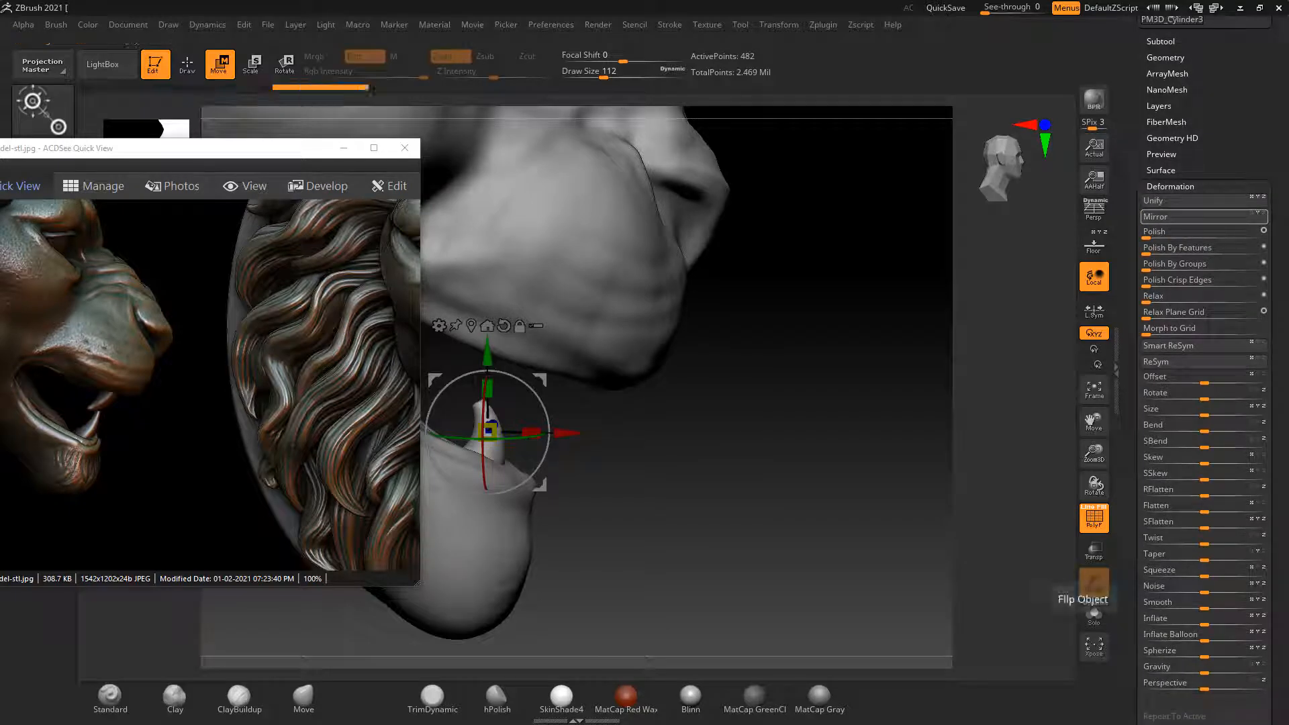
Move the flipped fang forward and down in front of the muzzle, and centre the gizmo on it
alt+drag(488, 354, 487, 319)
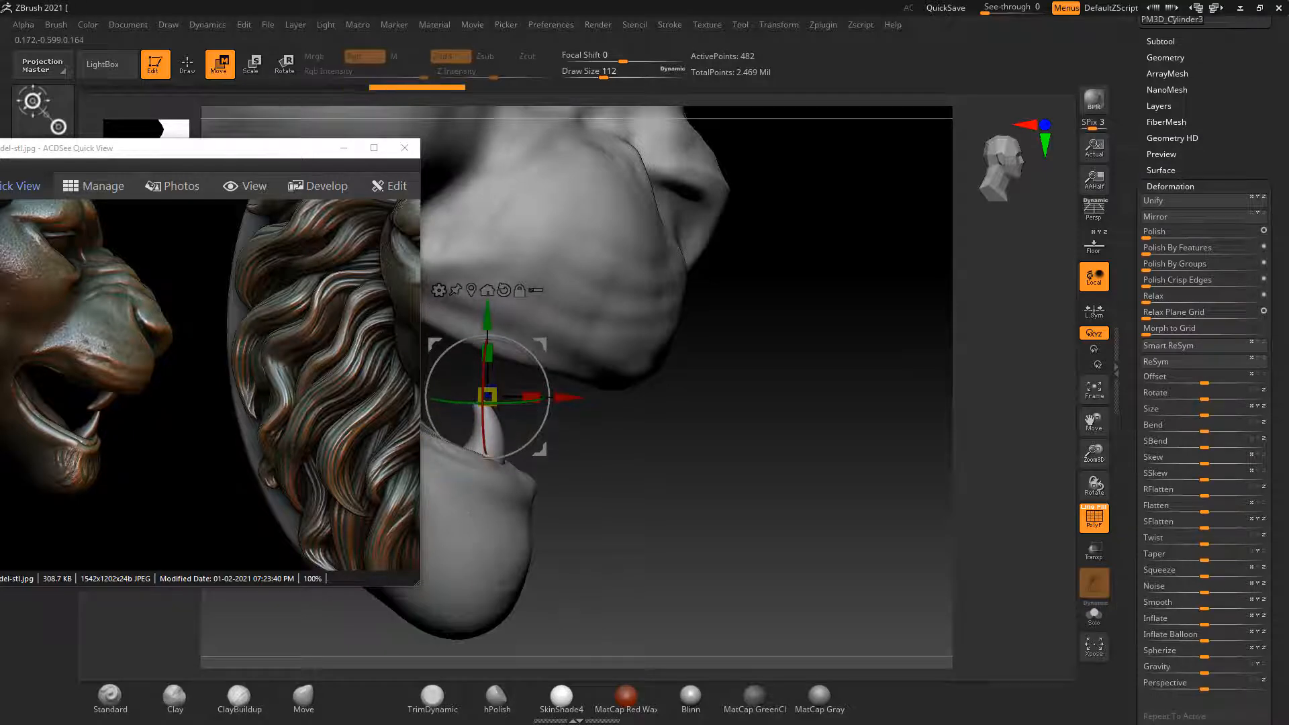
ctrl+right_drag(487, 319, 487, 265)
drag(568, 398, 776, 400)
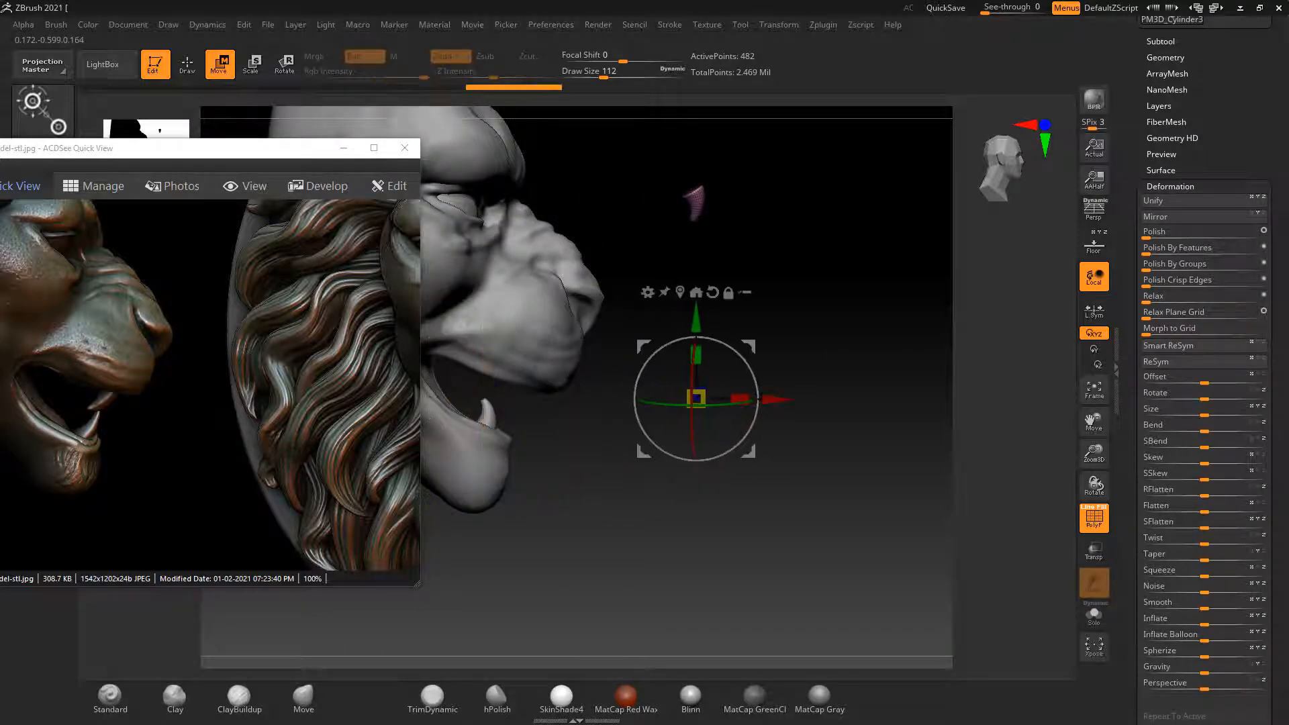
drag(697, 319, 697, 512)
click(680, 484)
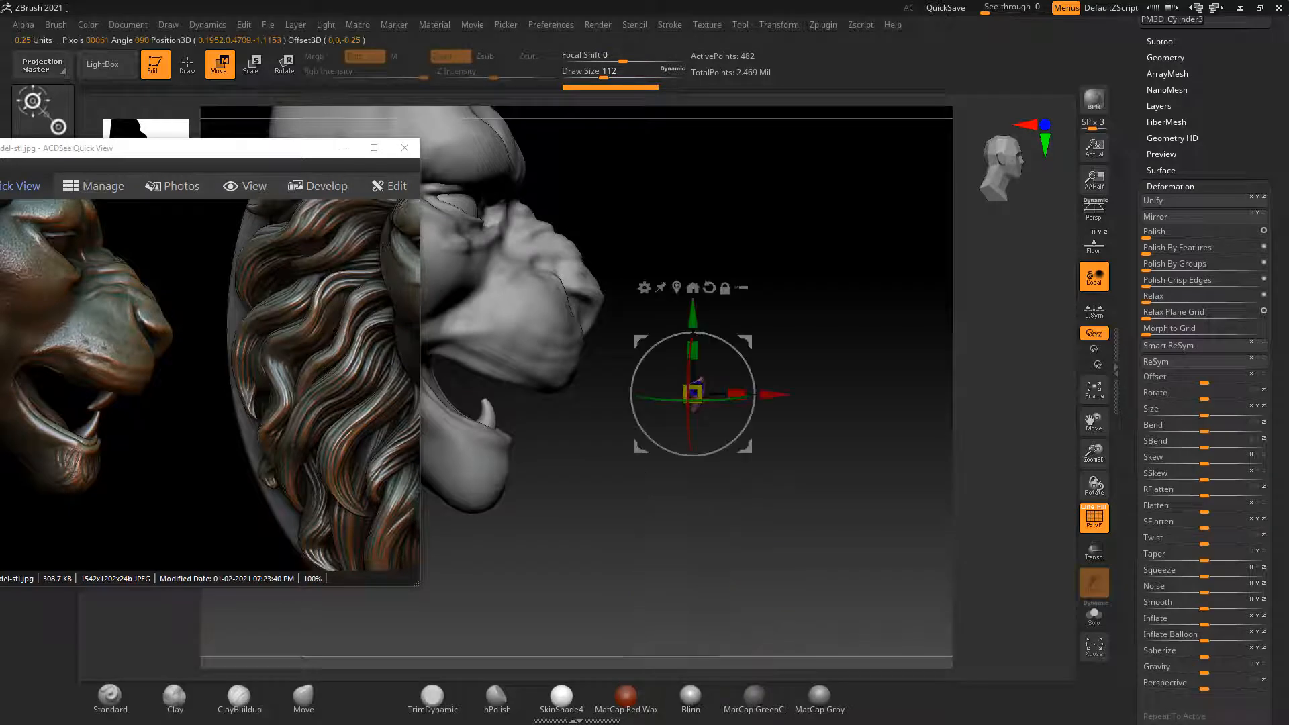
ctrl+right_drag(695, 403, 696, 443)
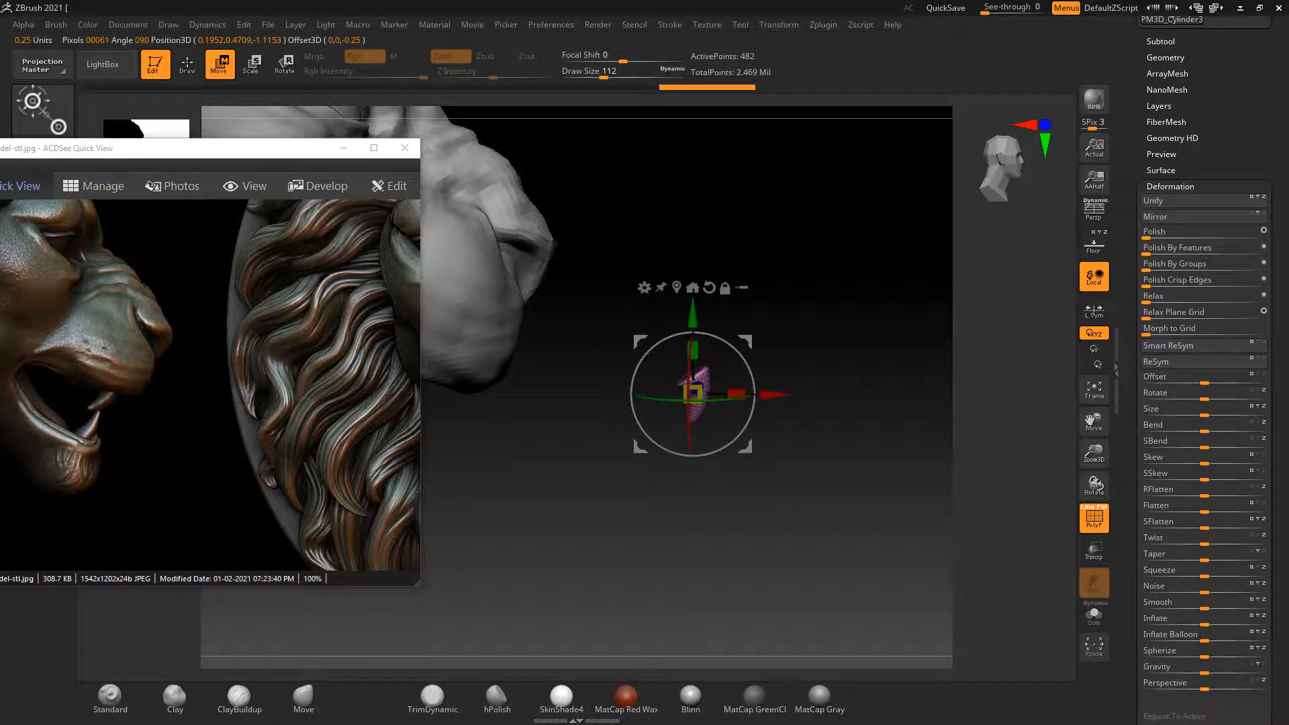
Move the flipped fang back under the front of the upper lip in side view
drag(696, 389, 518, 381)
right_drag(518, 382, 363, 386)
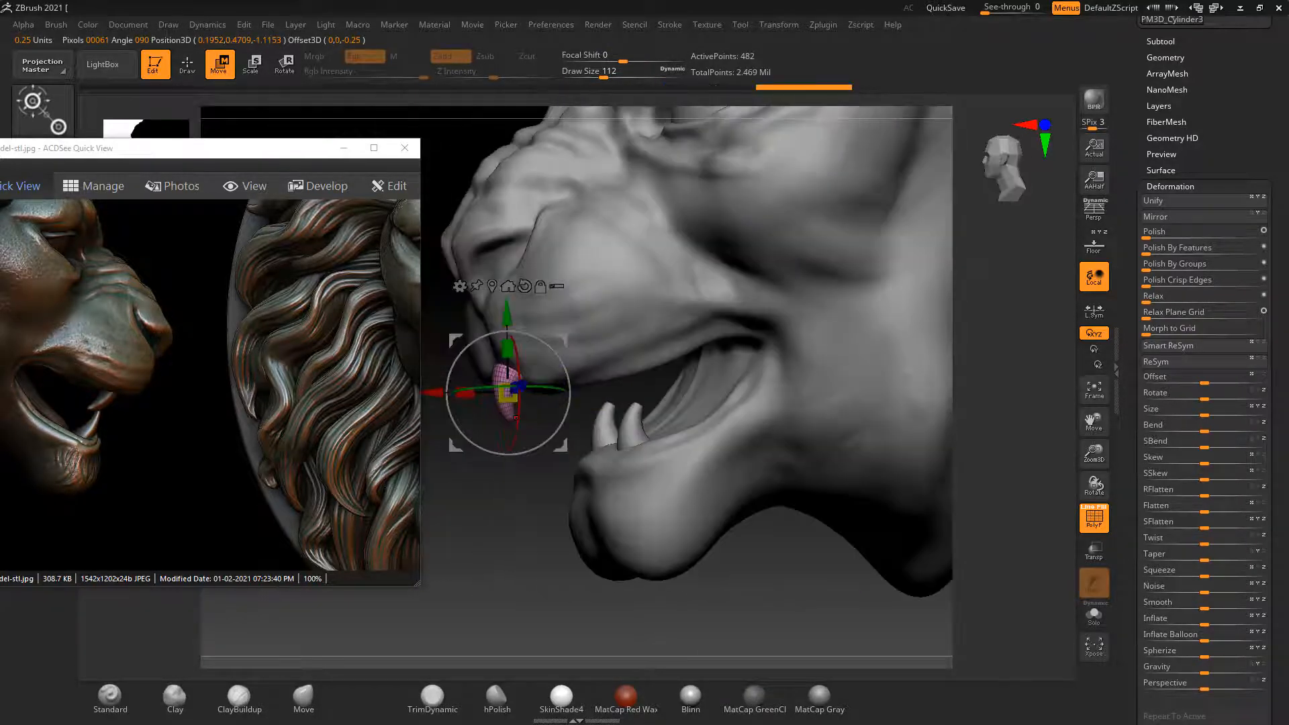
right_drag(456, 396, 612, 396)
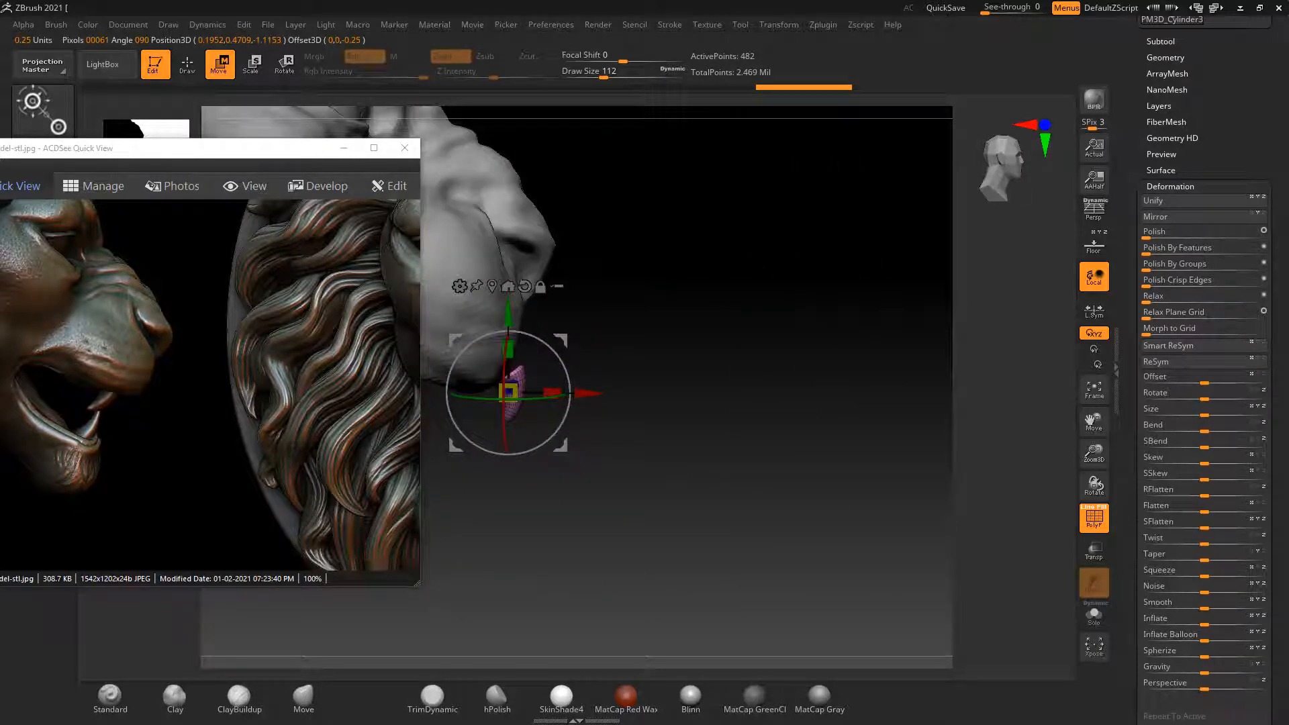
drag(591, 393, 543, 393)
right_drag(543, 393, 665, 430)
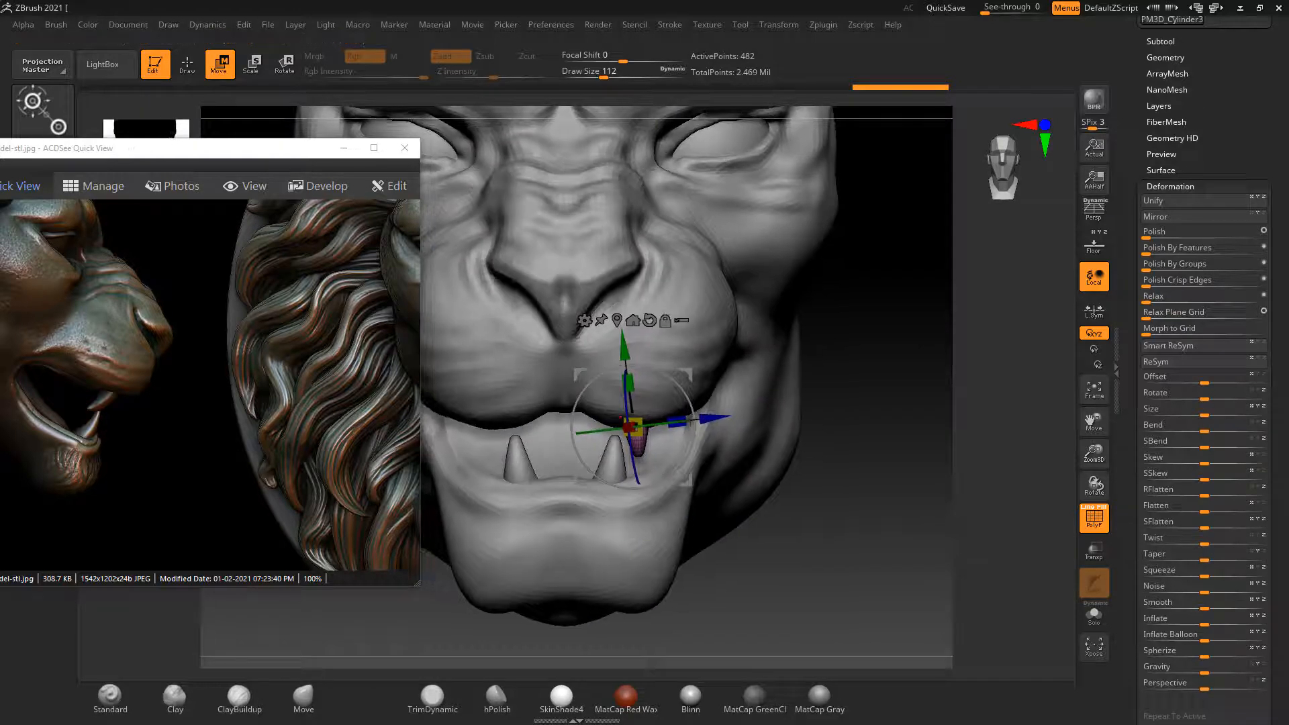
Compare with the reference's teeth and rotate the upper fang so it points down from the upper lip, just outside the lower fang
drag(336, 396, 144, 356)
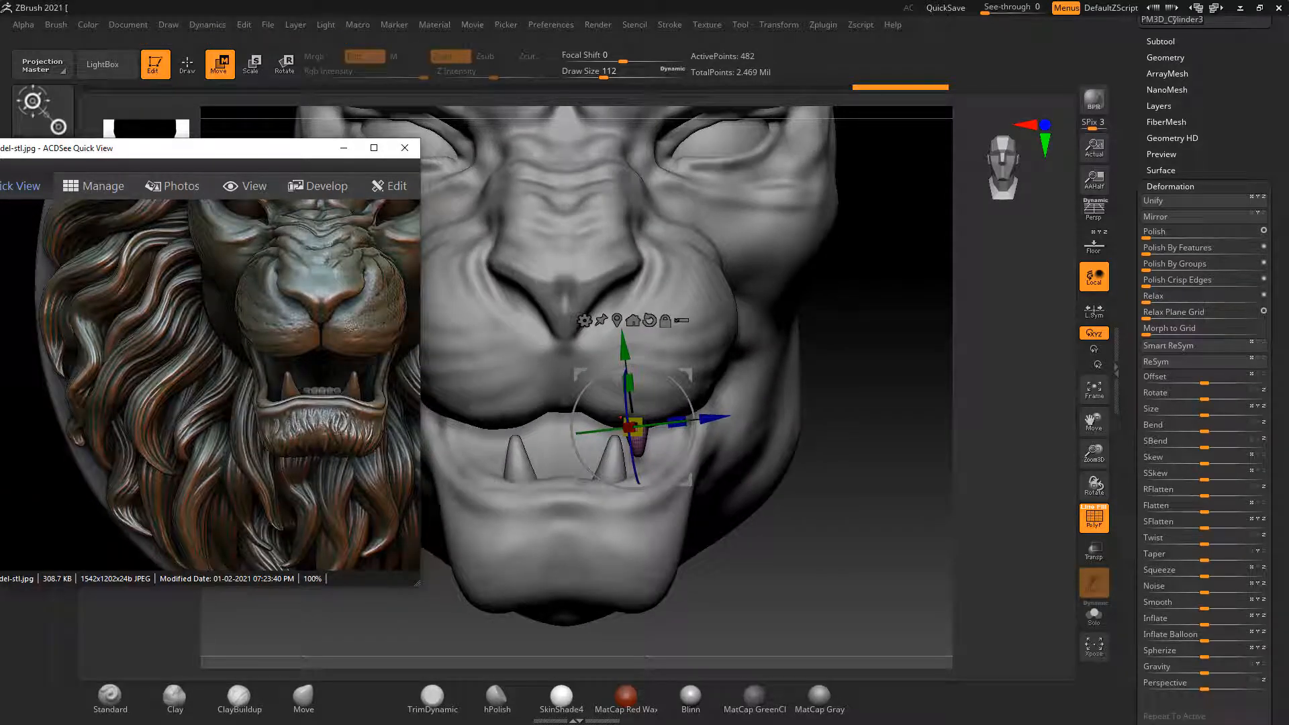
drag(576, 406, 578, 400)
right_drag(579, 402, 586, 375)
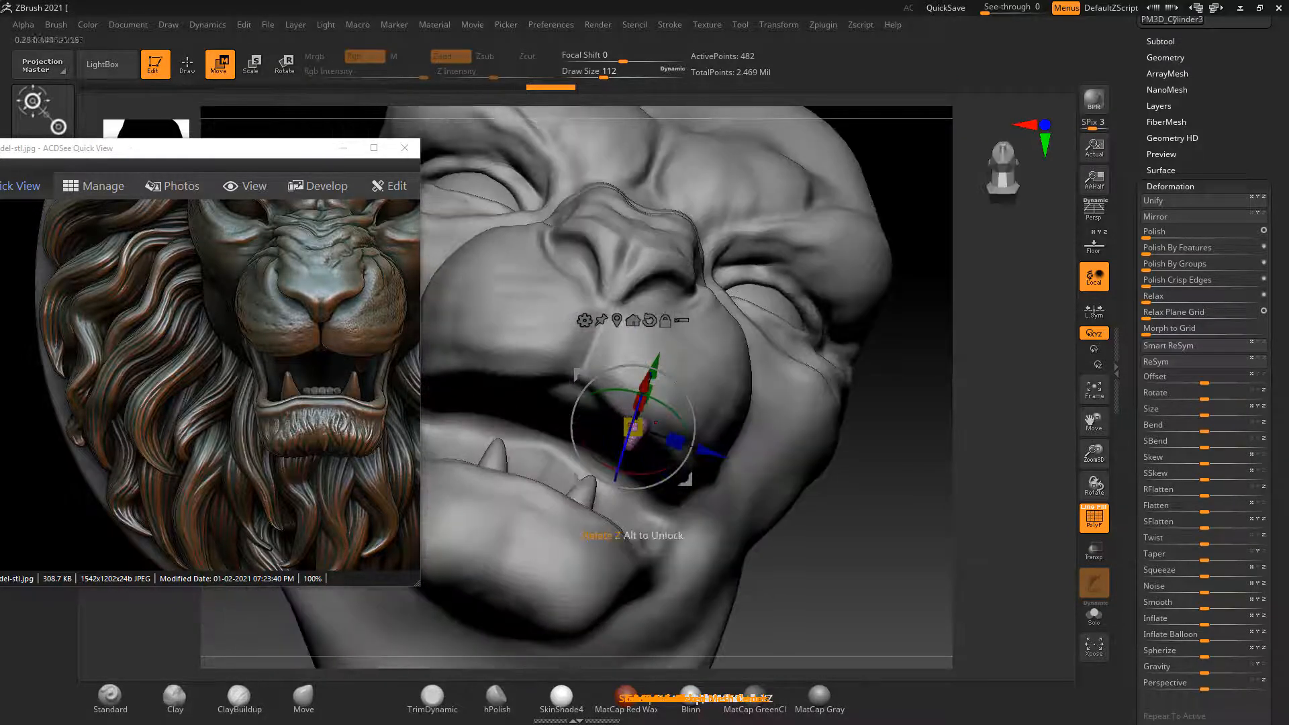
mouse_move(604, 430)
right_down()
mouse_move(682, 430)
mouse_move(685, 487)
right_up()
drag(695, 433, 691, 447)
drag(833, 463, 678, 464)
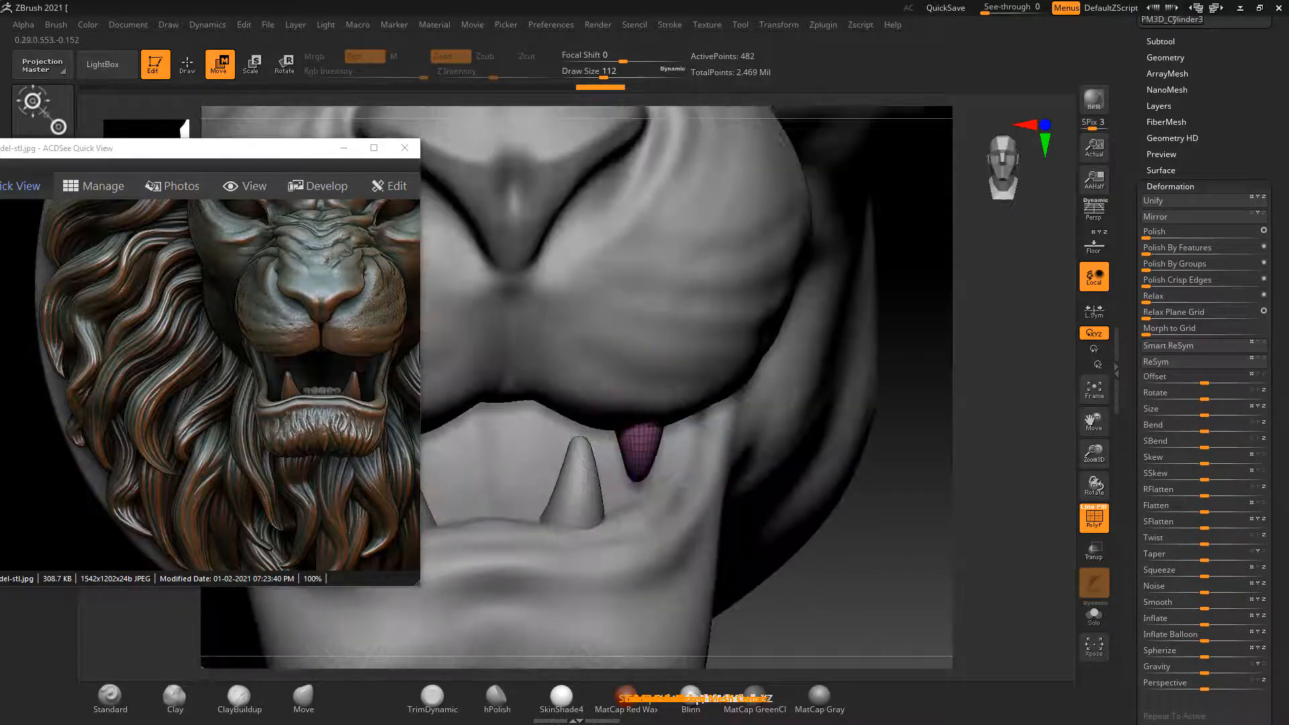
Duplicate the upper fang subtool PM3D_Cylinder3D3
alt+drag(833, 464, 869, 420)
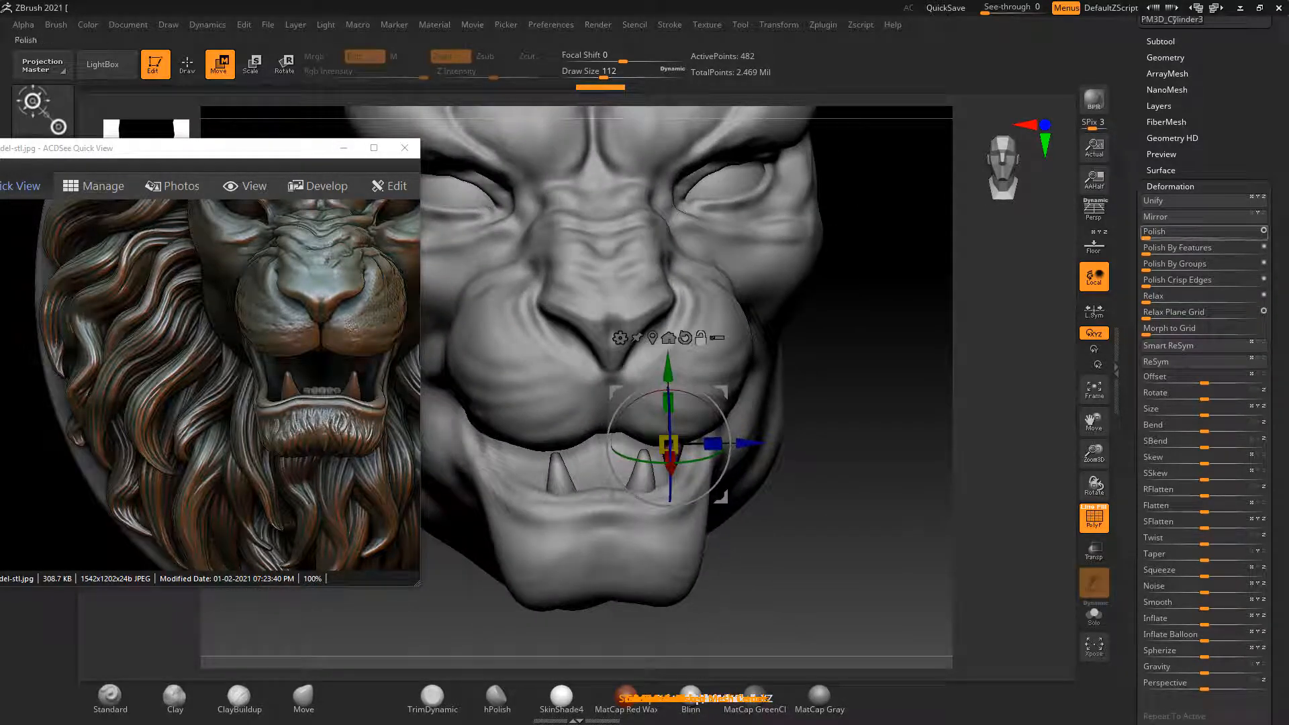
scroll(1202, 335, up, 2)
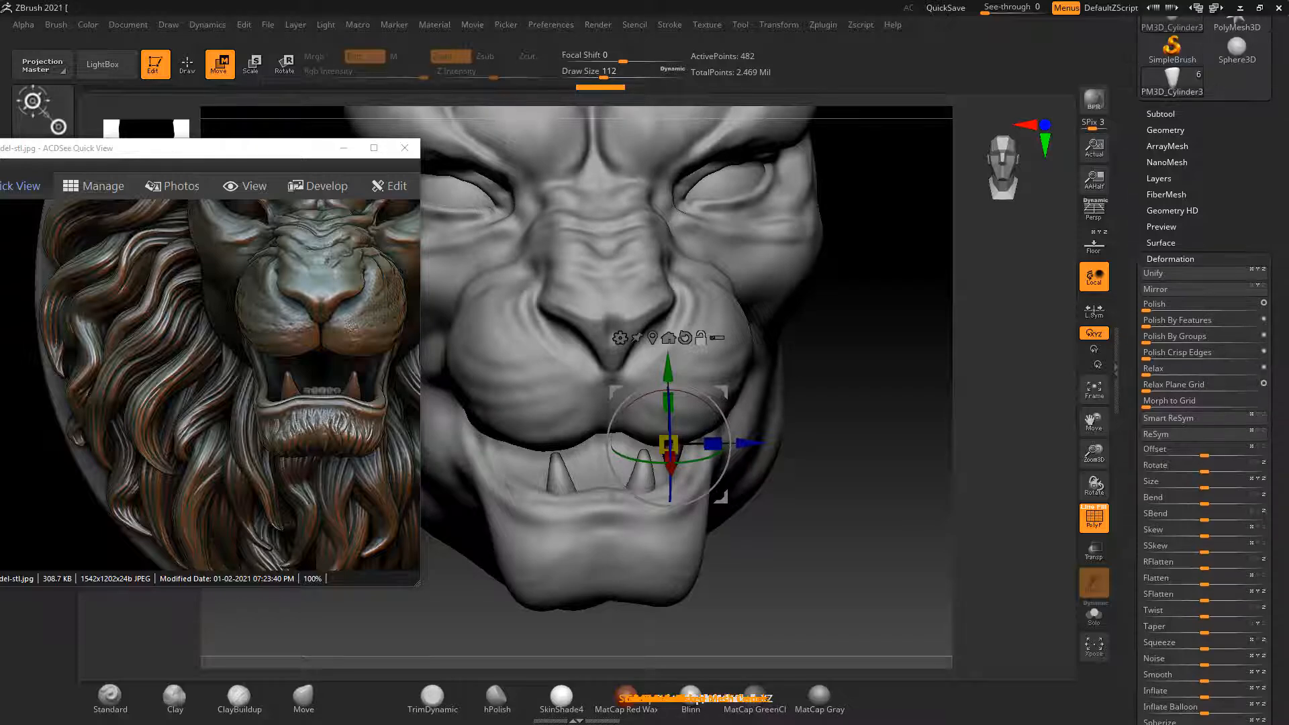
click(1162, 114)
click(1172, 379)
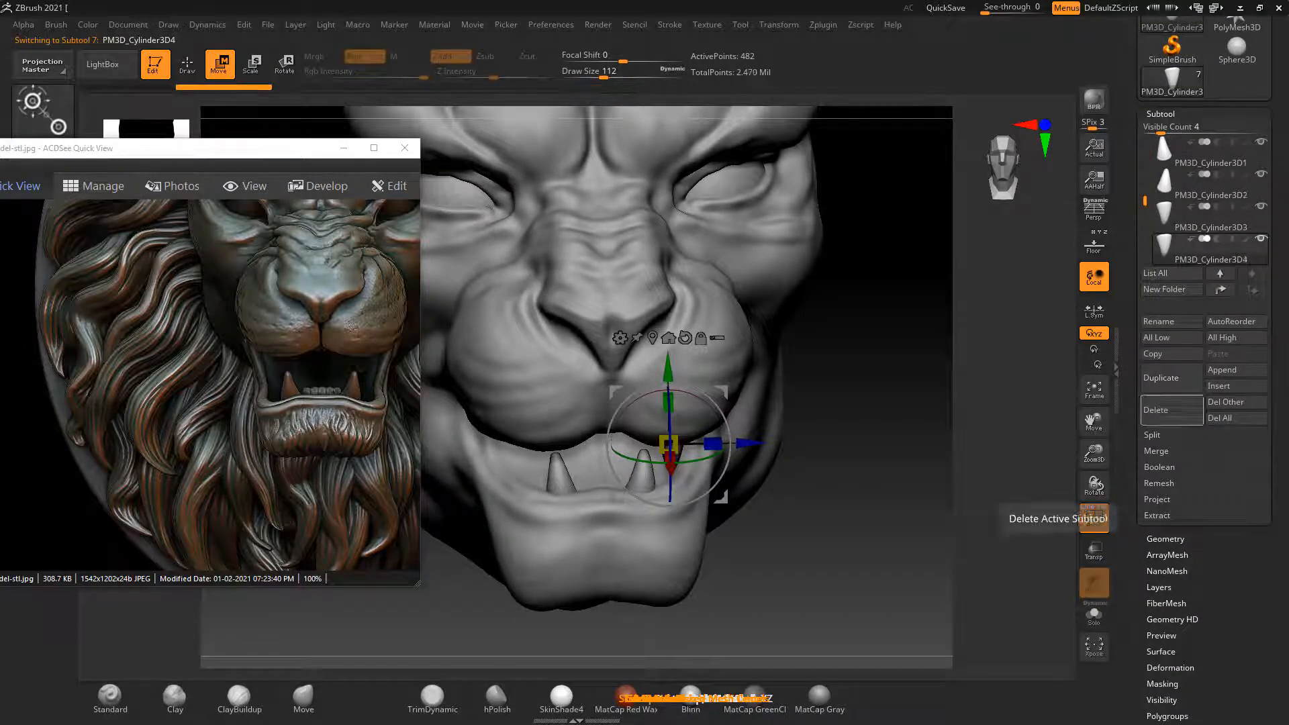
Try mirroring the duplicated upper fang across the face, and flip it back under the upper lip with the Mirror deformation
scroll(1172, 410, down, 5)
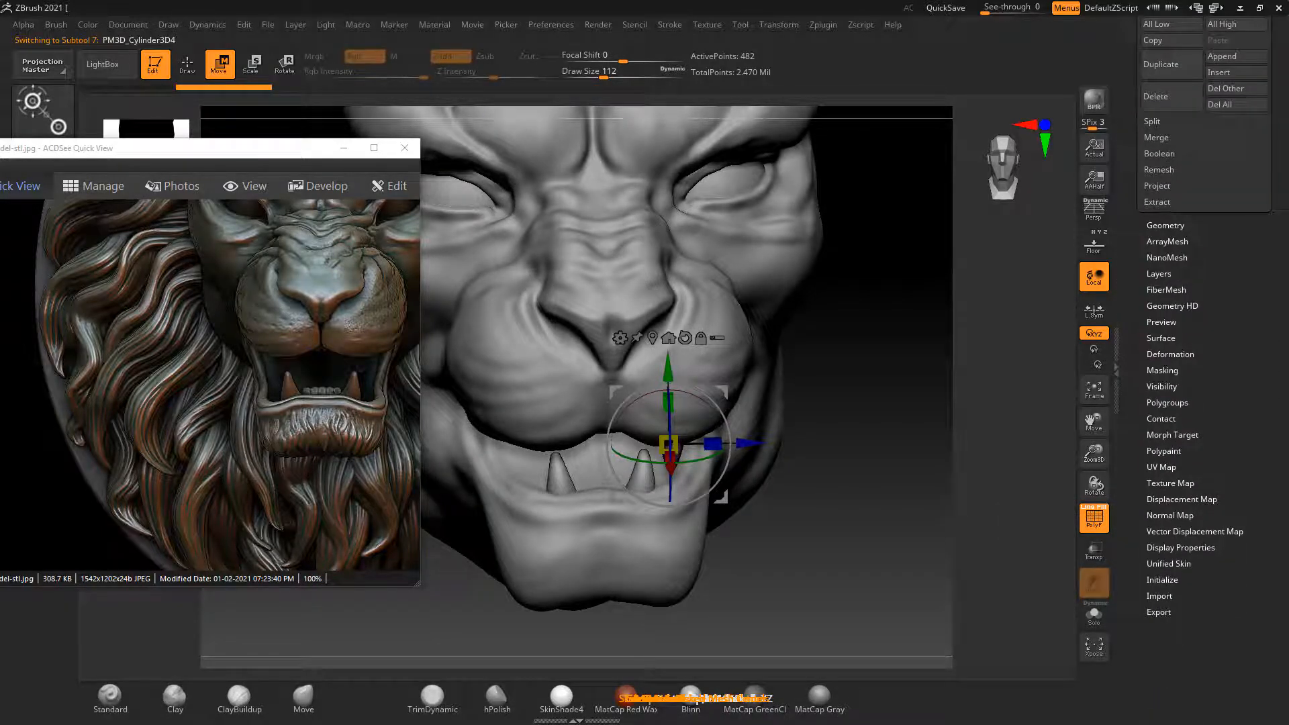
click(1170, 355)
drag(1278, 134, 1278, 393)
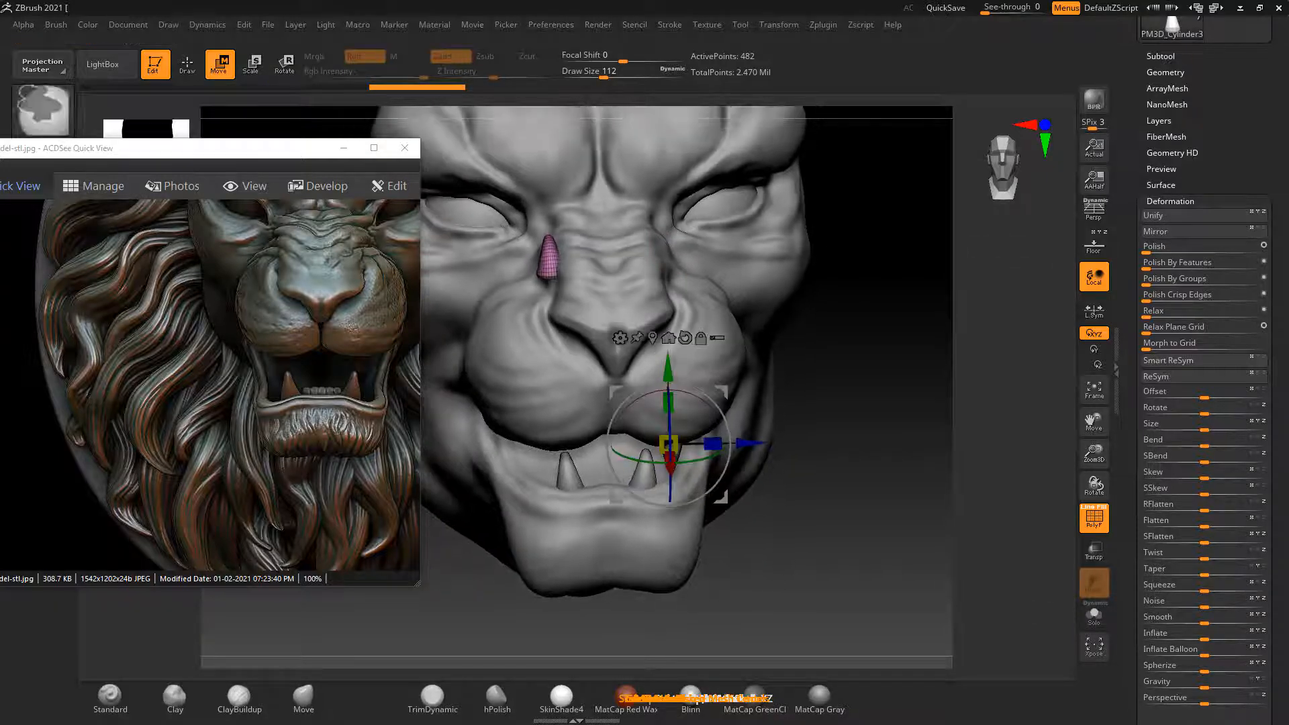
key(ctrl+z)
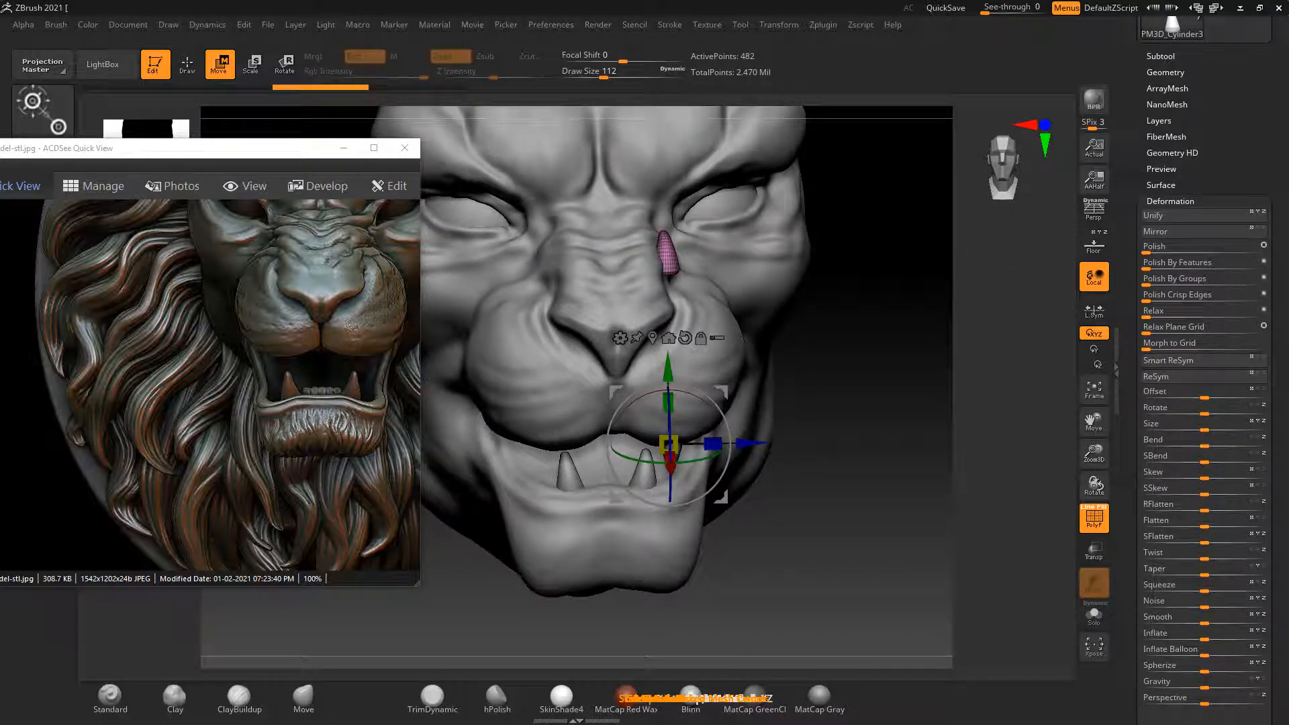
alt+drag(867, 363, 866, 437)
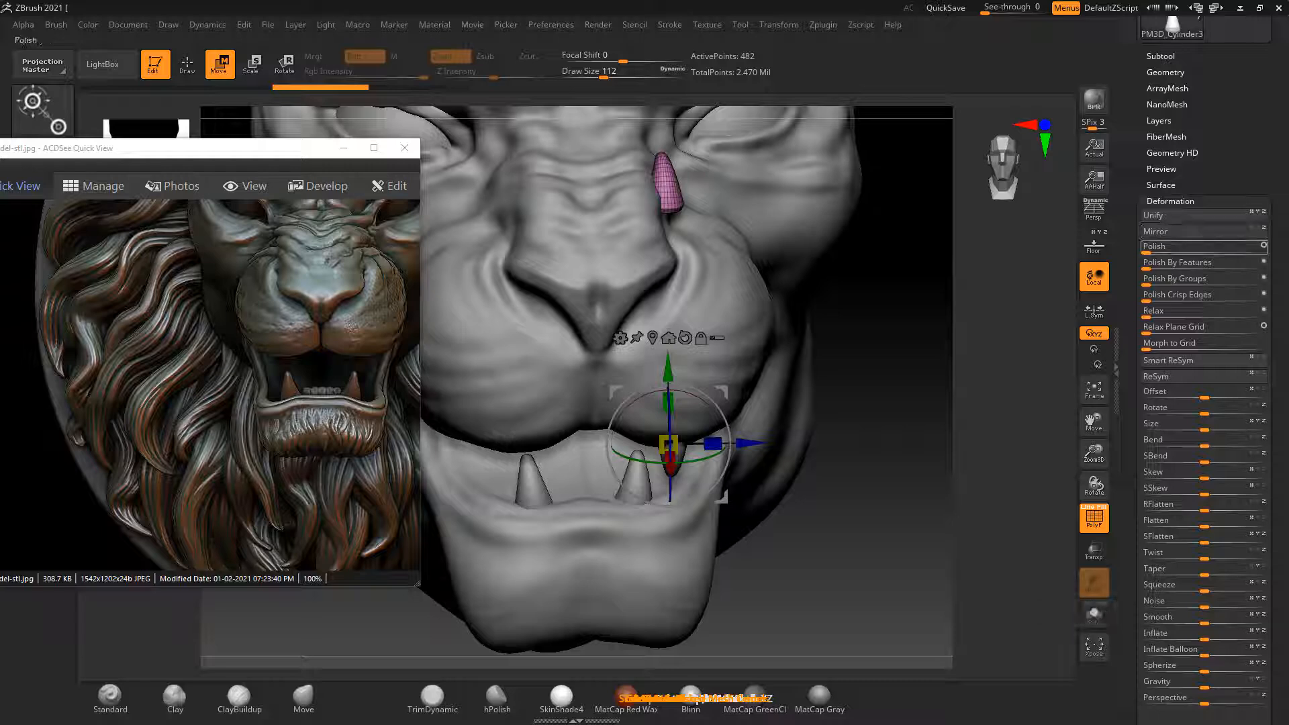
click(1196, 232)
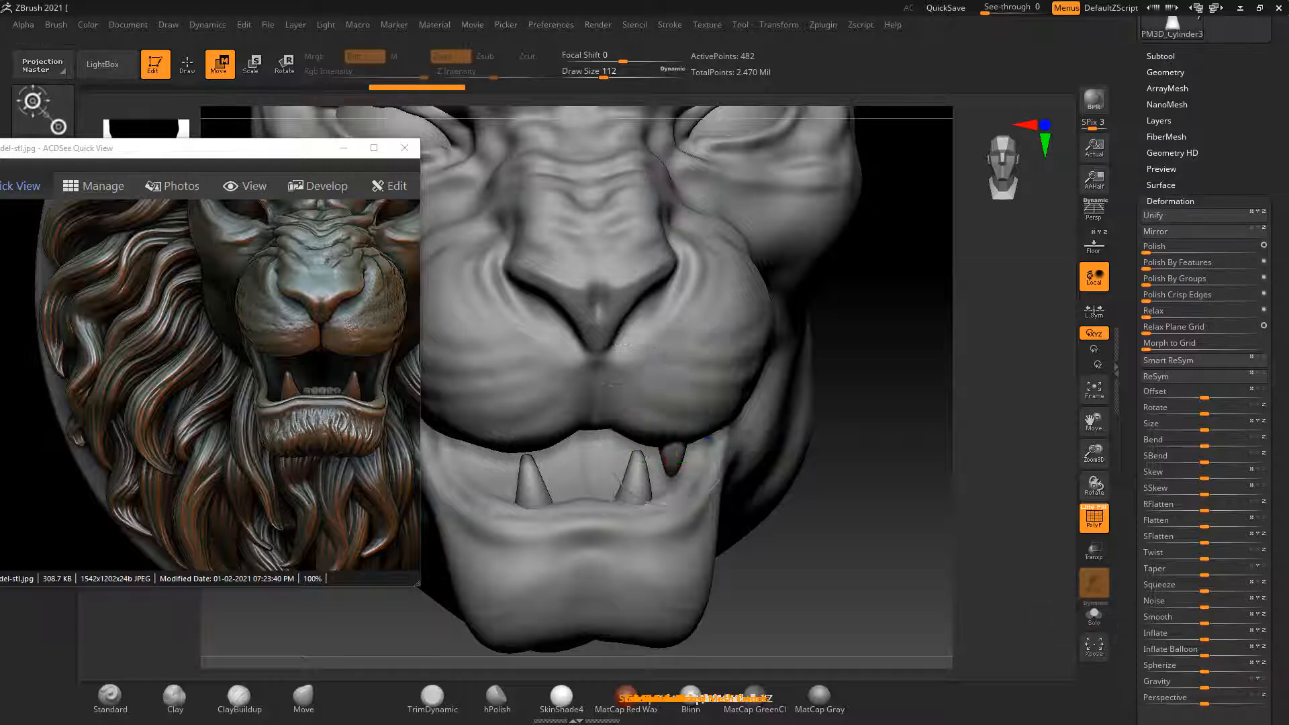
Try moving the flipped fang duplicate across the mouth and check its placement in side view
ctrl+right_drag(893, 349, 893, 255)
drag(748, 444, 603, 446)
right_drag(603, 445, 748, 543)
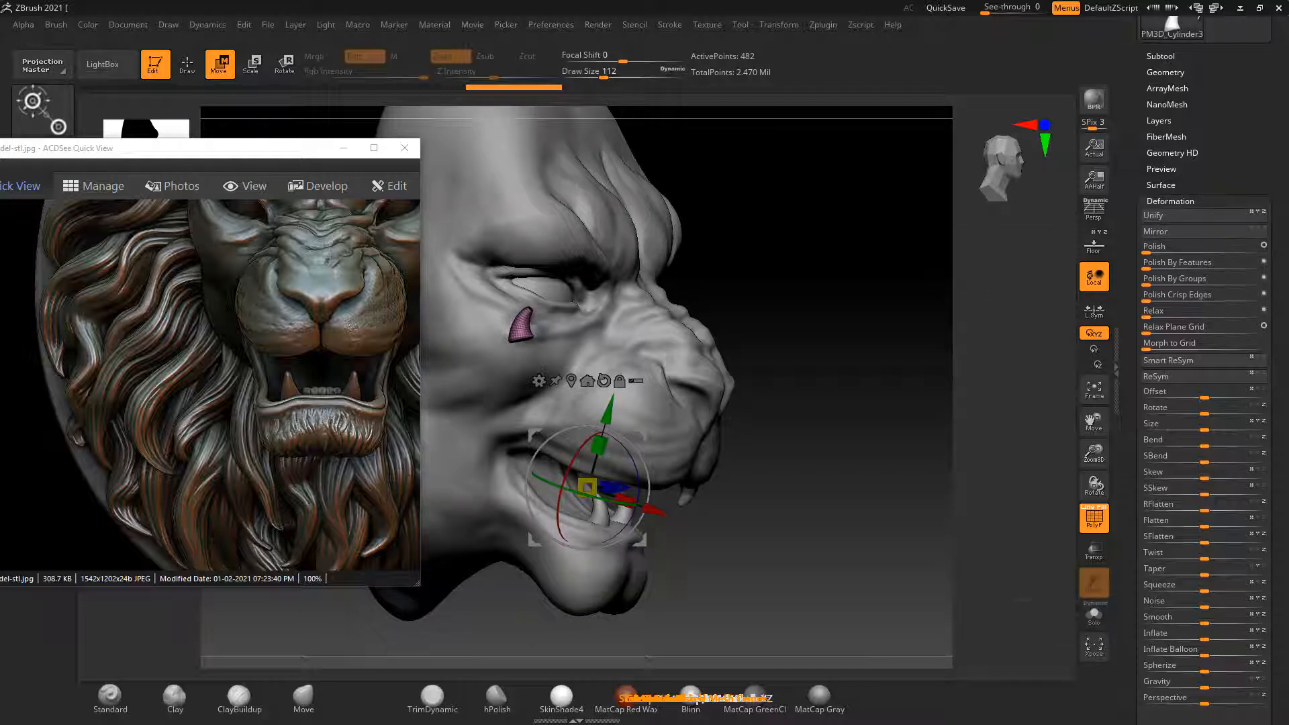
Delete the misplaced fang duplicate, subtool PM3D_Cylinder3D4
drag(1131, 537, 1132, 630)
click(1166, 165)
click(1166, 164)
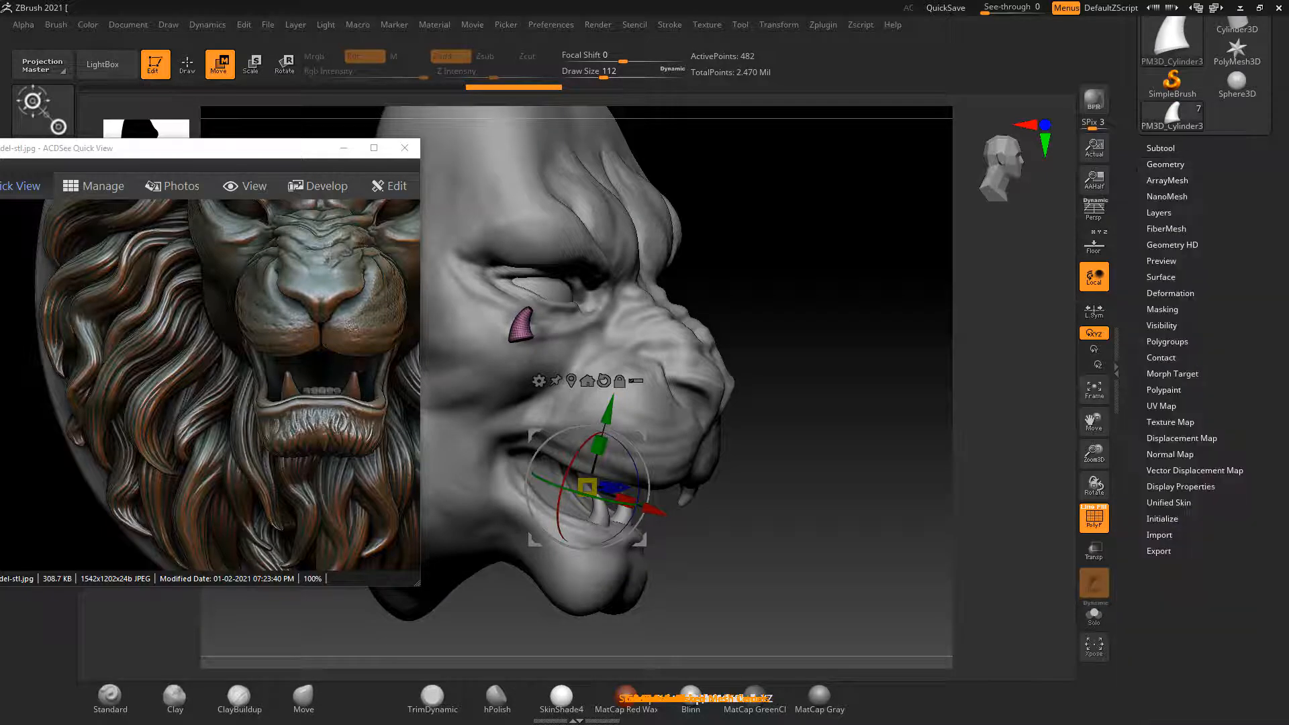
click(1162, 149)
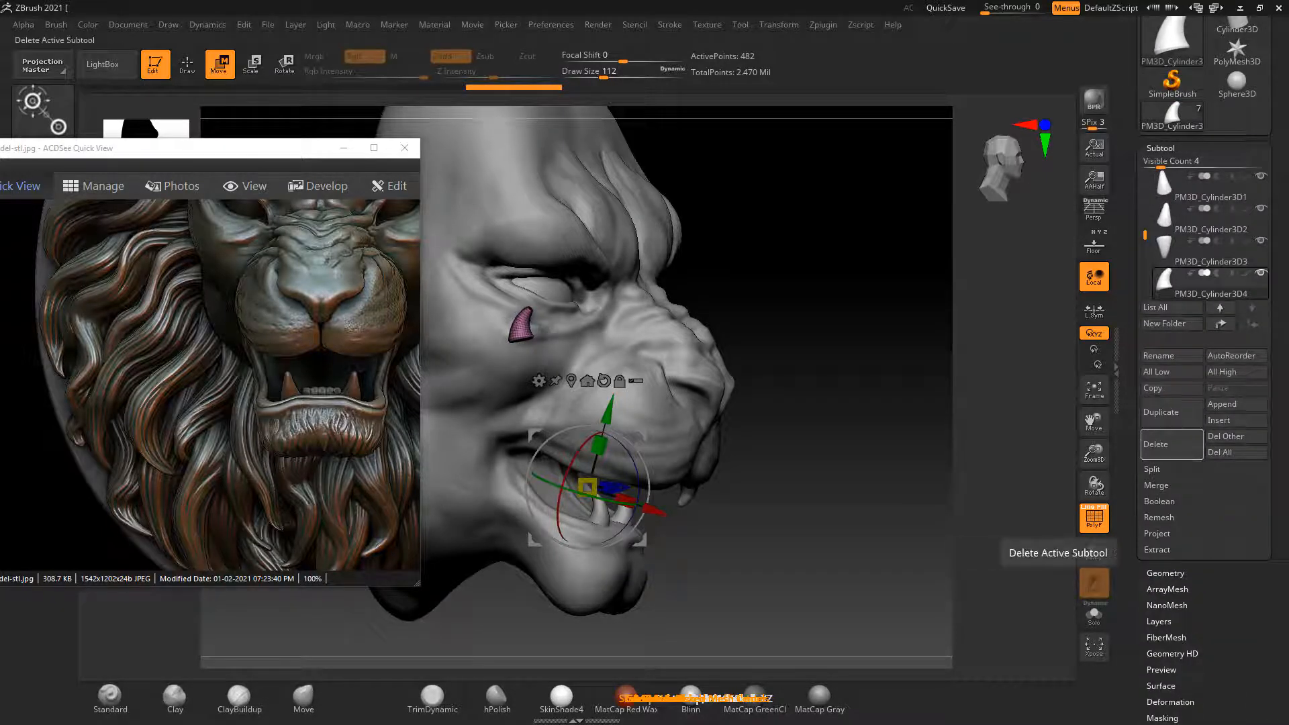
click(1172, 444)
click(1049, 472)
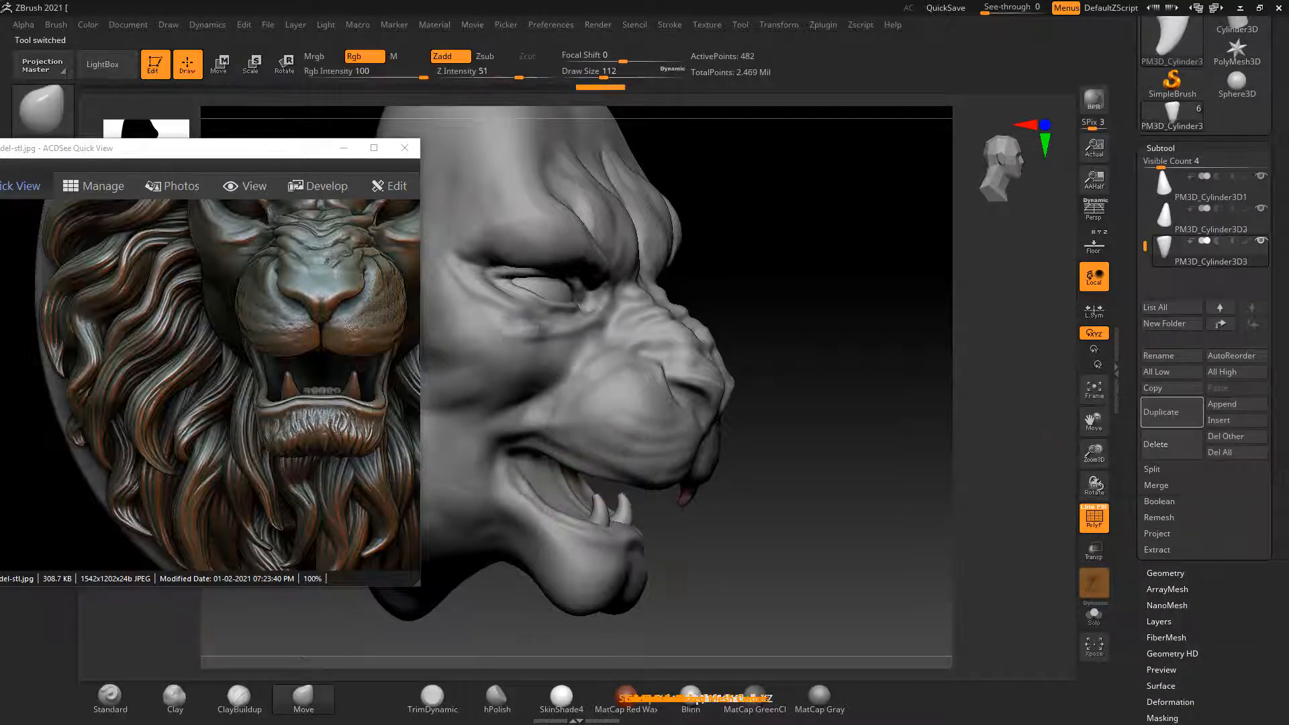
Duplicate the upper fang subtool PM3D_Cylinder3D3 again and show the Move gizmo on the copy in front view
drag(994, 449, 725, 349)
click(1163, 412)
click(219, 65)
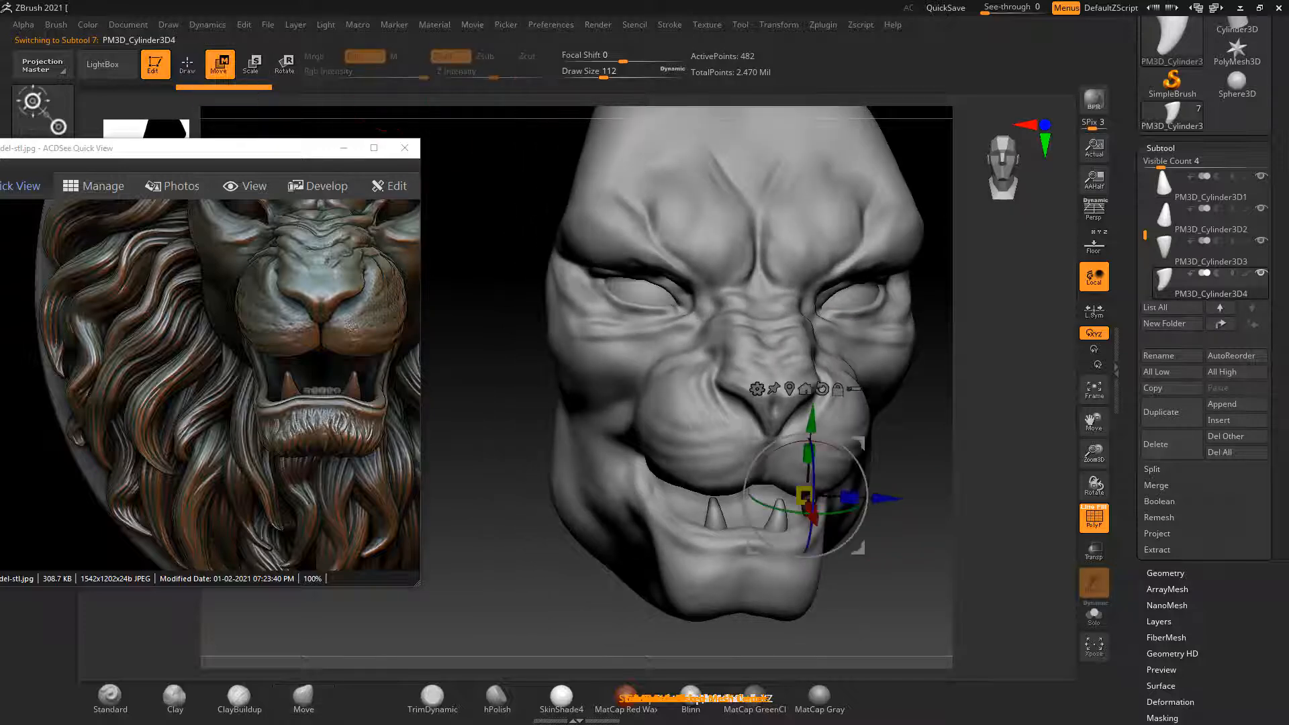
drag(866, 605, 843, 522)
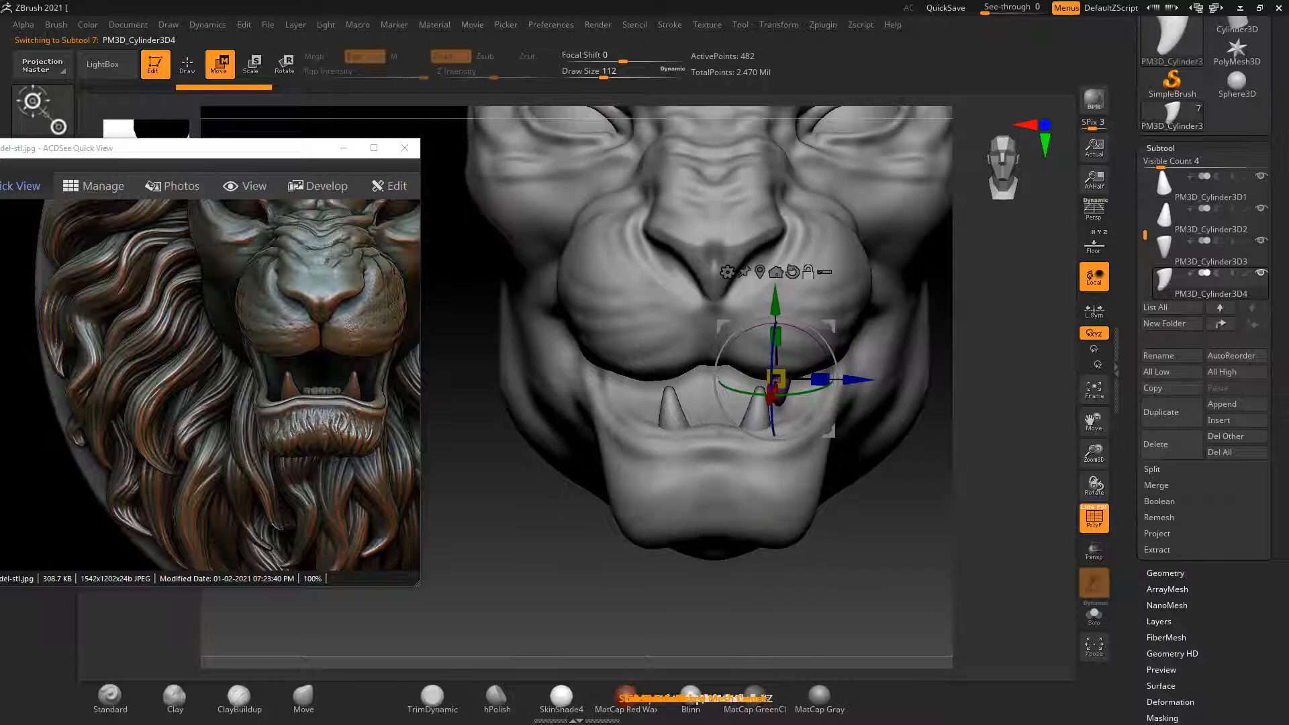
Try flipping the new fang copy with the Mirror deformation and moving it across the mouth, and undo both changes
scroll(1202, 369, down, 6)
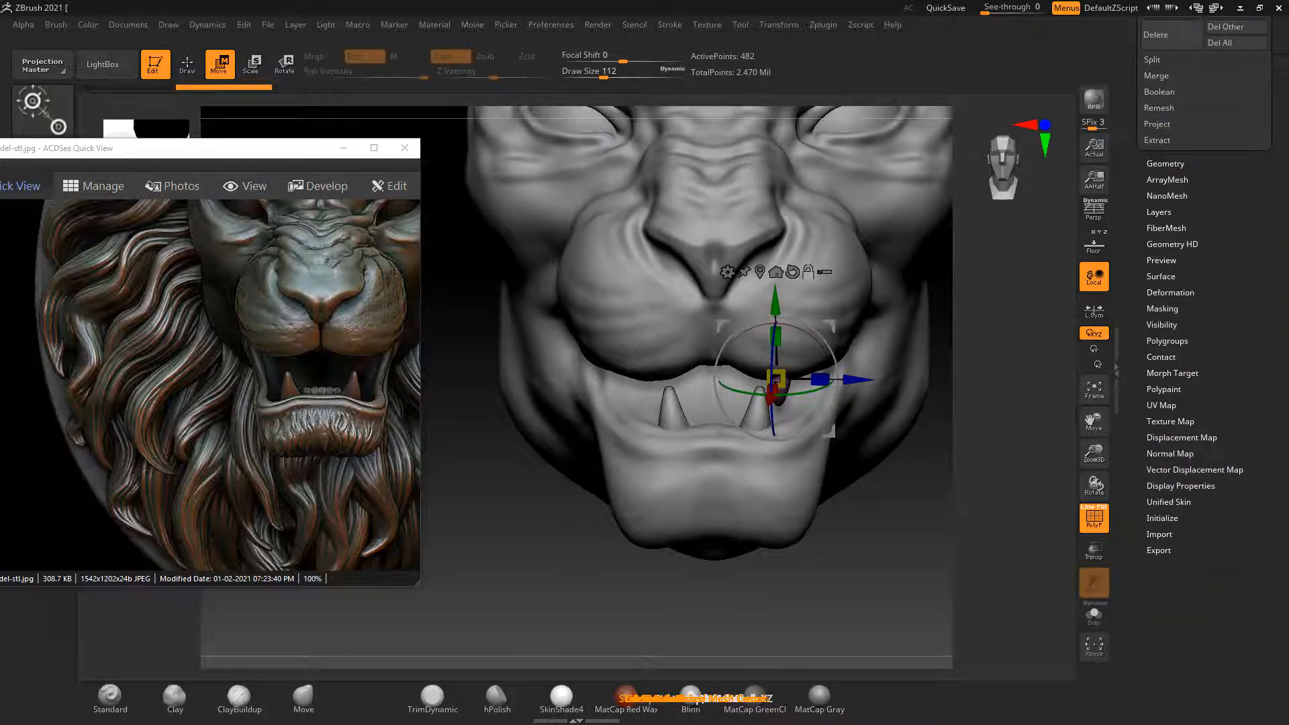
click(1171, 293)
drag(1273, 60, 1274, 329)
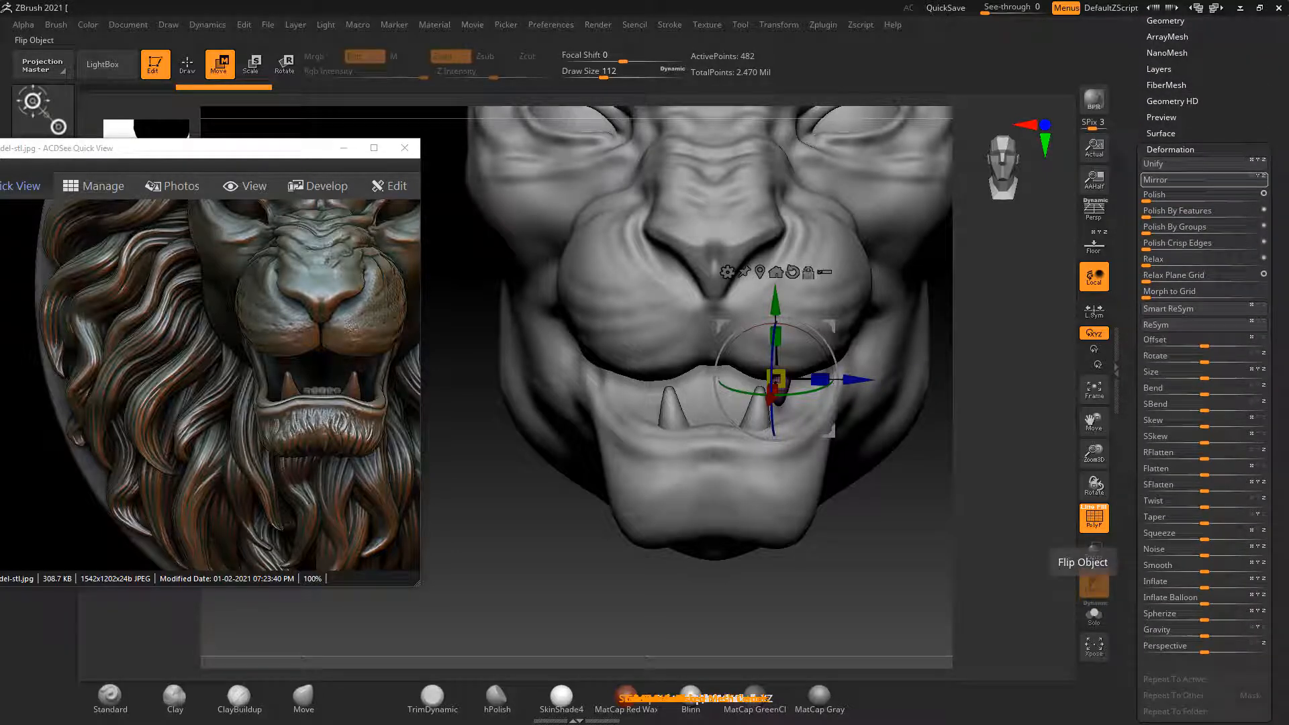
click(1196, 180)
ctrl+right_drag(1008, 383, 1000, 281)
drag(856, 380, 731, 378)
mouse_move(732, 403)
right_down()
mouse_move(856, 403)
mouse_move(859, 464)
mouse_move(886, 429)
mouse_move(890, 477)
mouse_move(869, 470)
right_up()
key(ctrl+z)
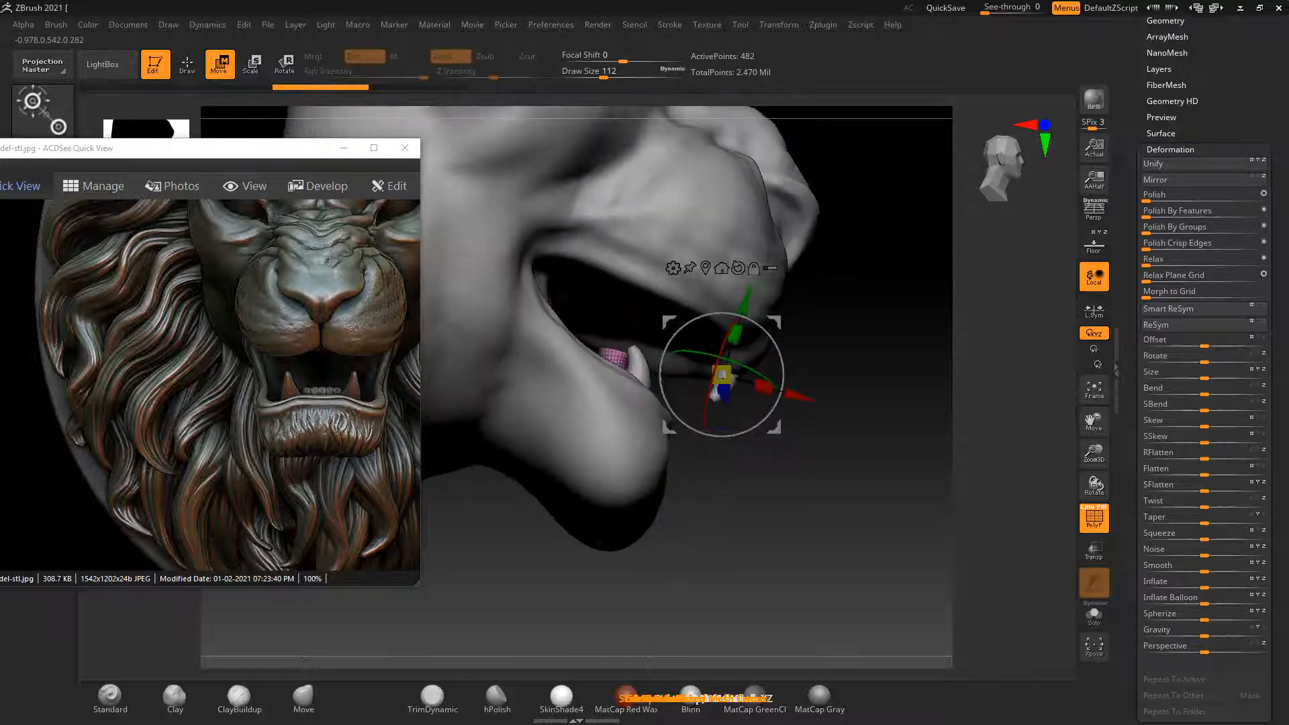
key(ctrl+z)
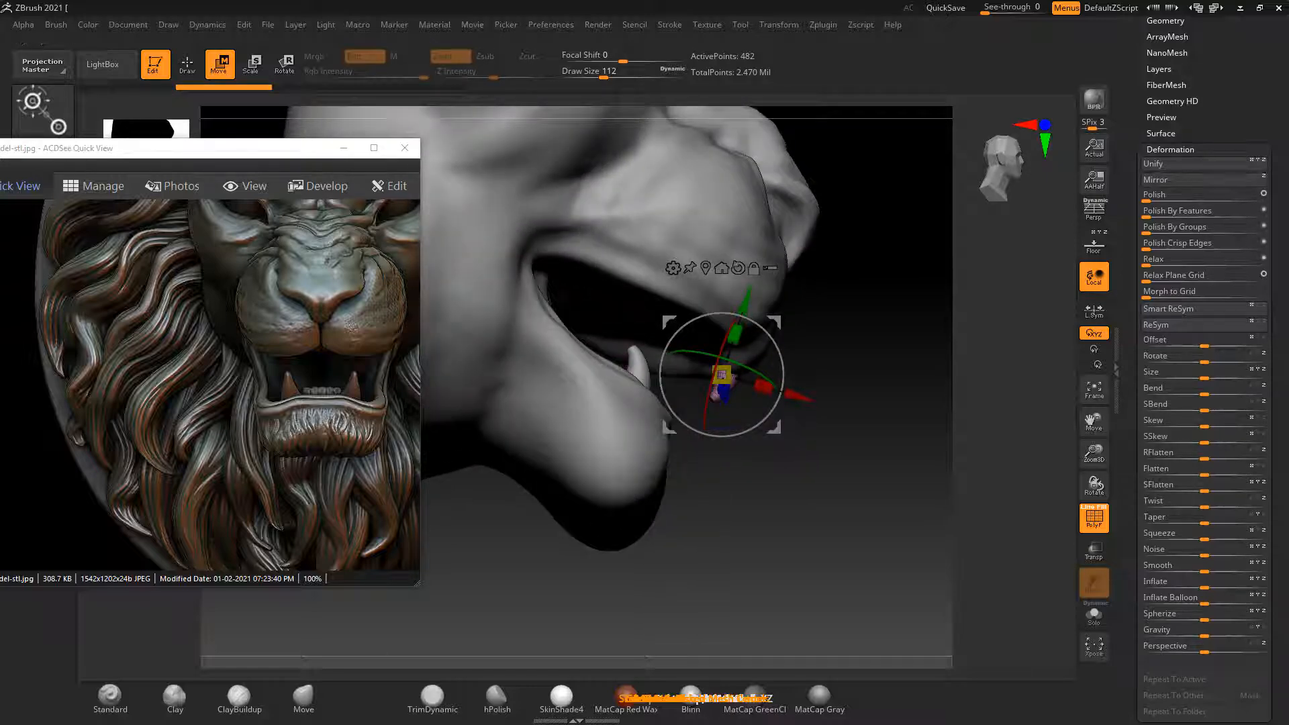
Flip the fang copy with the Mirror deformation and place it under the opposite side of the upper lip, matching the first upper fang
click(1157, 179)
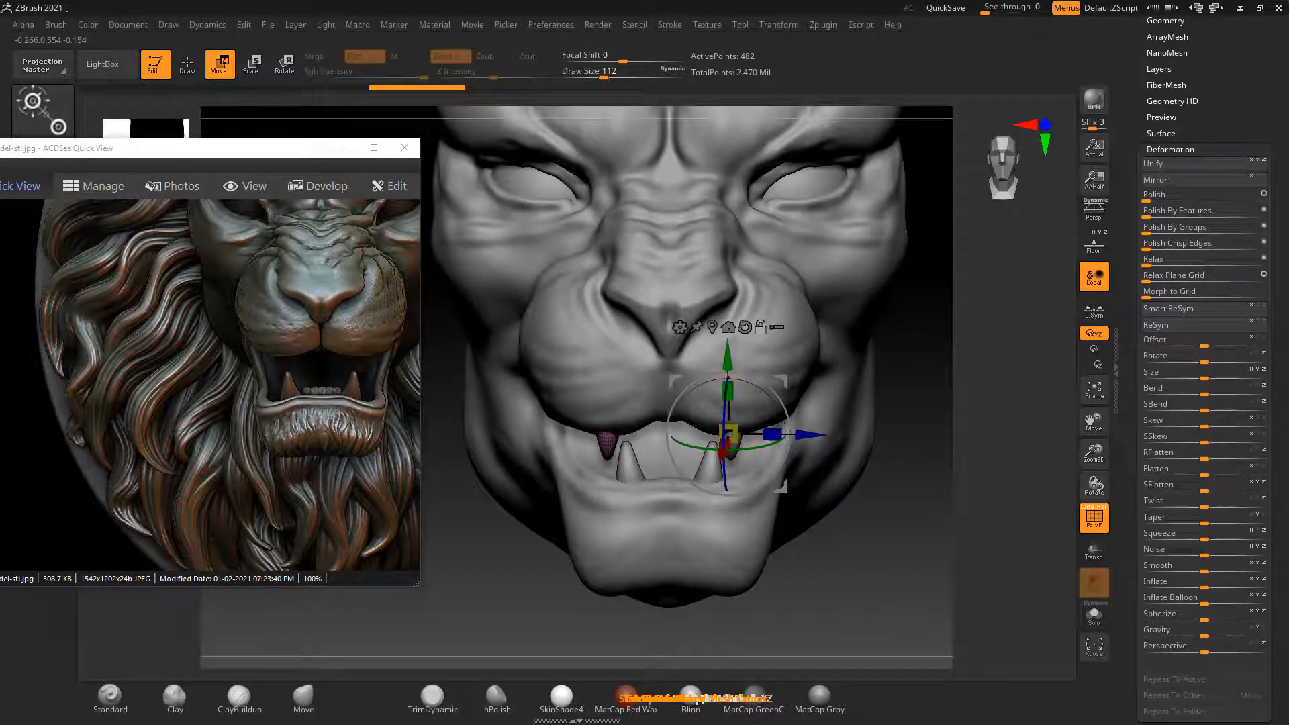
mouse_move(893, 497)
mouse_down()
mouse_move(1048, 497)
mouse_move(1018, 507)
mouse_move(870, 491)
mouse_up()
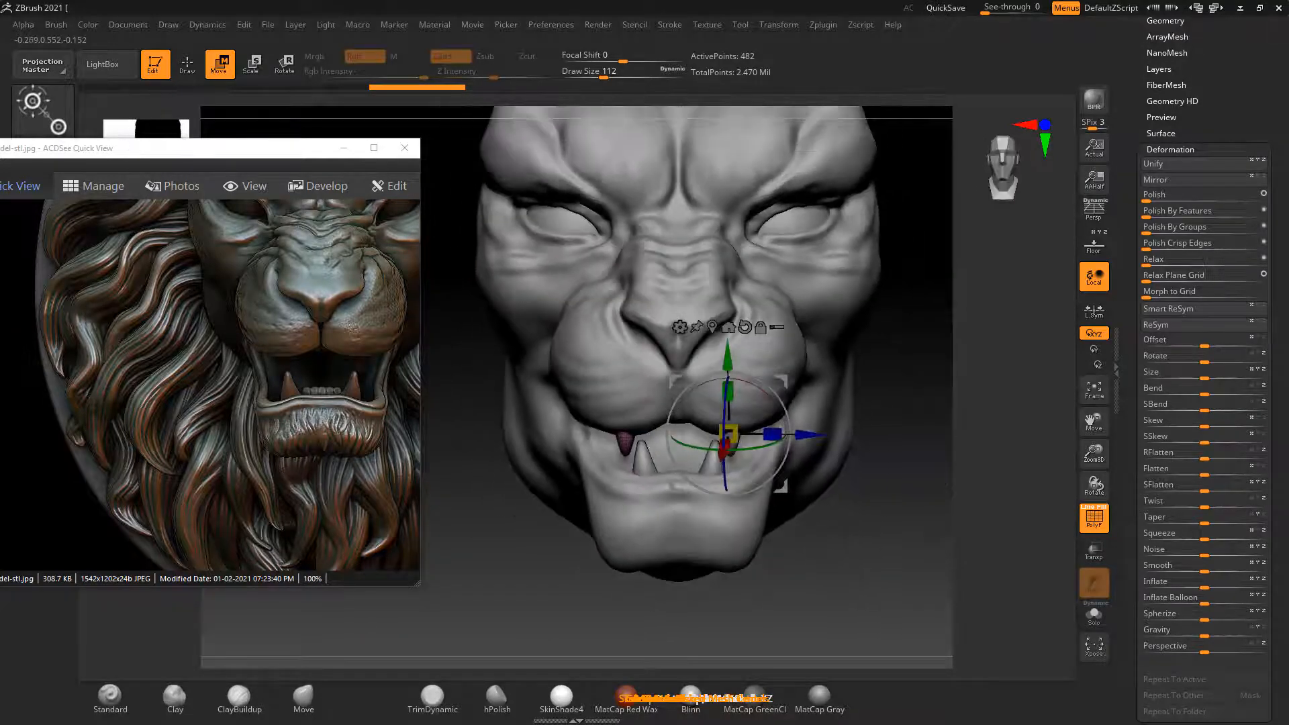
key(q)
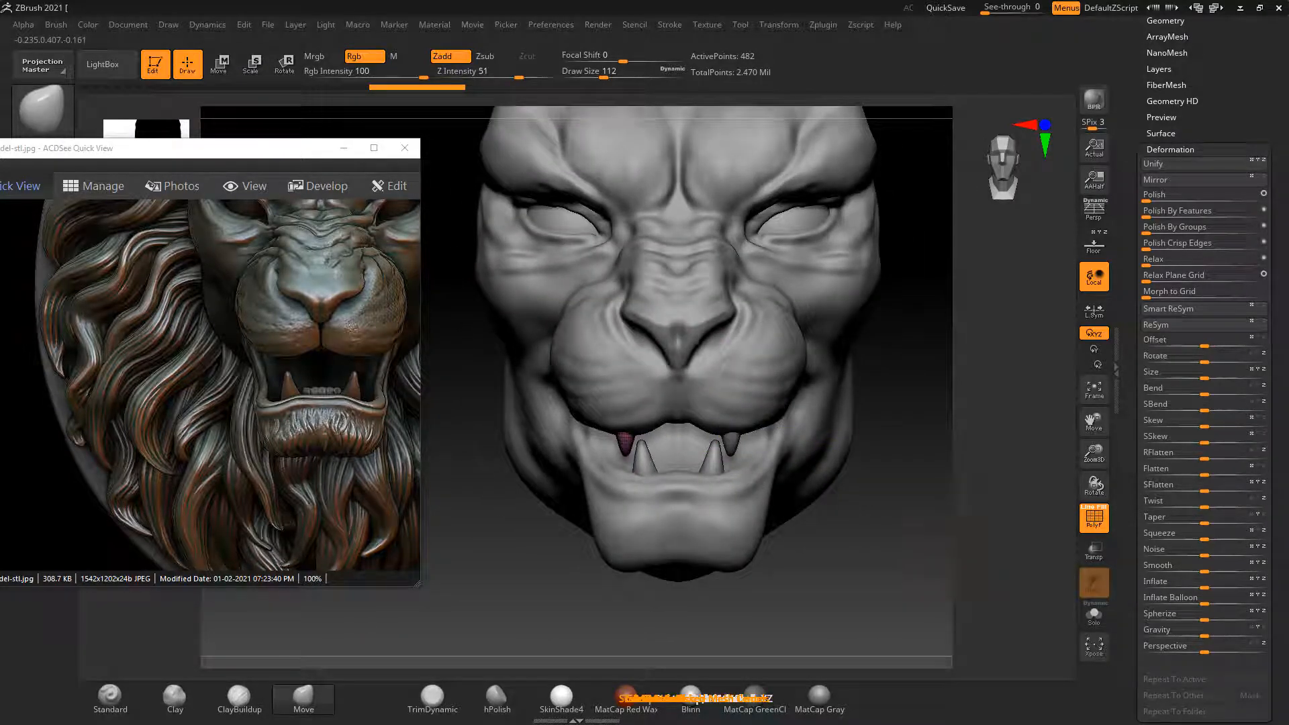
Turn off the wireframe display and minimize the reference image to view the whole face from the front
key(shift+f)
alt+drag(927, 497, 909, 565)
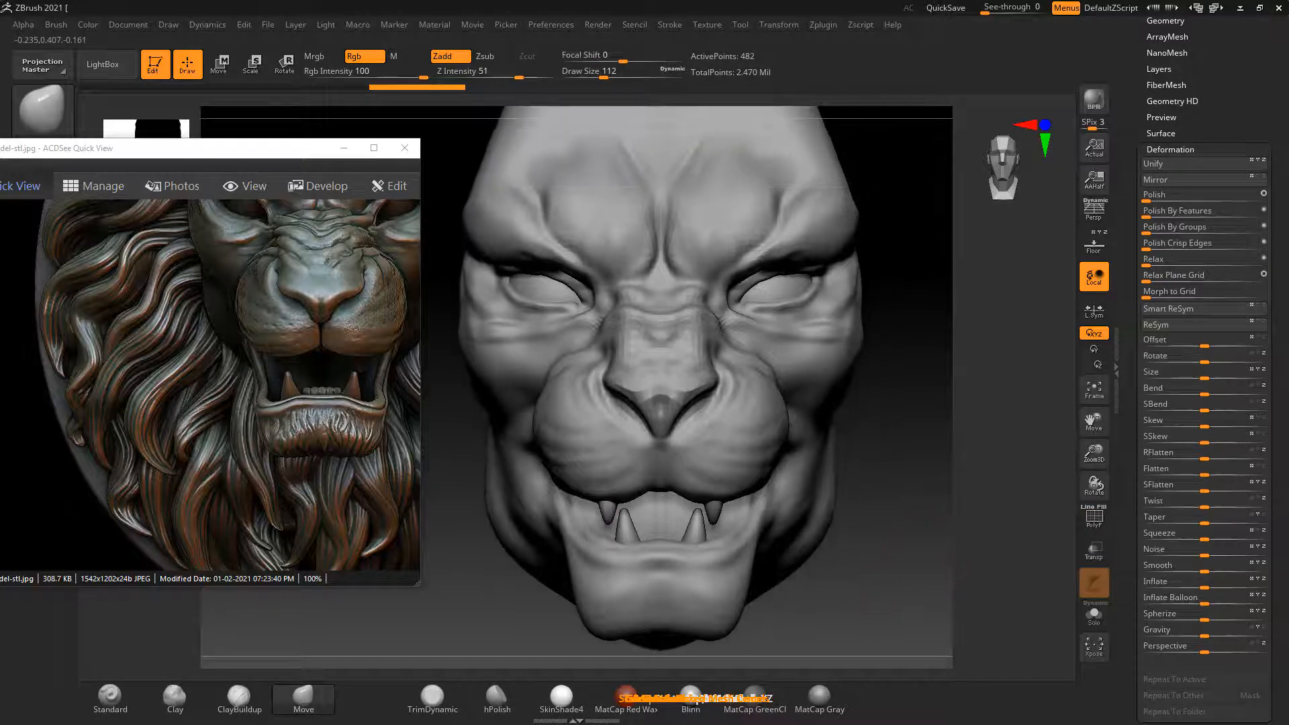
click(343, 148)
alt+drag(924, 481, 865, 494)
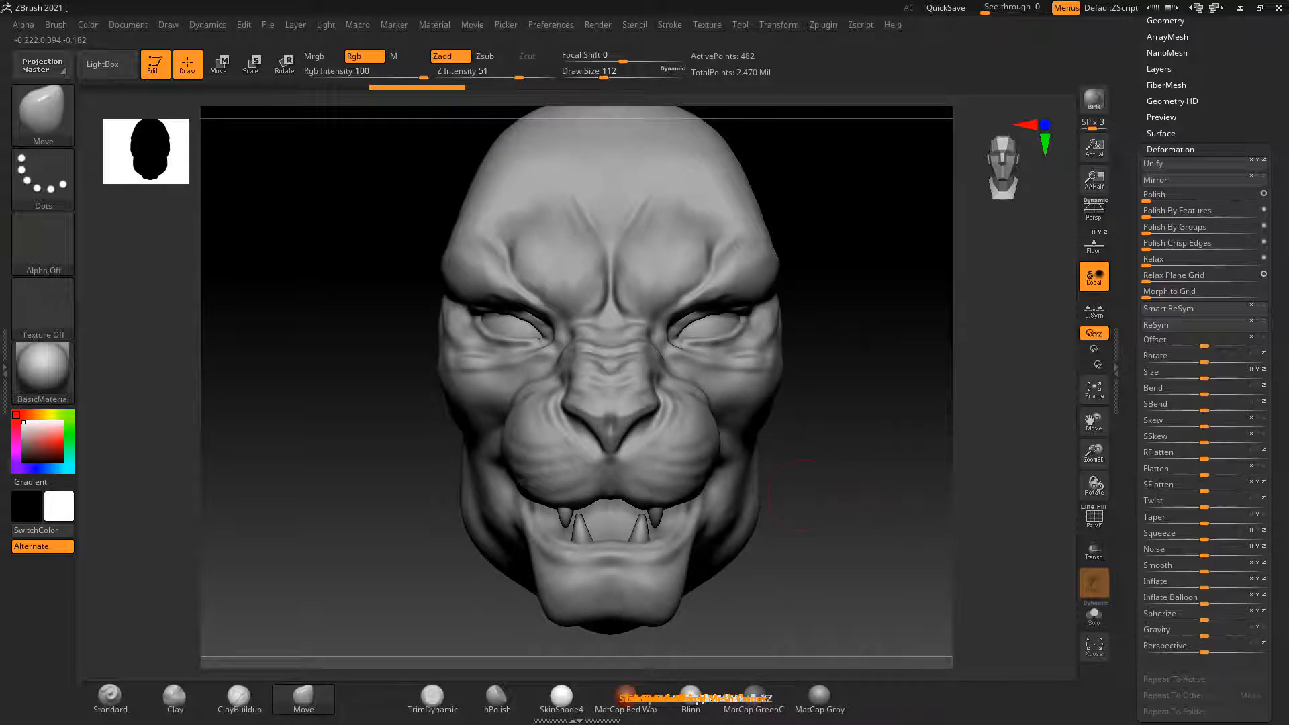
key(alt+Tab)
key(alt+Tab)
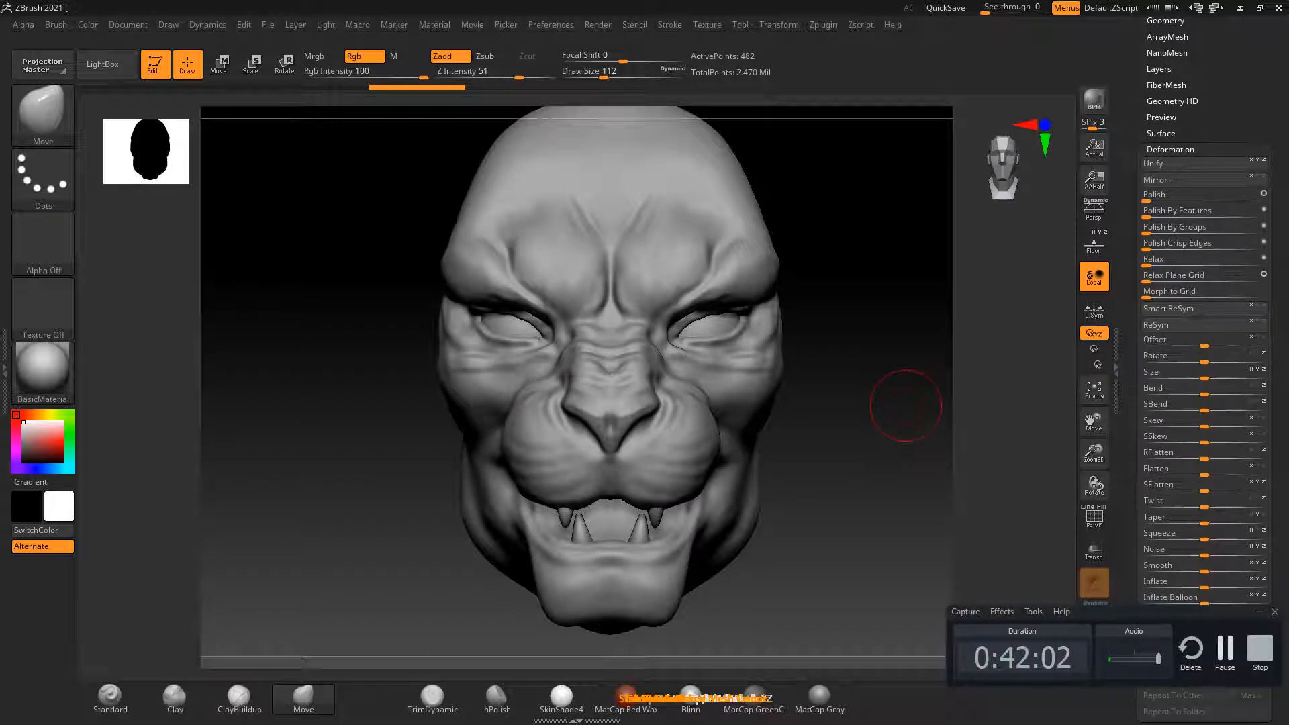
drag(906, 406, 937, 653)
key(alt+Tab)
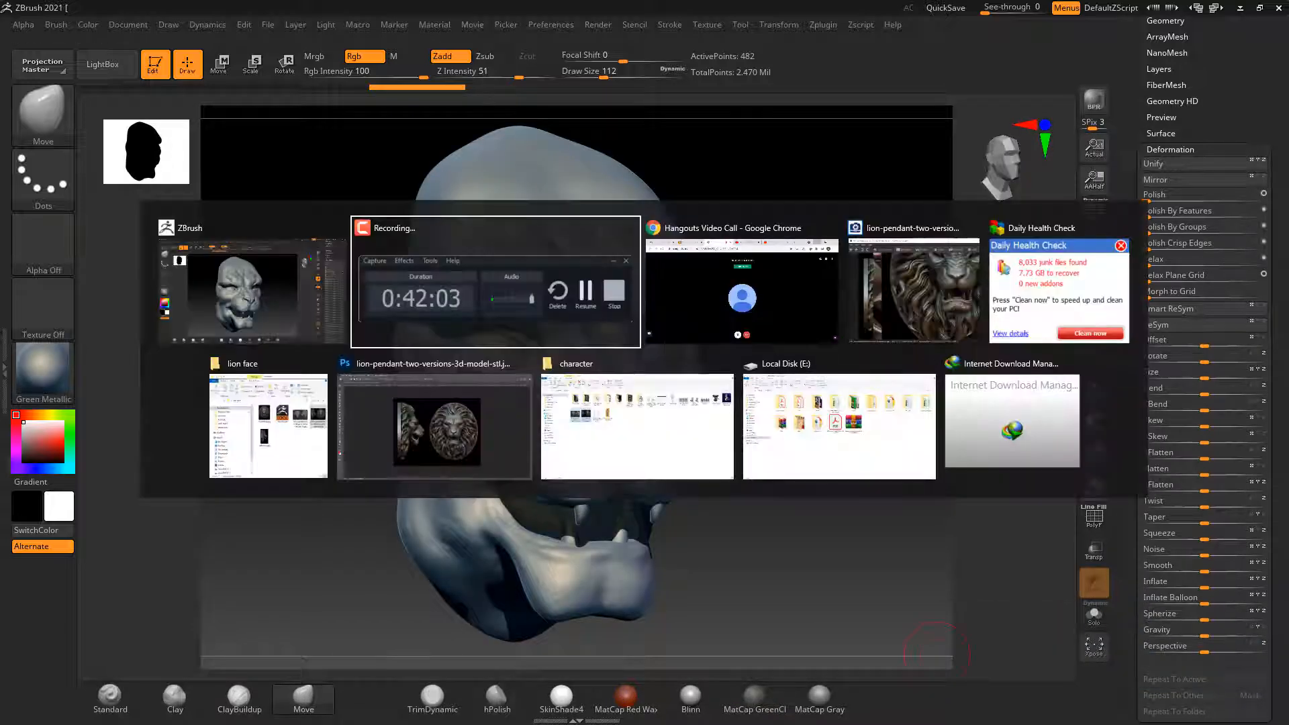